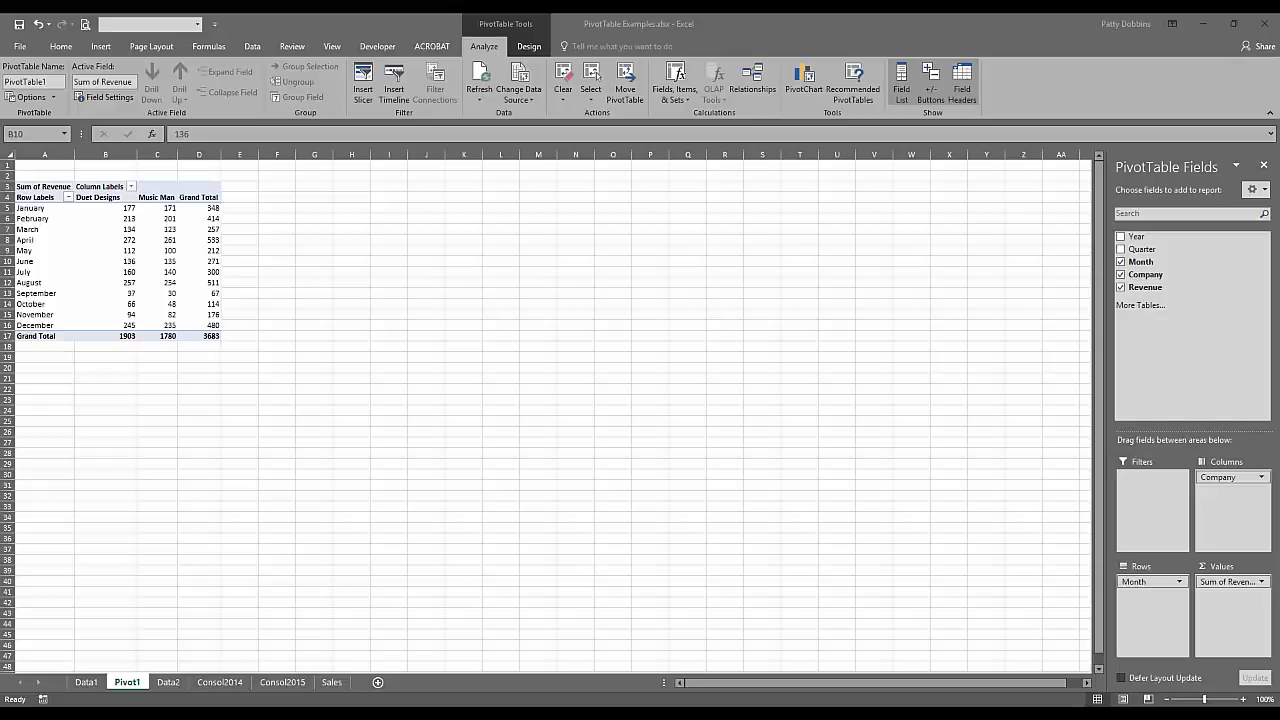
- Compare the monthly revenue summary on Pivot1 with its source records on the Data1 sheet
left_click(141, 248)
mouse_move(141, 251)
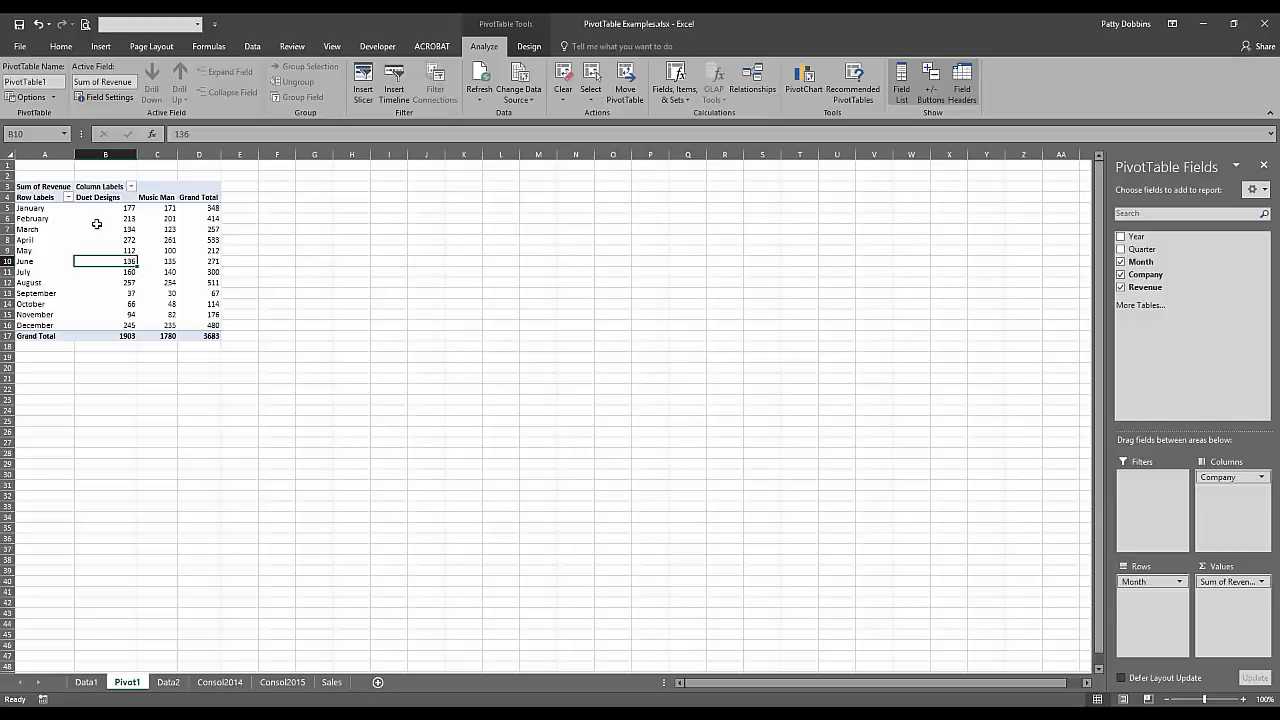
left_click(126, 230)
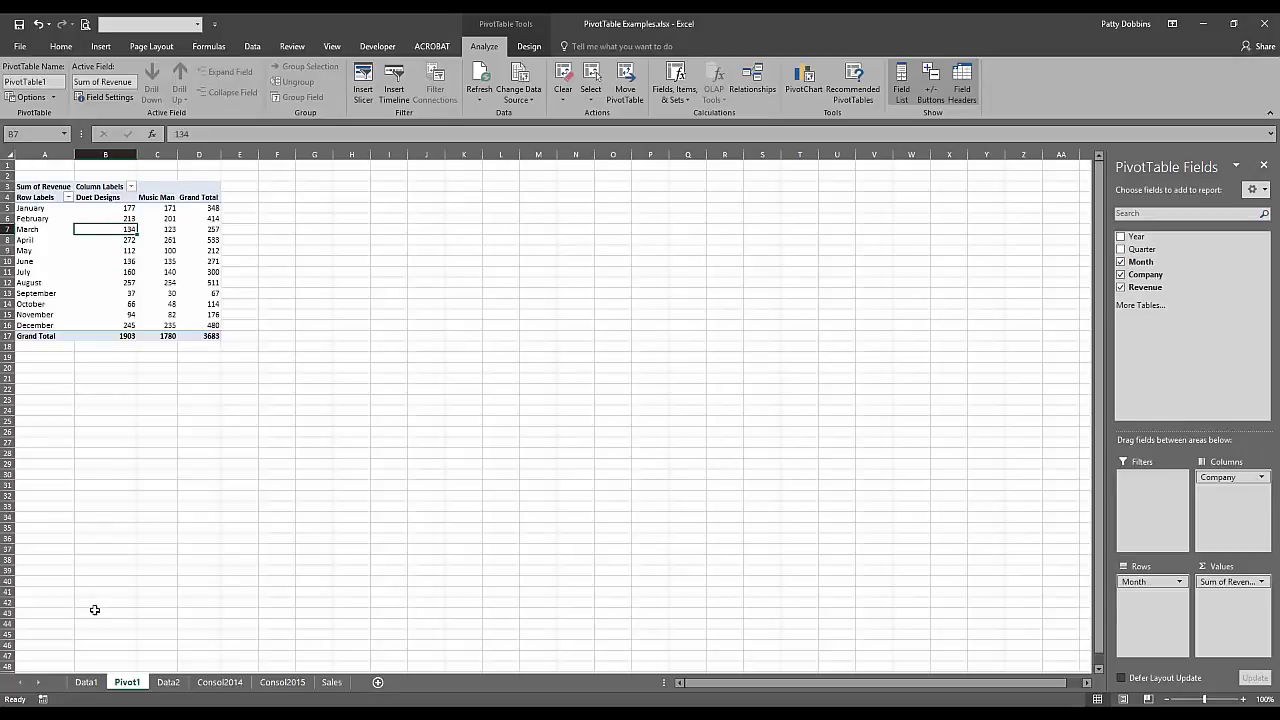
left_click(86, 683)
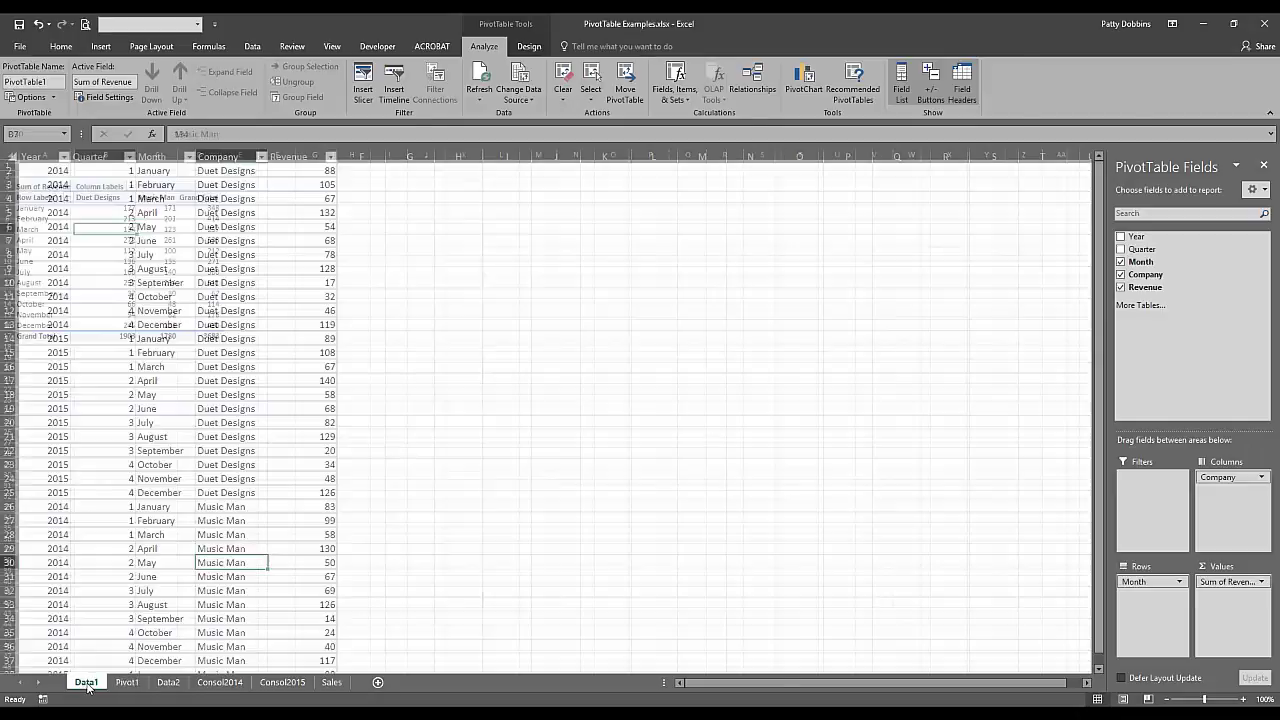
scroll(138, 574, "up", 1)
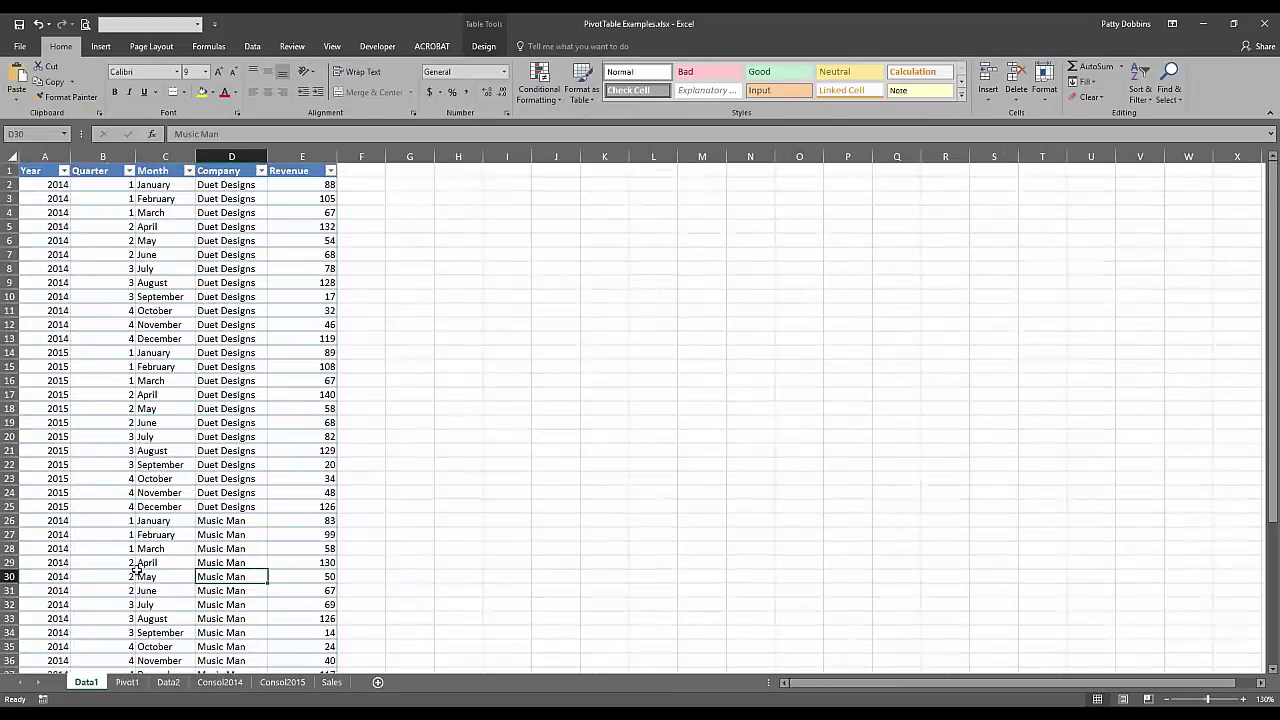
left_click(87, 214)
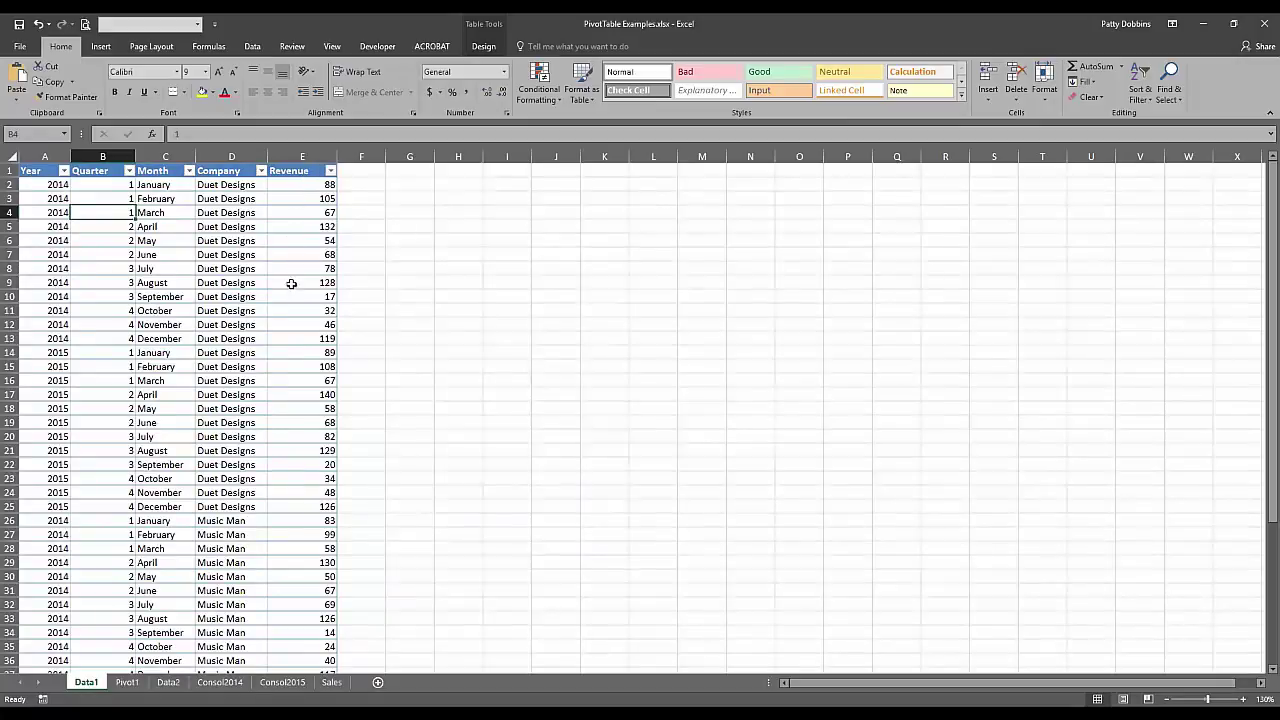
left_click(48, 282)
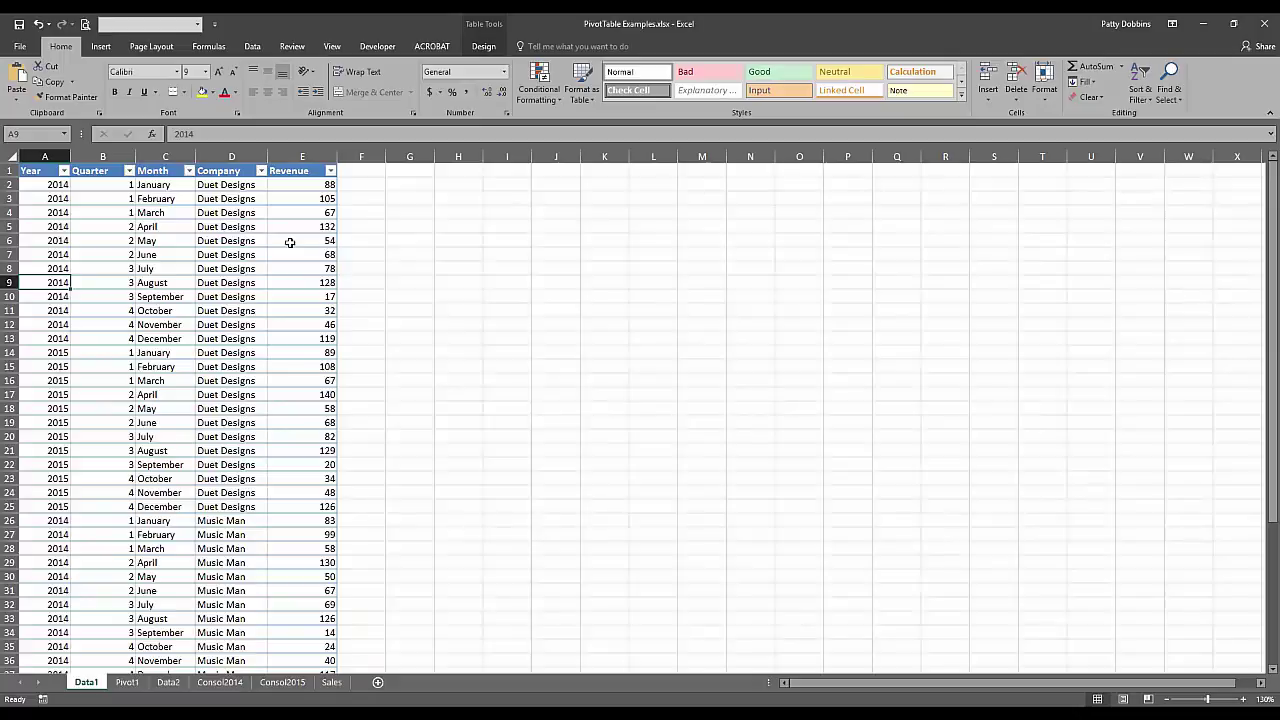
left_click(174, 292)
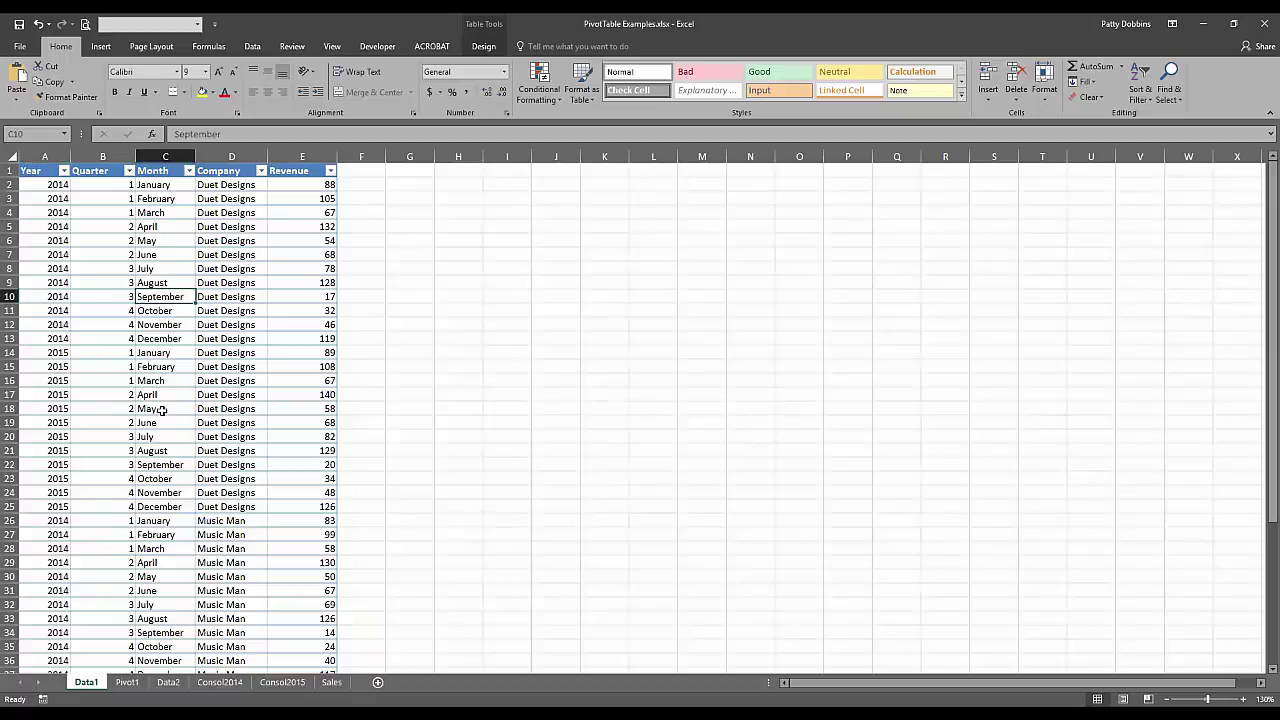
- Add the Quarter field to the rows of the PivotTable on Pivot1, above Month
left_click(126, 682)
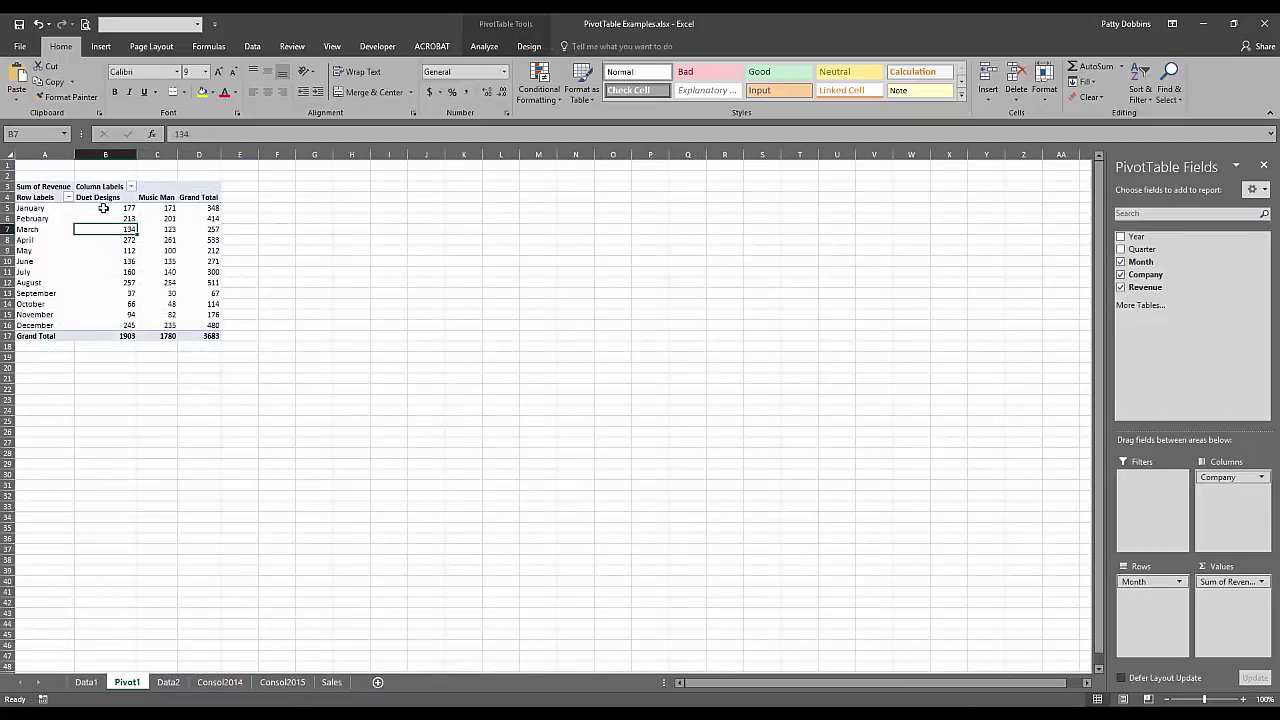
mouse_move(128, 207)
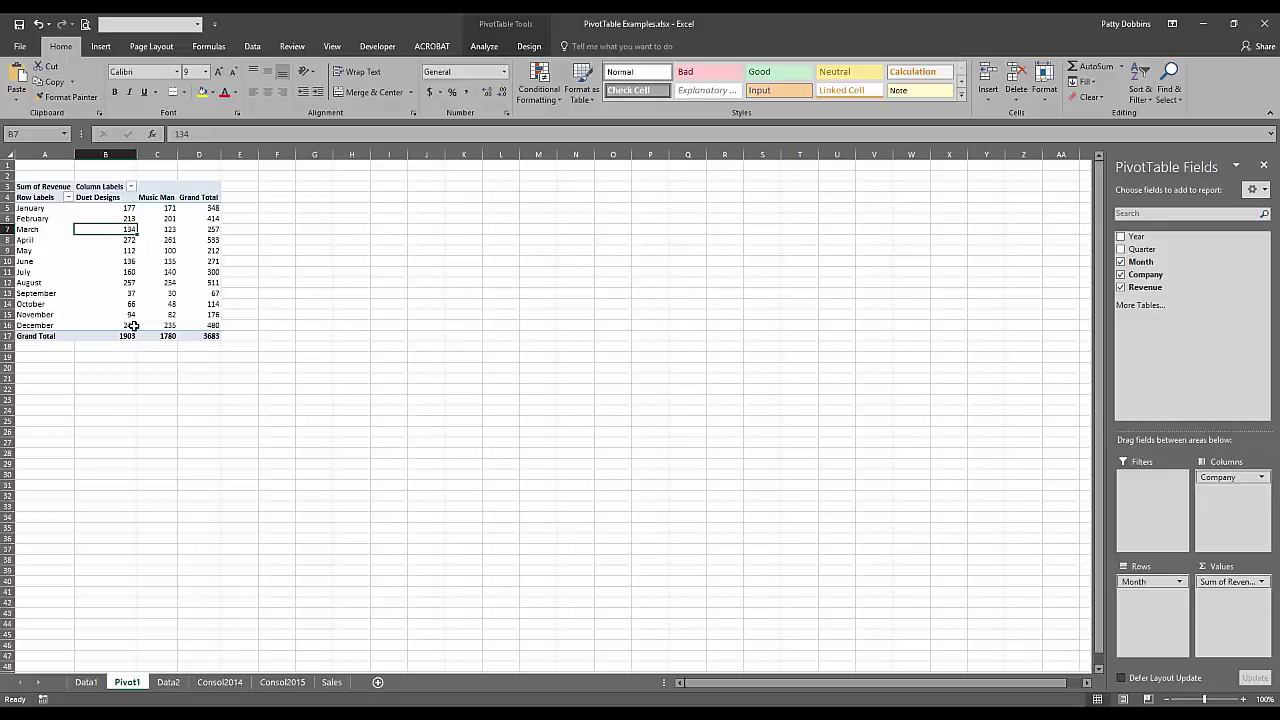
mouse_move(138, 336)
mouse_move(218, 336)
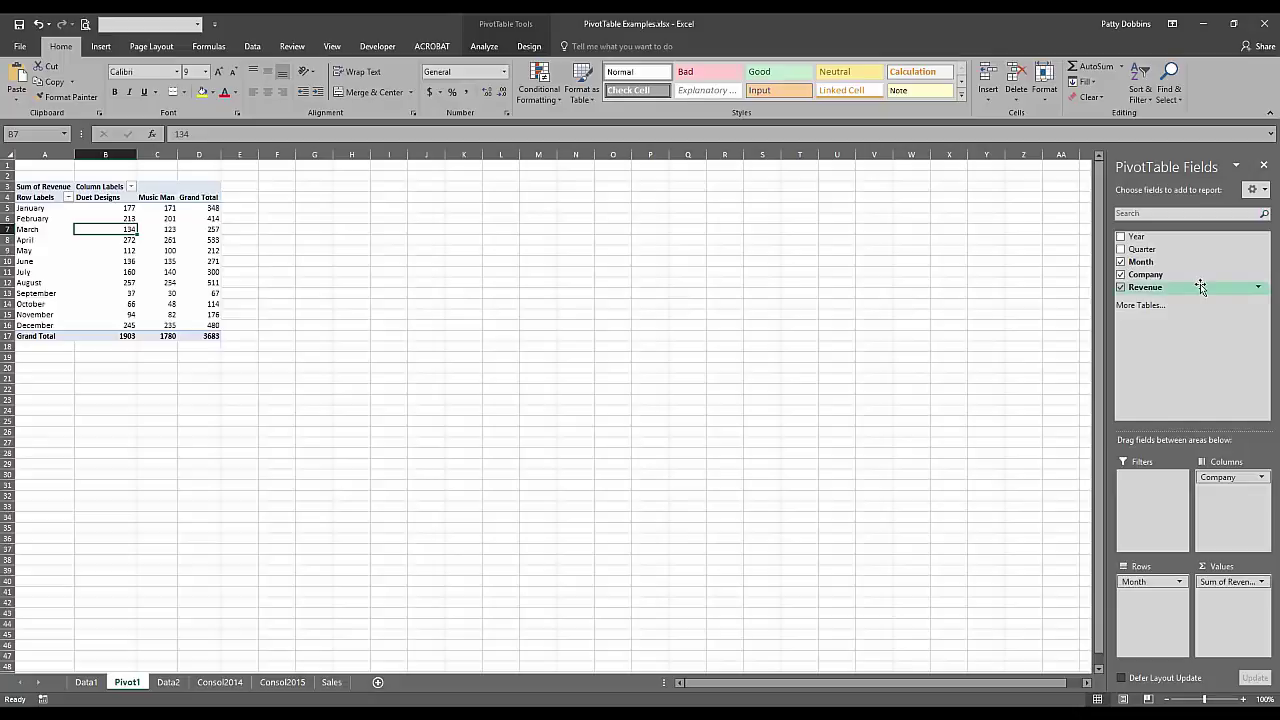
left_click_drag(1141, 249, 1180, 327)
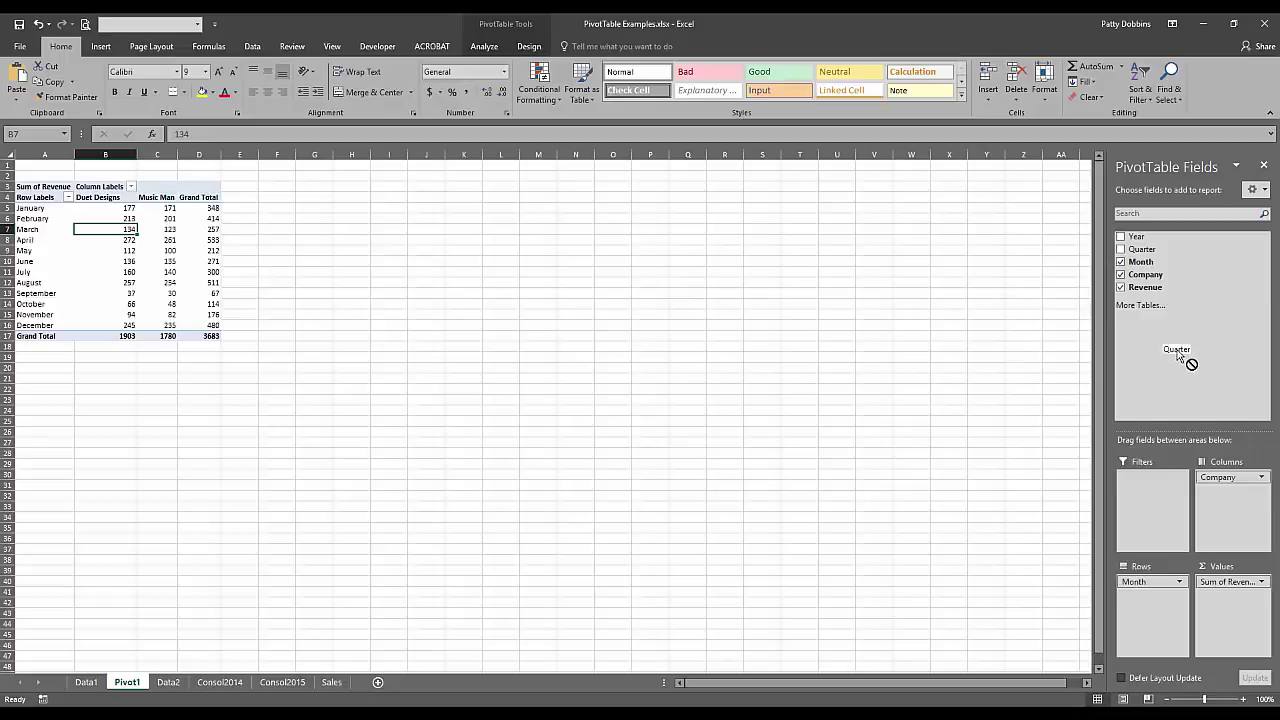
left_click_drag(1172, 390, 1160, 587)
left_click_drag(1160, 587, 1158, 584)
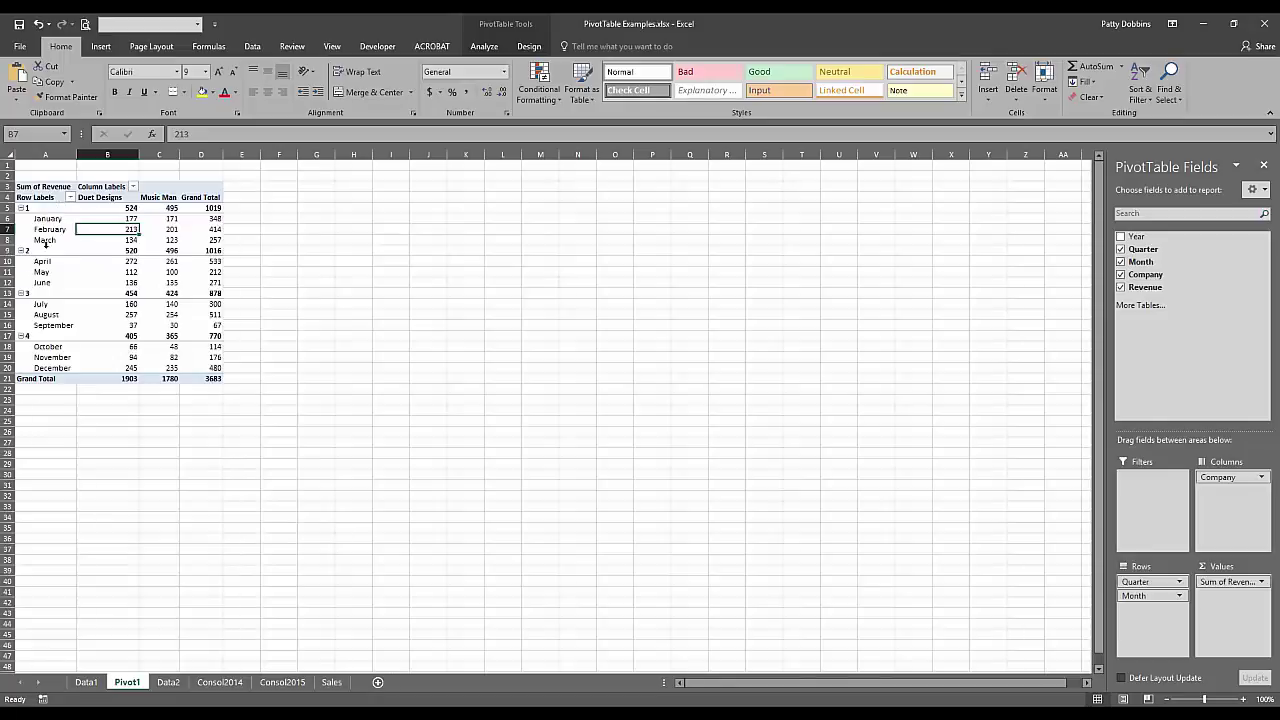
- Examine the quarterly revenue subtotals for Duet Designs, Music Man and the grand total in the PivotTable
left_click(133, 207)
left_click(165, 207)
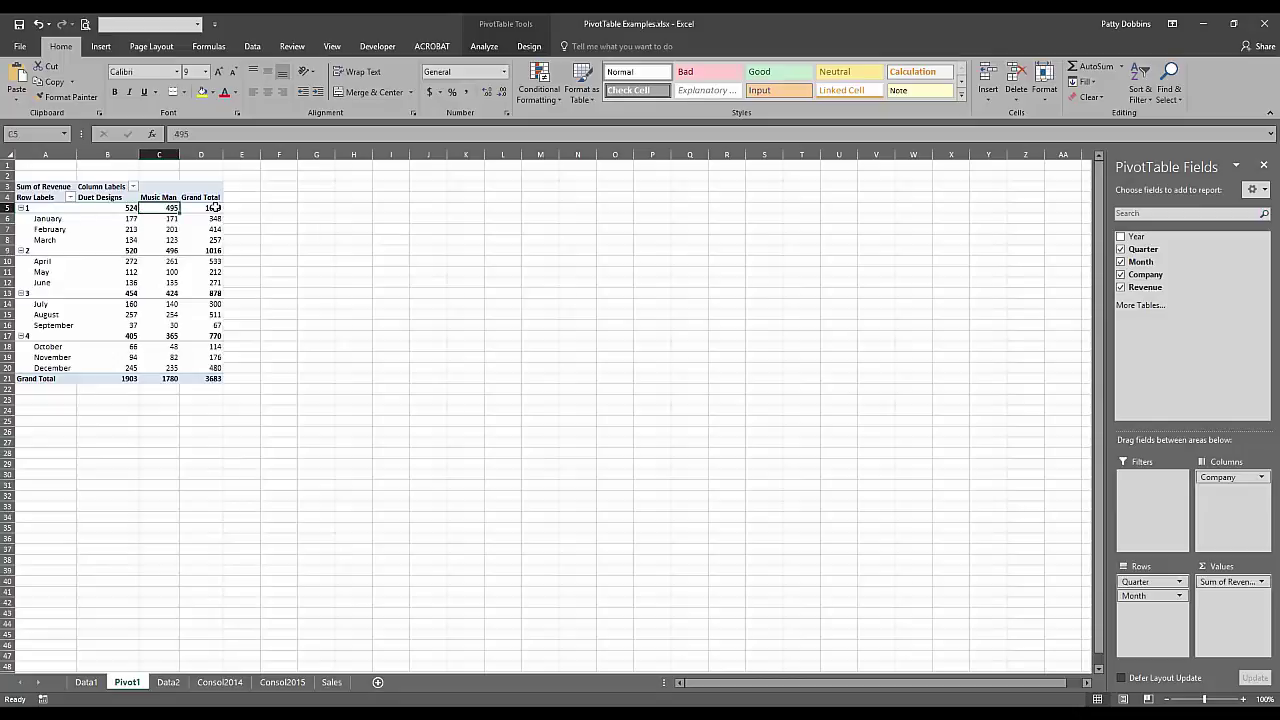
left_click(213, 207)
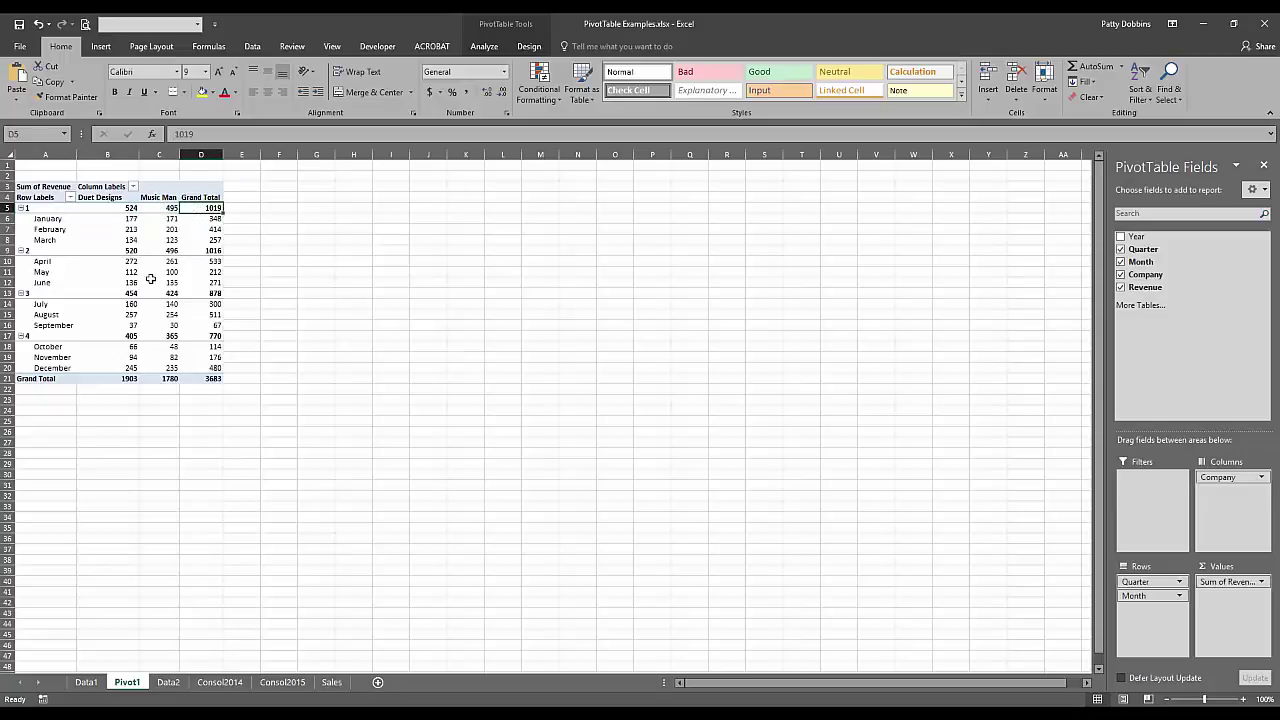
mouse_move(172, 383)
mouse_move(205, 261)
left_click(134, 231)
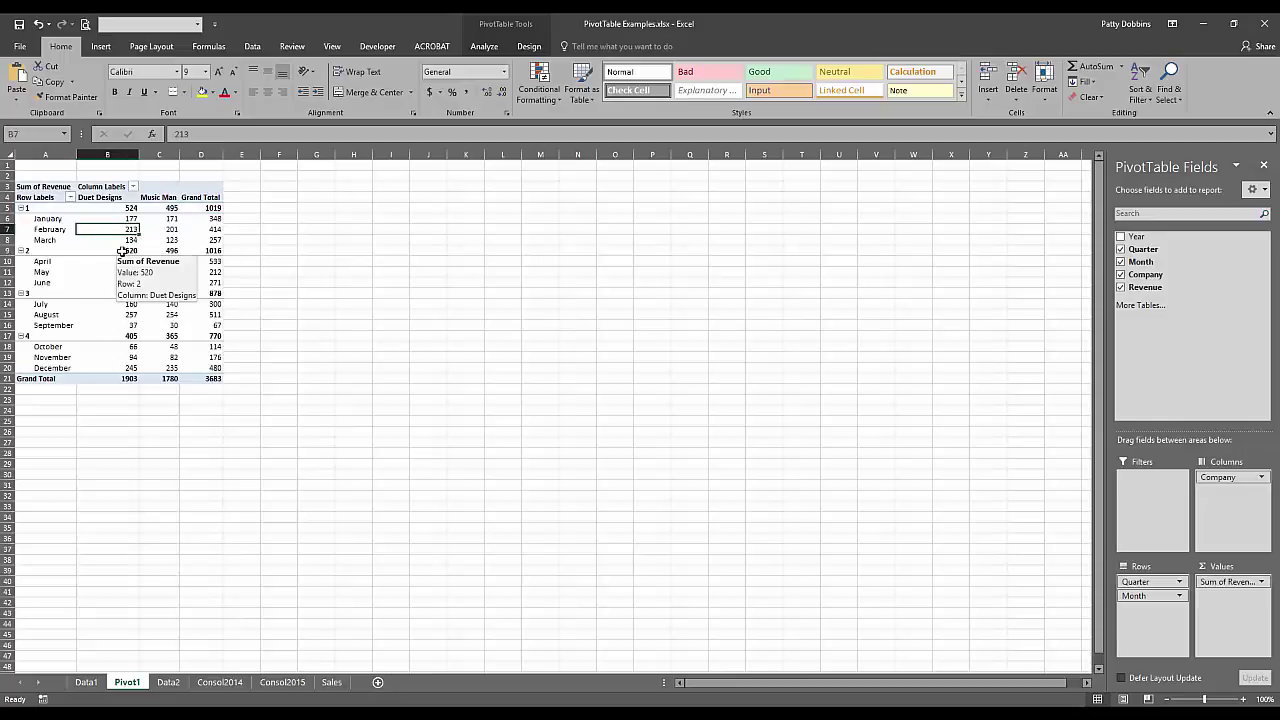
key("Down")
key("Down")
key("Down")
key("Down")
mouse_move(116, 252)
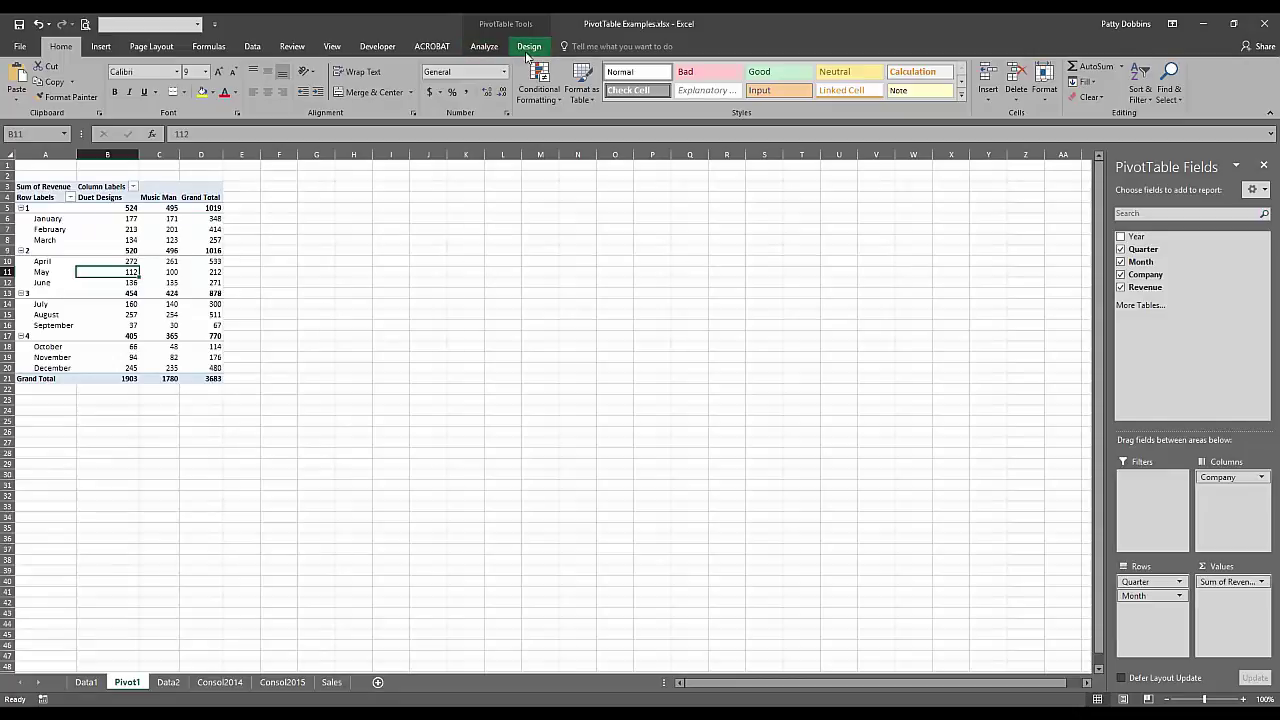
left_click(494, 48)
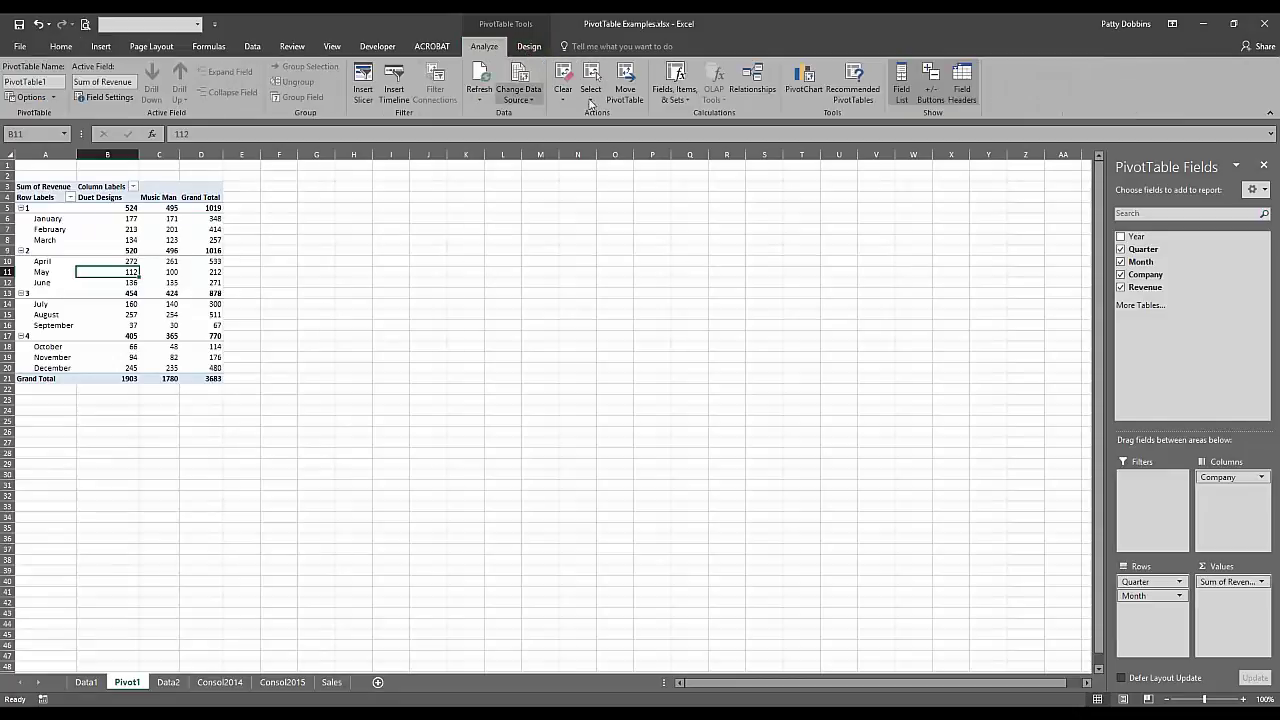
left_click(526, 47)
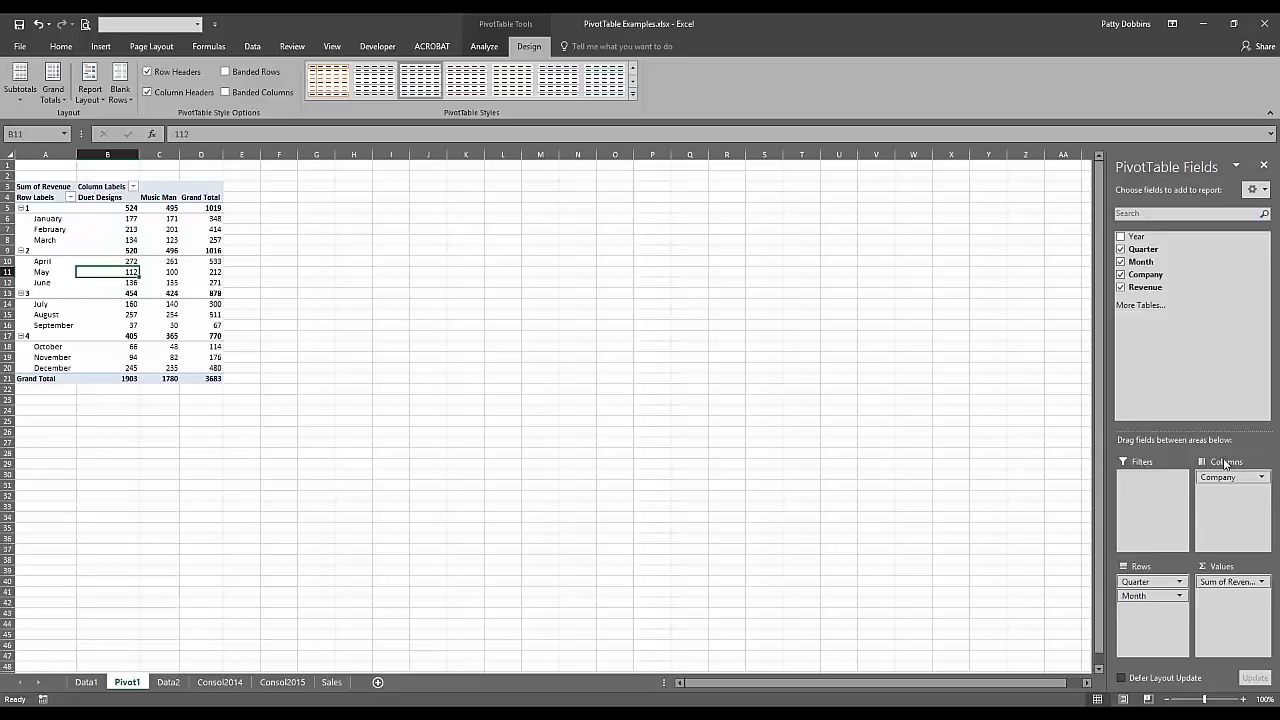
left_click(129, 290)
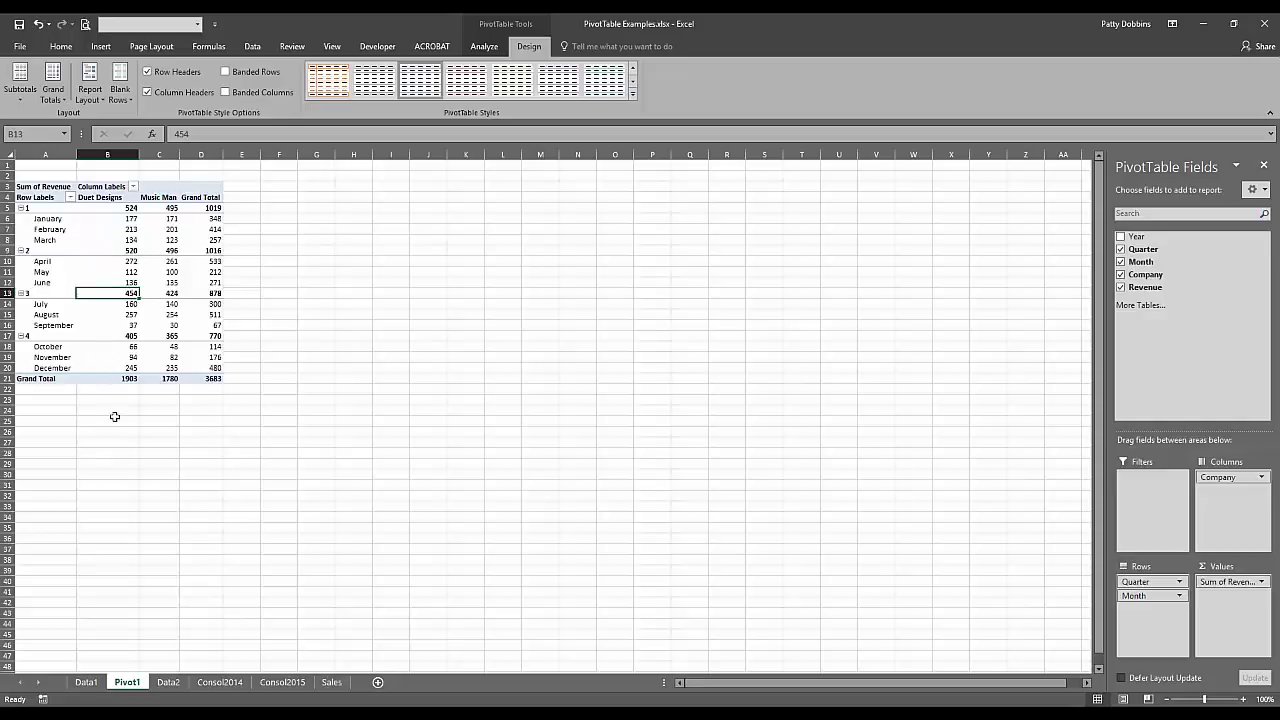
- Examine how the source data is laid out on Data1 and Data2, checking the headings, single records and the full list
left_click(90, 684)
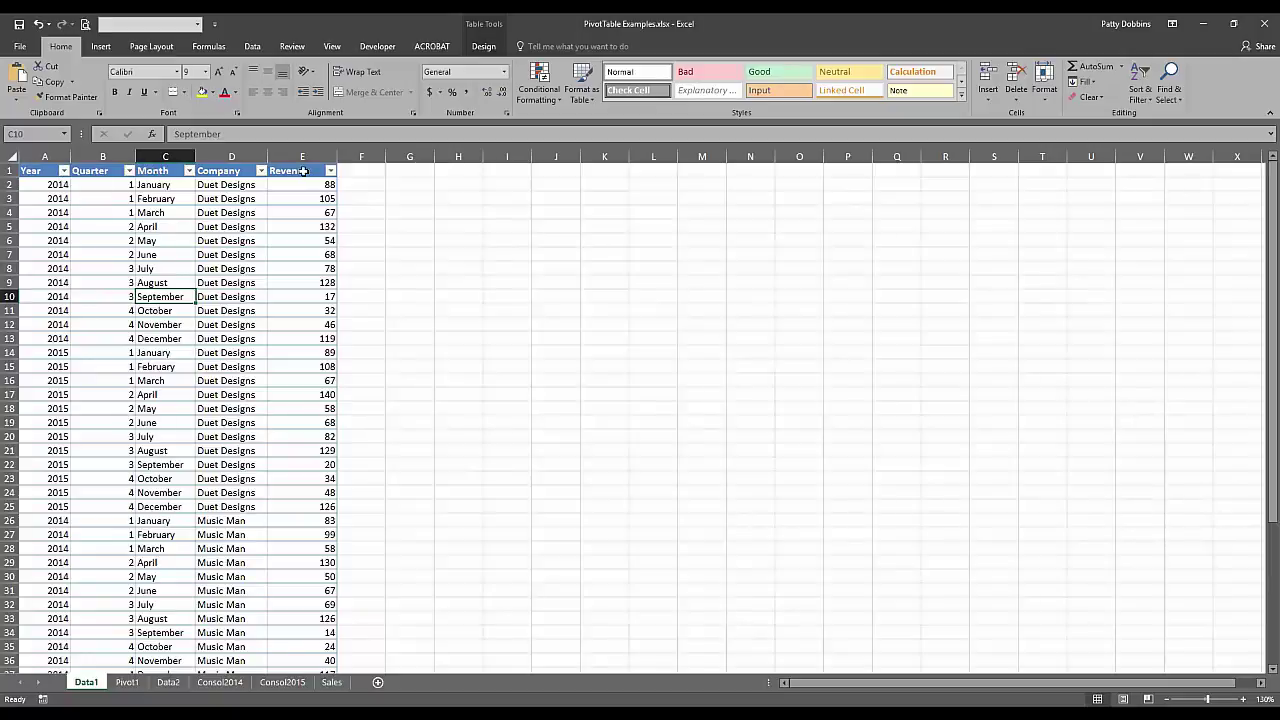
left_click(178, 316)
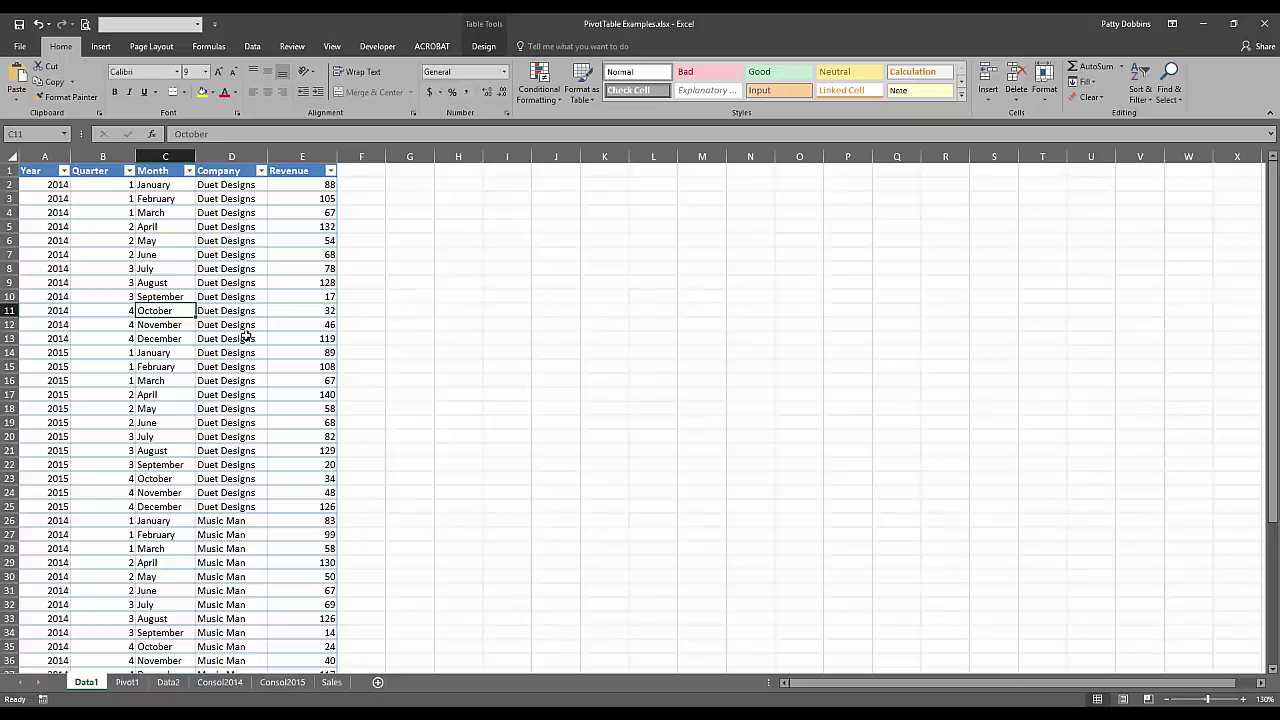
left_click(168, 682)
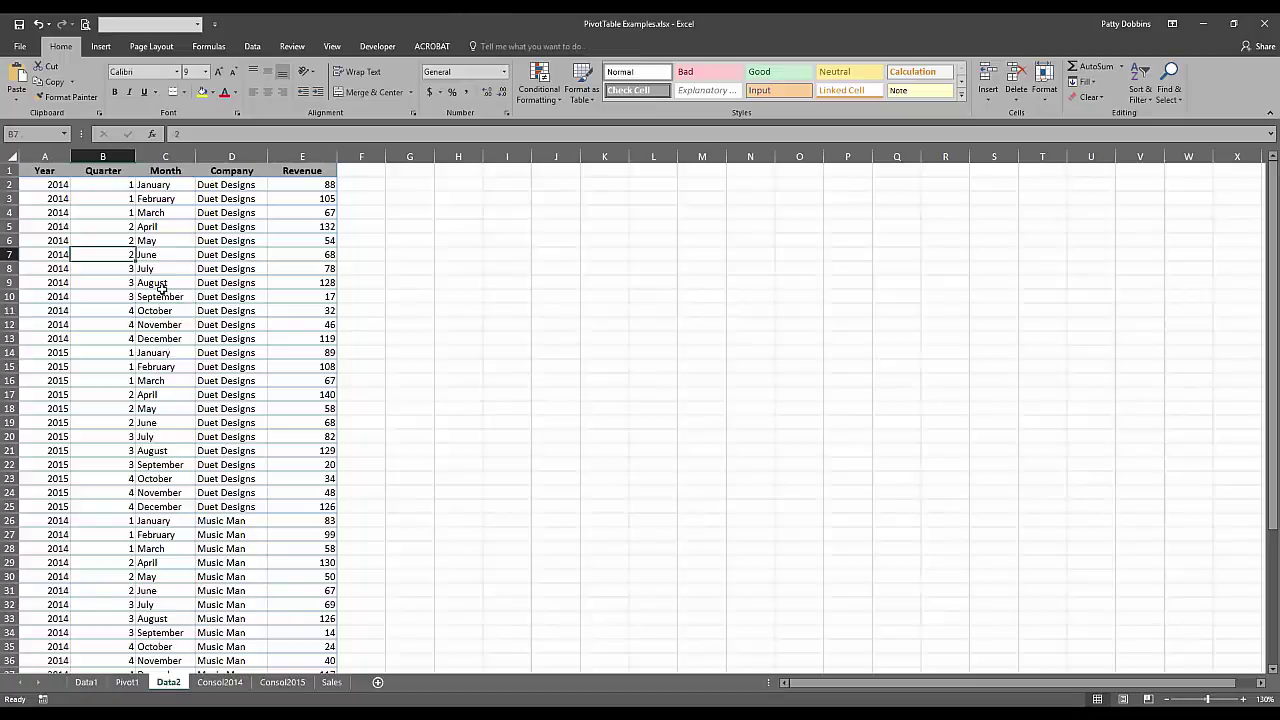
left_click(173, 241)
left_click(160, 335)
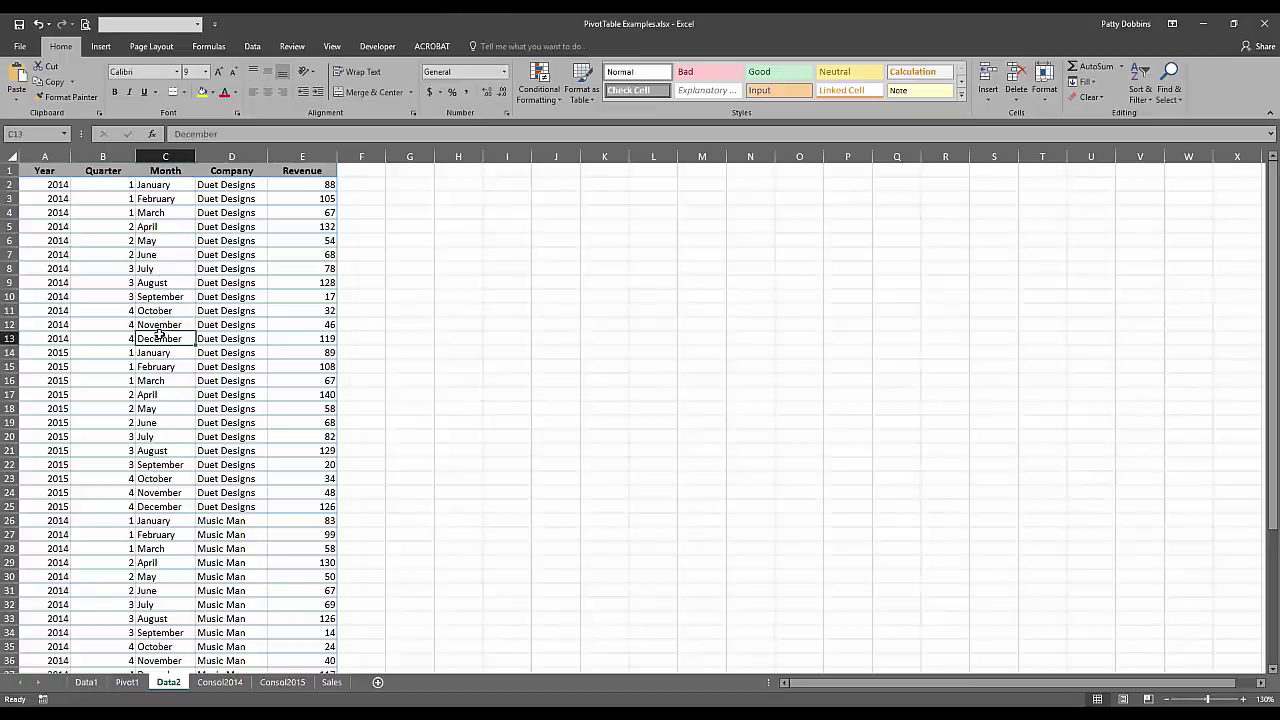
left_click(172, 325)
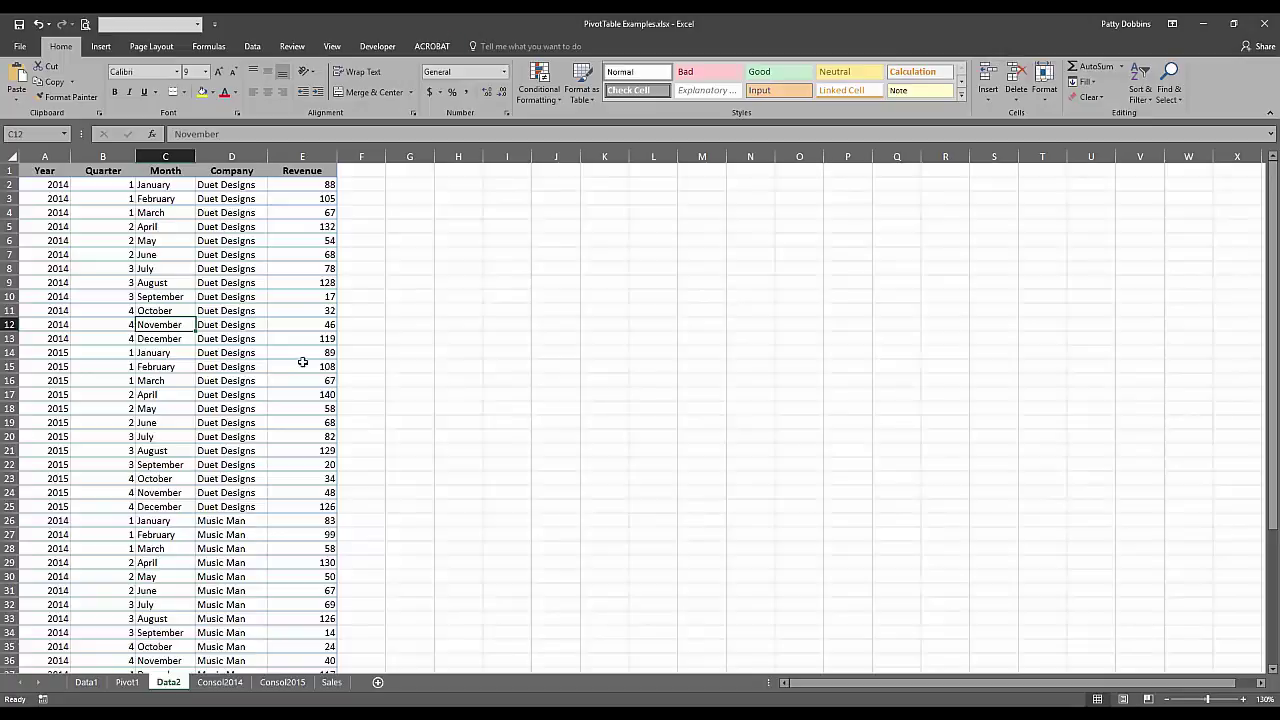
left_click(145, 311)
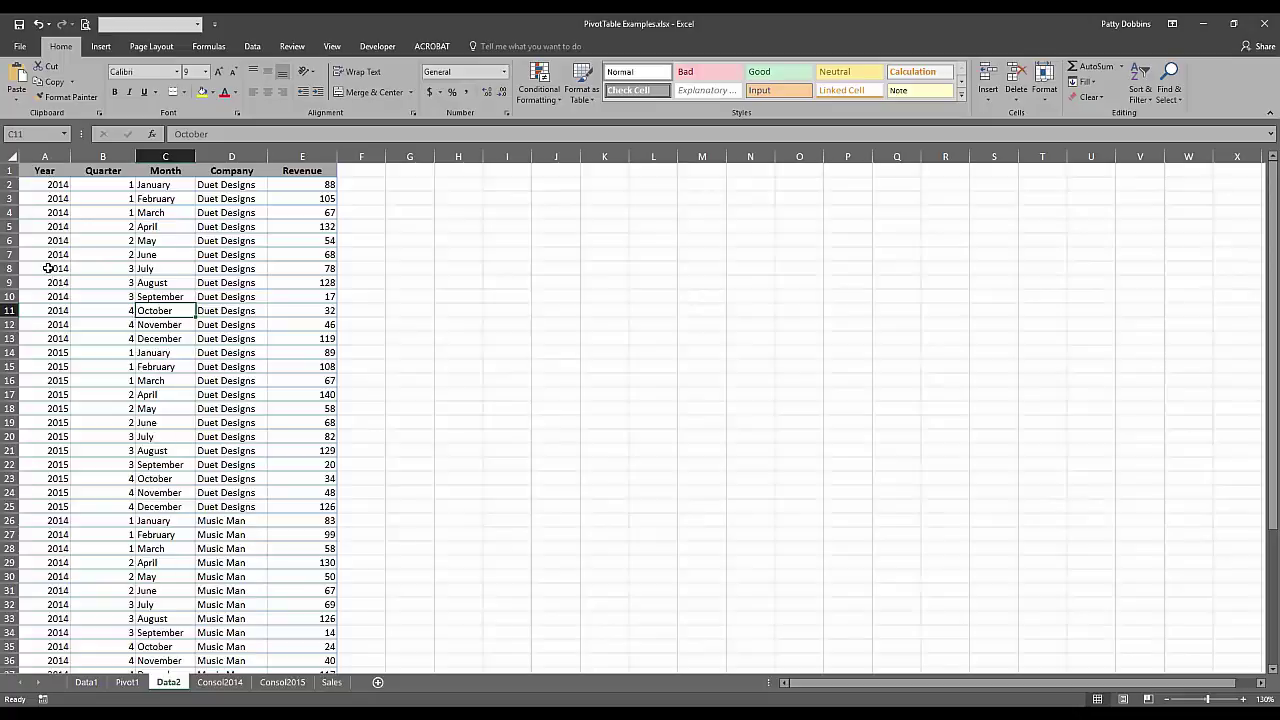
left_click_drag(48, 258, 314, 254)
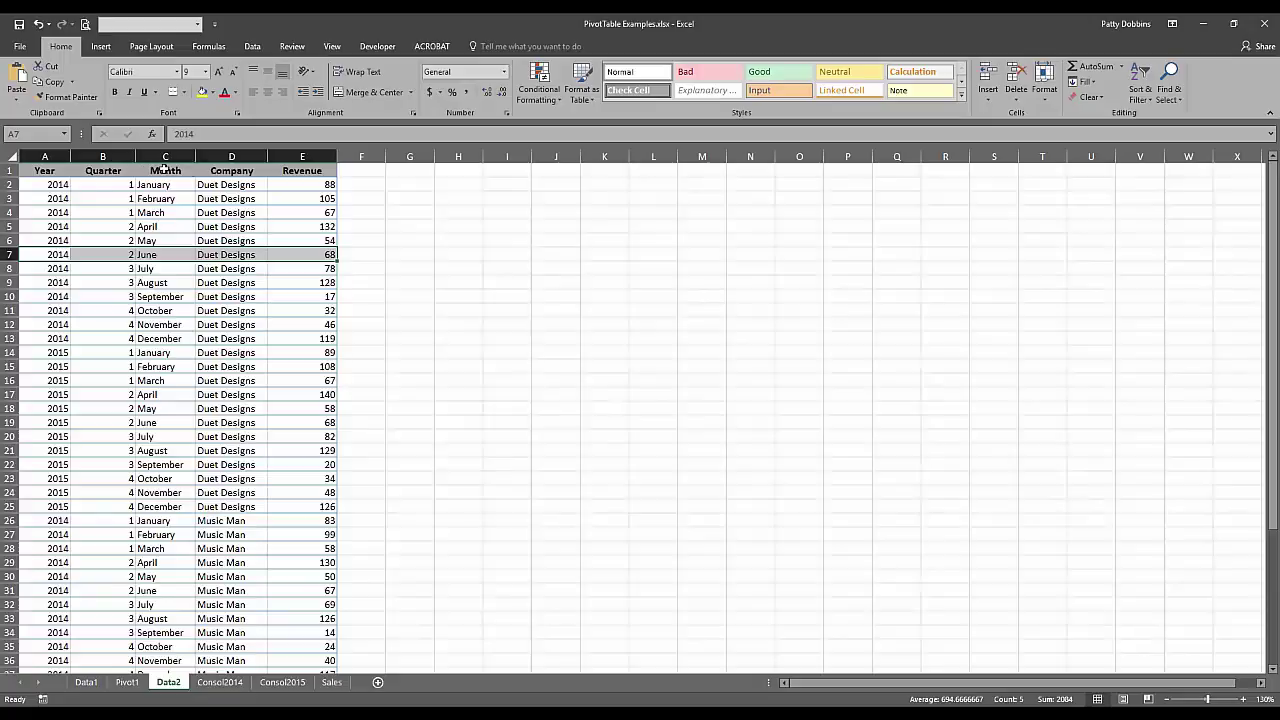
left_click(235, 227)
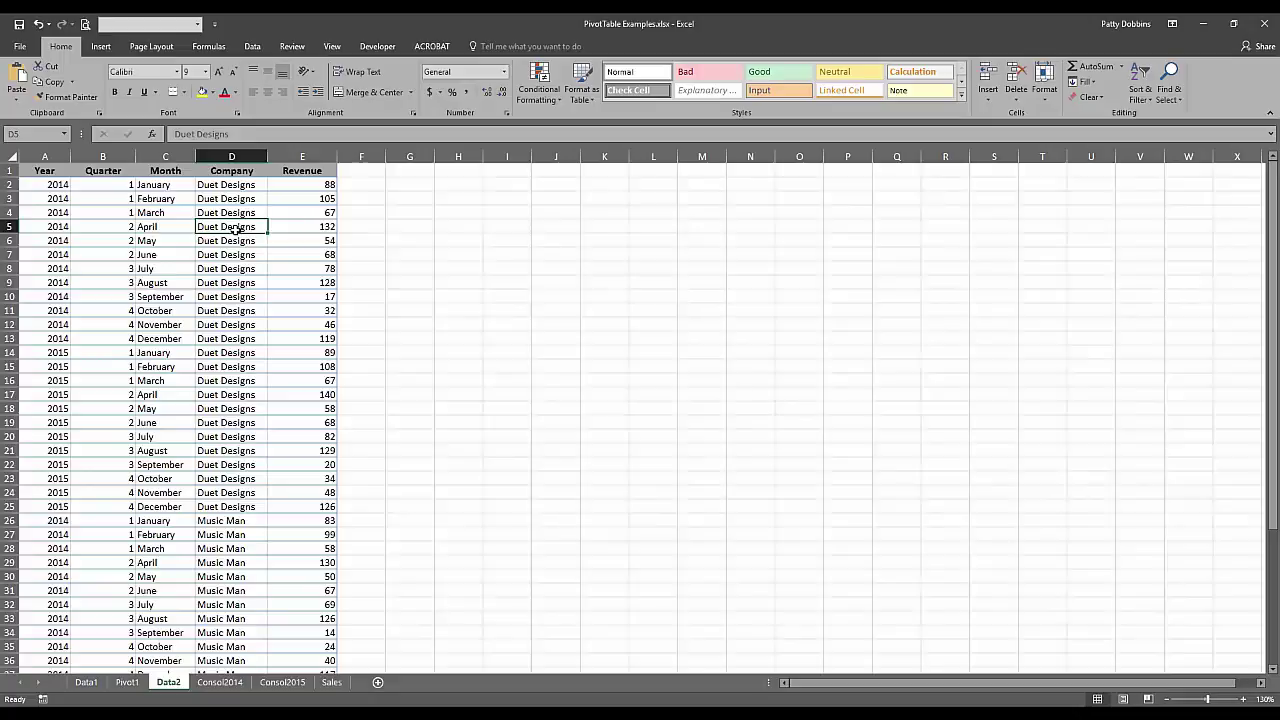
scroll(81, 418, "down", 6)
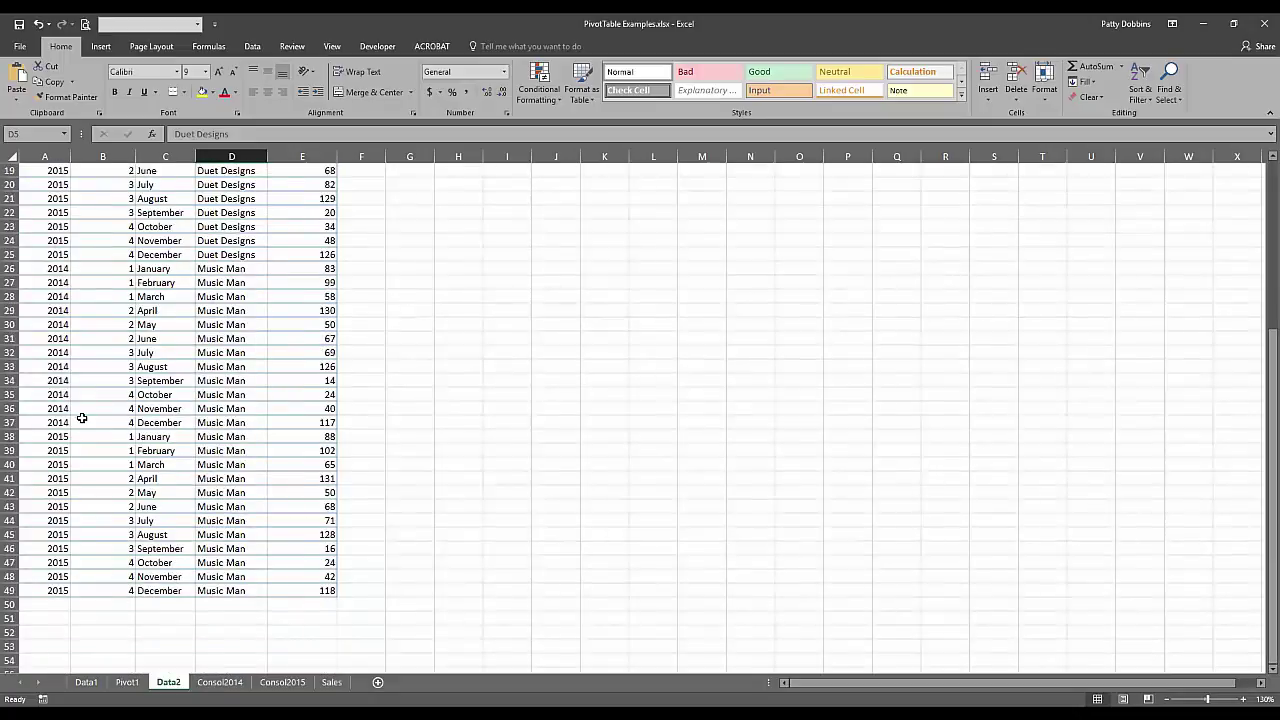
scroll(81, 418, "up", 6)
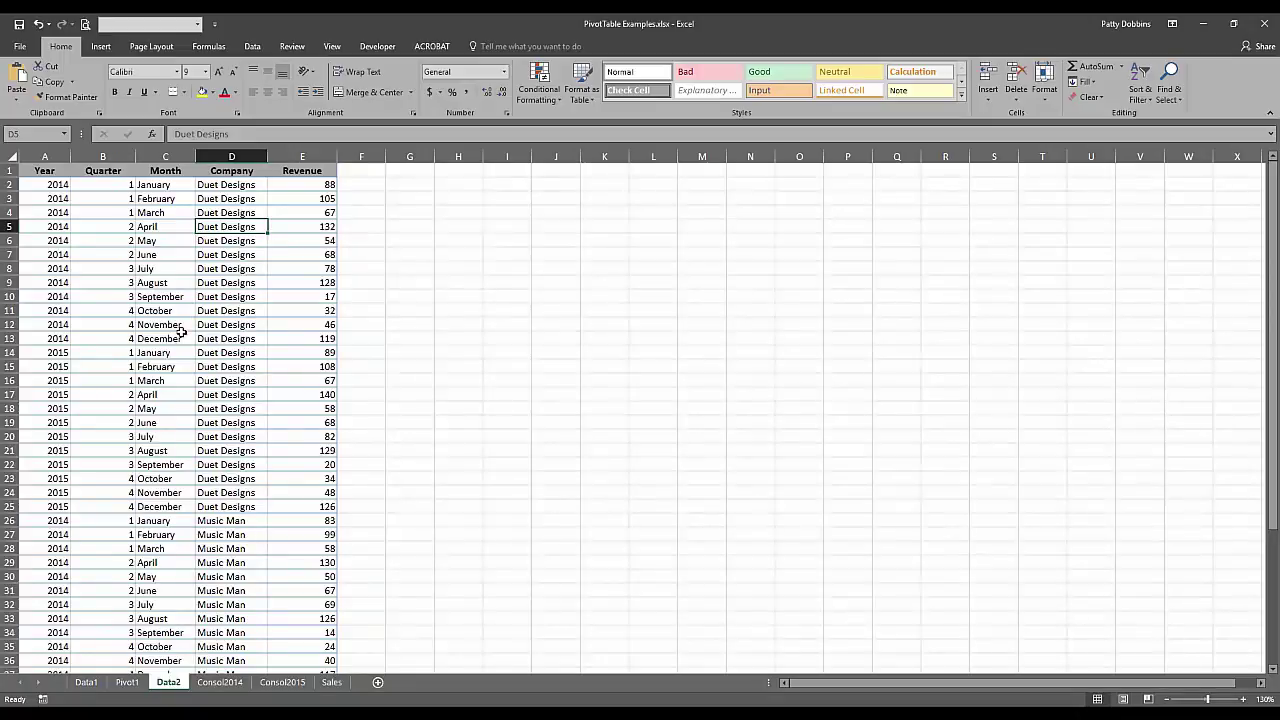
- Review the formatted table on Data1 from its headings to its last record, along with its table design options
left_click(85, 682)
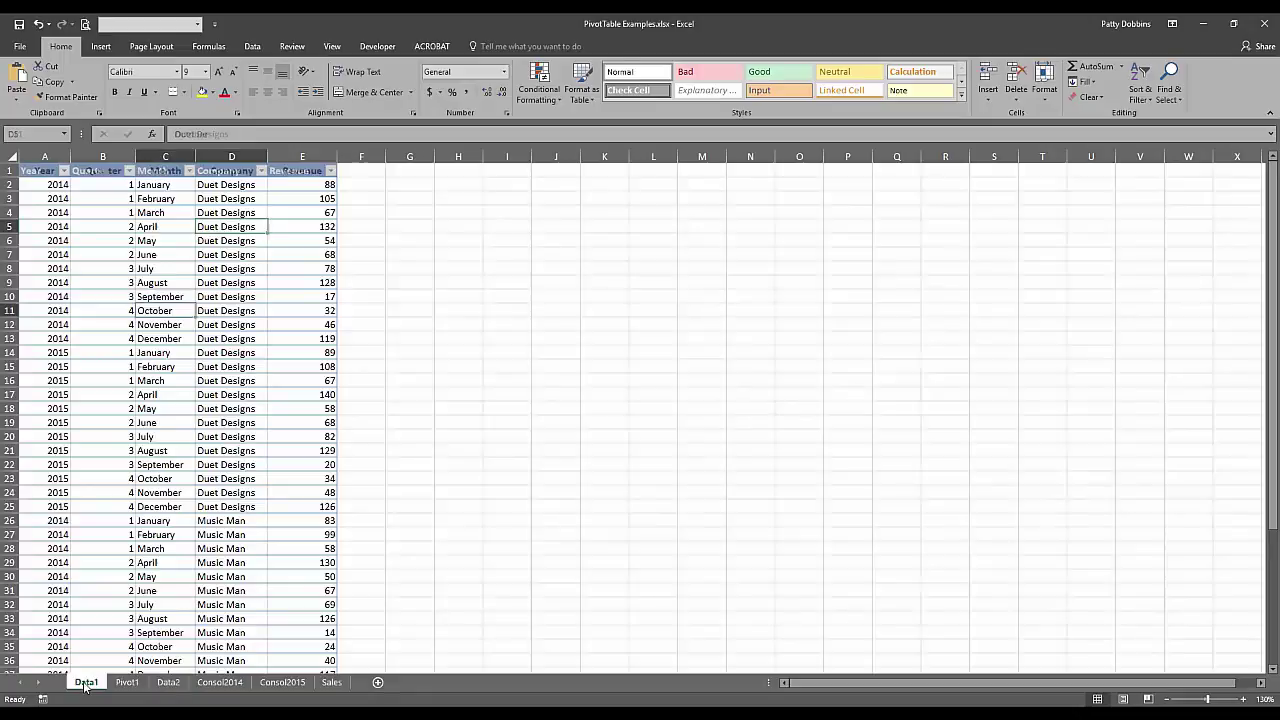
left_click(111, 557)
scroll(111, 557, "down", 2)
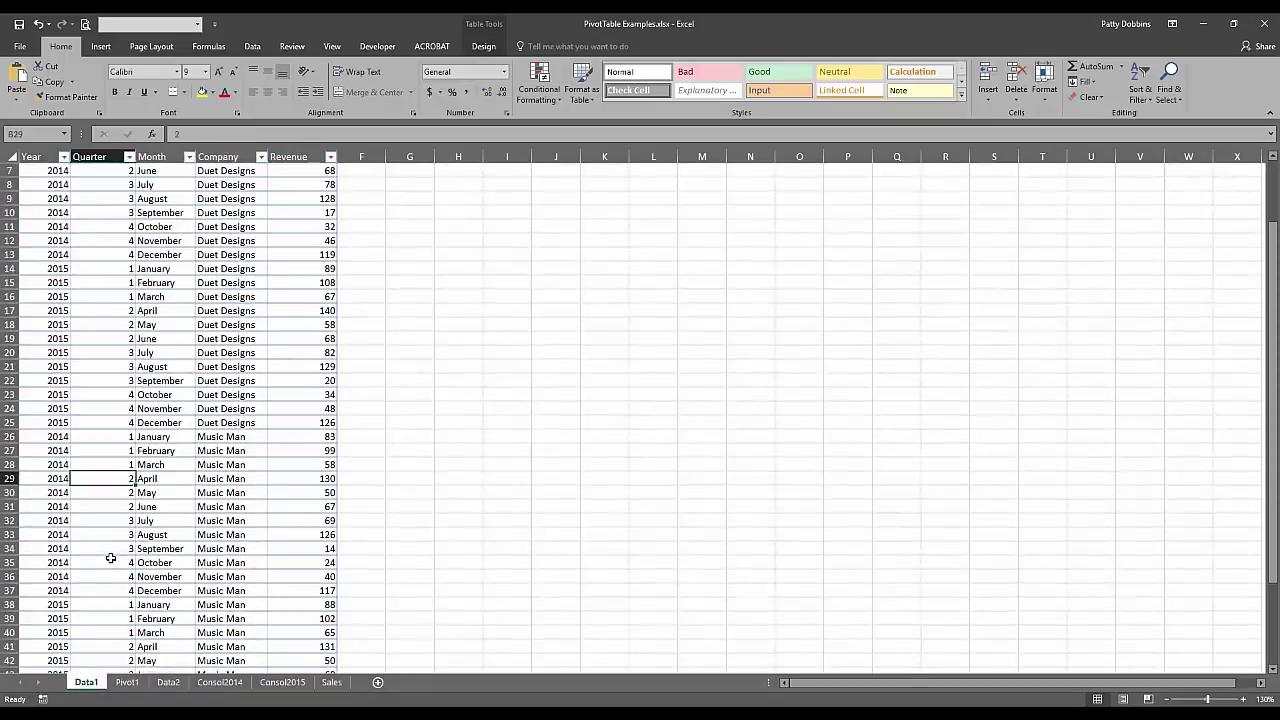
scroll(111, 557, "down", 3)
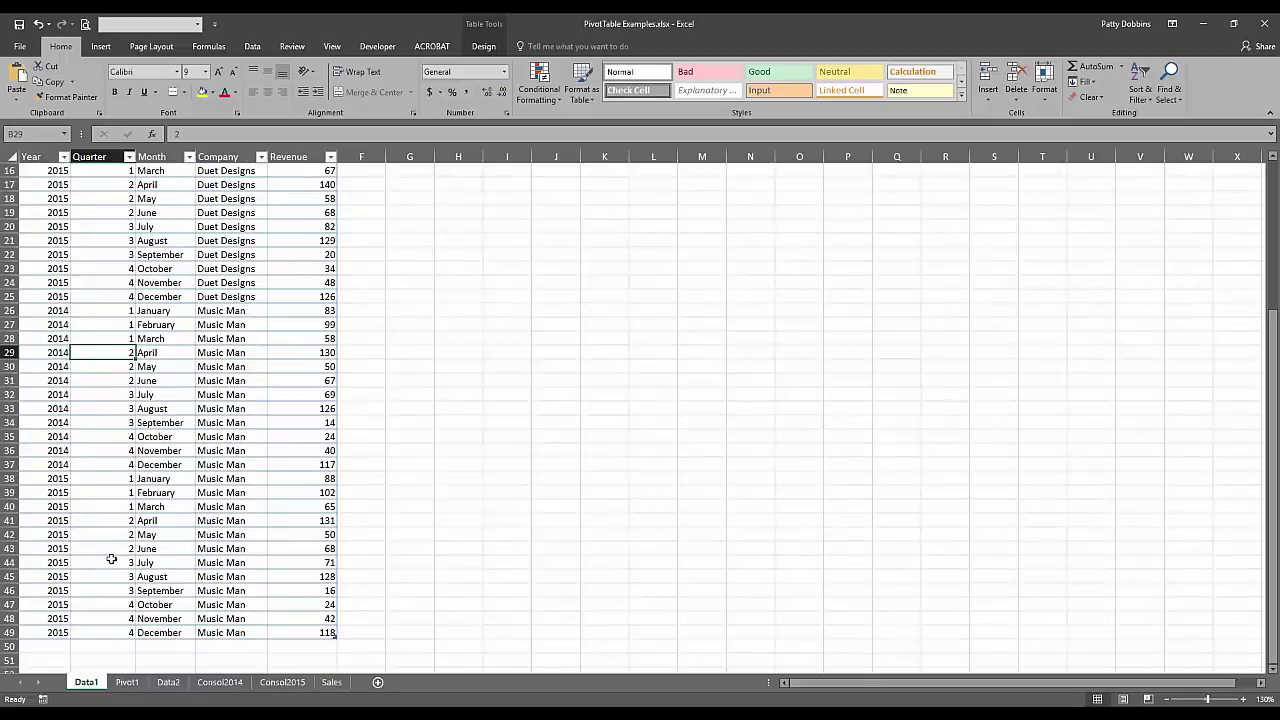
left_click(484, 46)
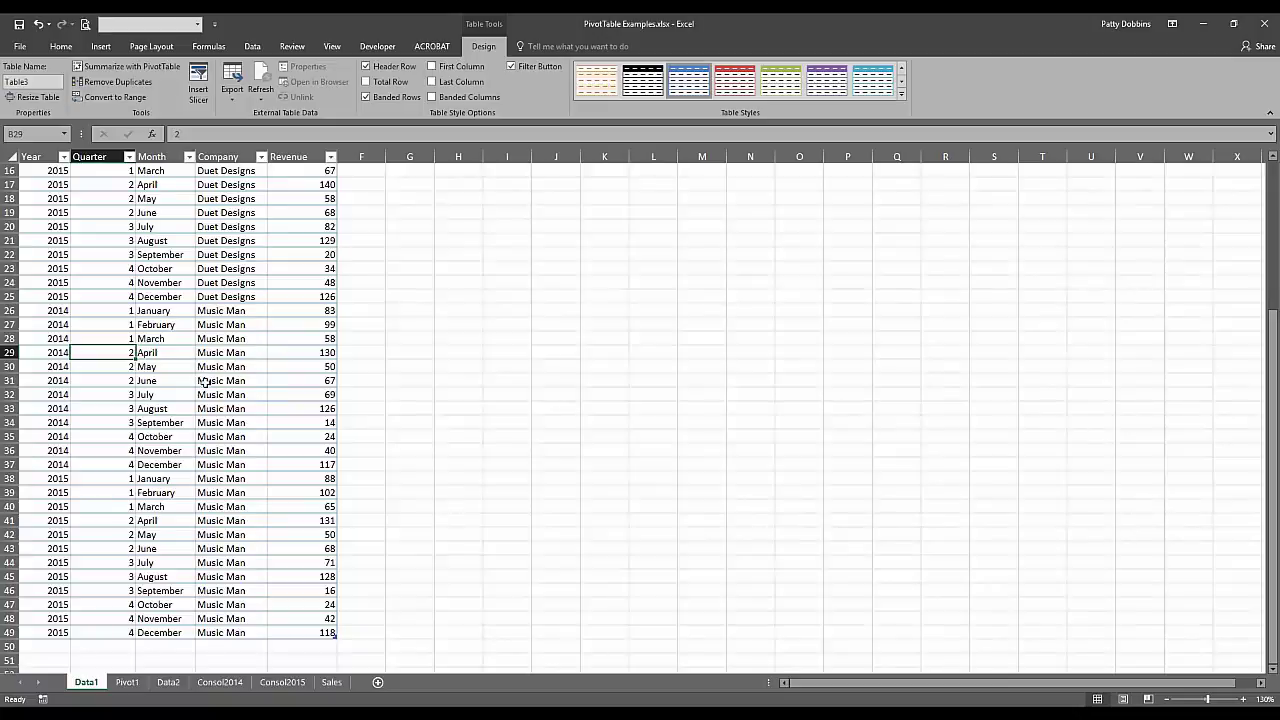
scroll(274, 535, "up", 2)
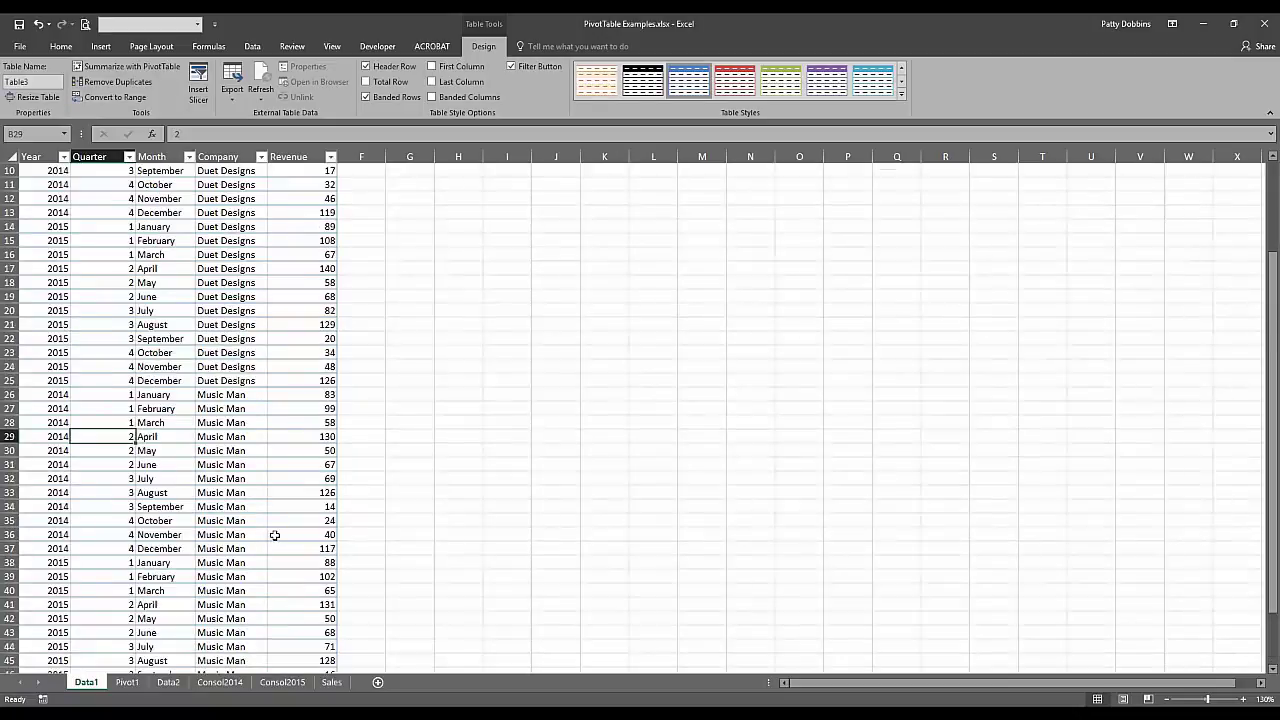
scroll(274, 535, "down", 1)
scroll(274, 535, "up", 4)
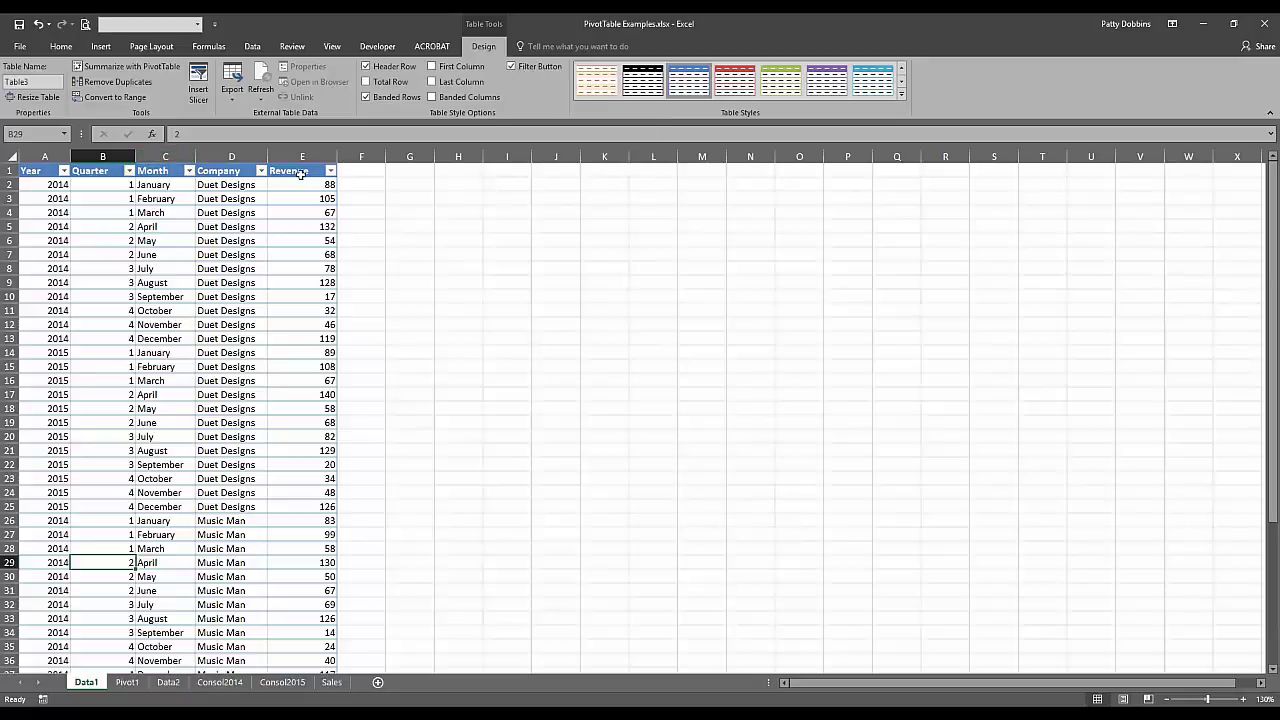
- Turn the Data1 table's filter buttons off and back on, and filter the Company column to show only Duet Designs
left_click(512, 68)
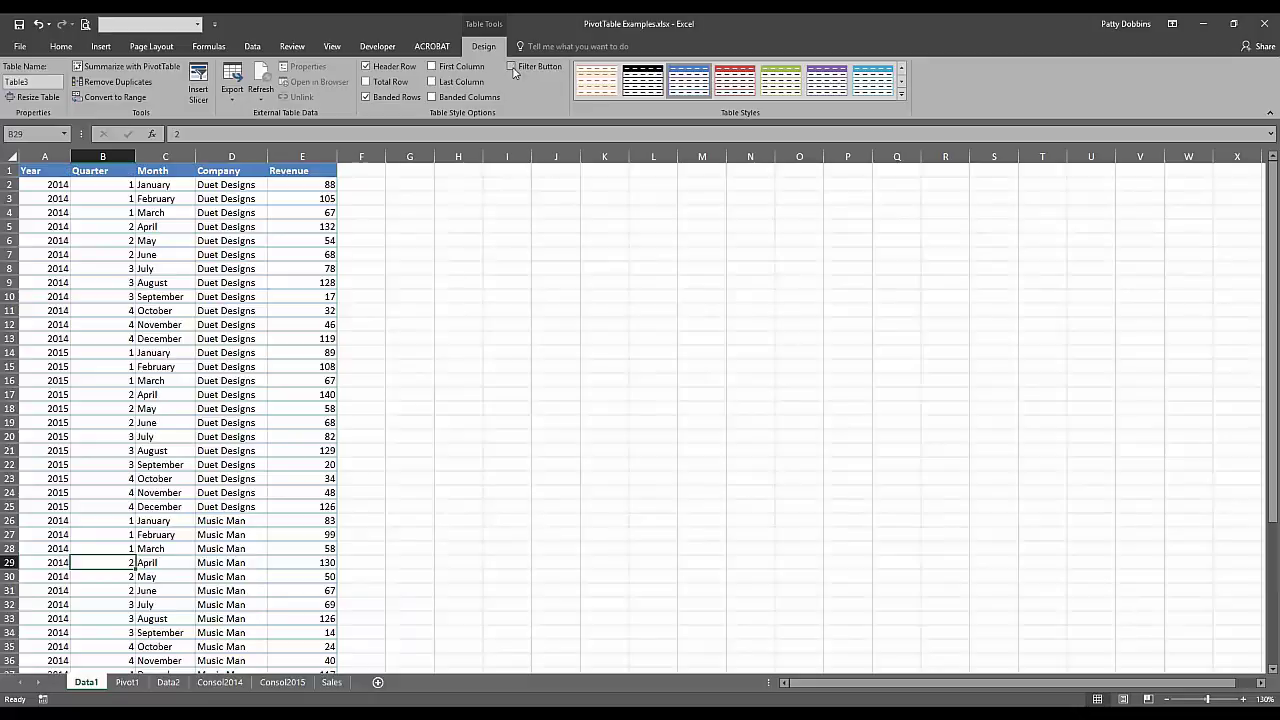
left_click(512, 67)
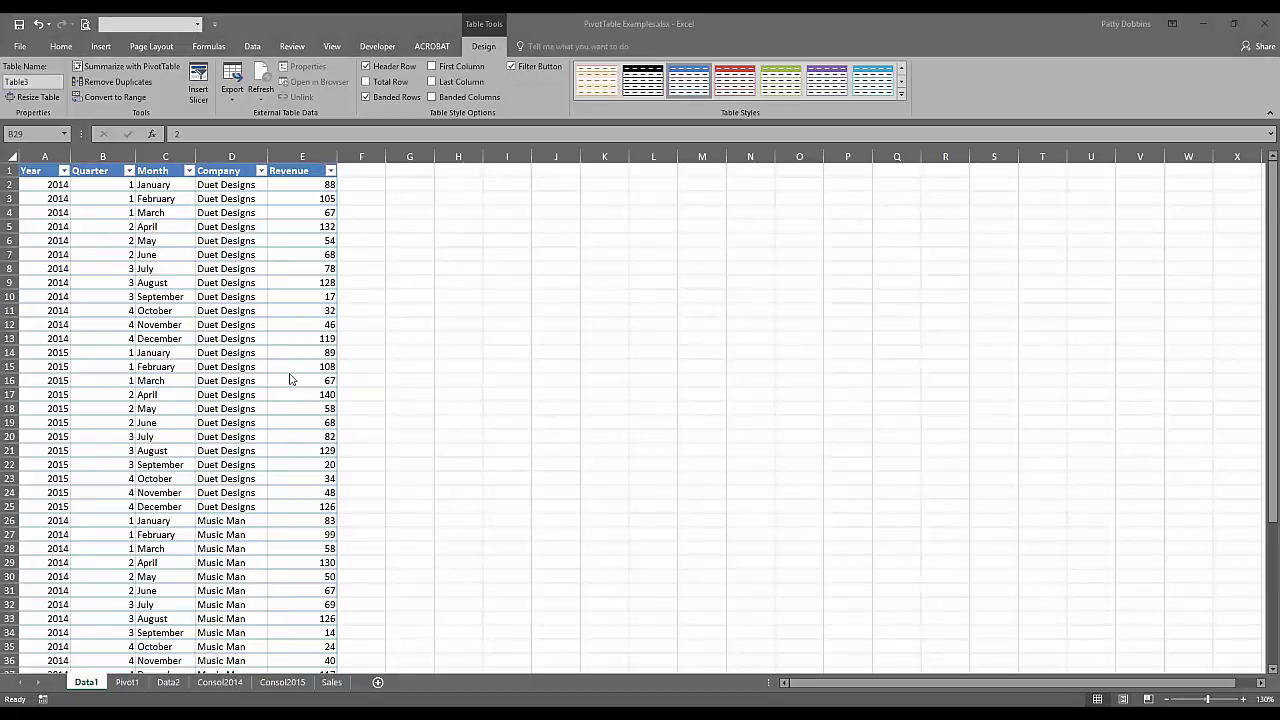
left_click(260, 171)
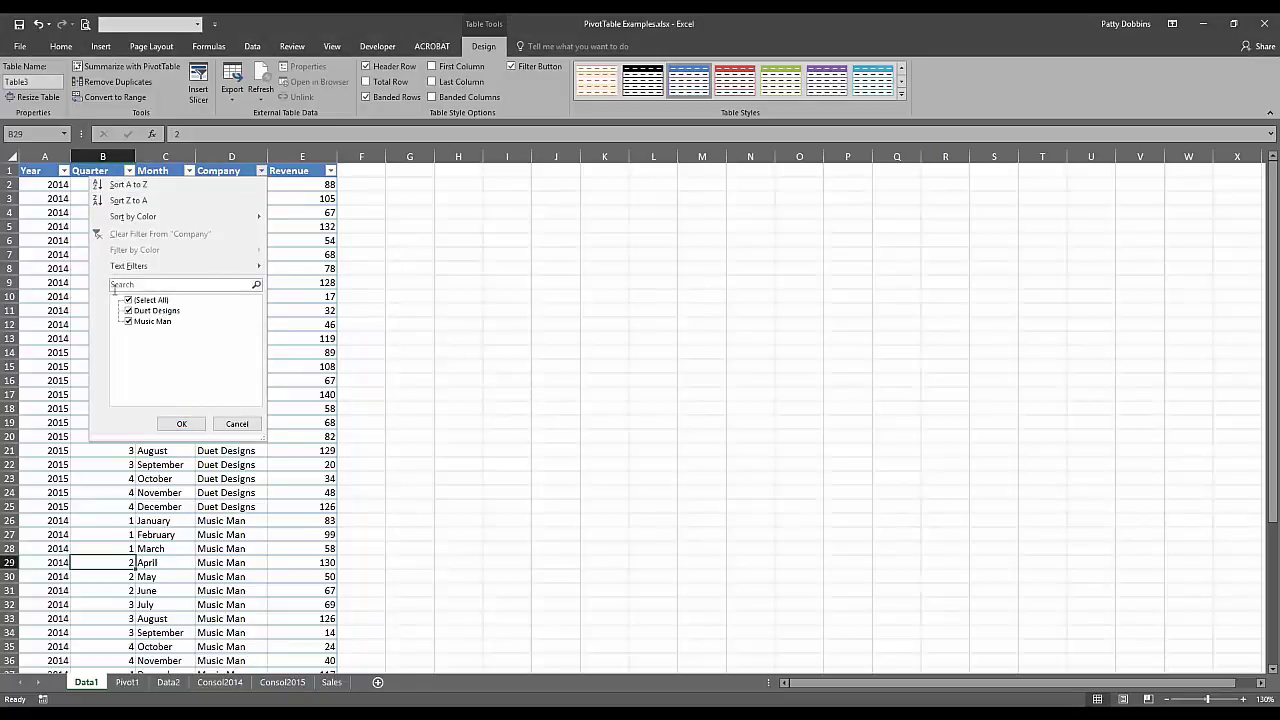
left_click(128, 300)
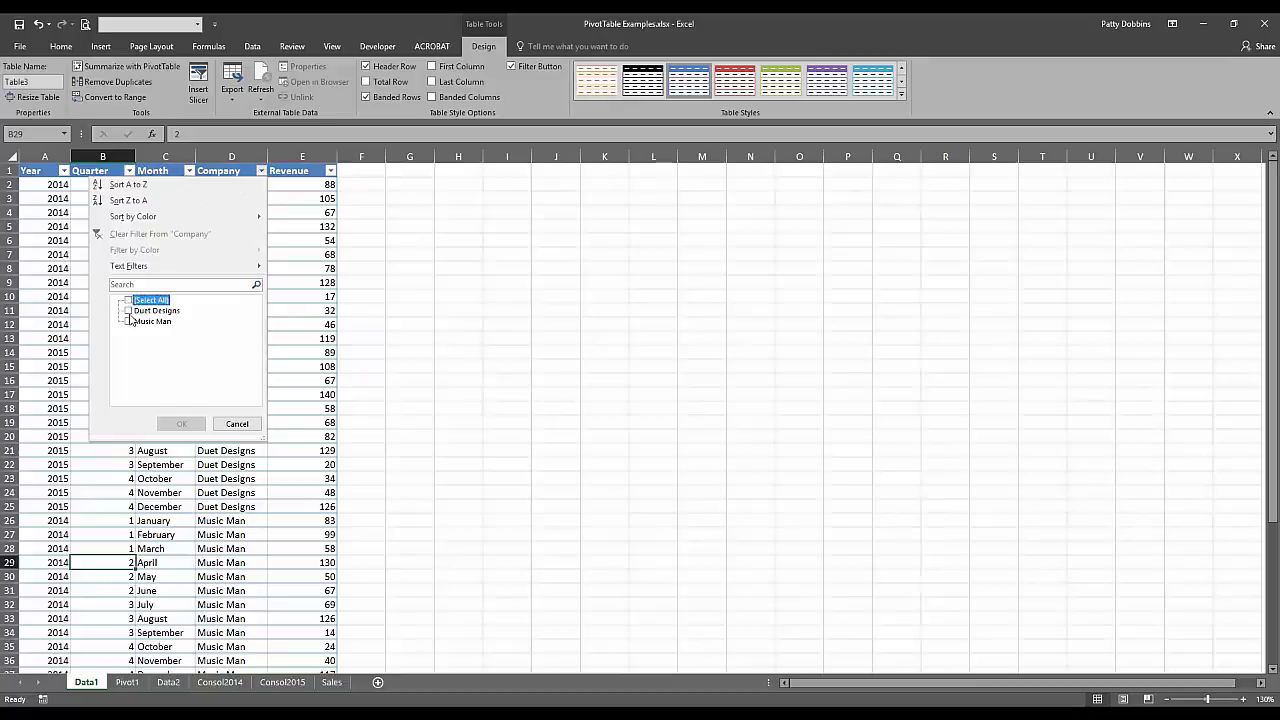
left_click(128, 311)
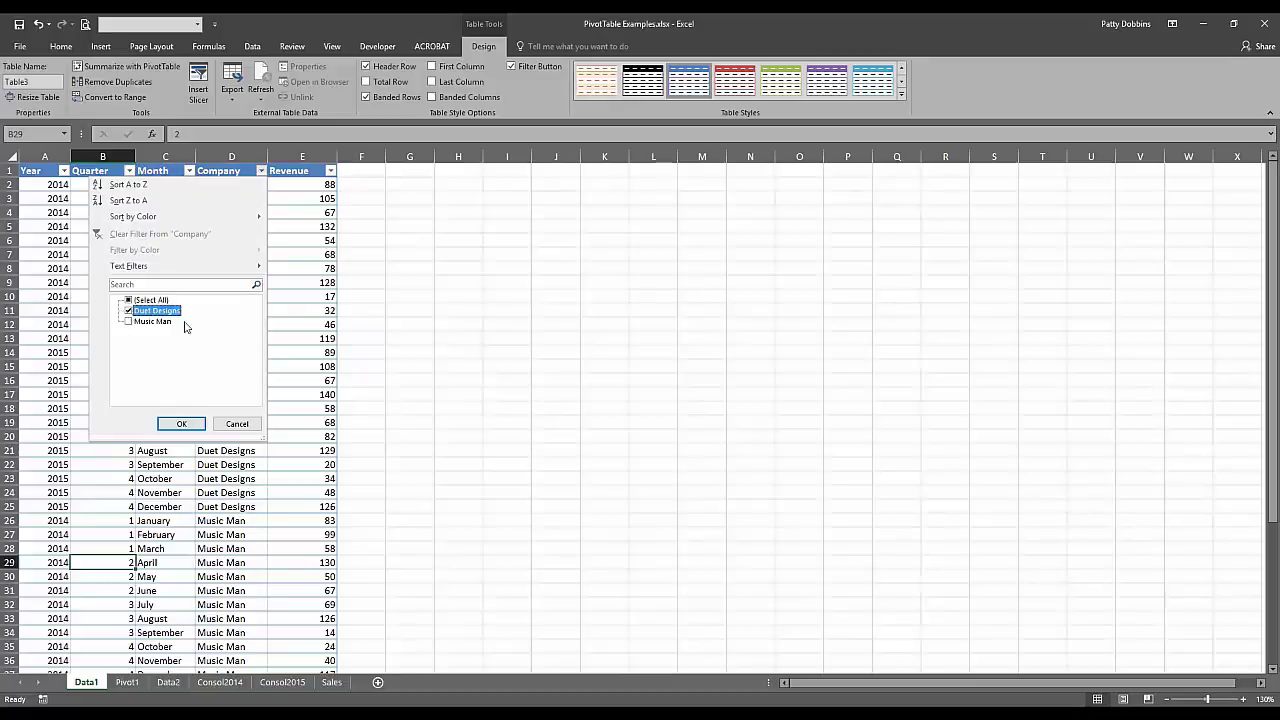
left_click(186, 424)
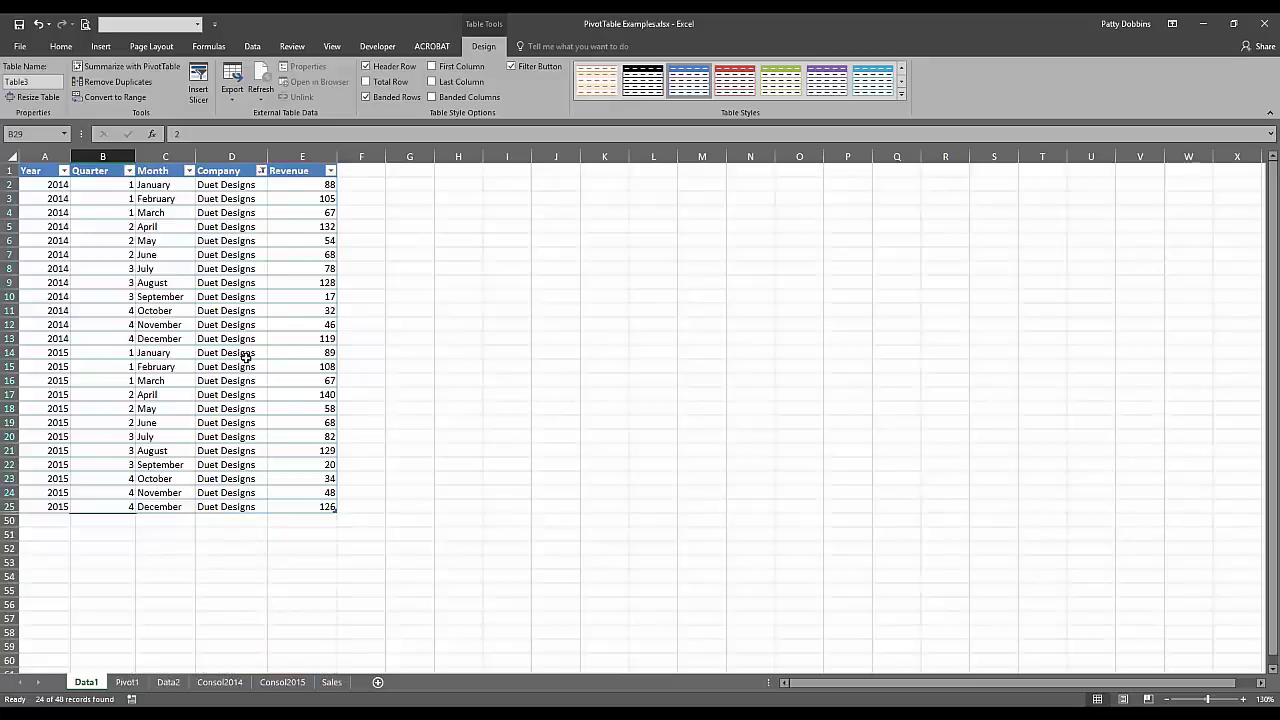
- Reselect all companies in the Company filter so the table includes every record
left_click(261, 171)
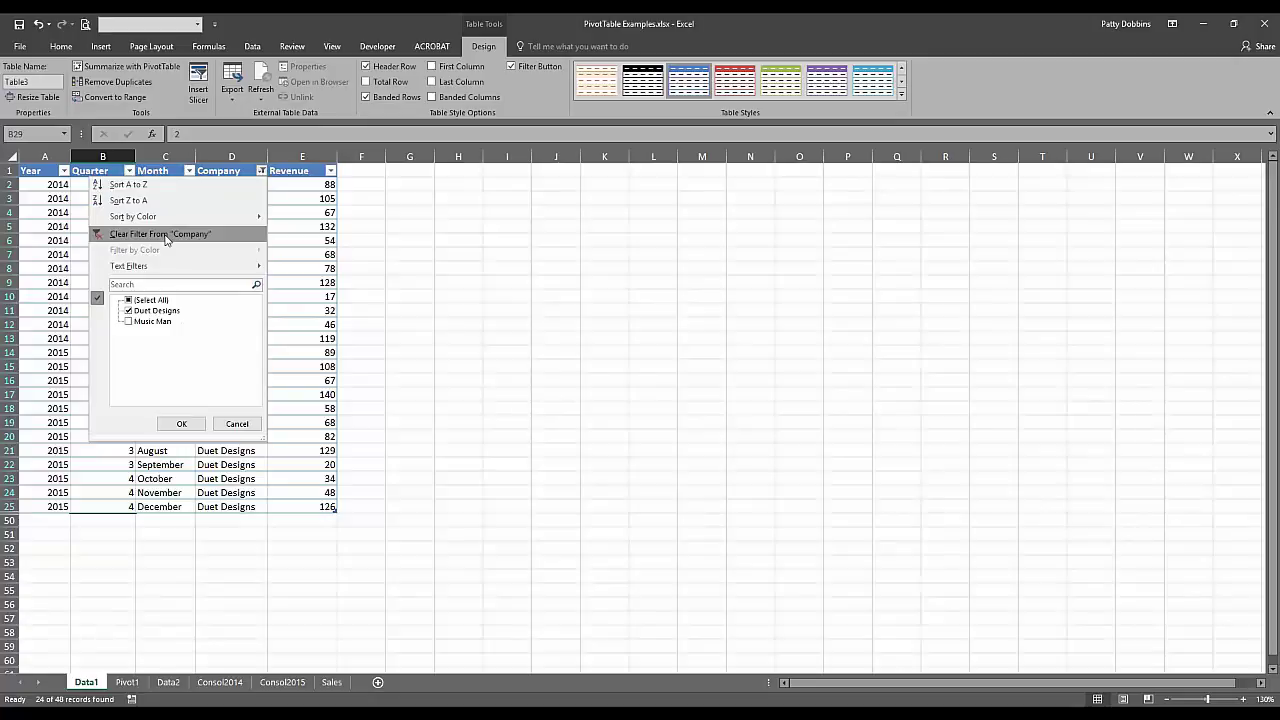
left_click(128, 300)
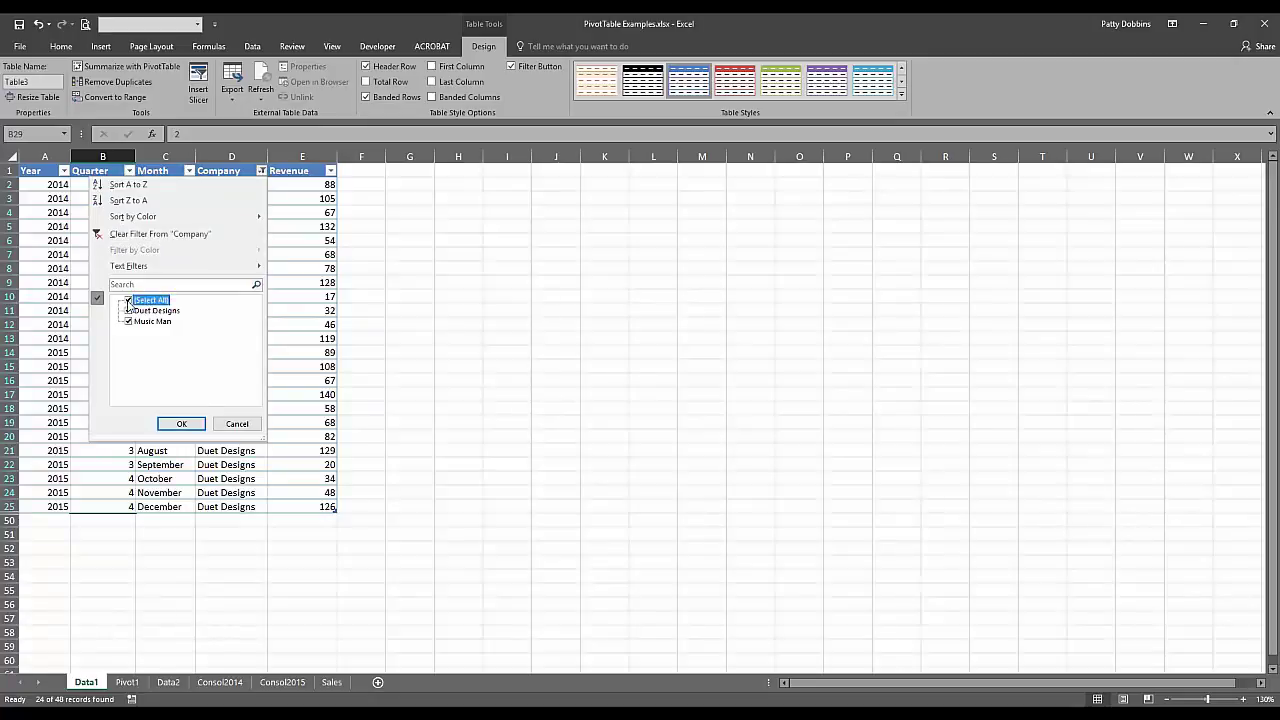
left_click(162, 422)
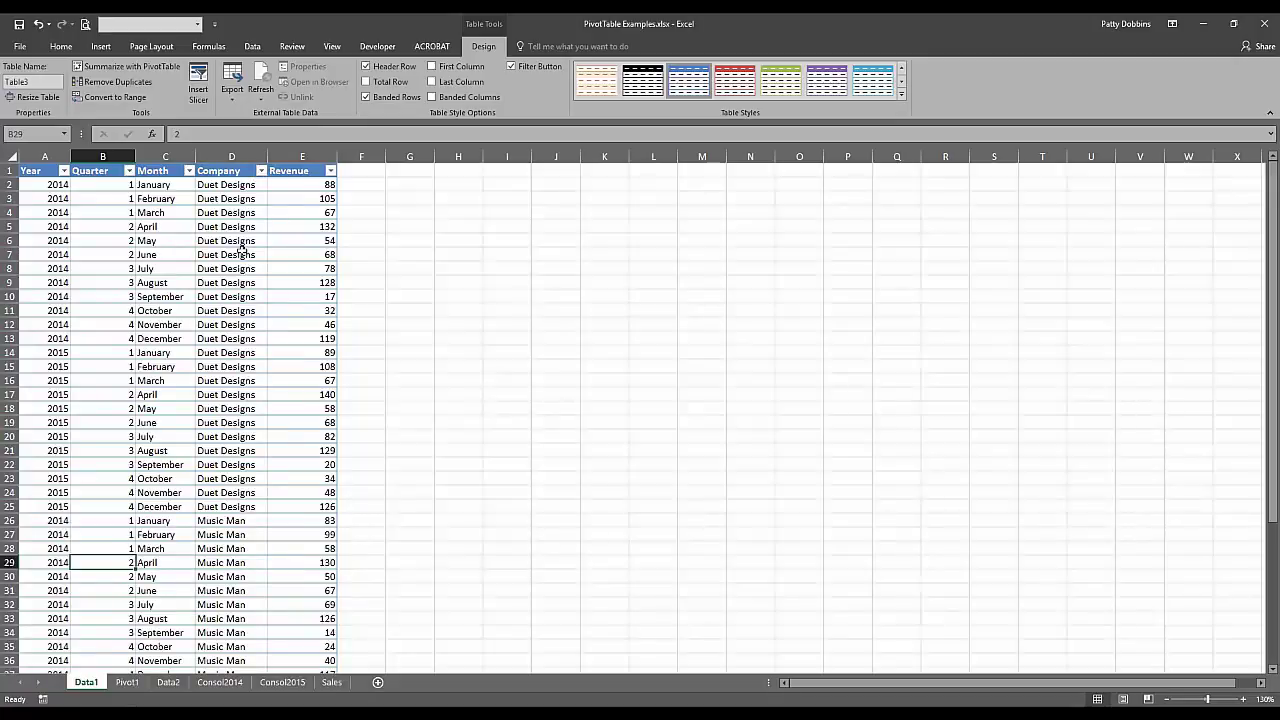
- Filter the table's Month column to show only January records
left_click(189, 172)
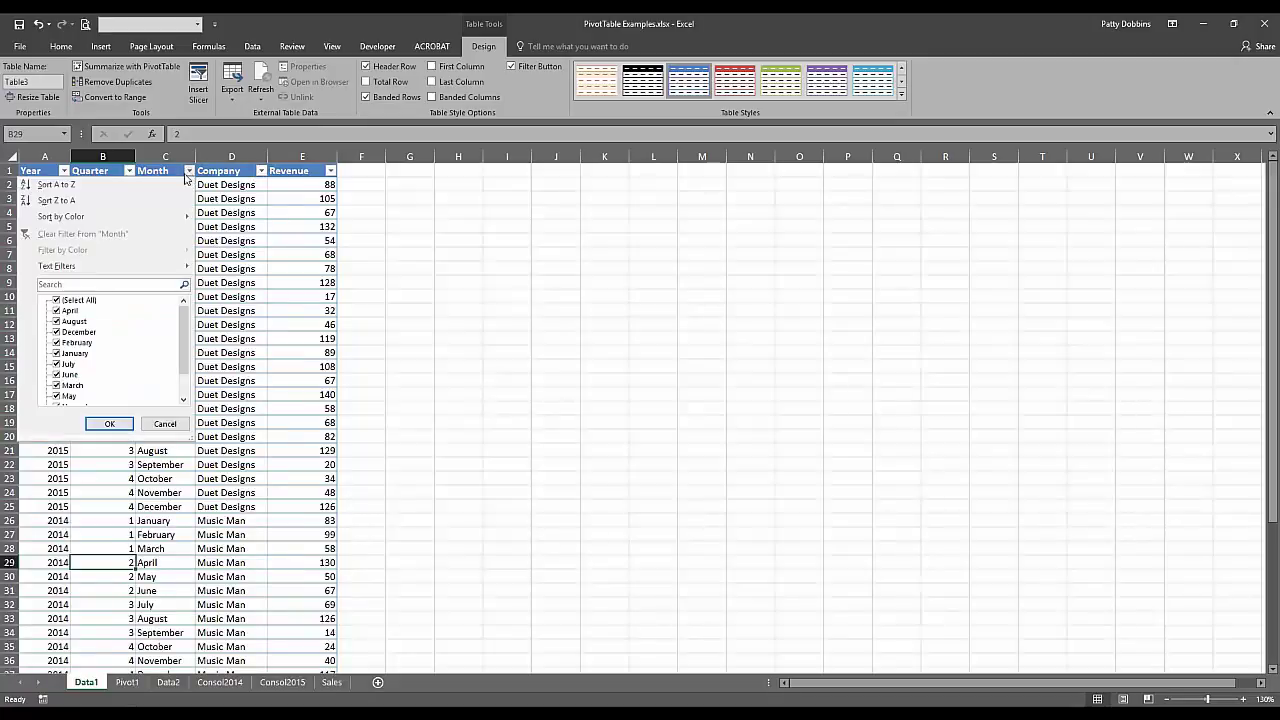
left_click(56, 300)
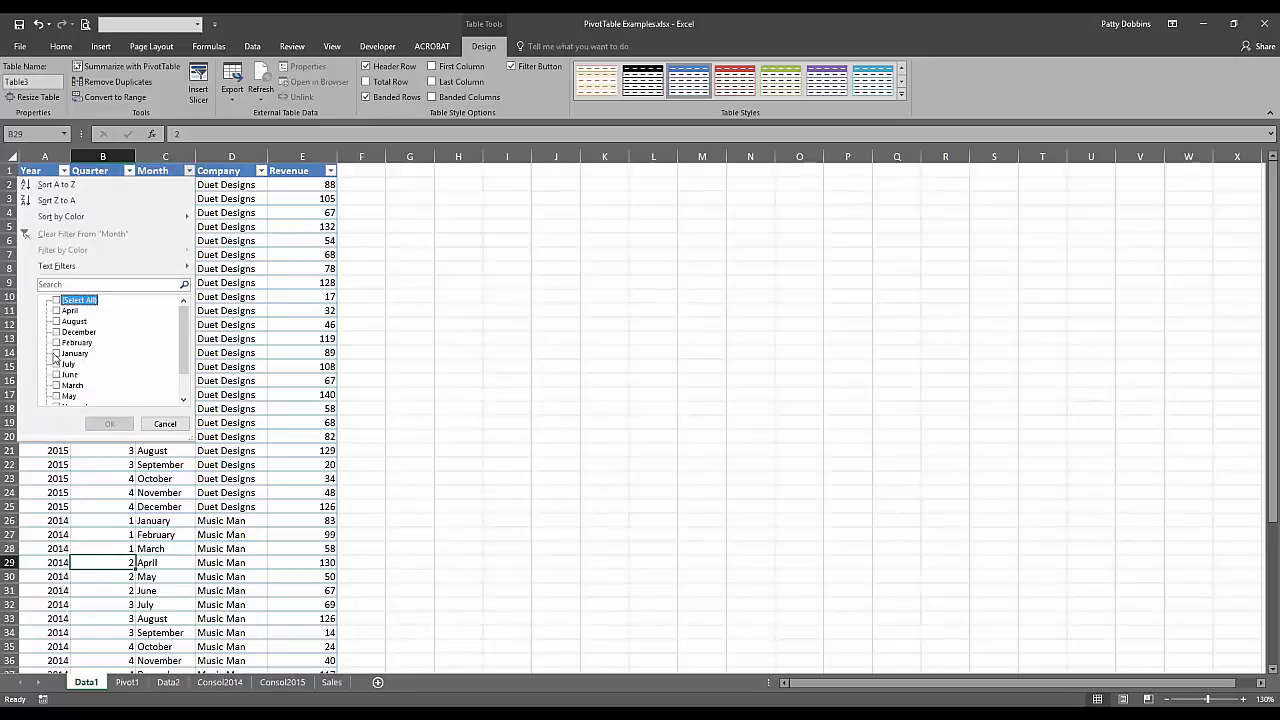
left_click(56, 353)
left_click(109, 424)
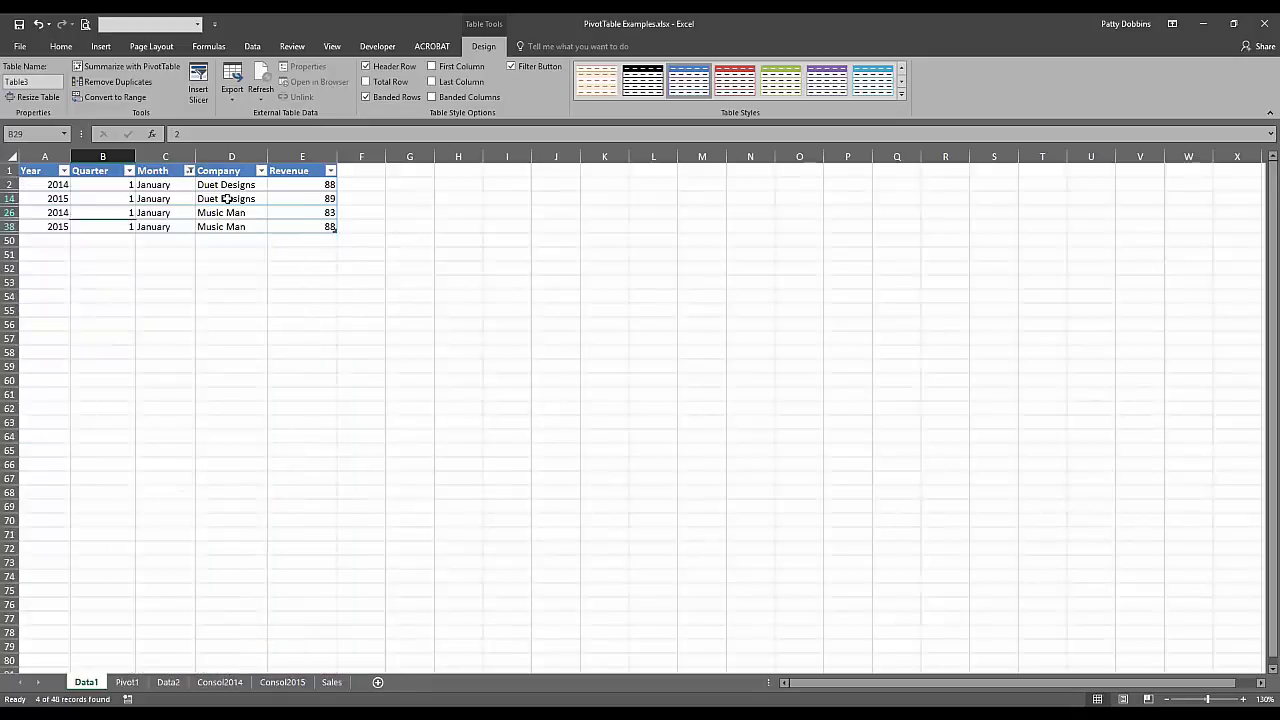
- Narrow the January records to Duet Designs with the Company filter
left_click(261, 171)
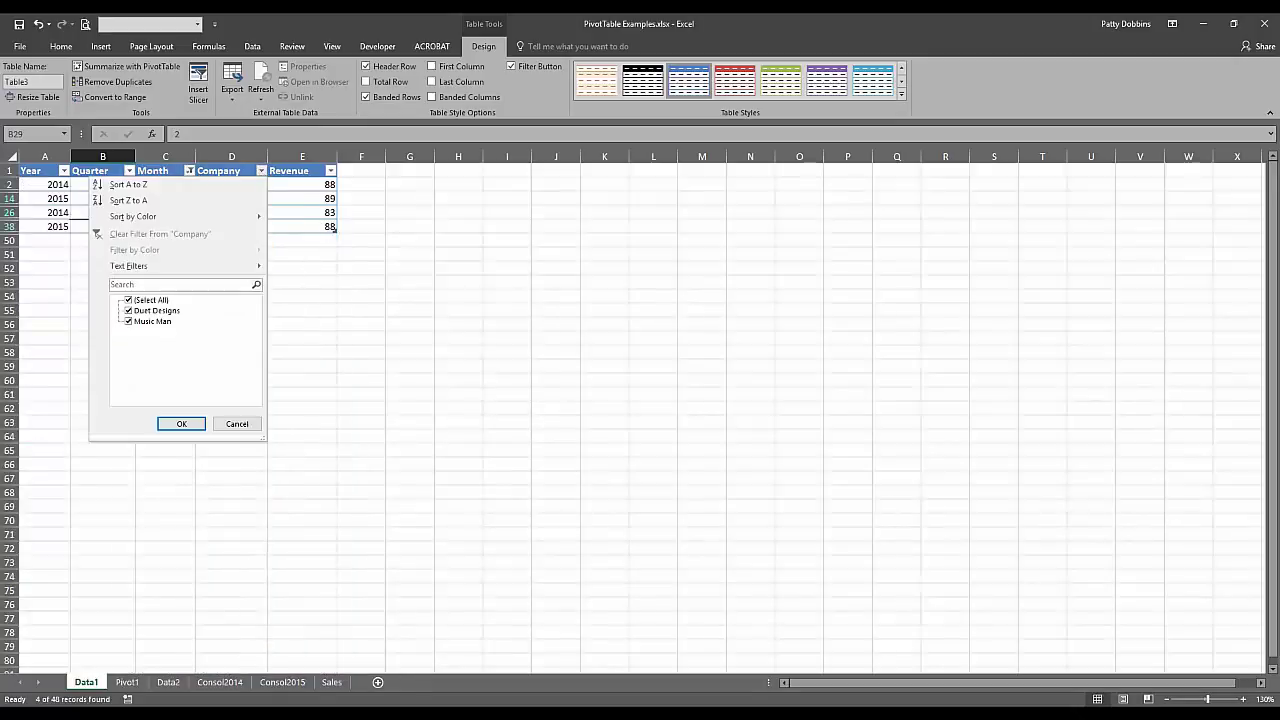
left_click(128, 300)
left_click(128, 311)
left_click(181, 424)
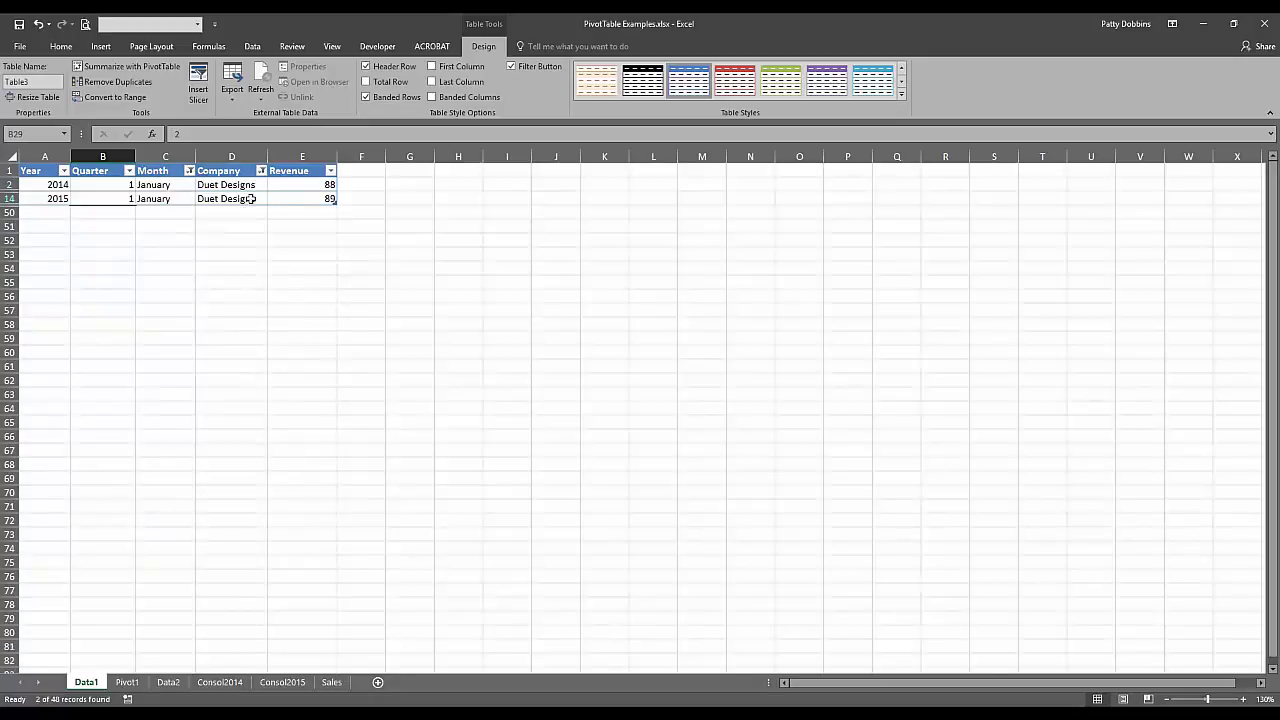
- Remove the filters from the Company and Month columns to show the full table
left_click(261, 170)
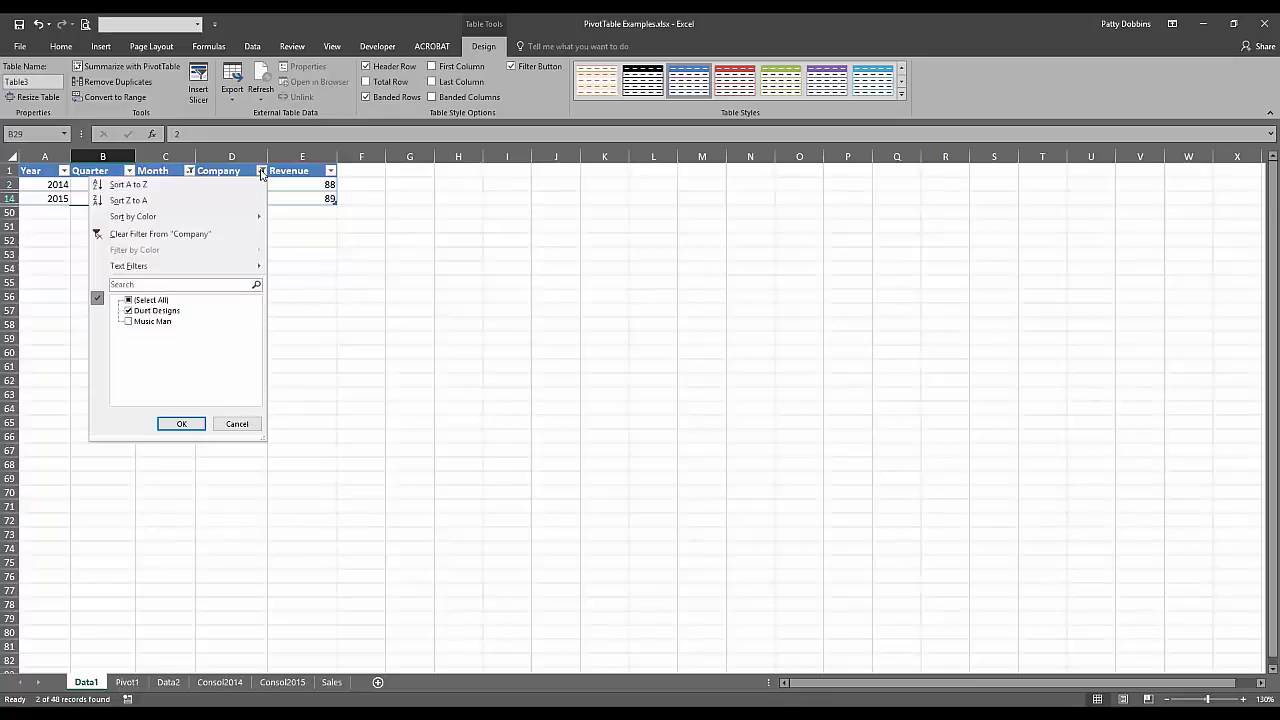
left_click(168, 301)
left_click(181, 425)
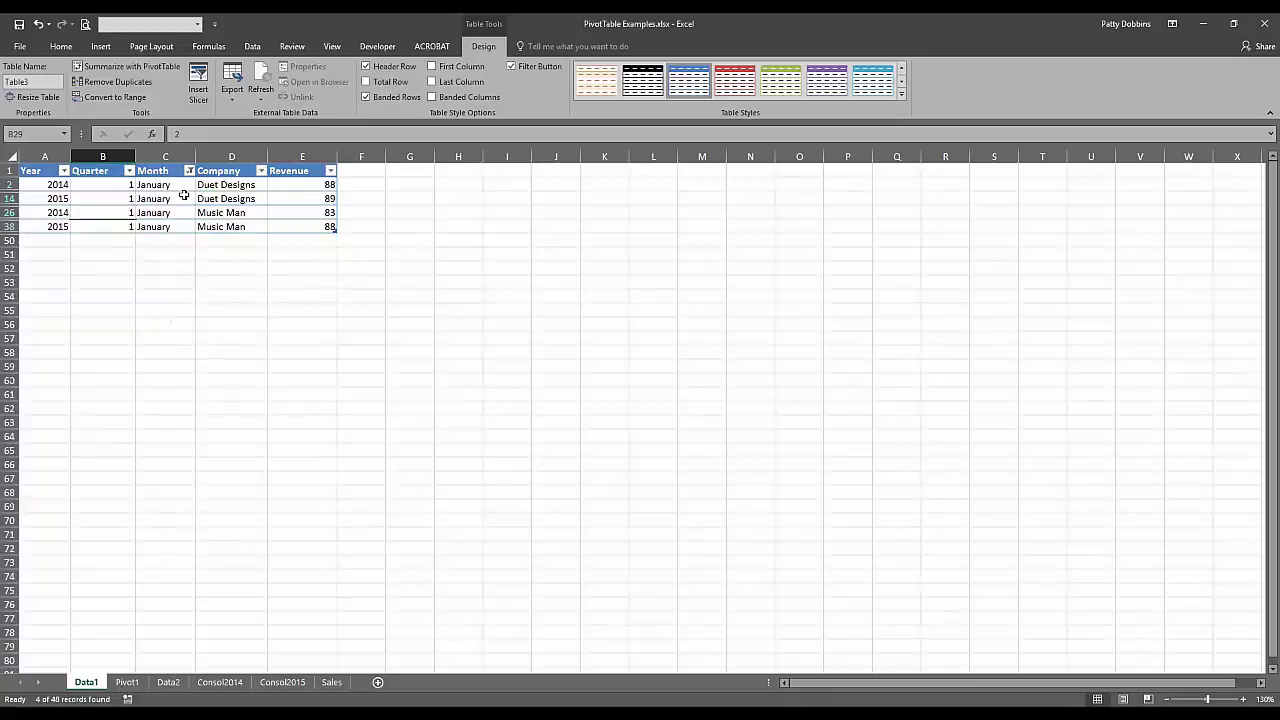
left_click(189, 170)
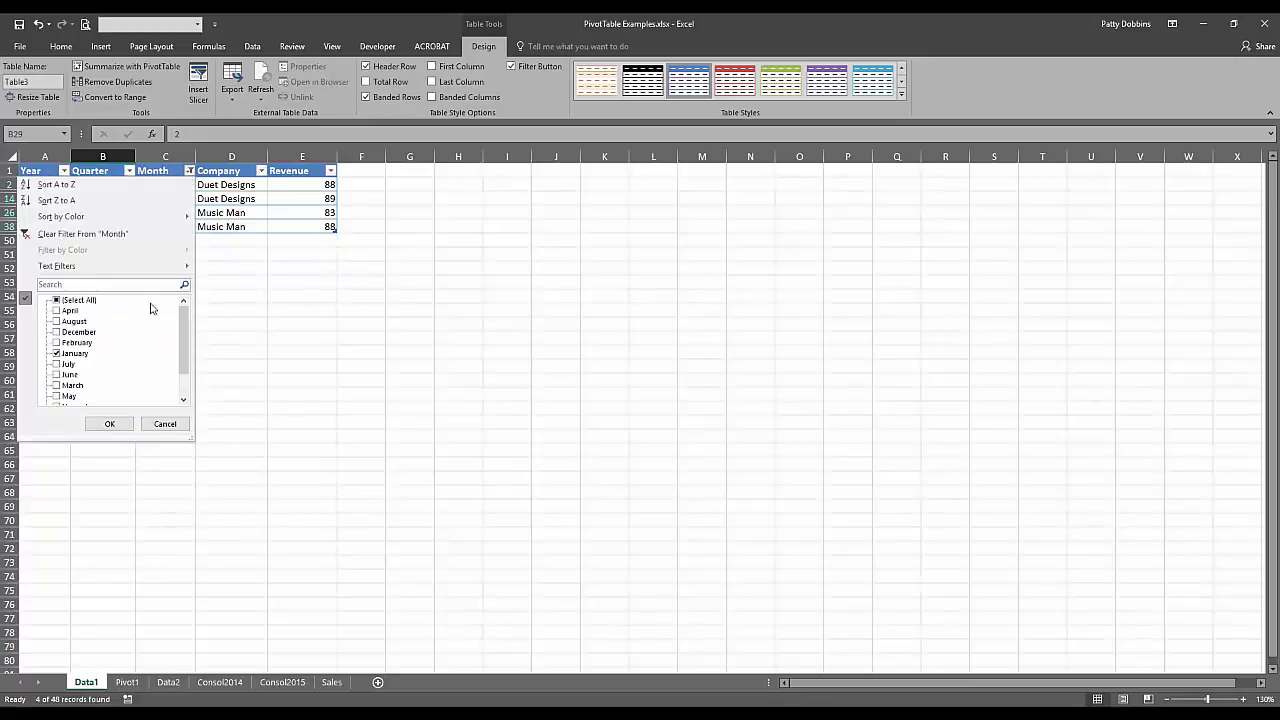
left_click(135, 234)
left_click(227, 294)
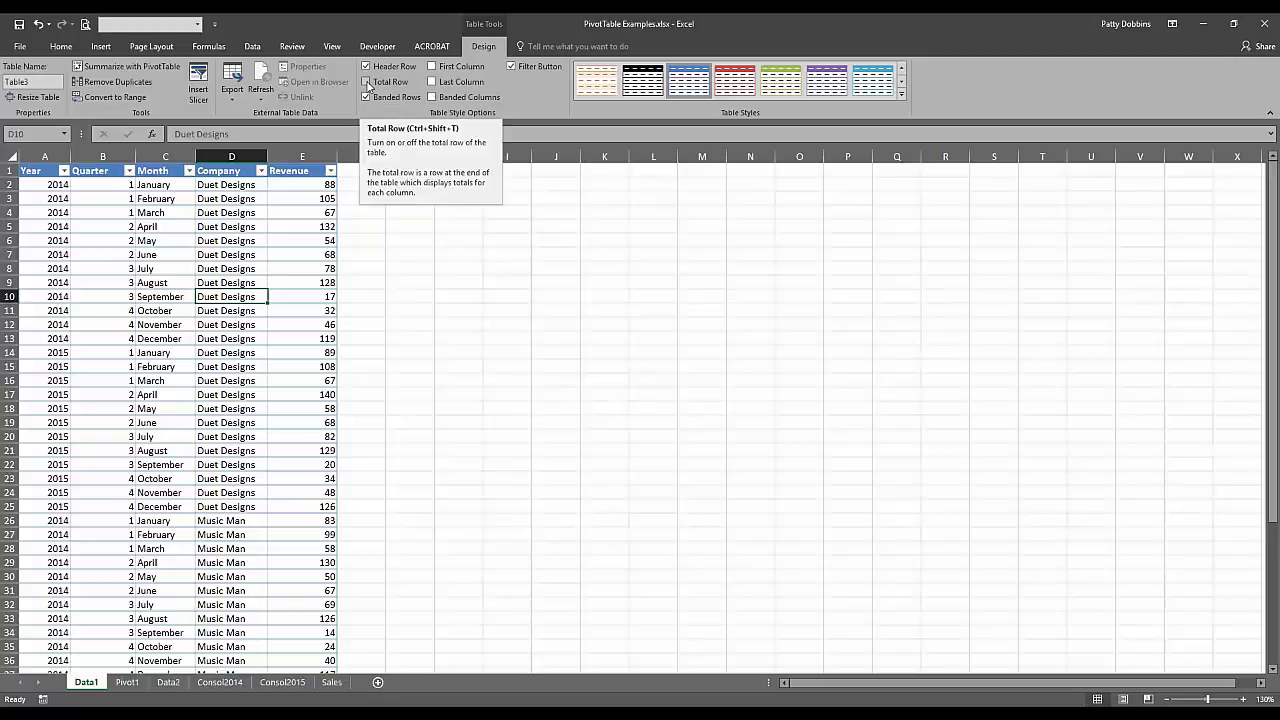
- Add a total row to the table and set the Revenue total's function to Average
left_click(367, 82)
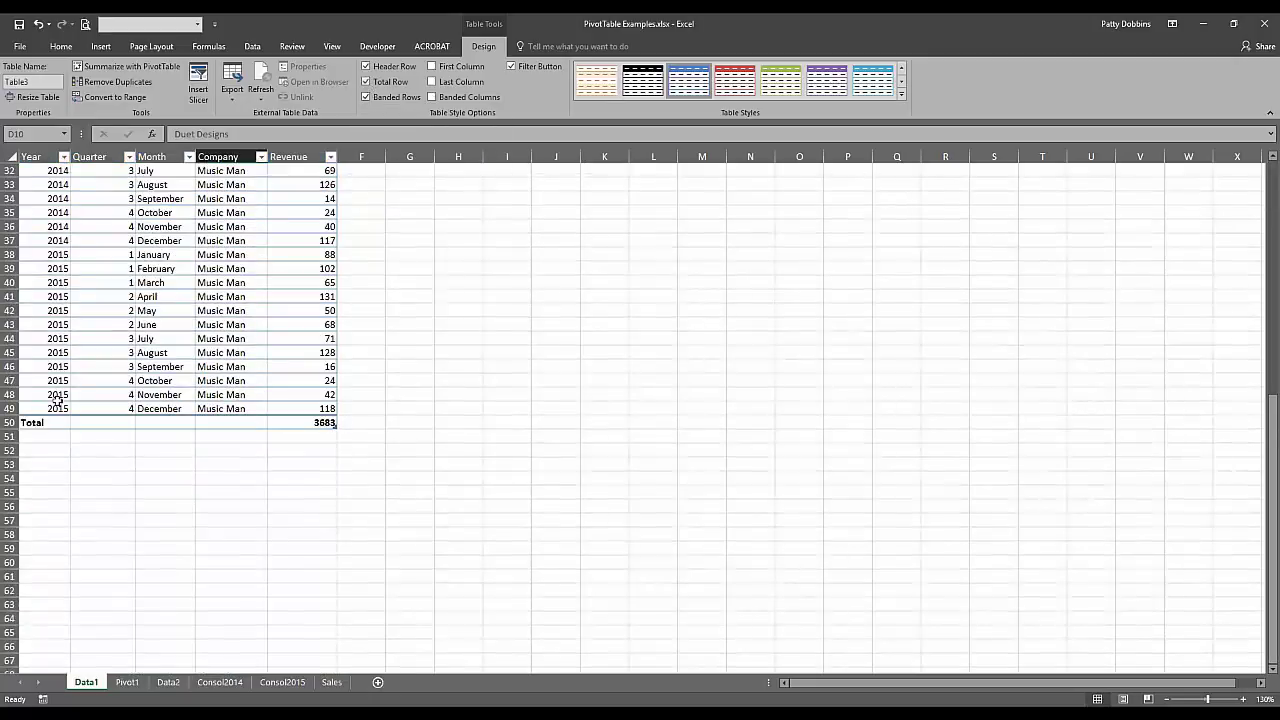
left_click(318, 423)
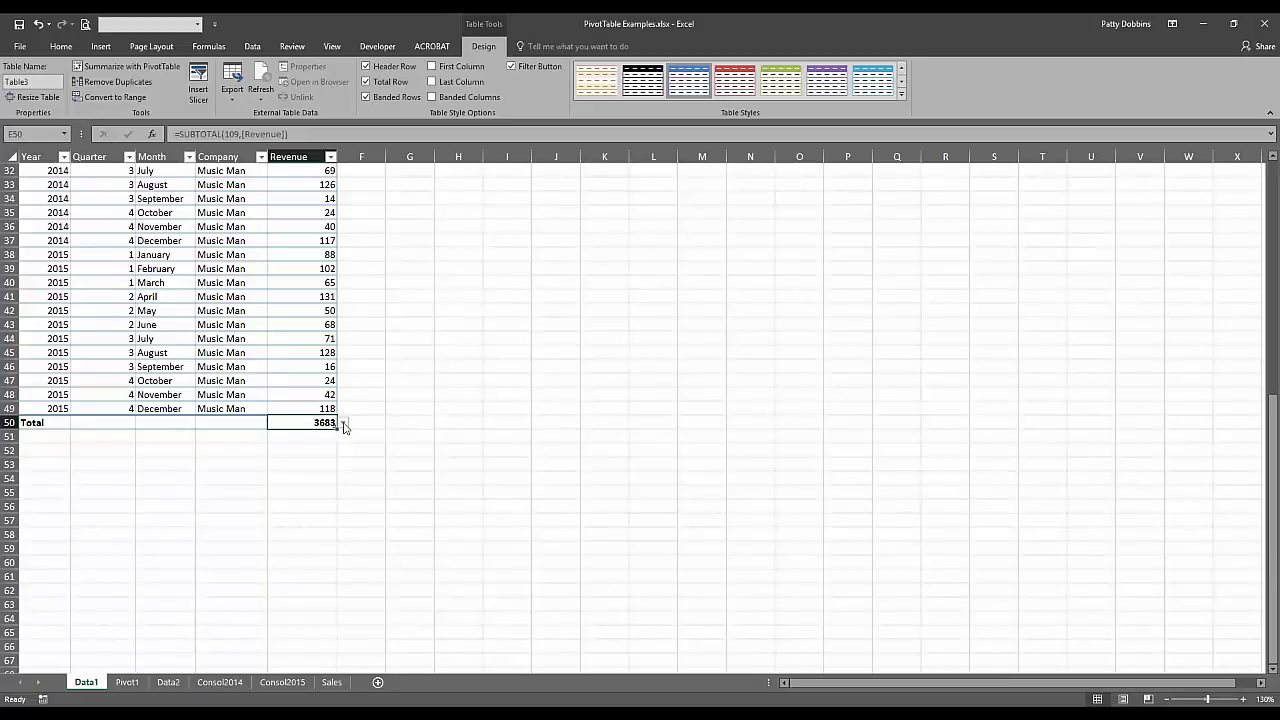
left_click(343, 424)
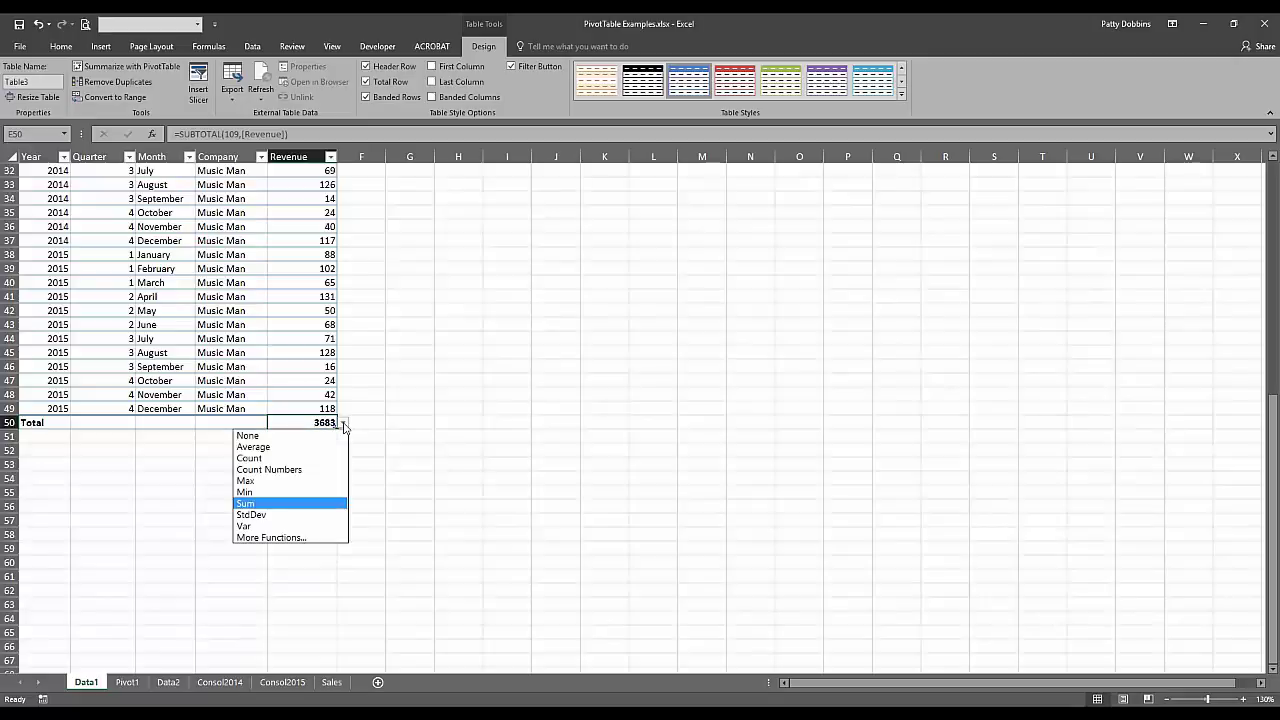
left_click(294, 448)
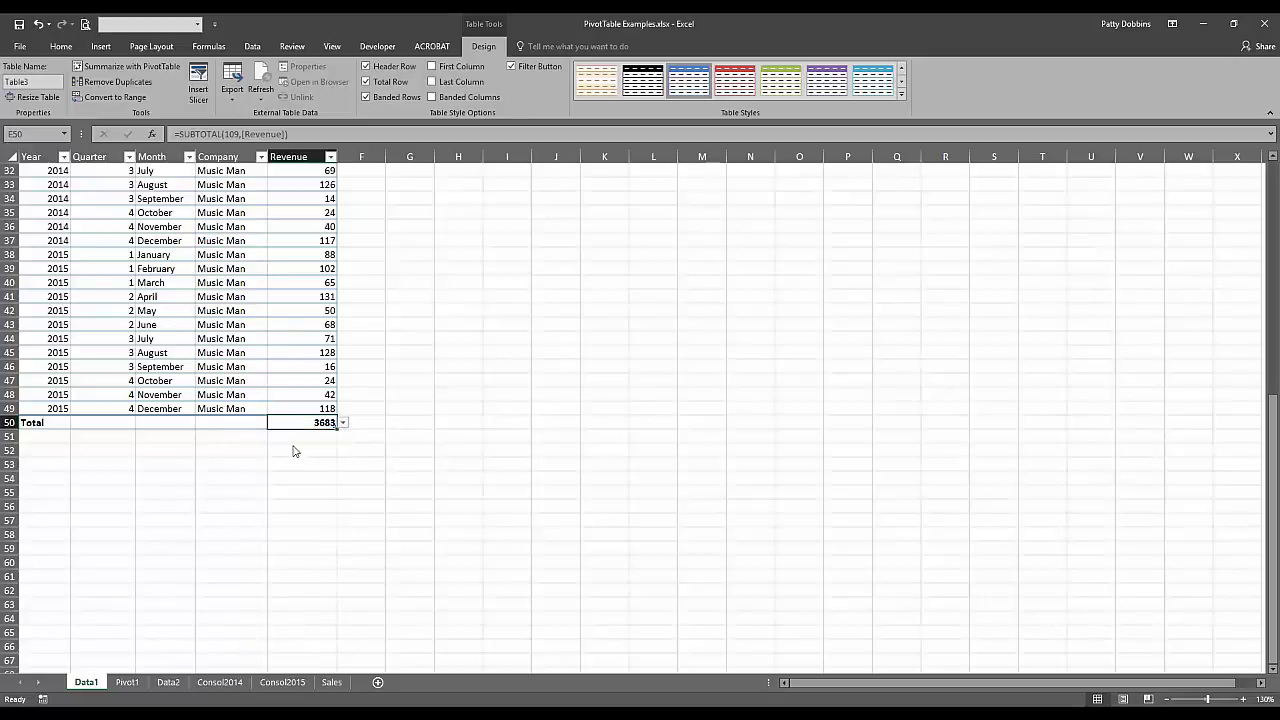
- Switch the Revenue total's function to Max, and return it to Sum
left_click(343, 423)
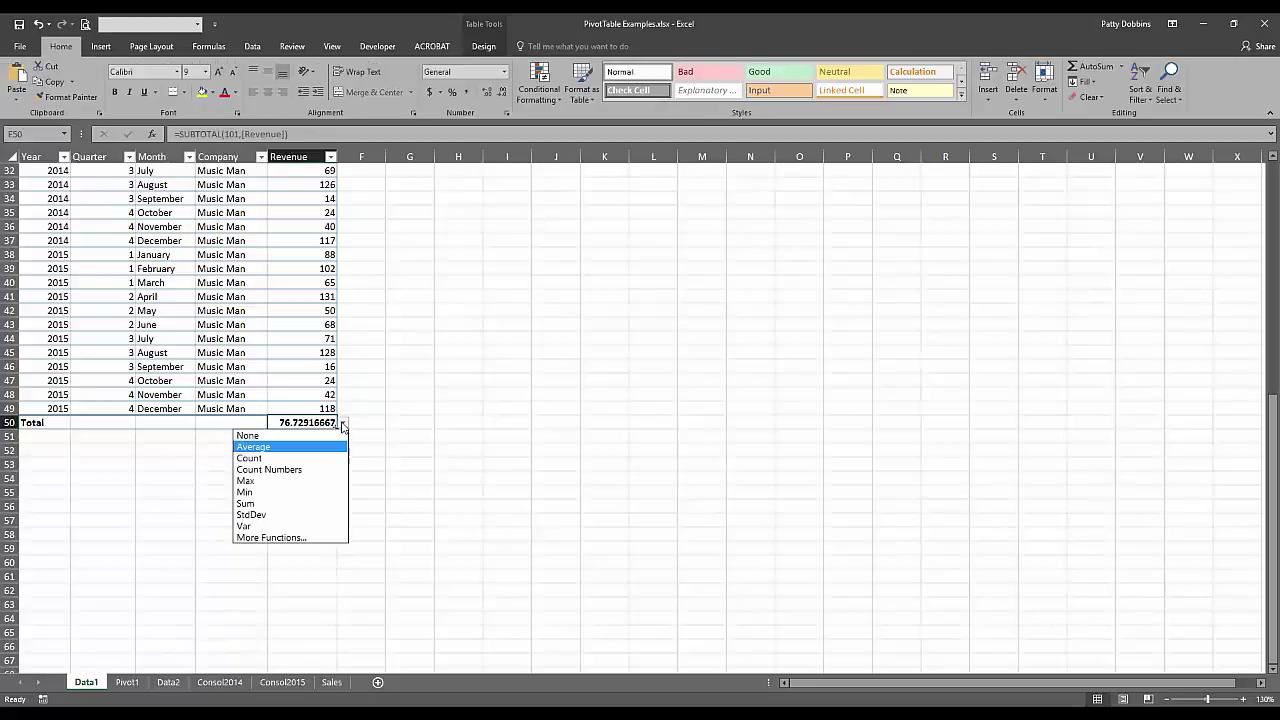
left_click(292, 480)
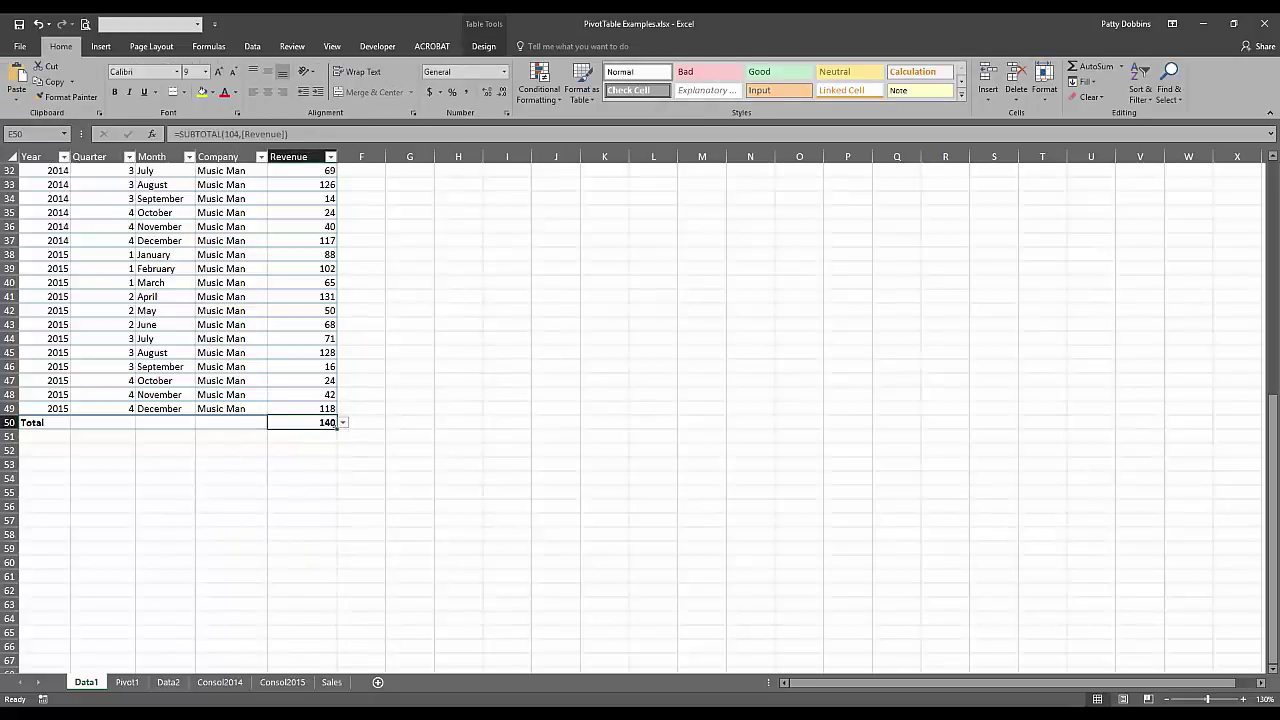
left_click(343, 423)
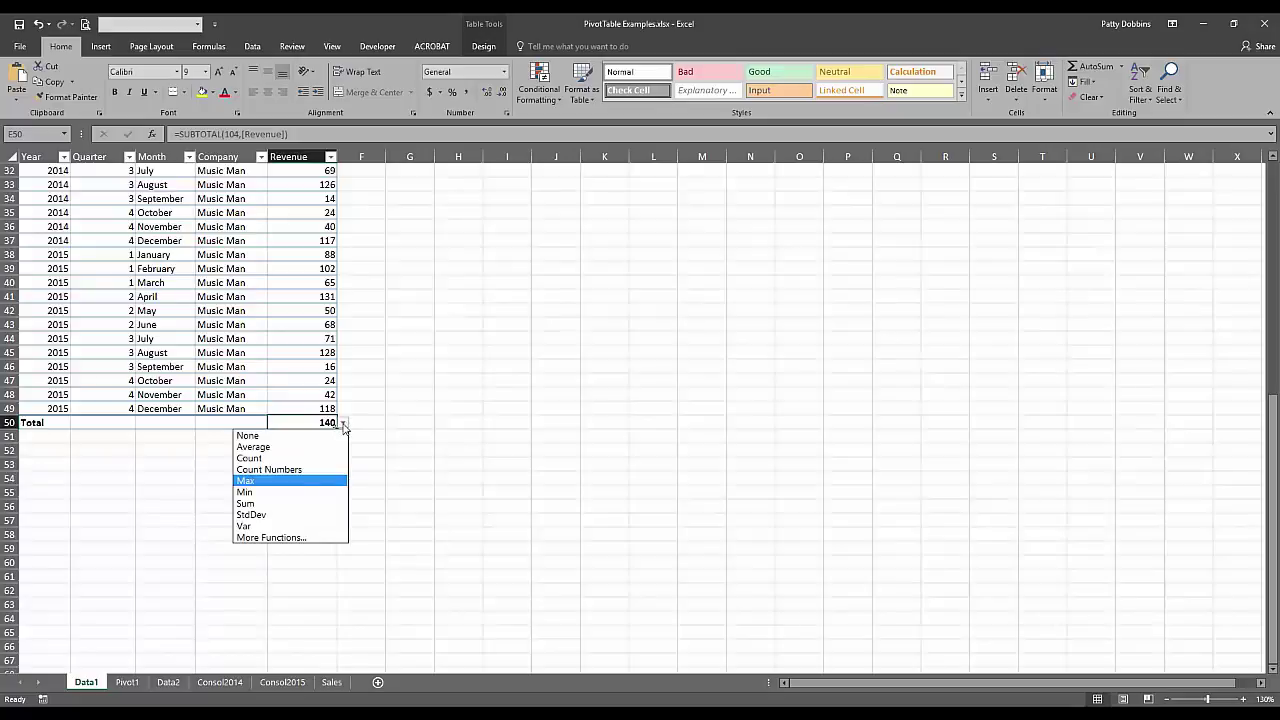
left_click(268, 505)
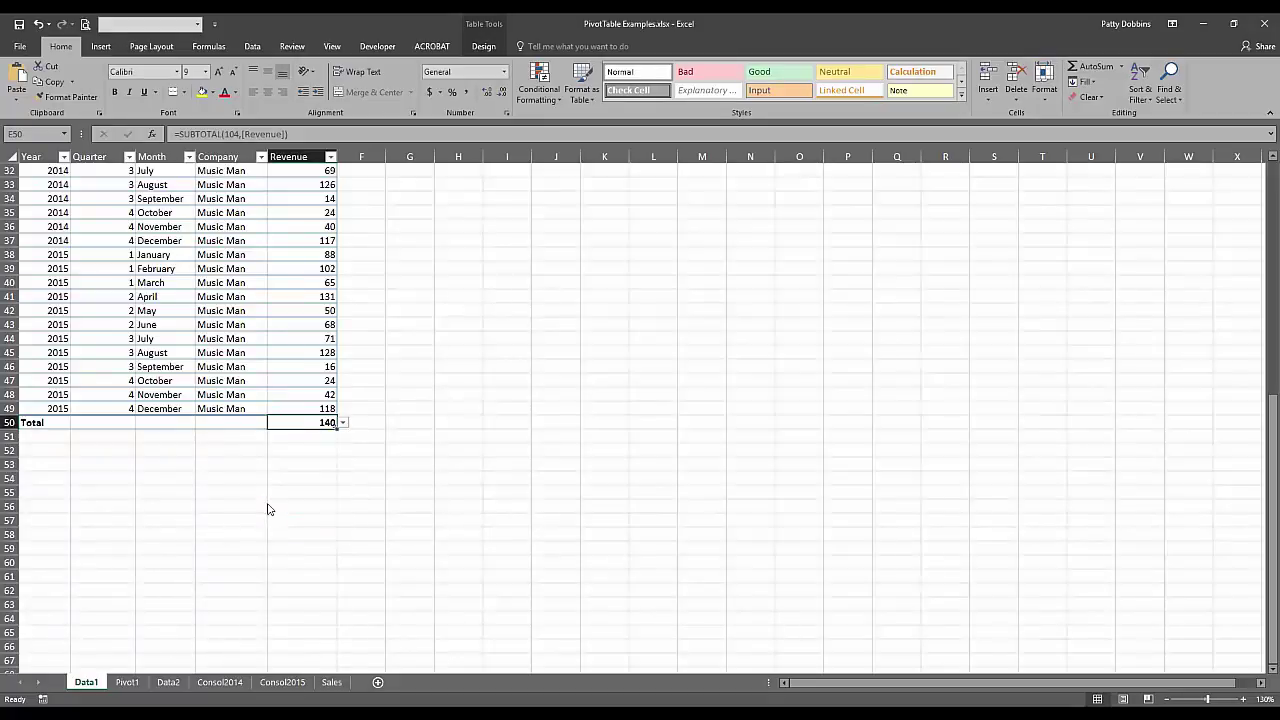
left_click(311, 450)
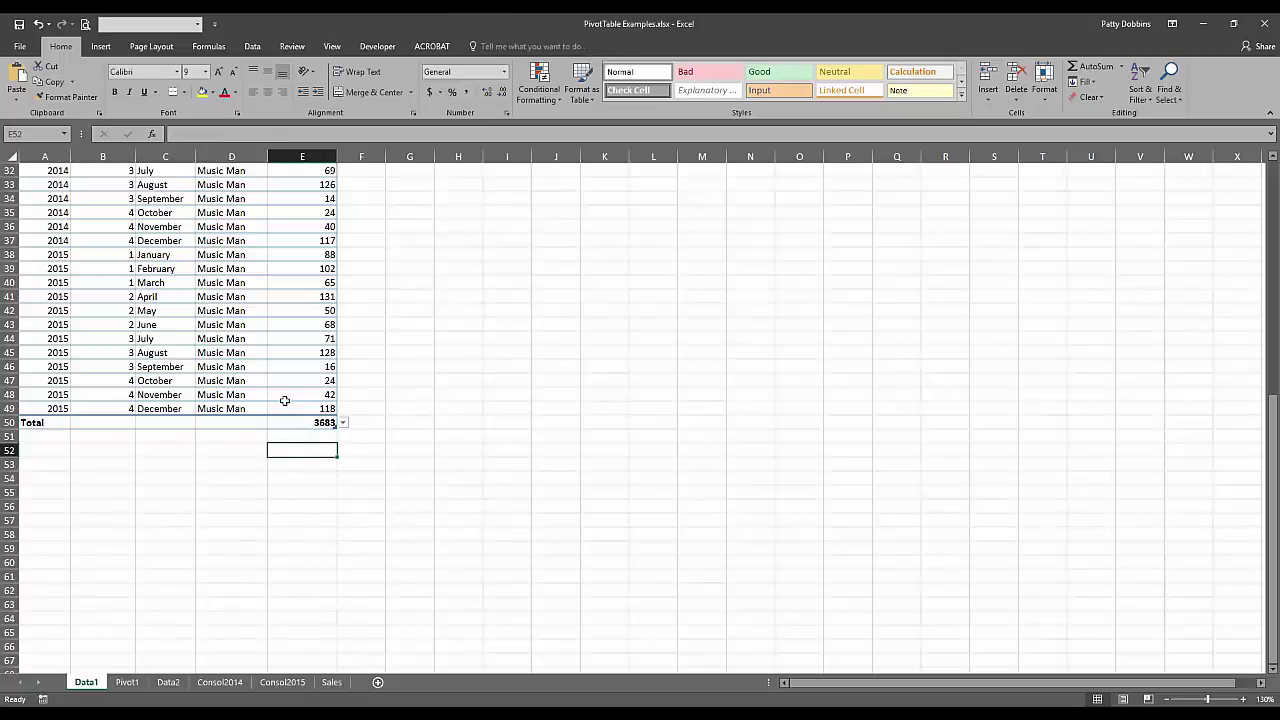
- Remove the total row from the Data1 table
left_click(305, 326)
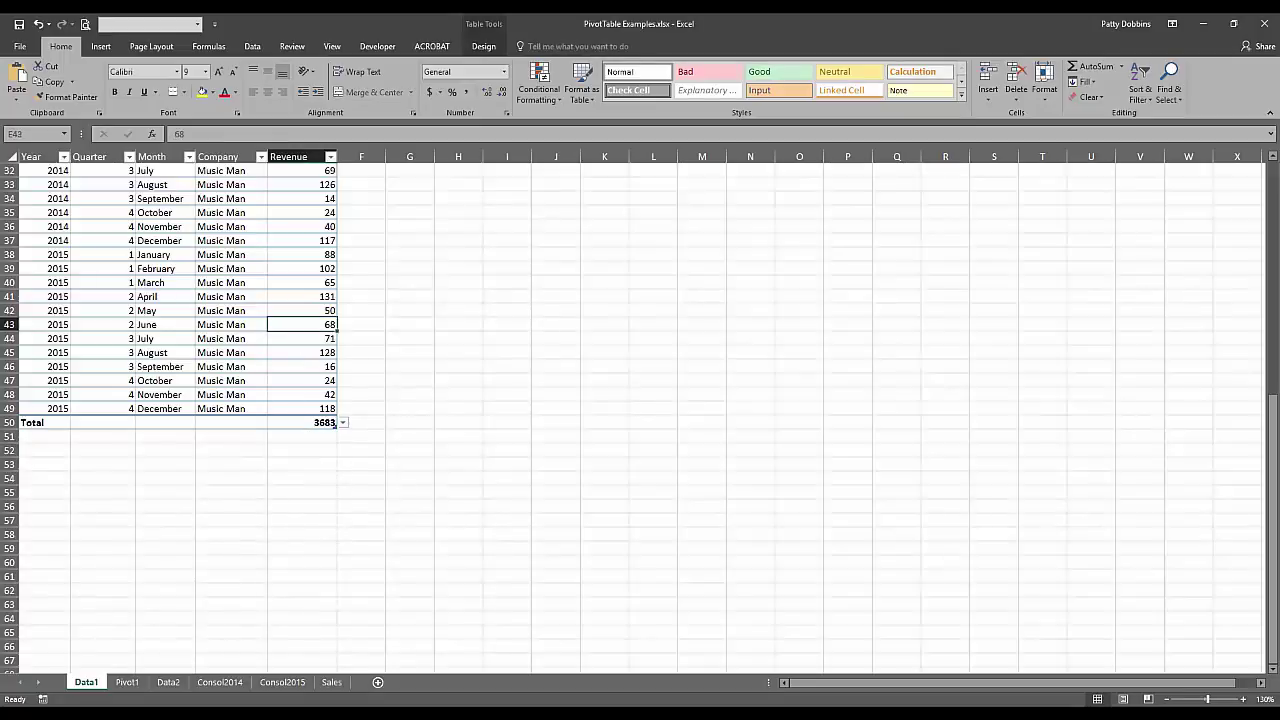
left_click(484, 47)
left_click(366, 81)
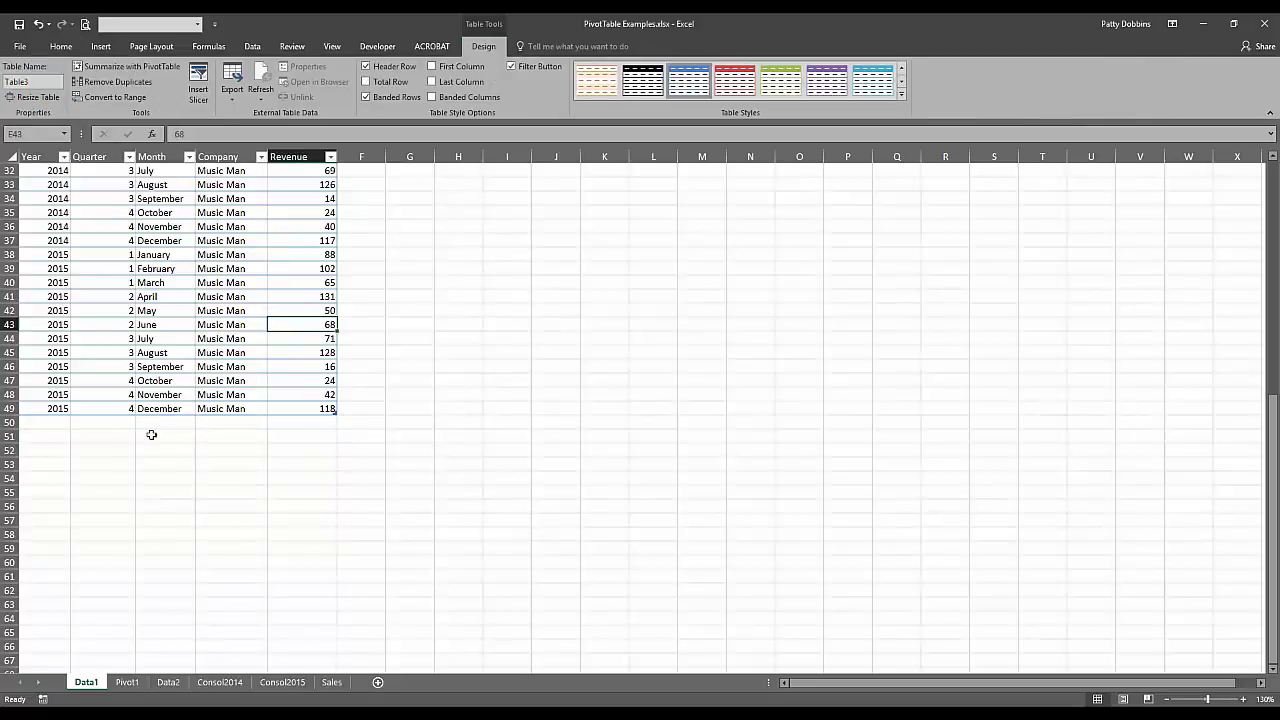
- Enter 2015 in cell A50, directly below the last record, to extend the table with a new row
left_click(60, 424)
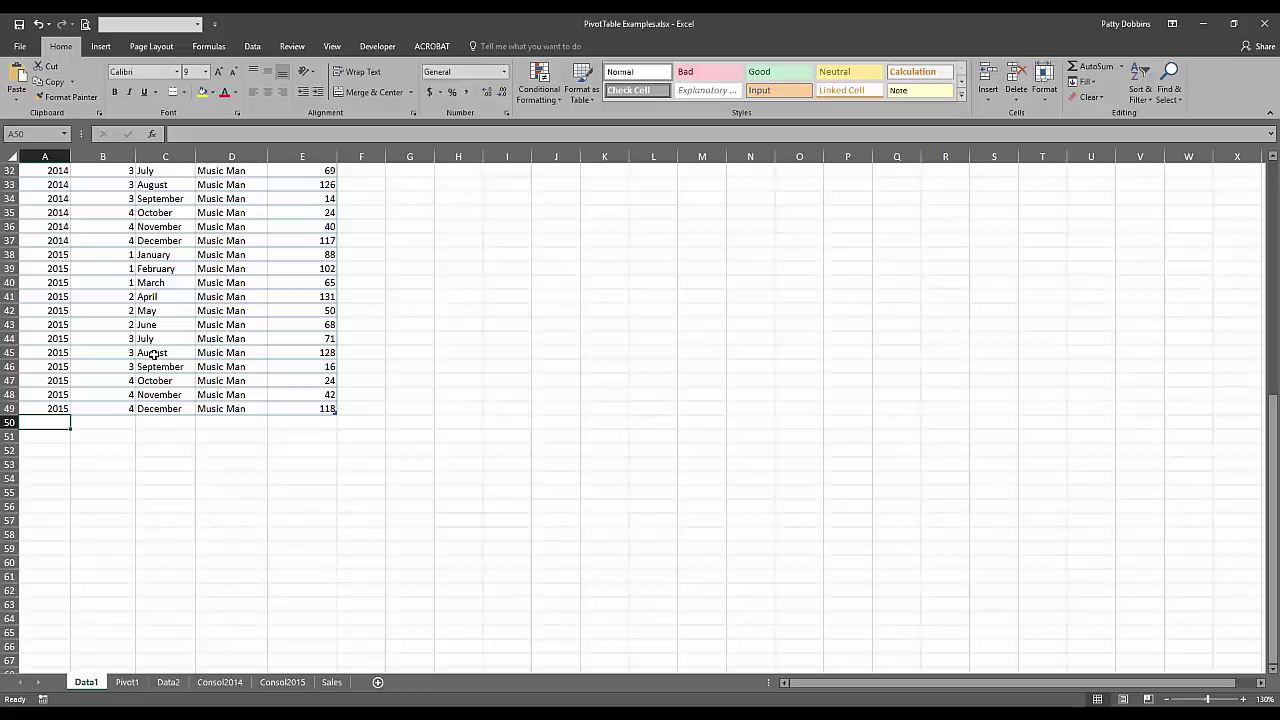
type("2015")
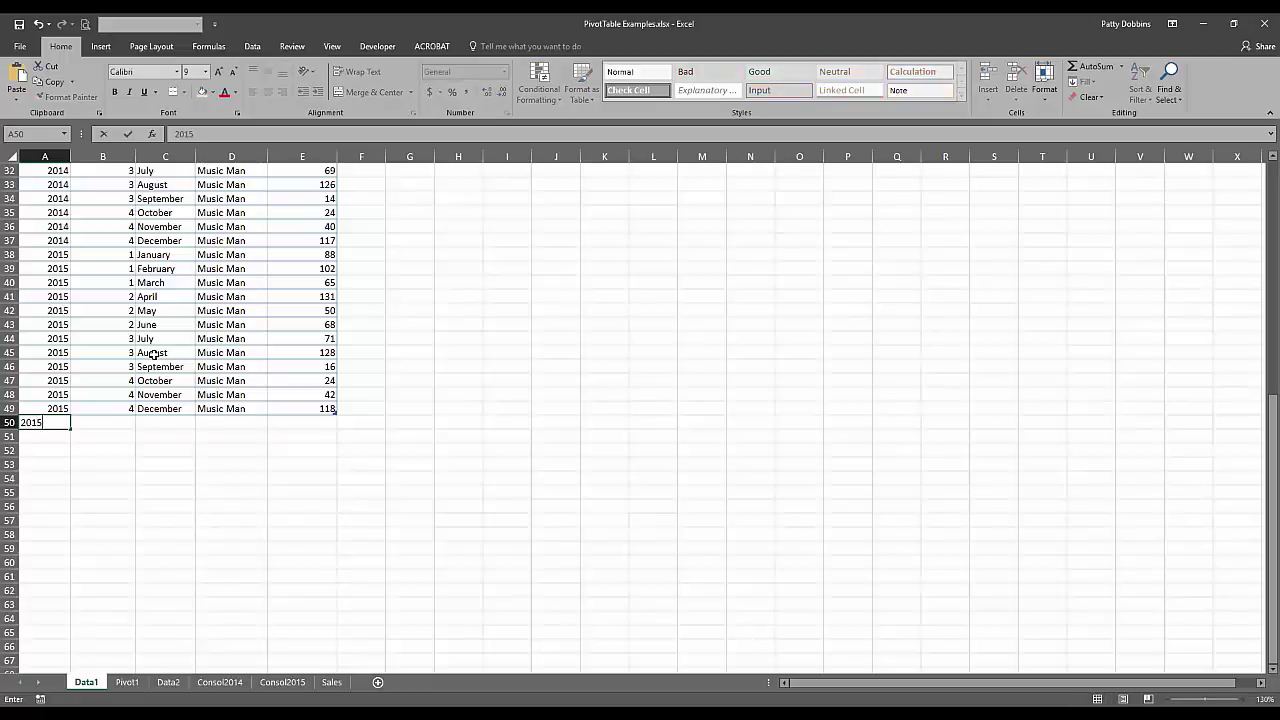
key("Tab")
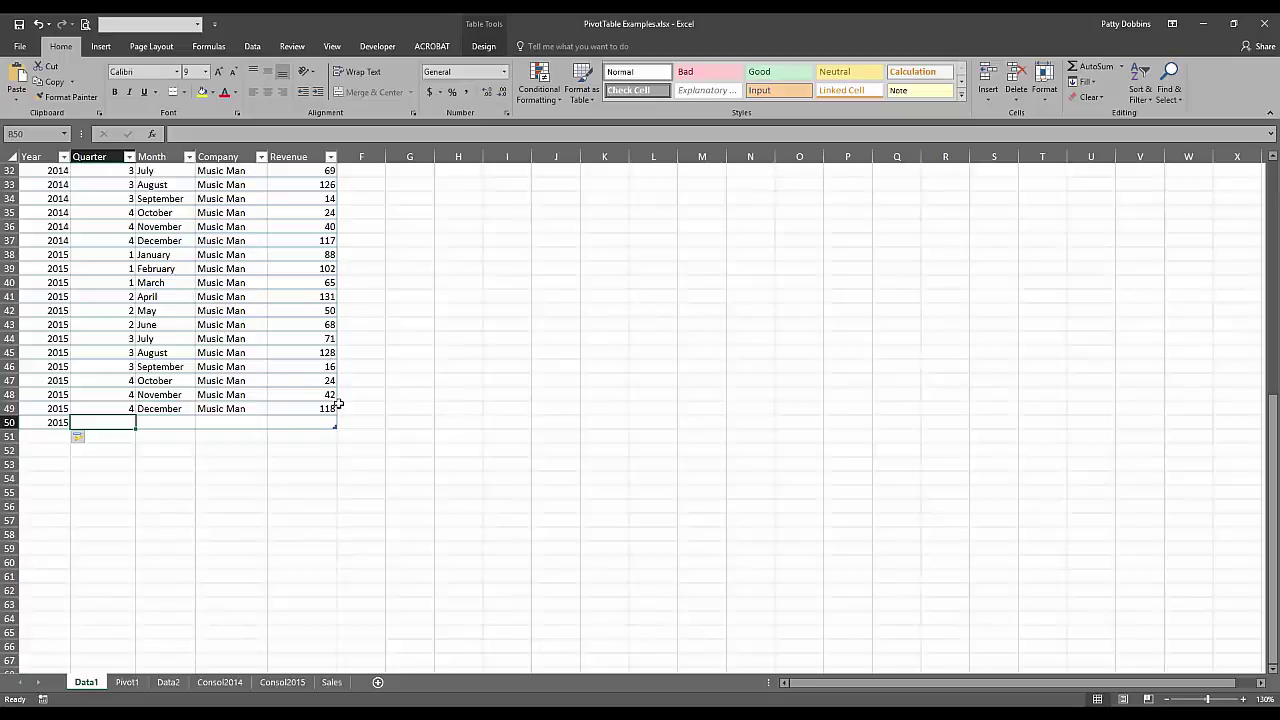
- Clear the 2015 entry in A50, and undo both the deletion and the table's automatic expansion
key("Left")
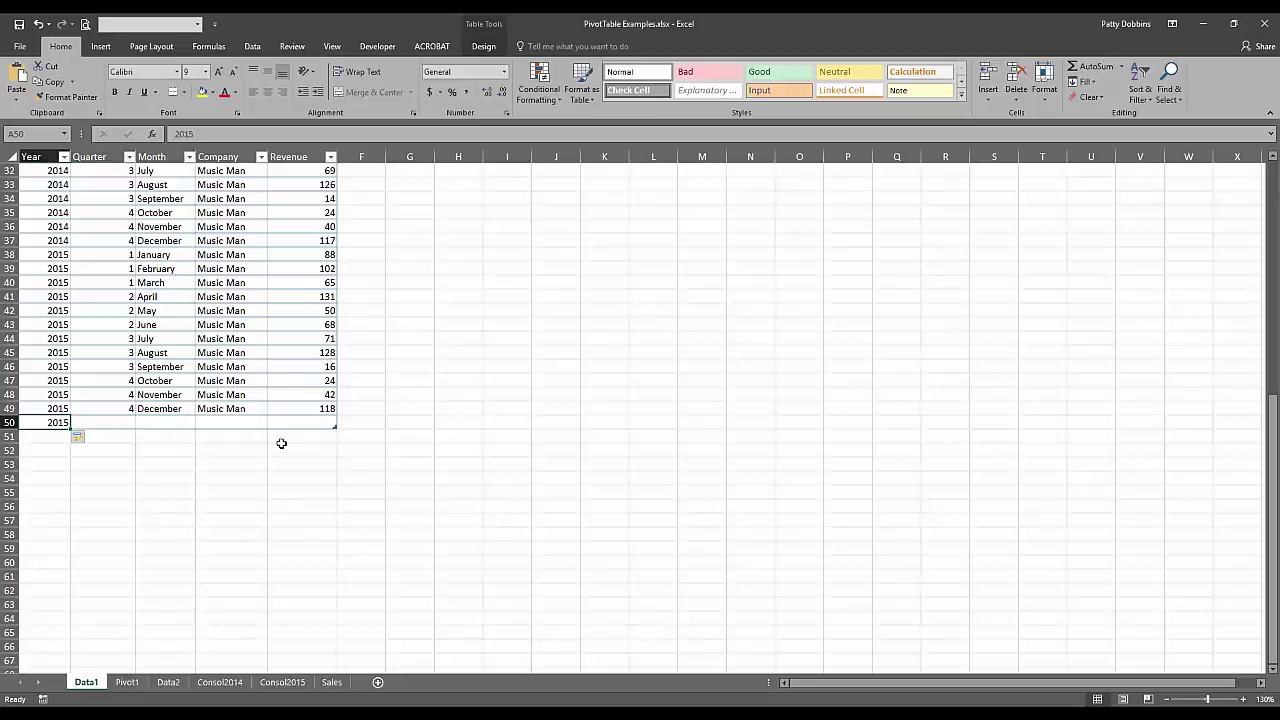
key("Delete")
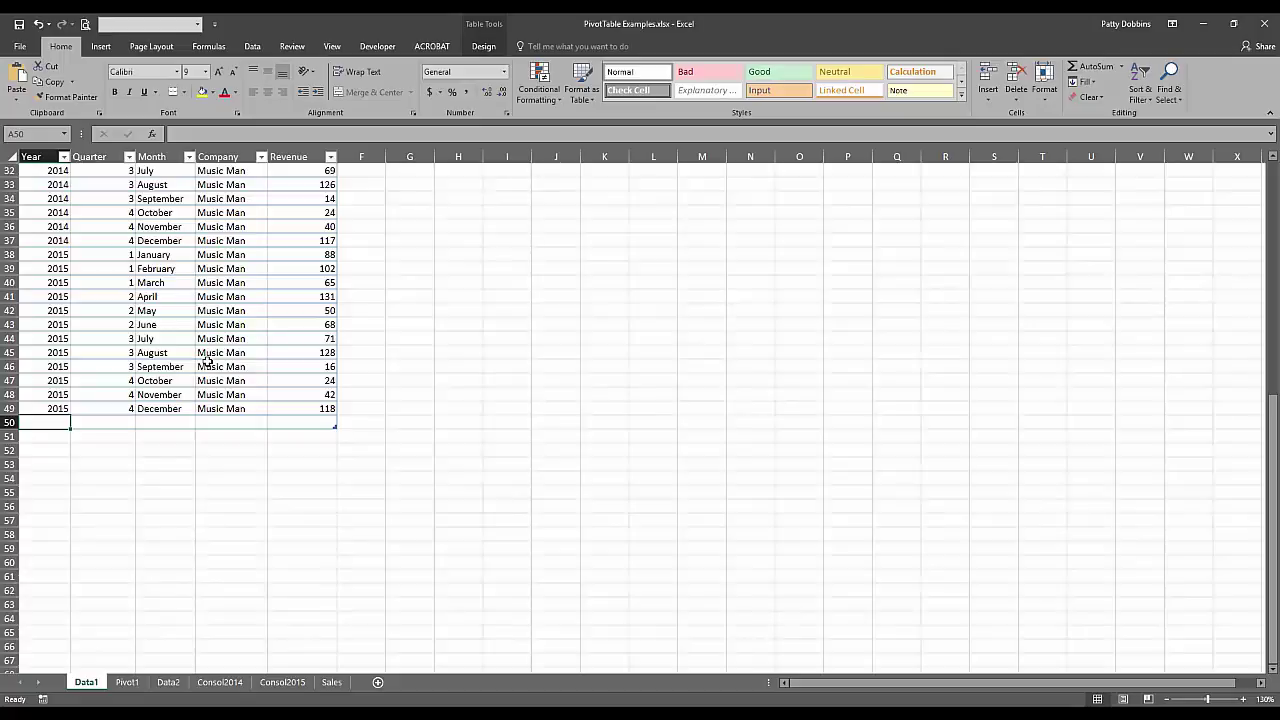
left_click(38, 24)
left_click(38, 24)
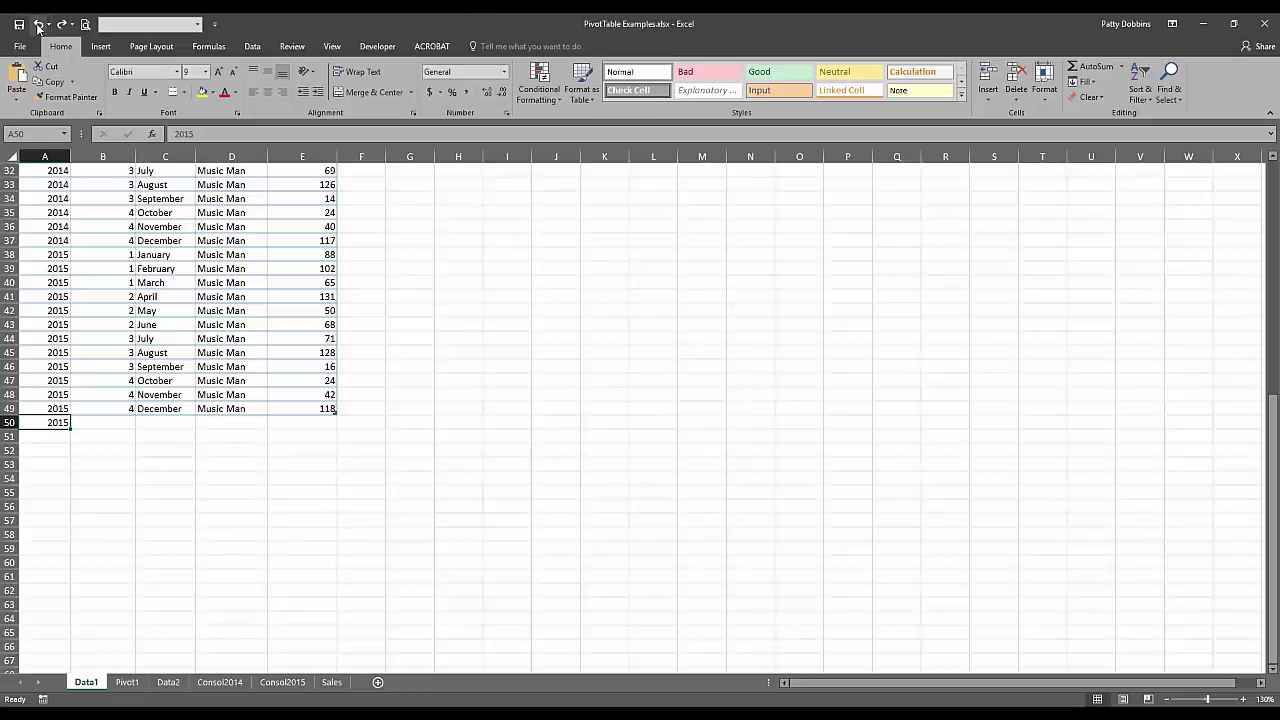
- Undo the 2015 entry in cell A50 and return to the beginning of the Data1 table
left_click(38, 24)
left_click(165, 394)
scroll(165, 394, "up", 6)
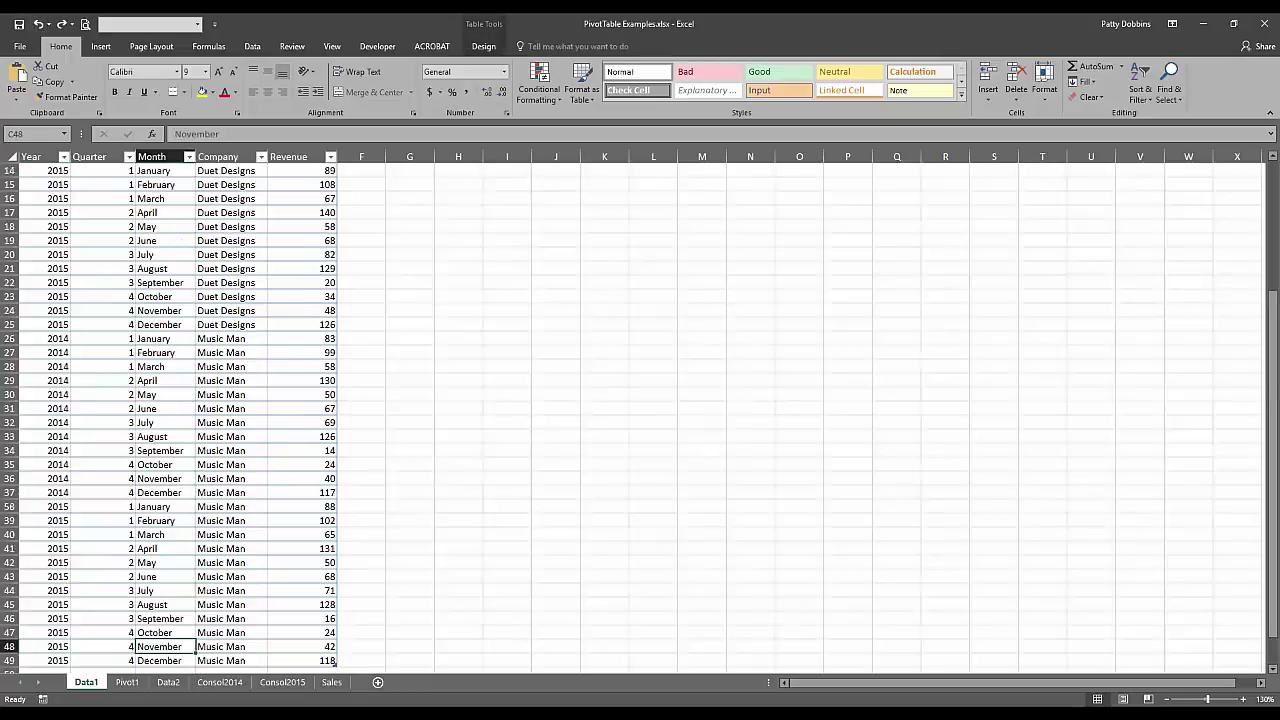
scroll(170, 400, "up", 4)
left_click(170, 323)
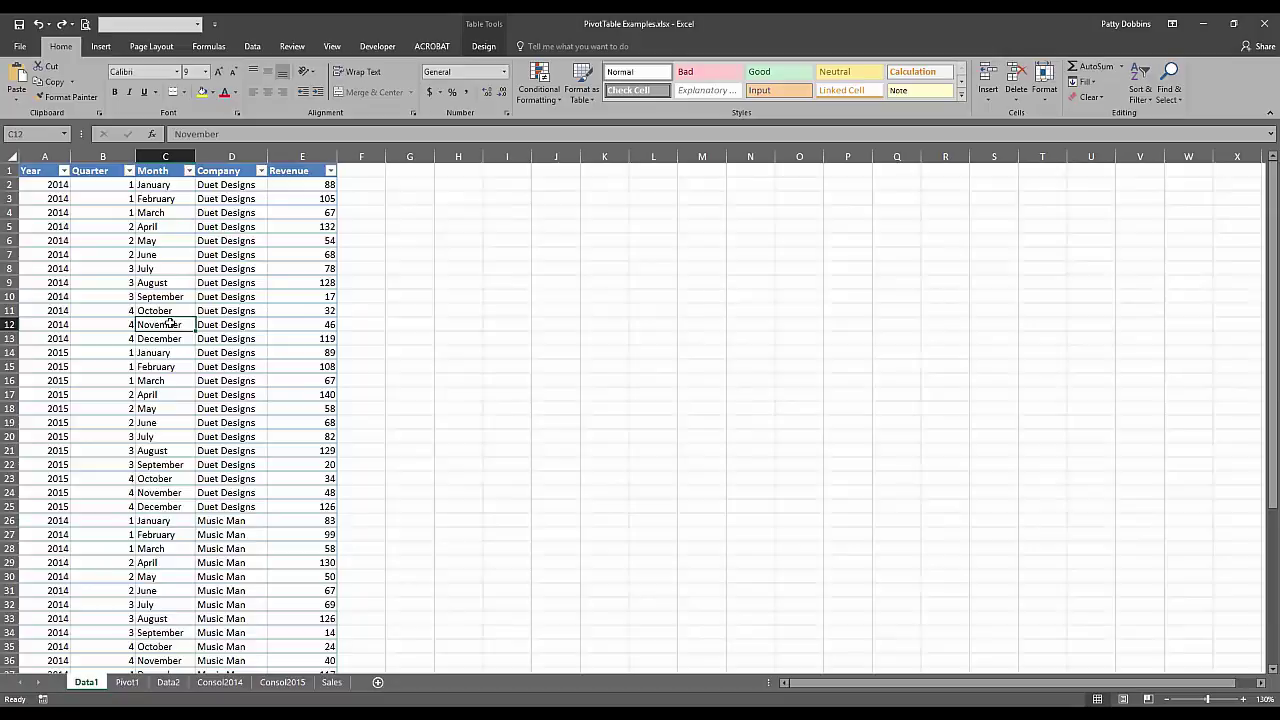
- Format the Data2 worksheet's range A1:E49 as a table with headers, using a blue medium table style
left_click(169, 682)
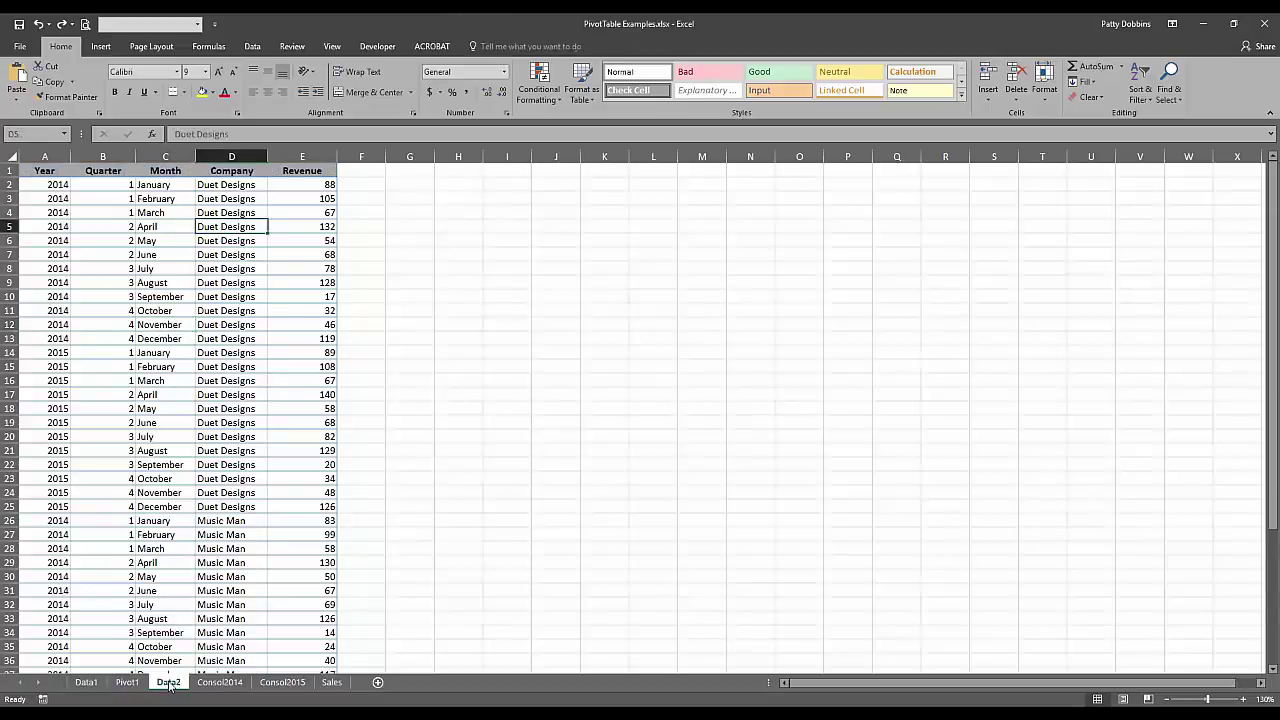
left_click(181, 590)
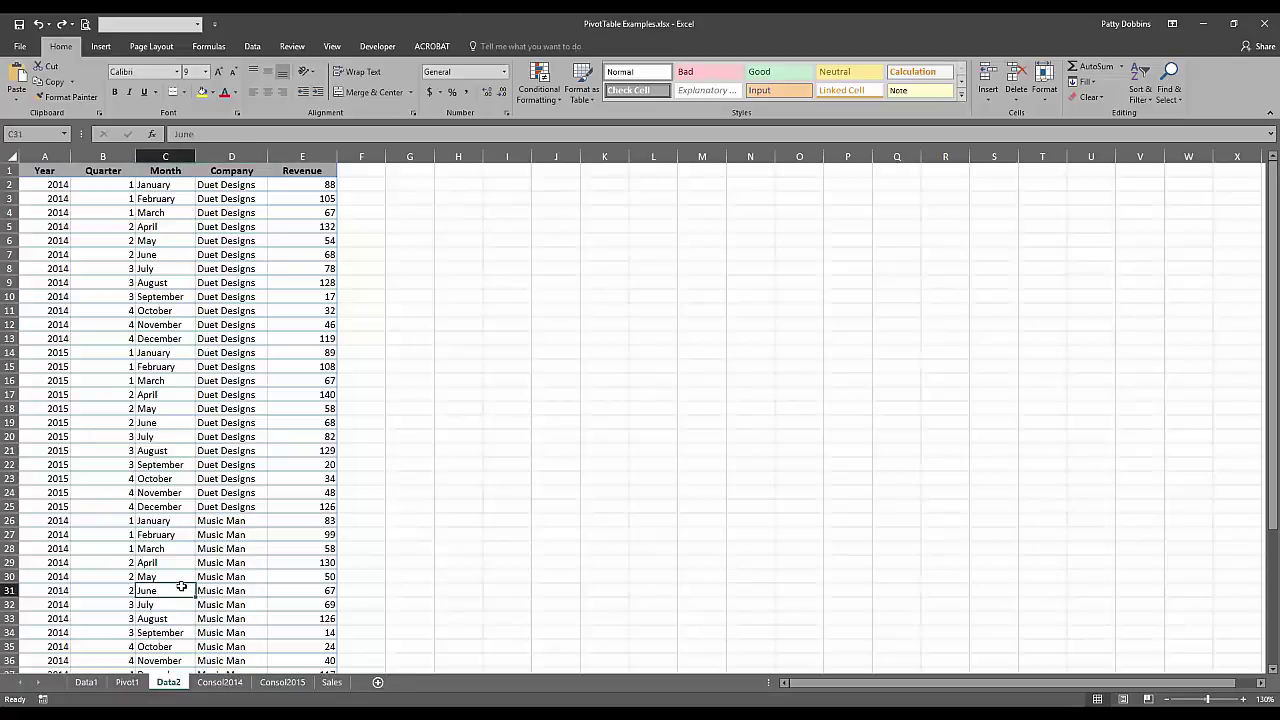
left_click(182, 396)
left_click(170, 338)
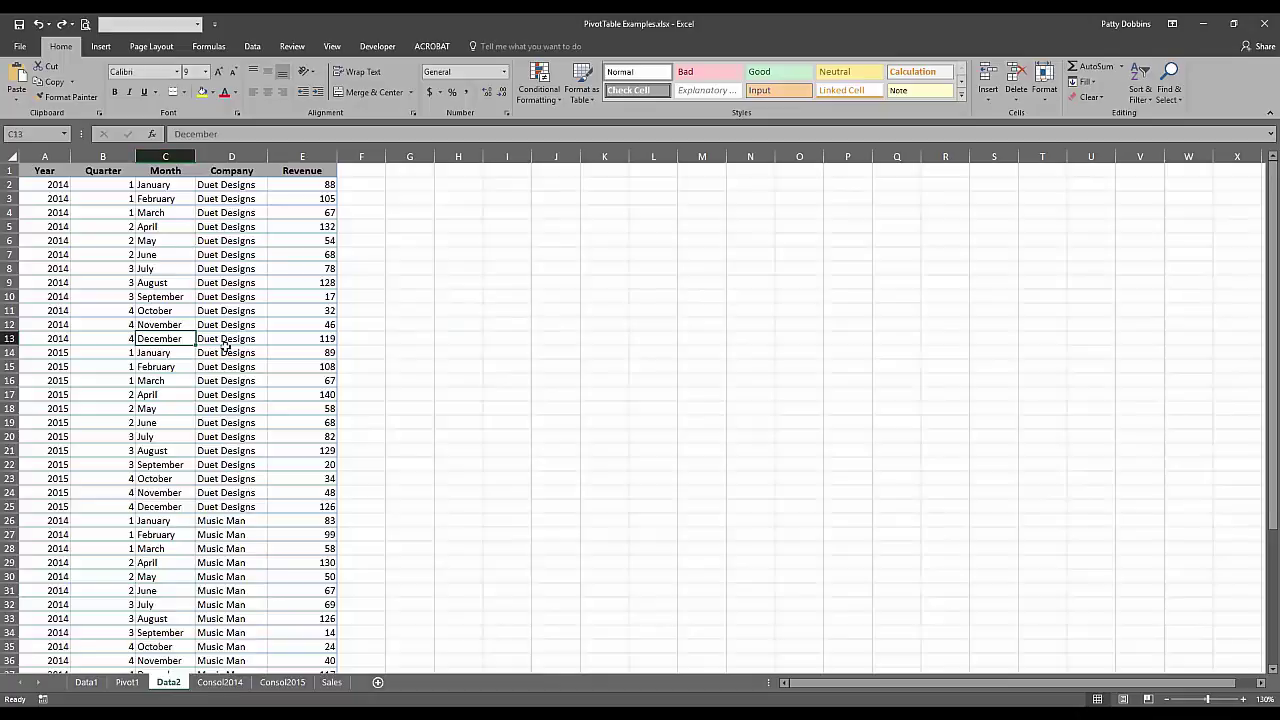
left_click(176, 309)
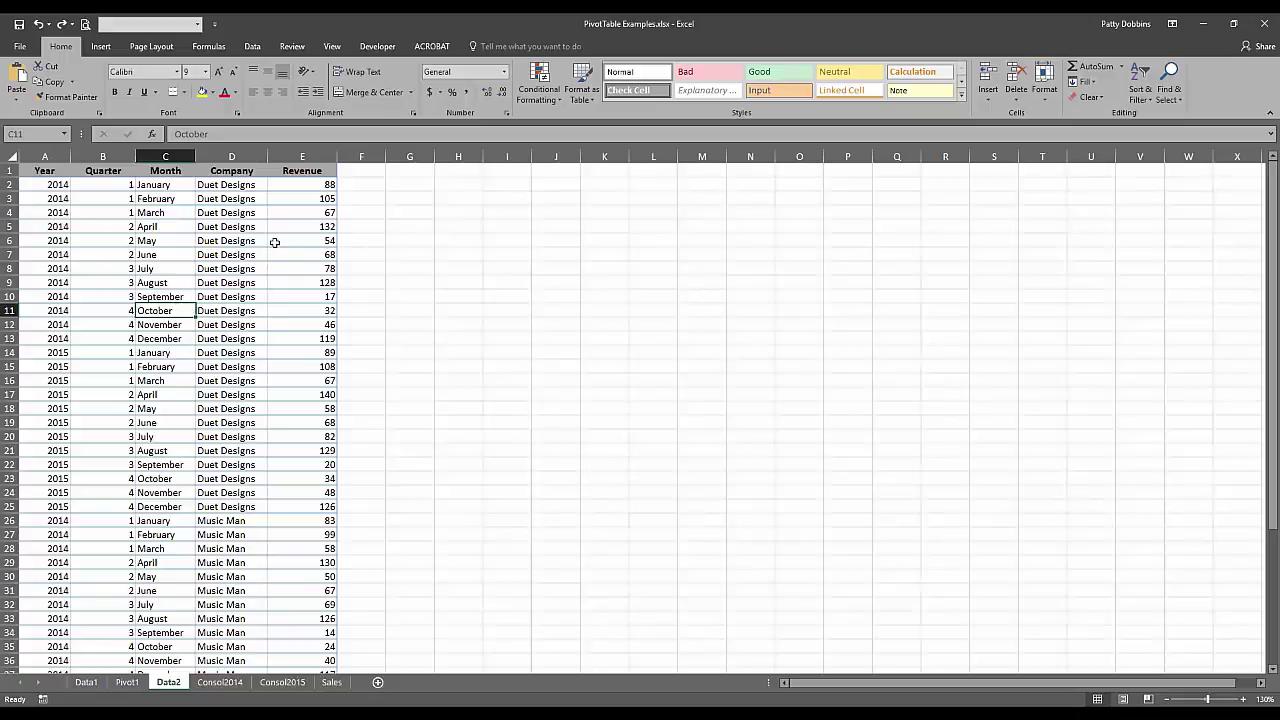
left_click(160, 297)
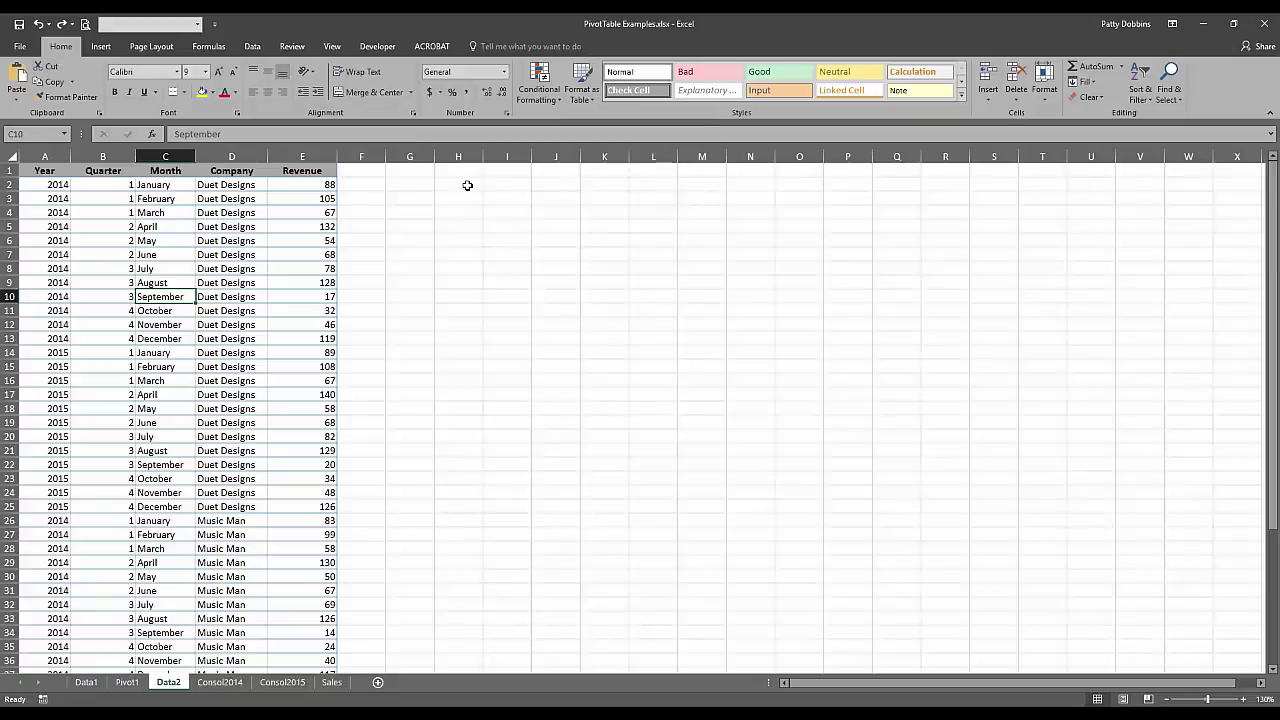
left_click(583, 80)
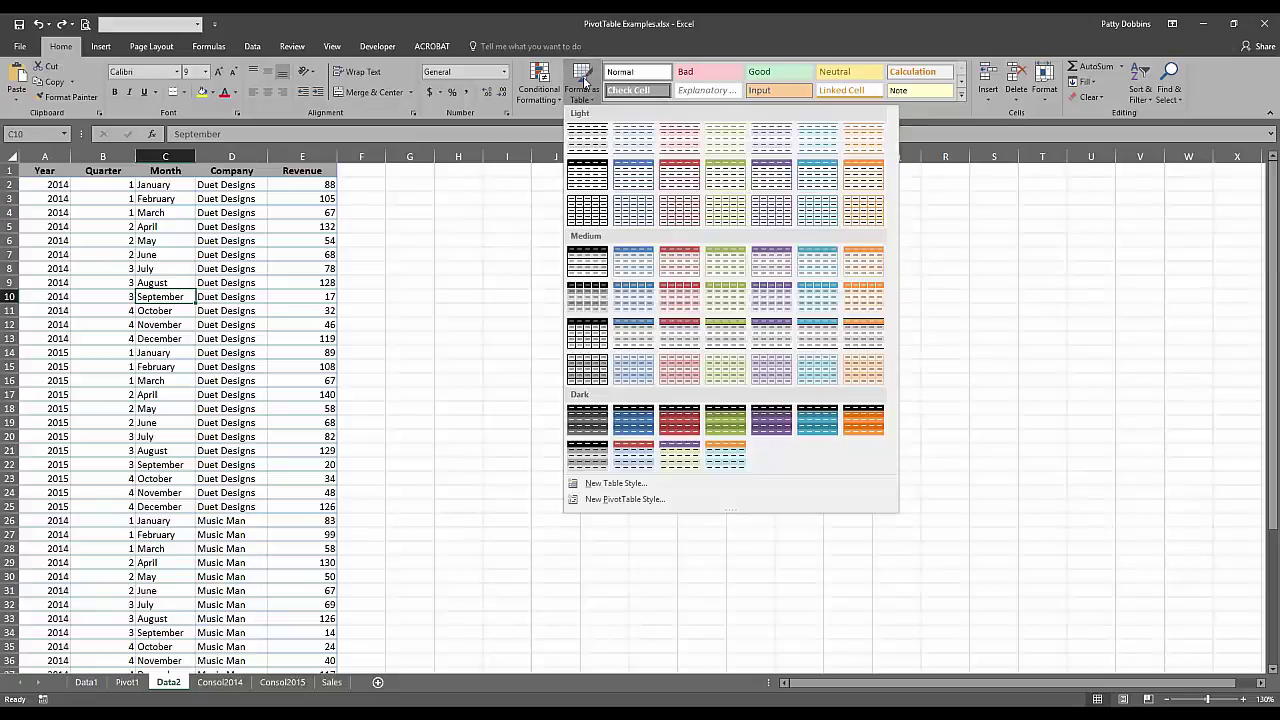
left_click(632, 260)
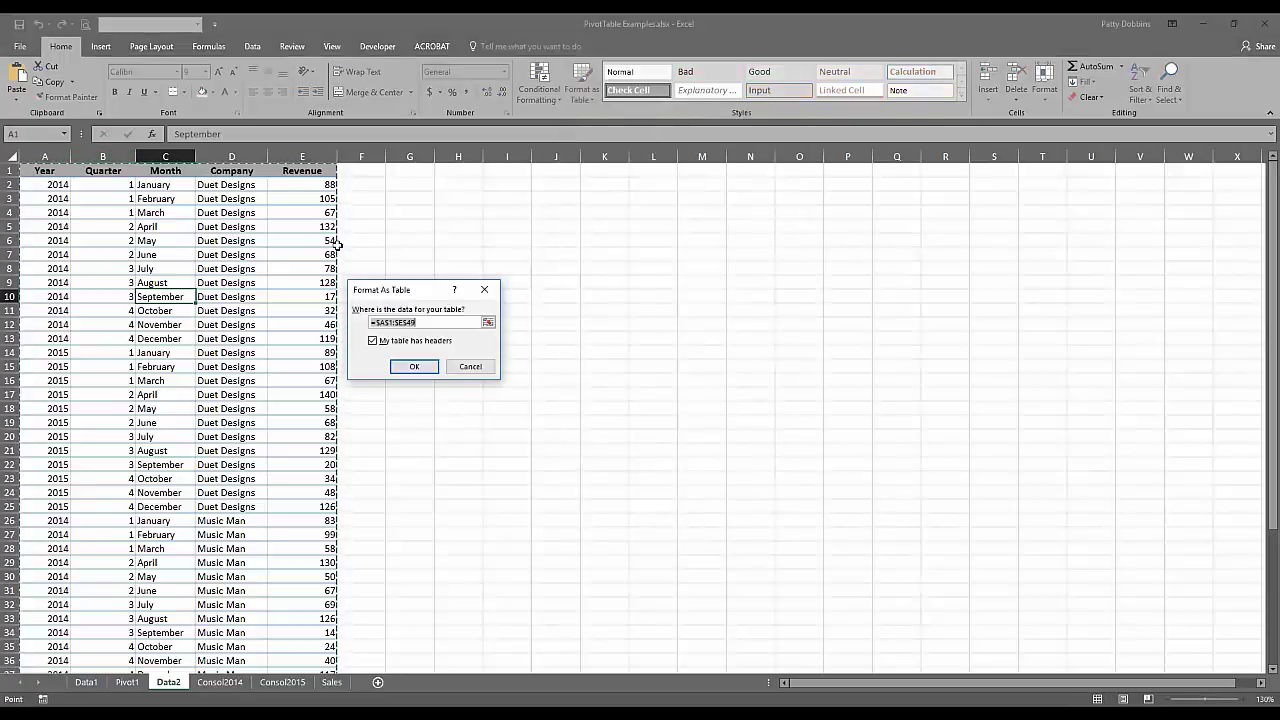
scroll(255, 450, "down", 7)
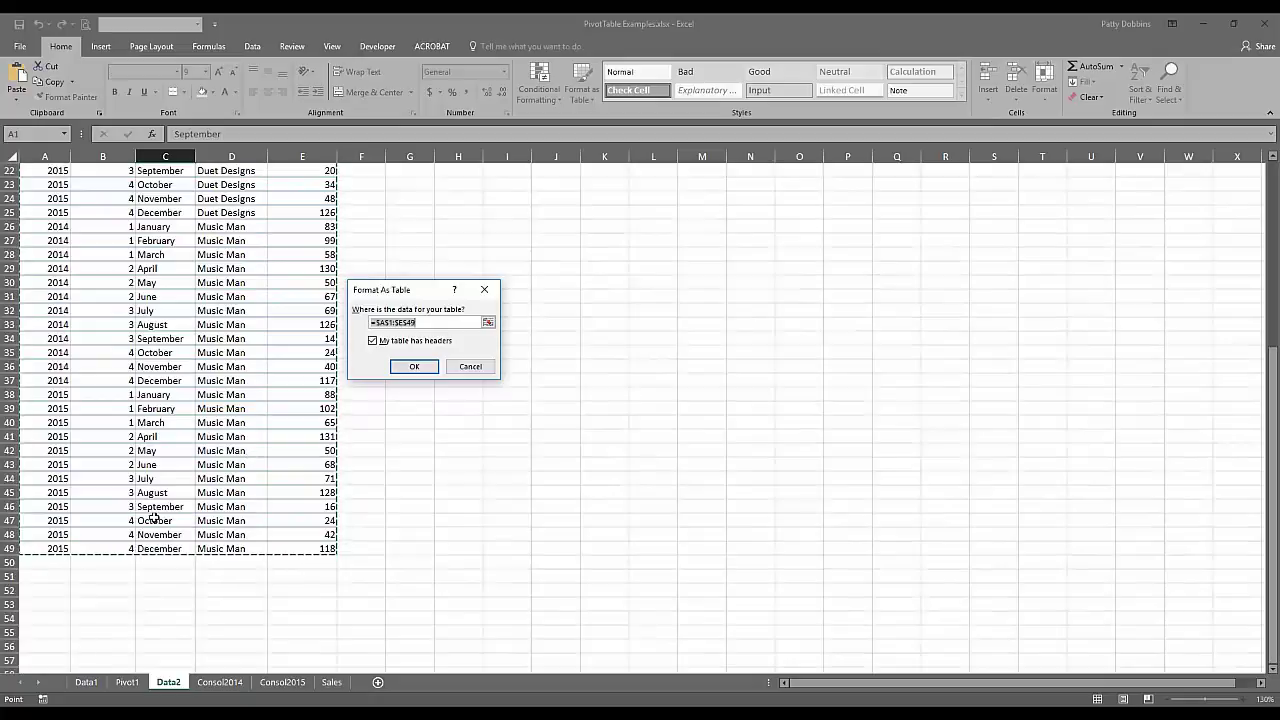
scroll(272, 455, "up", 5)
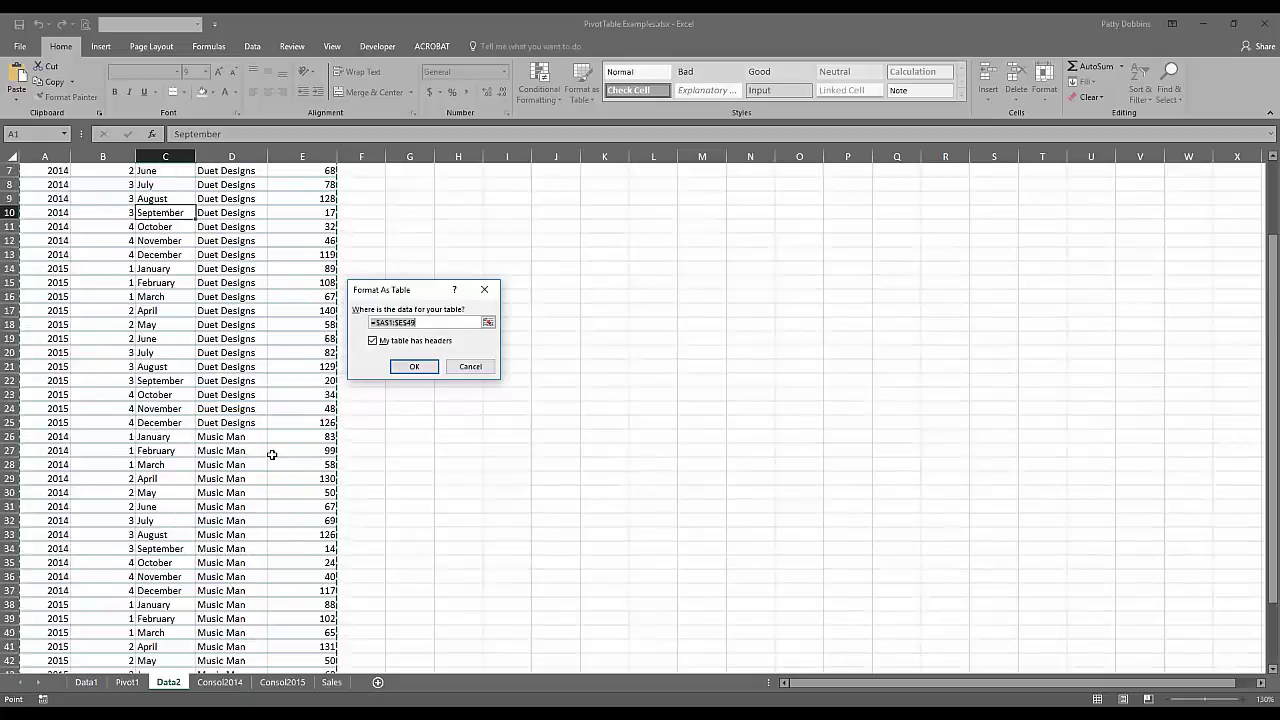
scroll(272, 455, "up", 2)
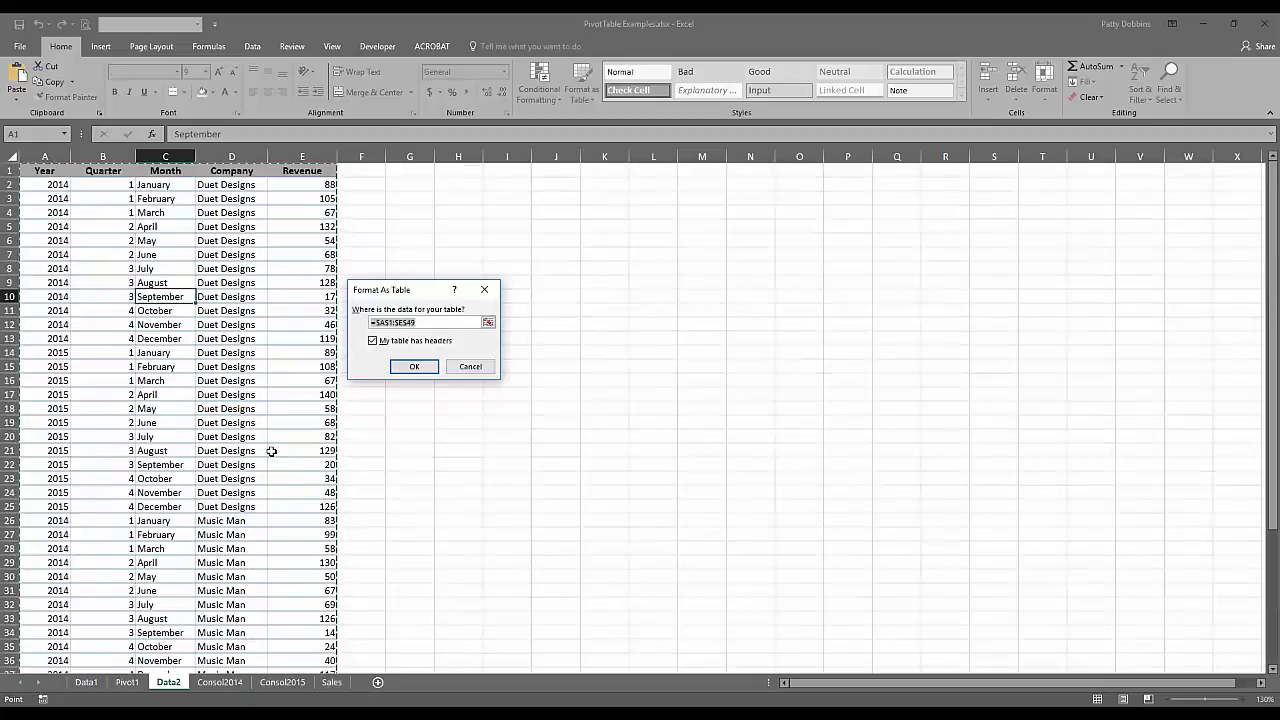
left_click(414, 367)
left_click(290, 350)
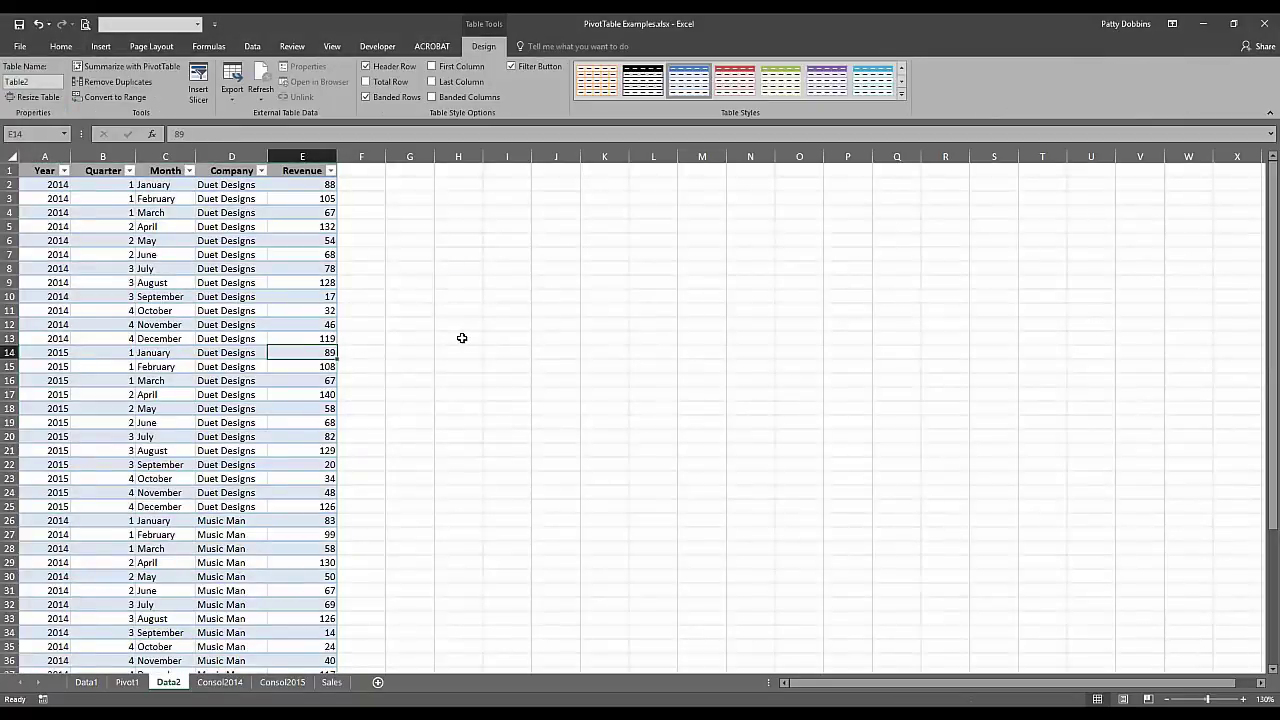
- Inspect the name assigned to the new table on the Data2 worksheet
left_click(212, 270)
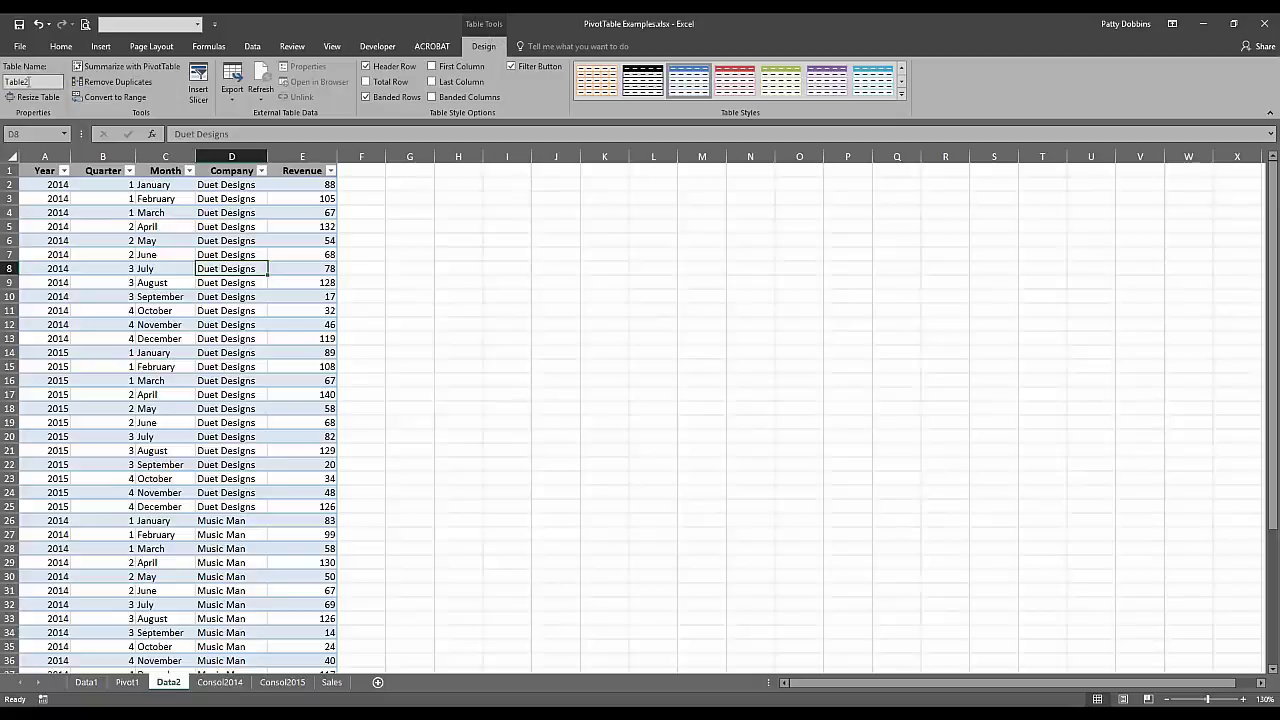
left_click(33, 81)
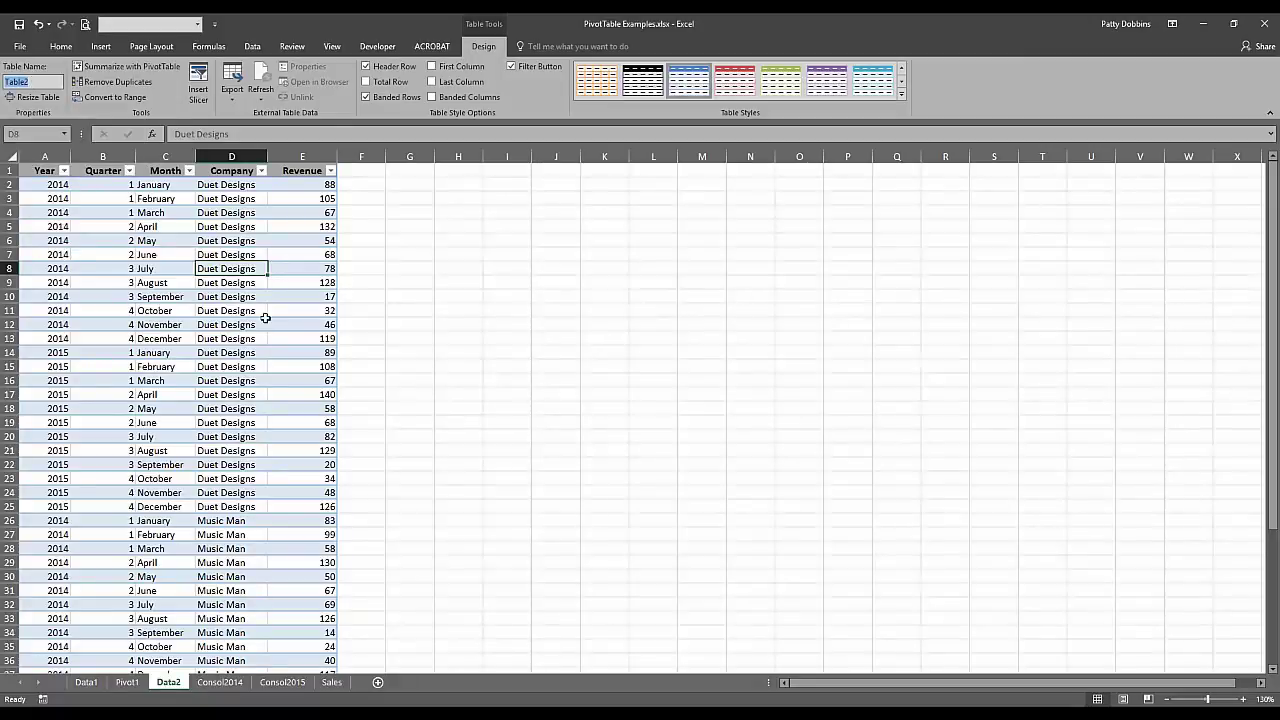
left_click(169, 325)
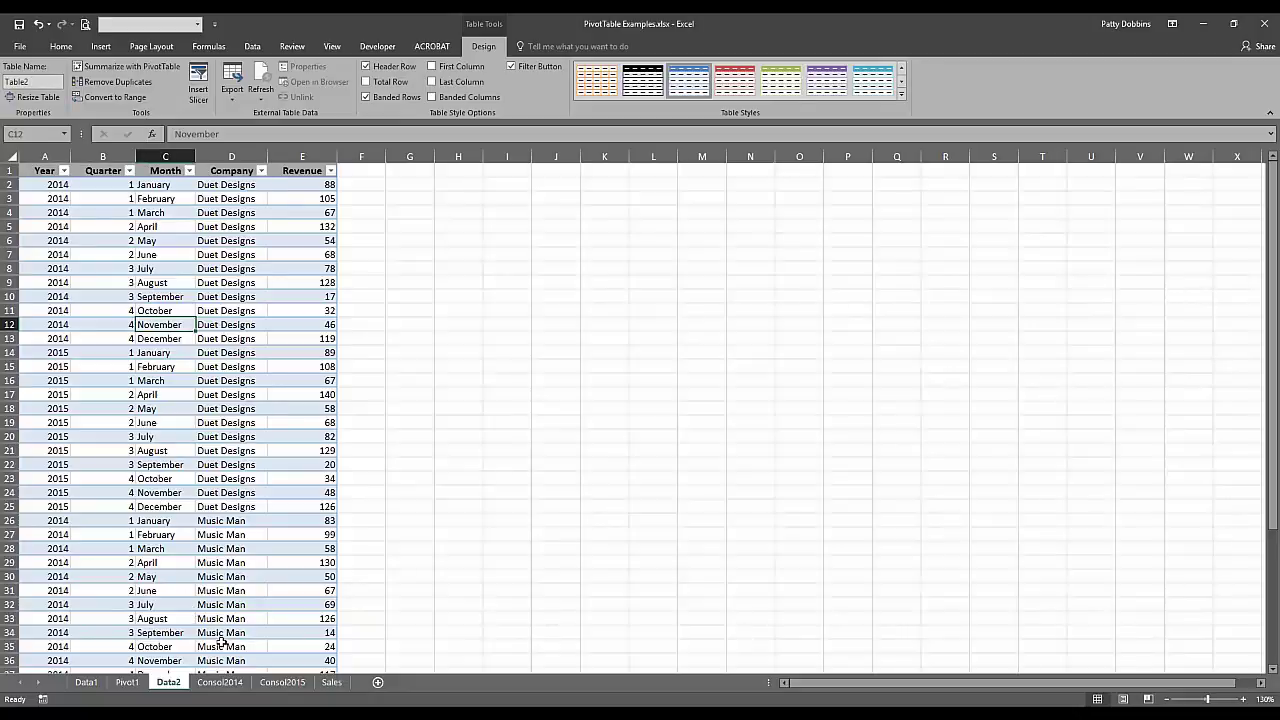
left_click(168, 350)
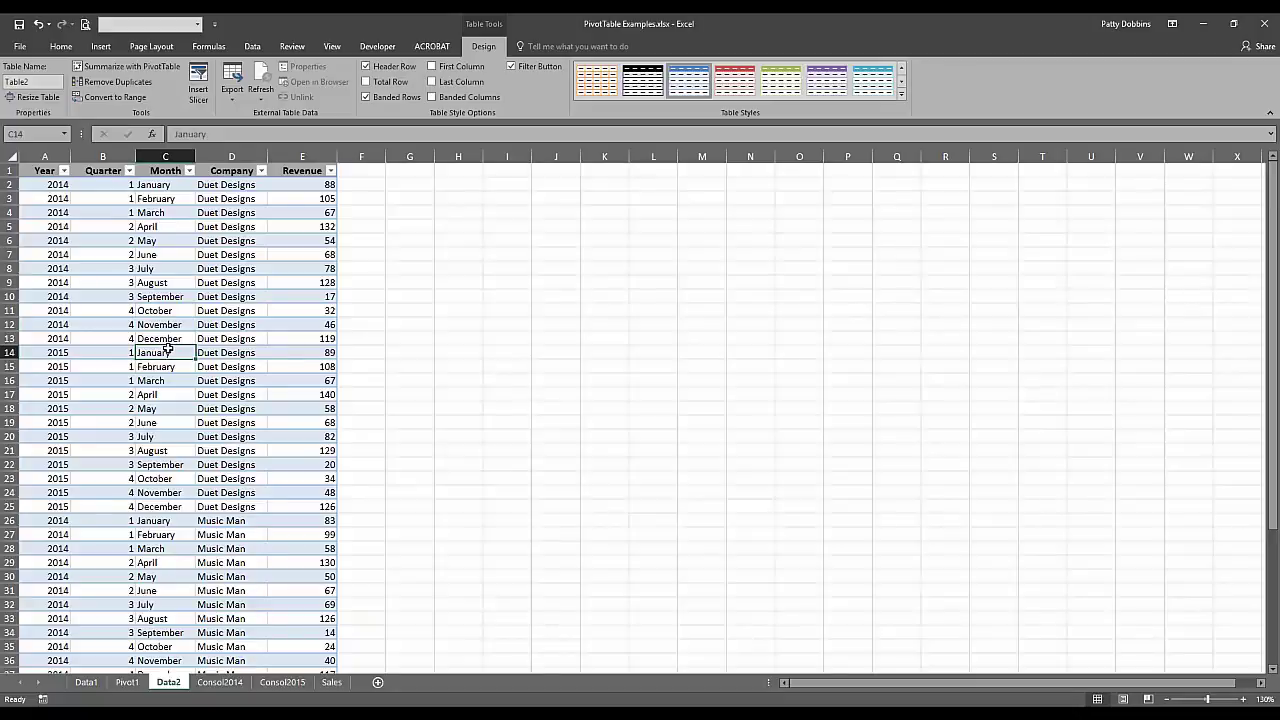
- Start a new PivotTable with Table2 as its source and check the extent of the source range
left_click(103, 46)
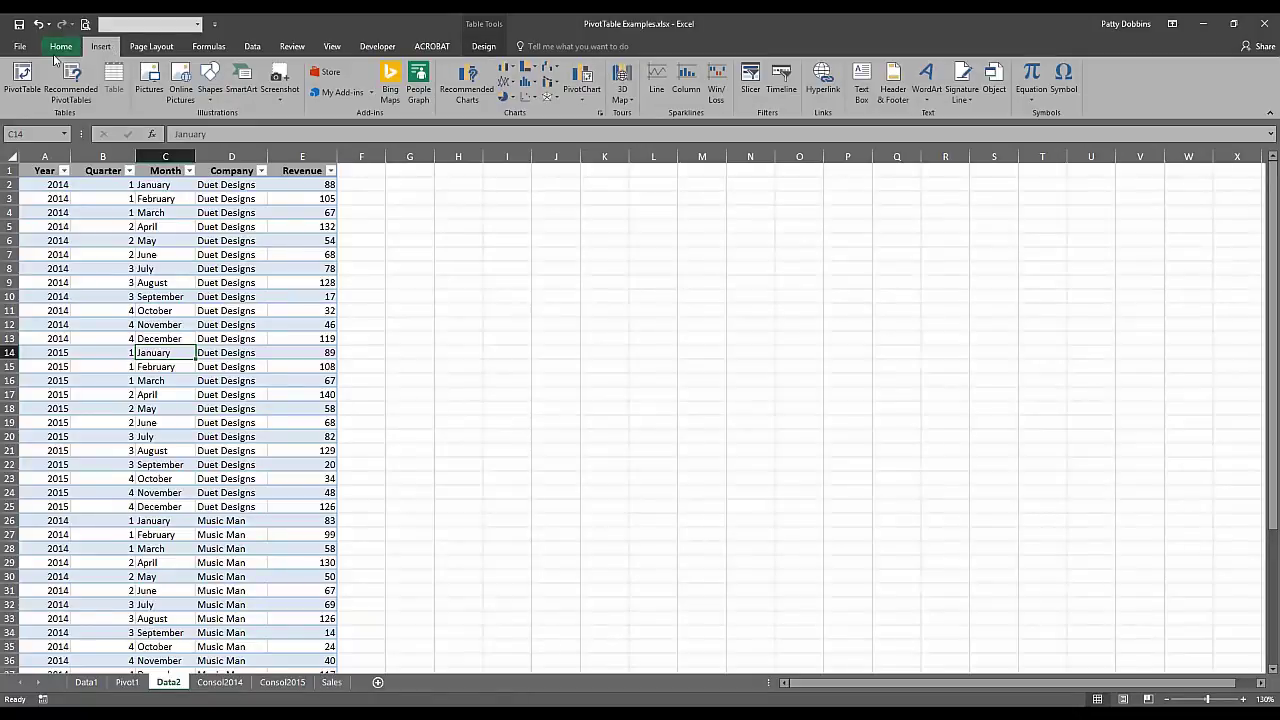
left_click(22, 75)
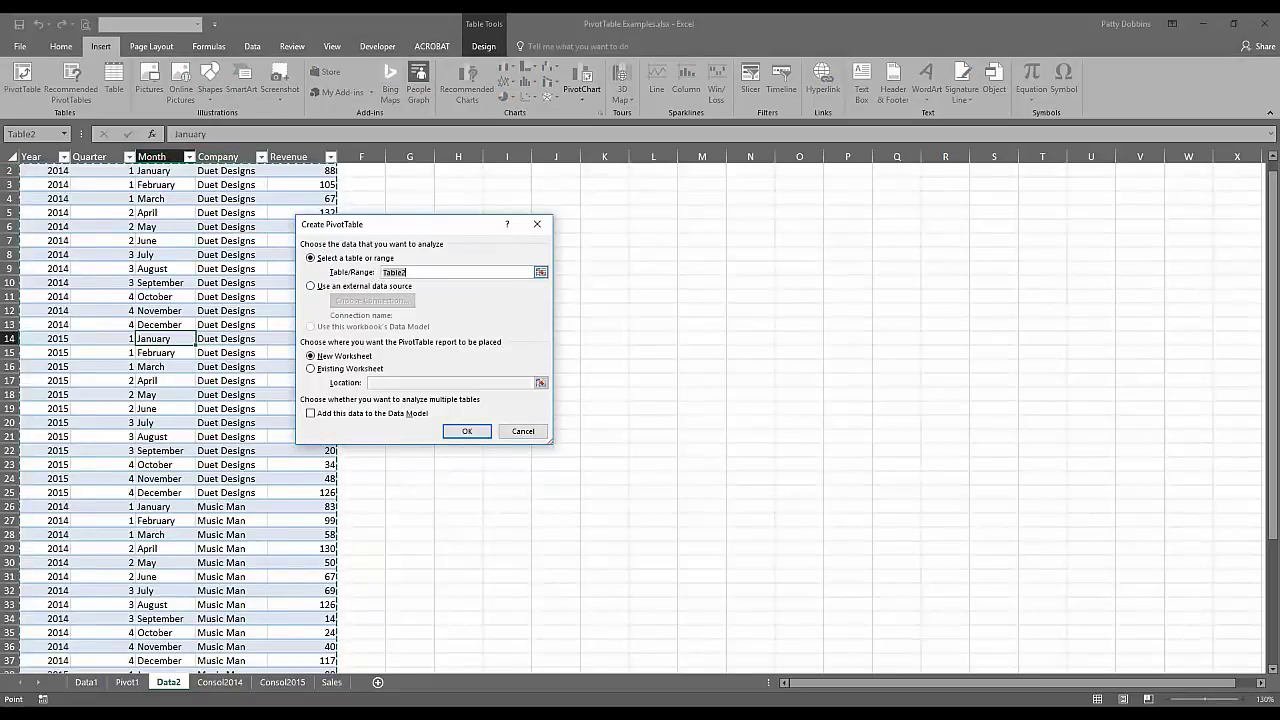
scroll(243, 536, "down", 8)
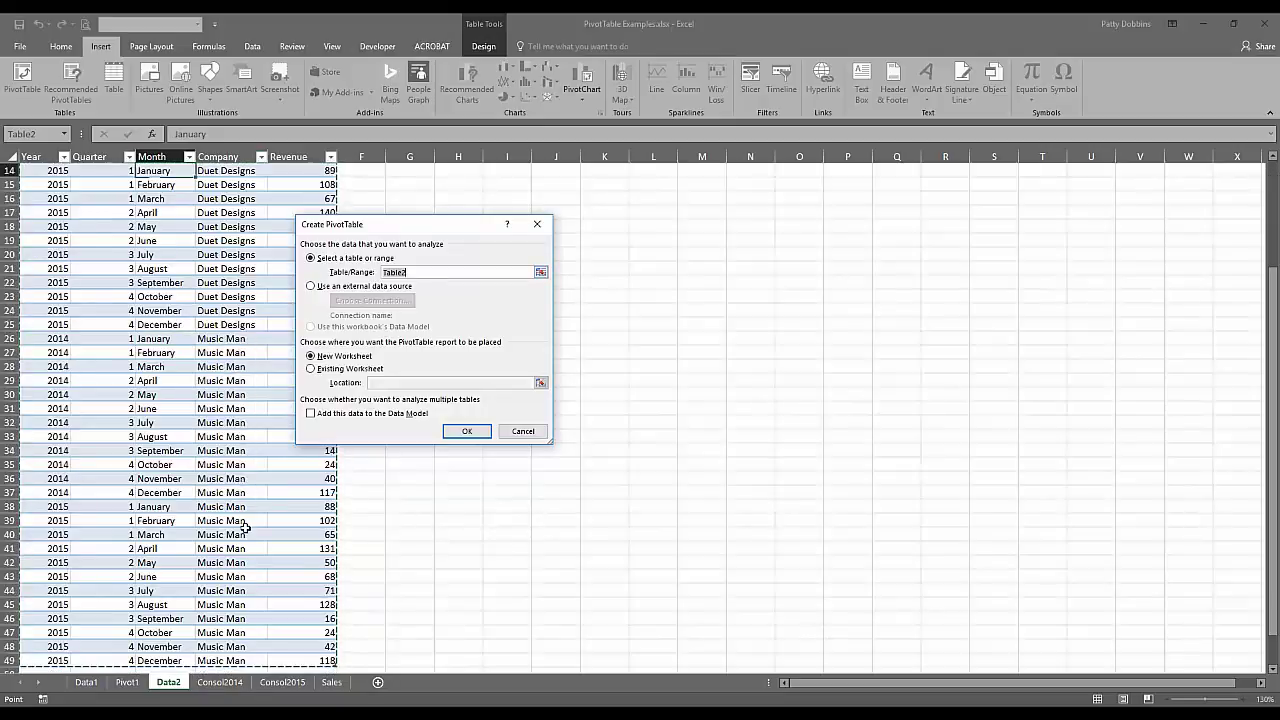
scroll(243, 536, "up", 7)
scroll(243, 537, "up", 2)
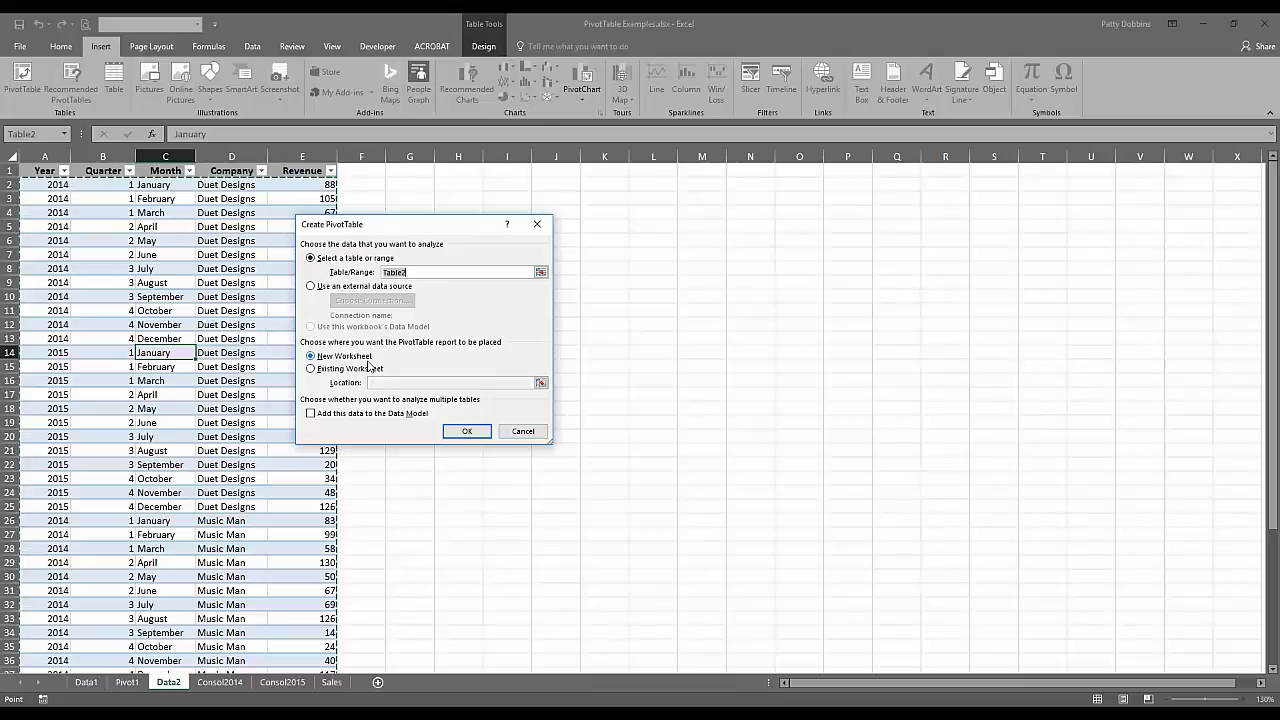
- Try placing the PivotTable on the existing Data2 worksheet at cell H2
left_click(313, 371)
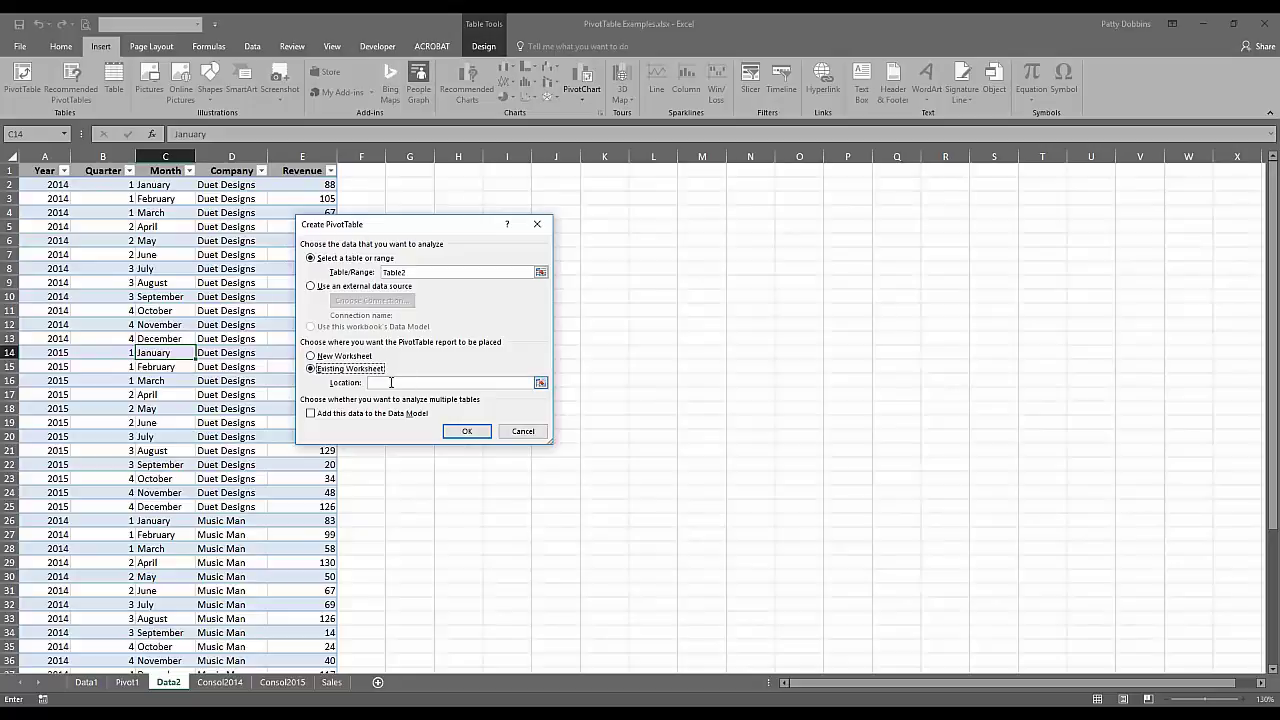
left_click_drag(402, 232, 617, 288)
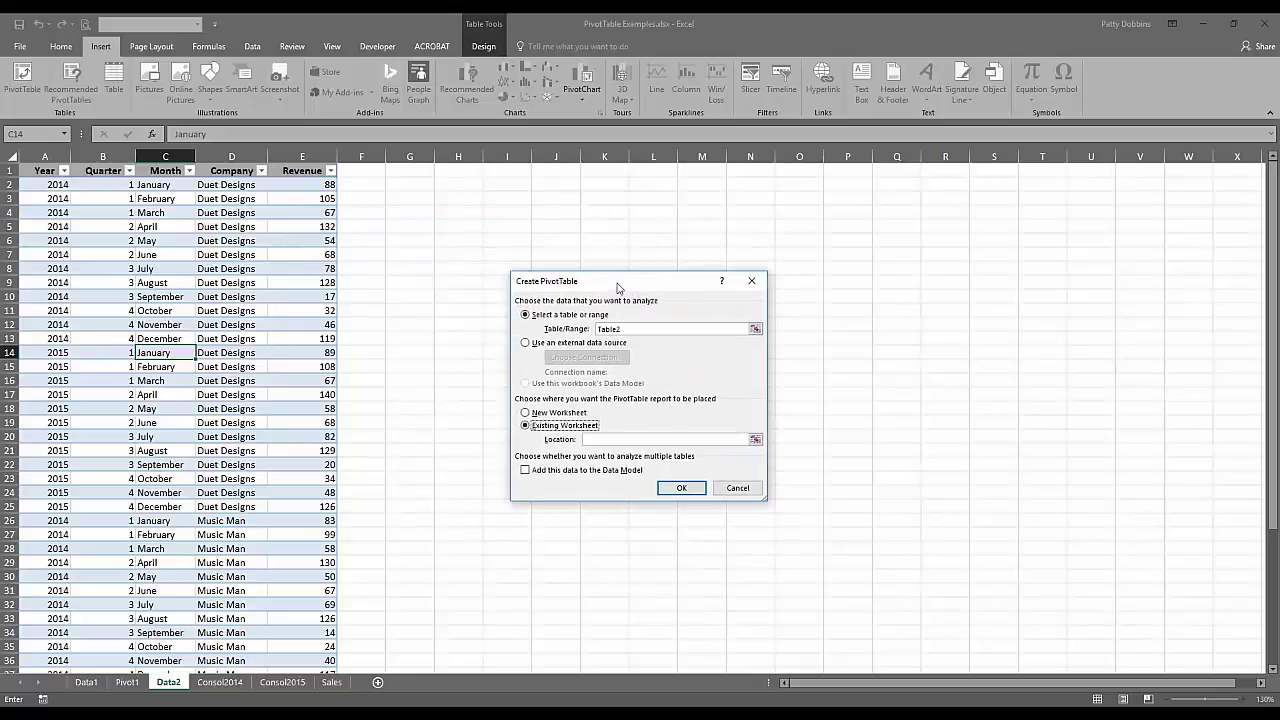
left_click(461, 183)
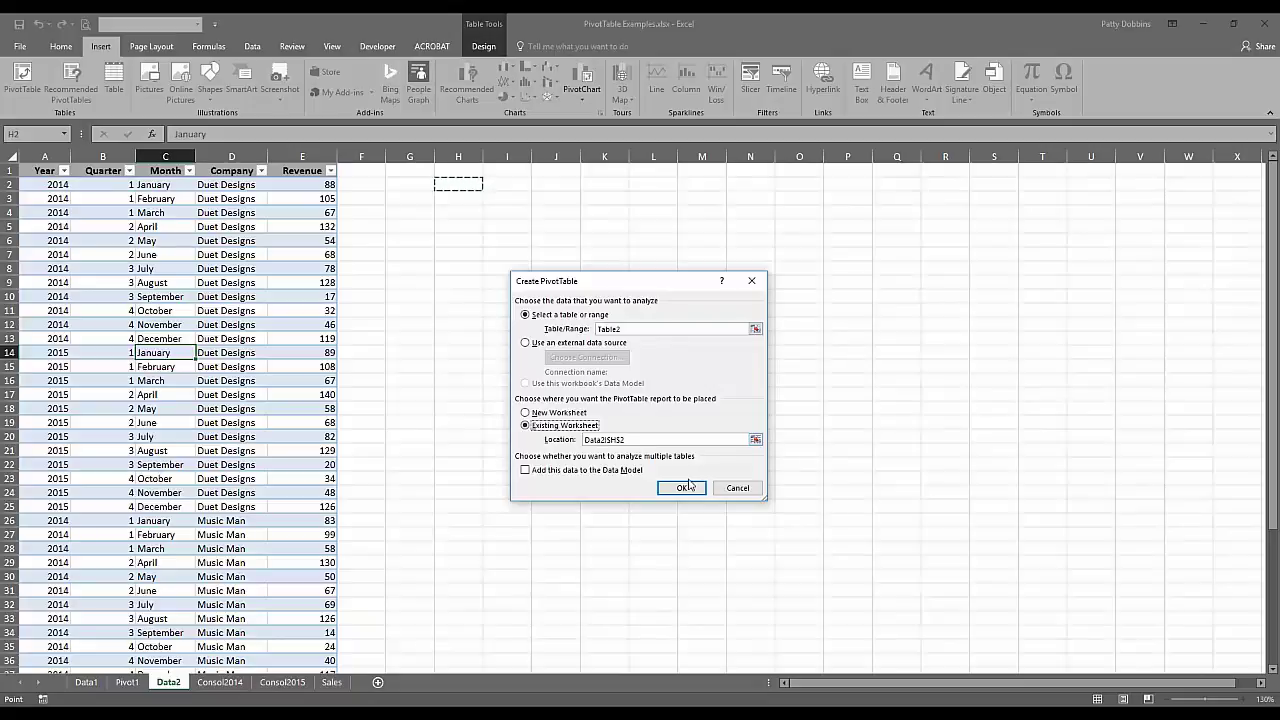
- Set the PivotTable's location to a new worksheet and create it
left_click(525, 413)
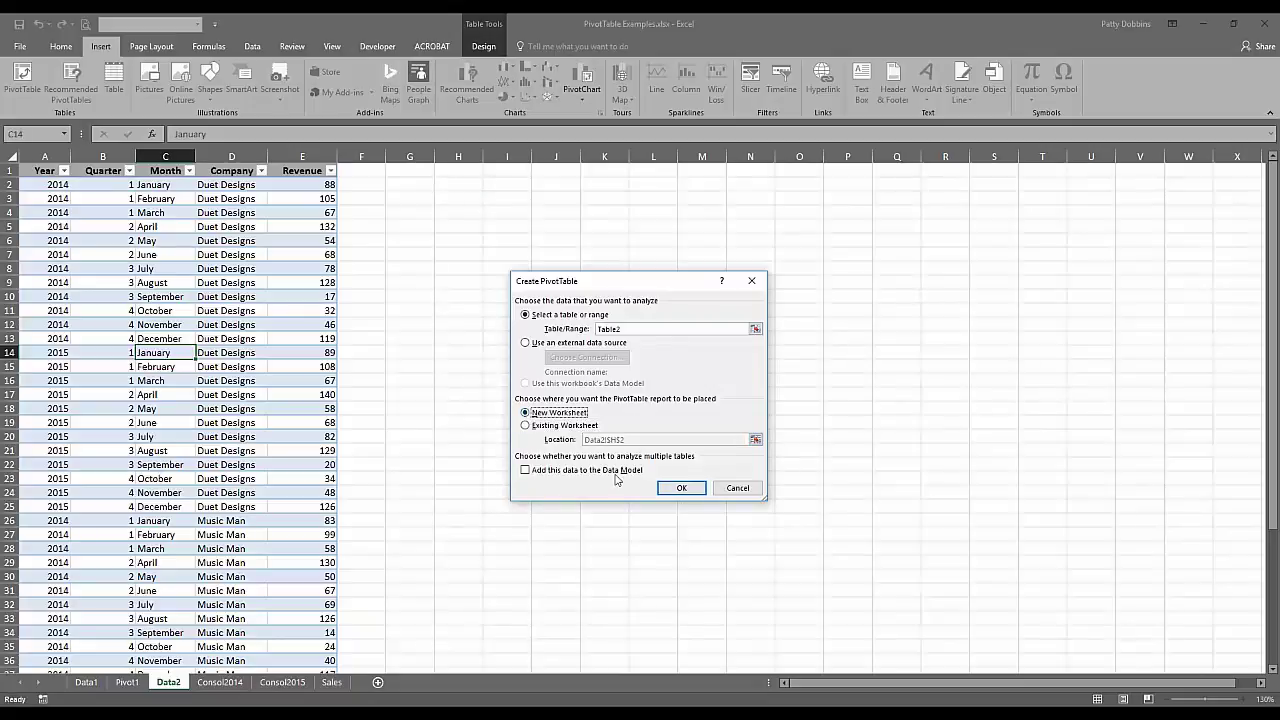
left_click(682, 489)
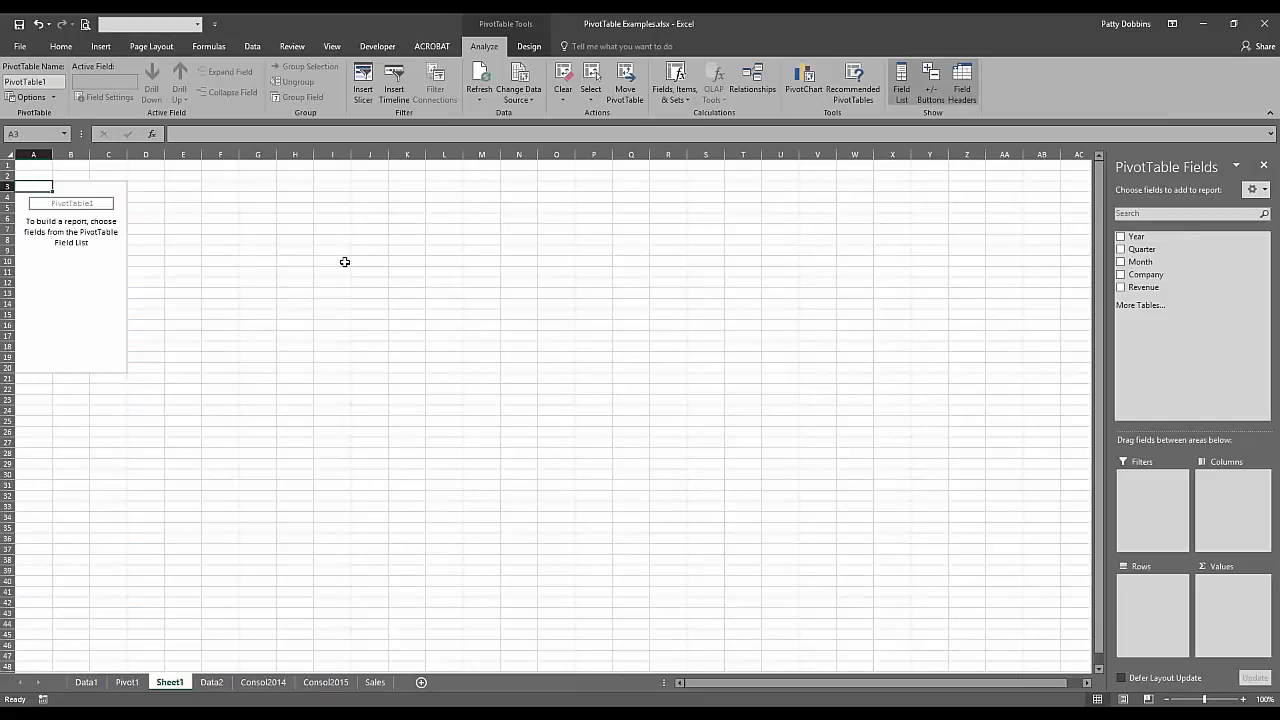
- Rename the new PivotTable worksheet as Pivot2 and move it directly after Data2
double_click(171, 683)
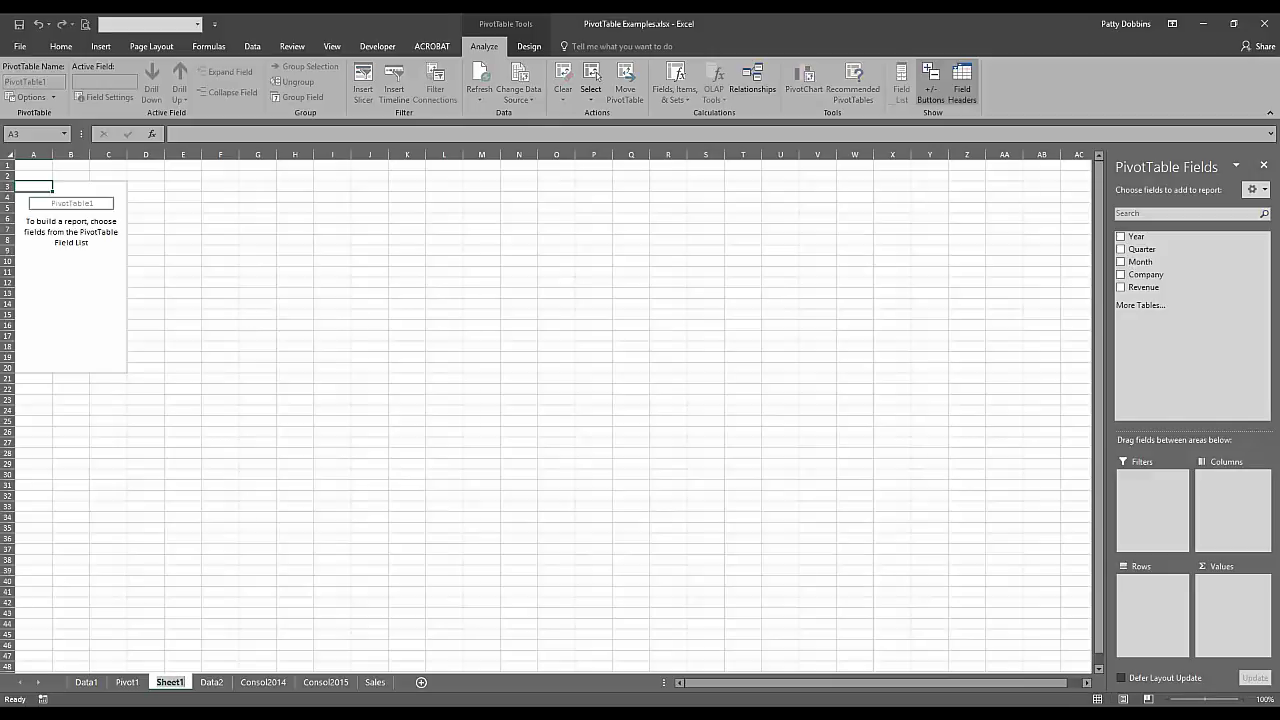
type("P")
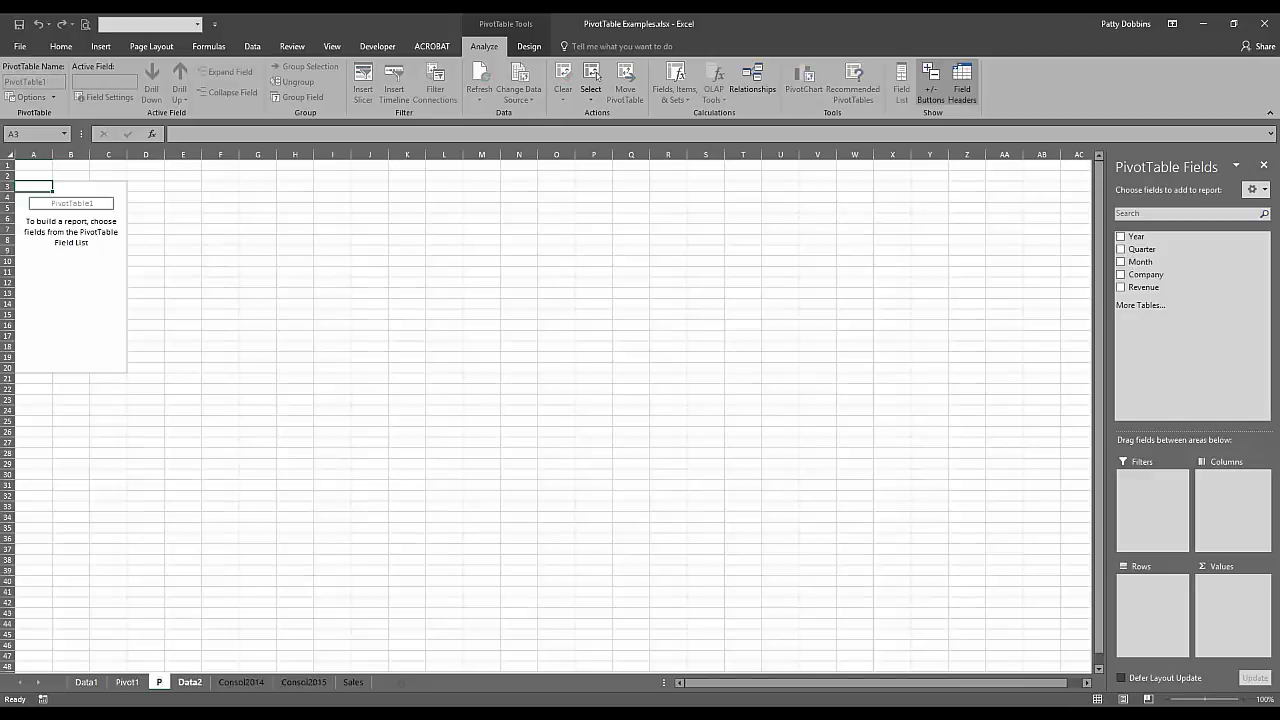
type("ivot2")
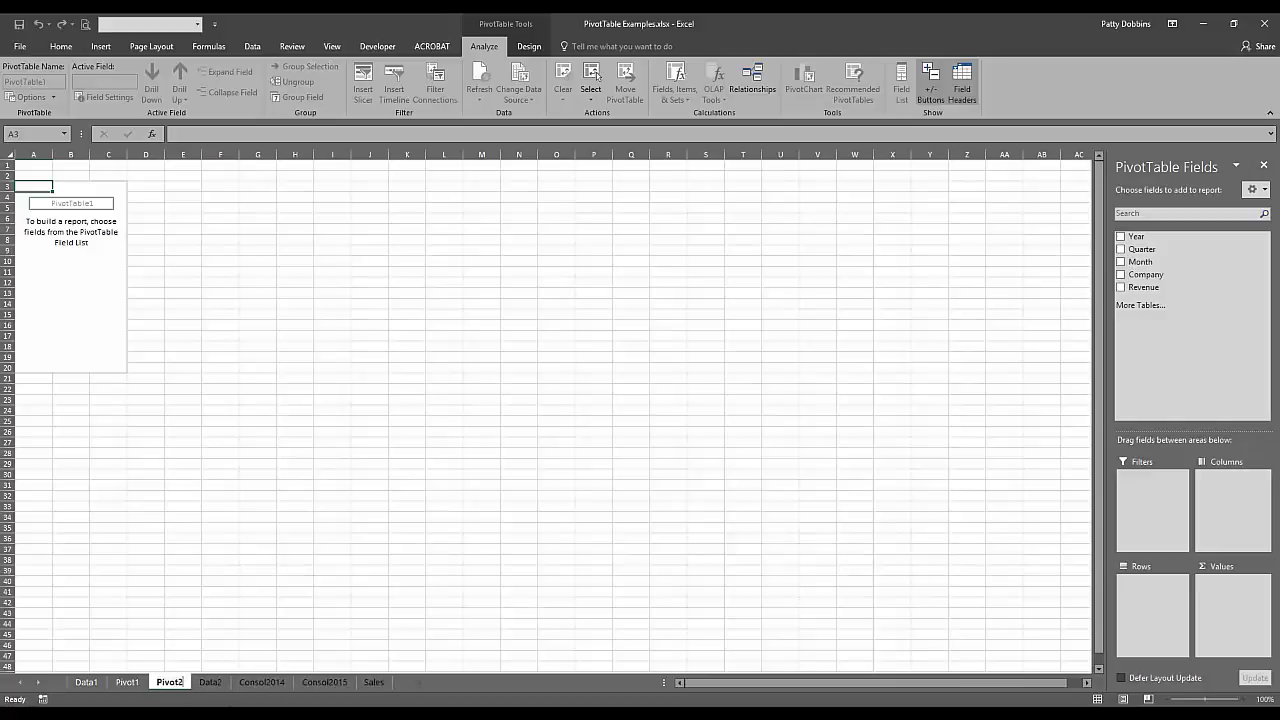
key("Return")
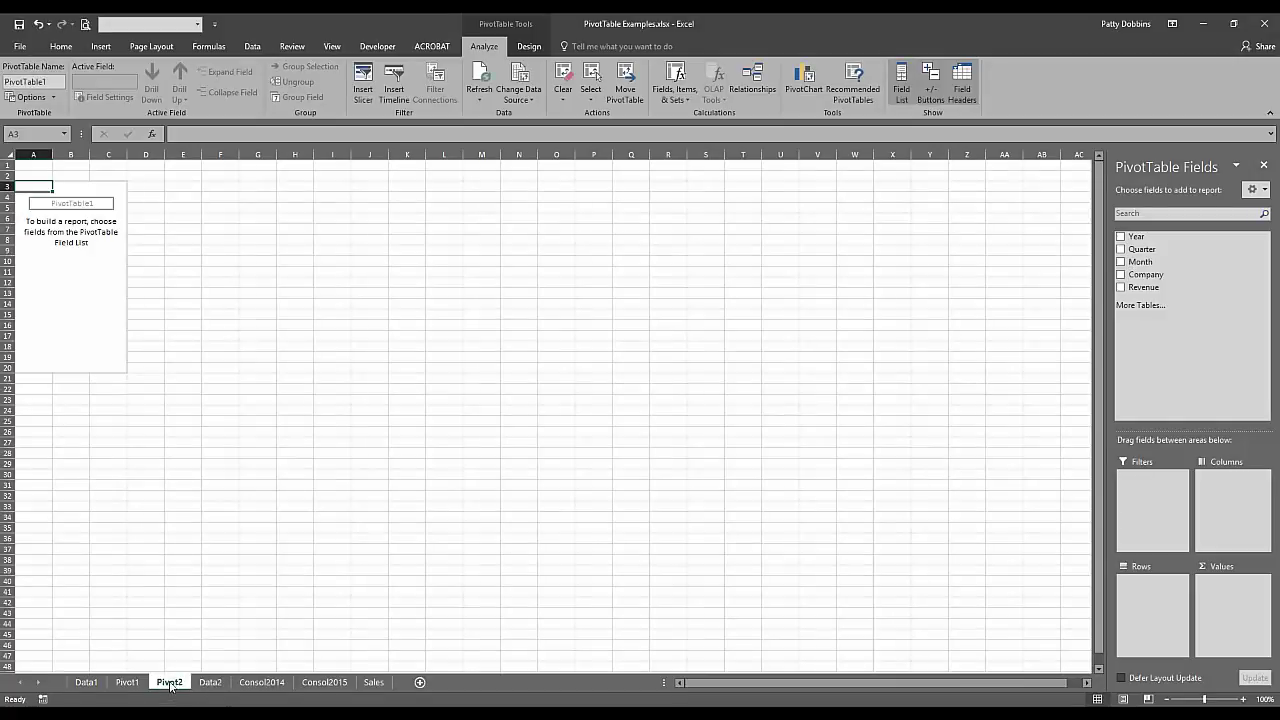
left_click_drag(185, 684, 230, 686)
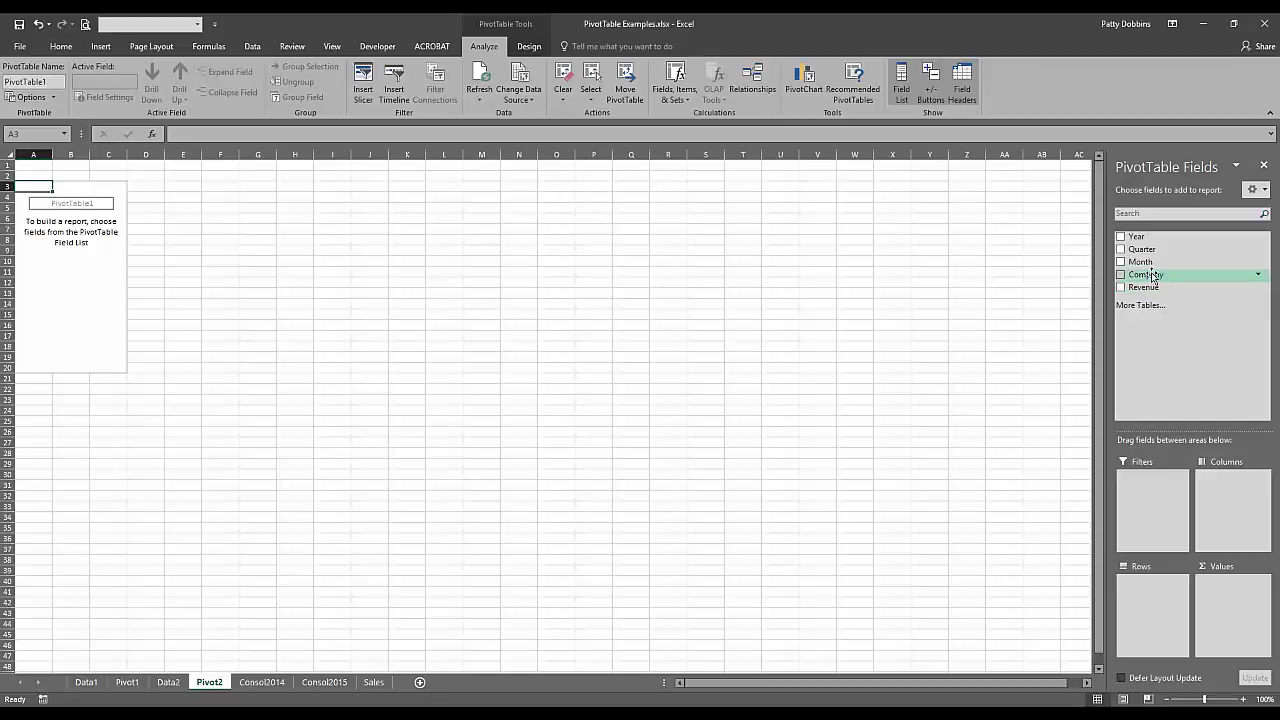
- Lay out the PivotTable with Company as columns, Month as rows and the sum of Revenue as values
left_click_drag(1155, 276, 1237, 498)
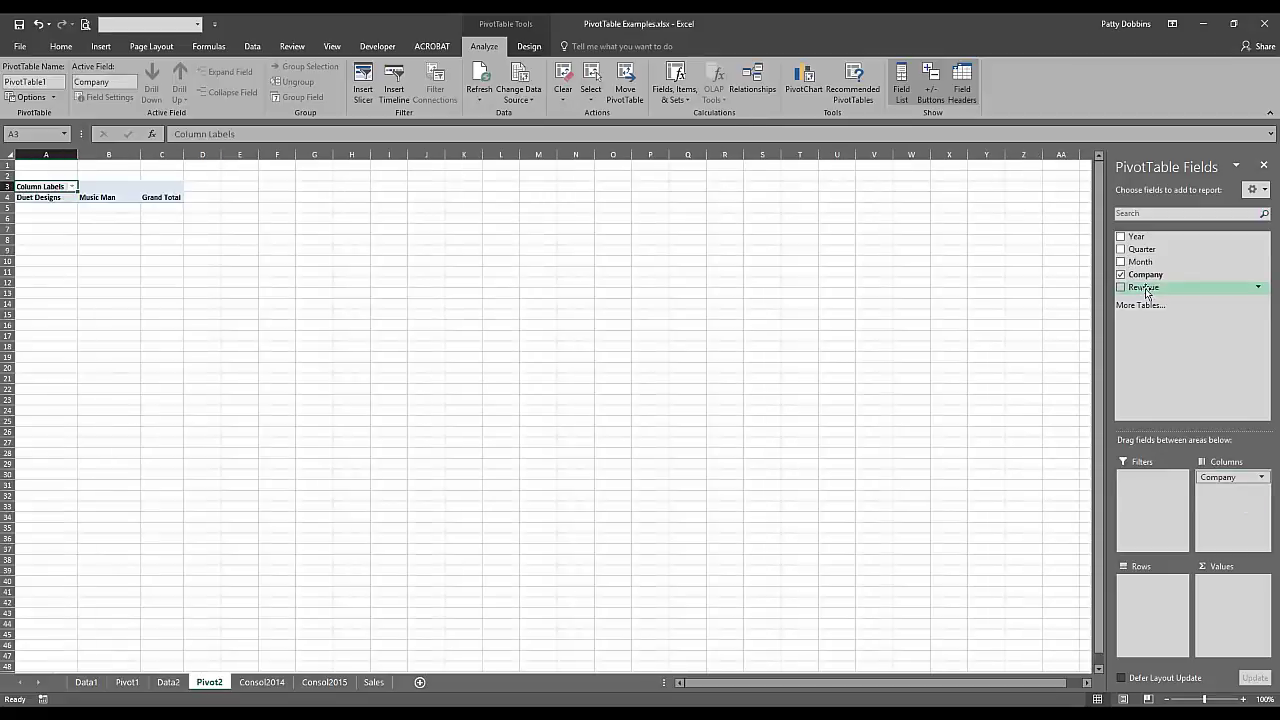
left_click_drag(1140, 262, 1147, 600)
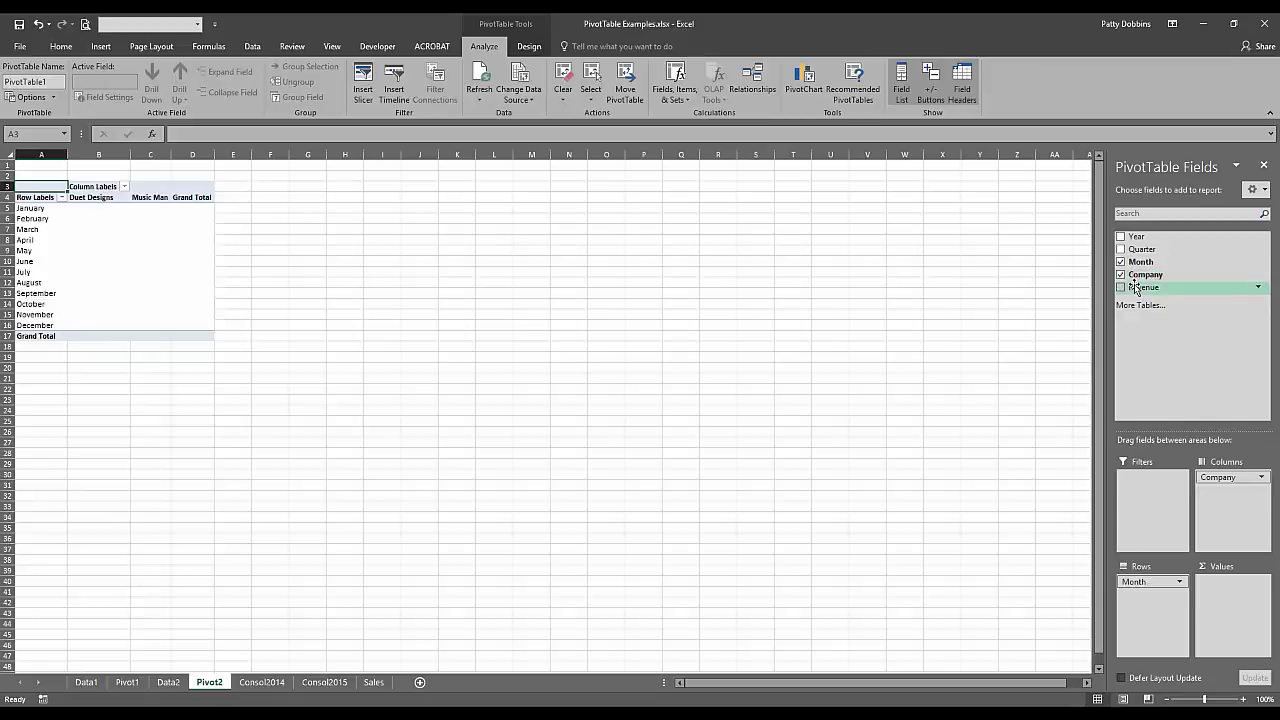
left_click_drag(1136, 292, 1228, 594)
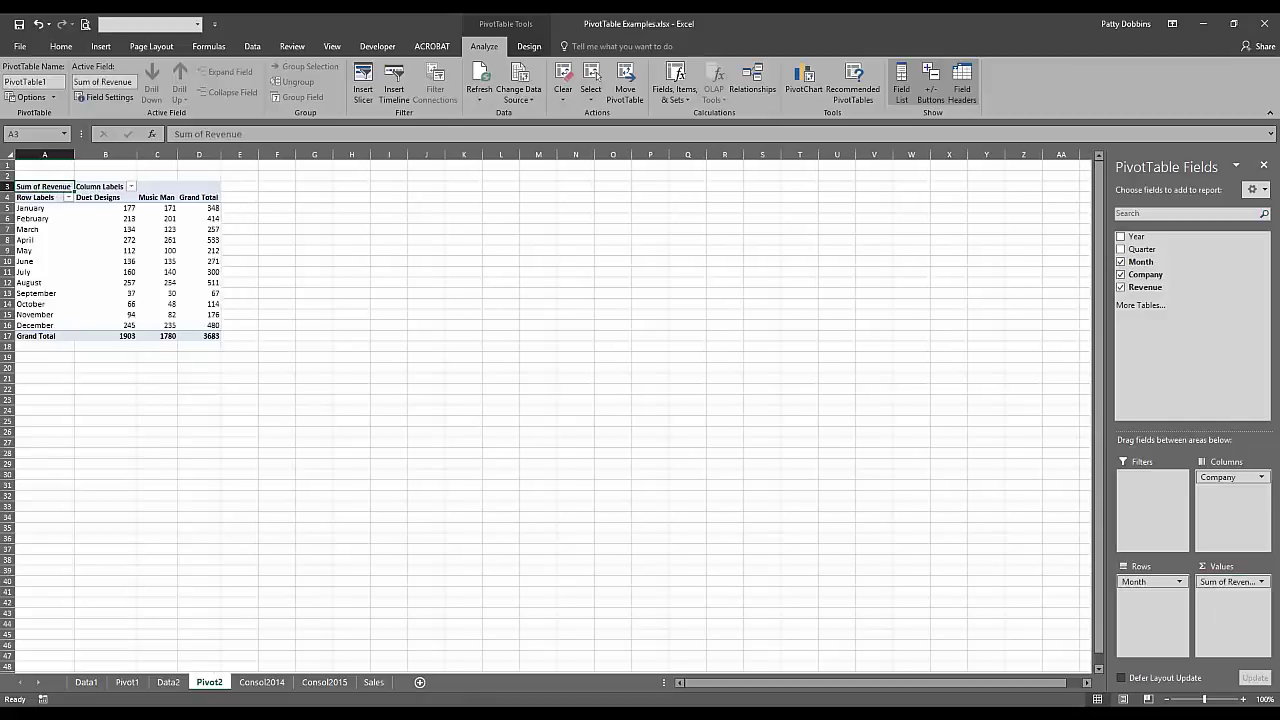
left_click(127, 262)
left_click(127, 230)
left_click(125, 240)
left_click(121, 261)
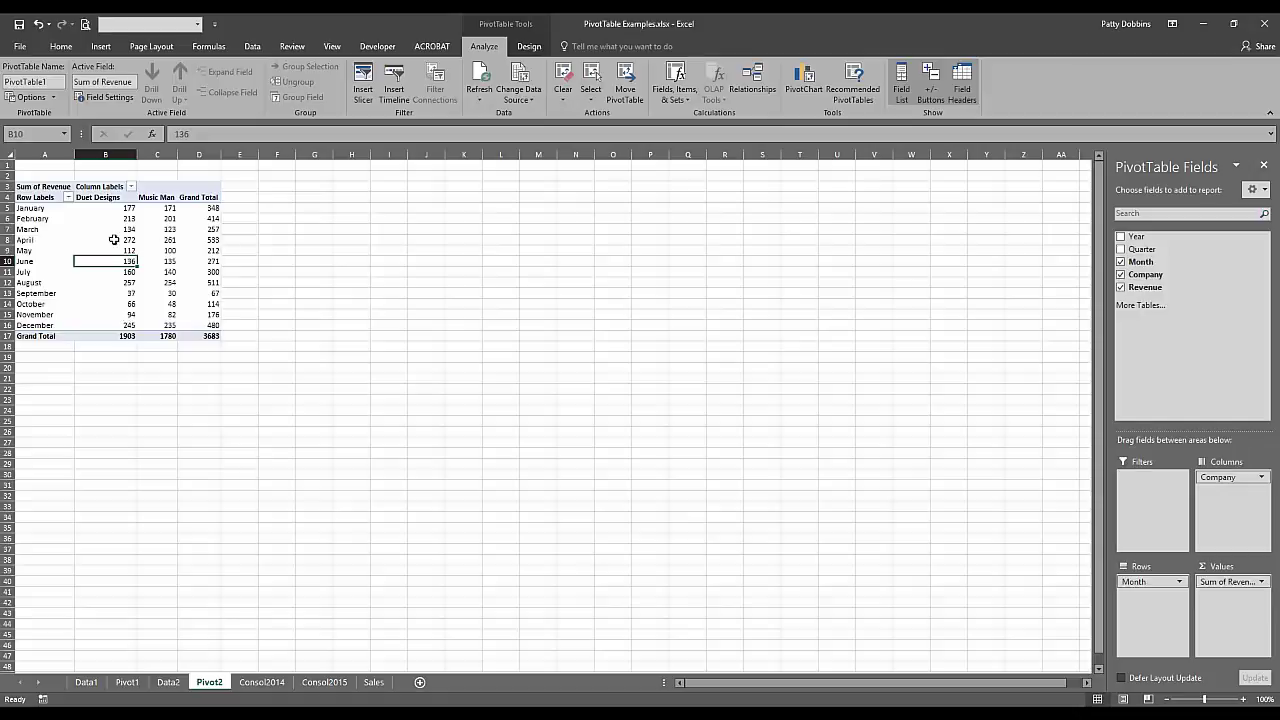
- Compare the Pivot2 summary with the Pivot1 report and the source records on the Data2 worksheet
left_click(127, 682)
left_click(208, 683)
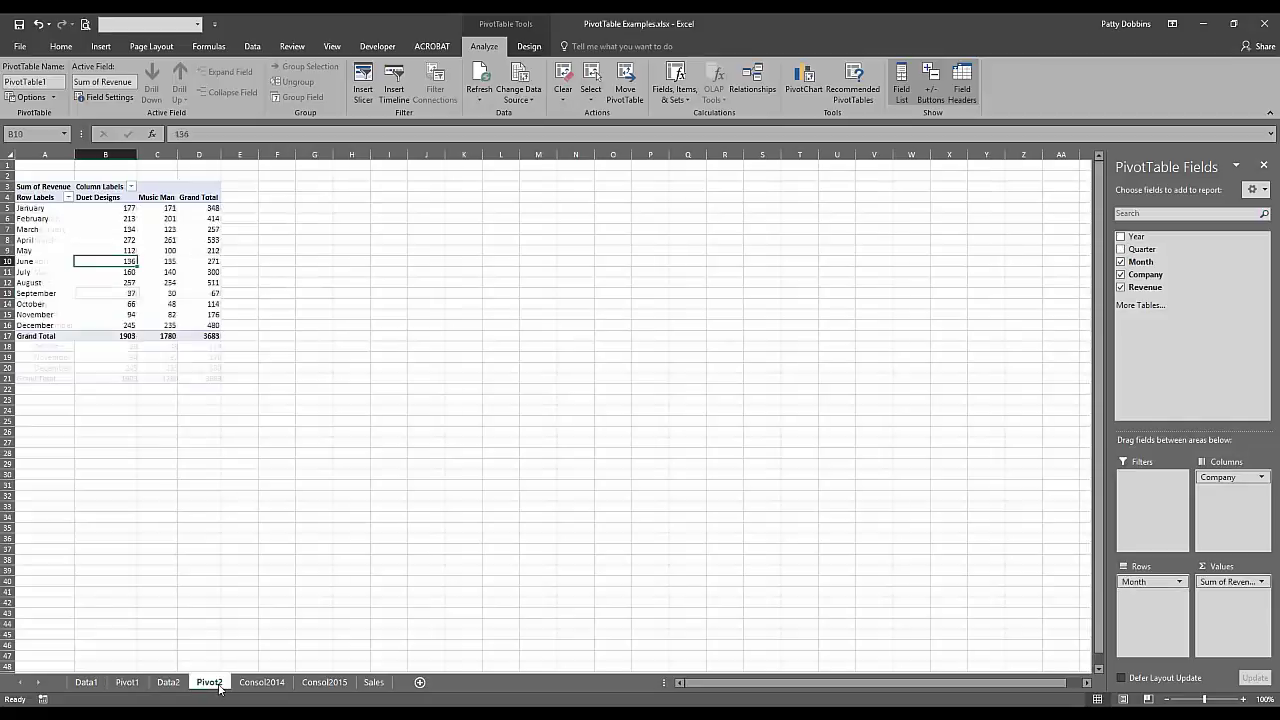
mouse_move(200, 222)
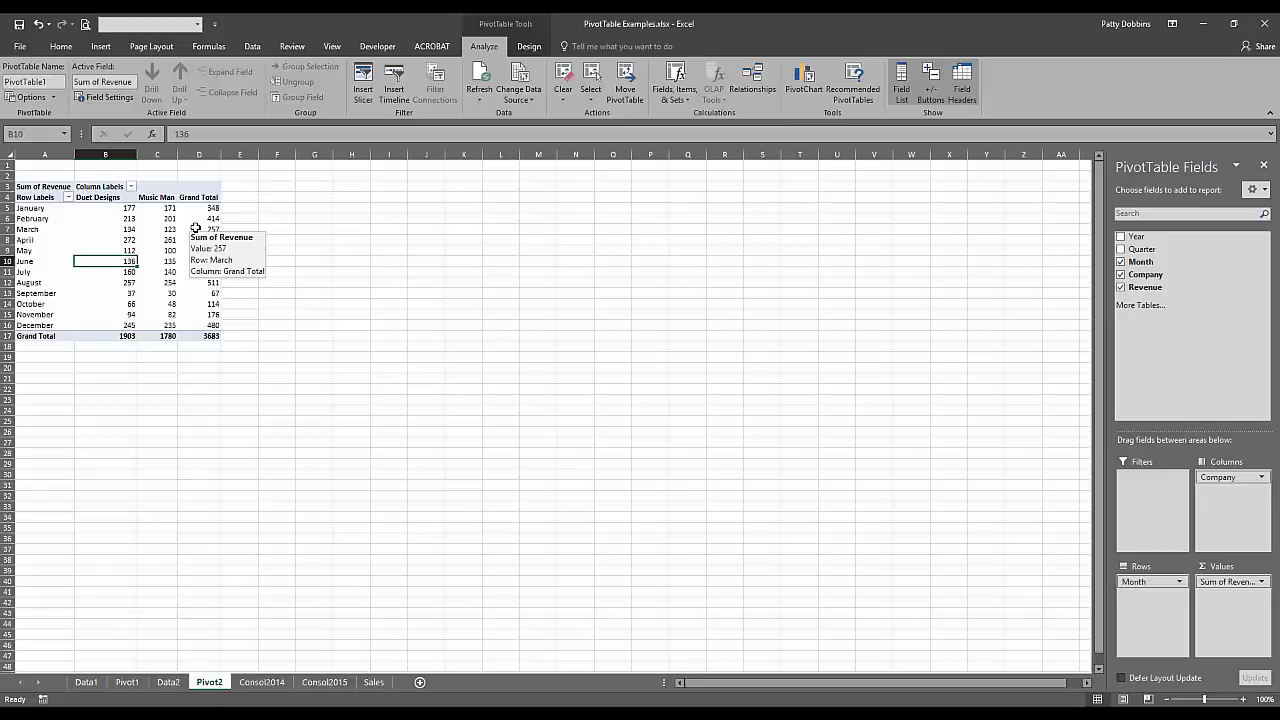
left_click(167, 683)
scroll(175, 450, "down", 8)
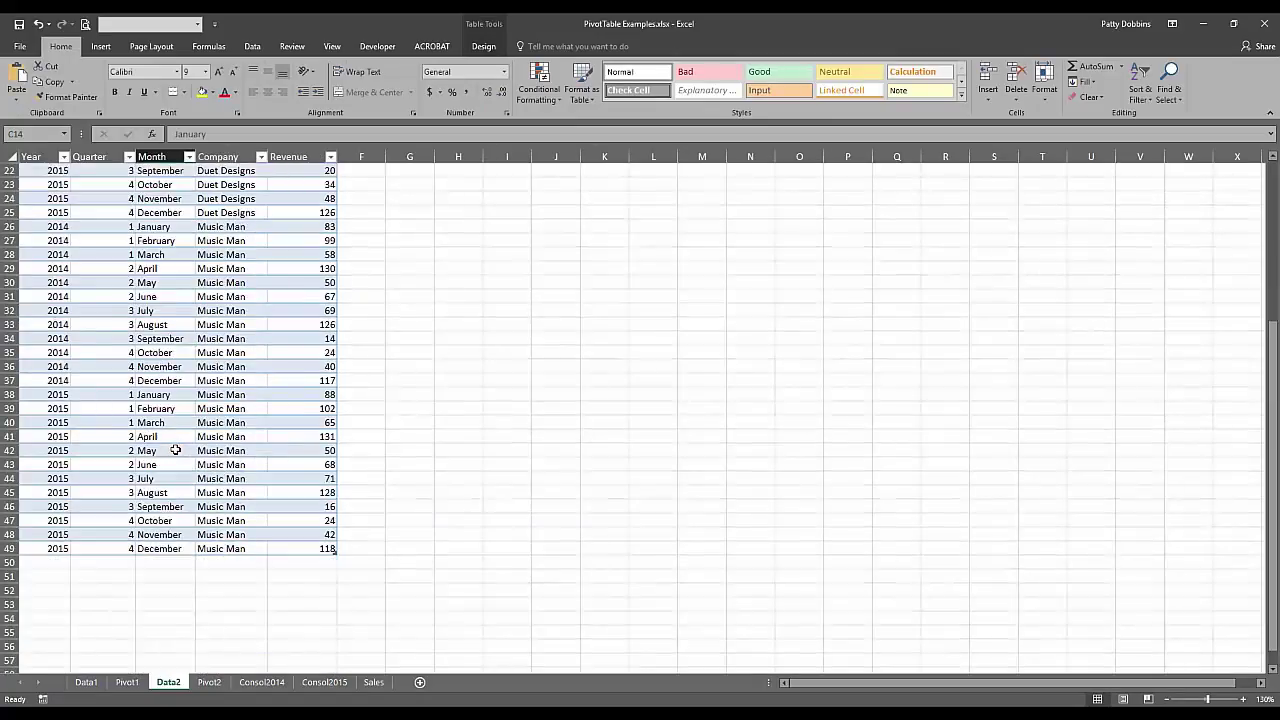
scroll(174, 452, "up", 8)
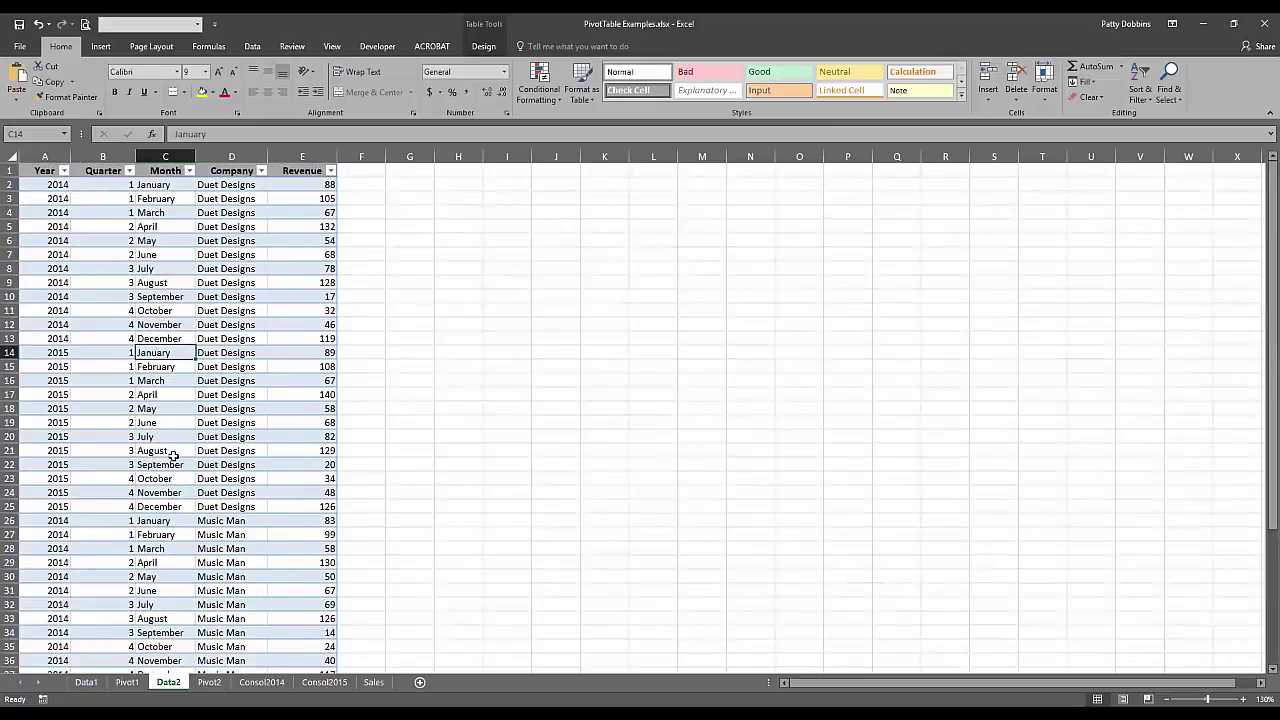
scroll(173, 456, "down", 2)
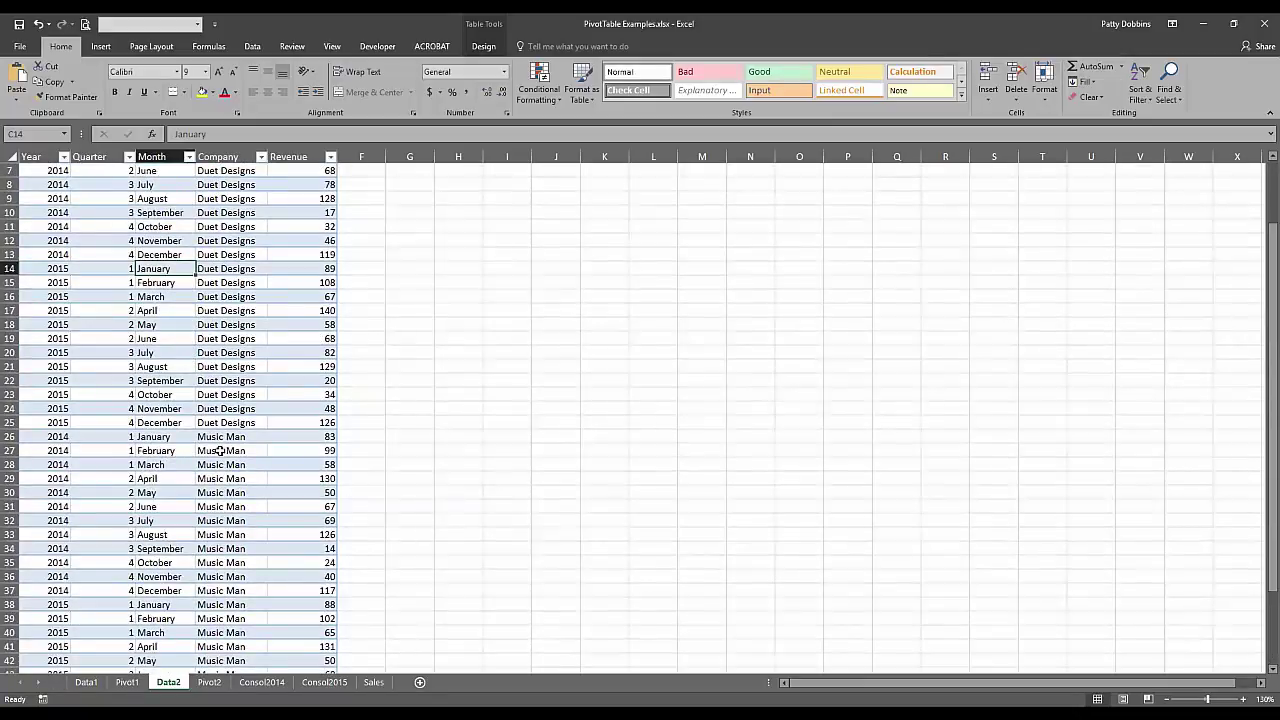
left_click(209, 682)
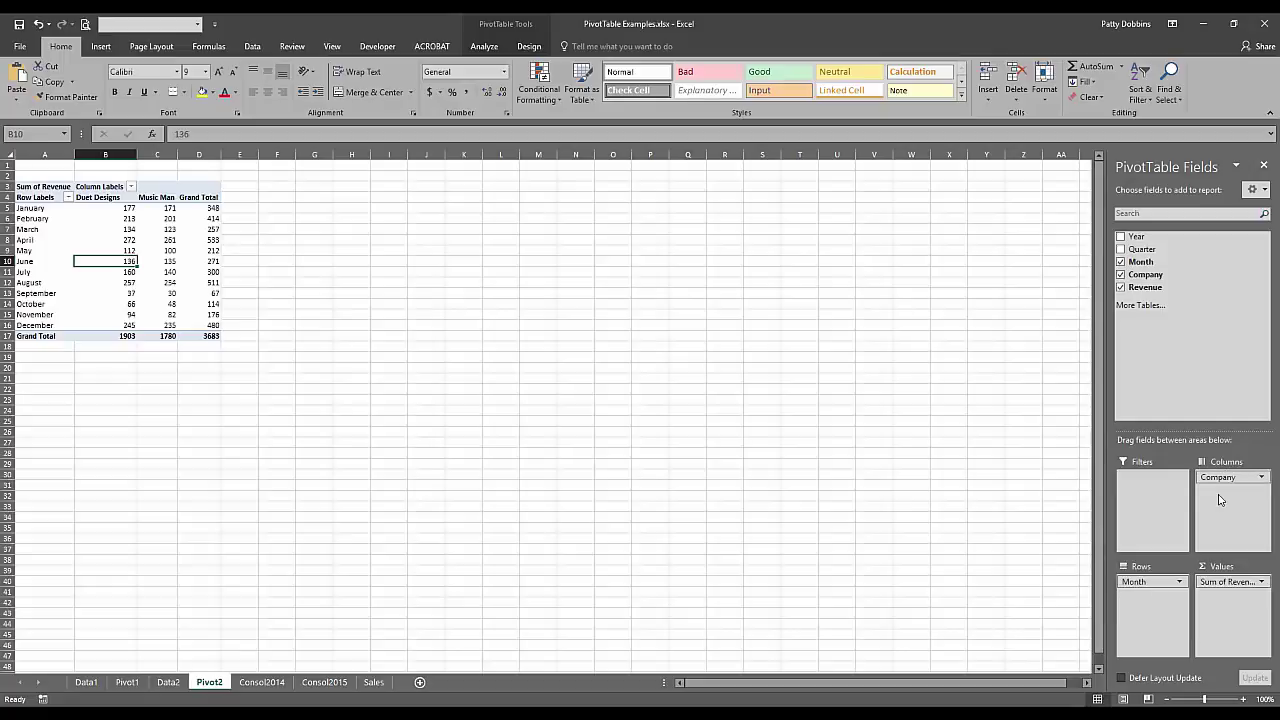
- Rearrange the Pivot2 PivotTable with Company as rows and Year followed by Quarter as columns, removing Month
mouse_move(1220, 478)
left_mouse_down()
mouse_move(1153, 618)
mouse_move(1232, 492)
mouse_move(1225, 478)
left_mouse_up()
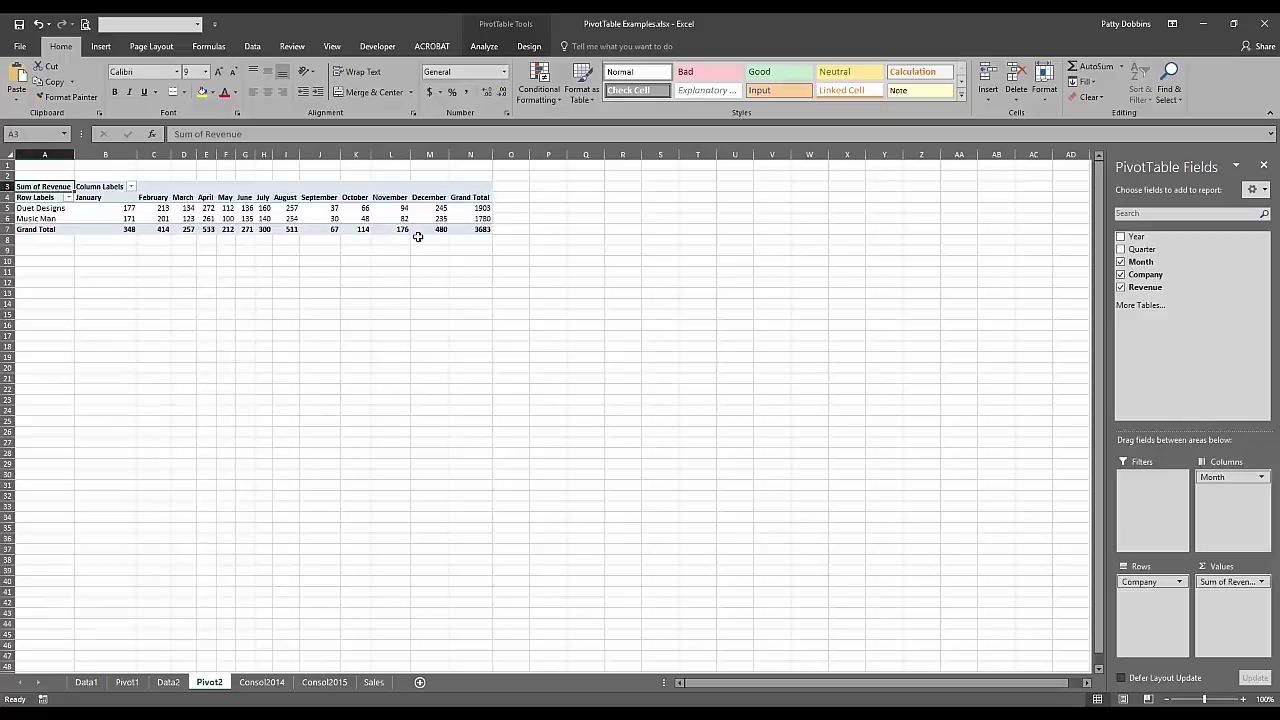
left_click_drag(1234, 478, 1236, 380)
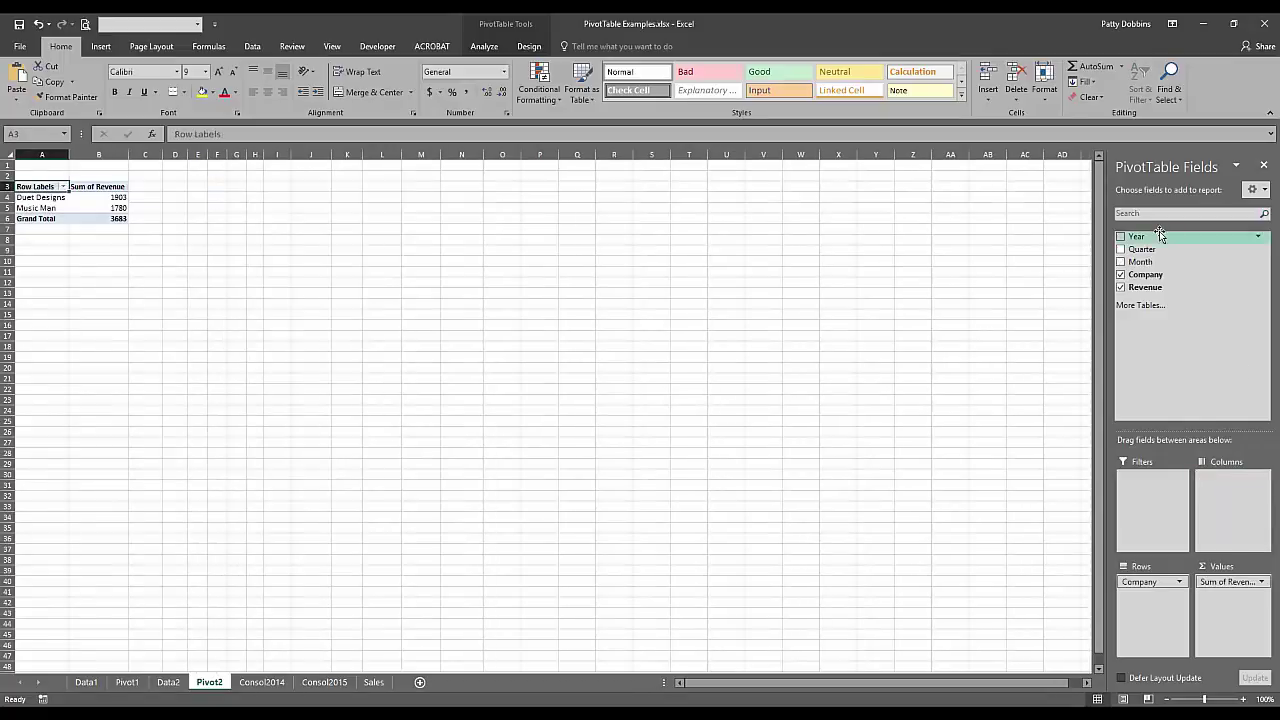
left_click_drag(1143, 236, 1246, 492)
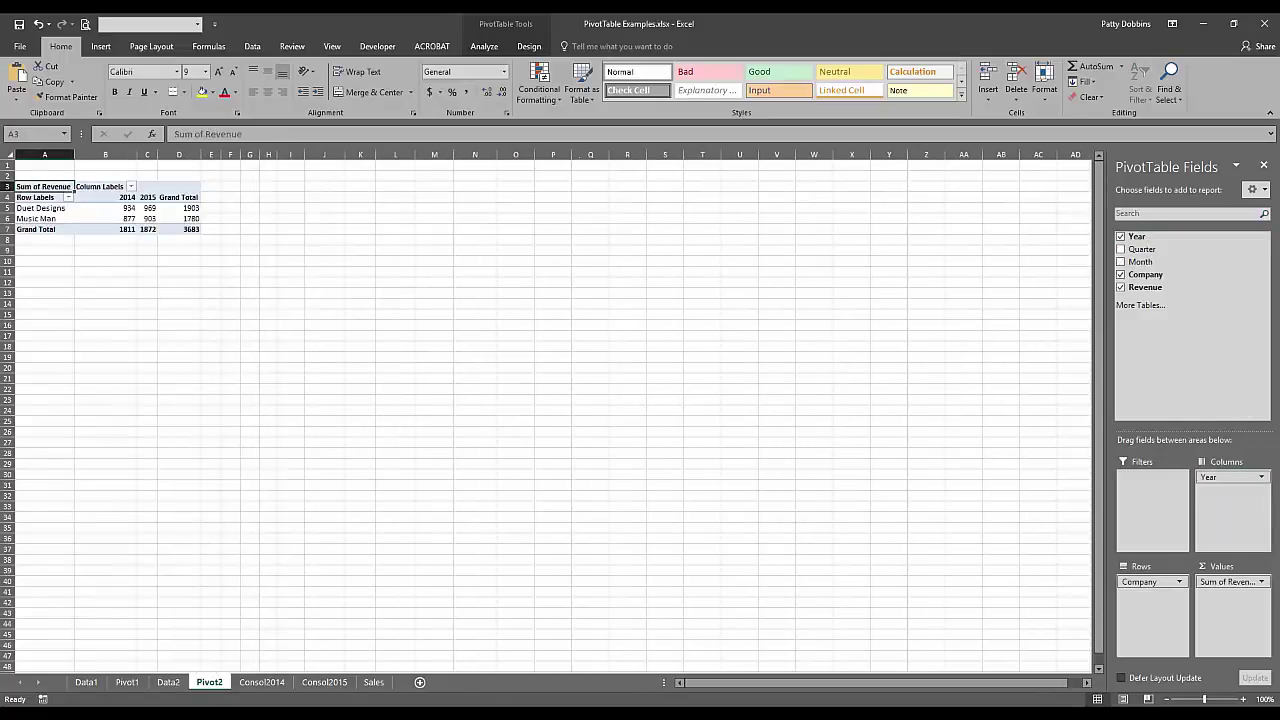
left_click_drag(1141, 249, 1234, 492)
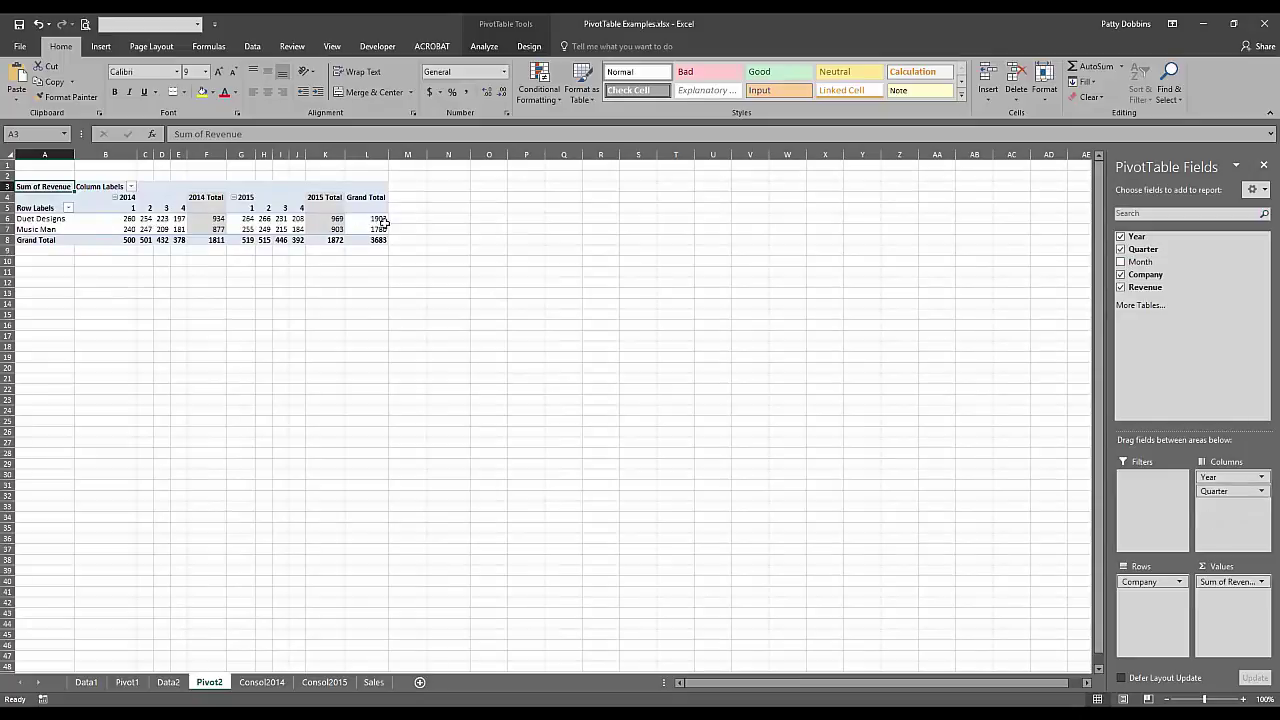
mouse_move(384, 222)
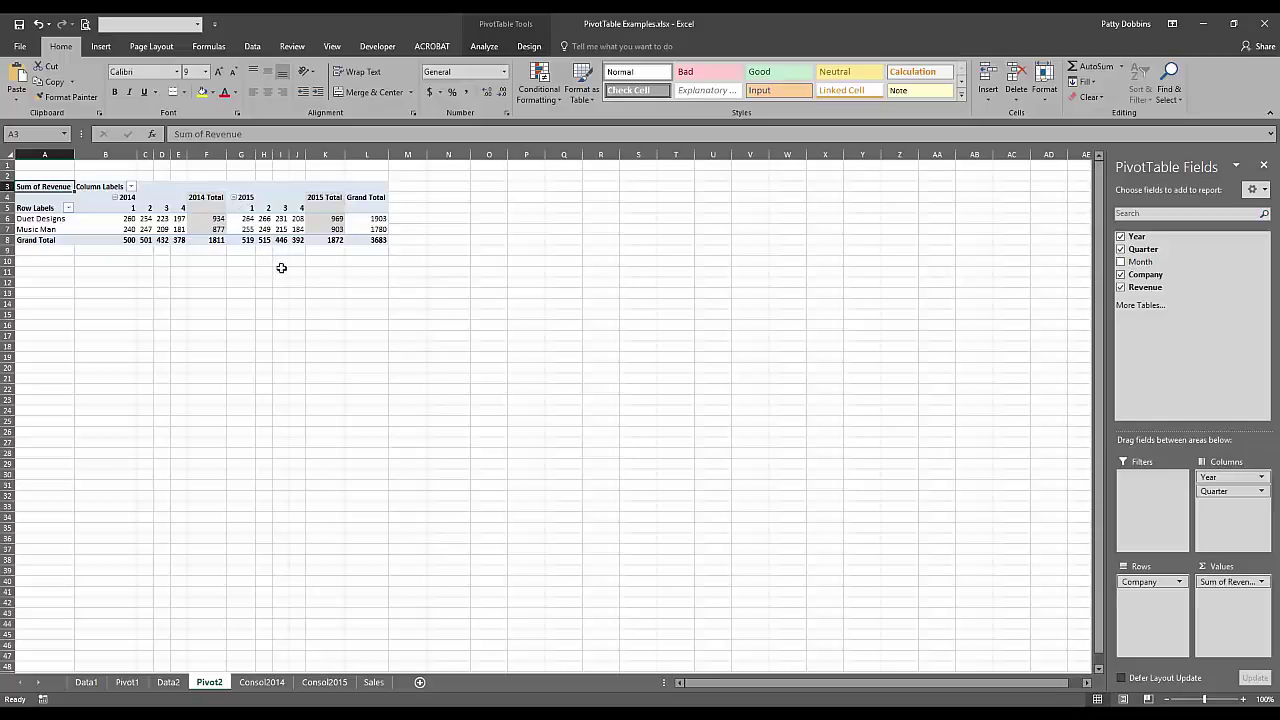
- Collapse the quarter details under 2015 and 2014 in the PivotTable, and expand both years again
left_click(1243, 699)
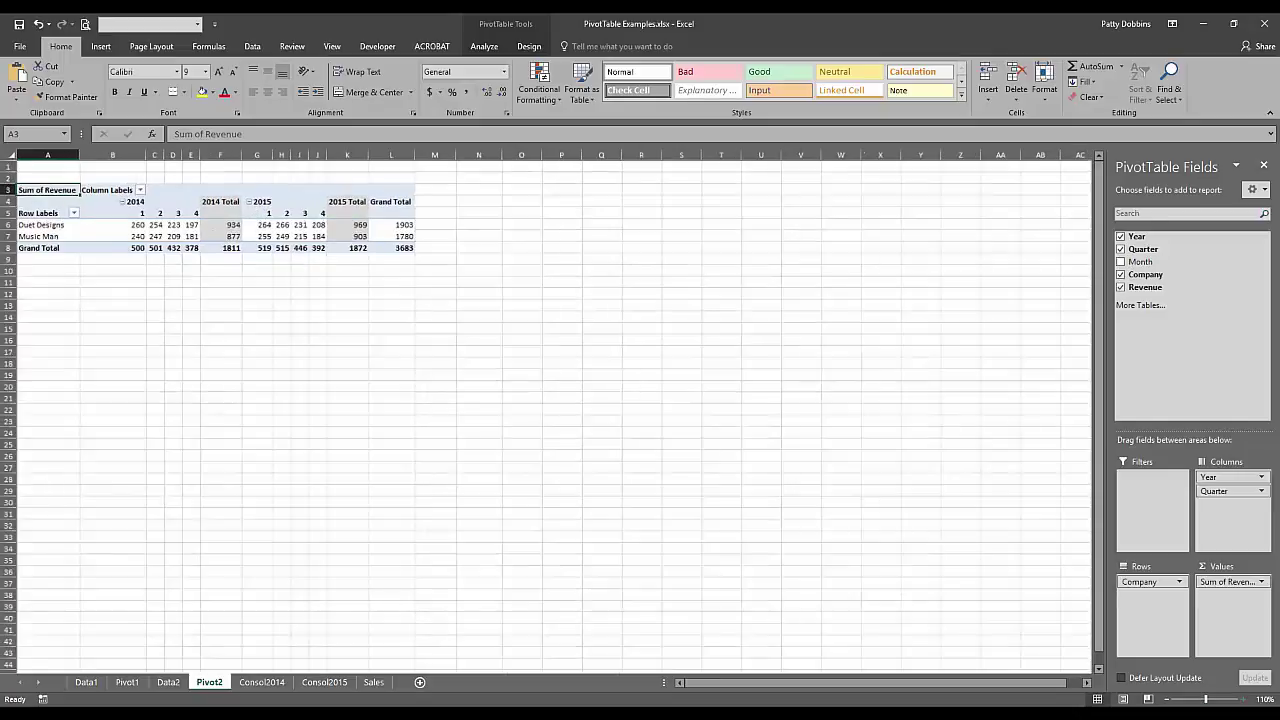
left_click(1243, 699)
left_click(1243, 699)
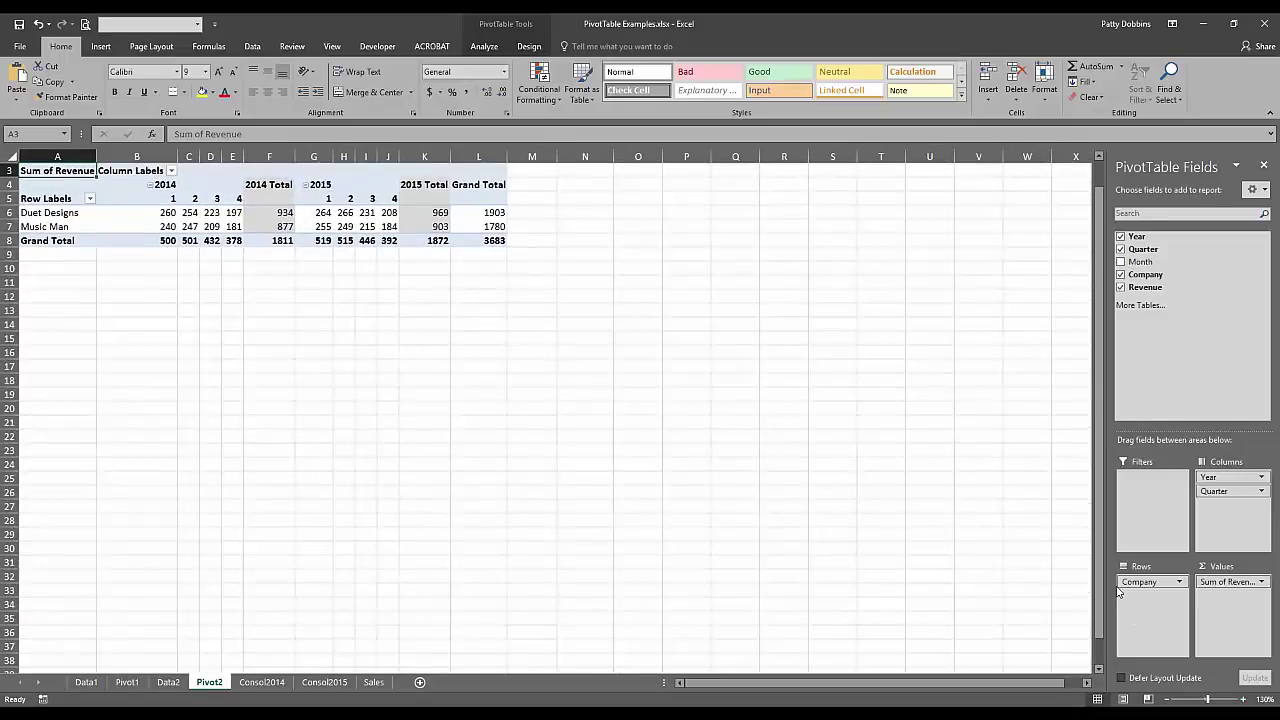
scroll(133, 214, "up", 1)
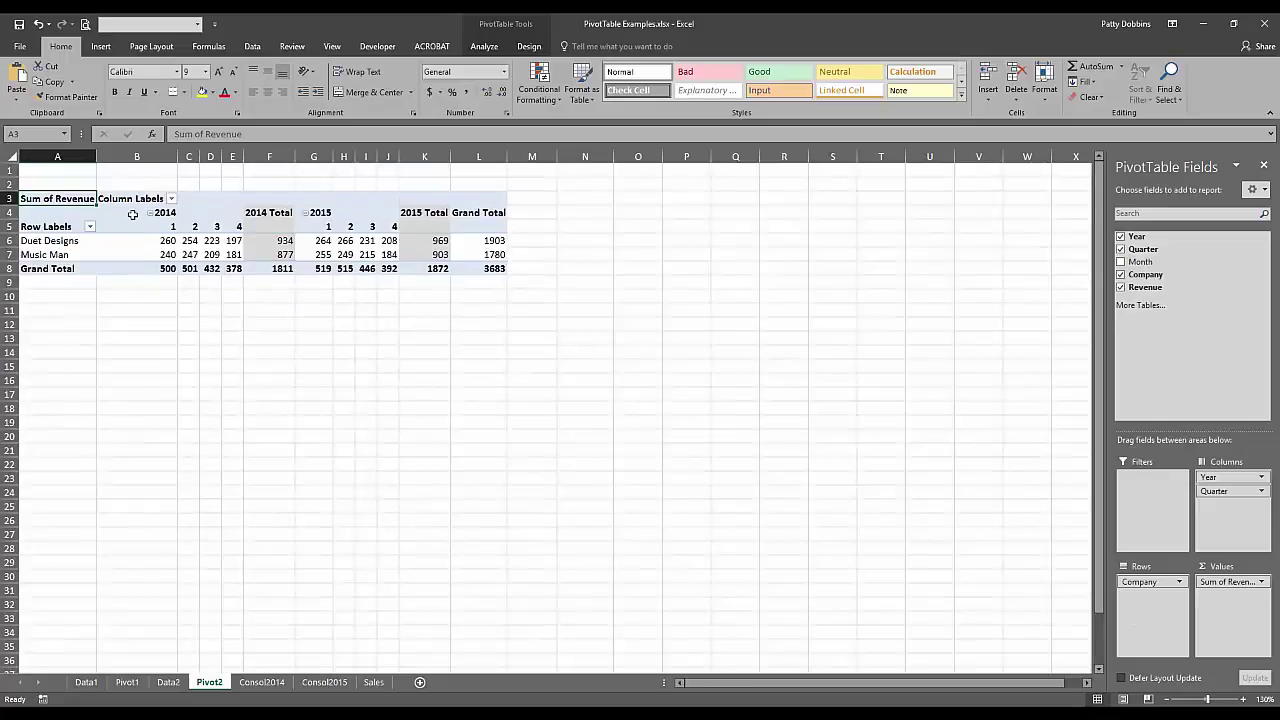
left_click(329, 350)
left_click(305, 240)
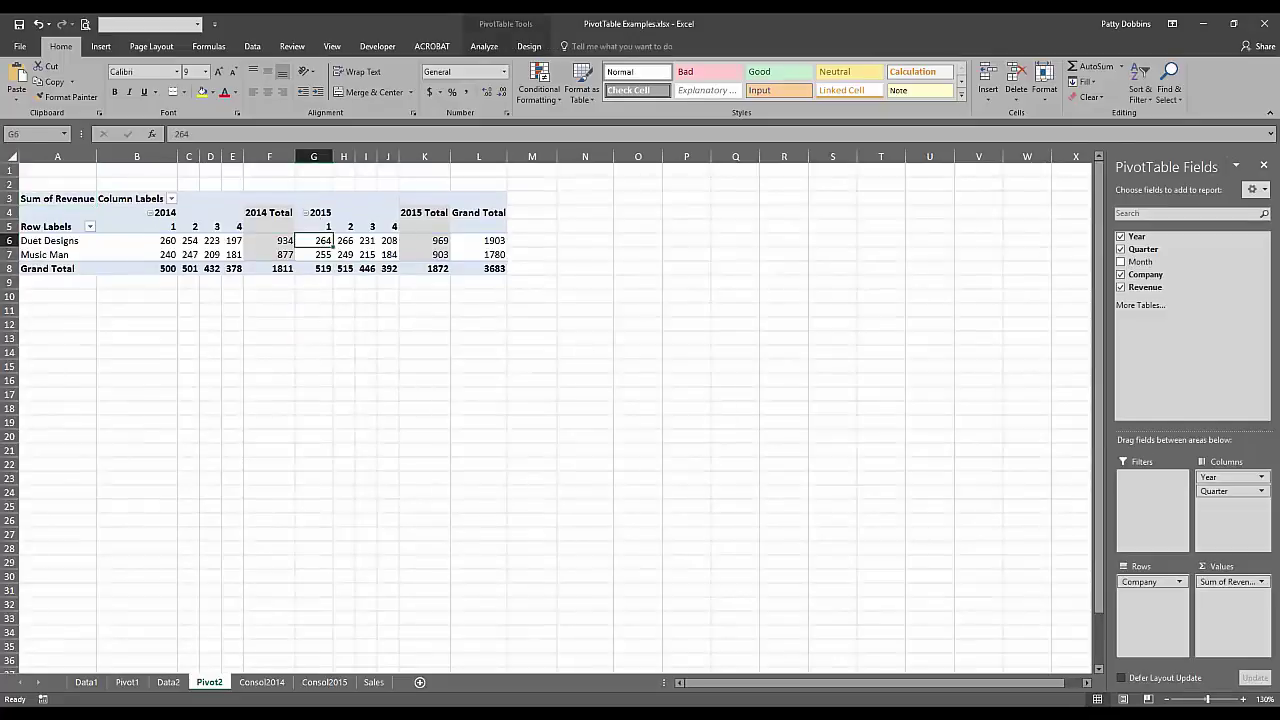
left_click(307, 214)
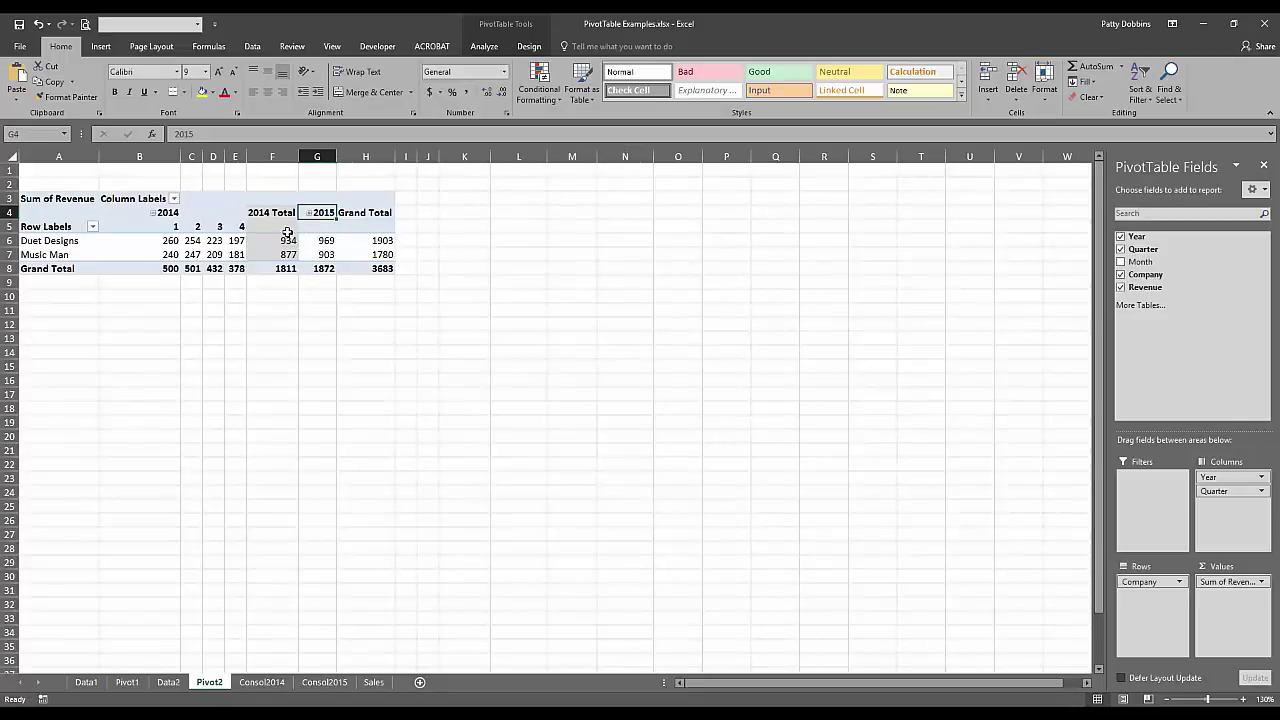
left_click(153, 214)
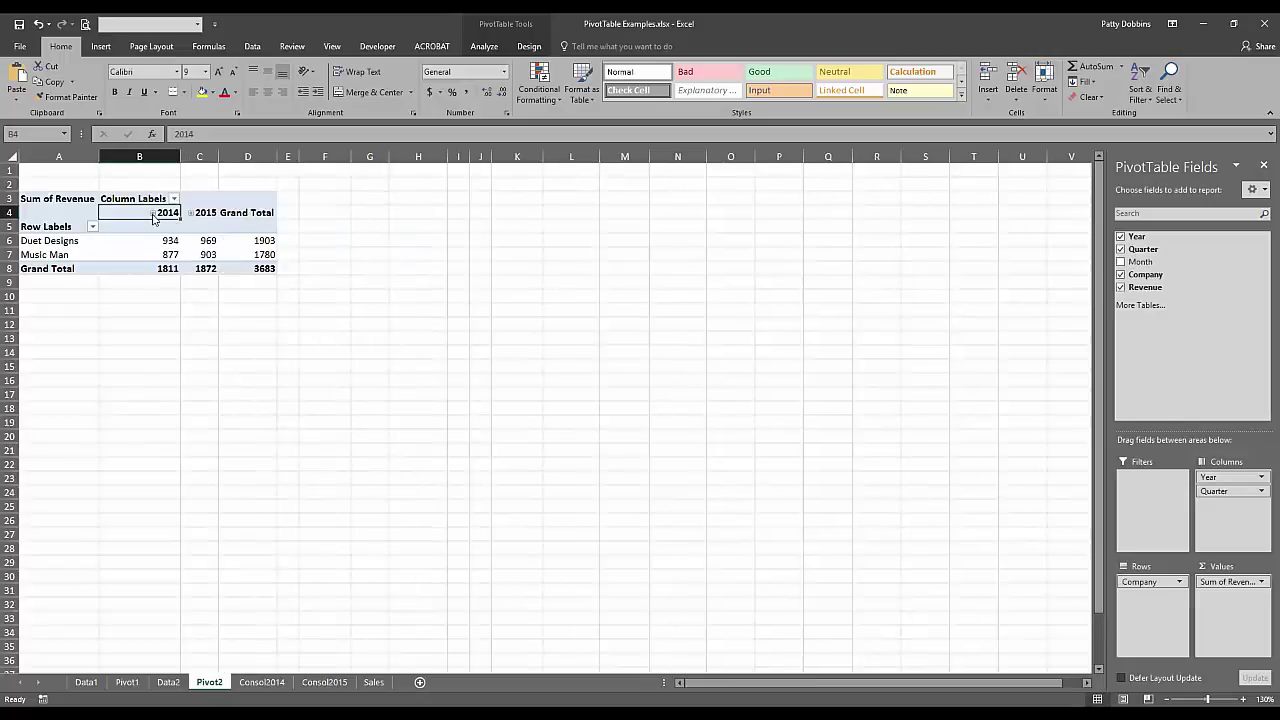
left_click(153, 214)
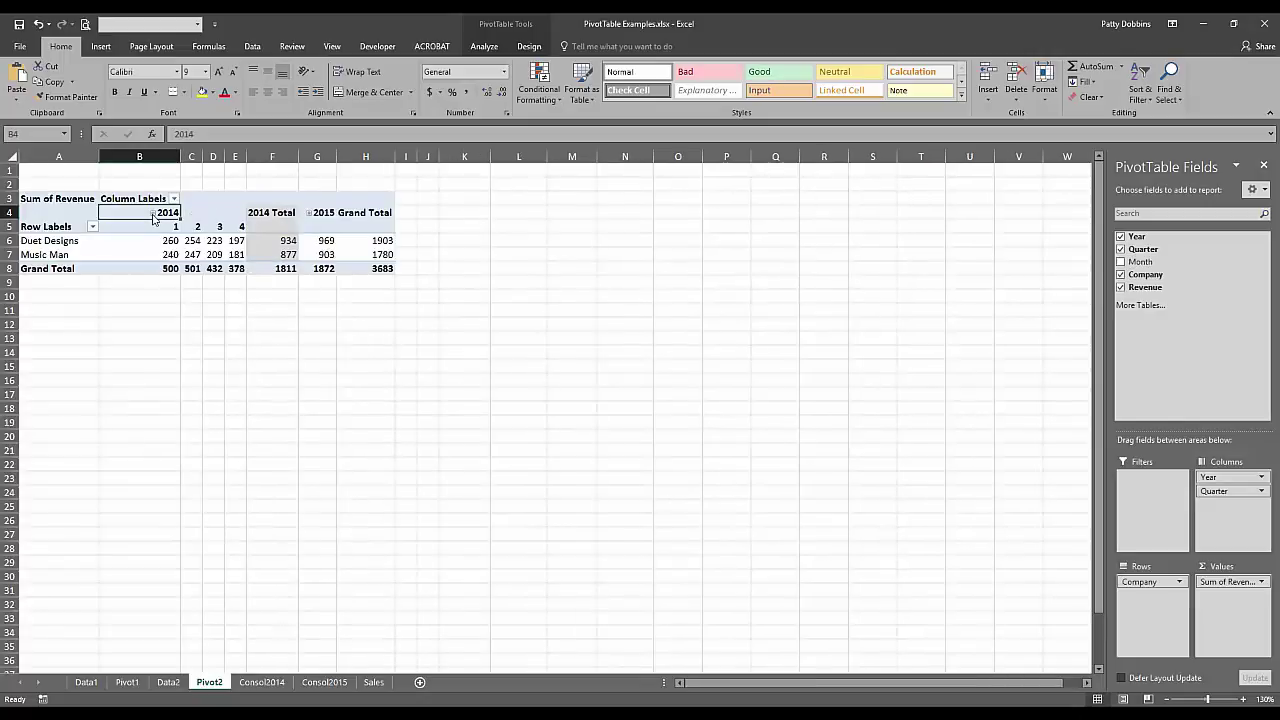
left_click(309, 213)
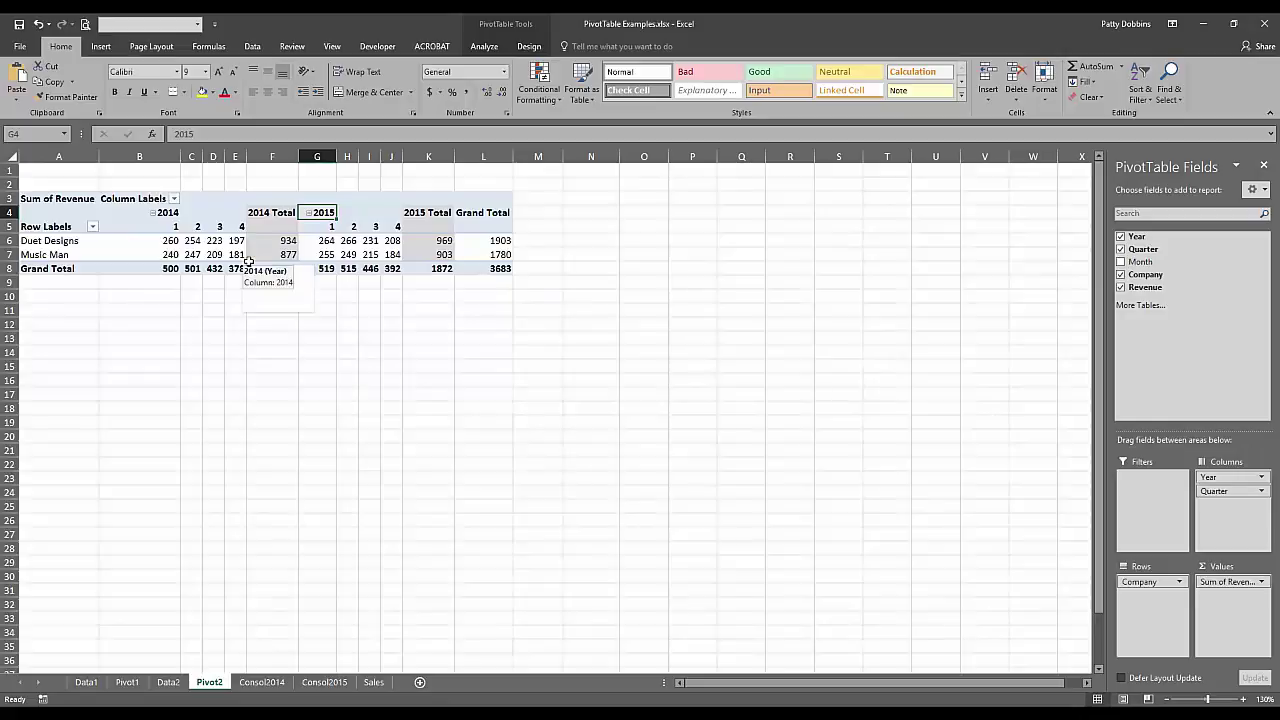
- Collapse the 2014 quarters in the PivotTable and check the source records on Data2
left_click(153, 213)
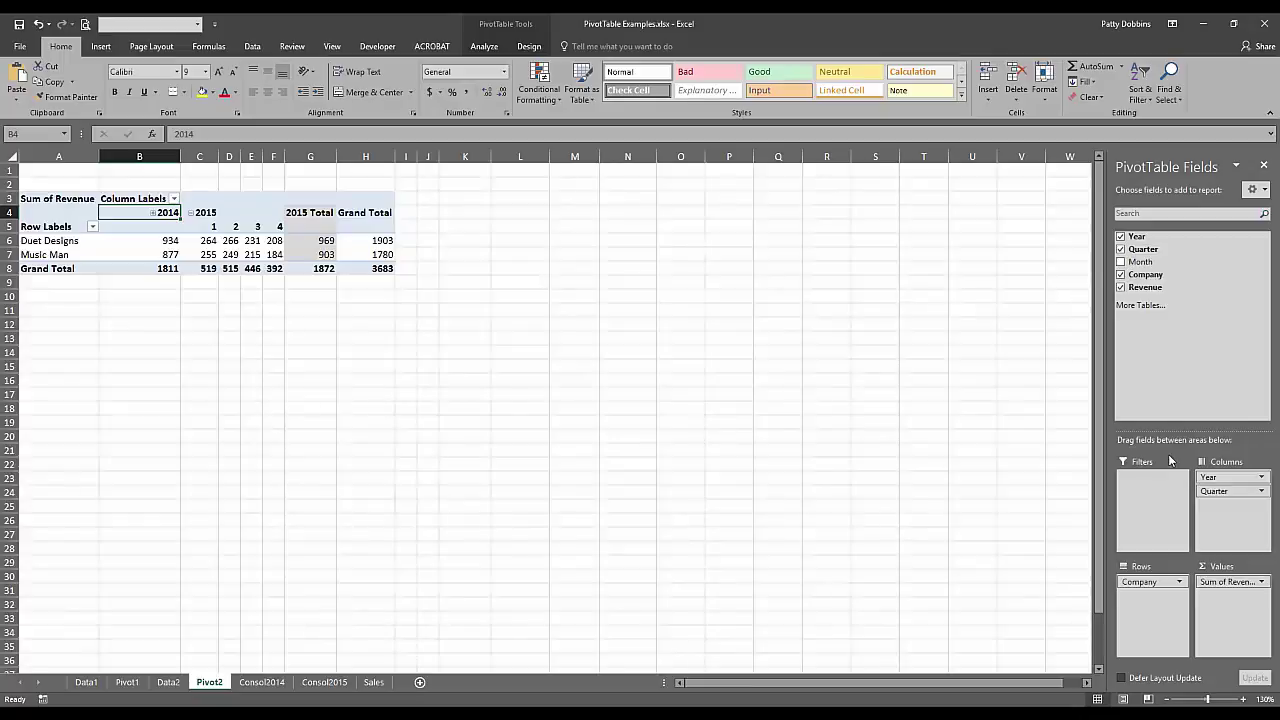
left_click(170, 684)
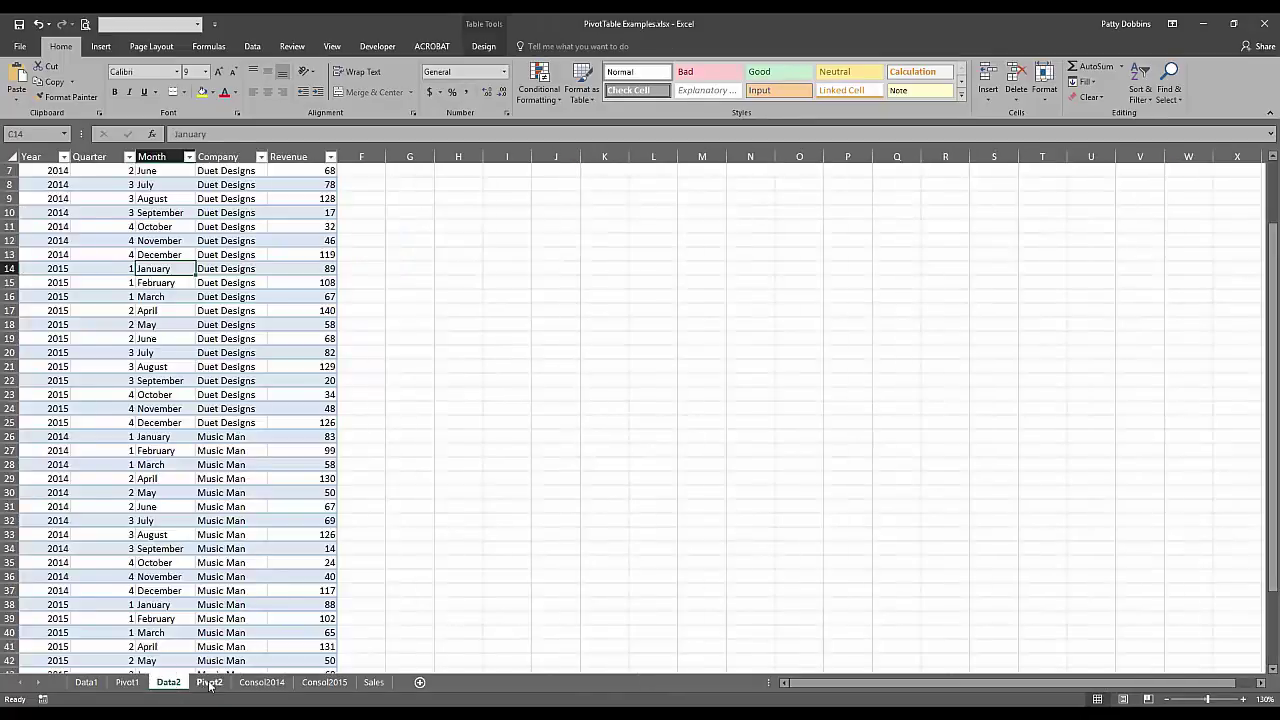
left_click(209, 684)
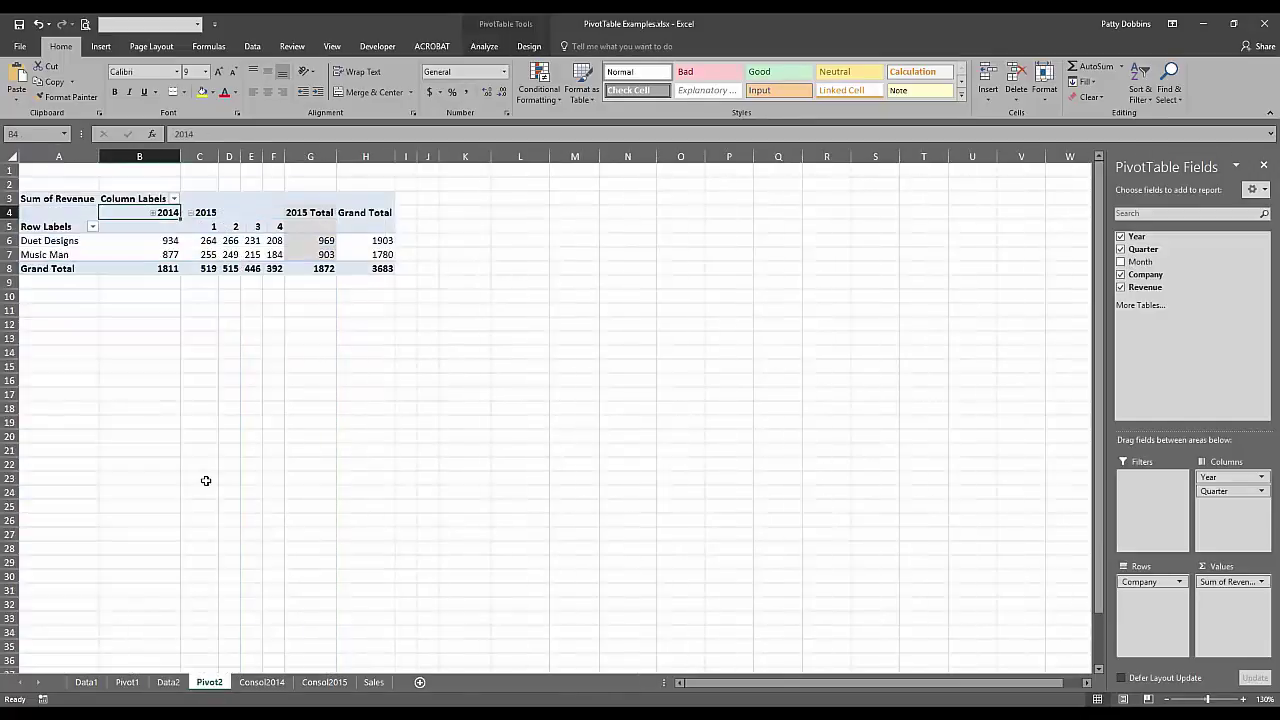
- Start a new PivotTable at cell E17 of Pivot2 using an external data source, and open the existing connections
left_click(244, 399)
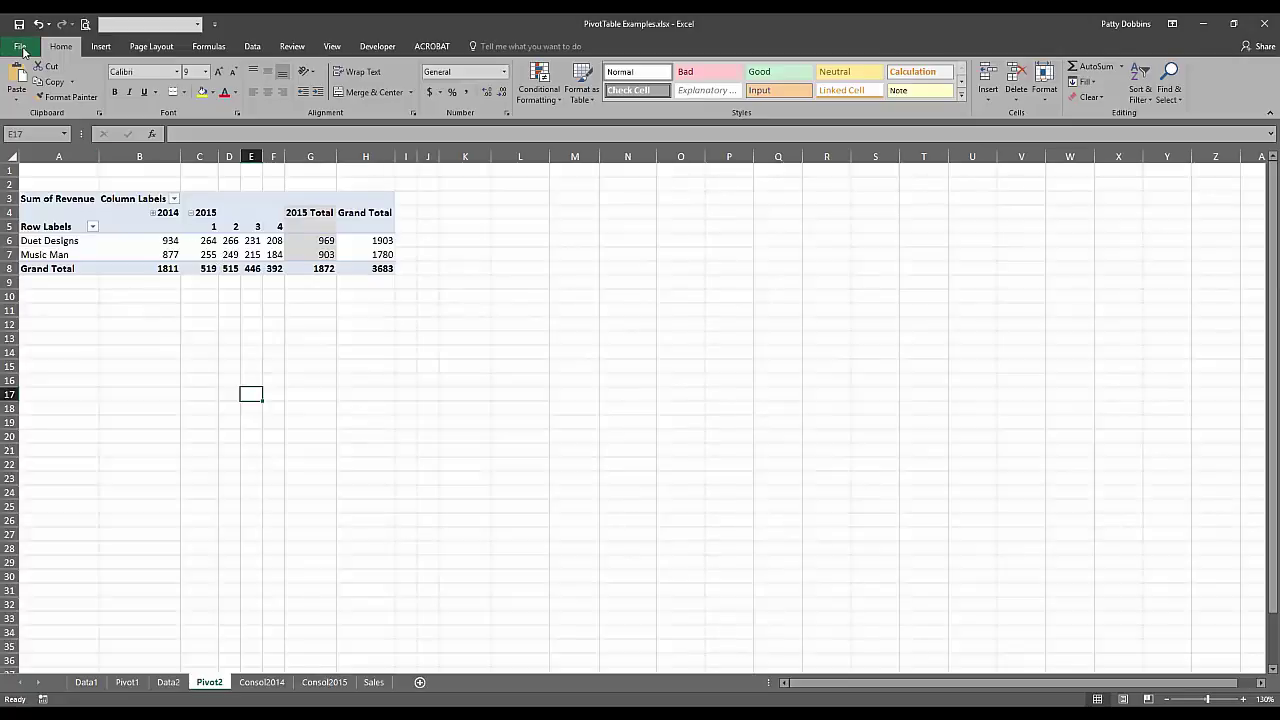
left_click(99, 47)
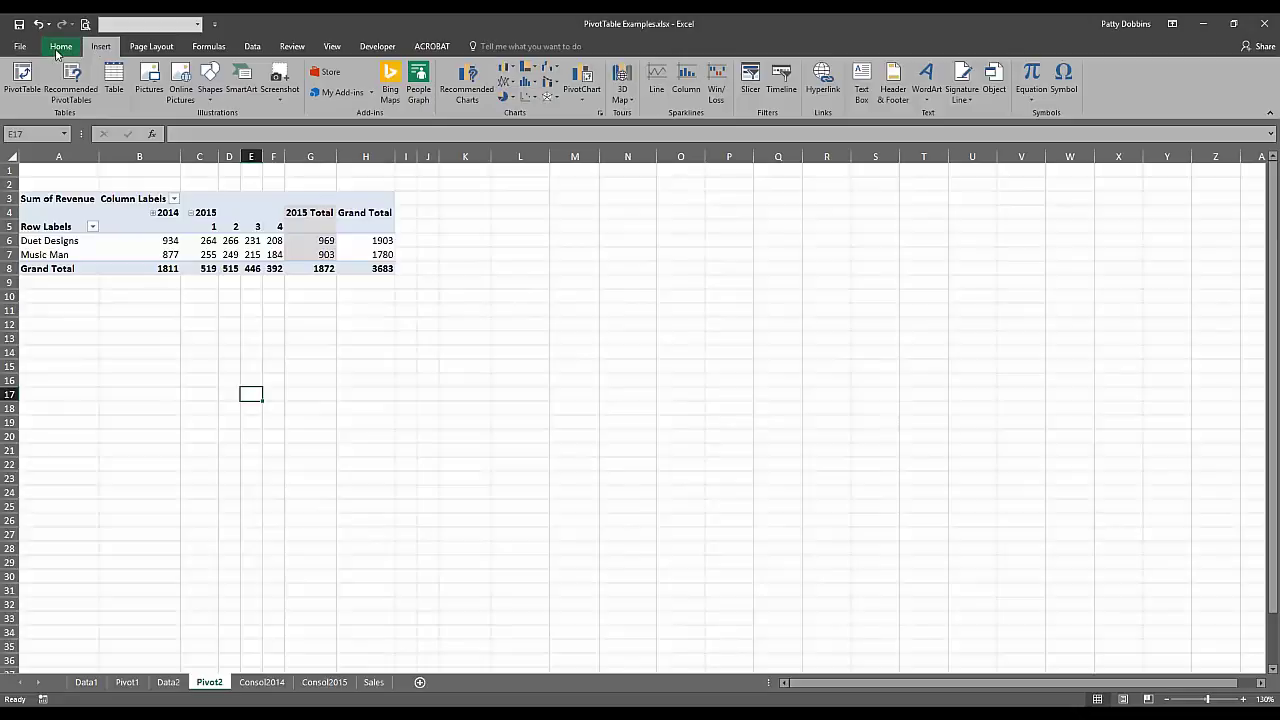
left_click(23, 75)
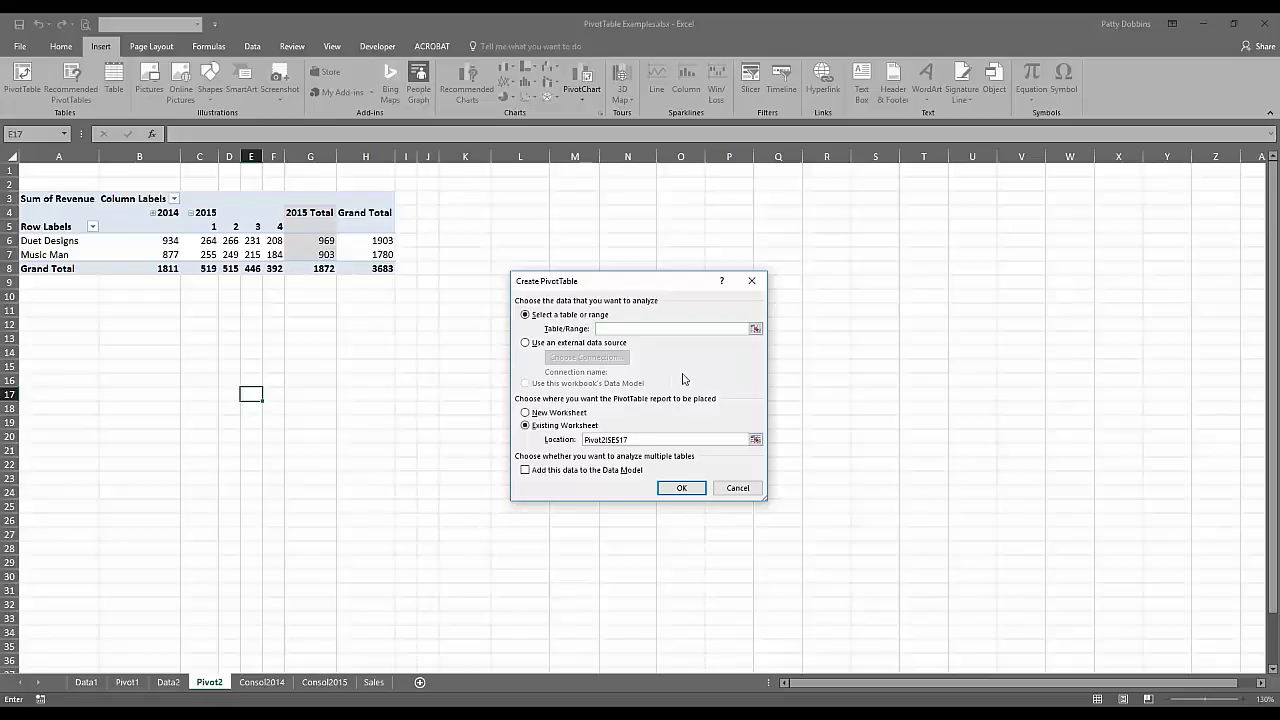
left_click(525, 344)
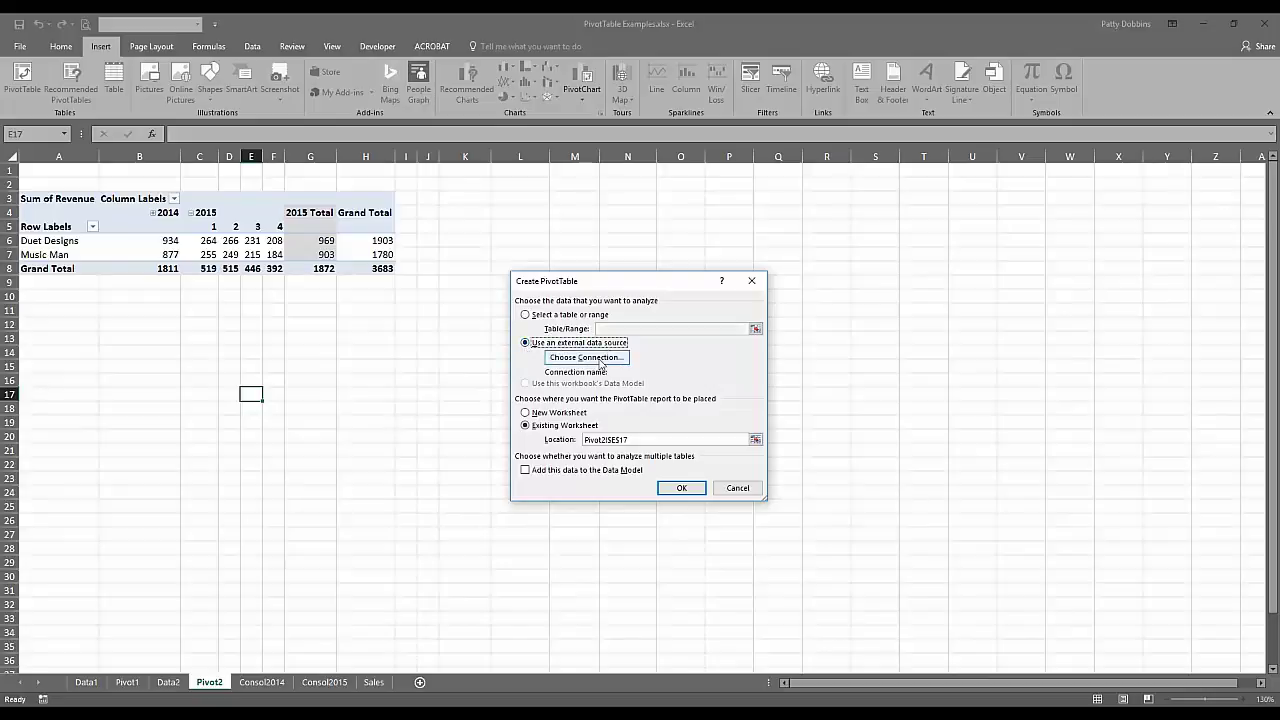
left_click(601, 364)
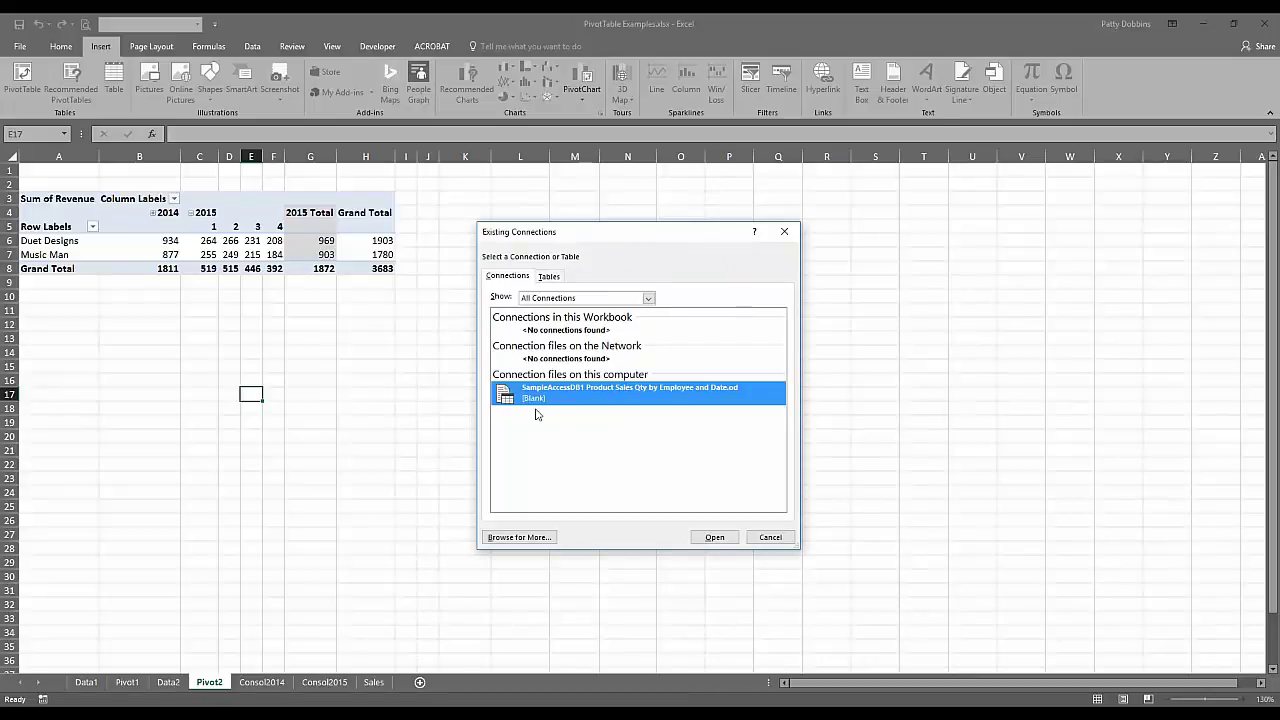
- Choose Inventory list1.xlsx from the PivotTable Examples folder on the Desktop as the external data source
left_click(505, 538)
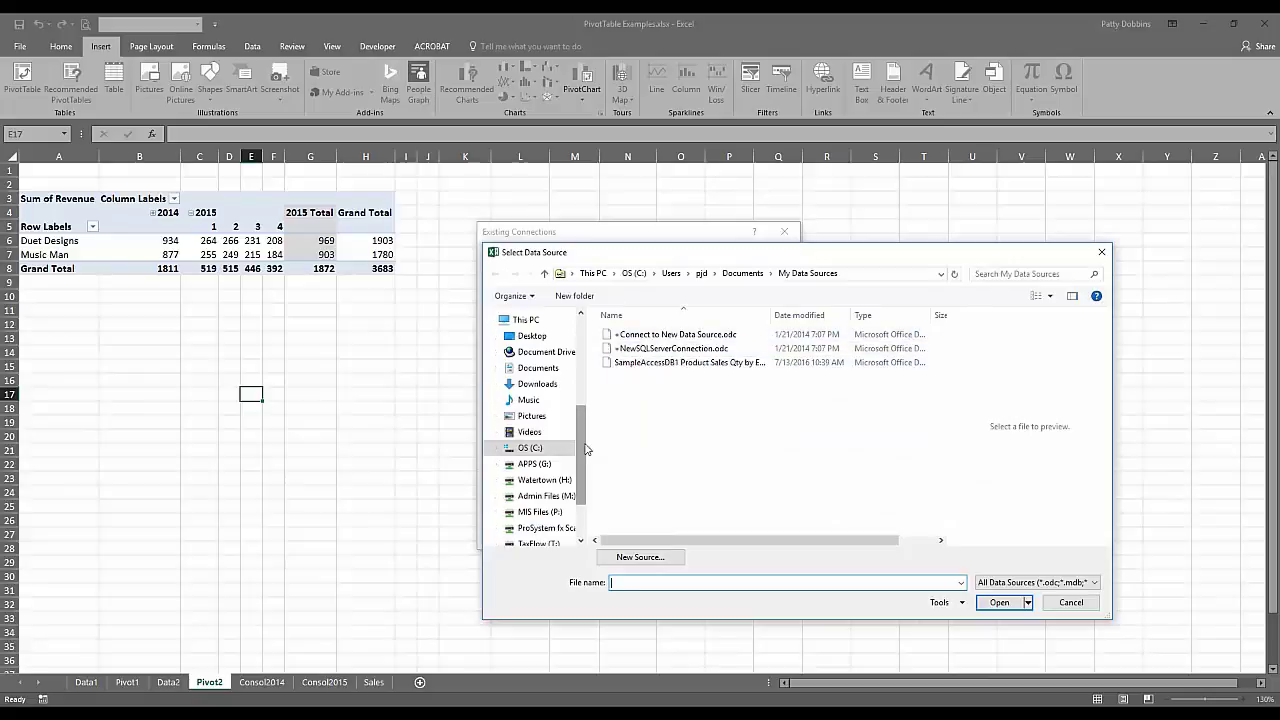
left_click_drag(586, 449, 584, 403)
left_click(532, 426)
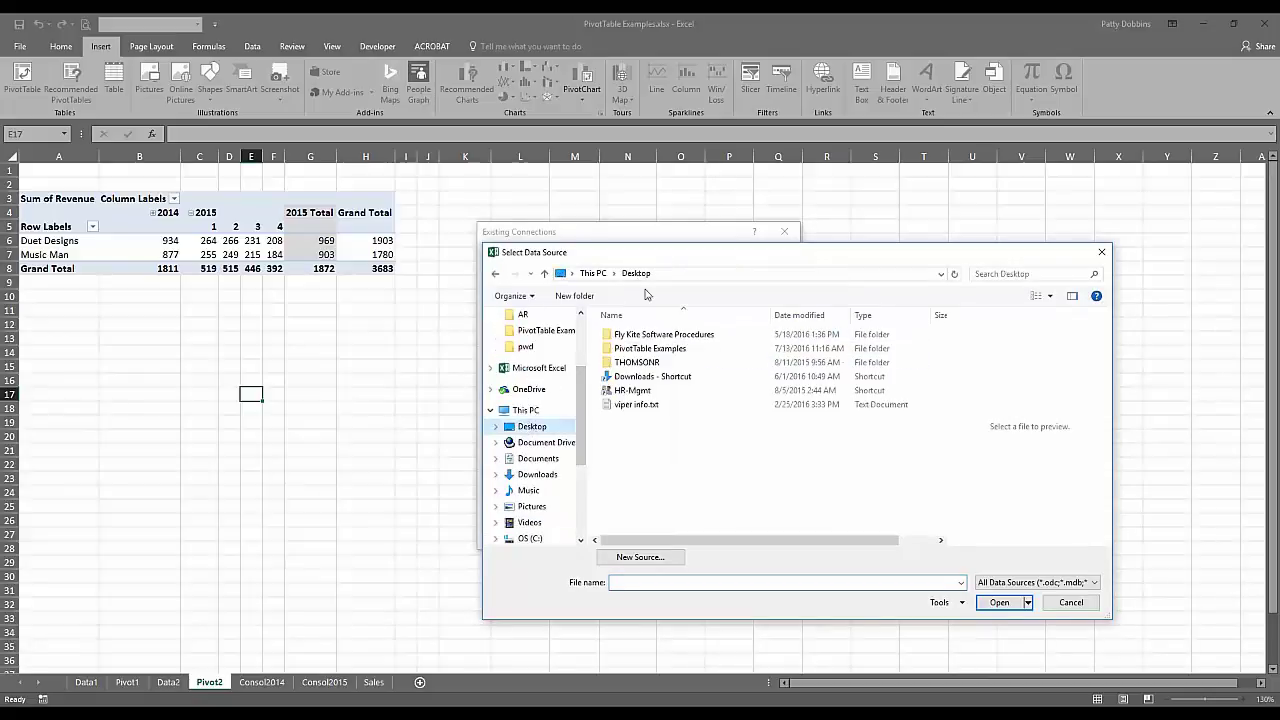
double_click(645, 348)
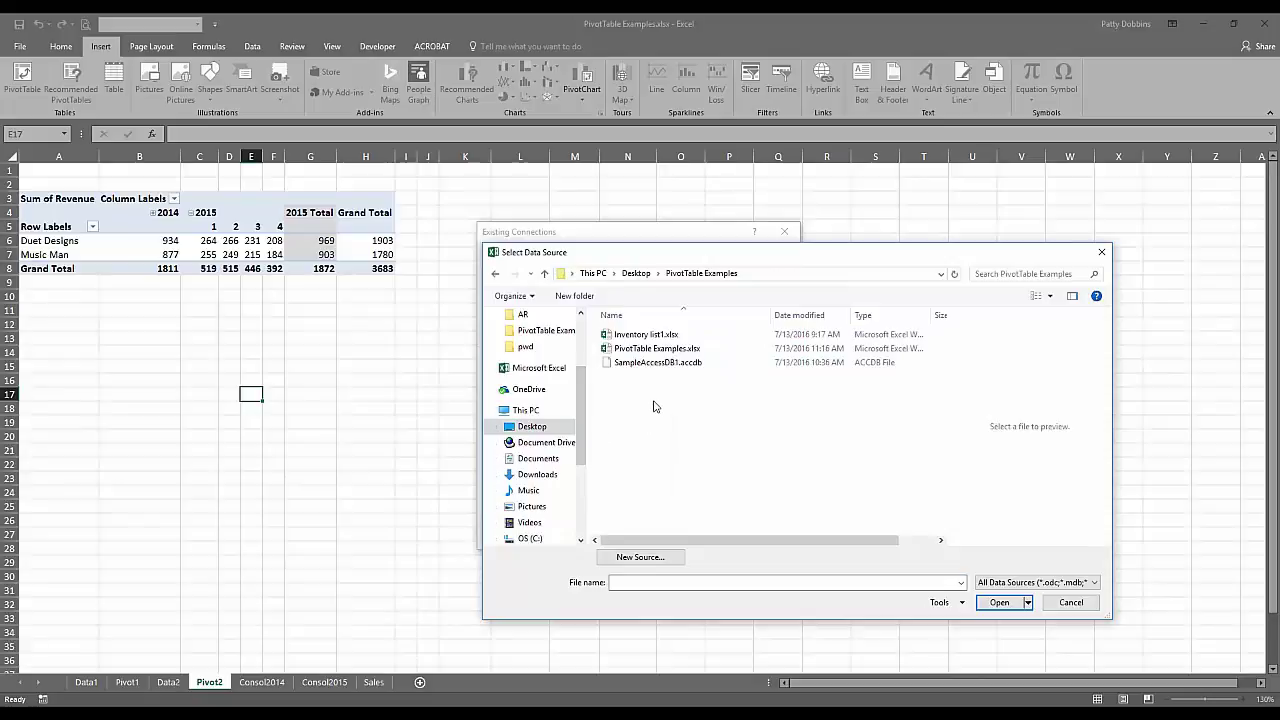
left_click(637, 338)
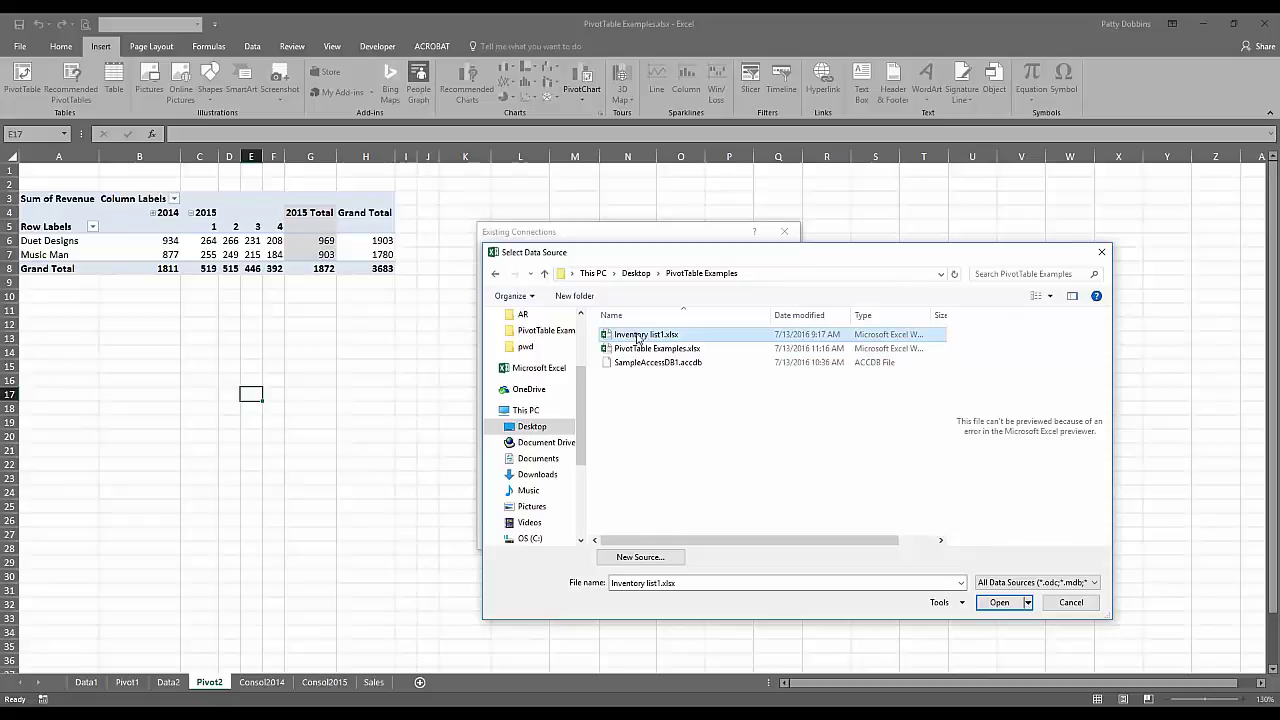
left_click(999, 602)
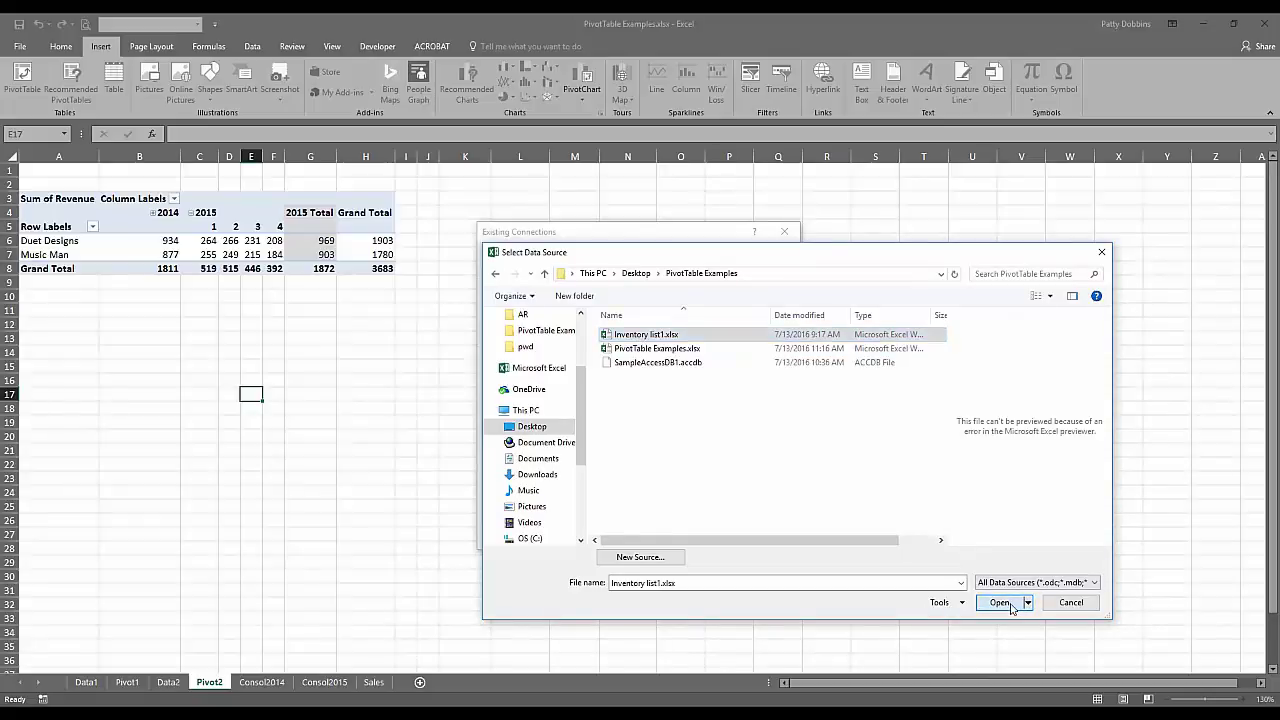
- Use the 'Inventory List$' table with column headers in its first row and create the PivotTable on the existing worksheet at Pivot2 E17
left_click_drag(1006, 565, 870, 278)
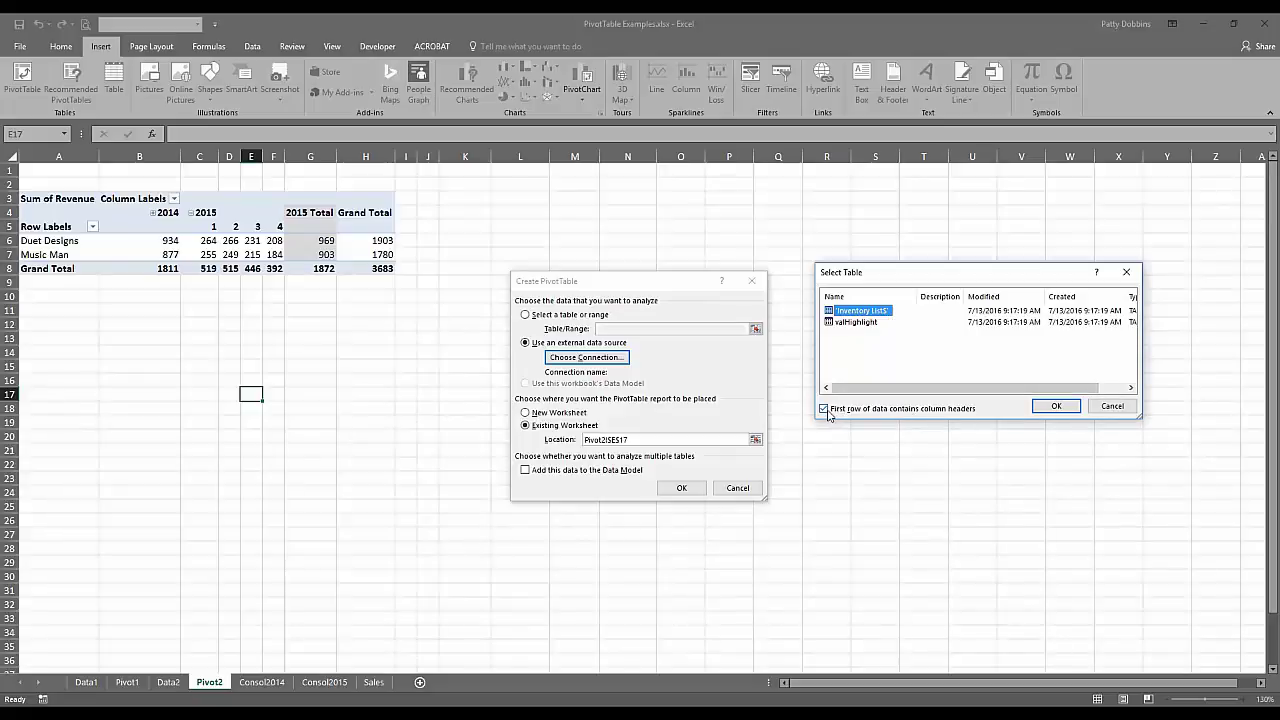
left_click(1057, 408)
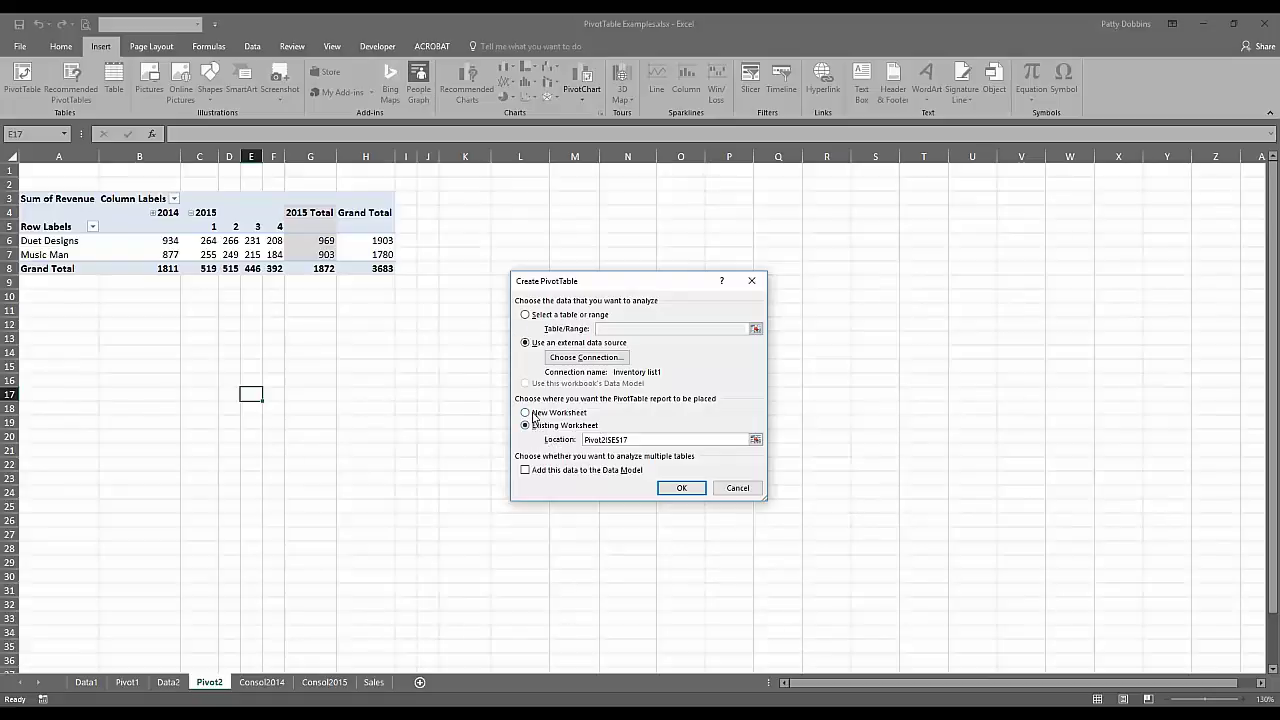
left_click(679, 488)
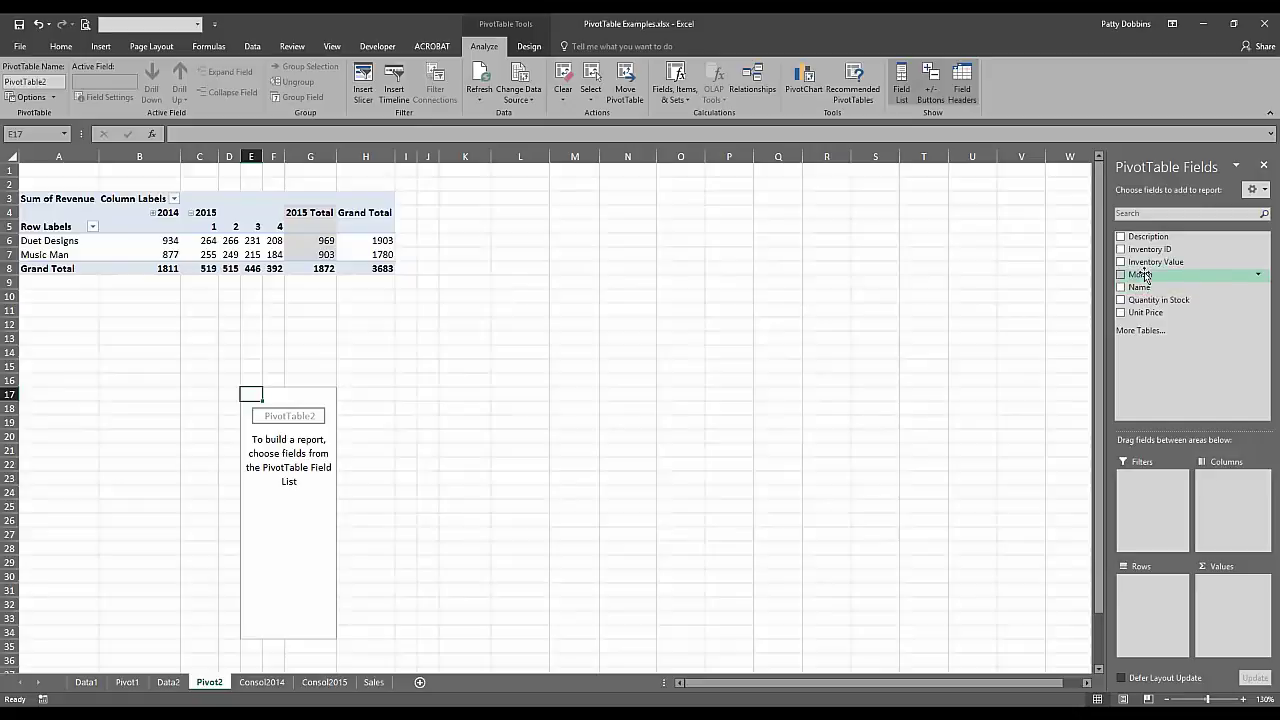
- Lay out the inventory PivotTable with Month as columns, Inventory ID as rows and the sum of Inventory Value as values
left_click_drag(1145, 277, 1230, 480)
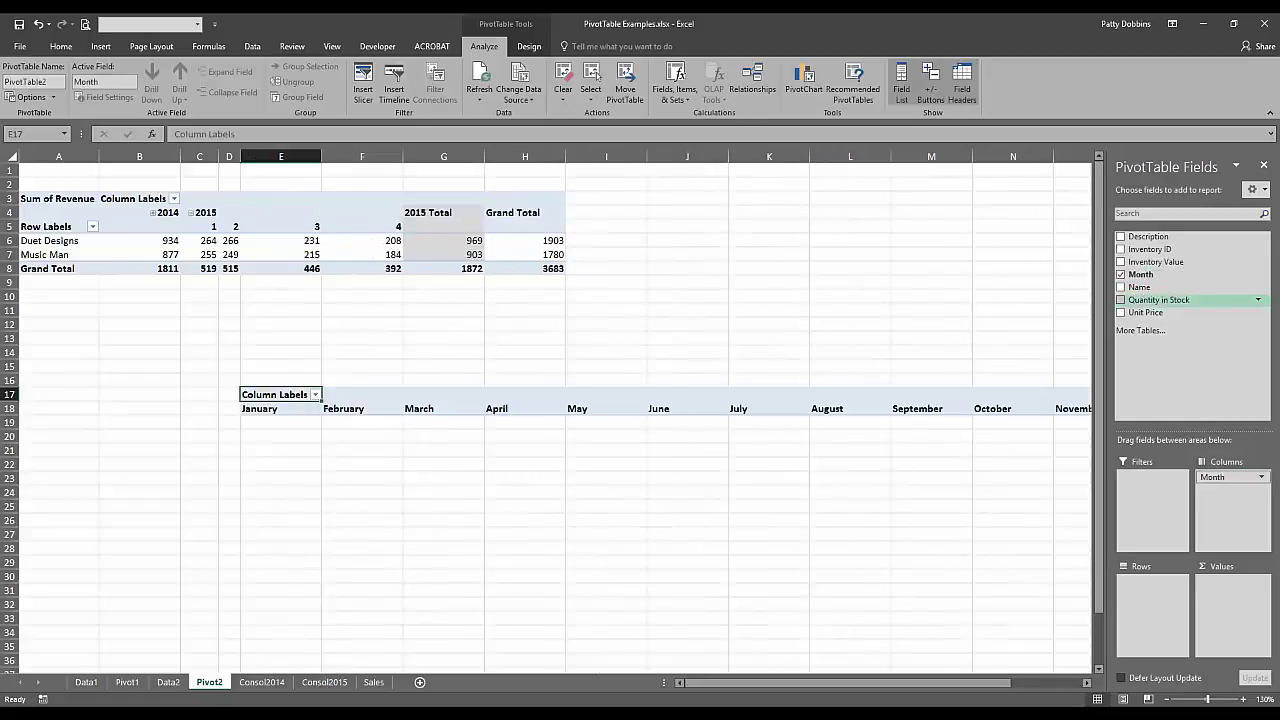
left_click(1220, 478)
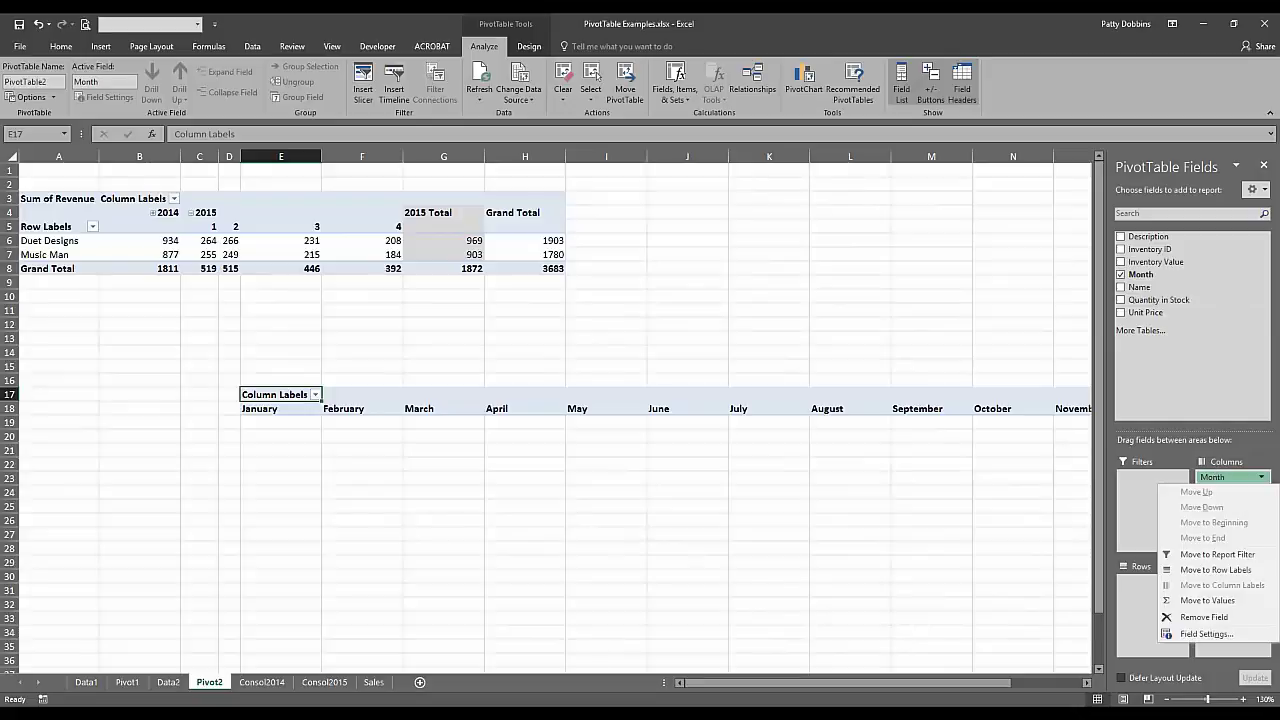
left_click(1204, 378)
left_click_drag(1141, 287, 1145, 590)
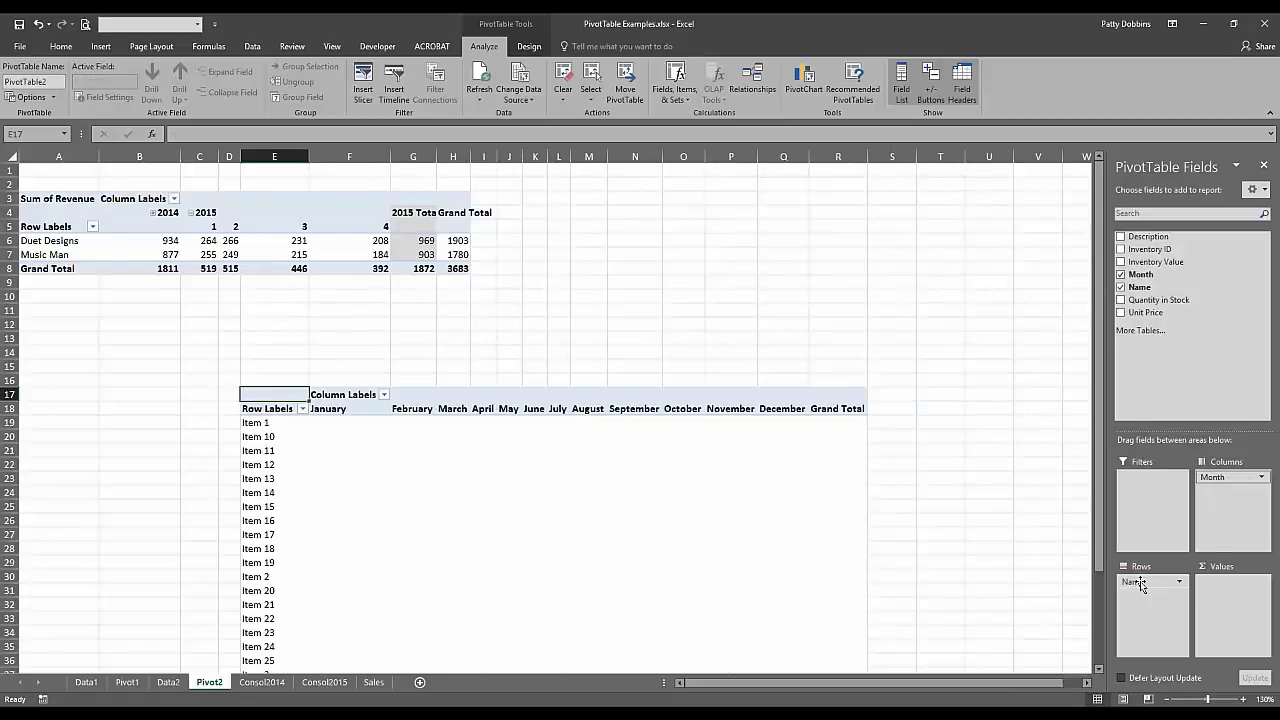
left_click_drag(1140, 586, 1210, 374)
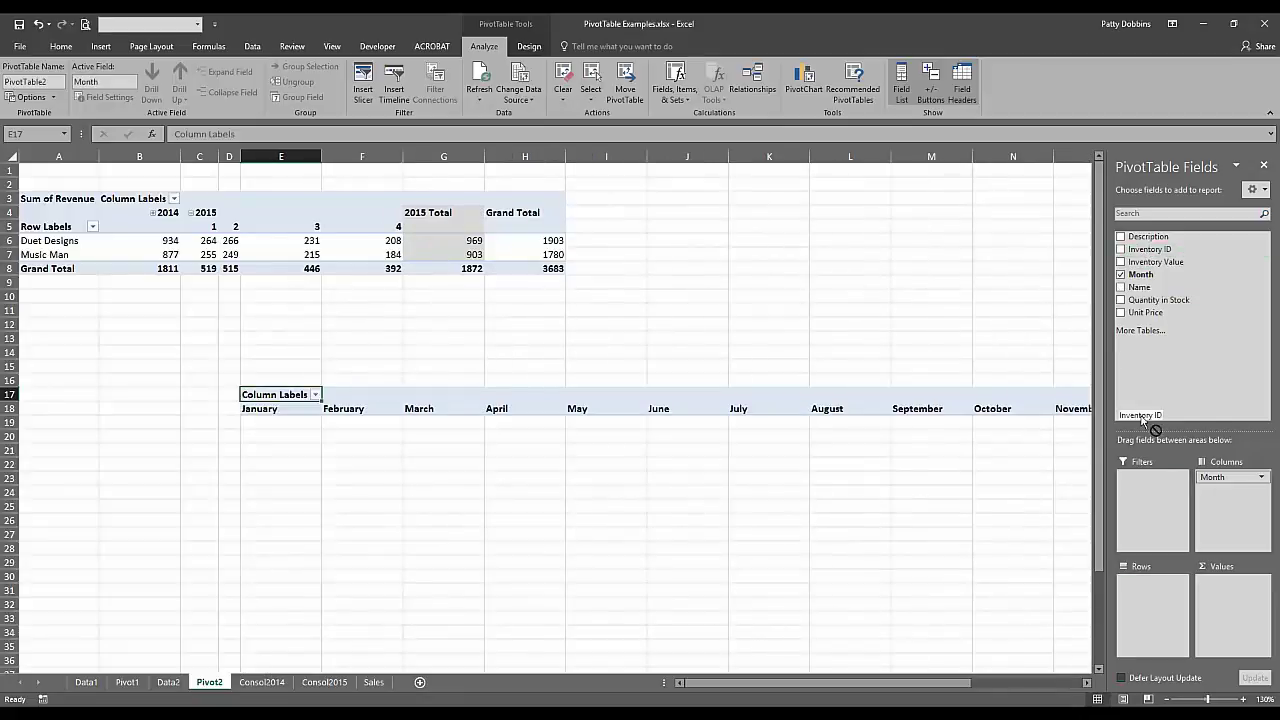
left_click_drag(1150, 249, 1143, 608)
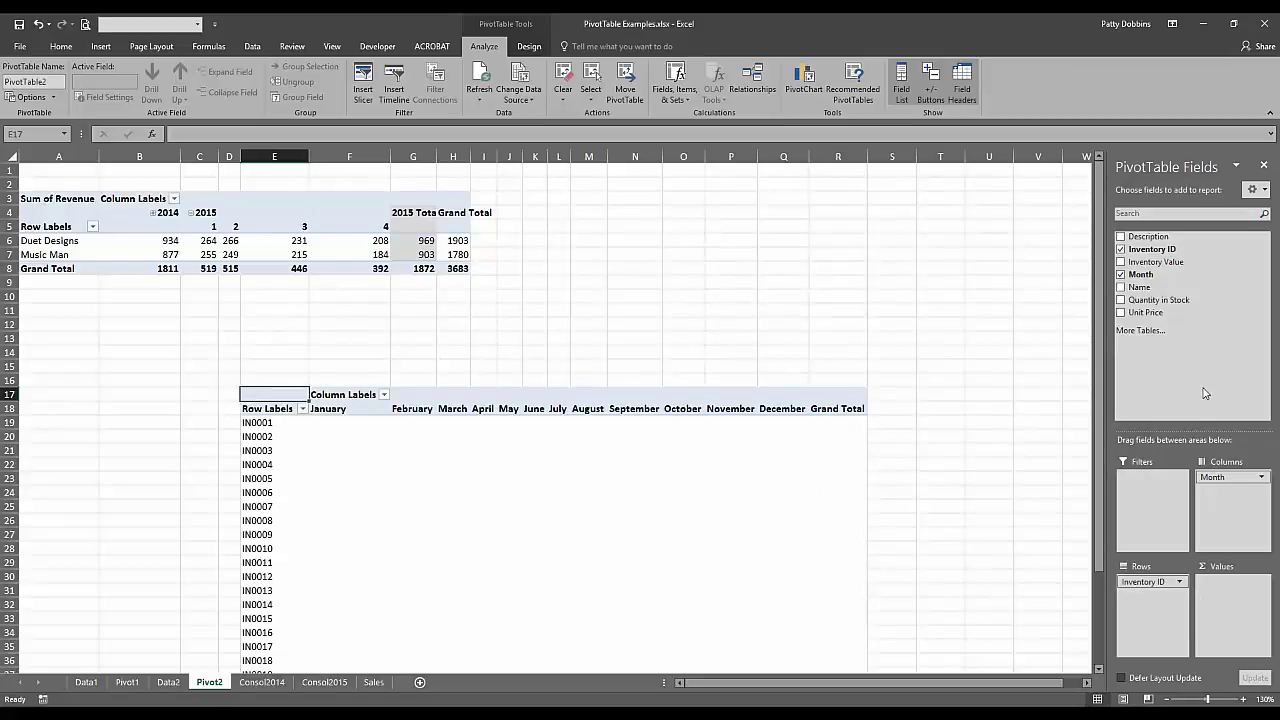
left_click_drag(1158, 261, 1231, 615)
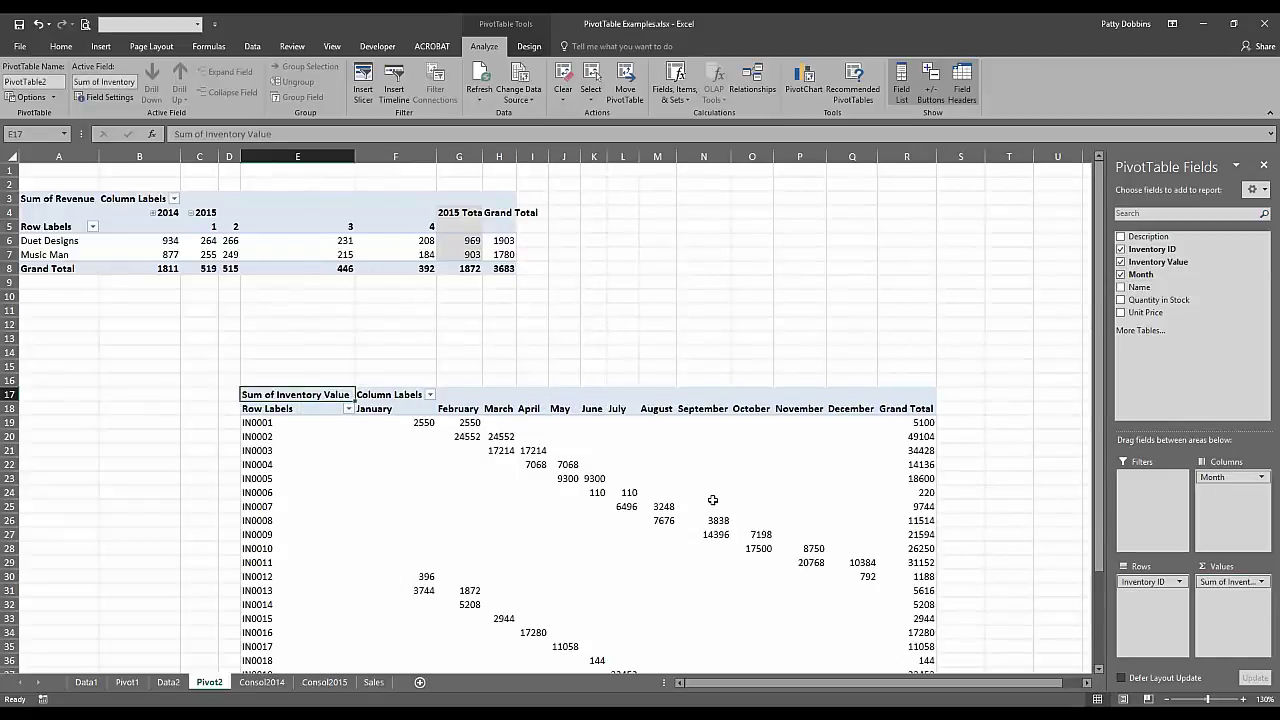
- Examine the inventory values by item ID and month in the new PivotTable, down to its grand total row
scroll(712, 500, "down", 3)
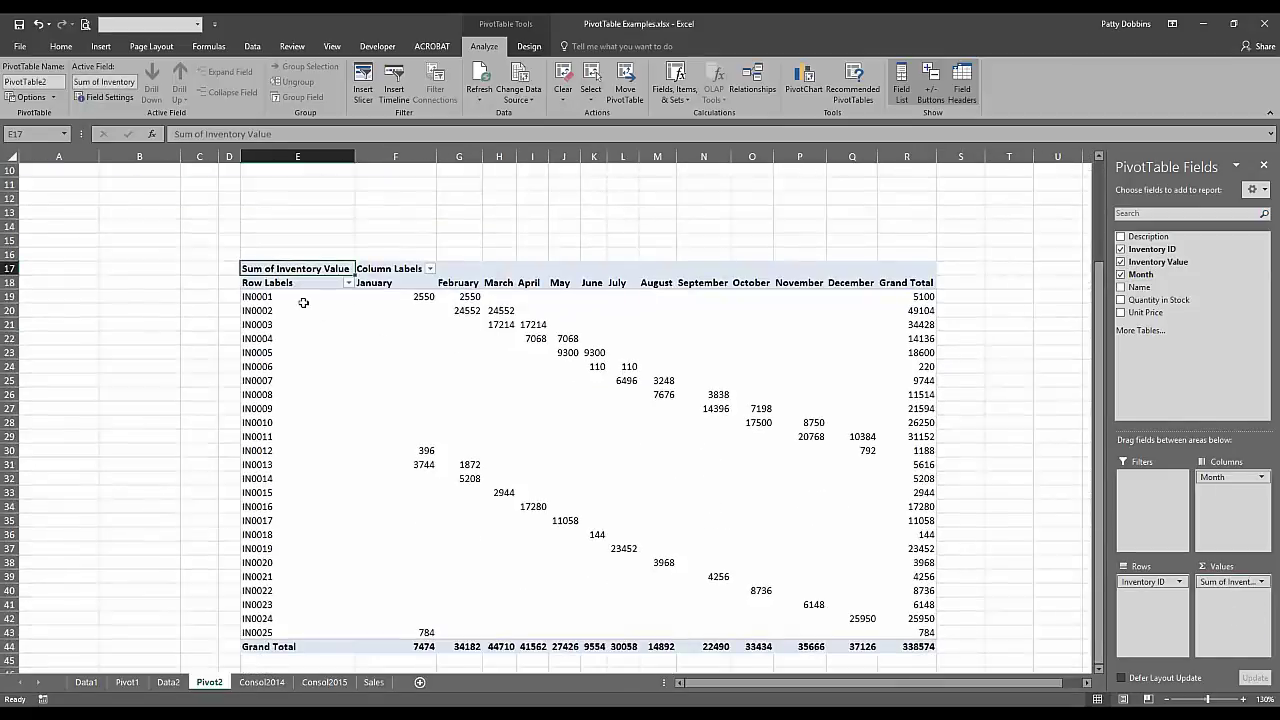
mouse_move(509, 351)
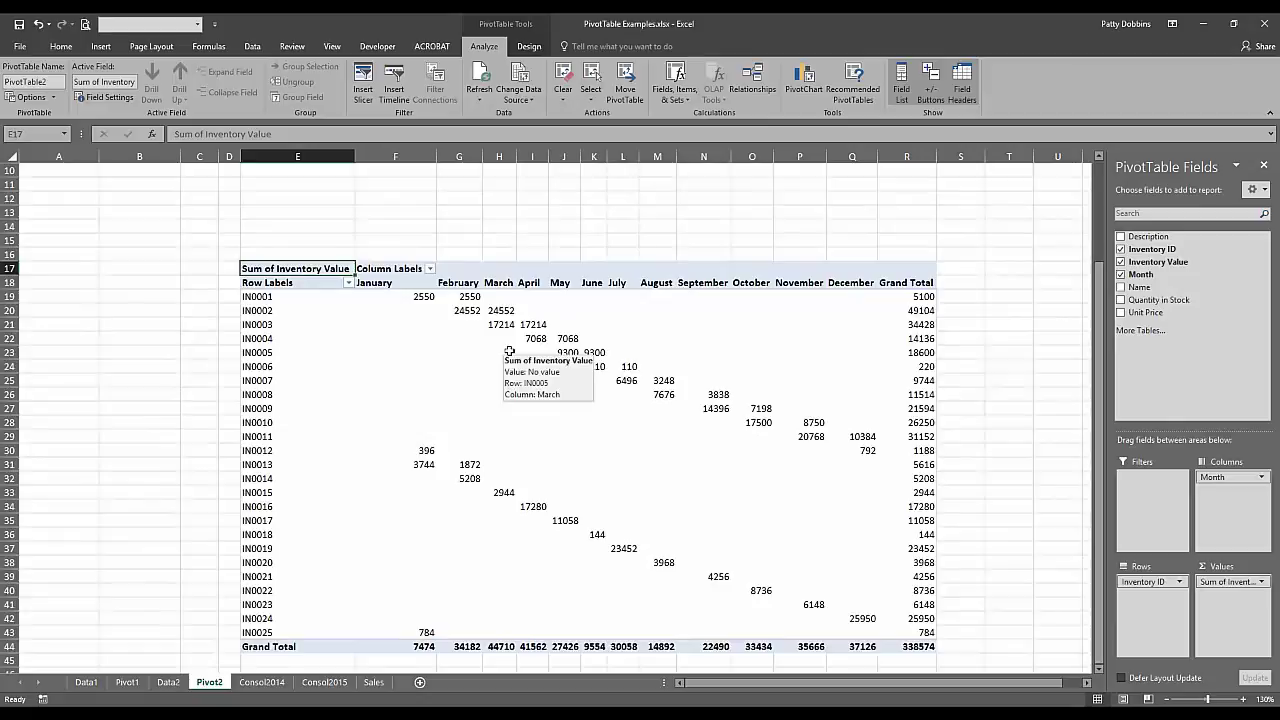
mouse_move(804, 553)
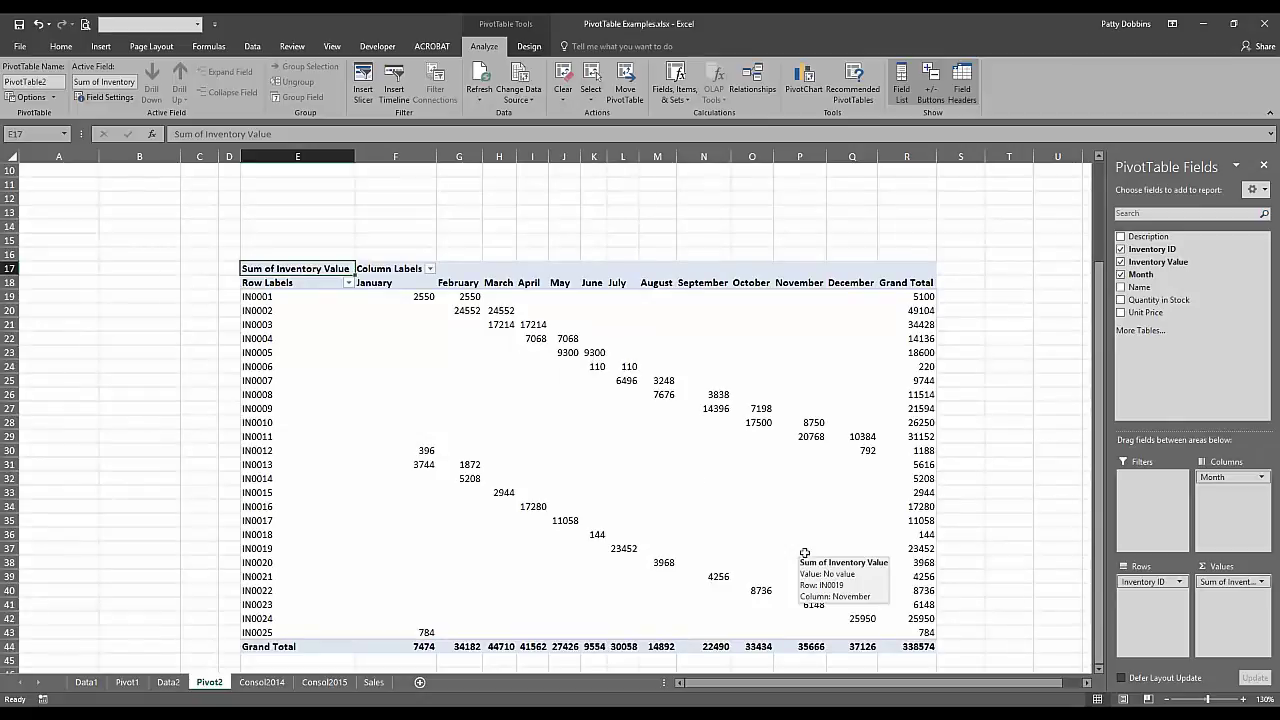
mouse_move(657, 495)
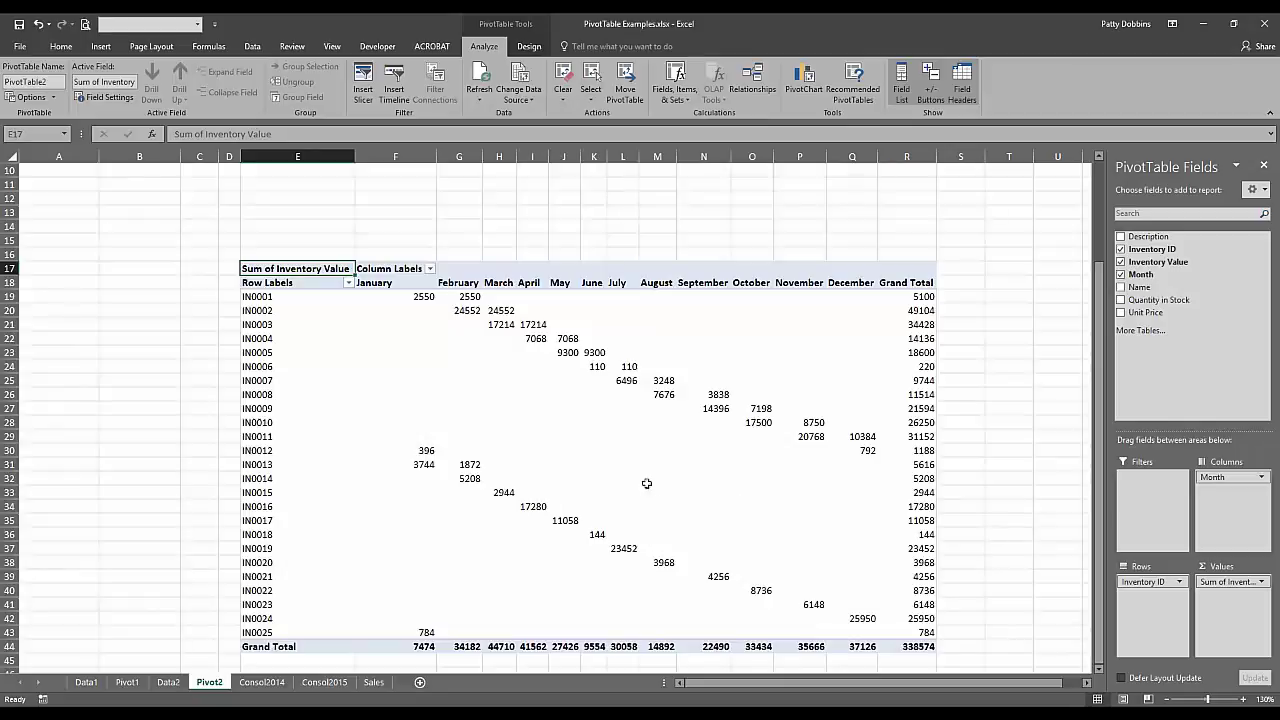
mouse_move(649, 472)
mouse_move(608, 476)
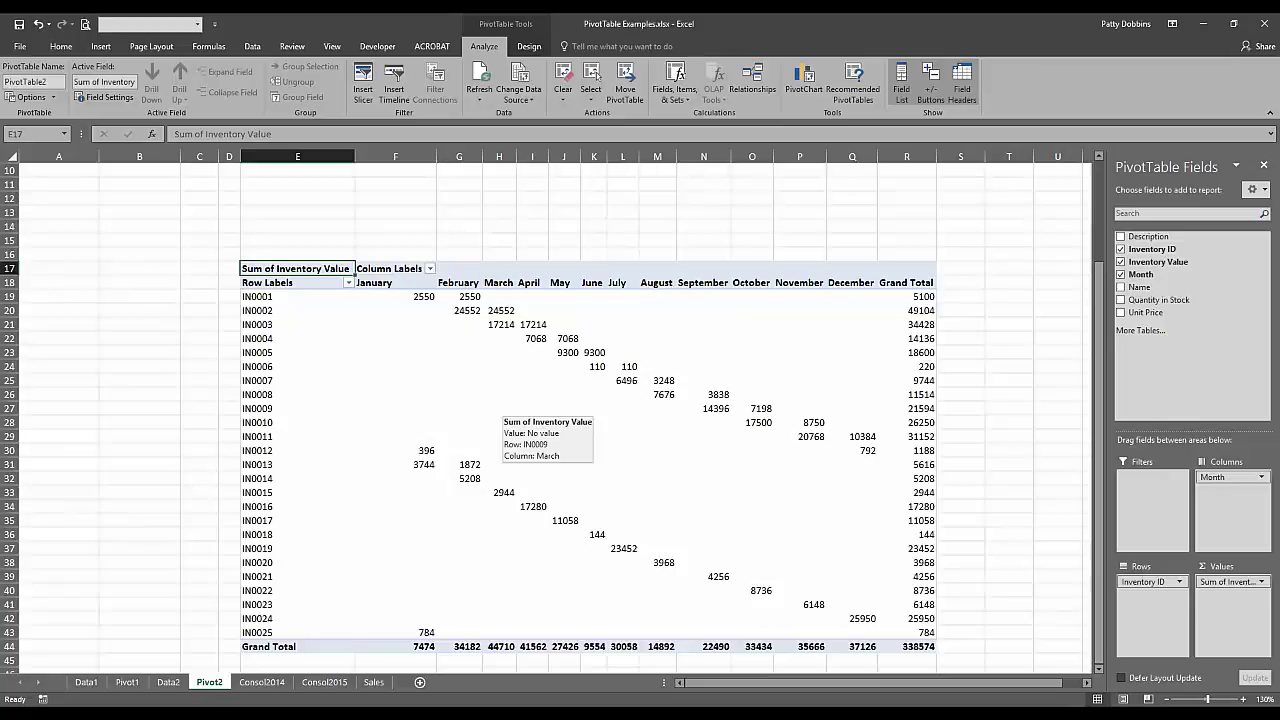
left_click(688, 562)
scroll(688, 562, "up", 3)
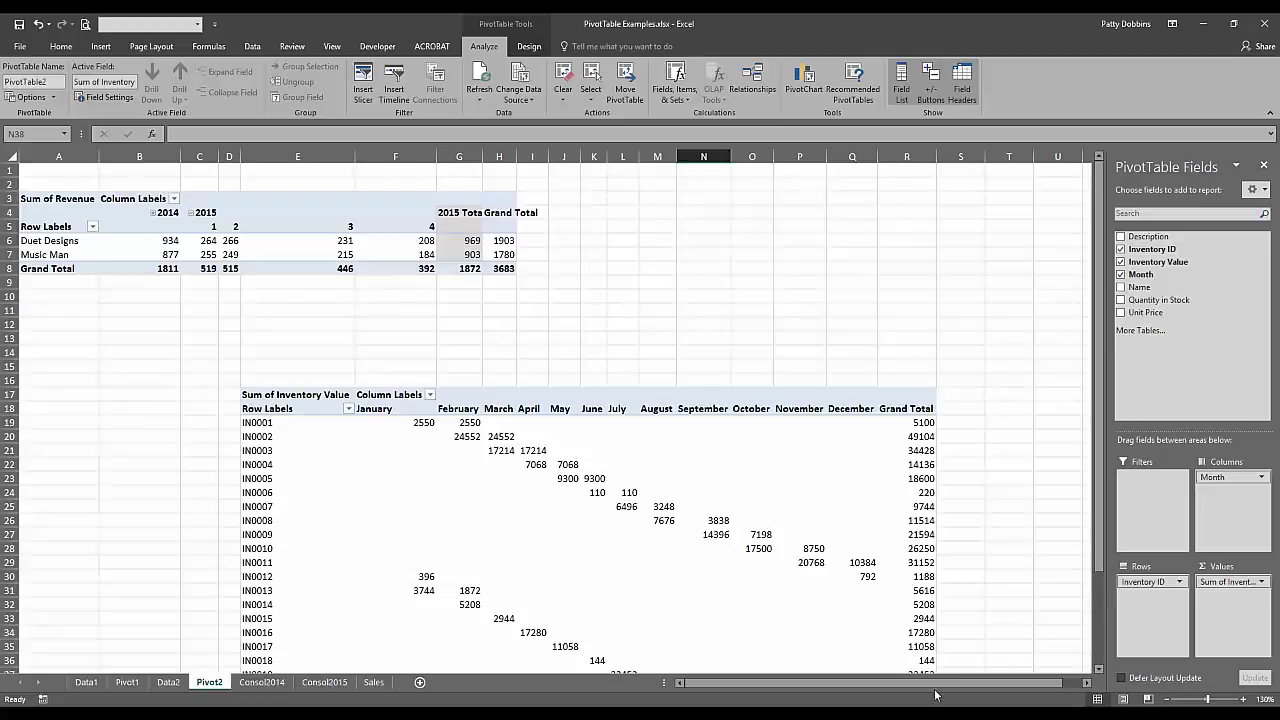
- Hide the inventory PivotTable's field list and show it again
left_click(1243, 700)
left_click(1243, 700)
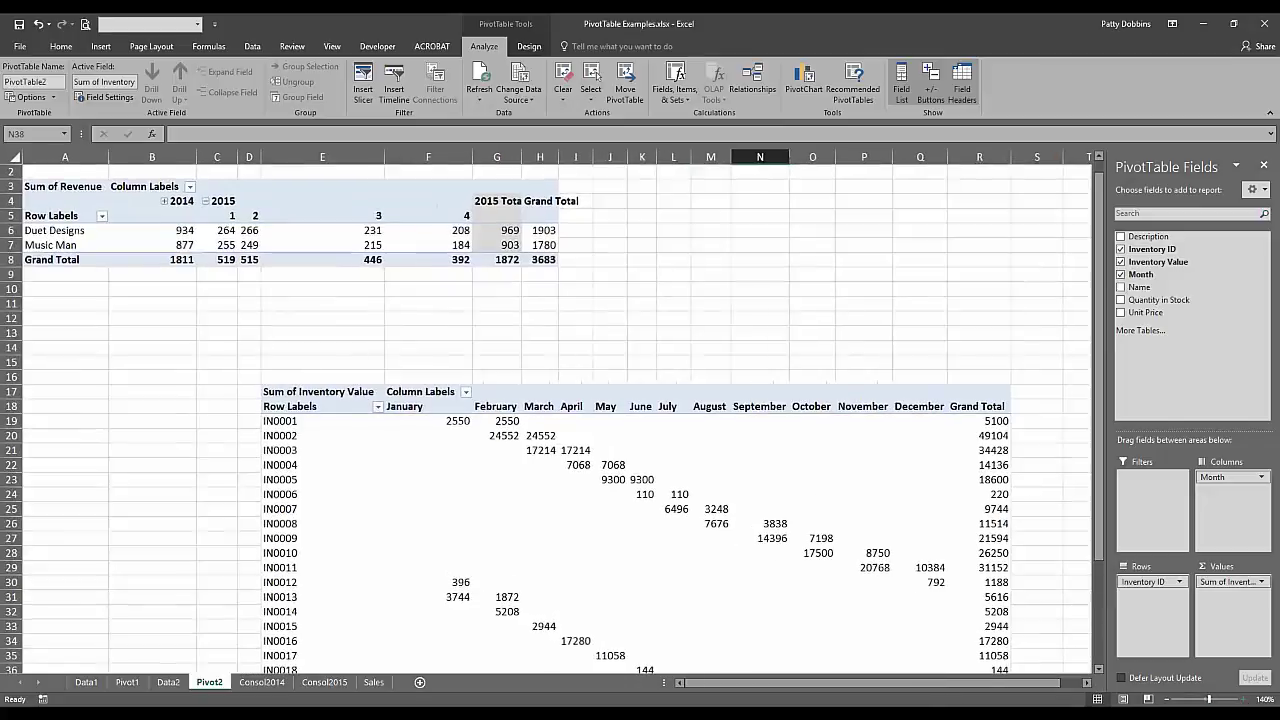
left_click(1243, 700)
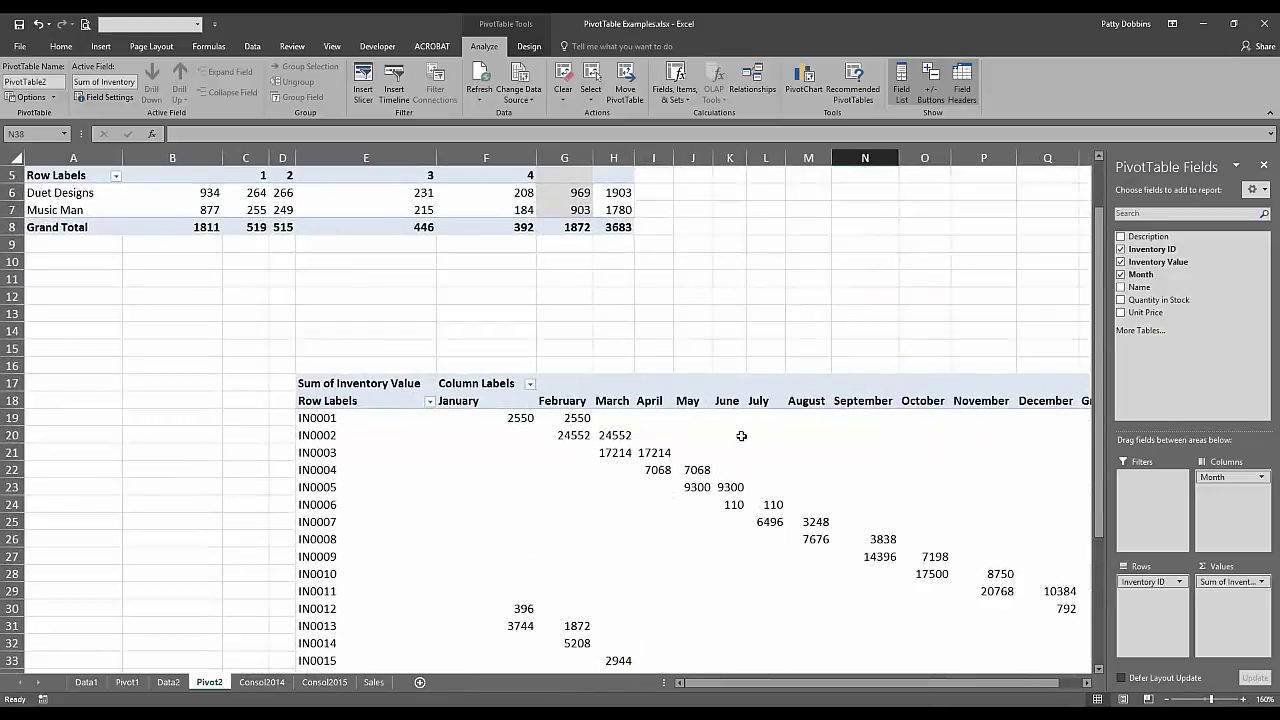
left_click(1264, 166)
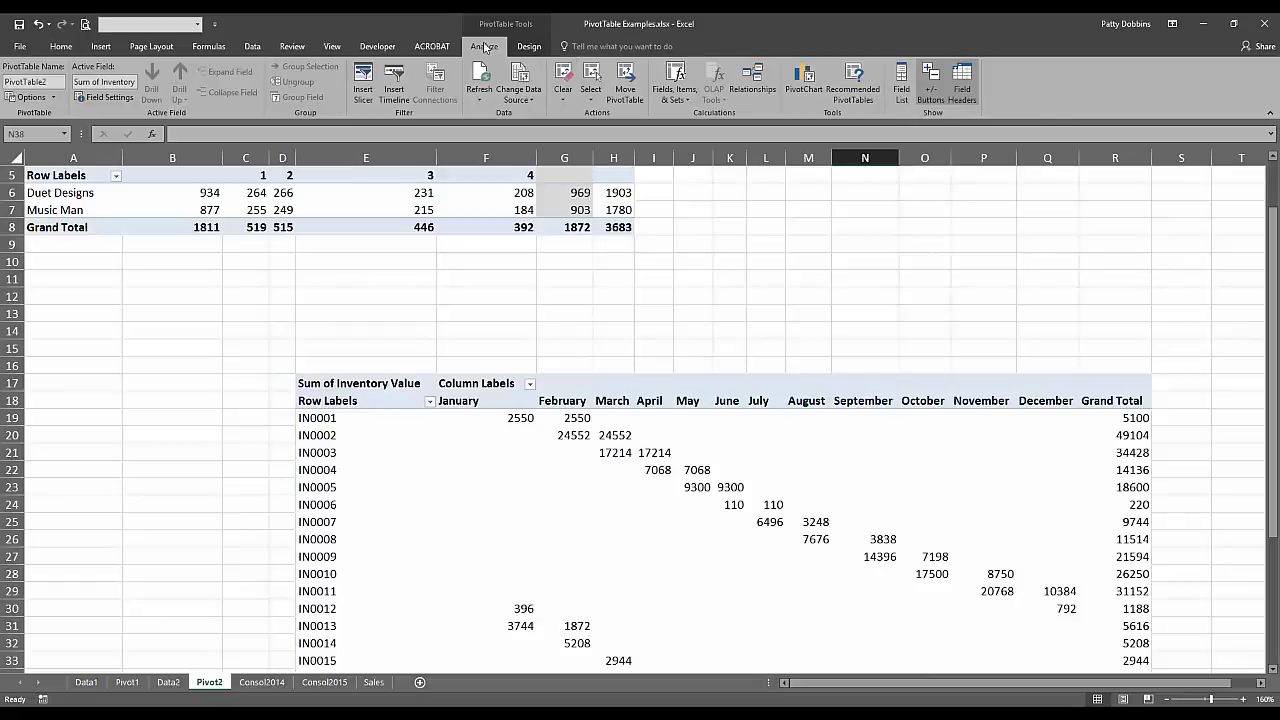
left_click(903, 103)
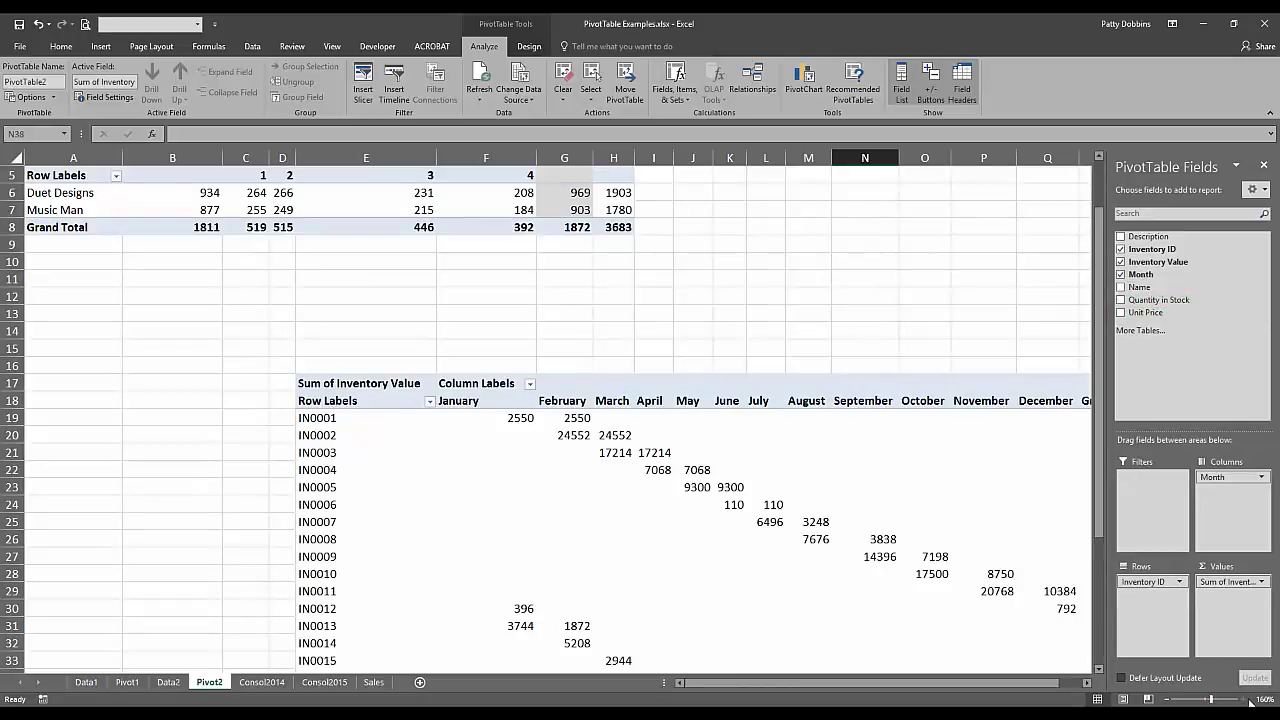
left_click(1168, 702)
left_click_drag(1098, 560, 1107, 489)
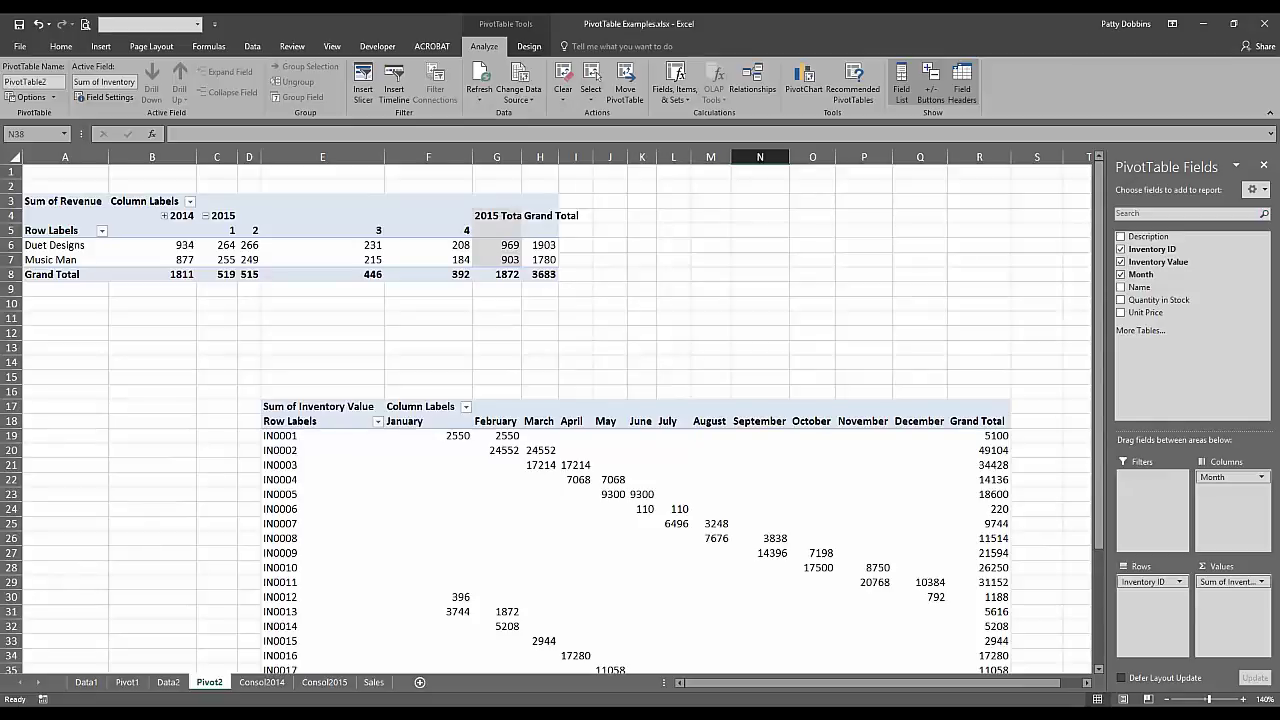
- Start another PivotTable from an empty cell on Pivot2 using an external data source, and open the existing connections
left_click(822, 537)
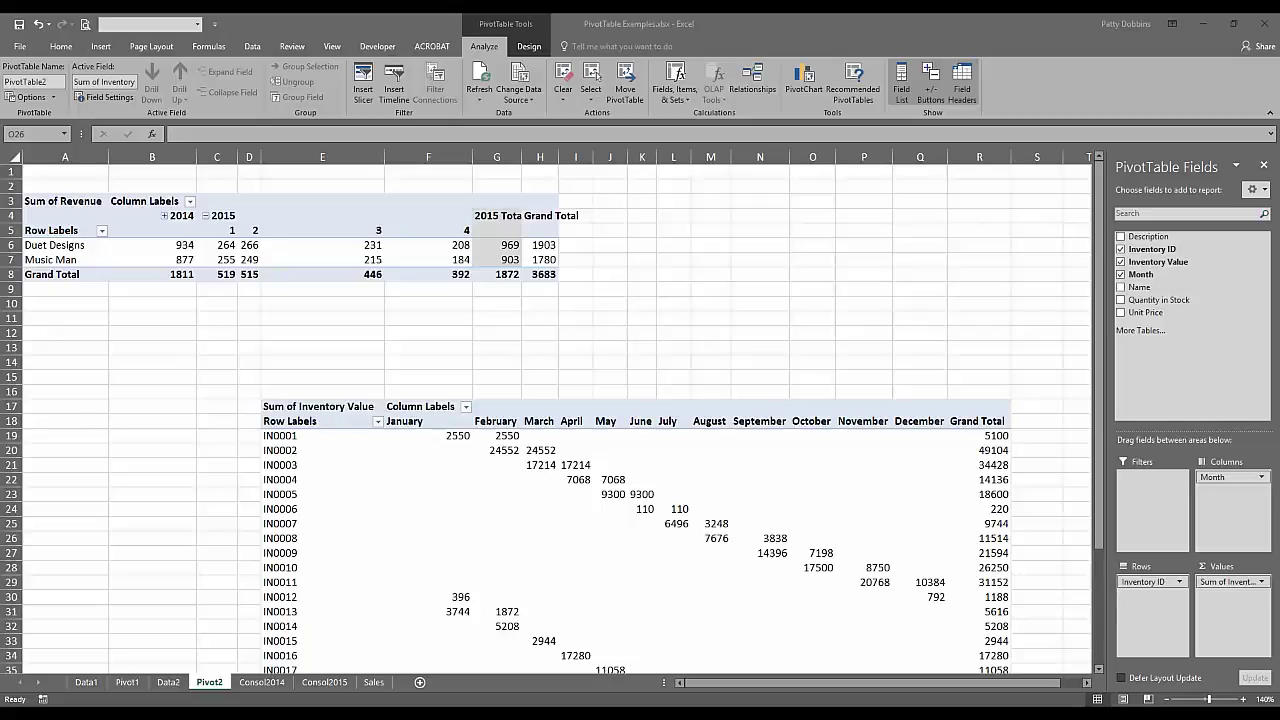
left_click(676, 230)
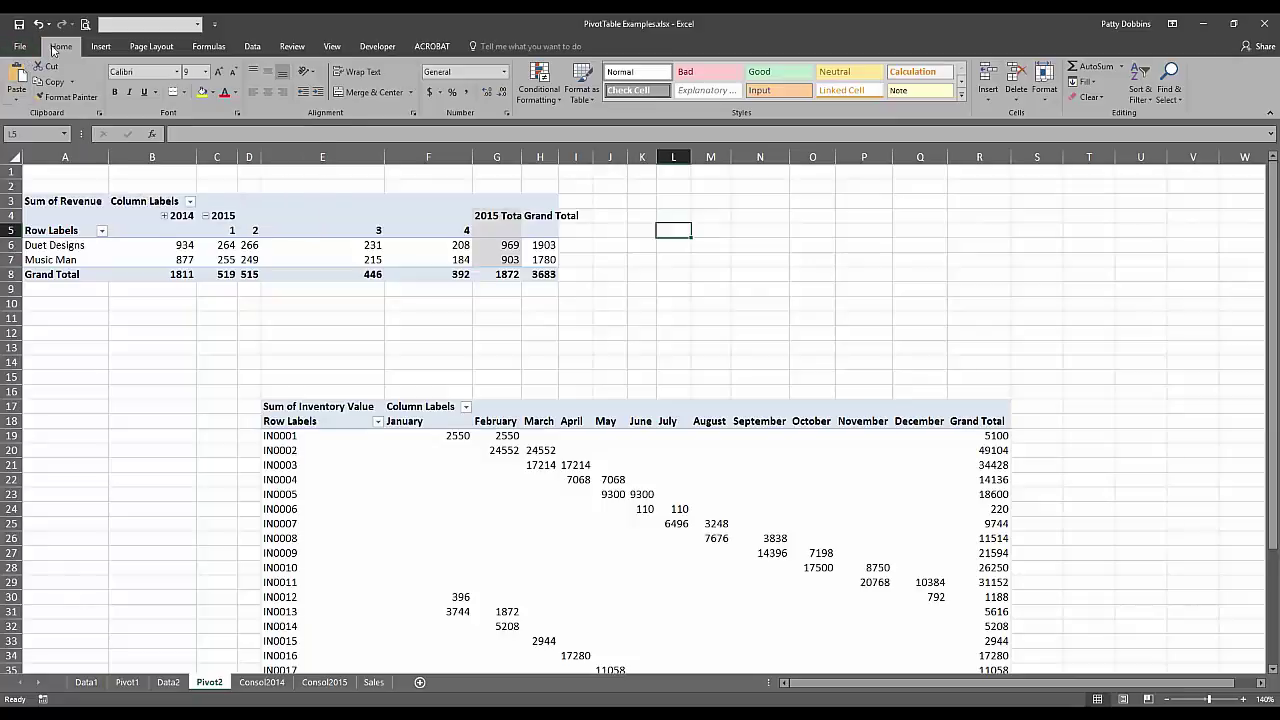
left_click(95, 48)
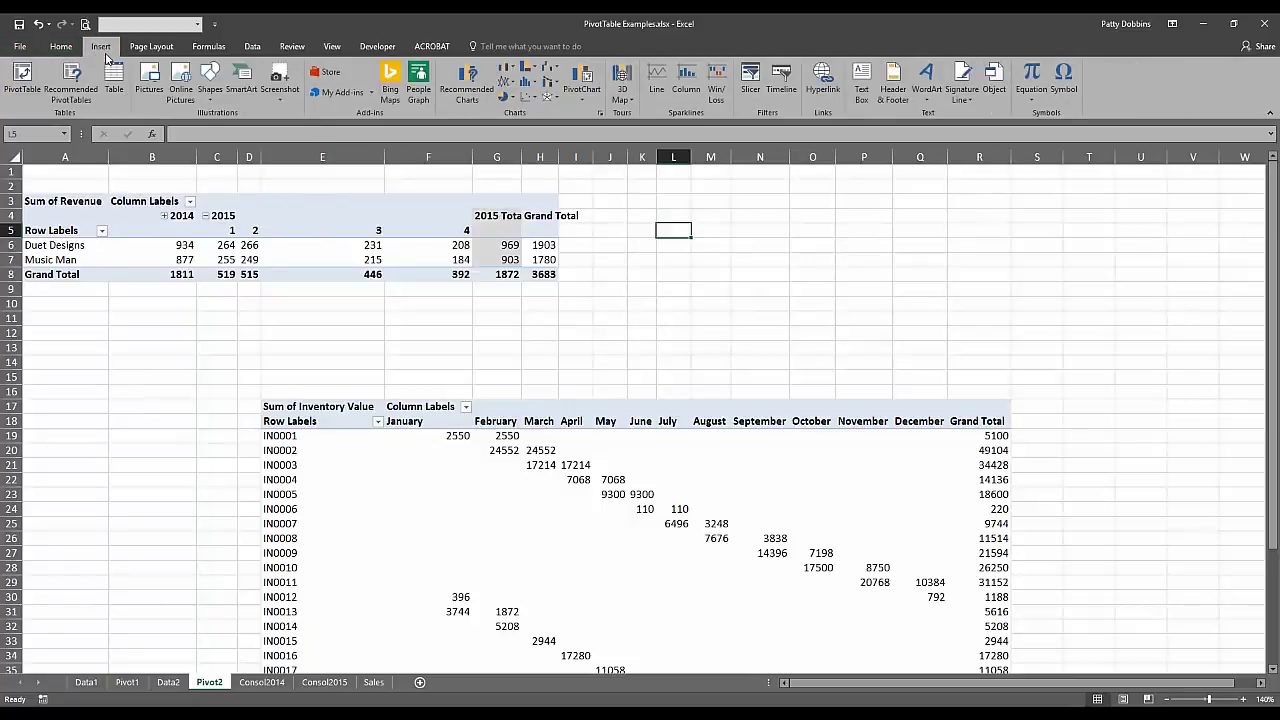
left_click(22, 76)
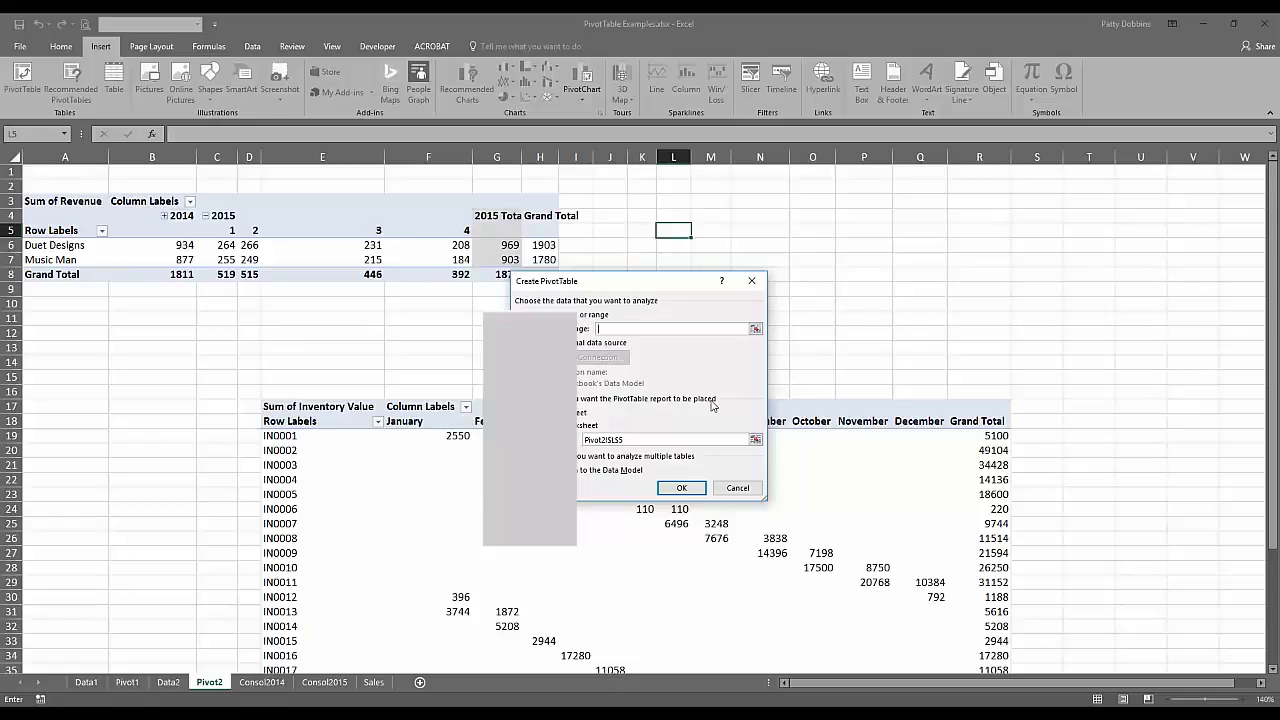
left_click(590, 342)
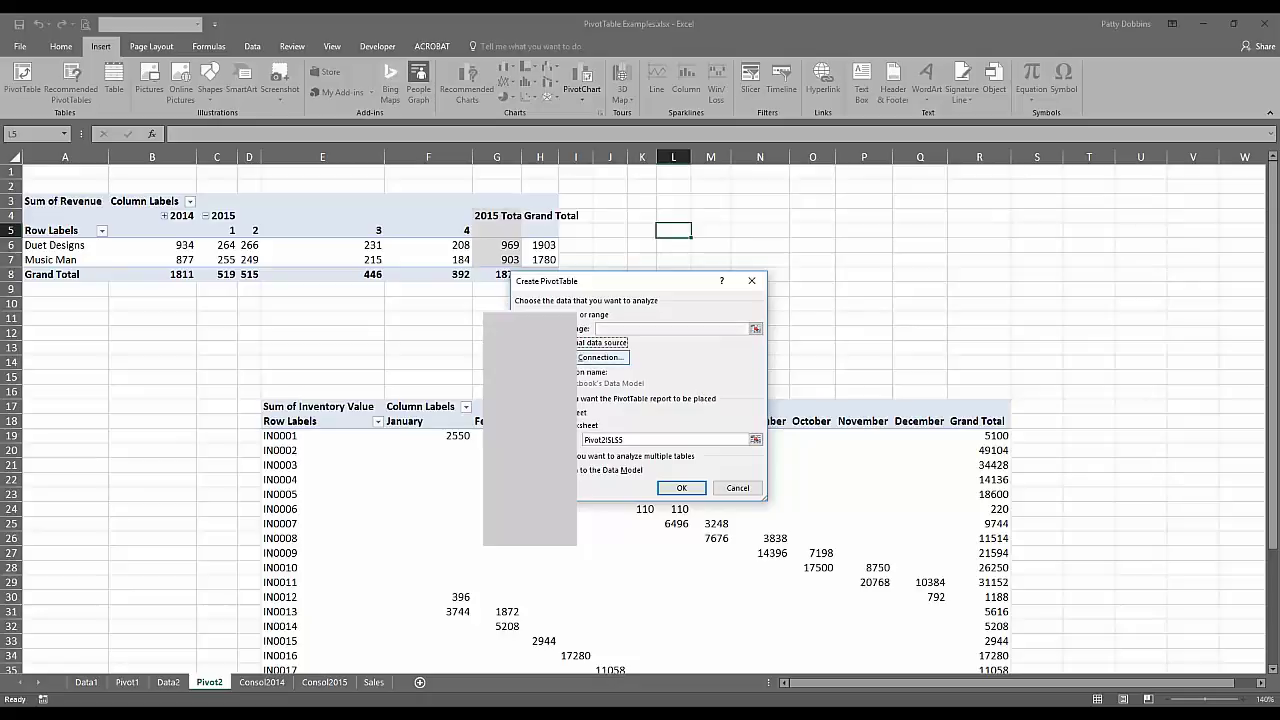
left_click(605, 357)
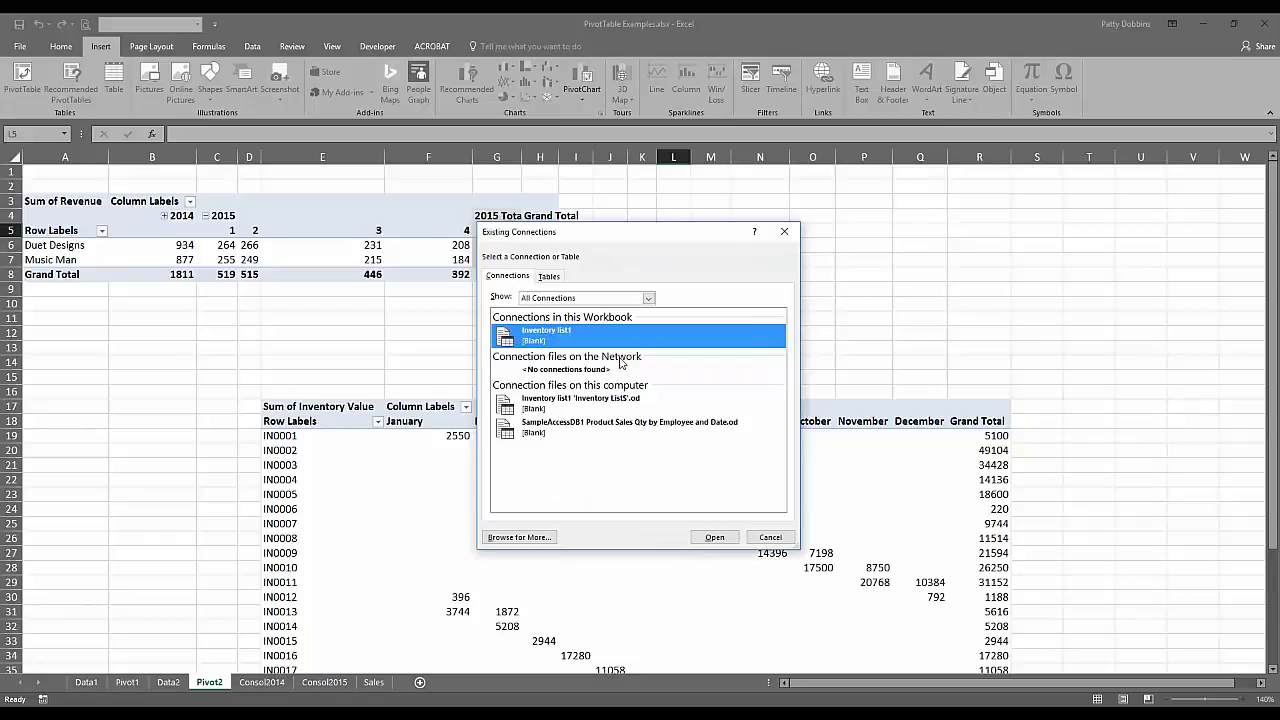
- Choose SampleAccessDB1.accdb from the PivotTable Examples folder on the Desktop as the external data source
left_click(519, 537)
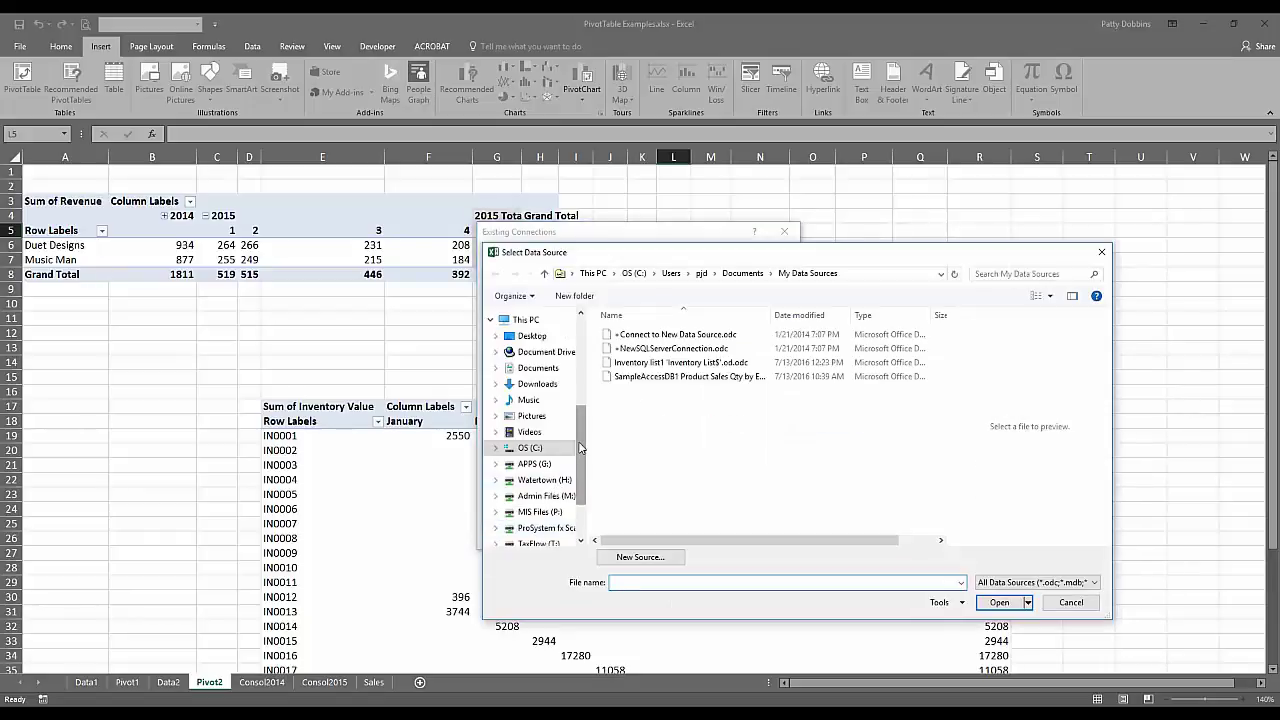
left_click(540, 338)
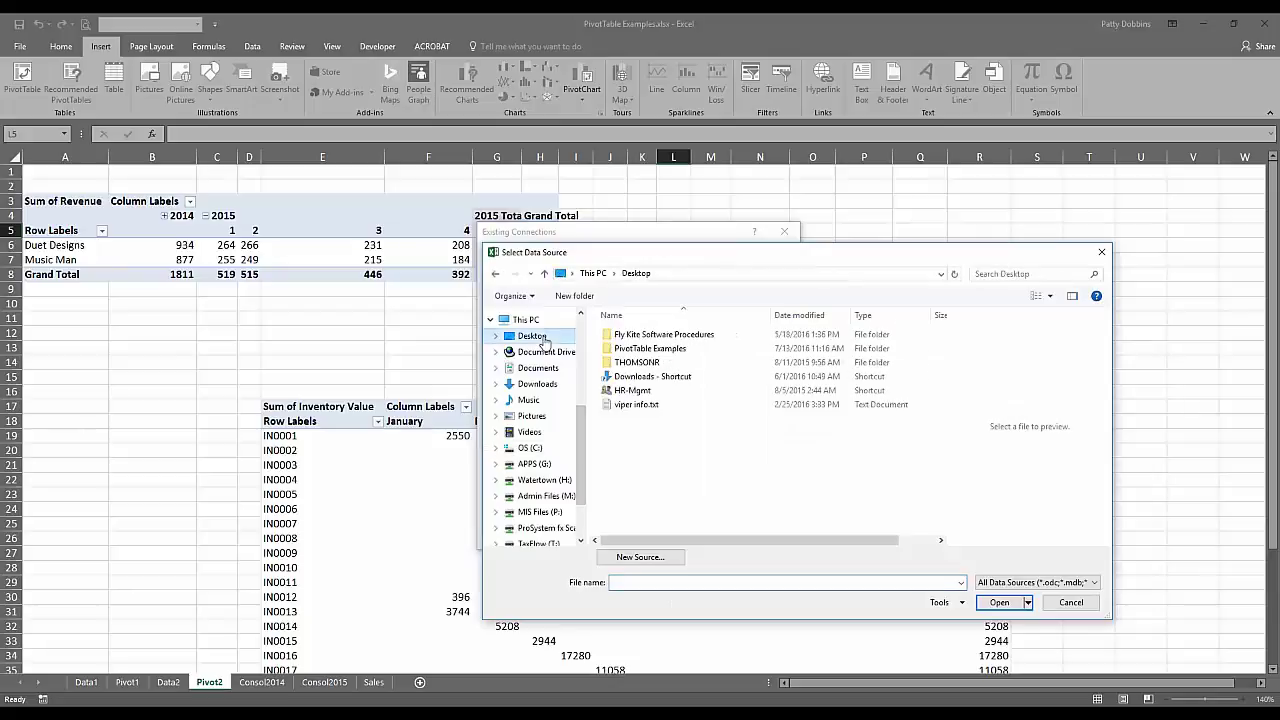
double_click(650, 348)
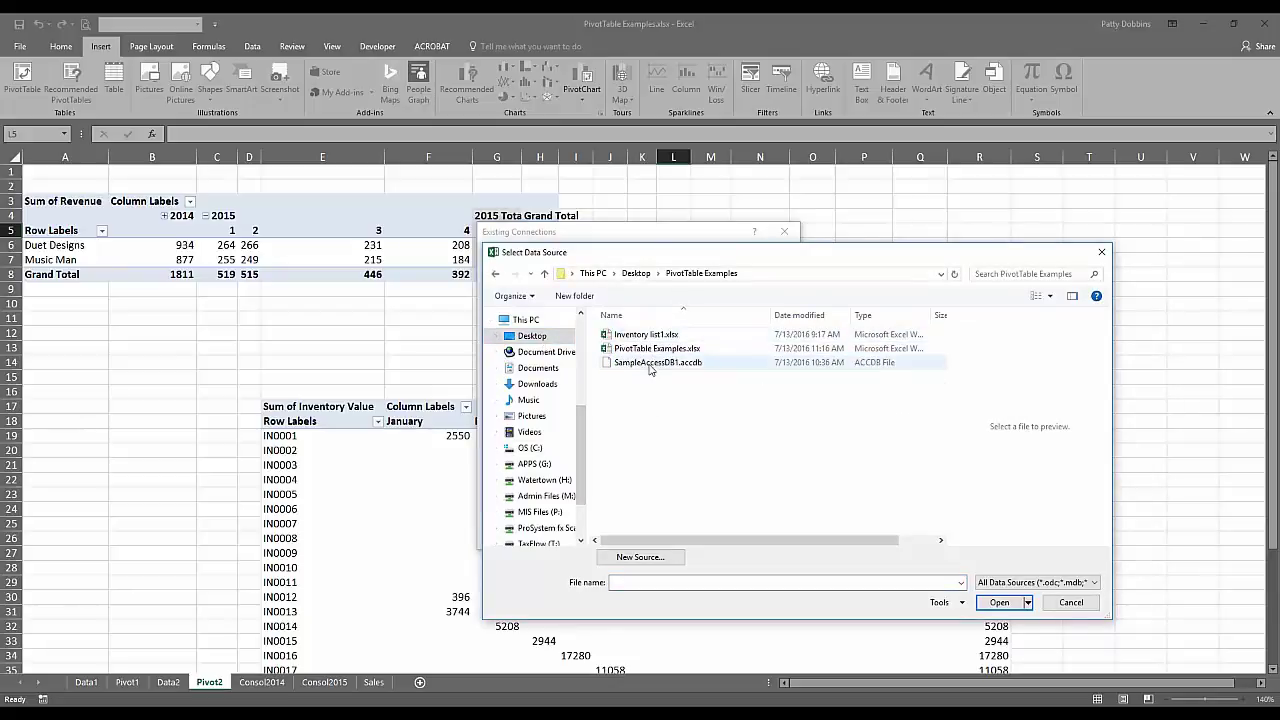
left_click(650, 365)
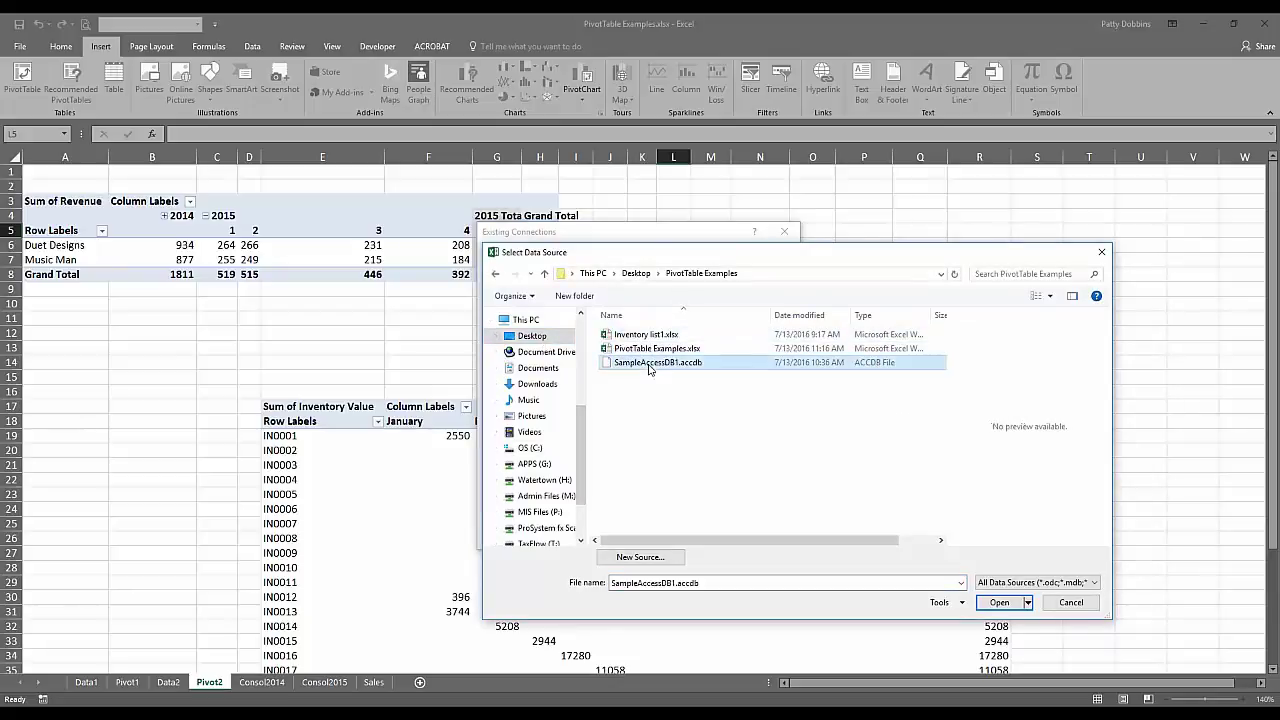
left_click(995, 603)
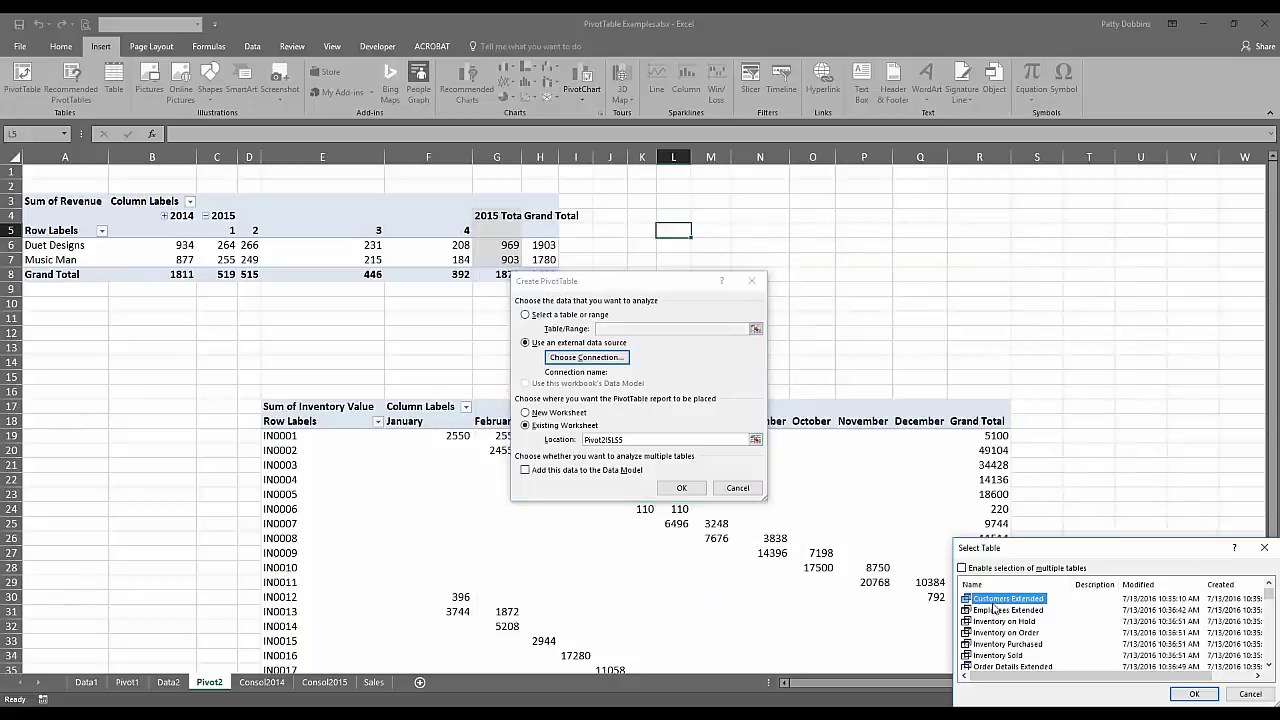
- Use the Product Sales Qty by Employee and Date table from the database and create the PivotTable on a new worksheet
left_click_drag(1025, 522, 878, 237)
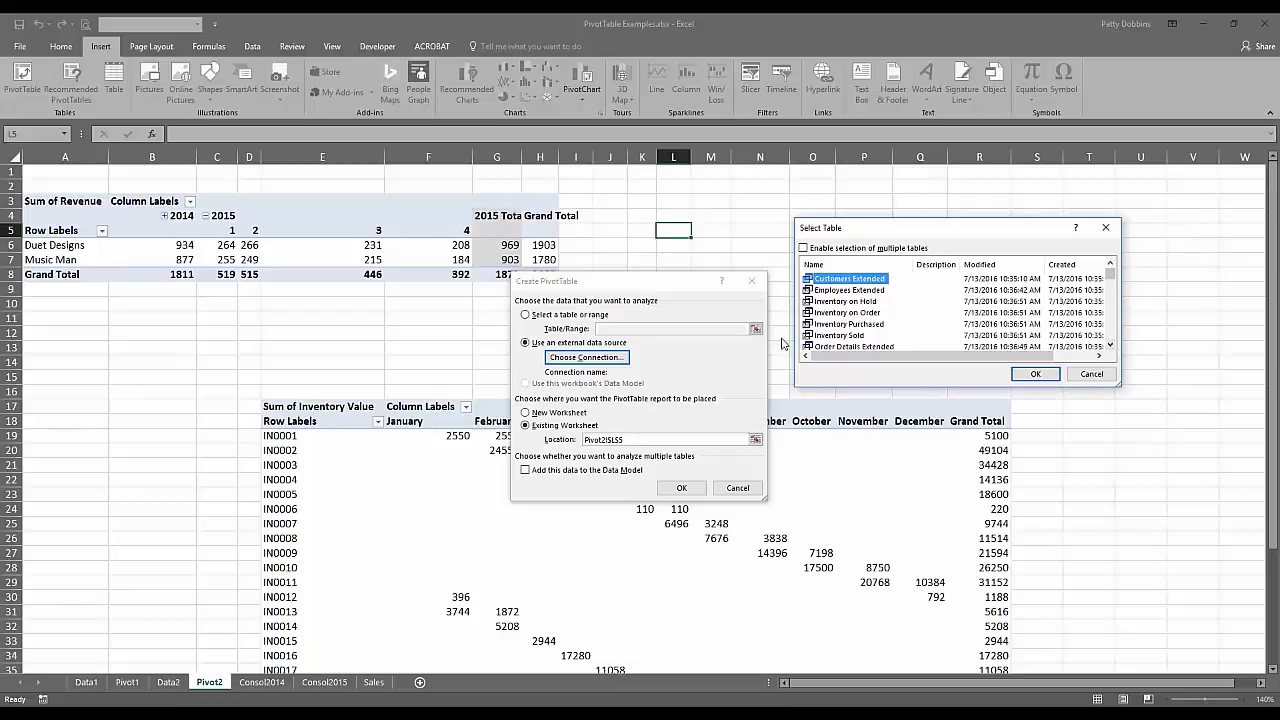
left_click(1110, 346)
left_click(1110, 346)
left_click(1110, 346)
left_click(1110, 346)
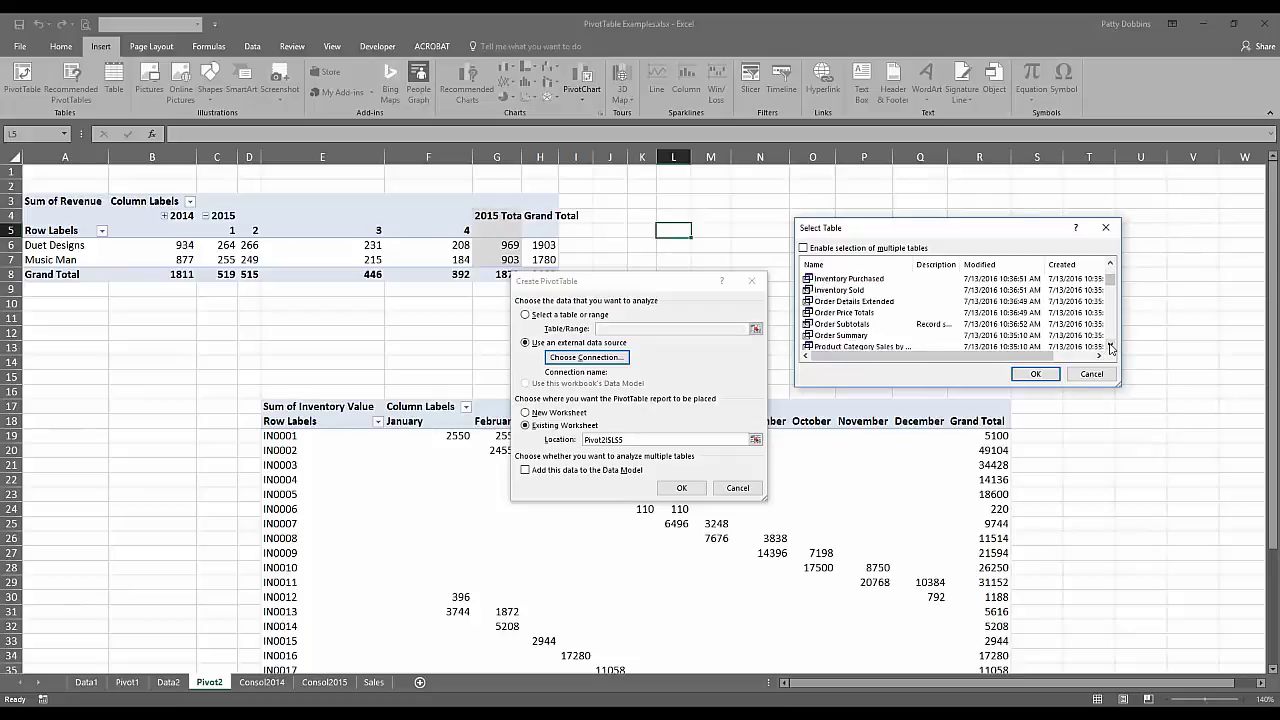
left_click(1110, 346)
left_click(1110, 346)
left_click(1110, 346)
left_click(1110, 346)
left_click(1110, 346)
left_click(1110, 346)
left_click(1110, 346)
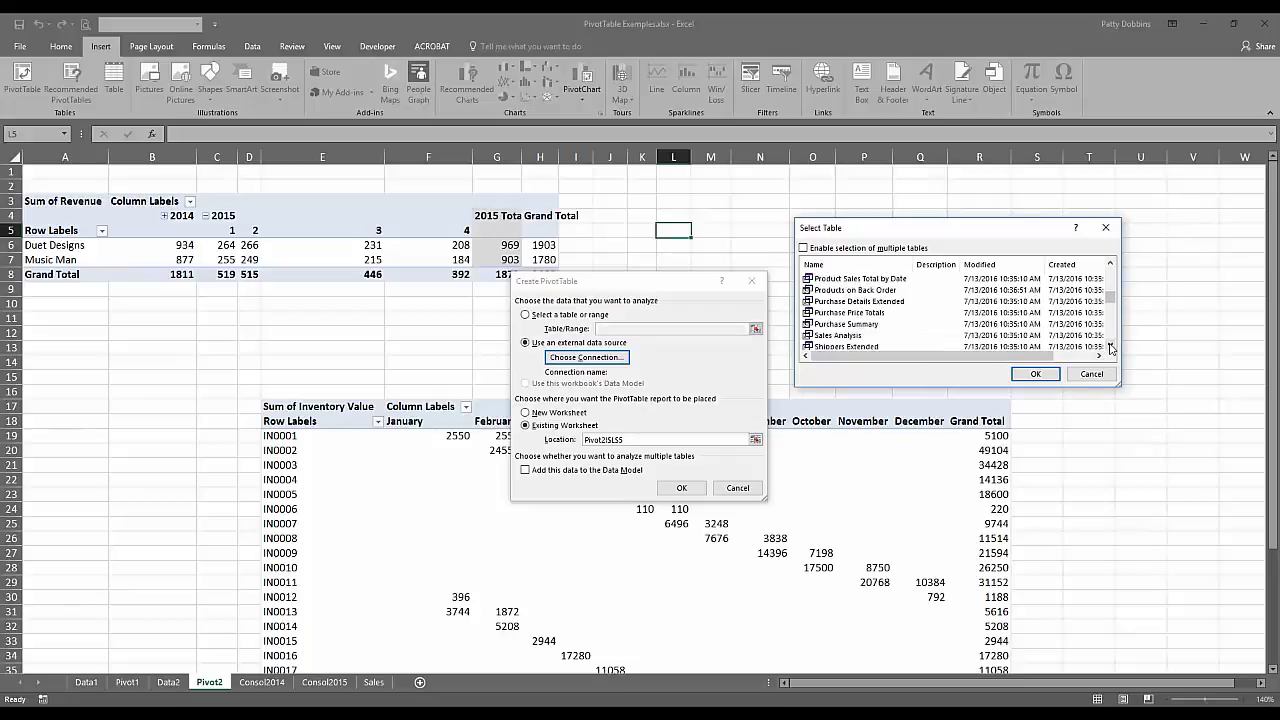
left_click(1110, 346)
left_click(1110, 346)
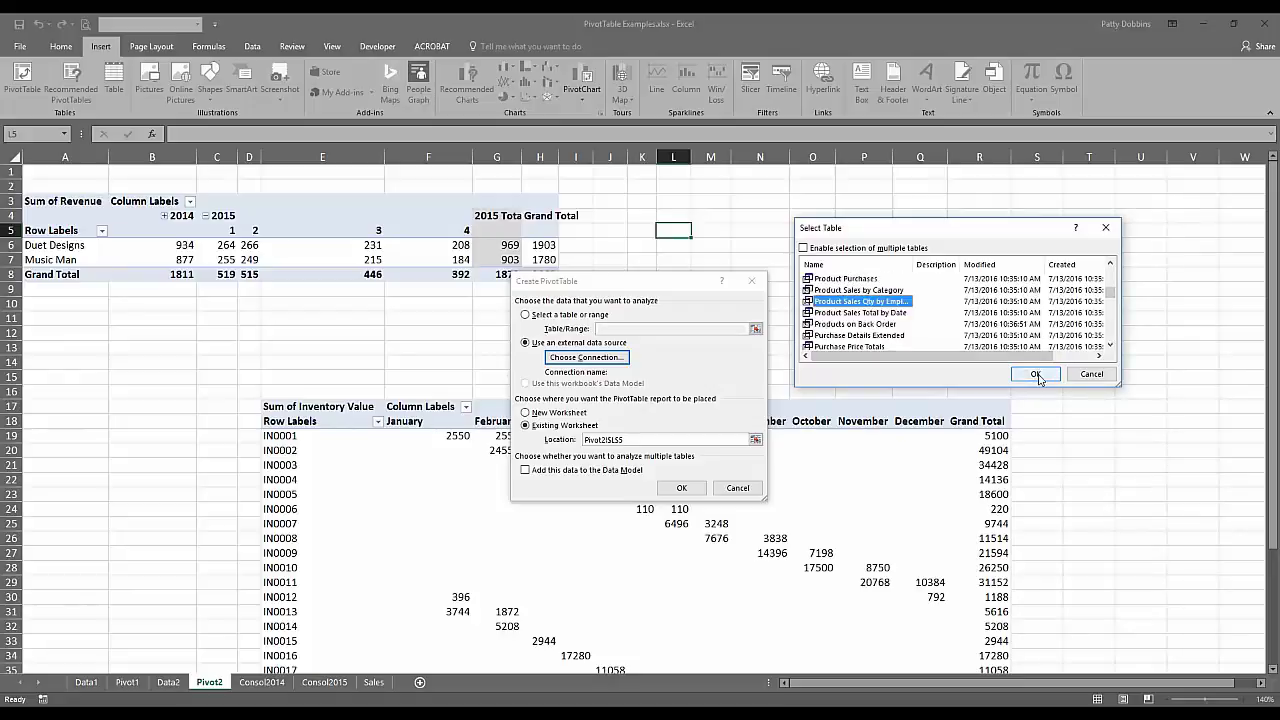
left_click(1038, 375)
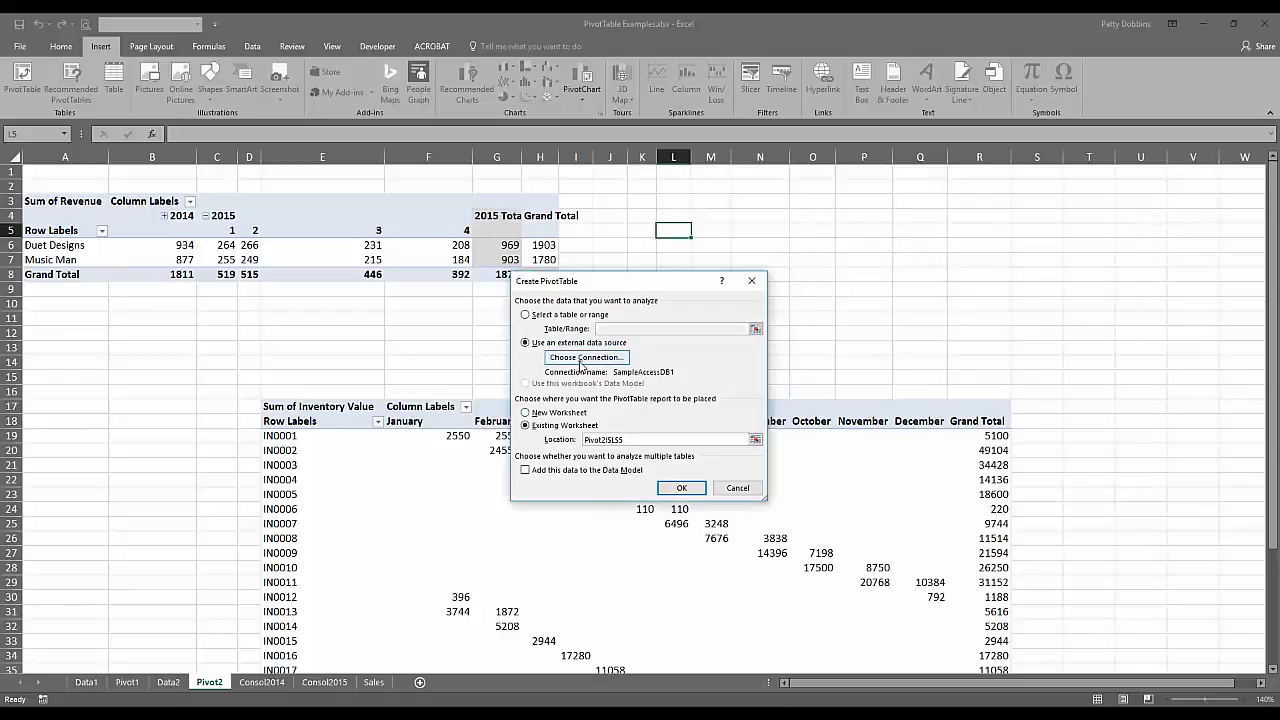
left_click(533, 413)
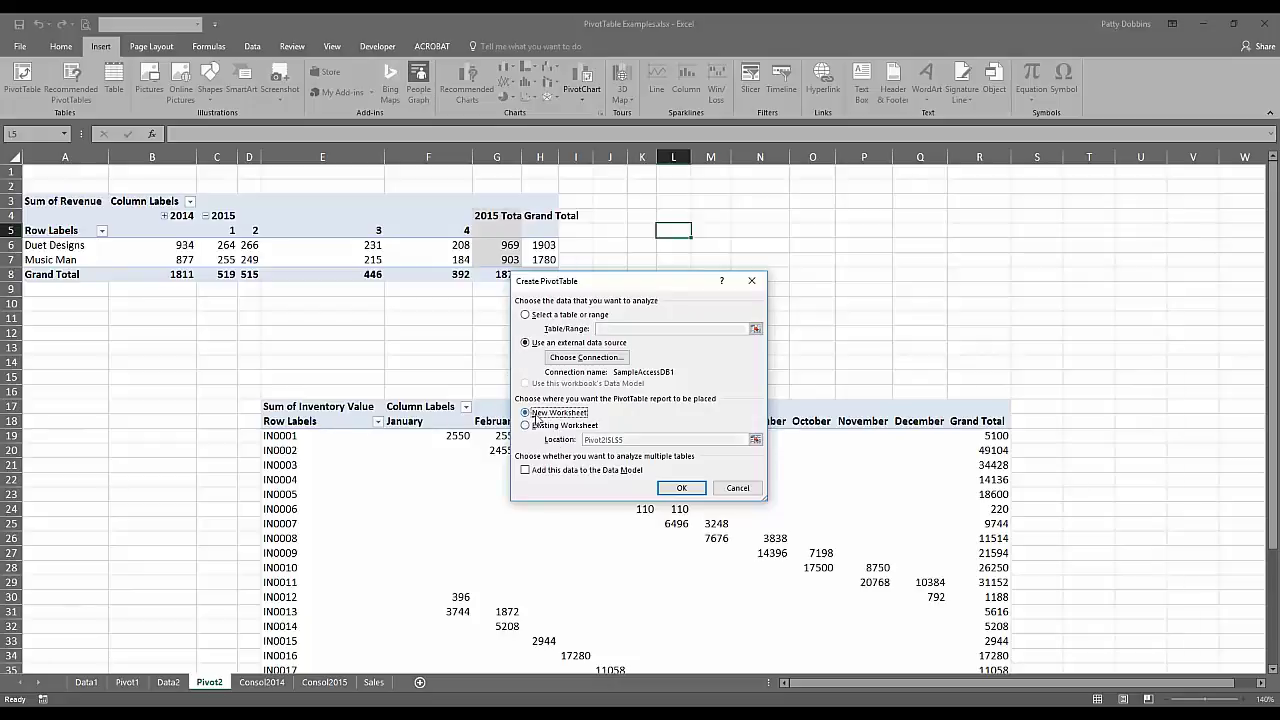
left_click(680, 490)
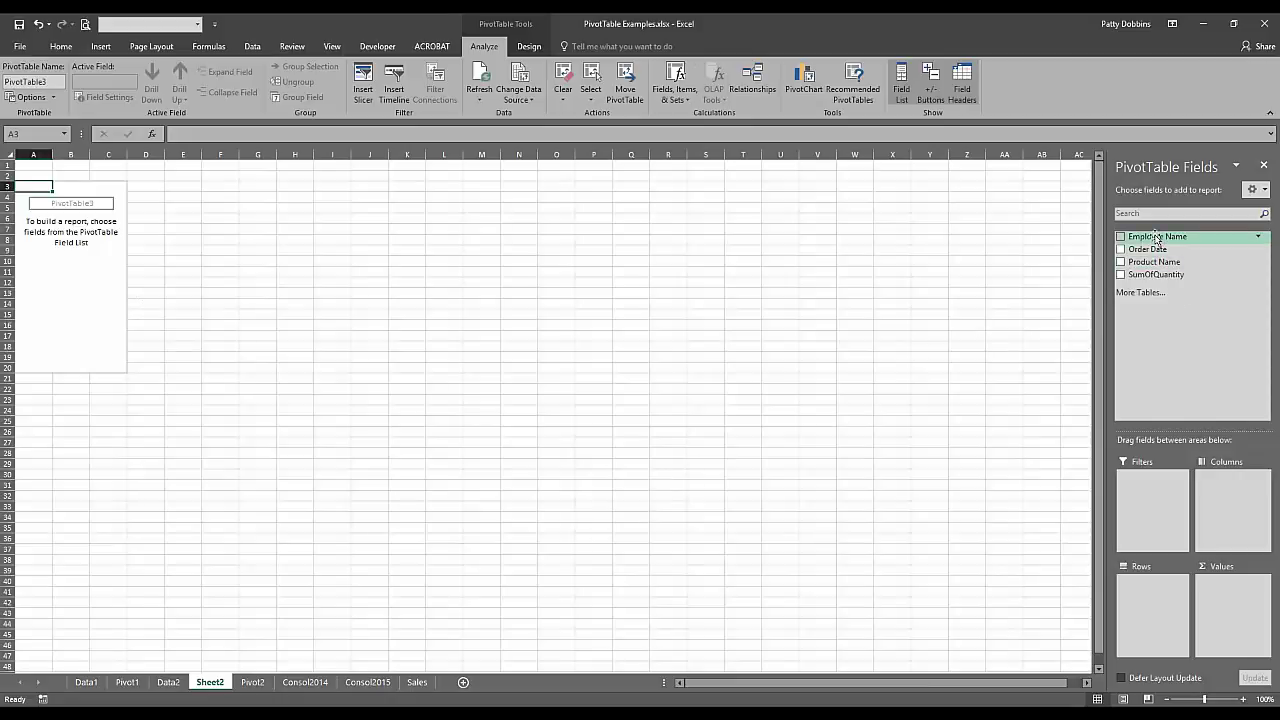
- Lay out the PivotTable with Employee Name as columns, Order Date and Product Name as rows, and SumOfQuantity as values
left_click_drag(1157, 237, 1240, 495)
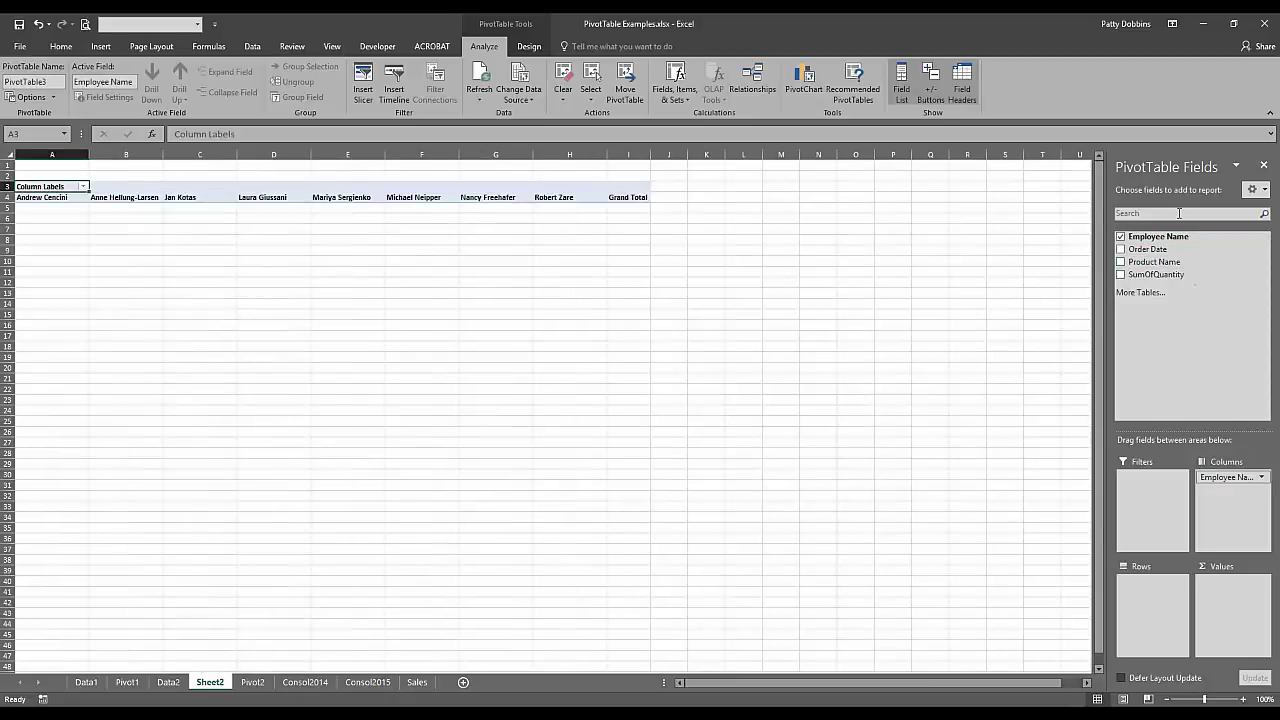
left_click_drag(1157, 250, 1152, 592)
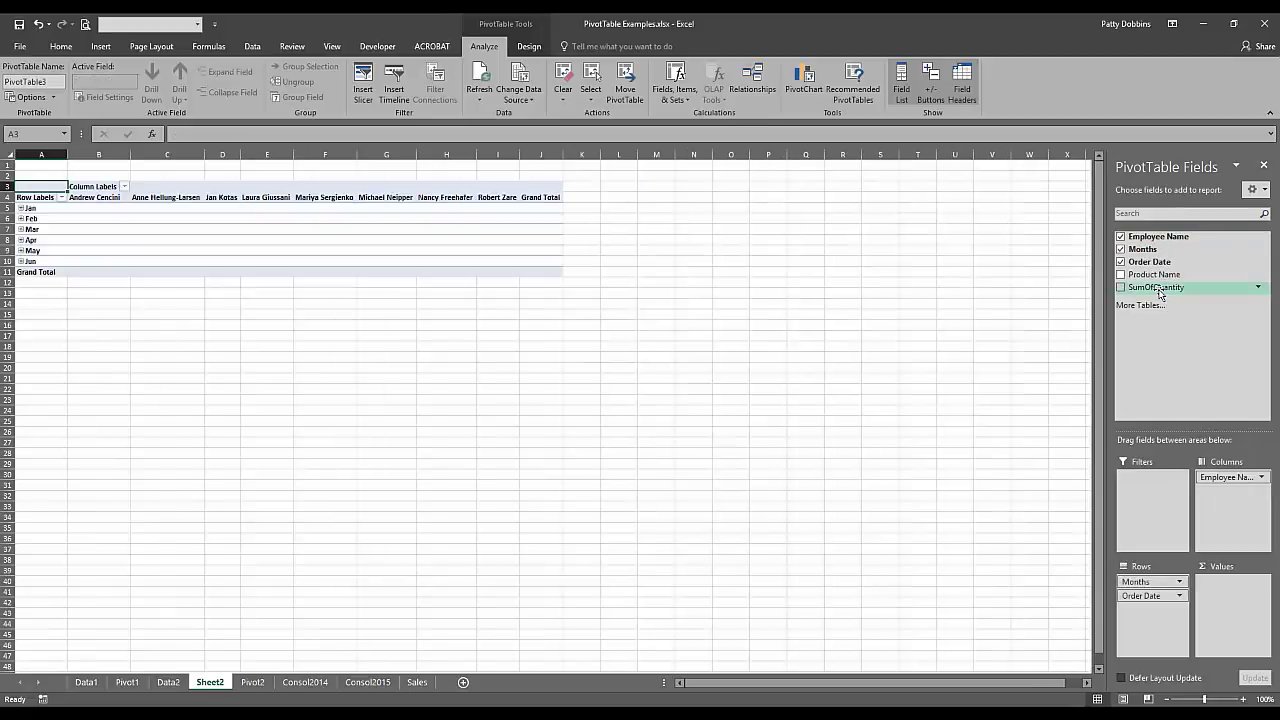
left_click_drag(1160, 292, 1248, 588)
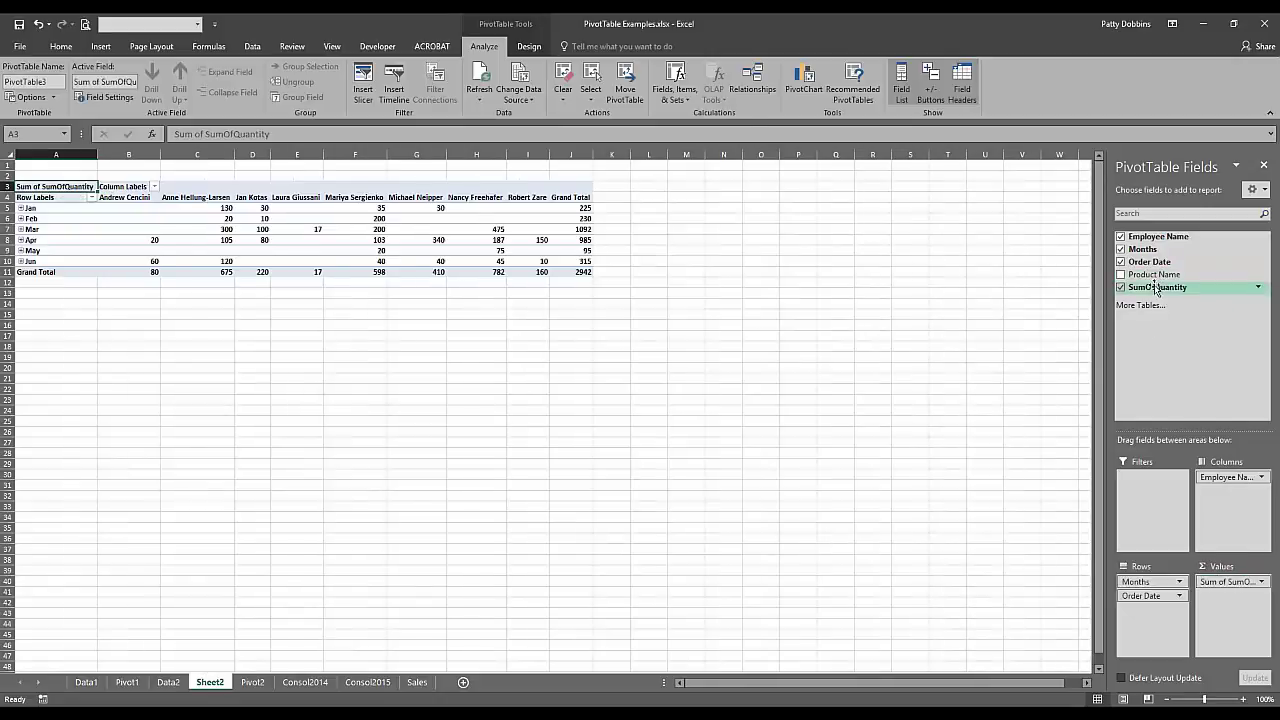
left_click_drag(1154, 275, 1147, 612)
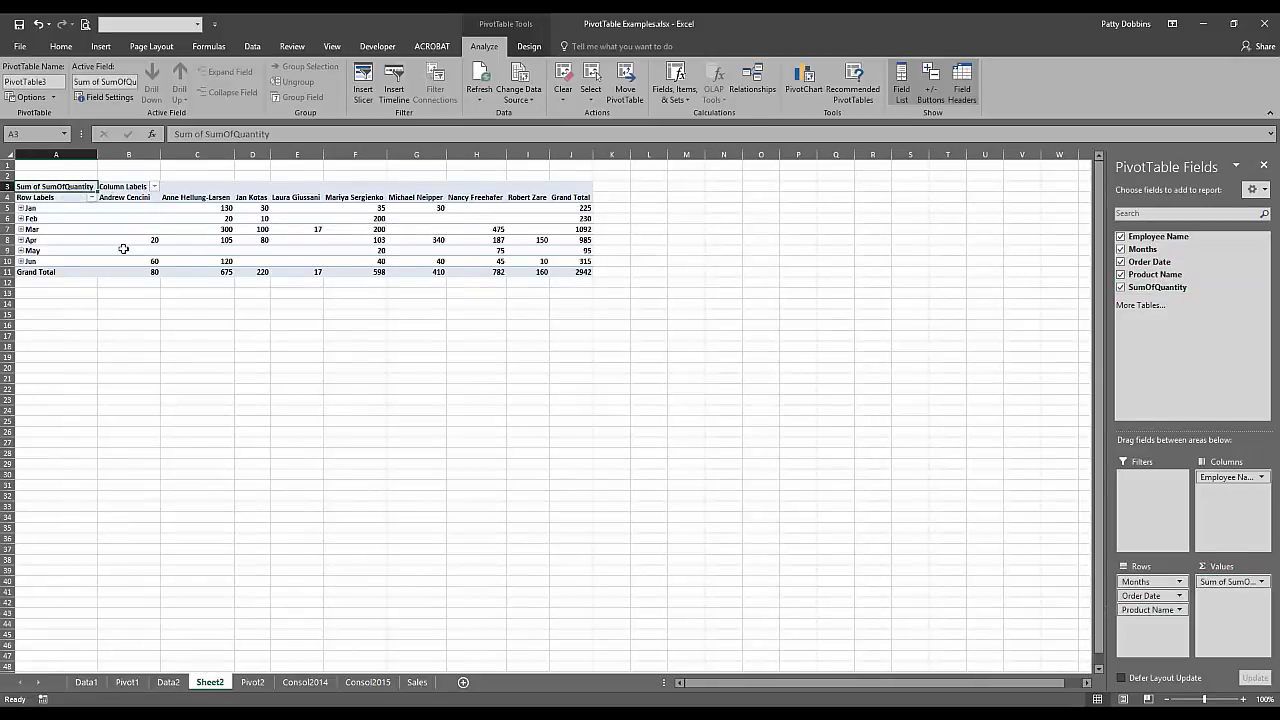
- Expand the Jan and Feb rows of the PivotTable to show their order dates and products
left_click(118, 251)
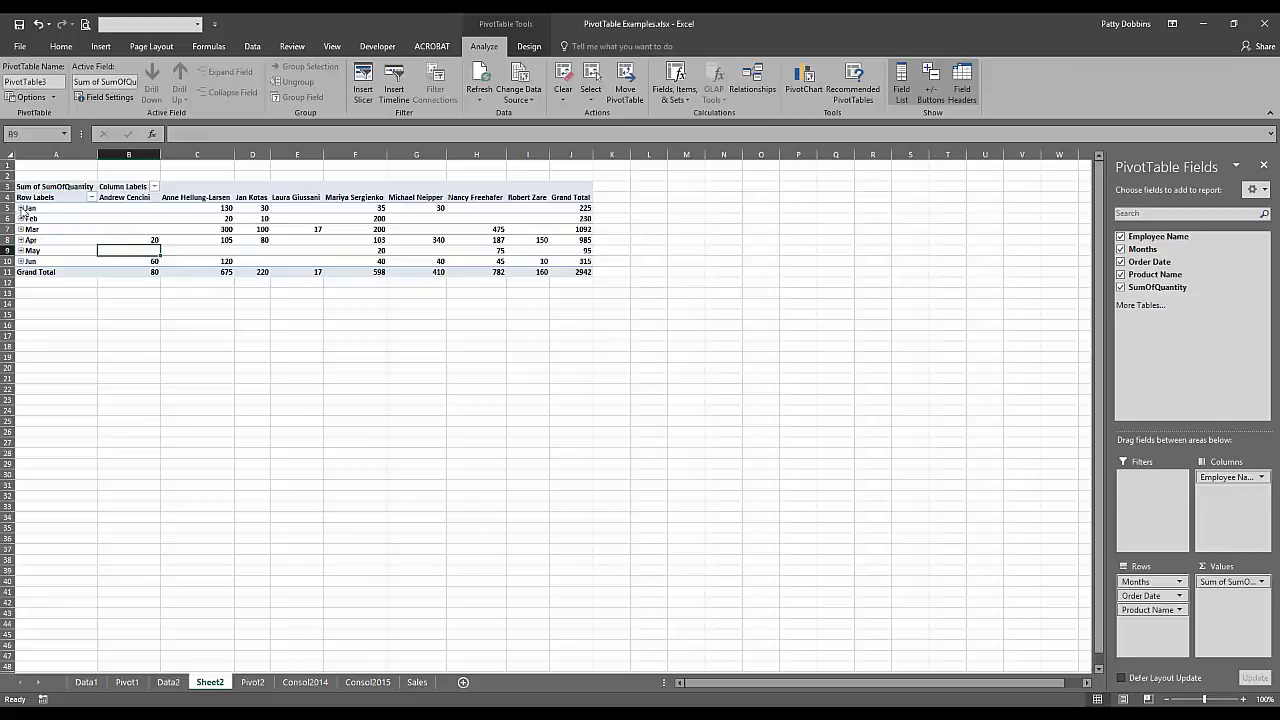
left_click(21, 208)
left_click(83, 236)
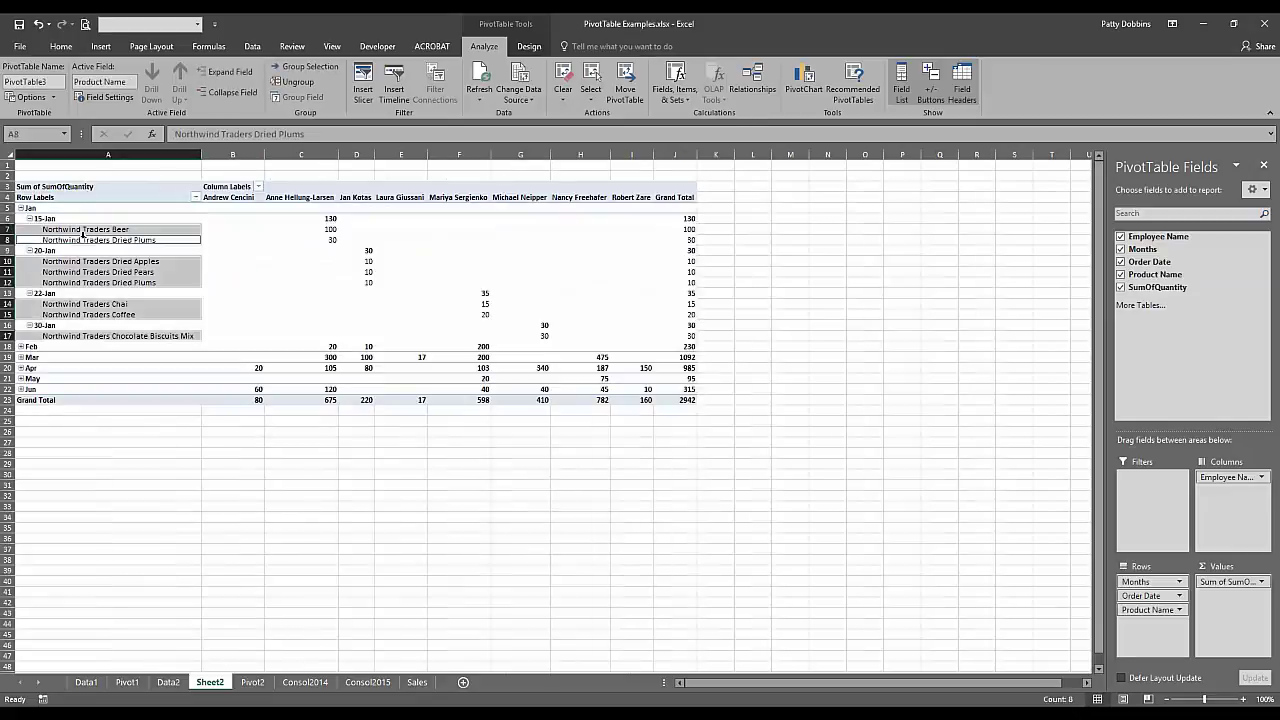
left_click(253, 262)
left_click(100, 240)
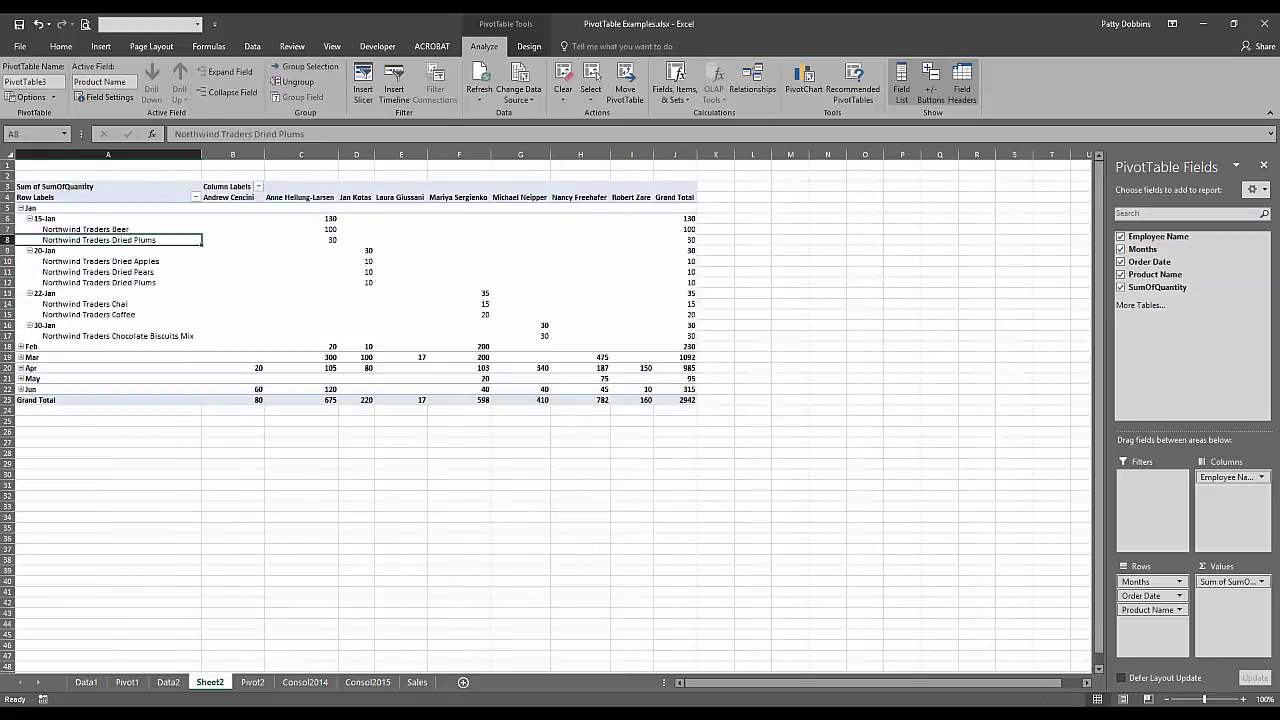
left_click(230, 73)
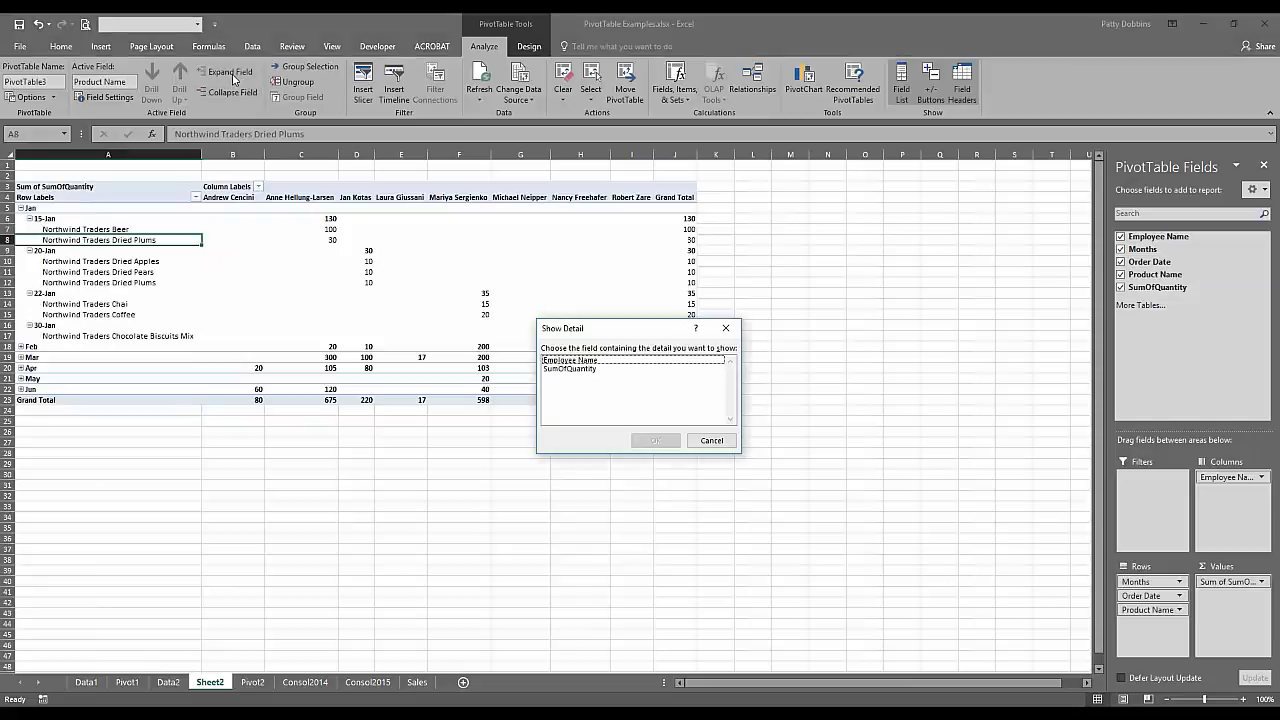
left_click(711, 440)
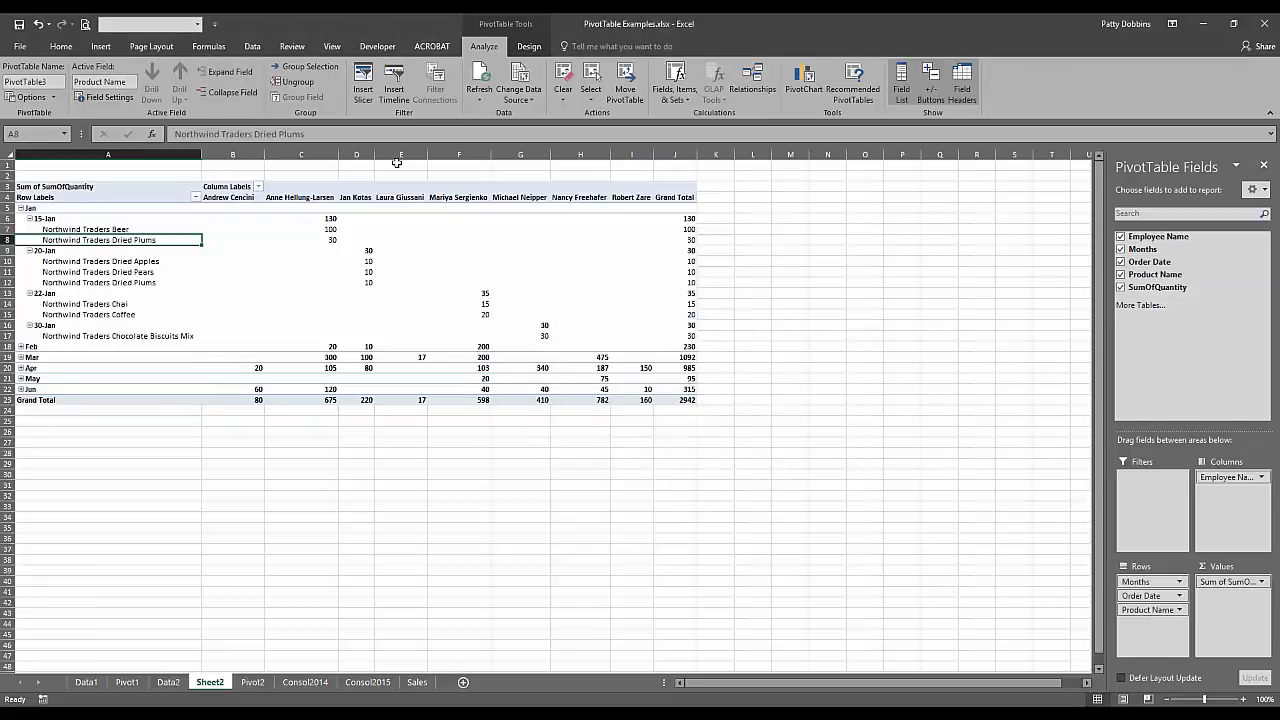
left_click(21, 346)
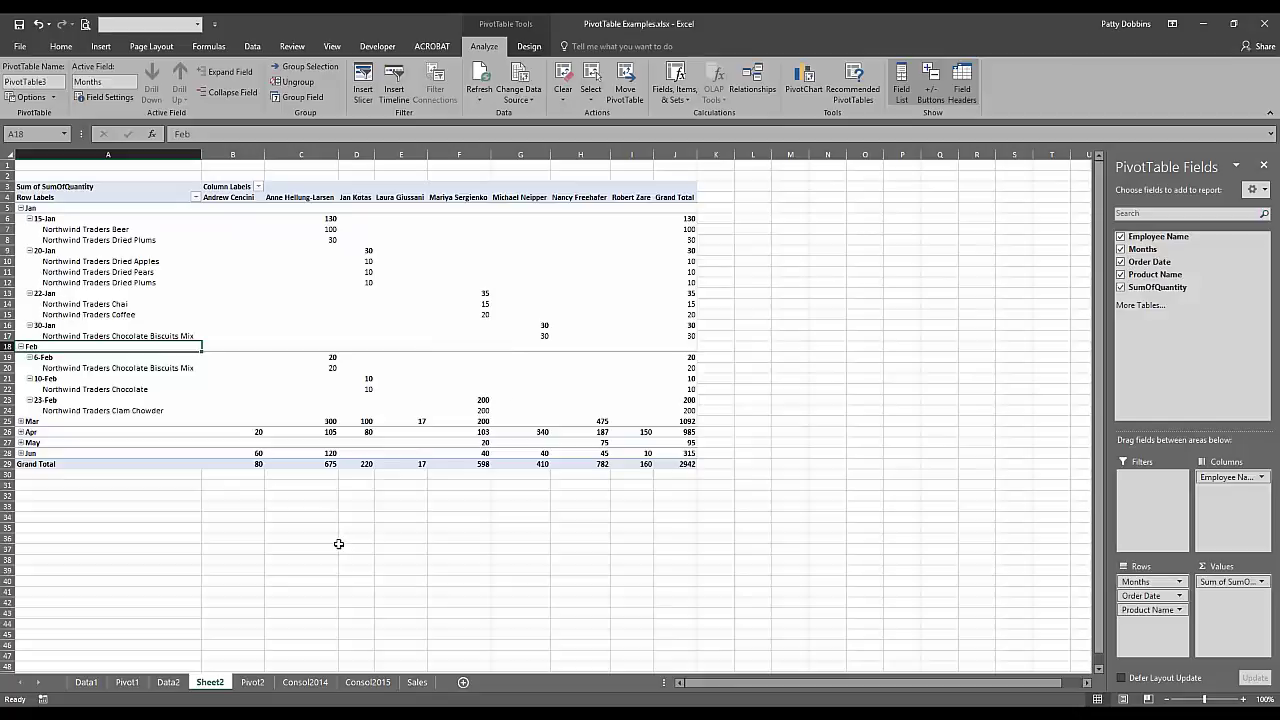
- Compare the month-by-company data on the Consol2014 and Consol2015 sheets and examine the extent of the Consol2015 data range
left_click(316, 686)
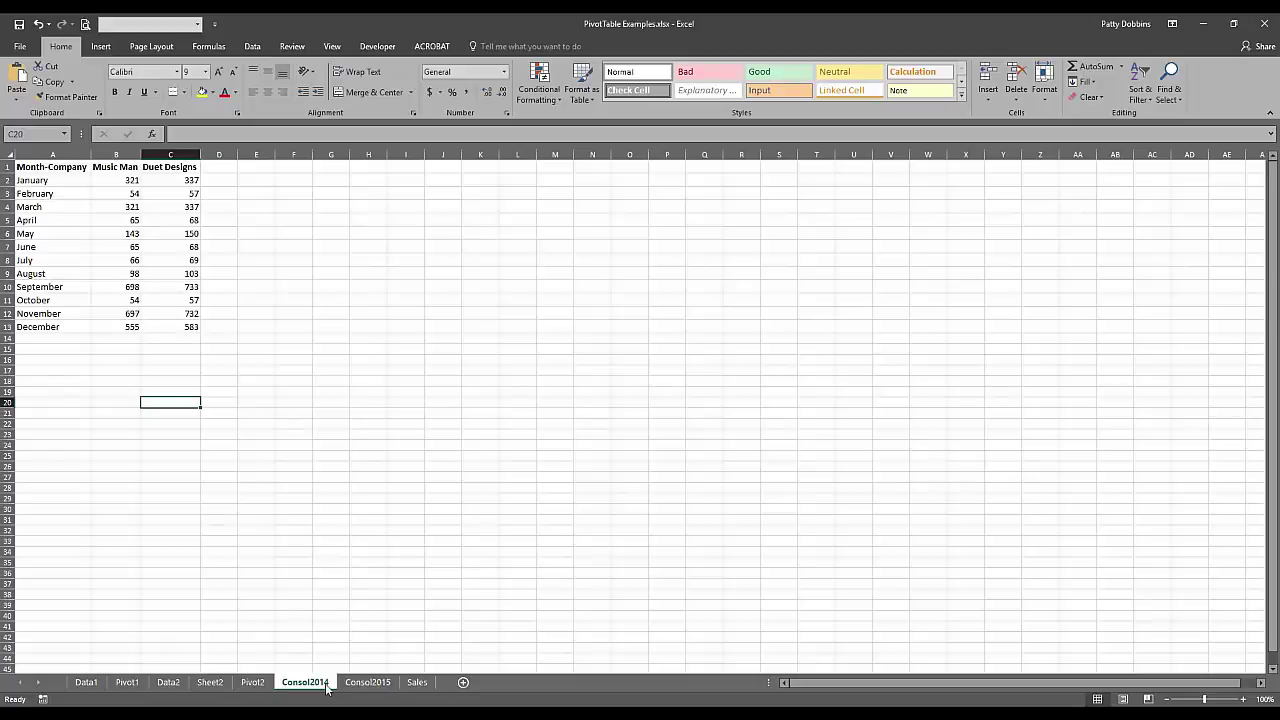
left_click(364, 684)
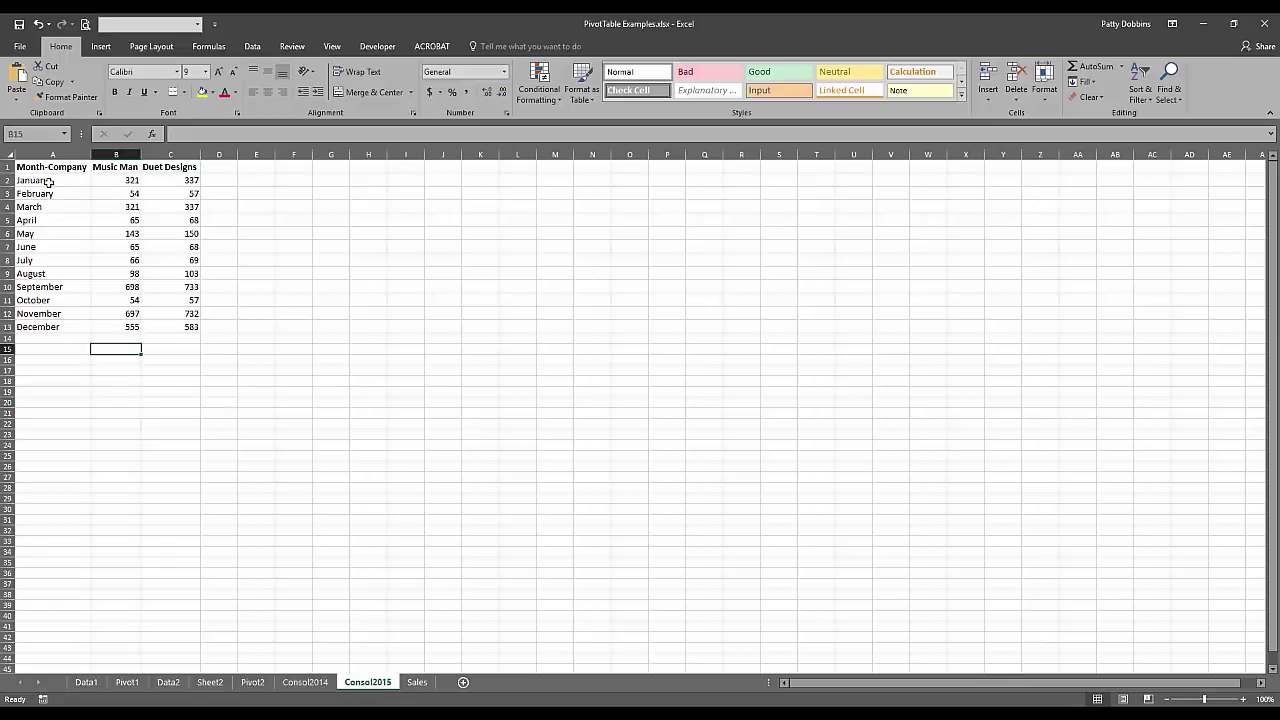
left_click(308, 683)
left_click(362, 684)
left_click(365, 243)
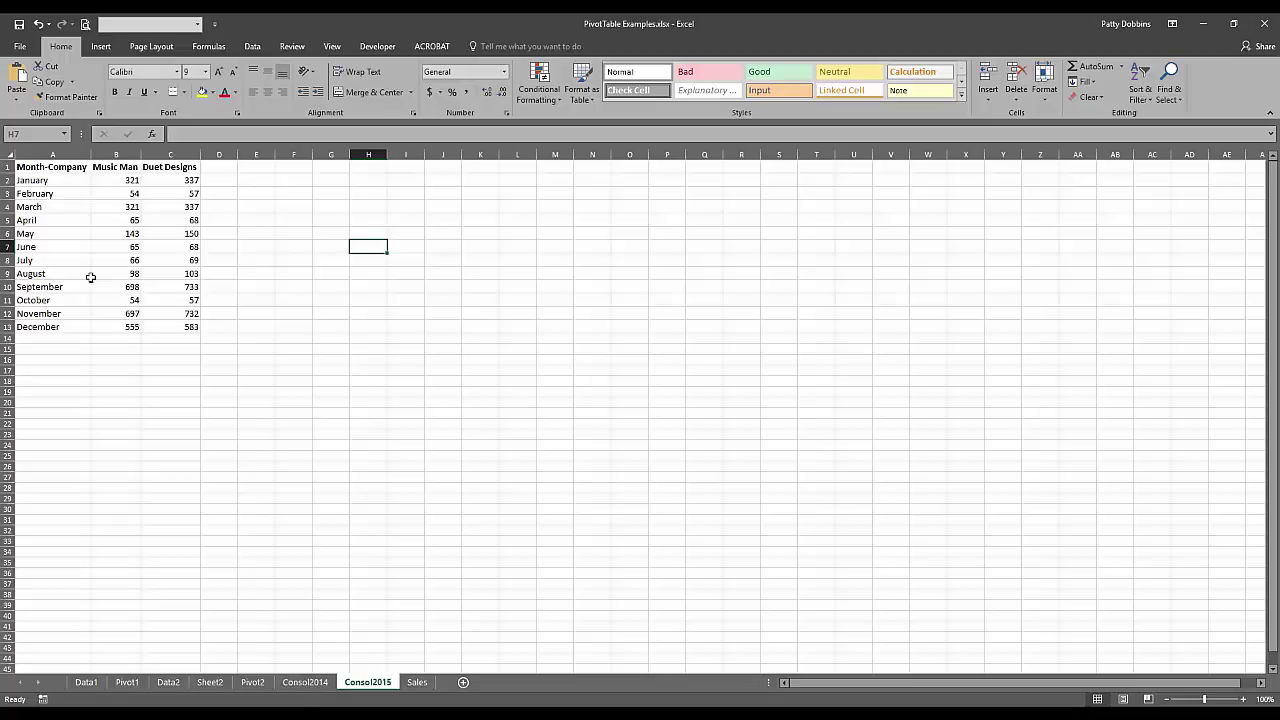
left_click_drag(52, 166, 166, 328)
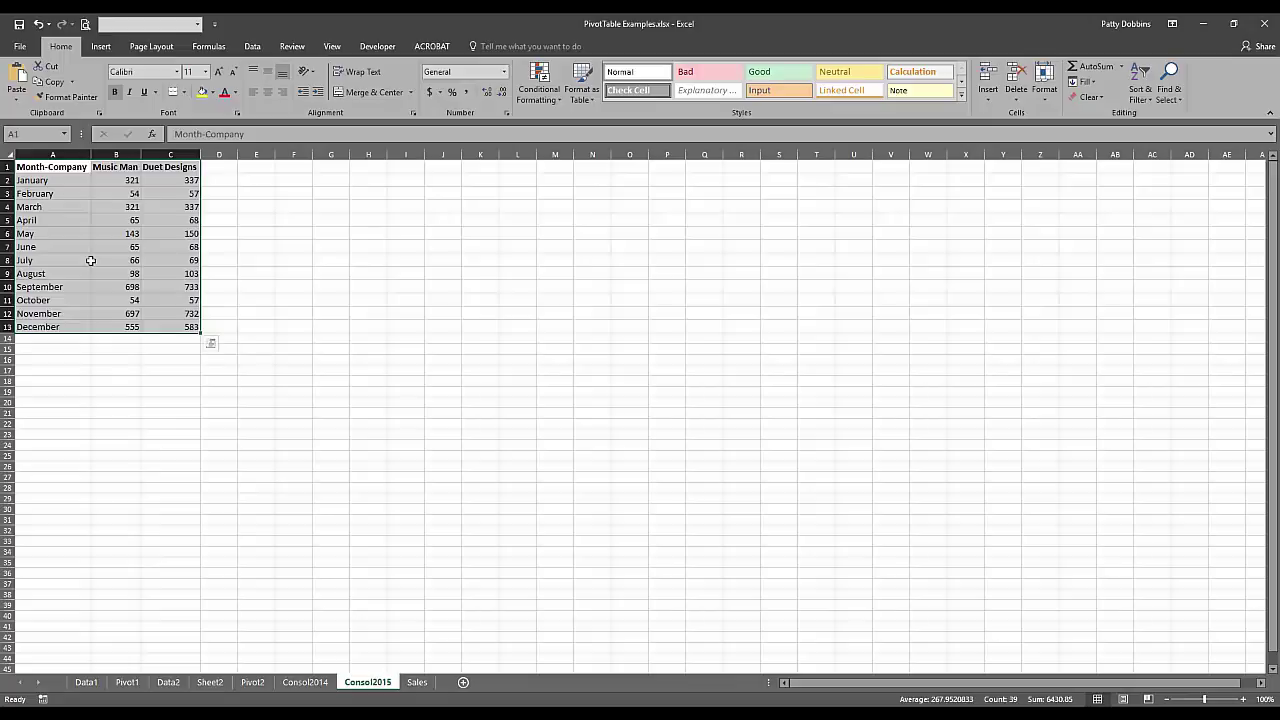
left_click(66, 182)
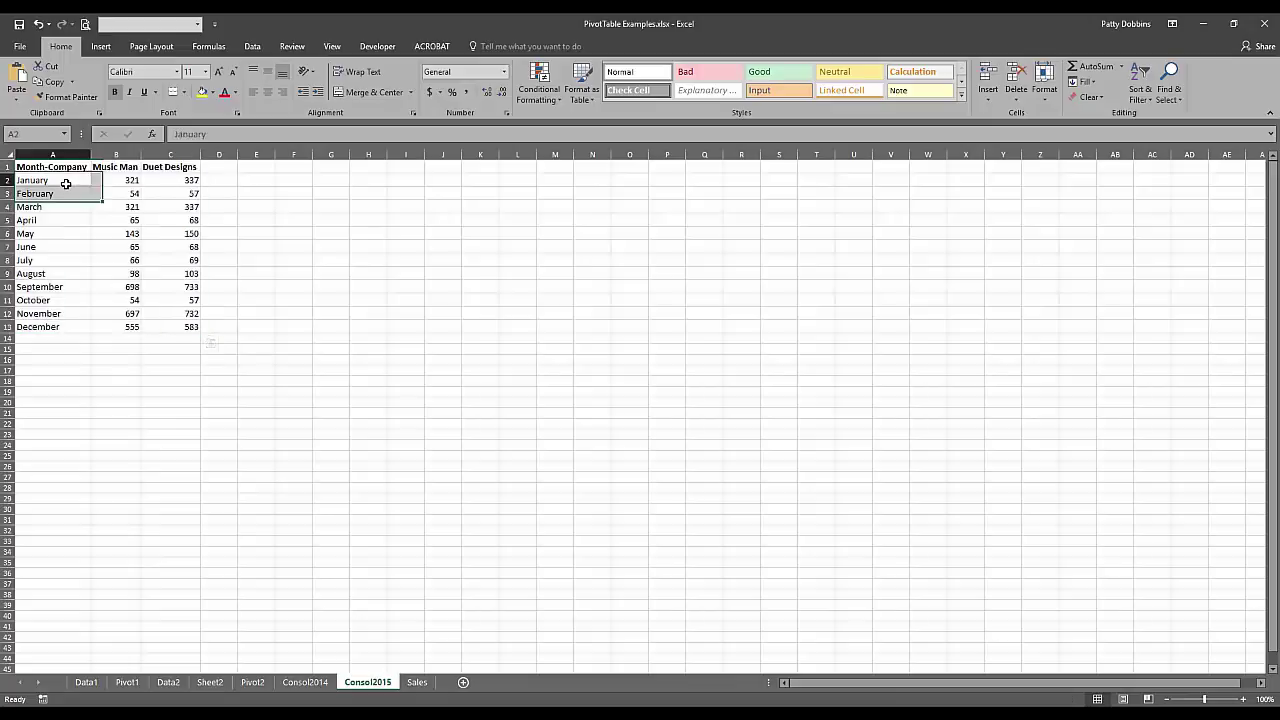
left_click(62, 167)
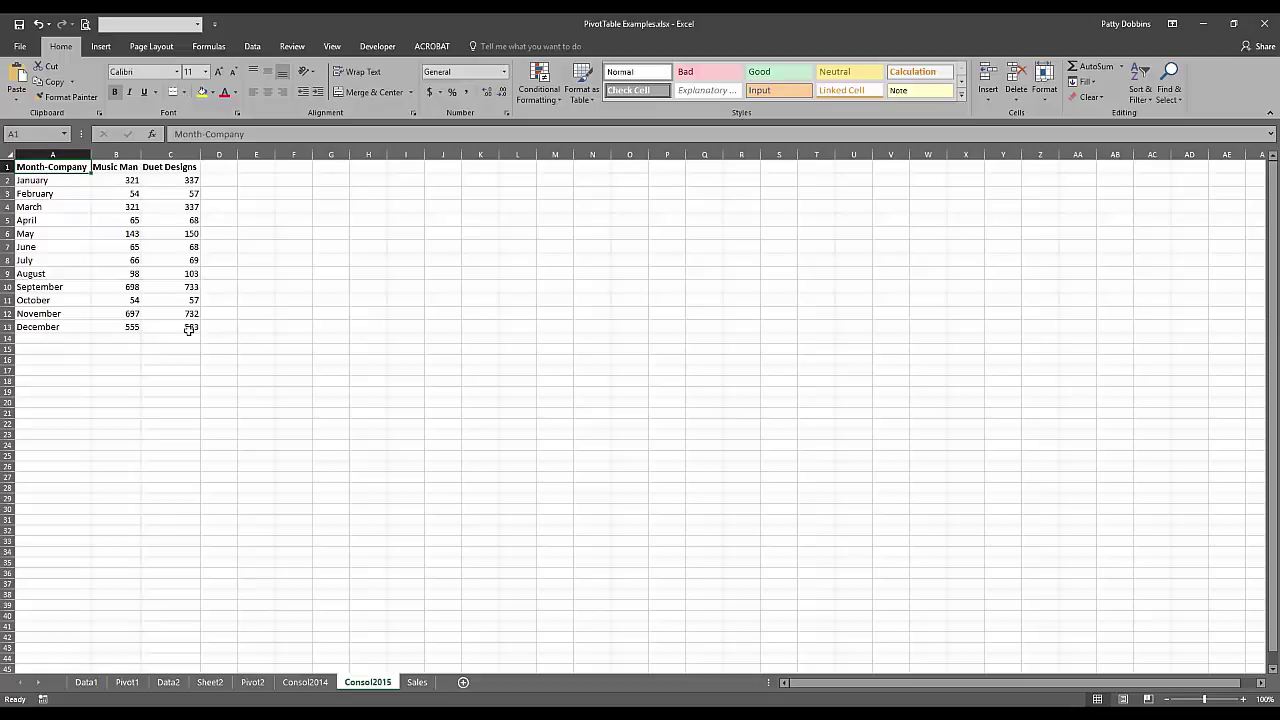
left_click_drag(70, 163, 179, 324)
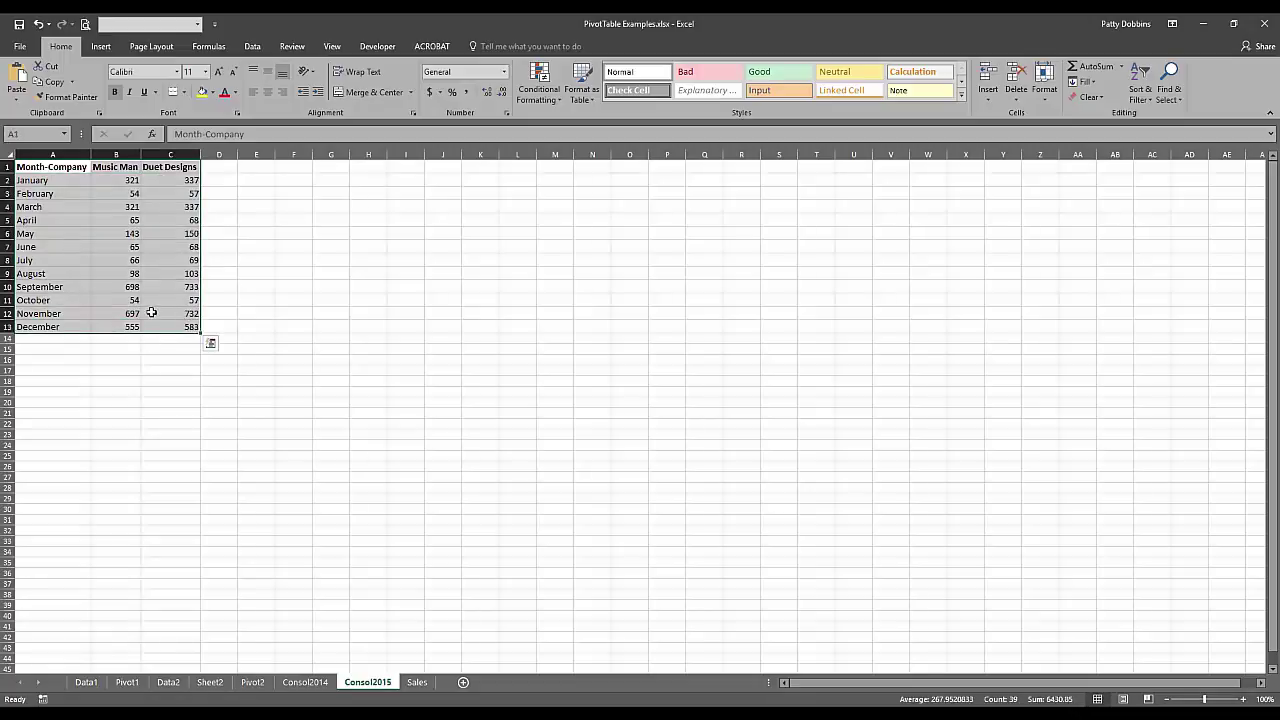
left_click(151, 313)
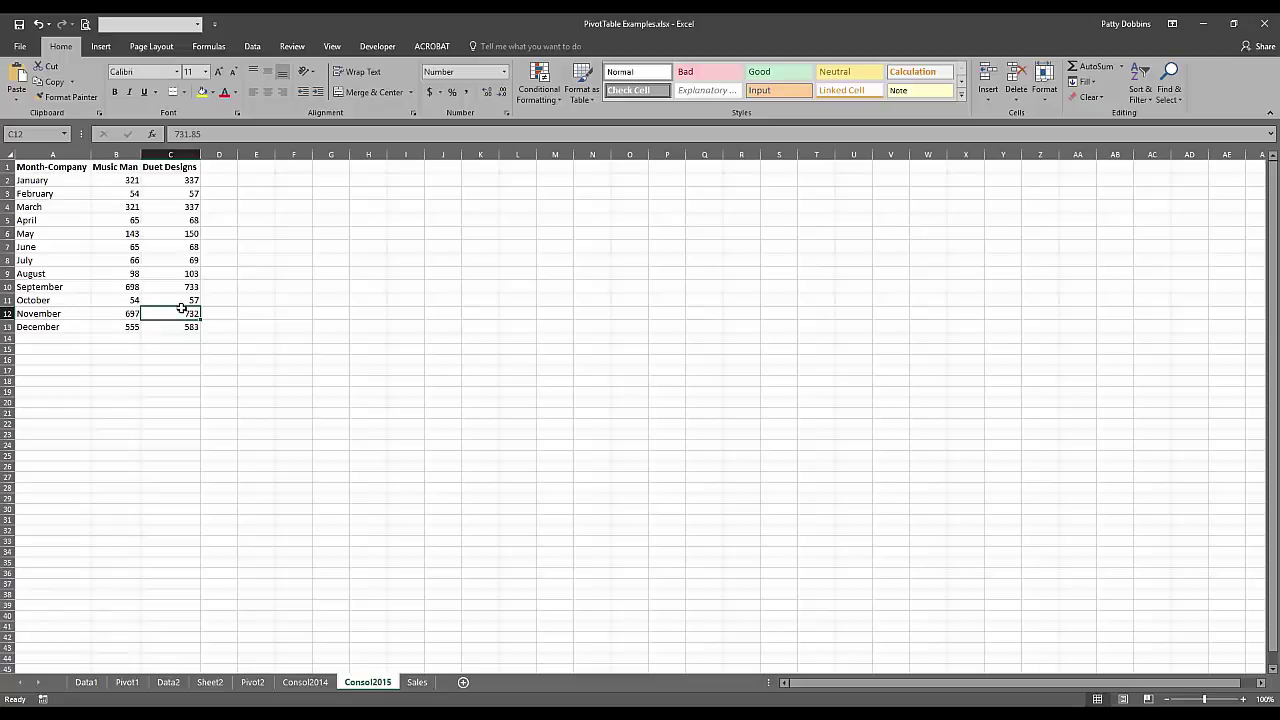
- Start the PivotTable and PivotChart Wizard for a PivotTable from multiple consolidation ranges, choosing to create the page fields manually
key("alt+d")
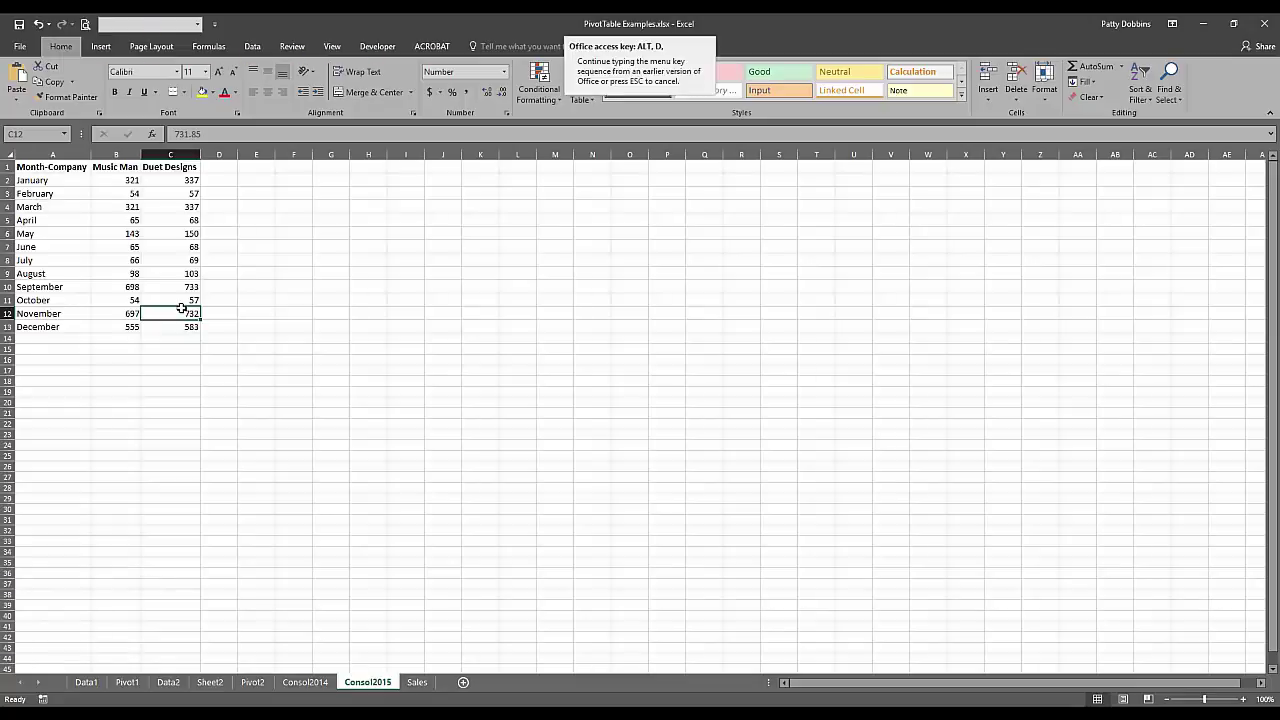
key("p")
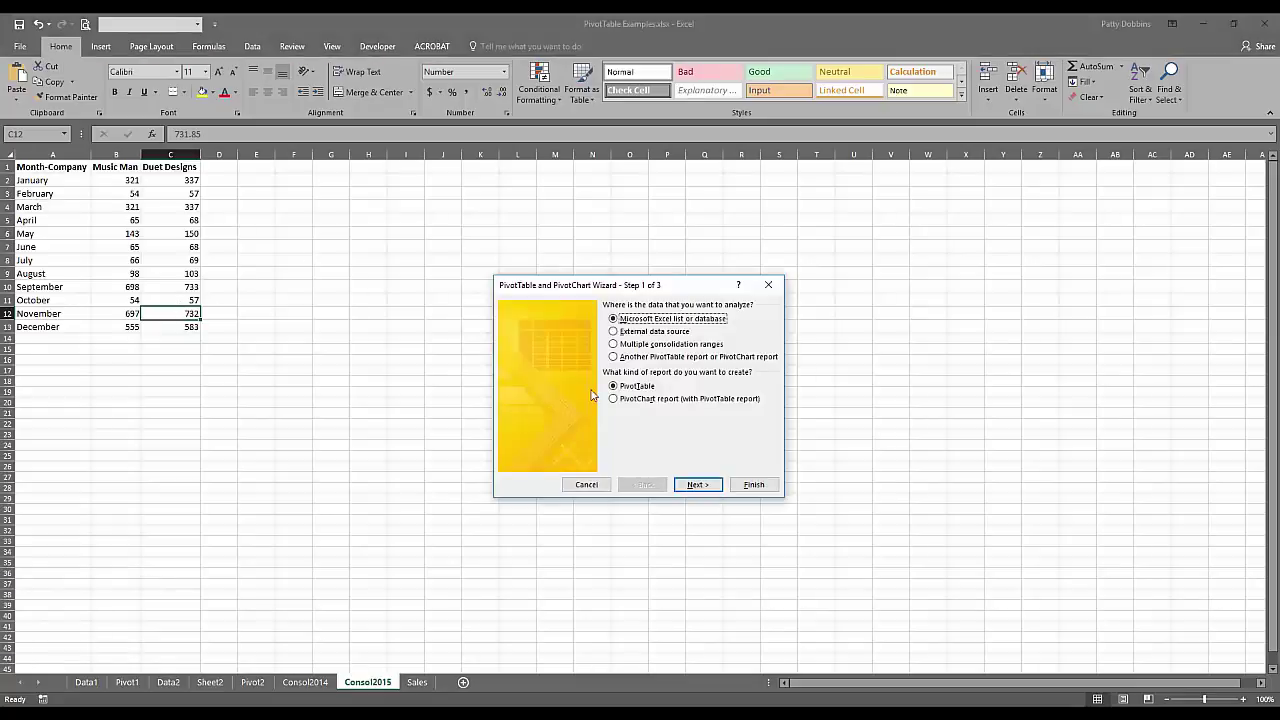
left_click_drag(607, 289, 427, 221)
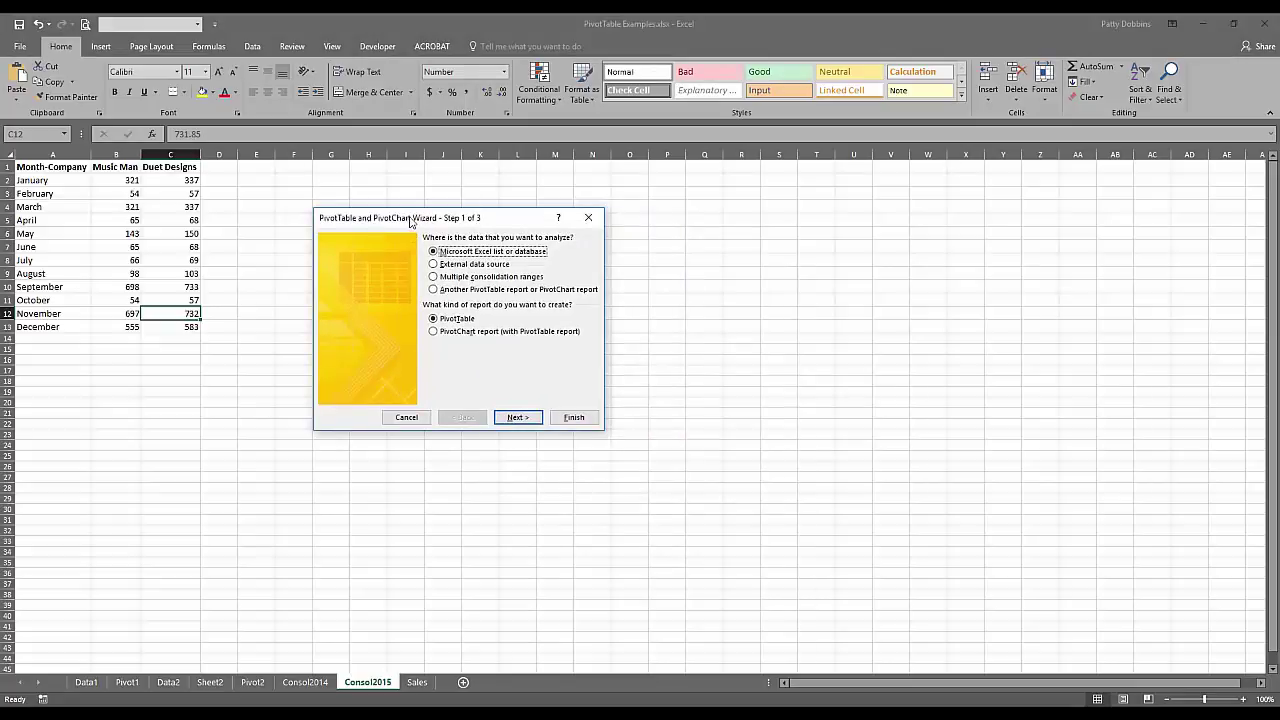
left_click(433, 277)
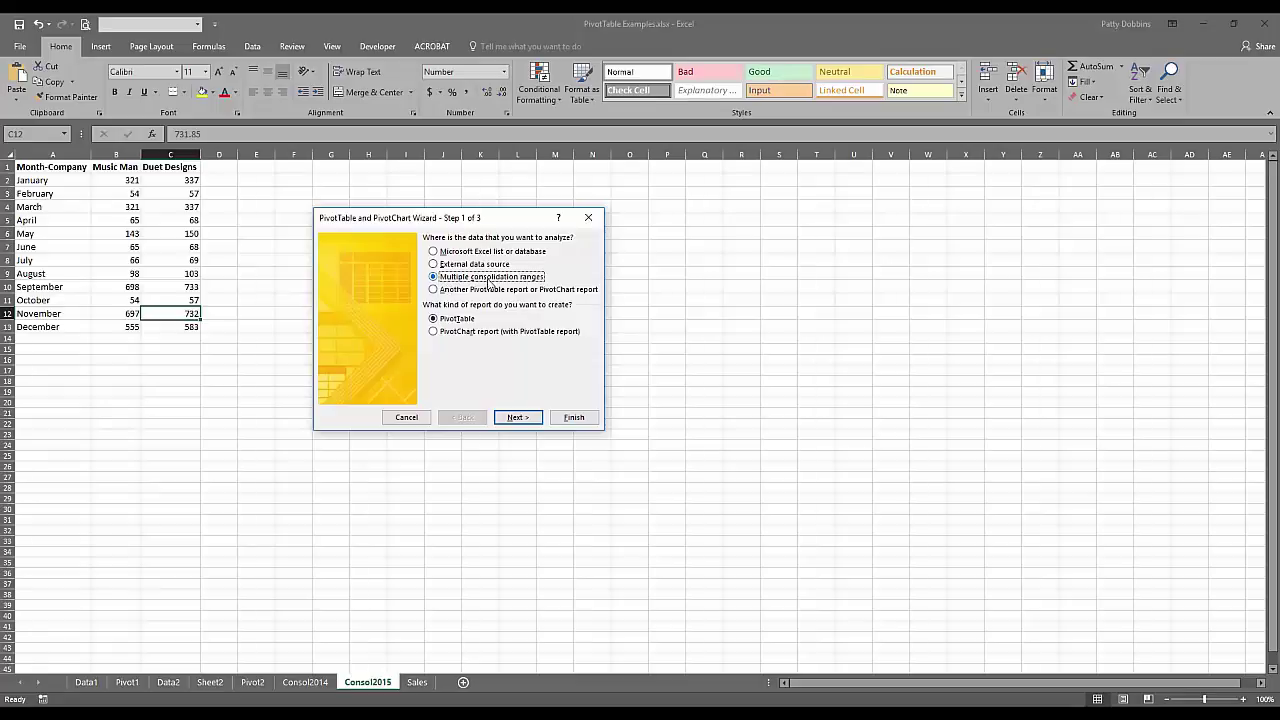
left_click(511, 418)
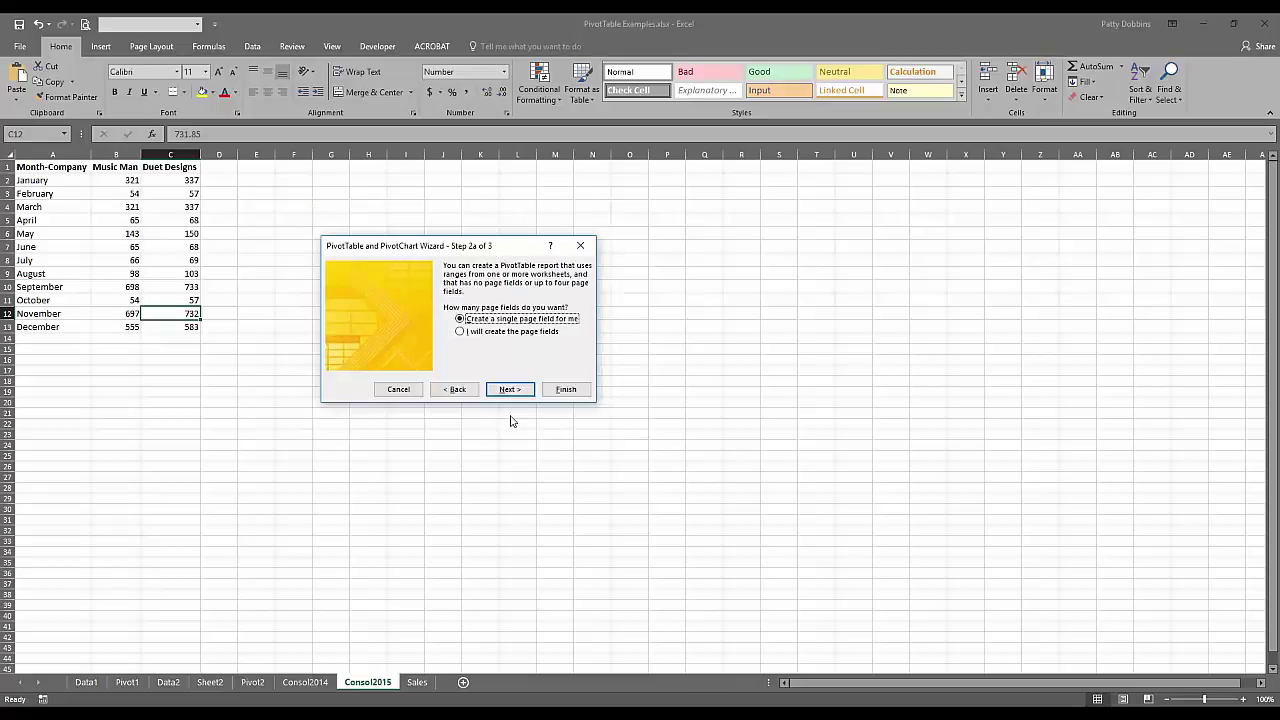
left_click(459, 332)
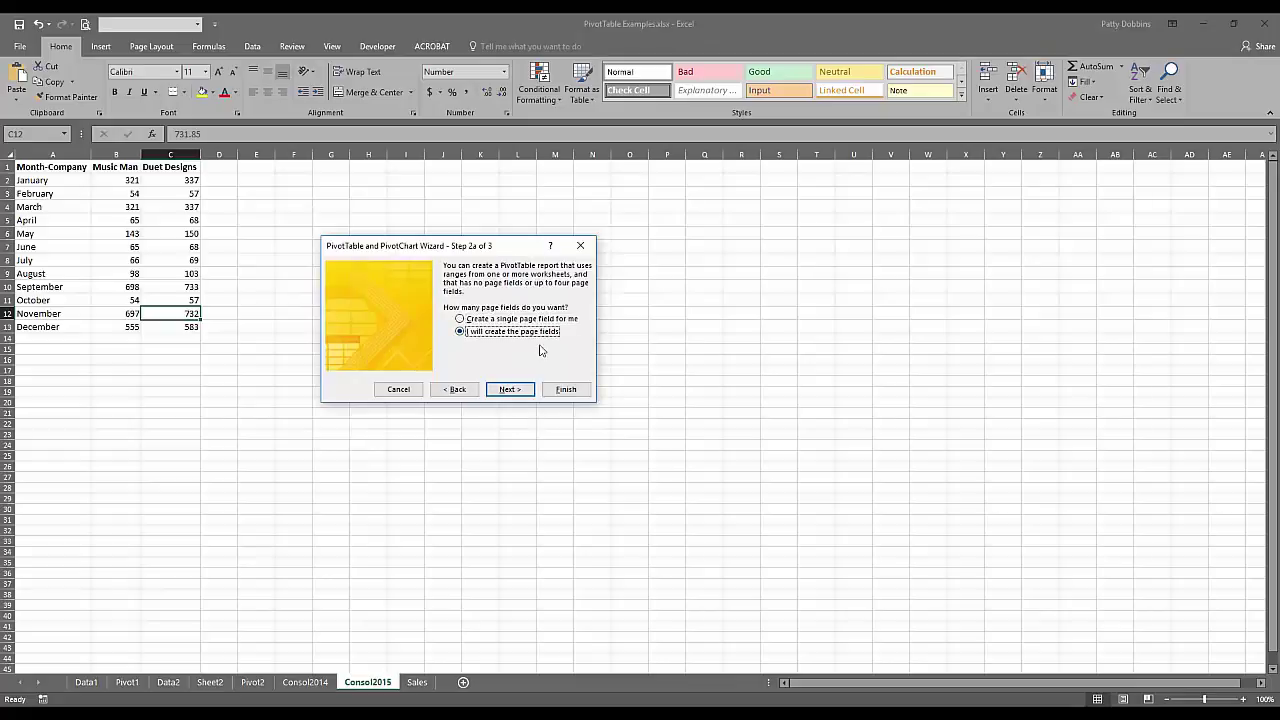
left_click(511, 390)
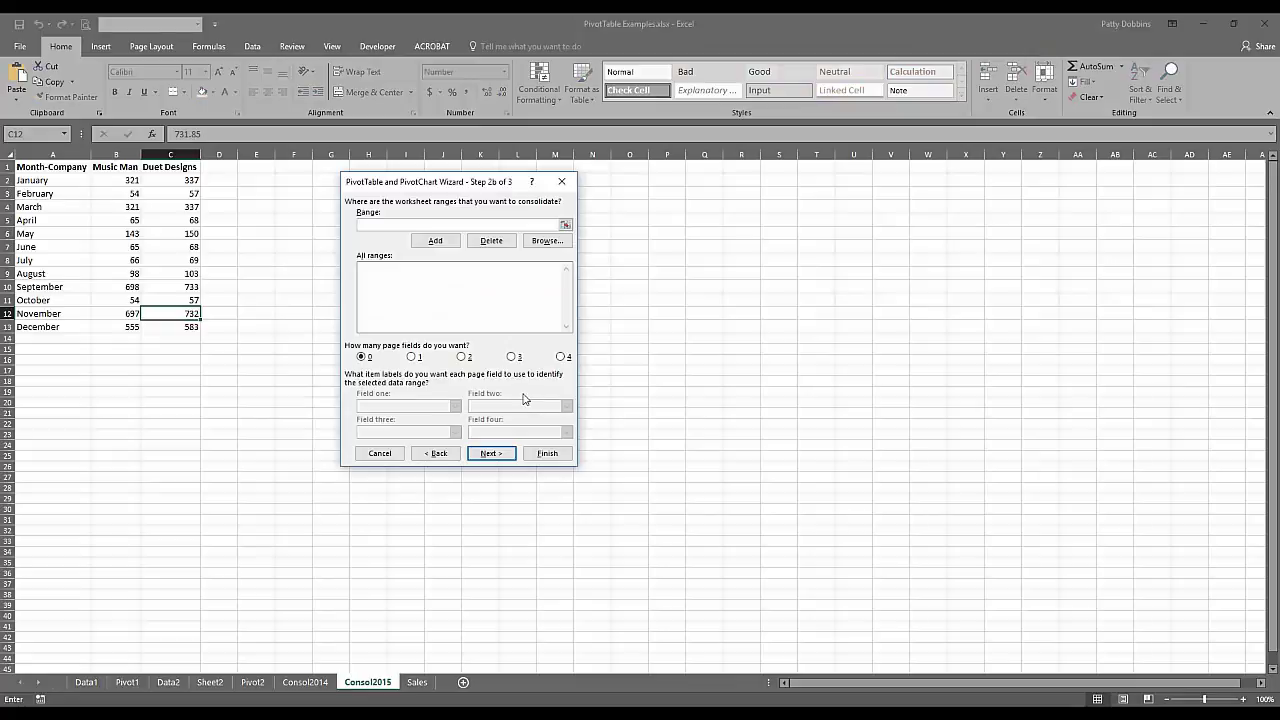
- Add the range A1:C13 from Consol2015 and the same range from Consol2014 to the ranges to consolidate
left_click_drag(433, 186, 566, 231)
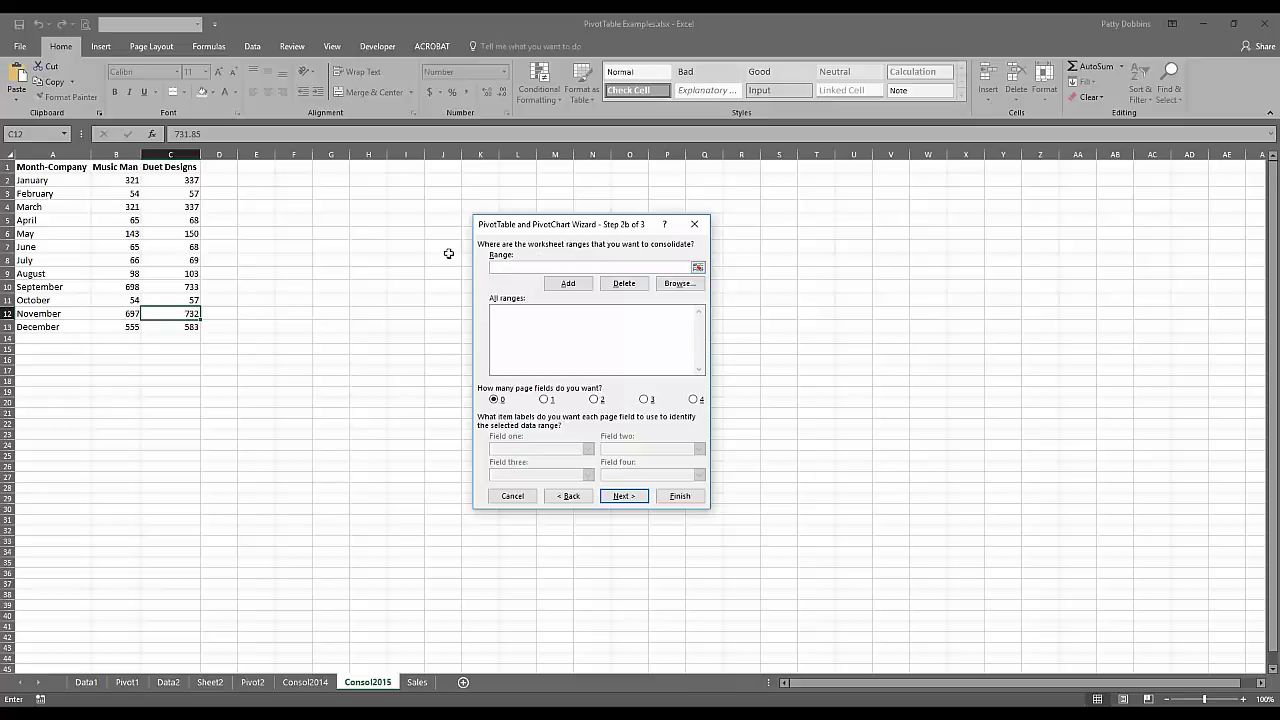
left_click(598, 269)
left_click_drag(35, 167, 174, 326)
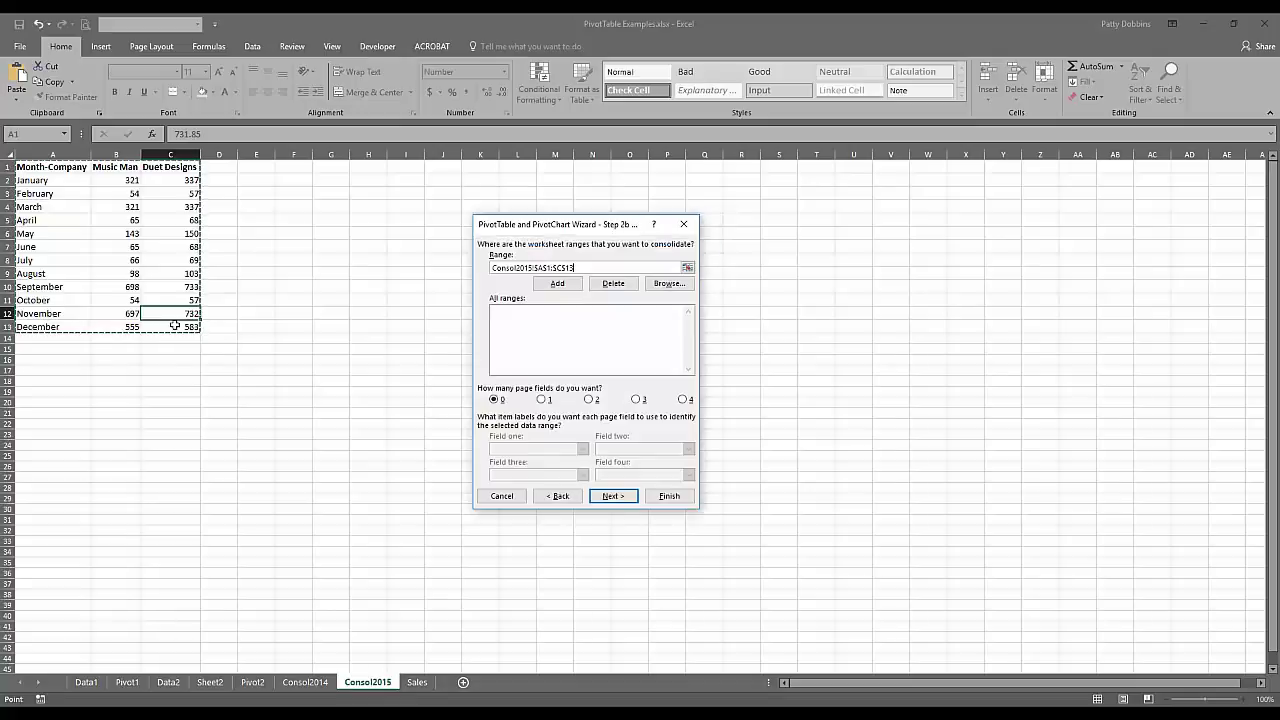
left_click(556, 284)
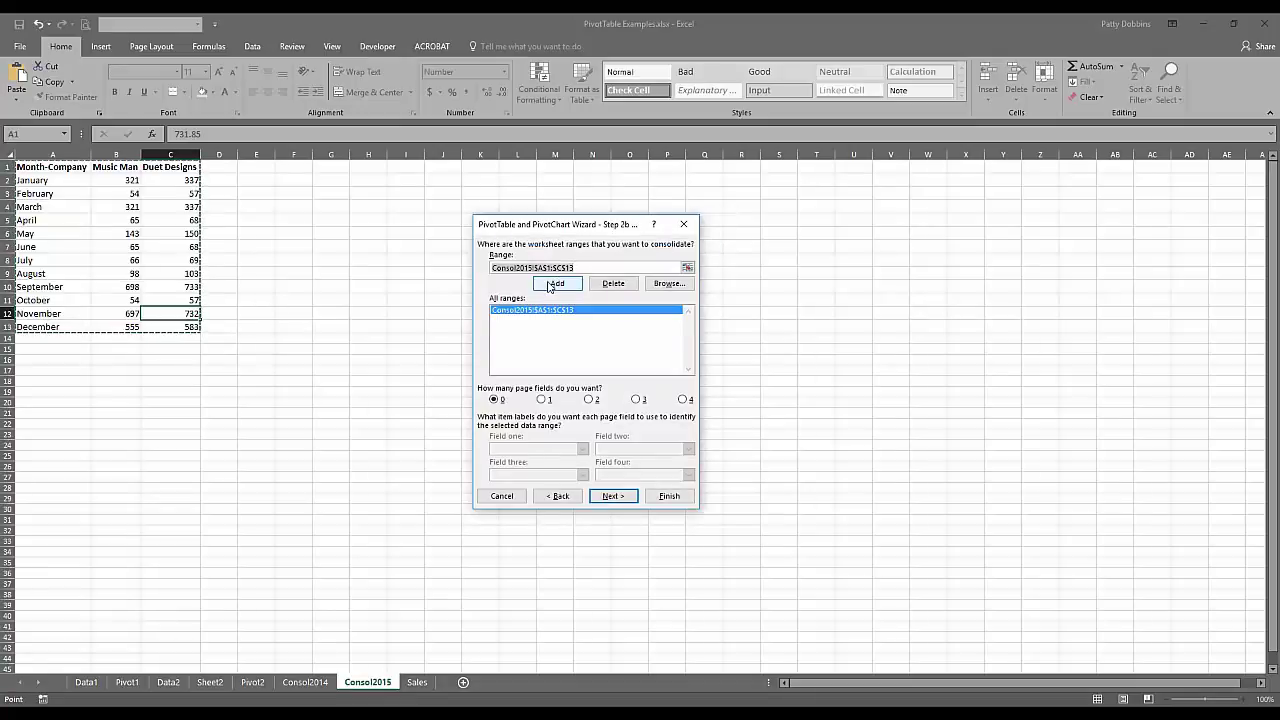
left_click(305, 682)
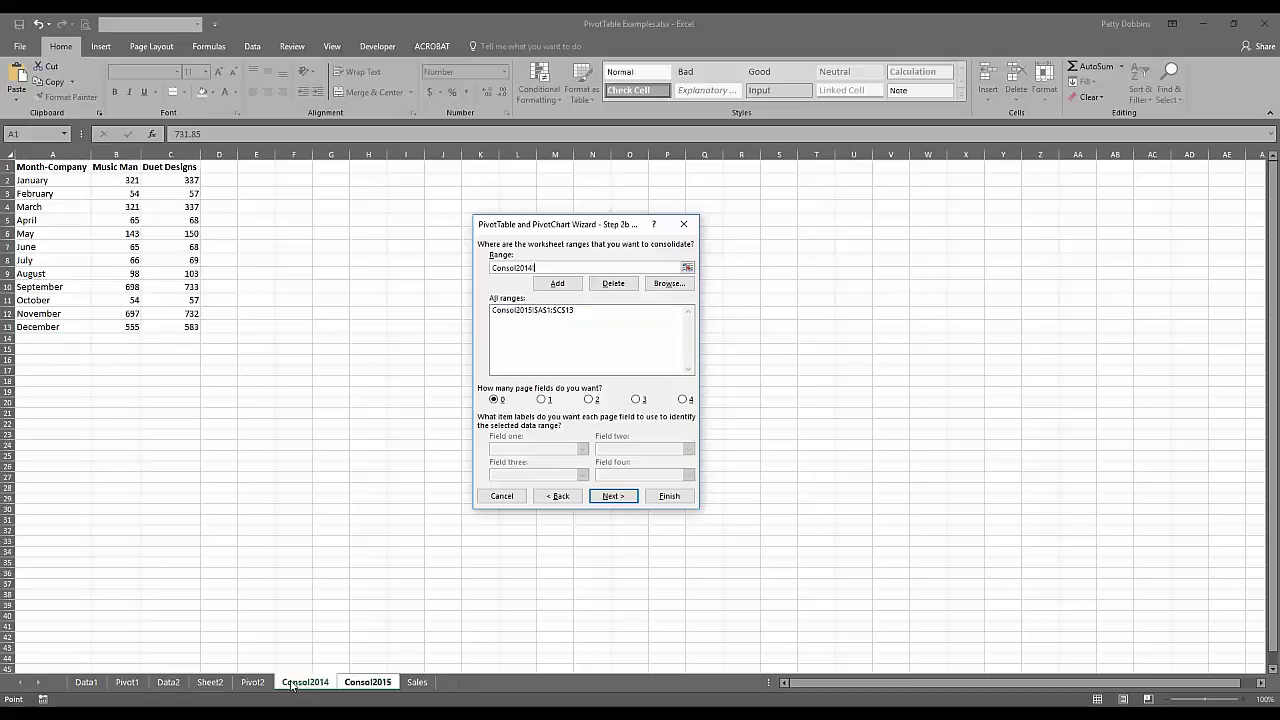
left_click_drag(61, 168, 166, 328)
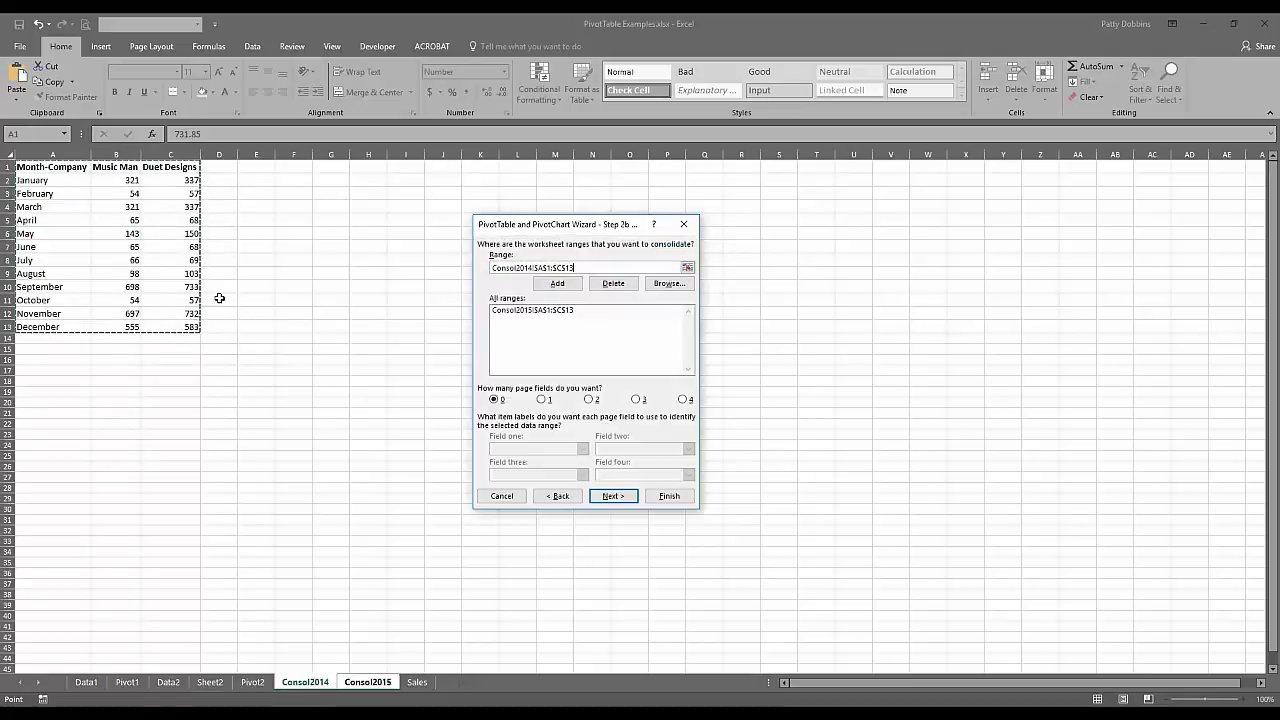
left_click(557, 284)
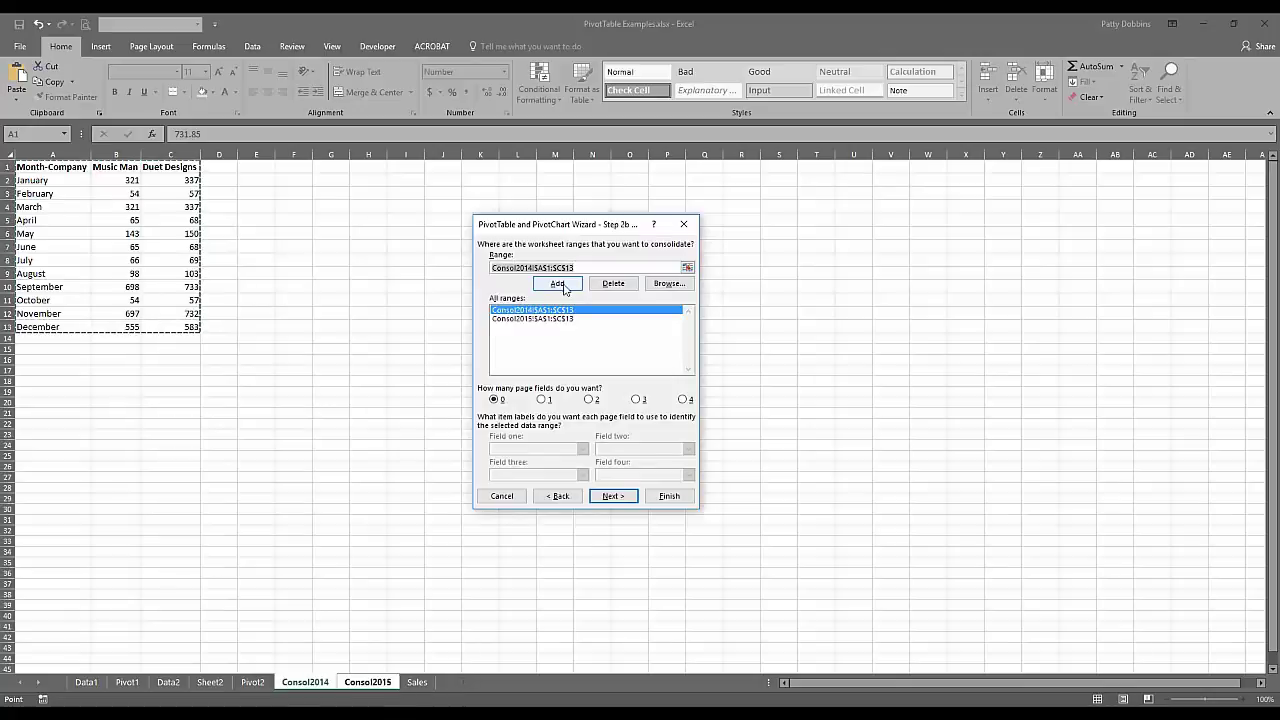
- Keep zero page fields and create the consolidated PivotTable on a new worksheet
left_click(628, 497)
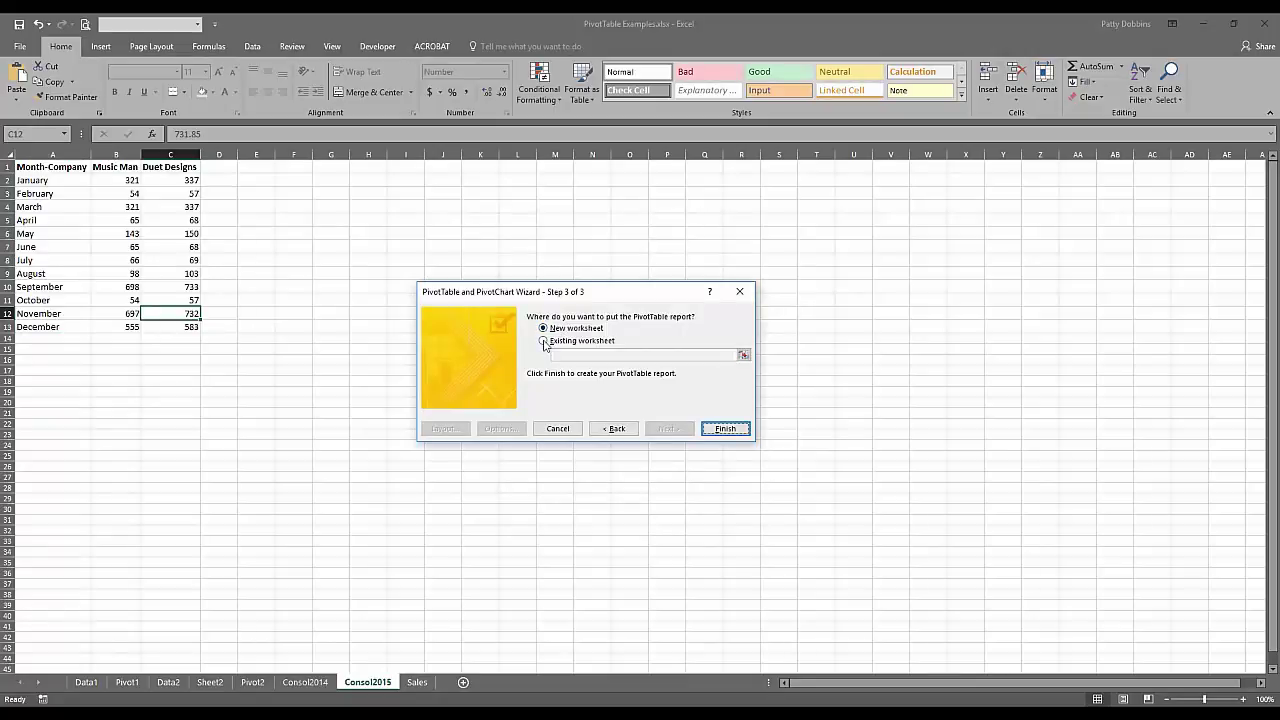
left_click(549, 341)
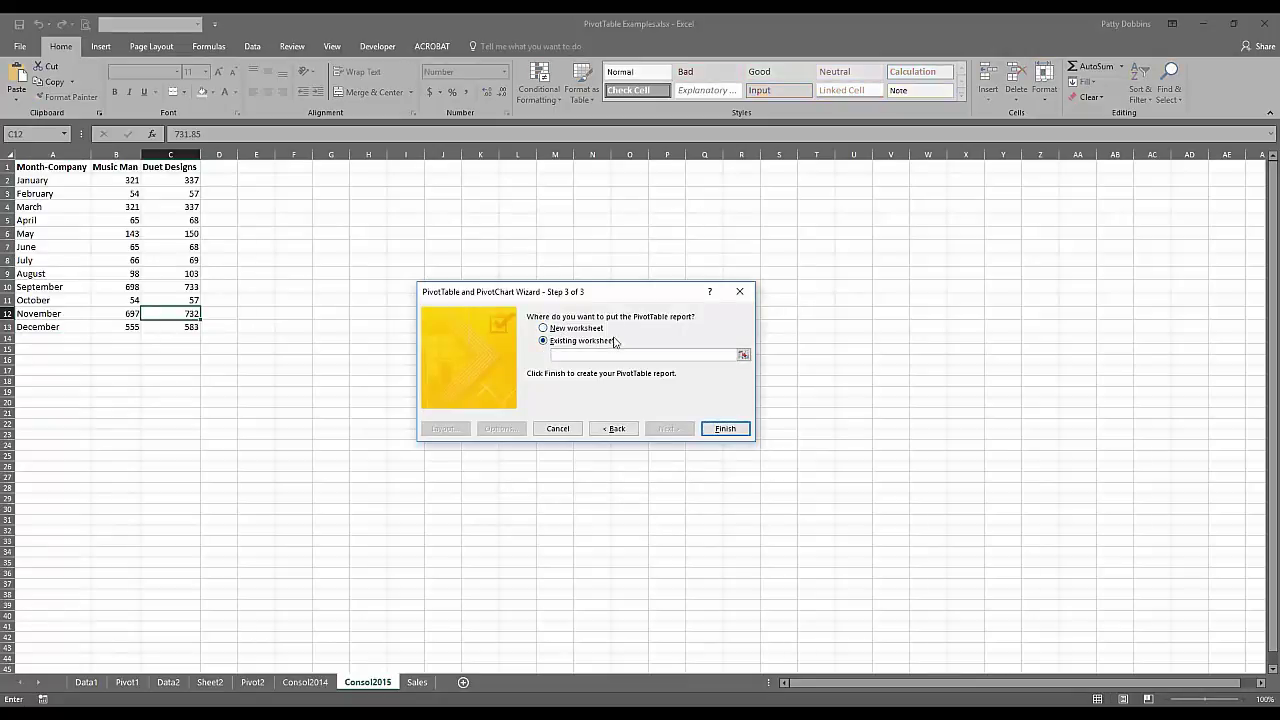
left_click(545, 328)
left_click(727, 429)
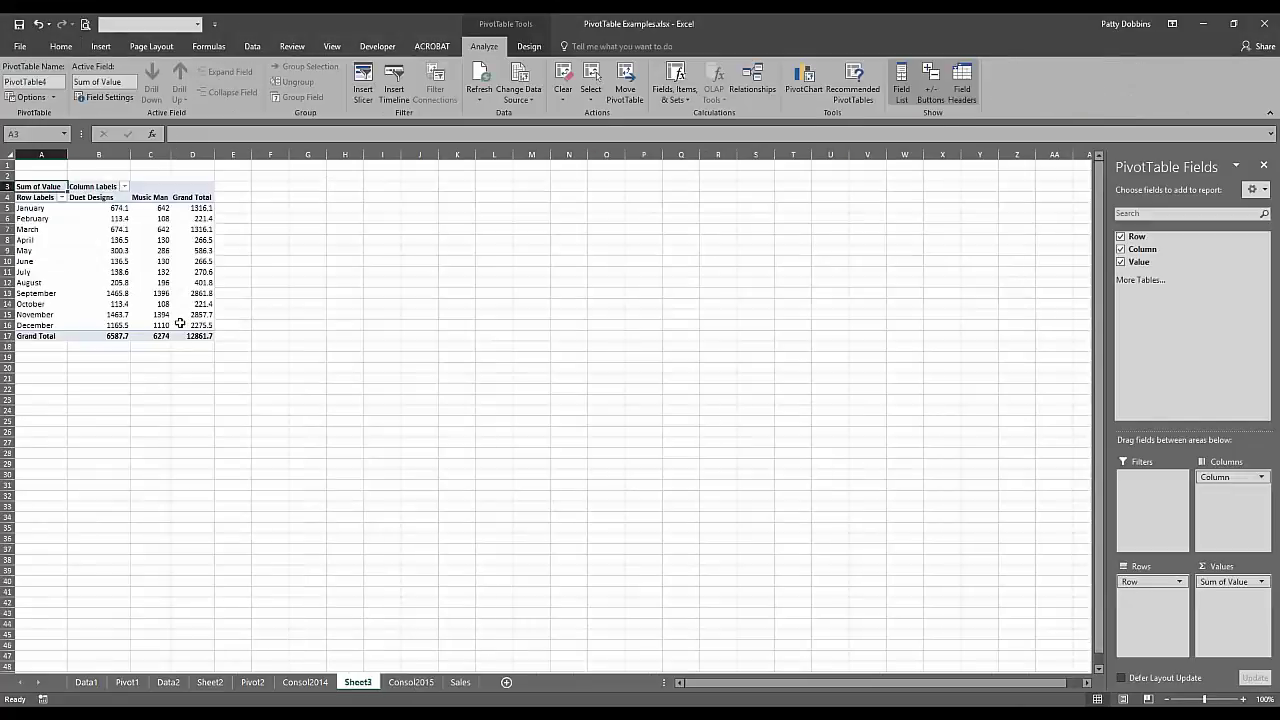
left_click(137, 262)
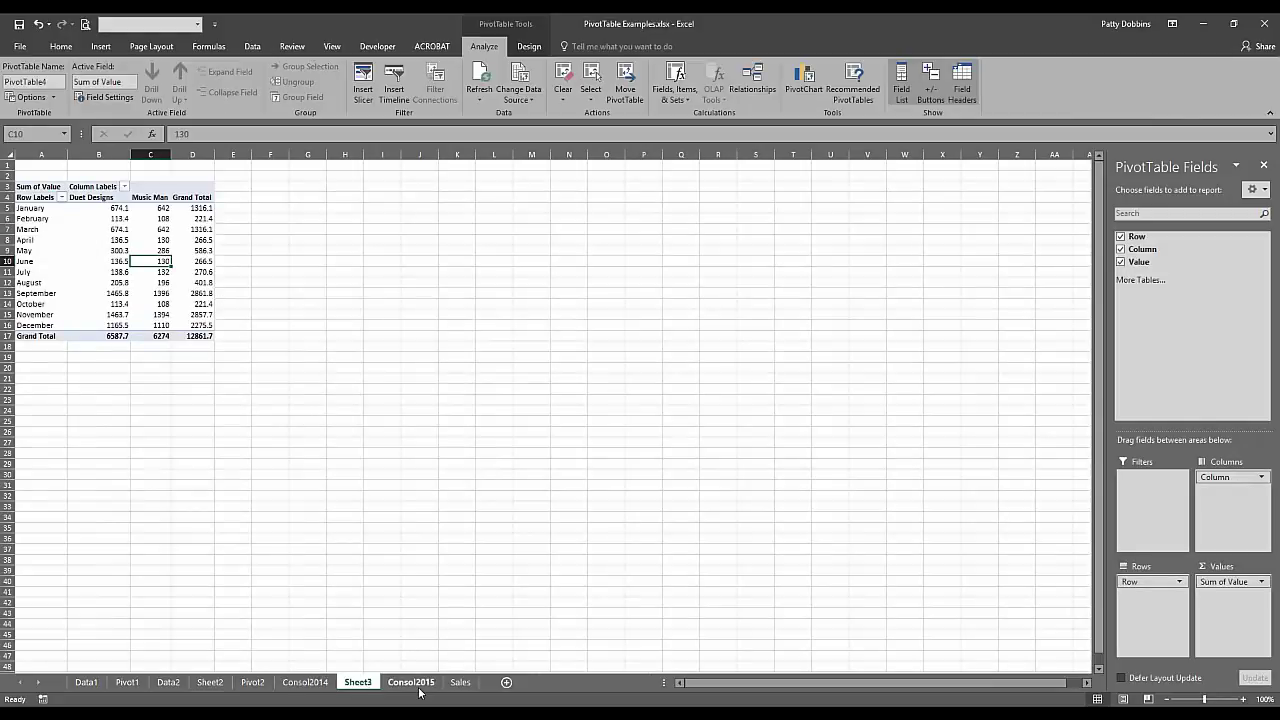
- Move the Sheet3 worksheet between Consol2015 and Sales and review the consolidated PivotTable's months and values
left_click_drag(351, 686, 447, 686)
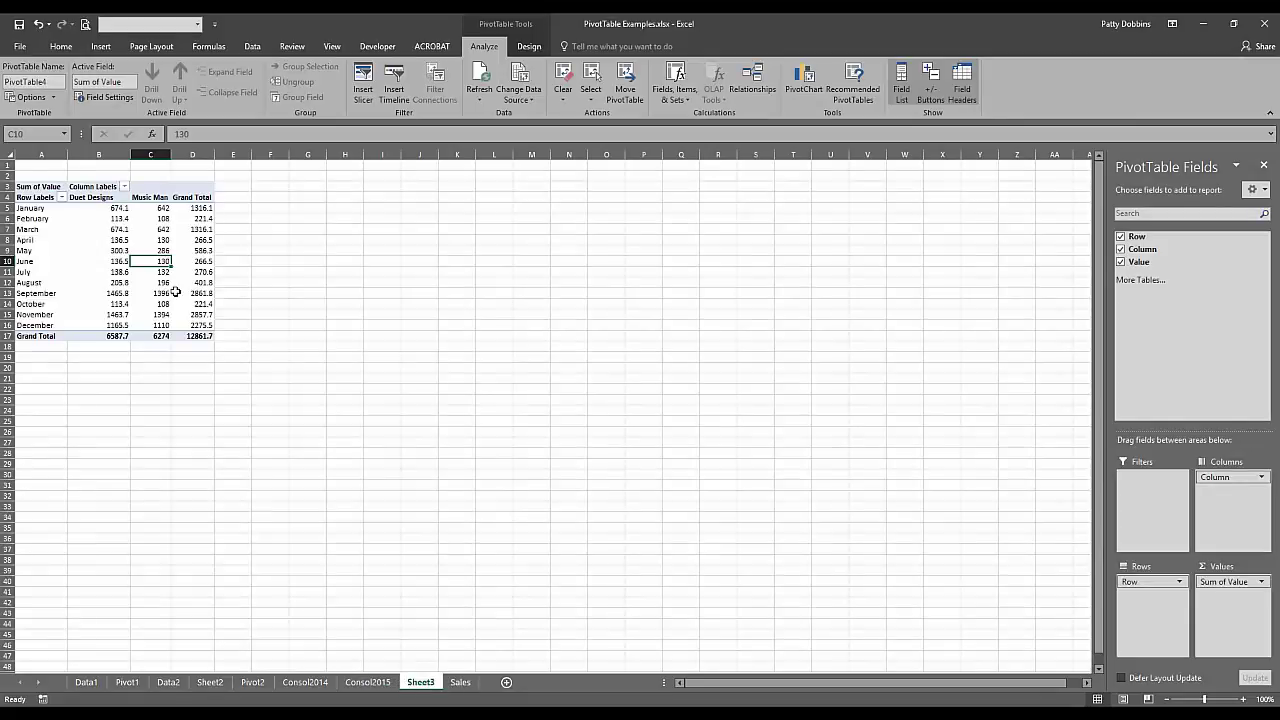
left_click(40, 240)
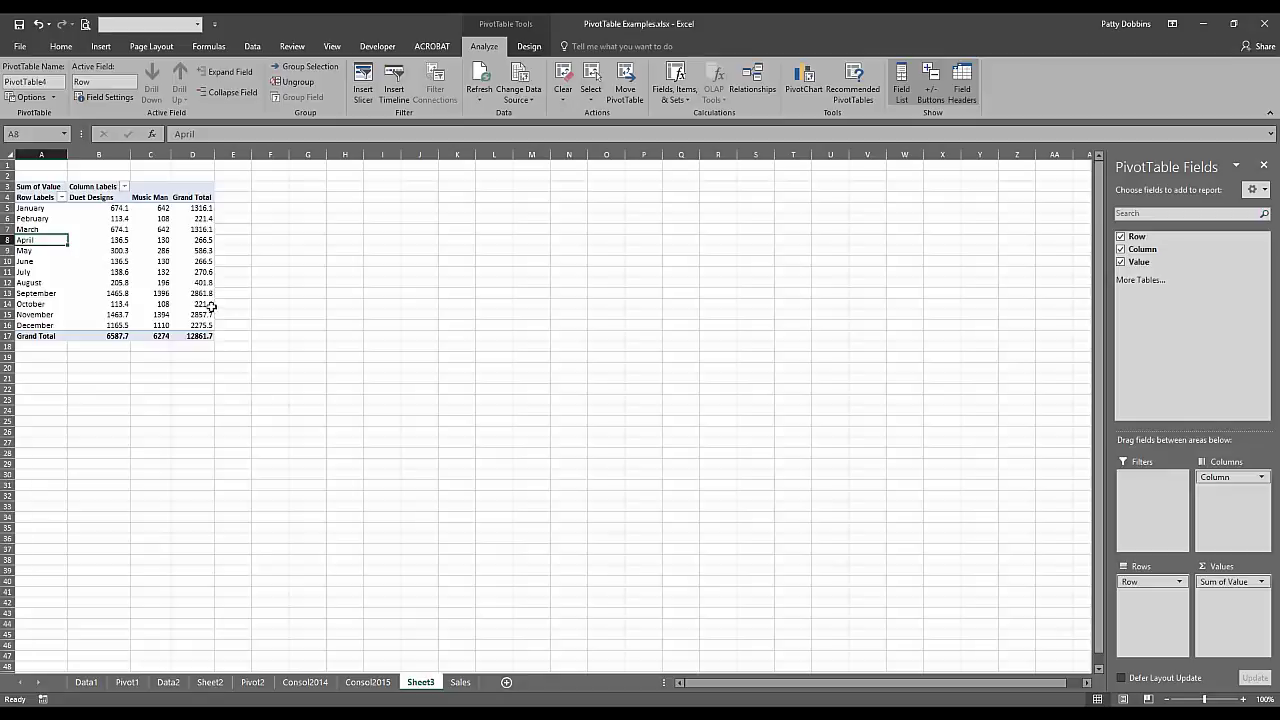
mouse_move(134, 281)
mouse_move(111, 252)
left_click(118, 229)
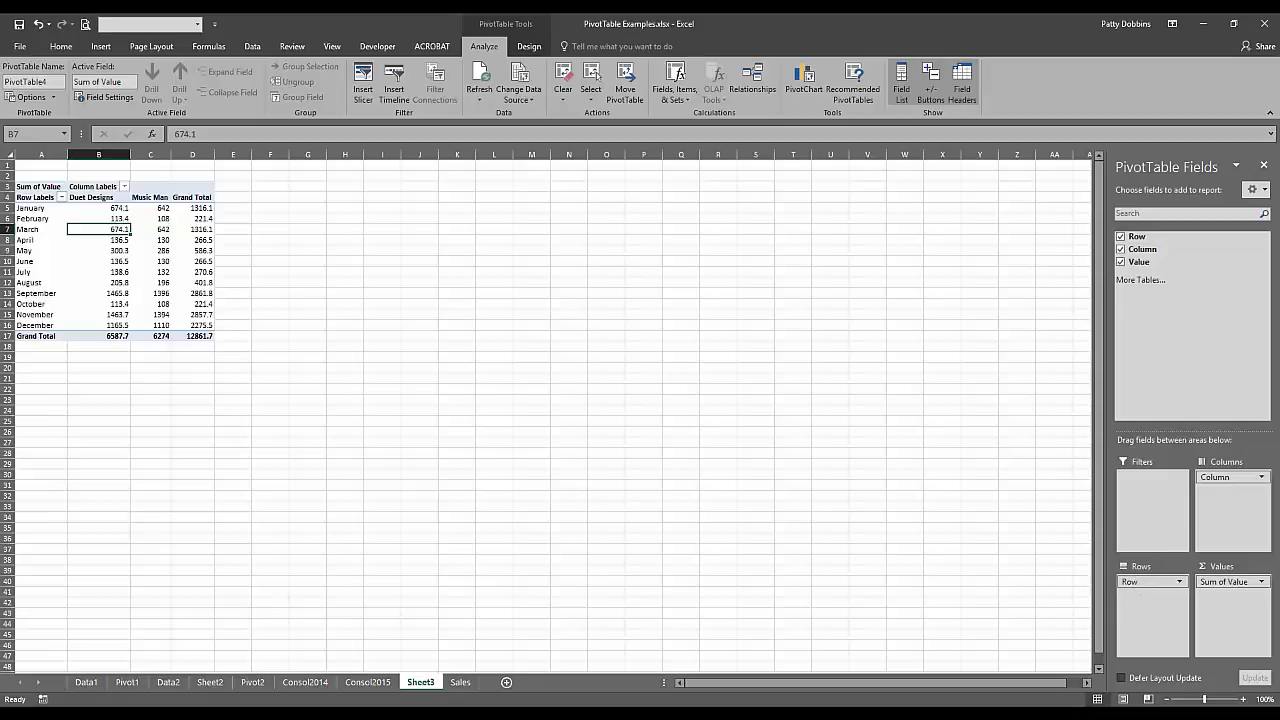
- Rename the consolidated PivotTable's Row field to Months
left_click(37, 197)
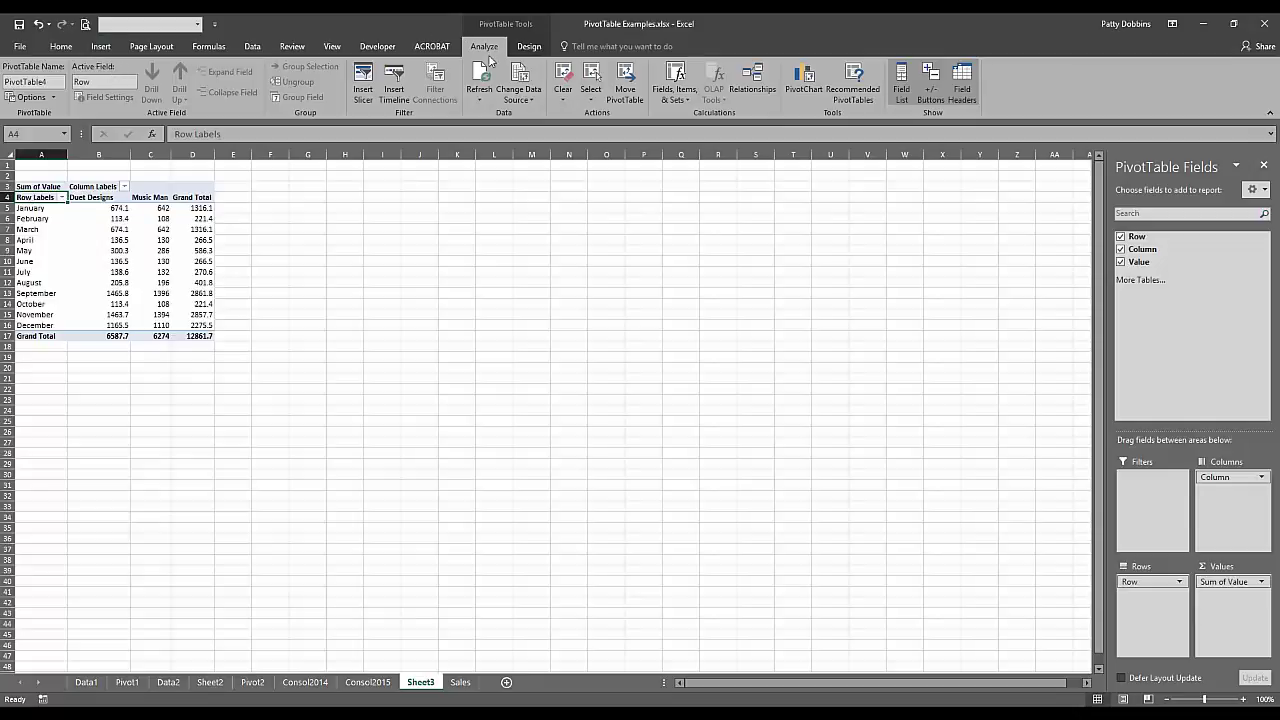
double_click(101, 80)
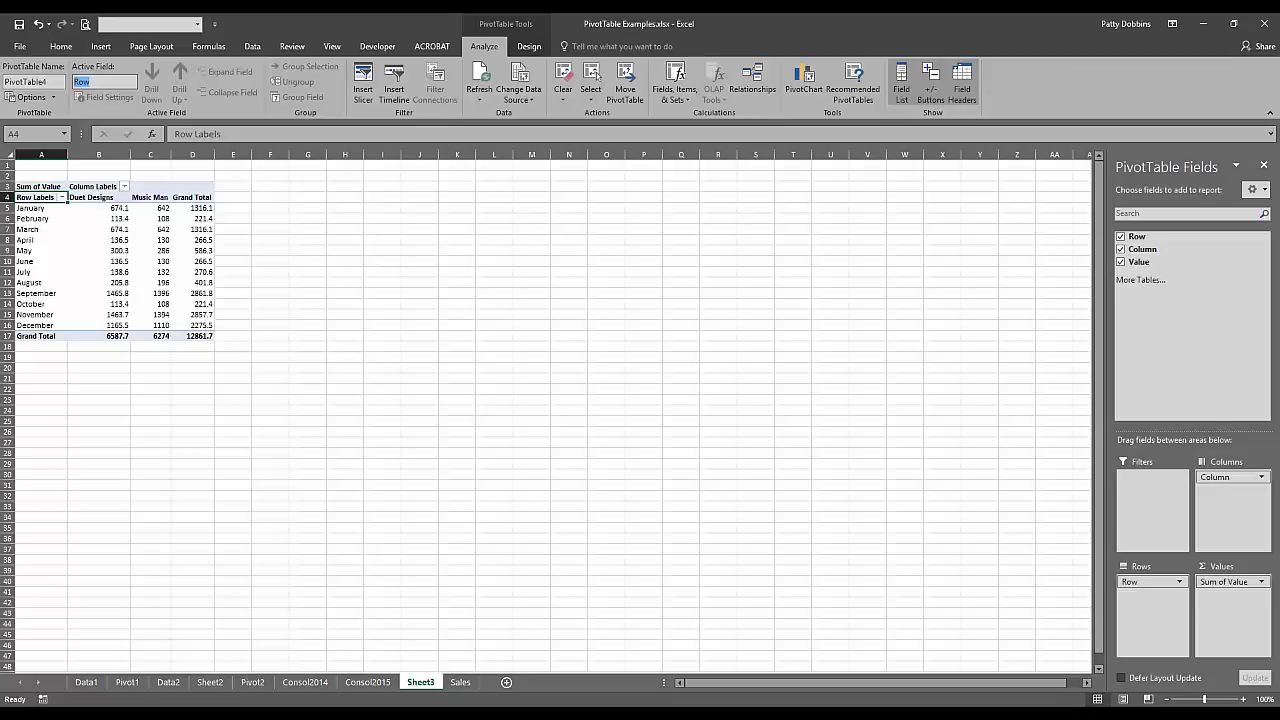
type("Mno")
key("BackSpace")
key("BackSpace")
type("ont")
left_click(120, 220)
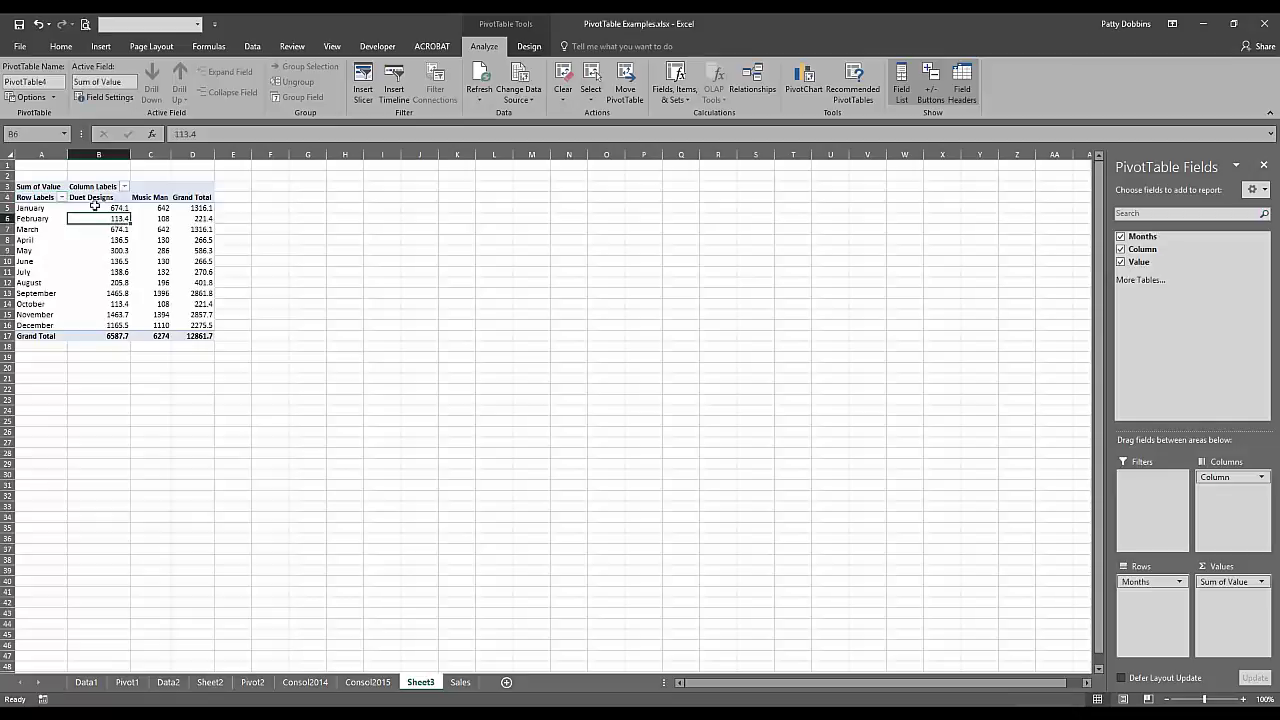
- Rename the consolidated PivotTable's Column field to Company
left_click(92, 186)
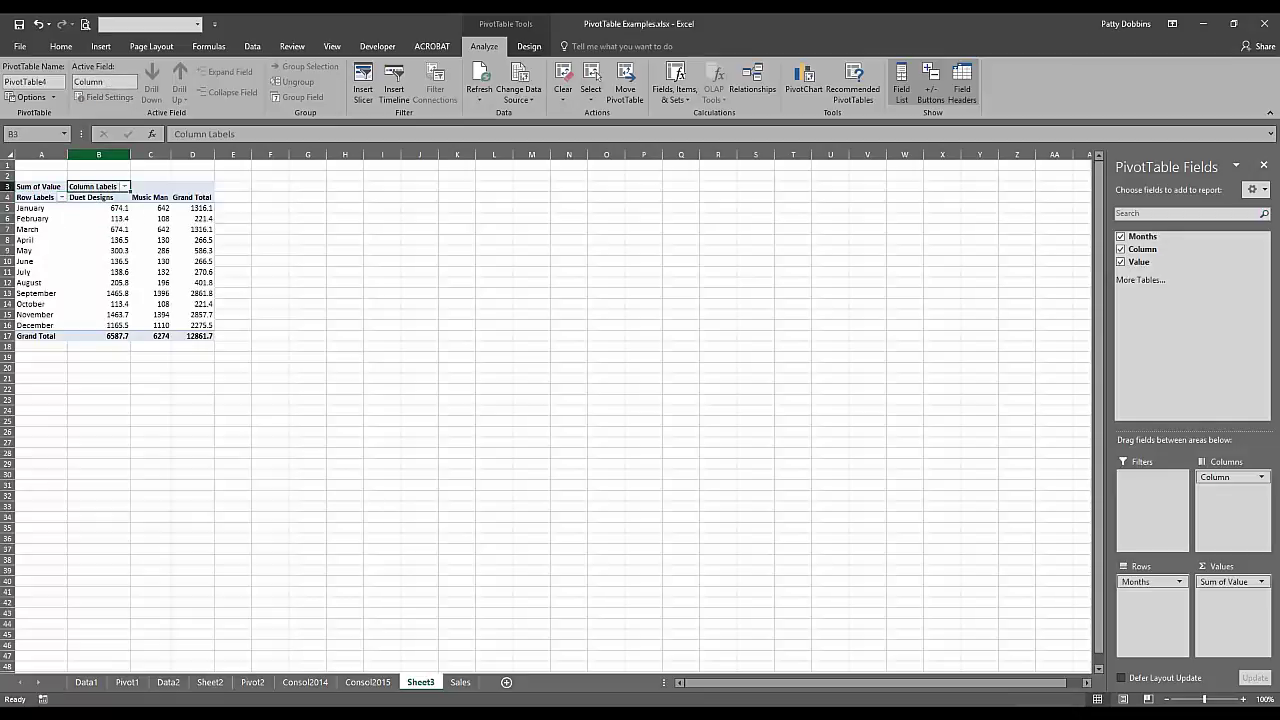
left_click(115, 82)
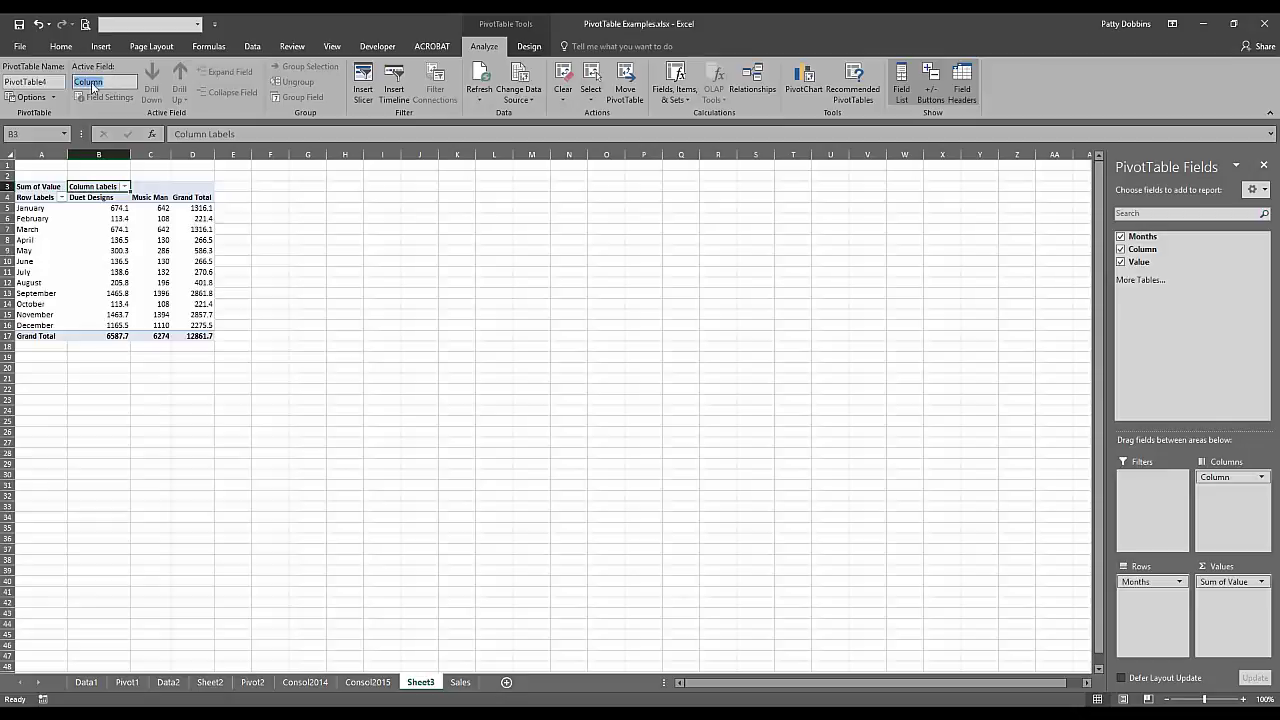
left_click_drag(75, 83, 112, 90)
type("Company")
key("Return")
left_click(148, 272)
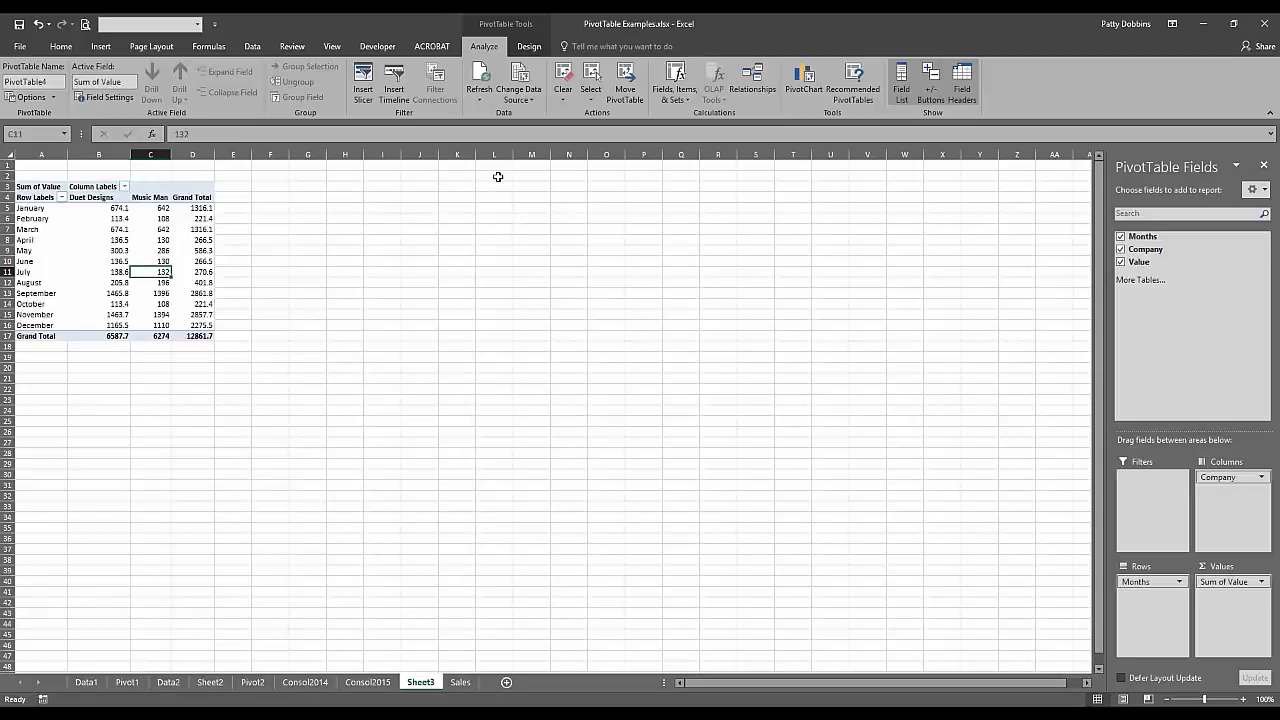
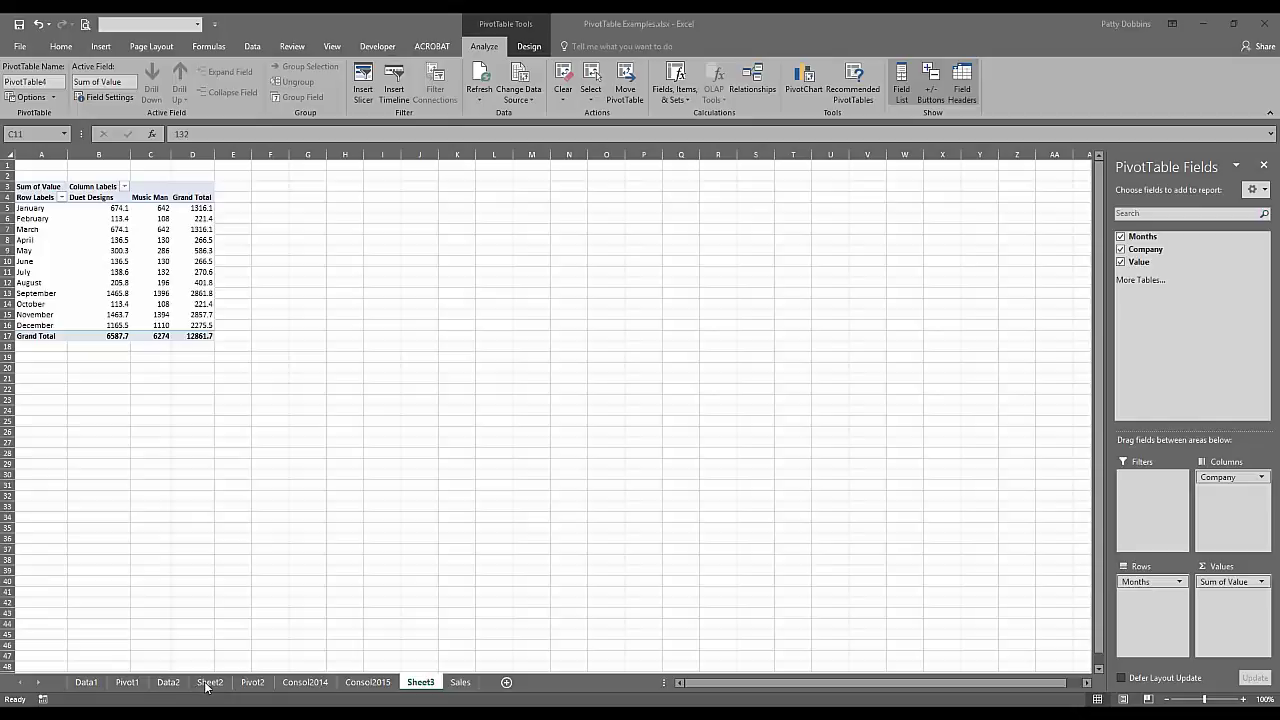
- Delete the entire inventory value PivotTable below the revenue PivotTable on the Pivot2 sheet
left_click(253, 682)
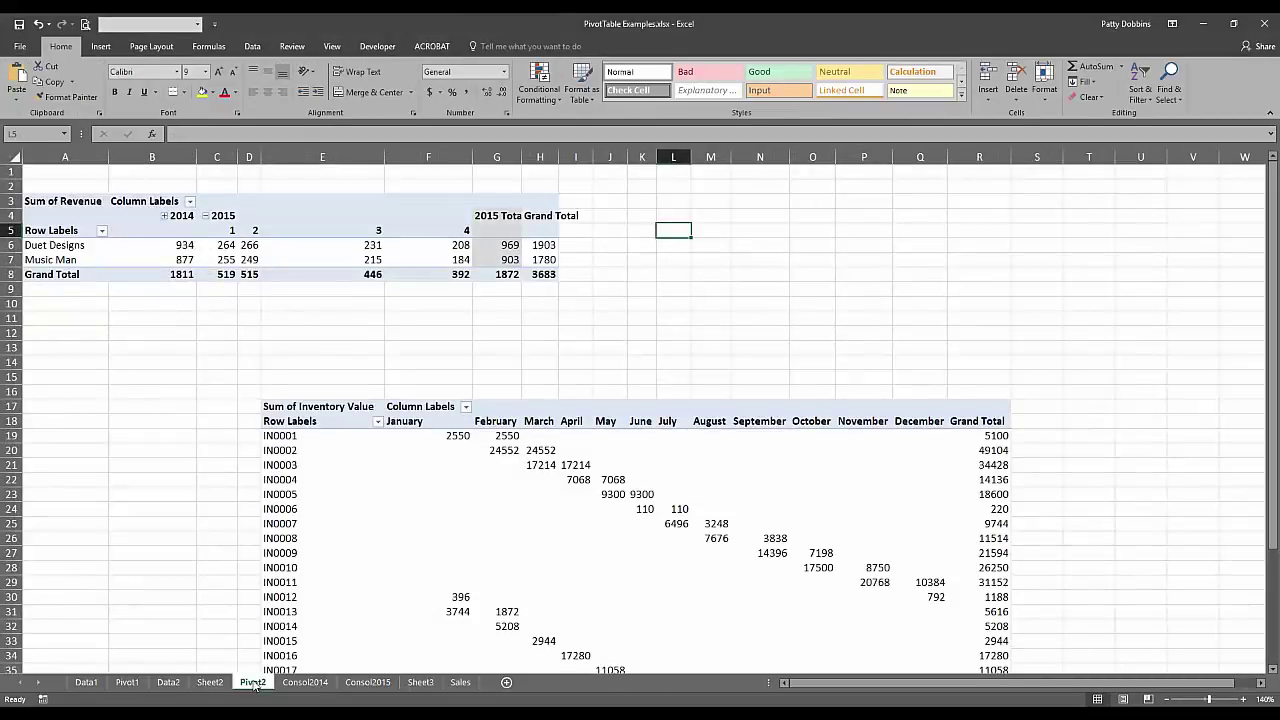
left_click(1168, 699)
left_click(1168, 699)
left_click(1168, 699)
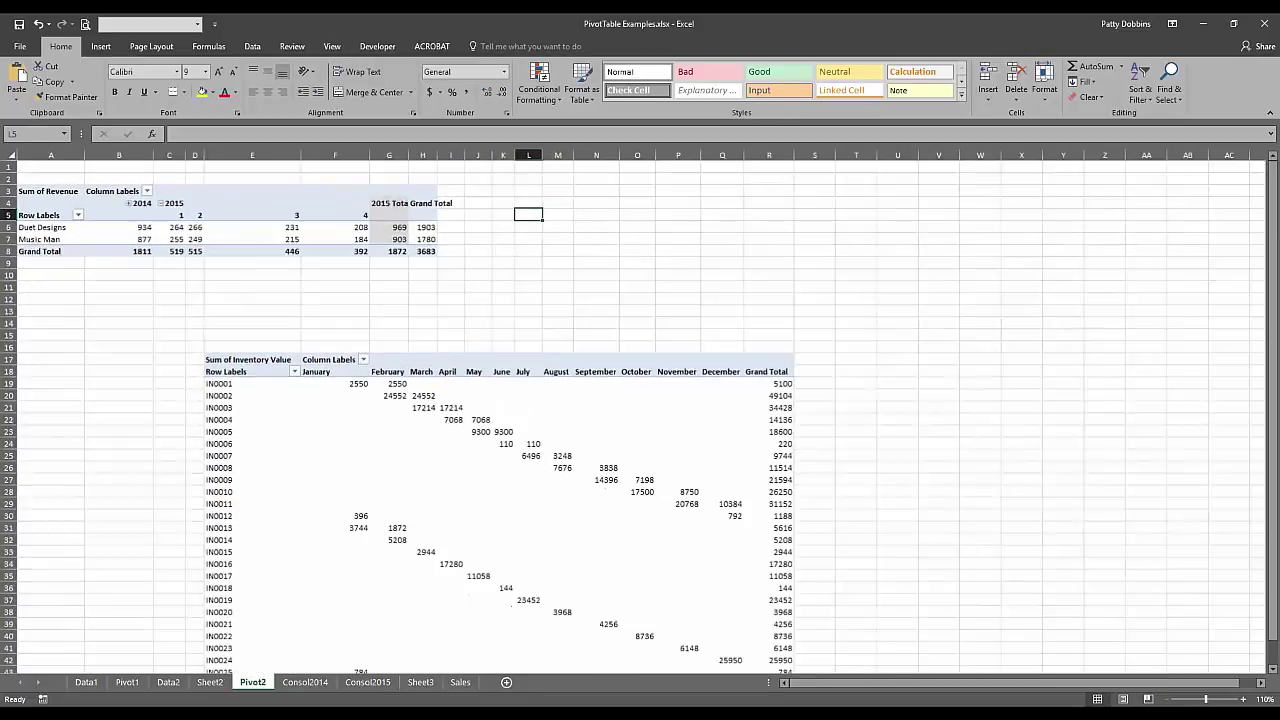
left_click(1168, 699)
left_click(440, 487)
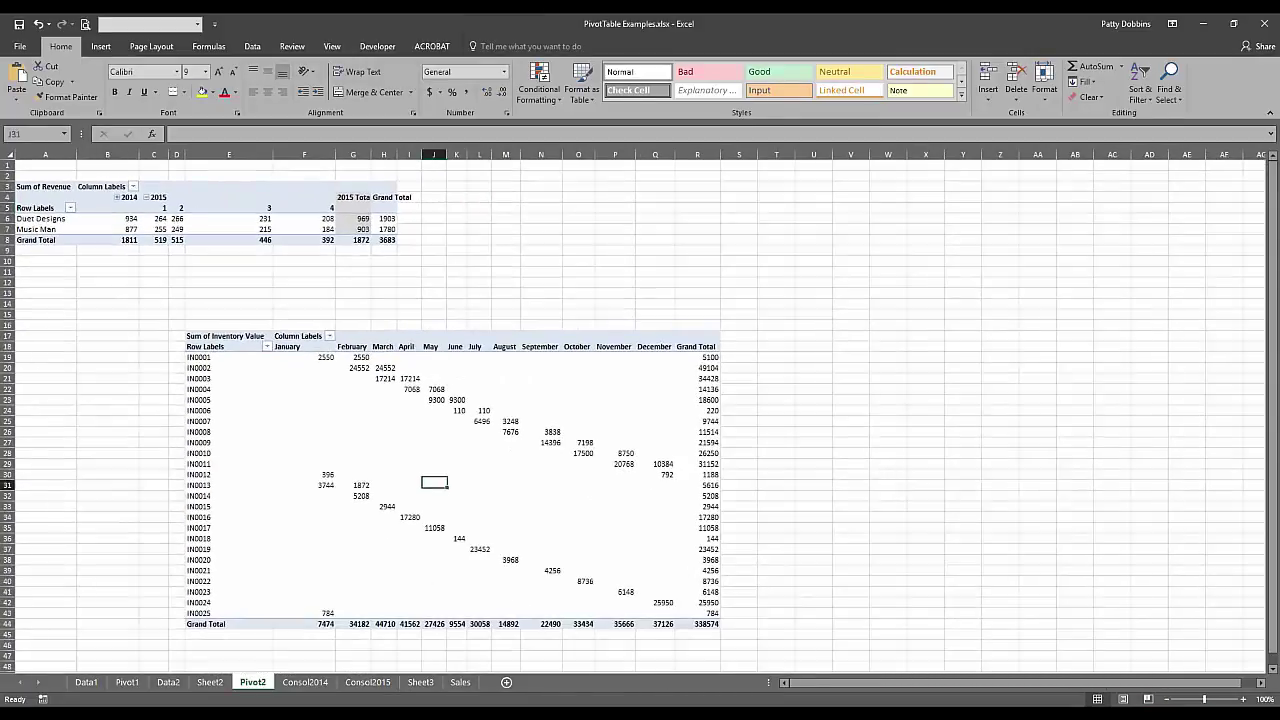
left_click(234, 346)
left_click(203, 317)
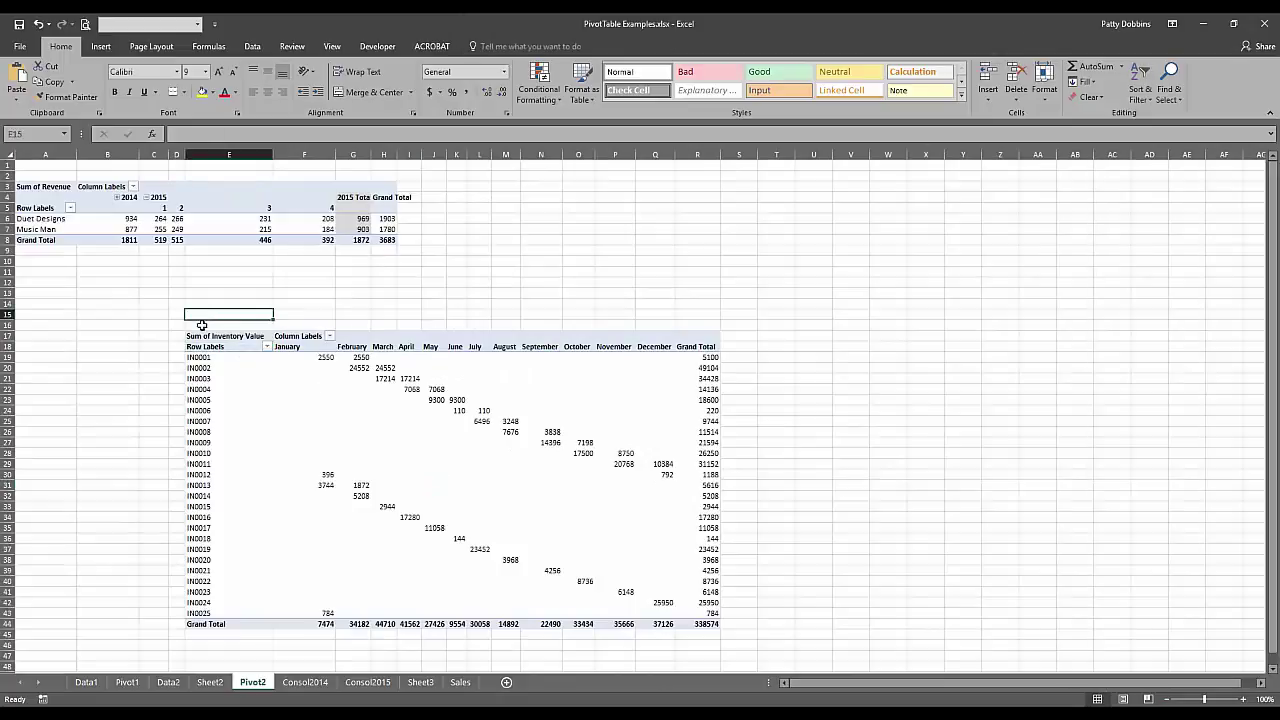
left_click(201, 333)
key("Delete")
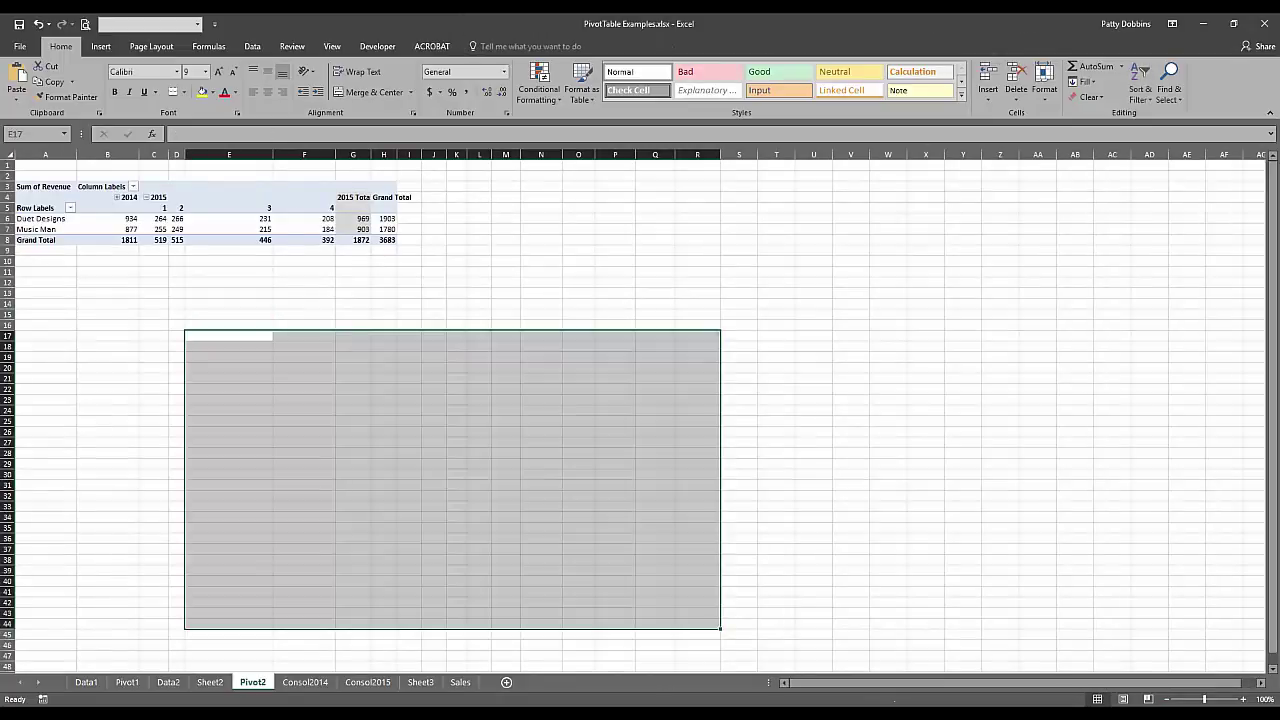
left_click(266, 305)
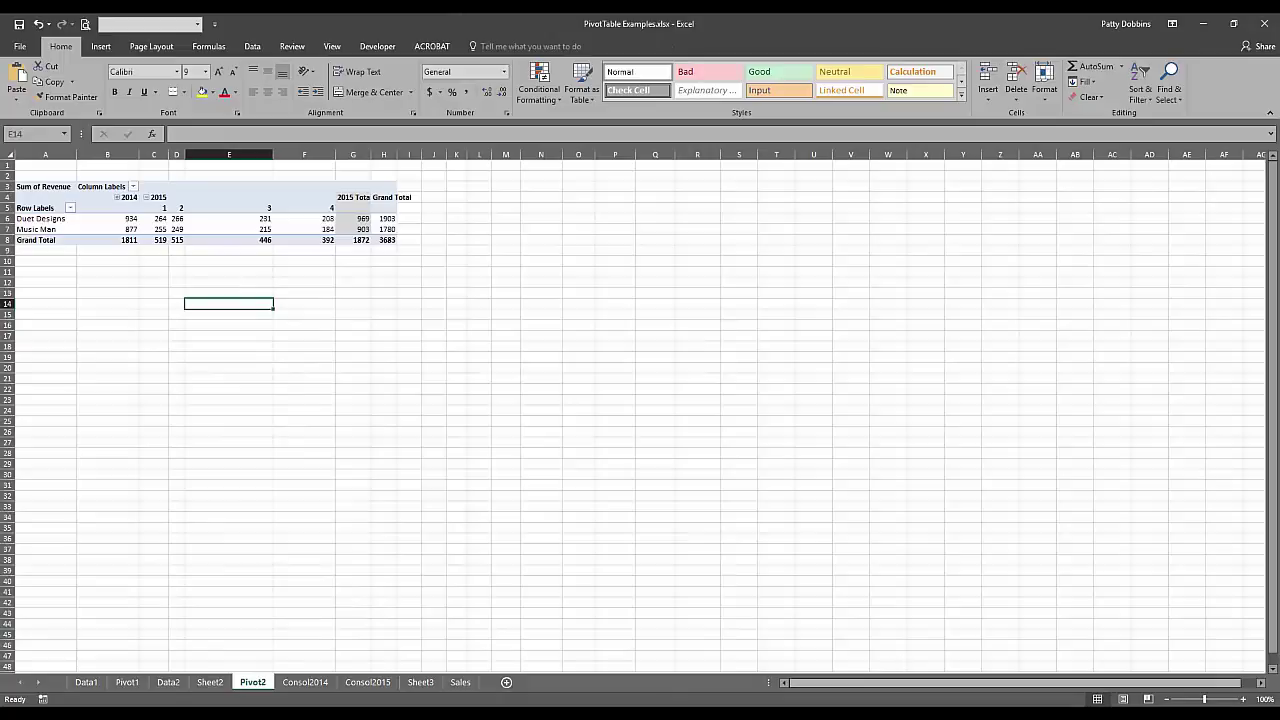
- Move the Year field of the Pivot2 revenue PivotTable from the columns to the rows, beneath Company
left_click(1242, 700)
left_click(1242, 700)
left_click(253, 240)
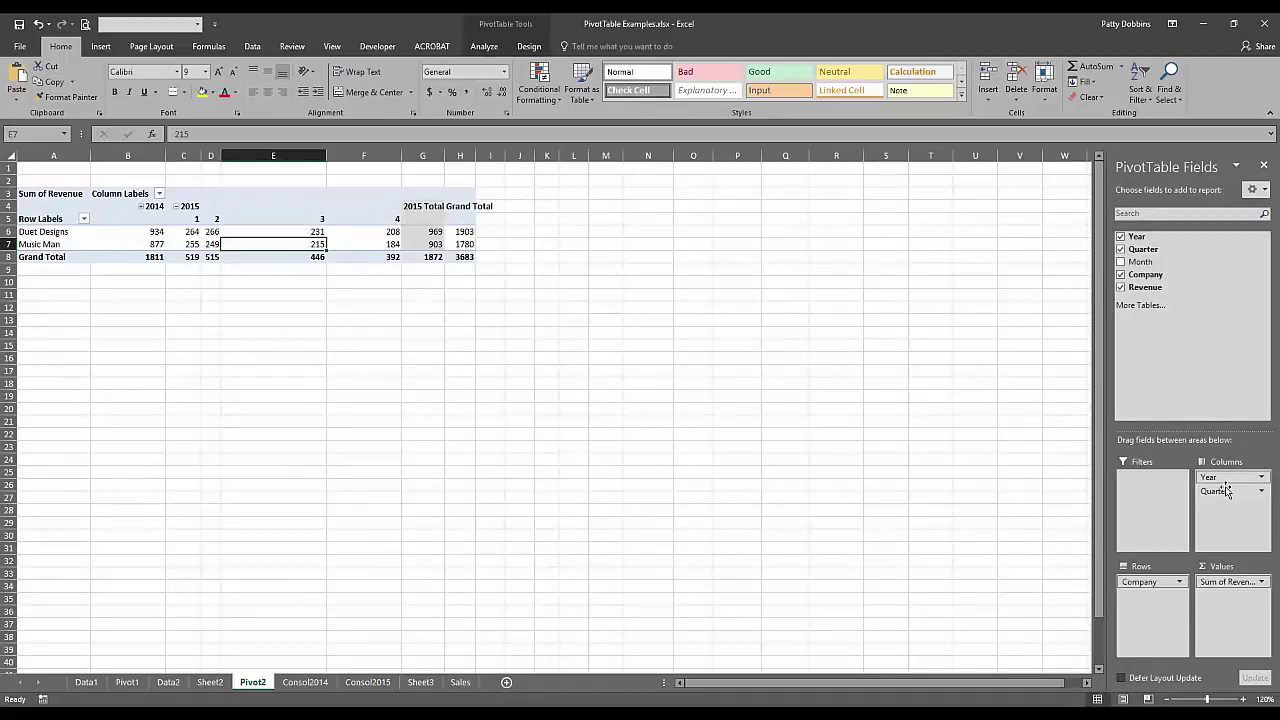
left_click_drag(1212, 477, 1147, 617)
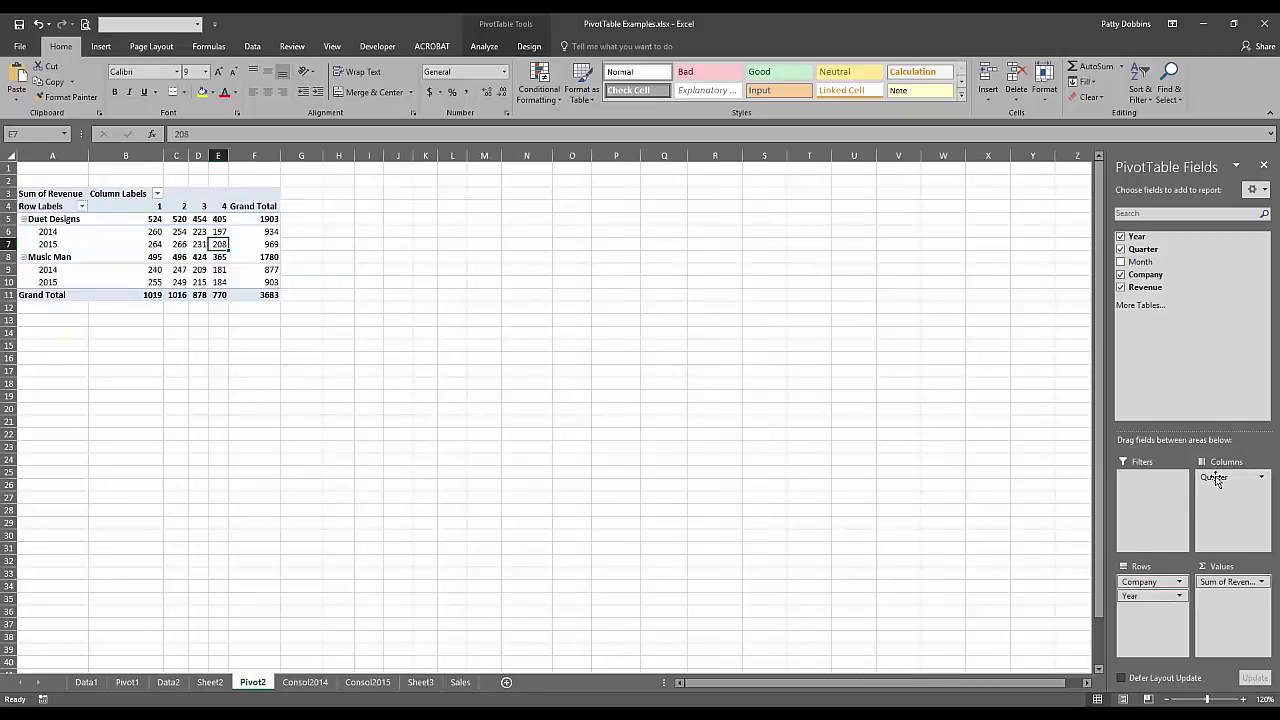
- Rearrange the PivotTable so Year and Quarter are in the rows and Company is in the columns
mouse_move(1214, 478)
left_mouse_down()
mouse_move(1199, 556)
mouse_move(1148, 622)
mouse_move(1170, 540)
mouse_move(1225, 495)
left_mouse_up()
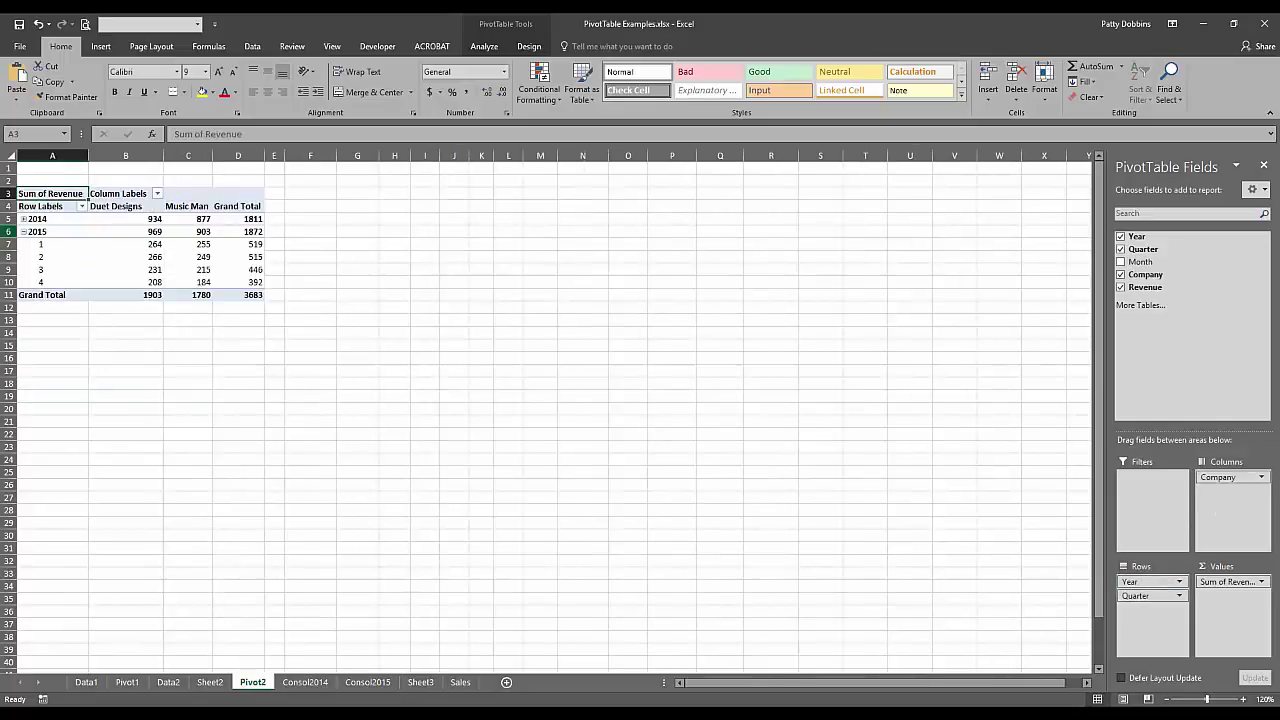
- Expand the Quarter field of the PivotTable to show Month as its detail field
left_click(63, 245)
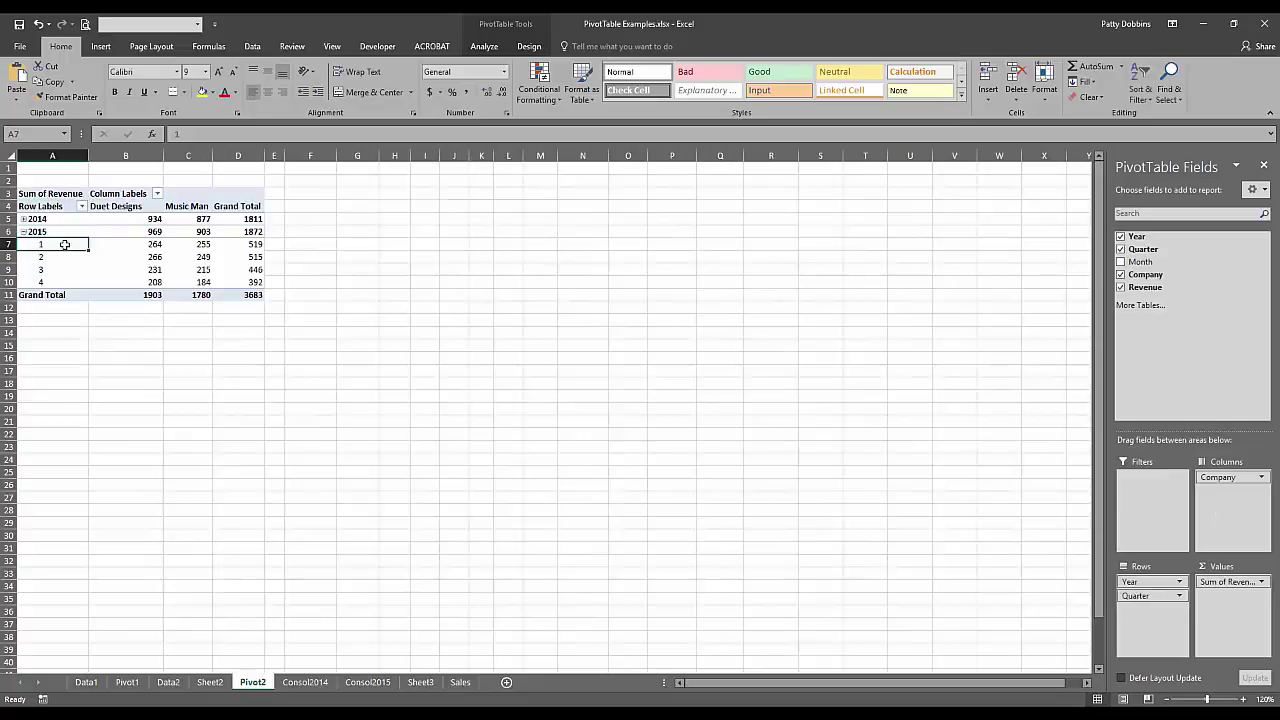
left_click(484, 46)
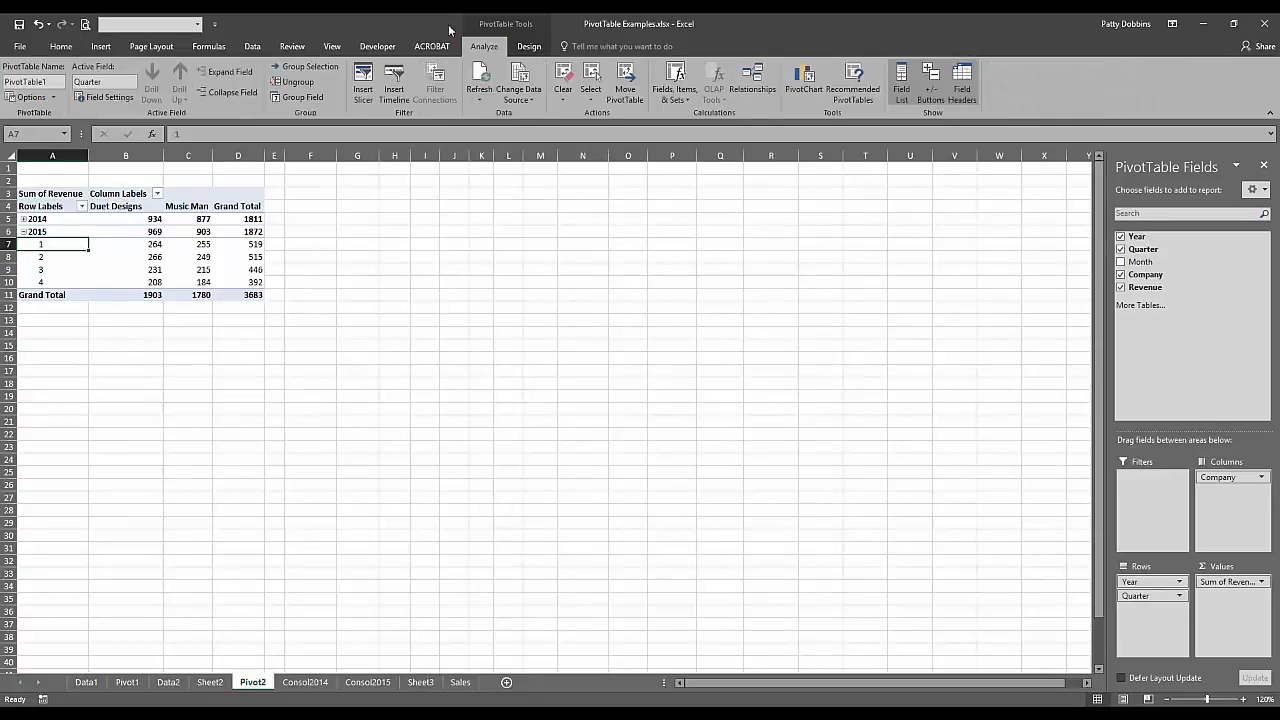
left_click(228, 72)
left_click(512, 336)
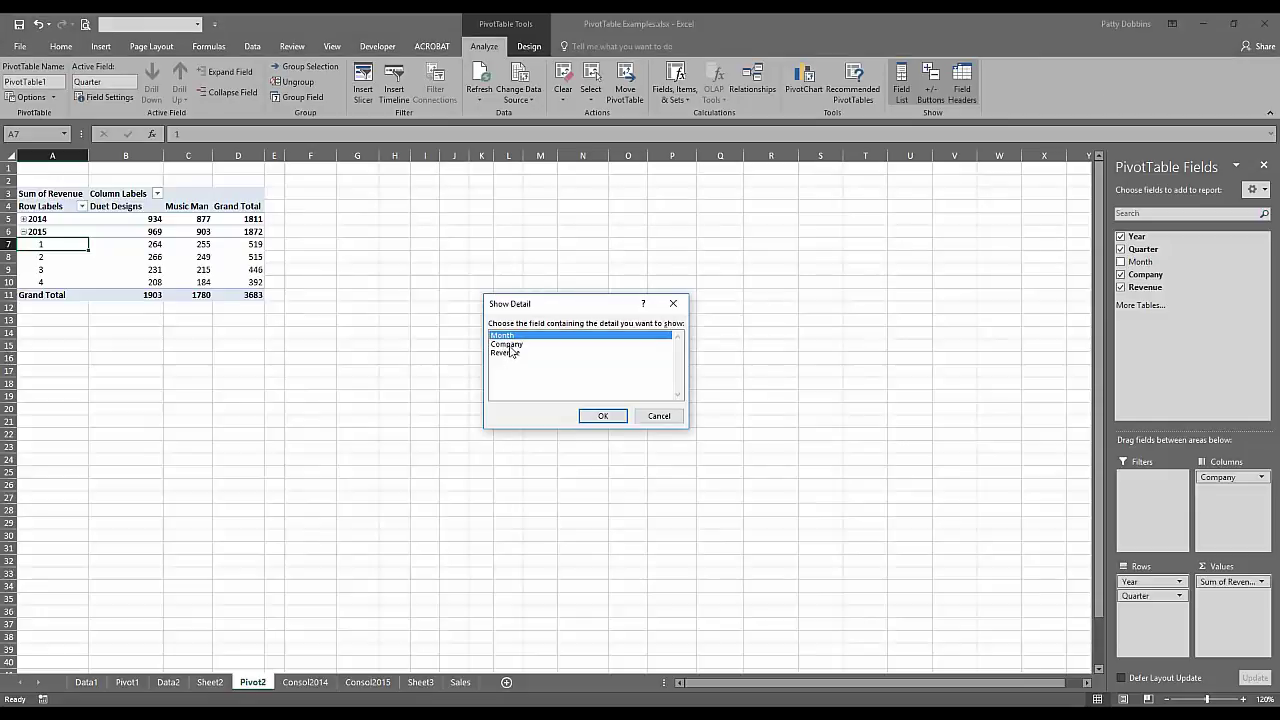
left_click(511, 345)
left_click(518, 337)
left_click(603, 416)
left_click(150, 307)
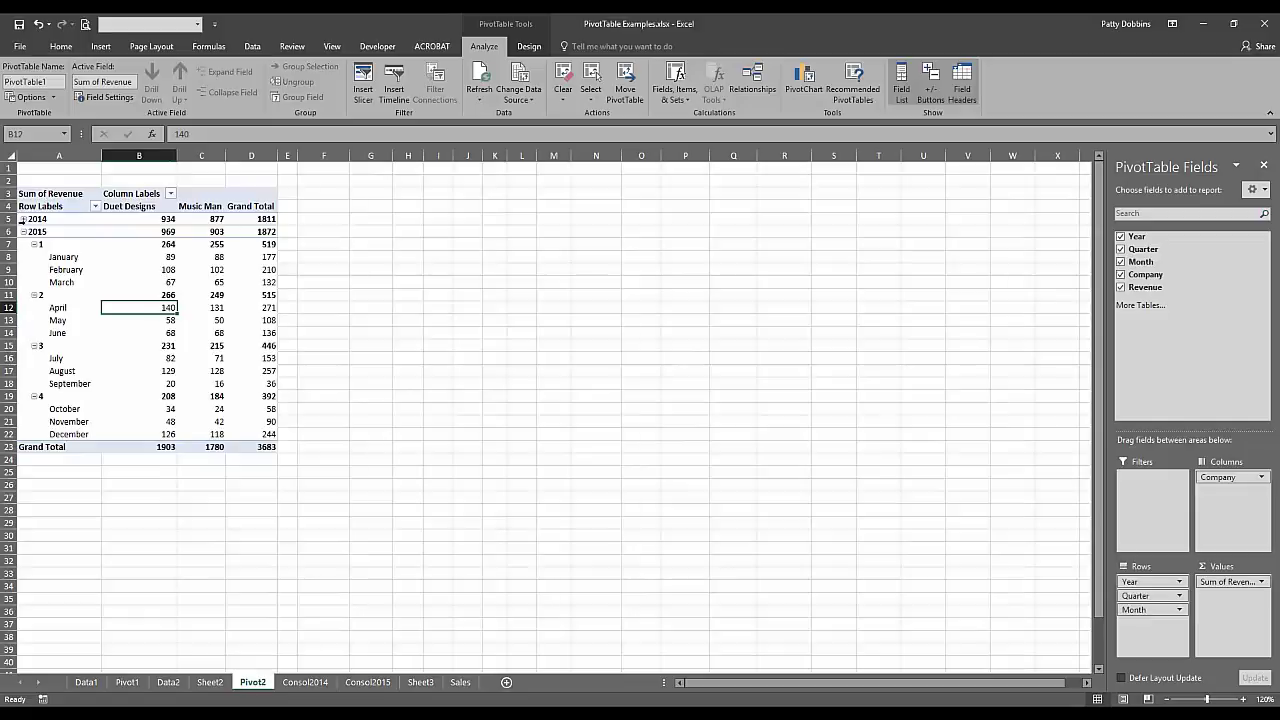
- Expand the 2014 group and remove the Month field from the PivotTable's rows
left_click(22, 219)
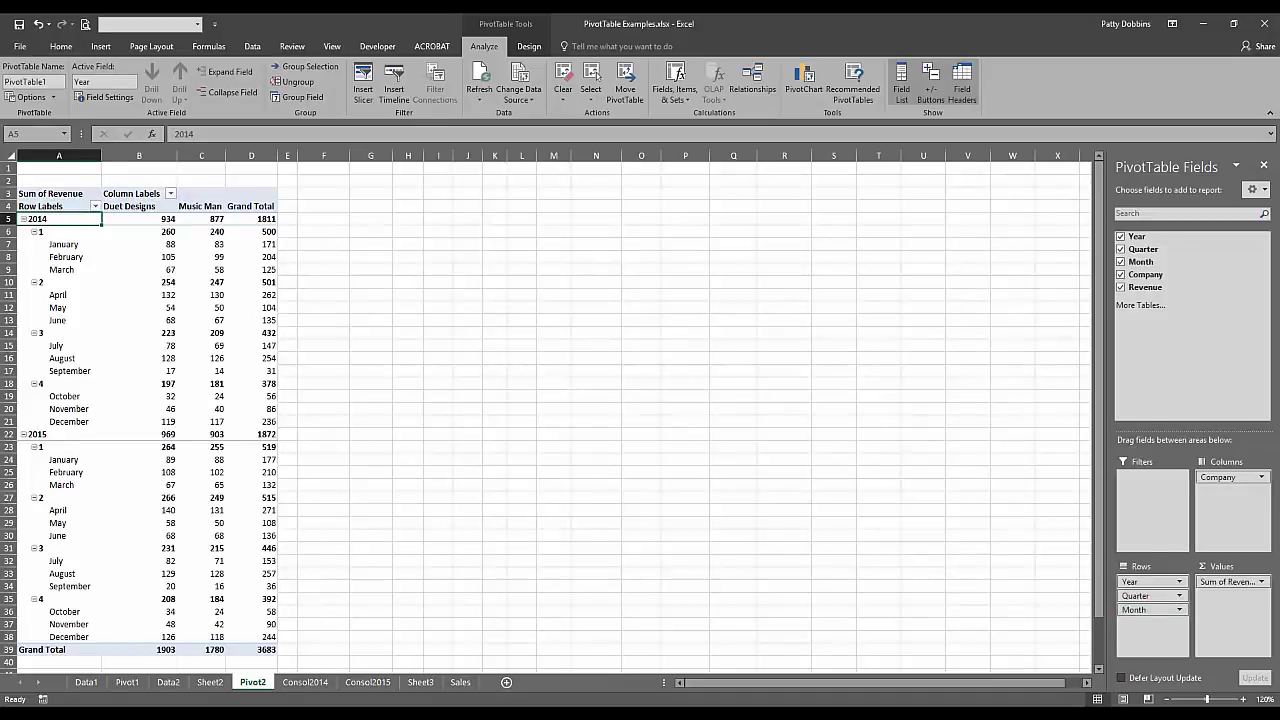
left_click_drag(1148, 610, 940, 520)
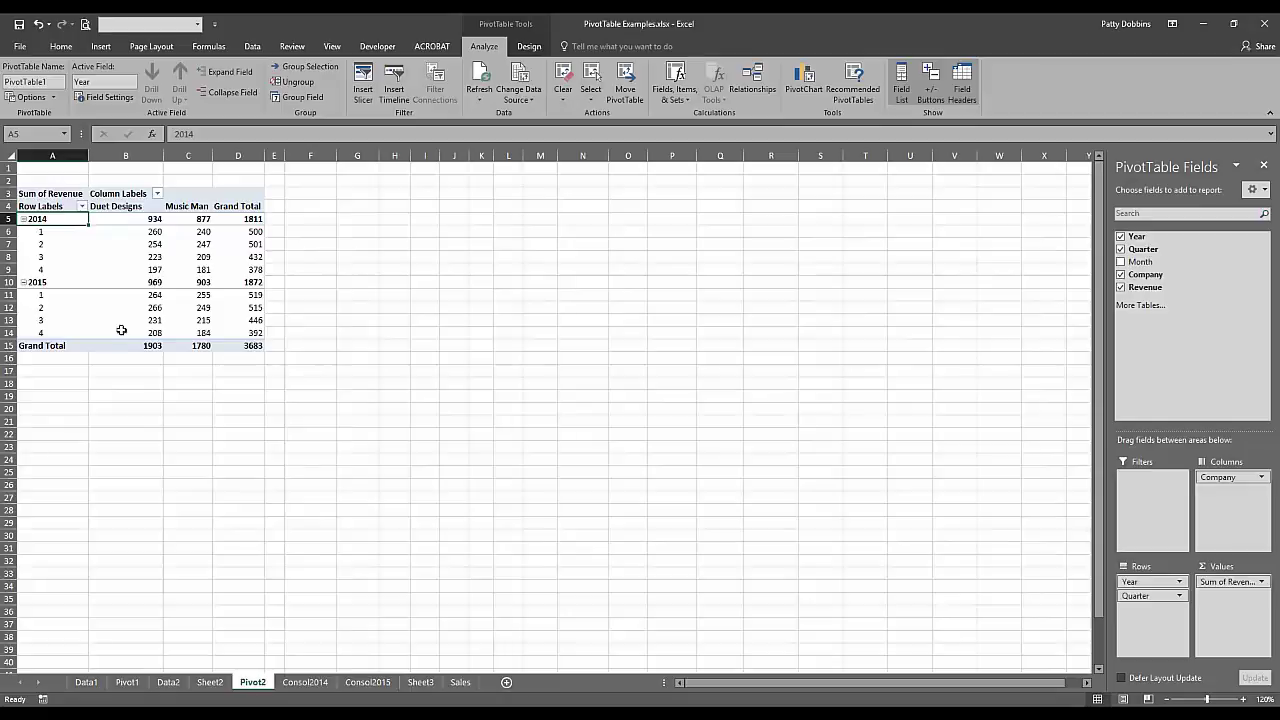
- Show all subtotals at the bottom of each year group in the PivotTable
mouse_move(121, 222)
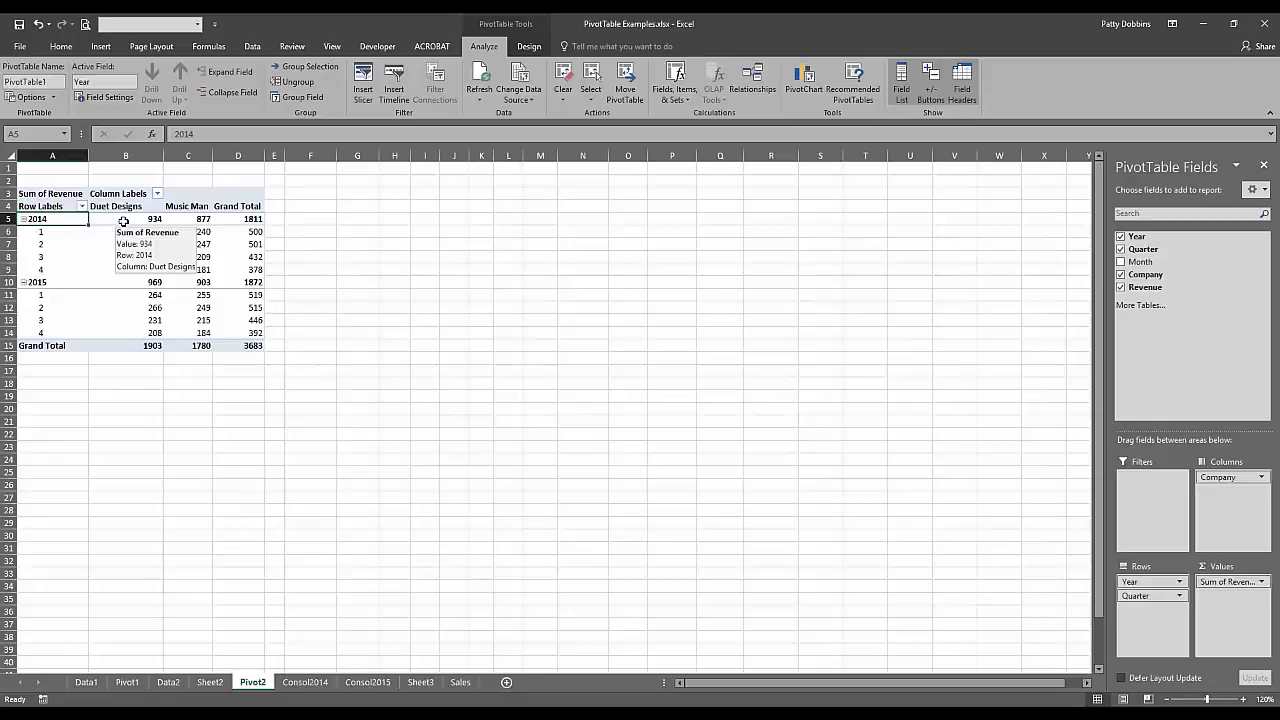
left_click(150, 217)
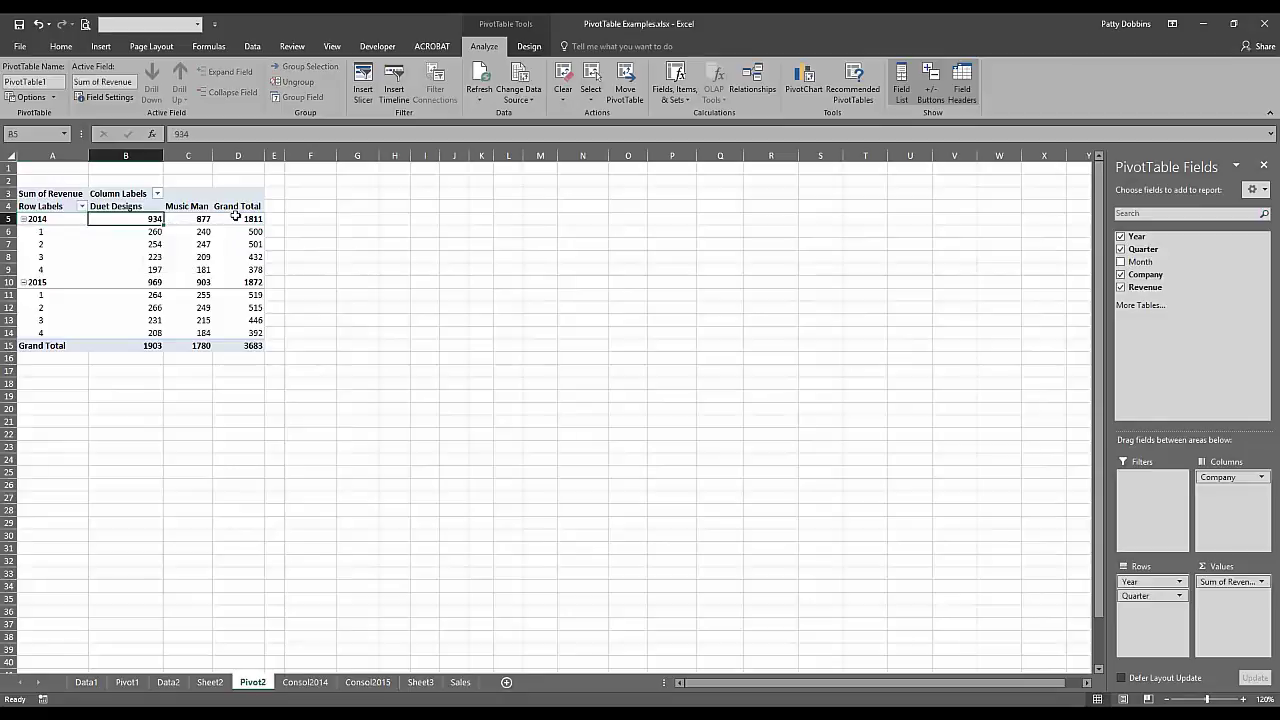
left_click(197, 218)
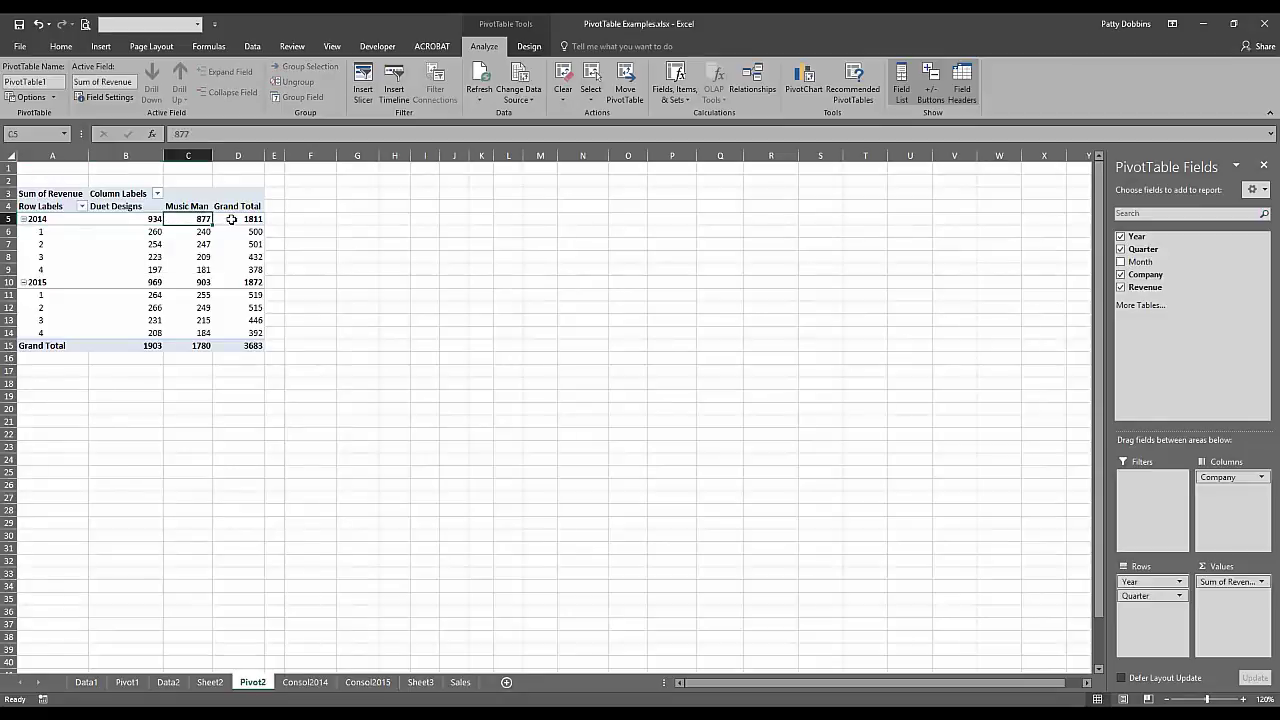
left_click(109, 220)
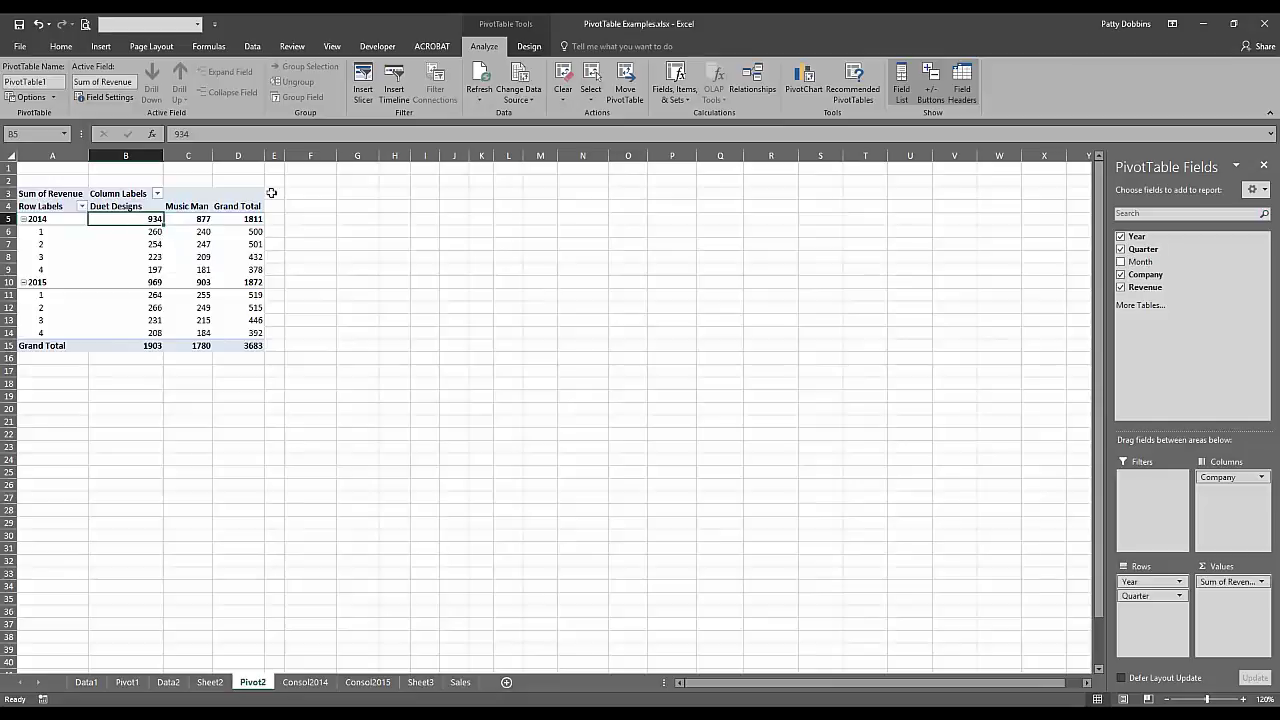
left_click(129, 231)
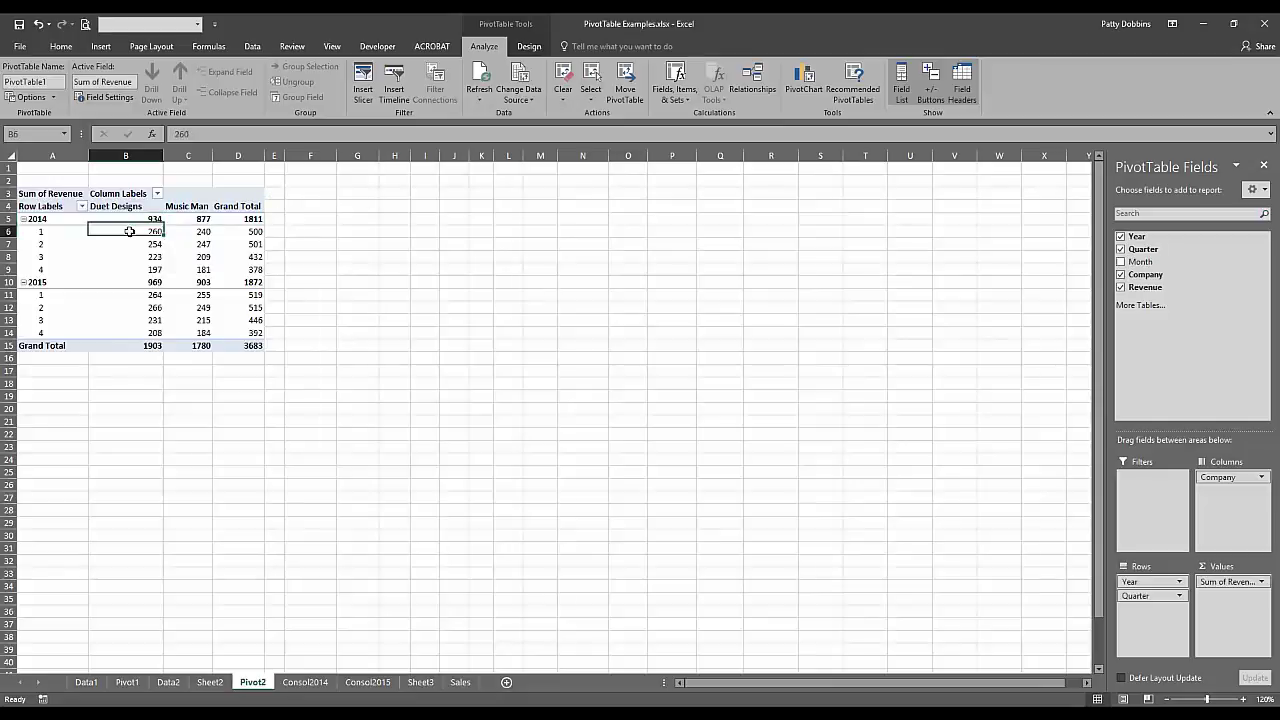
left_click(530, 47)
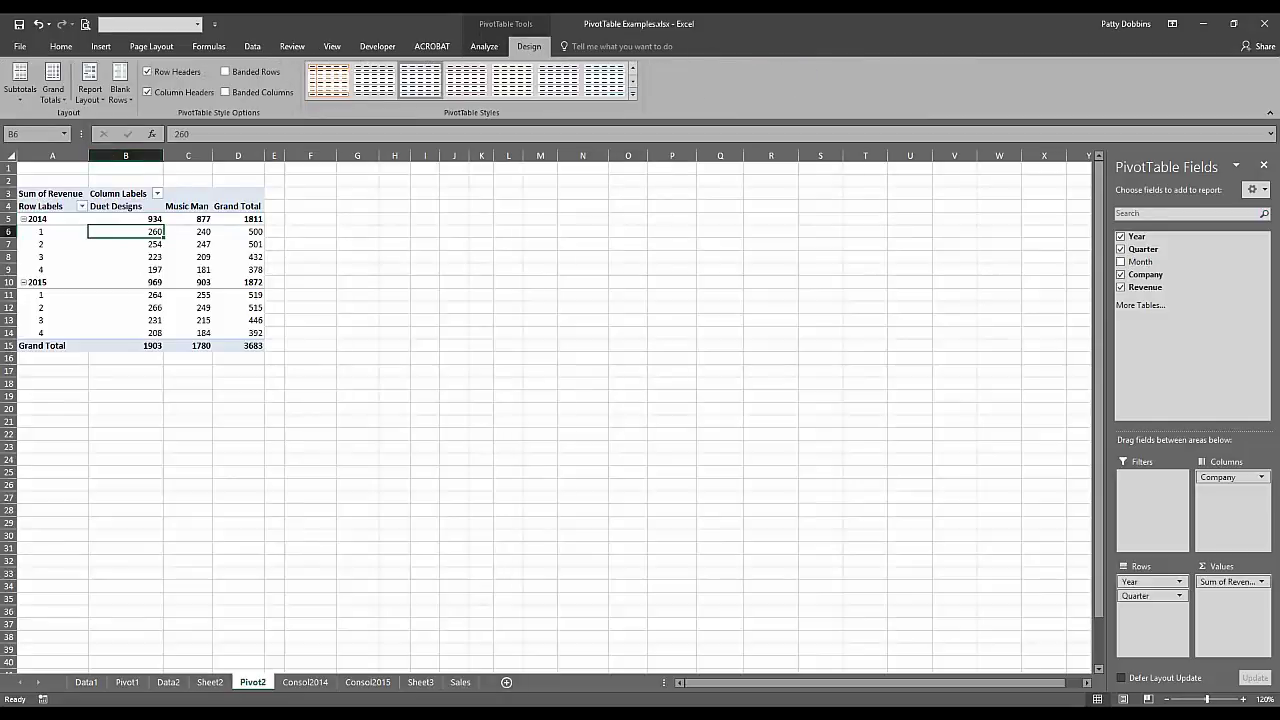
left_click(22, 90)
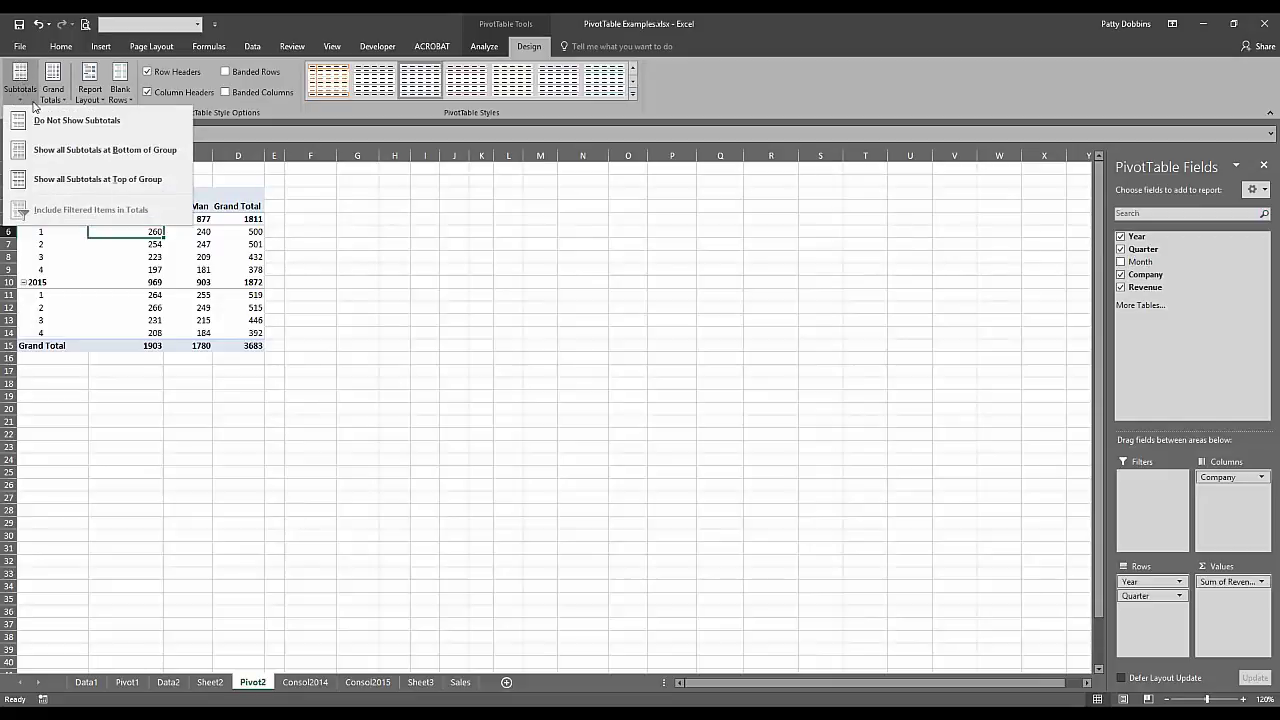
left_click(72, 152)
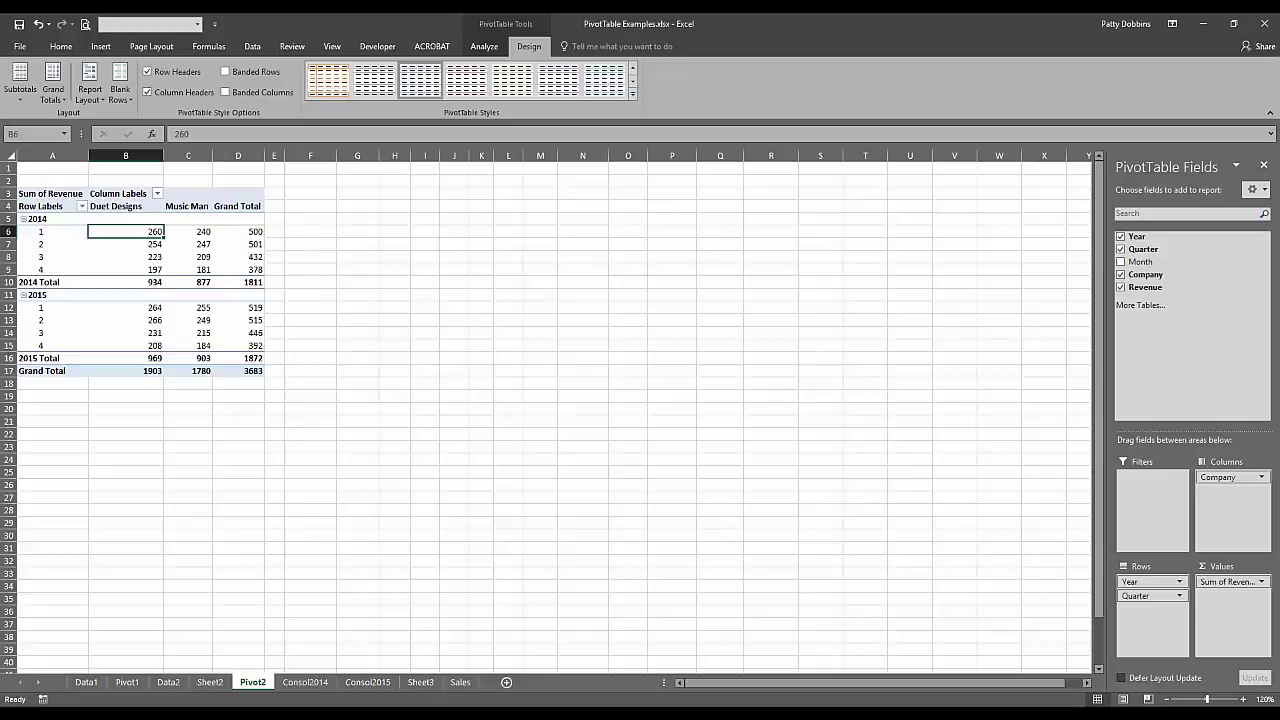
left_click(156, 283)
left_click(205, 282)
left_click(258, 283)
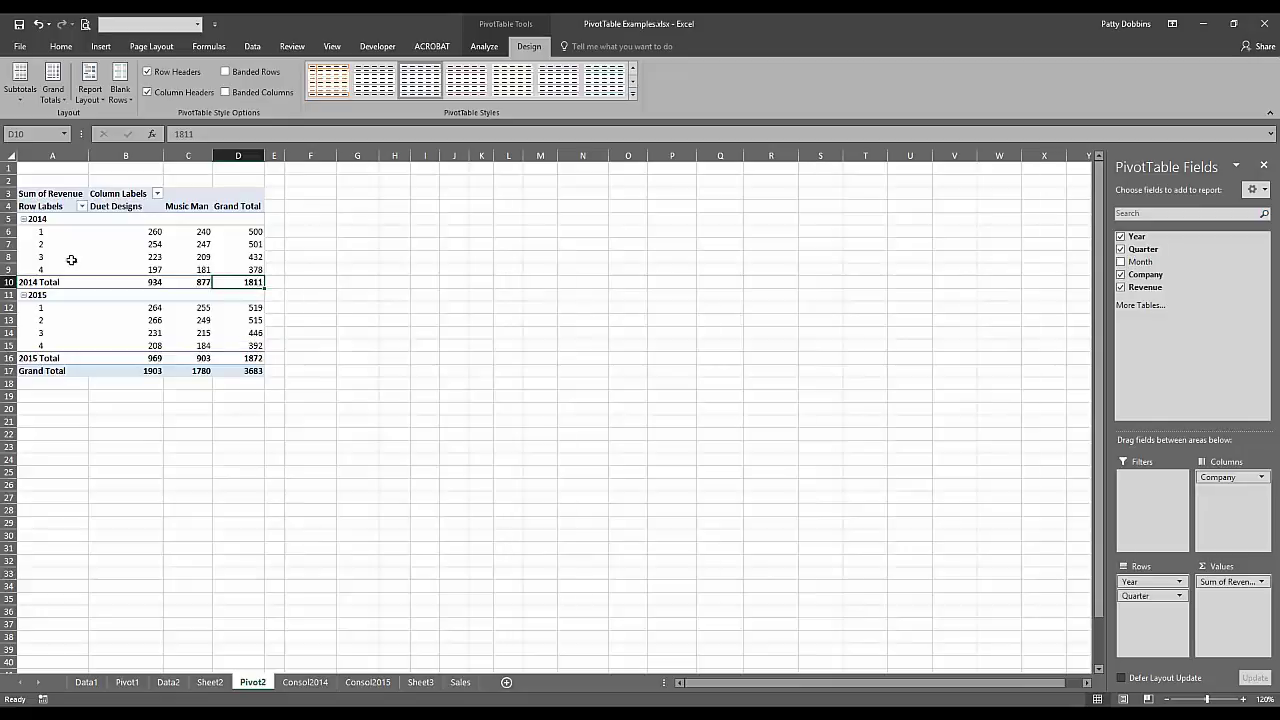
- Limit the PivotTable's grand totals to rows only, and restore them for both rows and columns
left_click(55, 94)
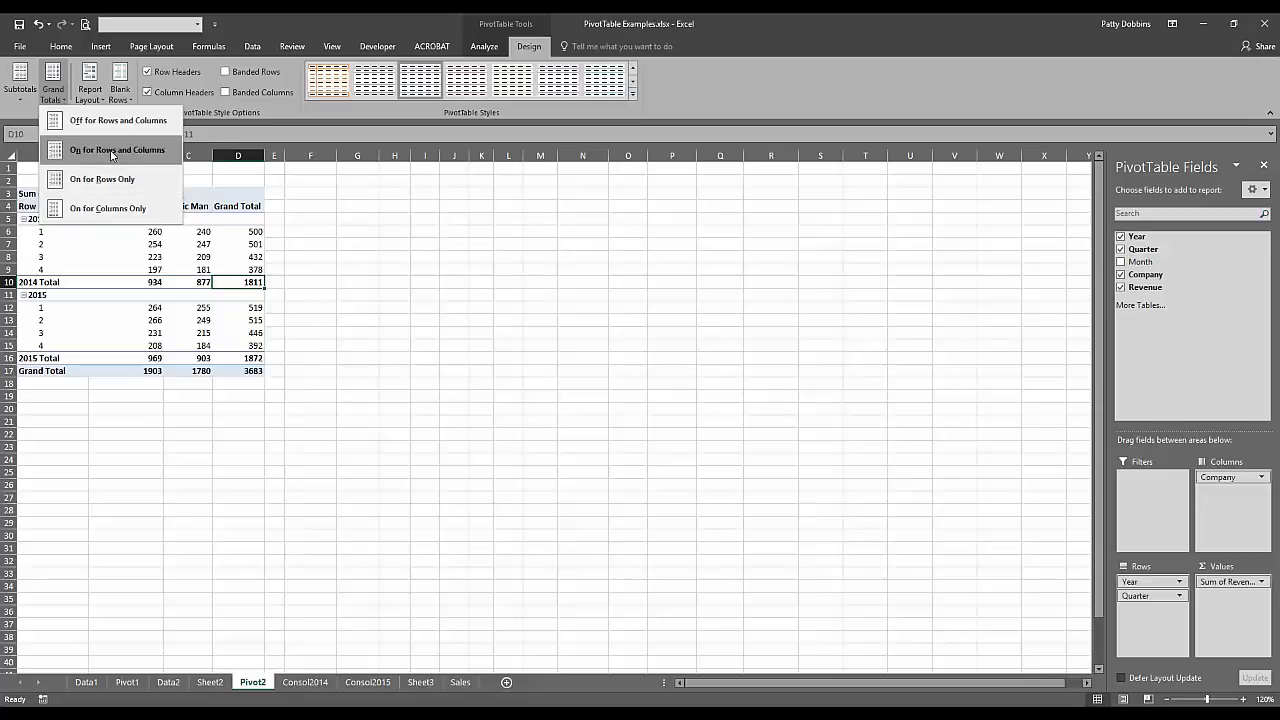
left_click(113, 153)
left_click(53, 92)
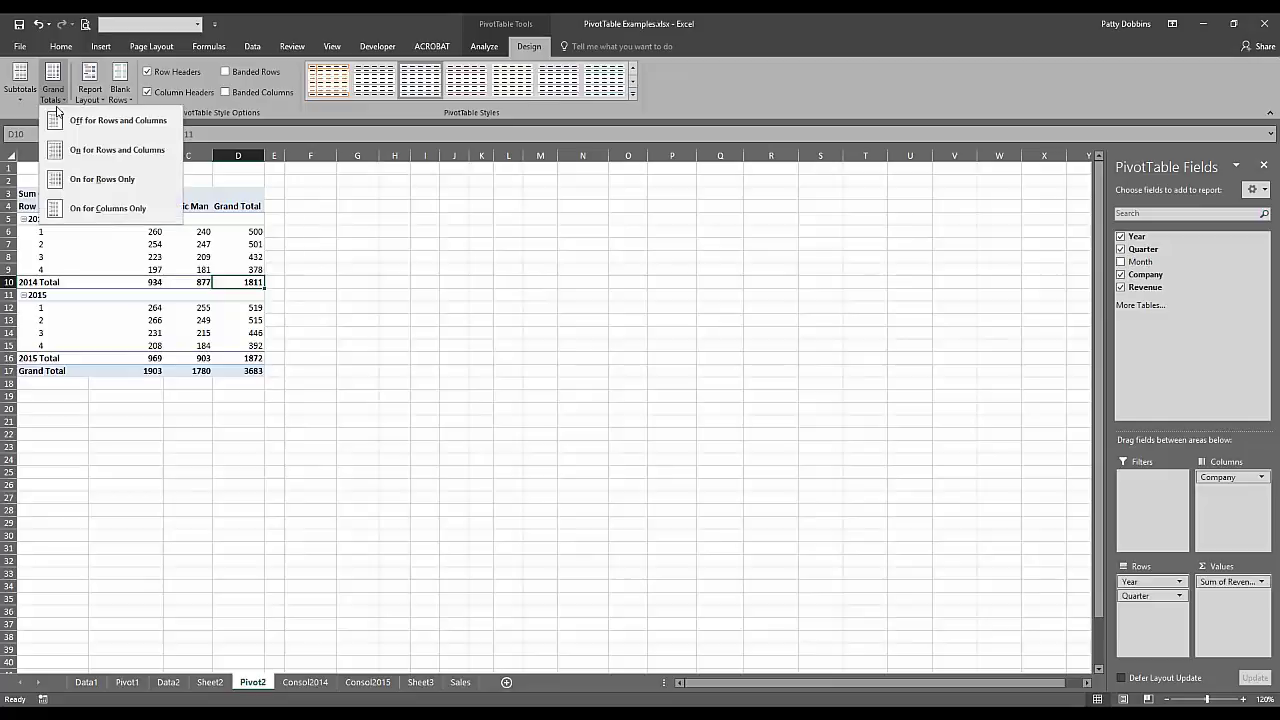
left_click(74, 180)
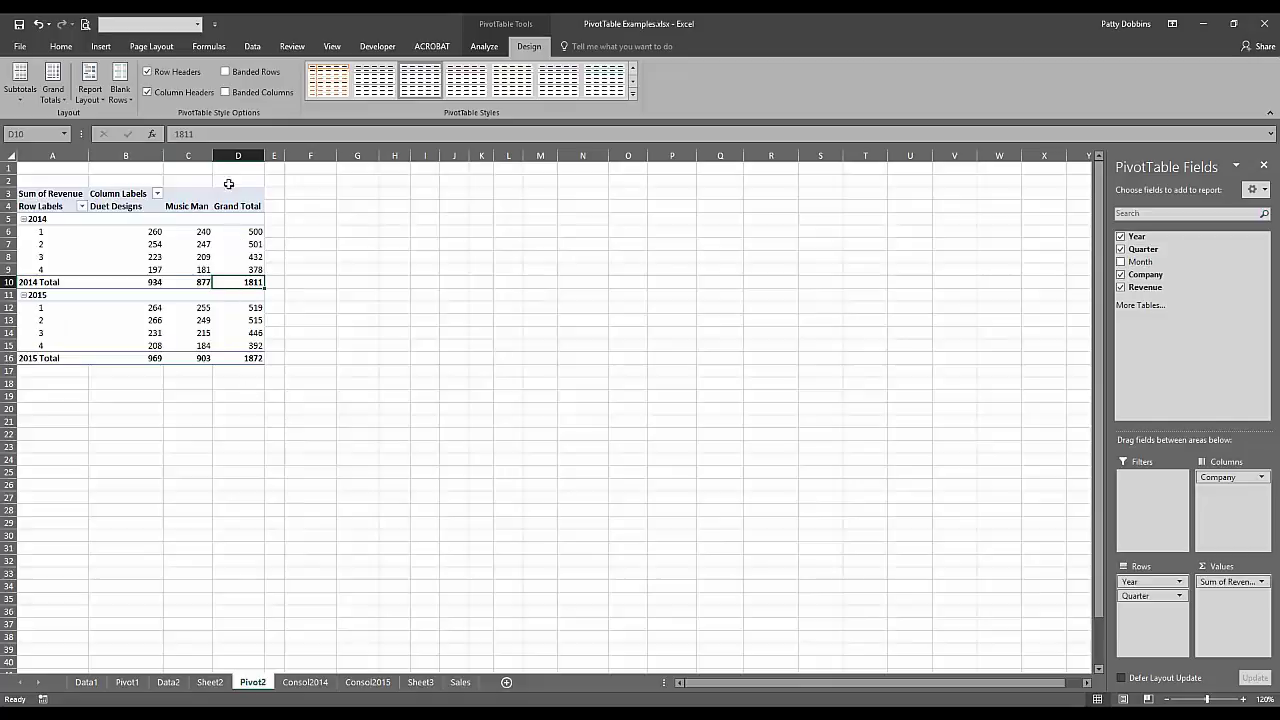
left_click(56, 90)
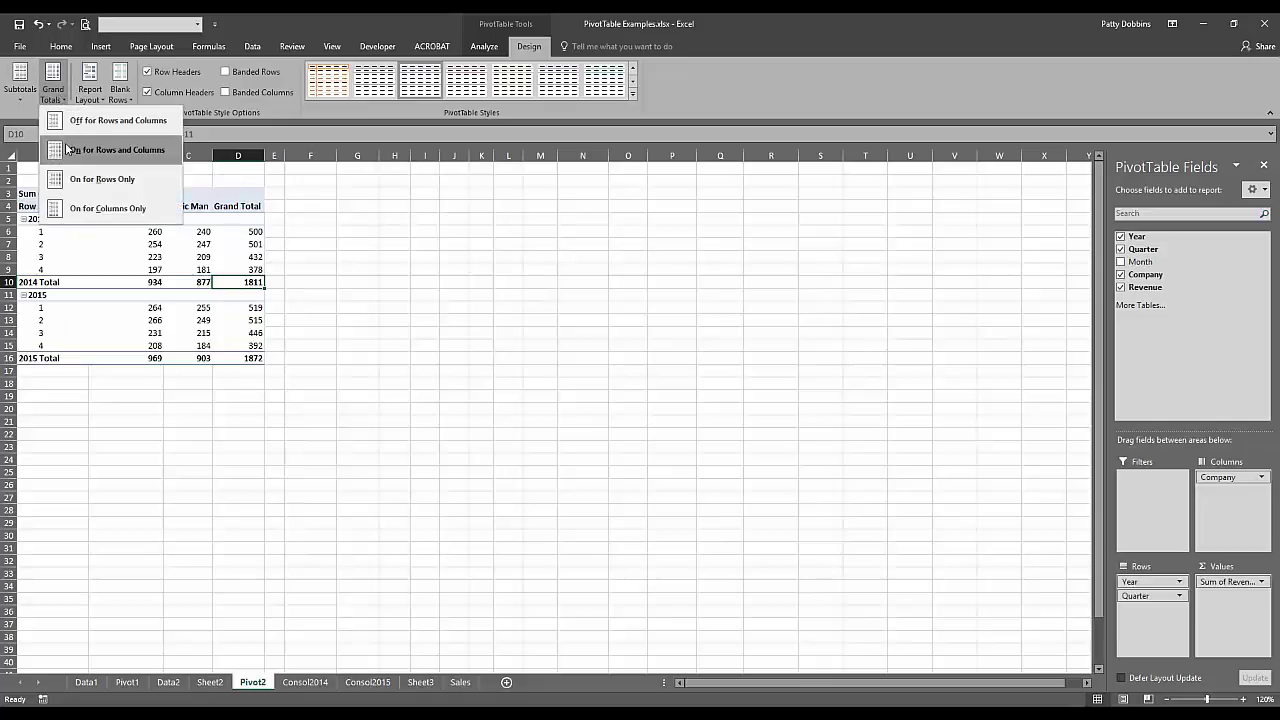
left_click(95, 162)
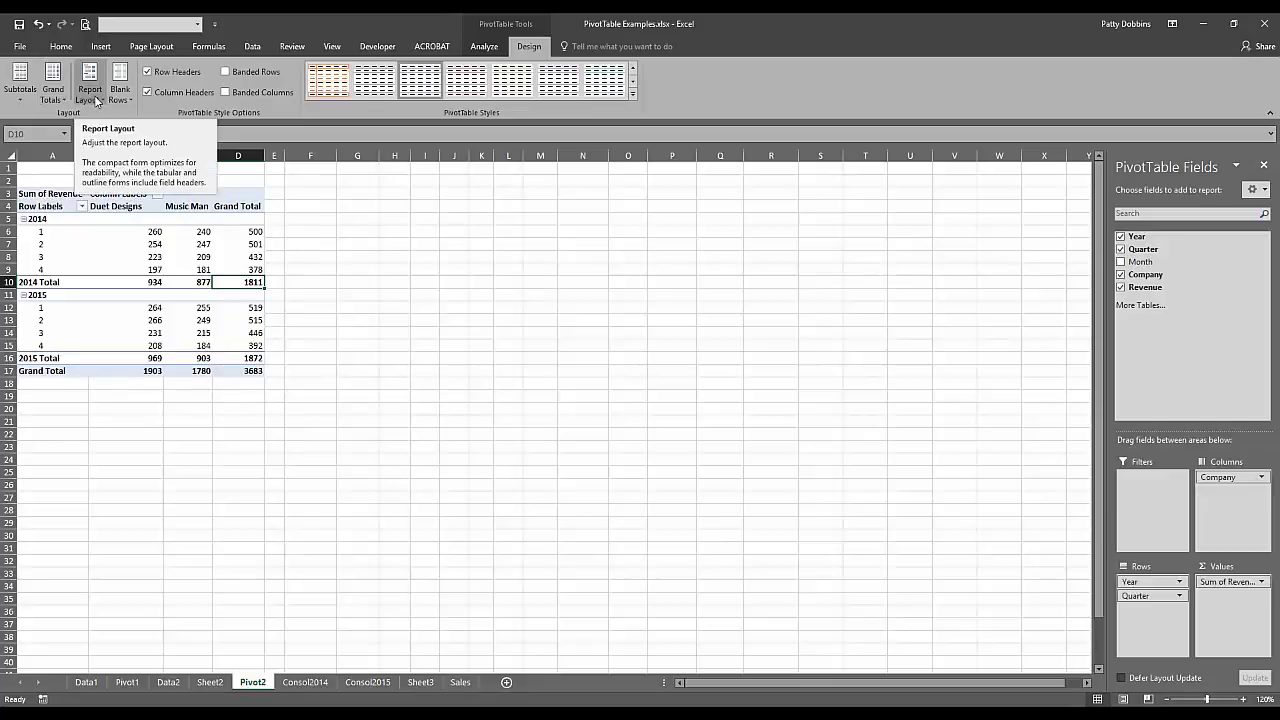
- Change the PivotTable's report layout to Outline Form and check the Company and Year field headers
left_click(90, 95)
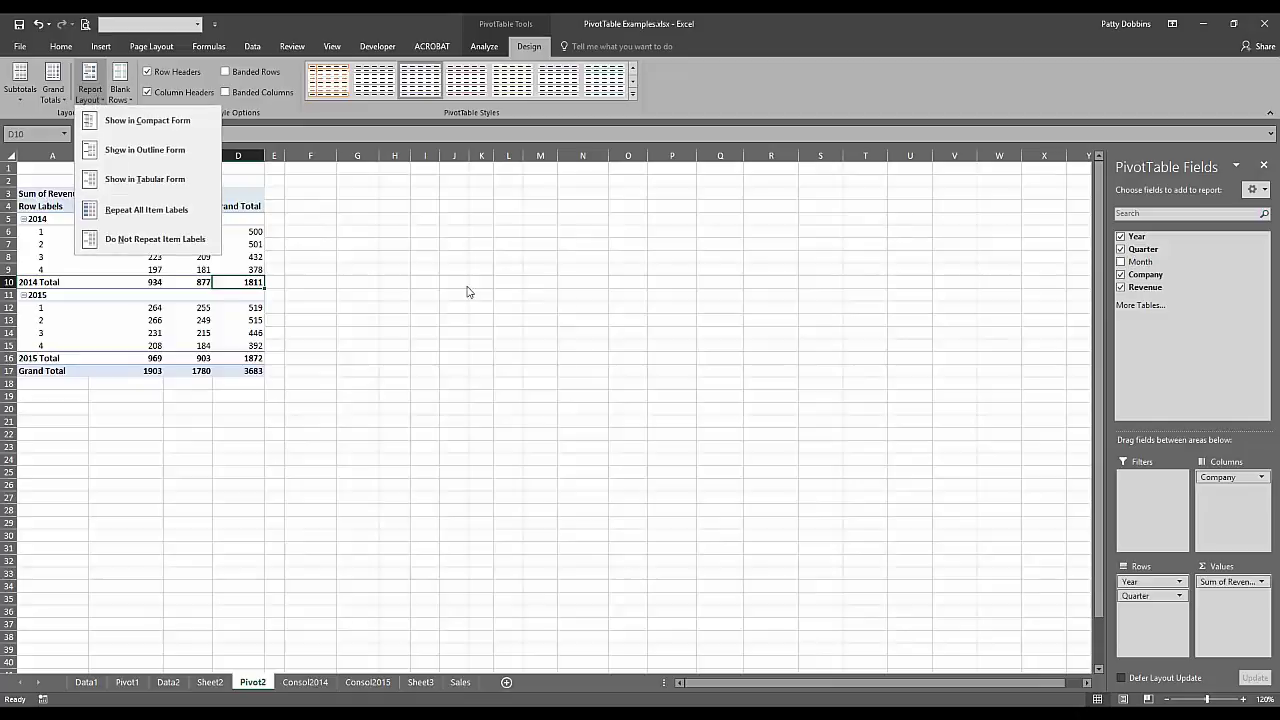
left_click(320, 298)
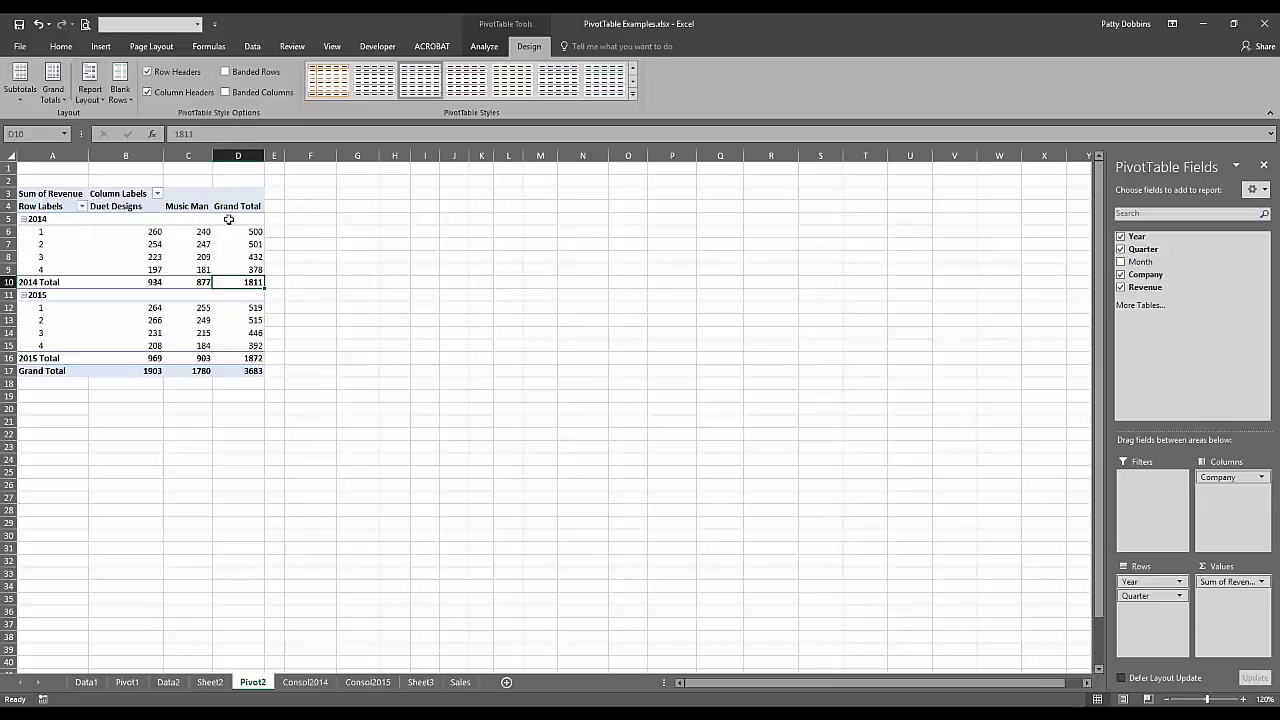
left_click(89, 88)
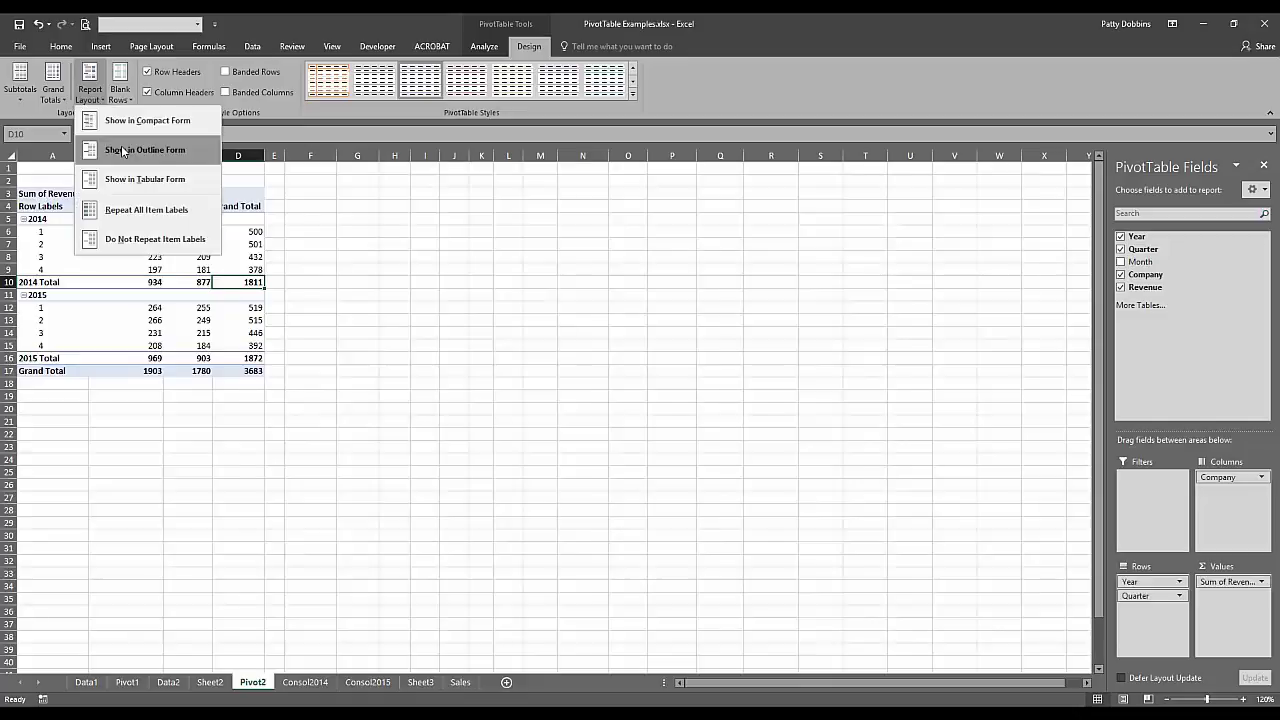
left_click(121, 151)
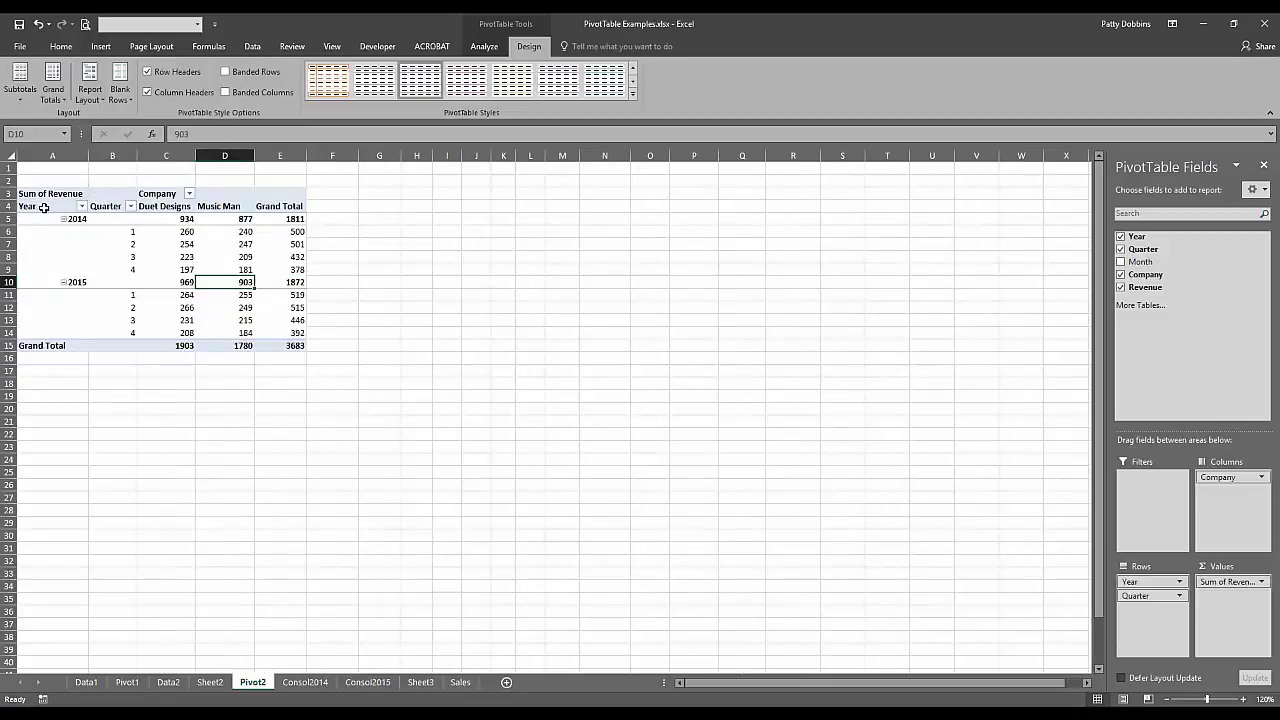
left_click(157, 193)
left_click(52, 207)
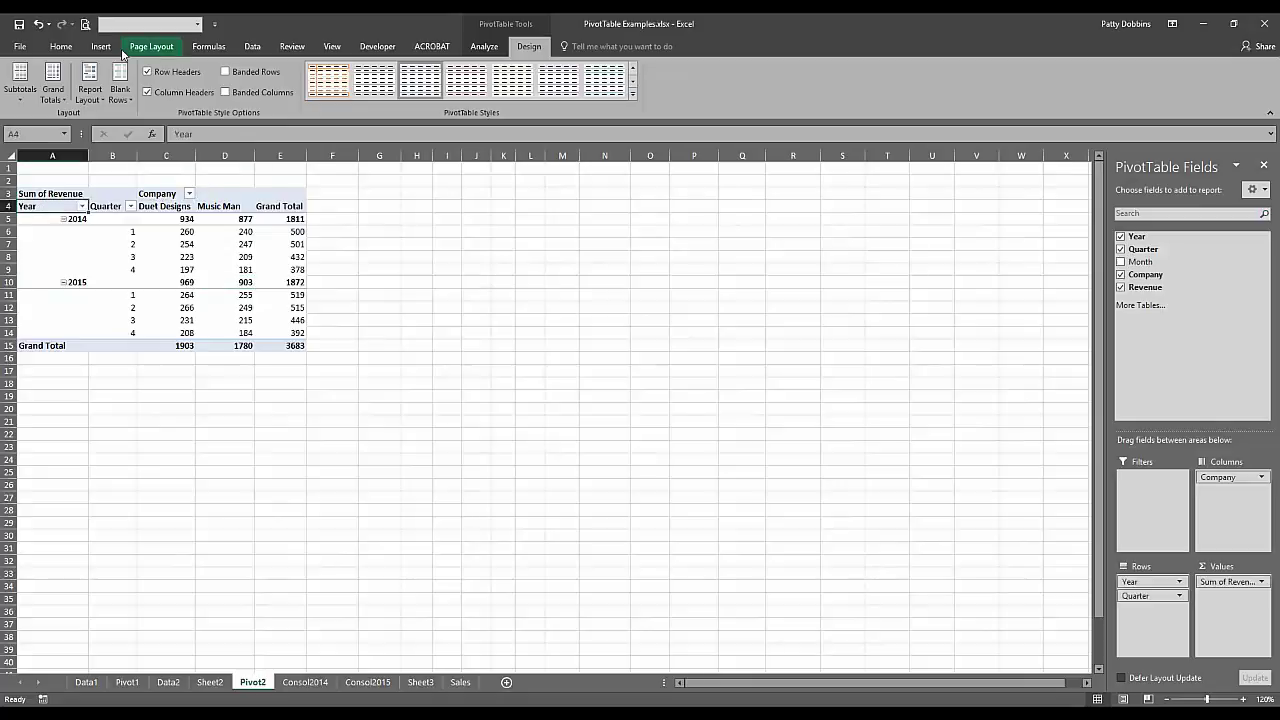
- Return the report layout to Compact Form for comparison, and switch it to Outline Form again
left_click(90, 88)
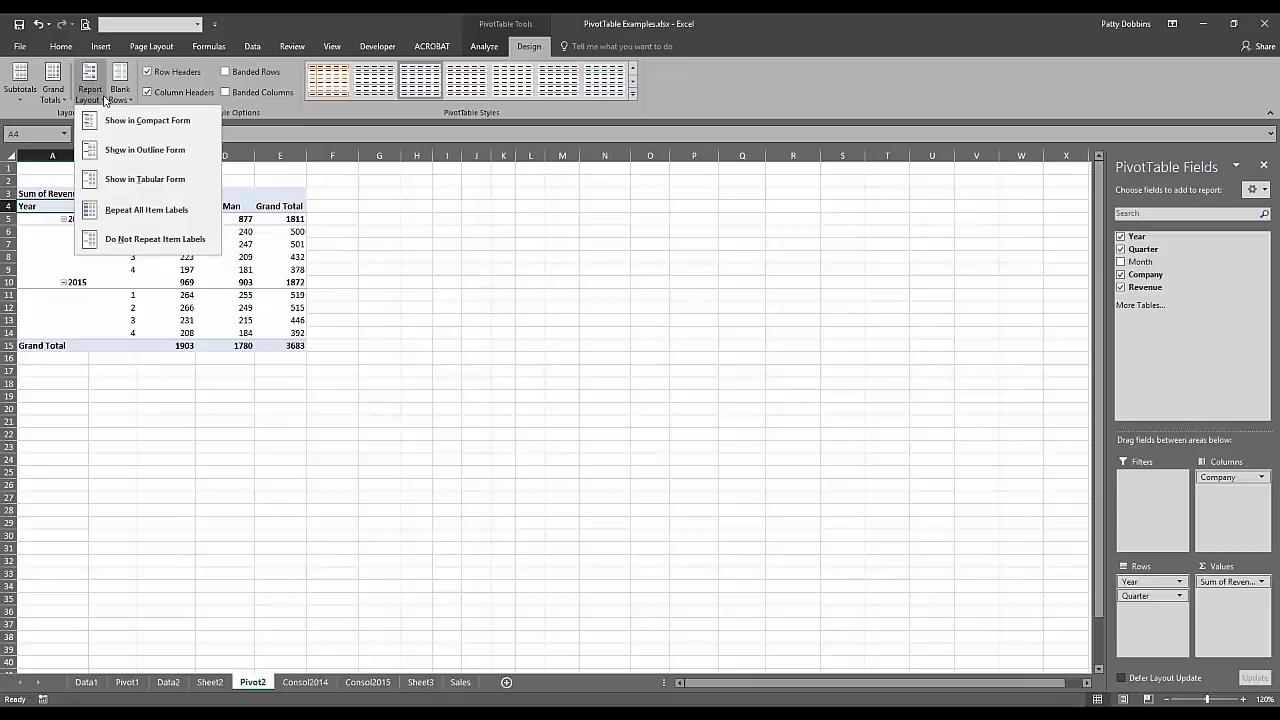
left_click(120, 120)
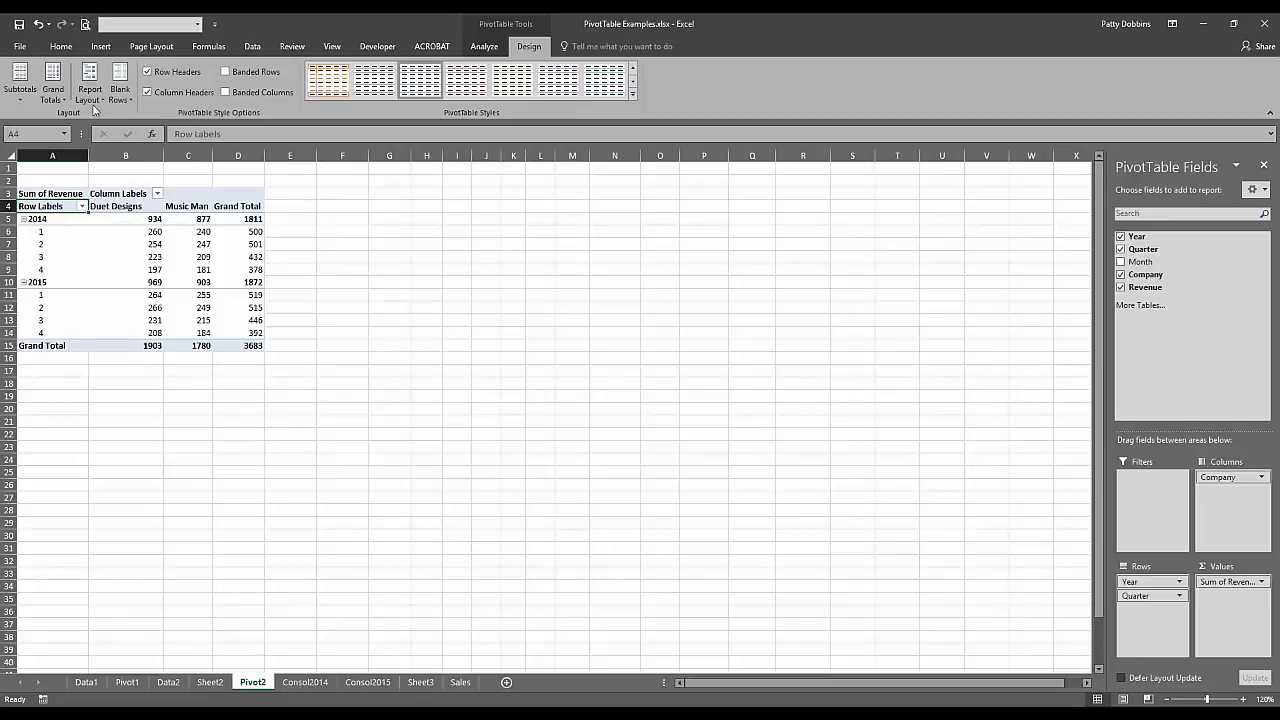
left_click(90, 95)
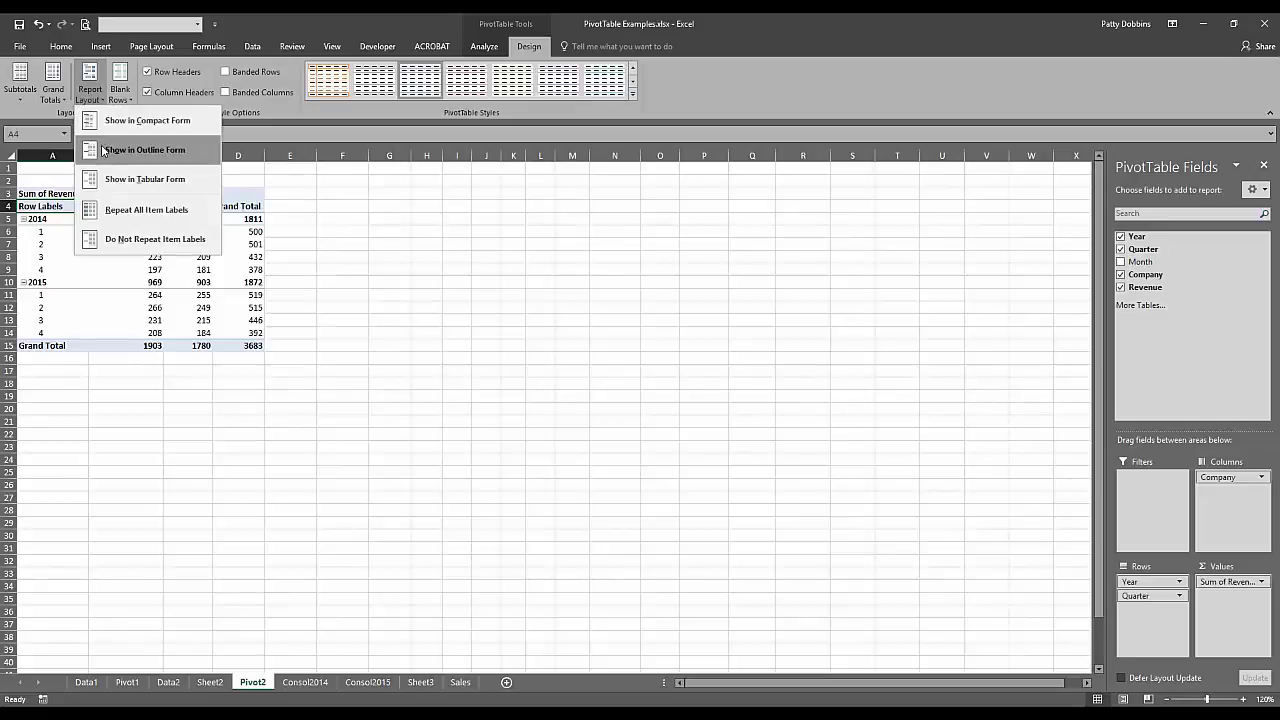
left_click(103, 150)
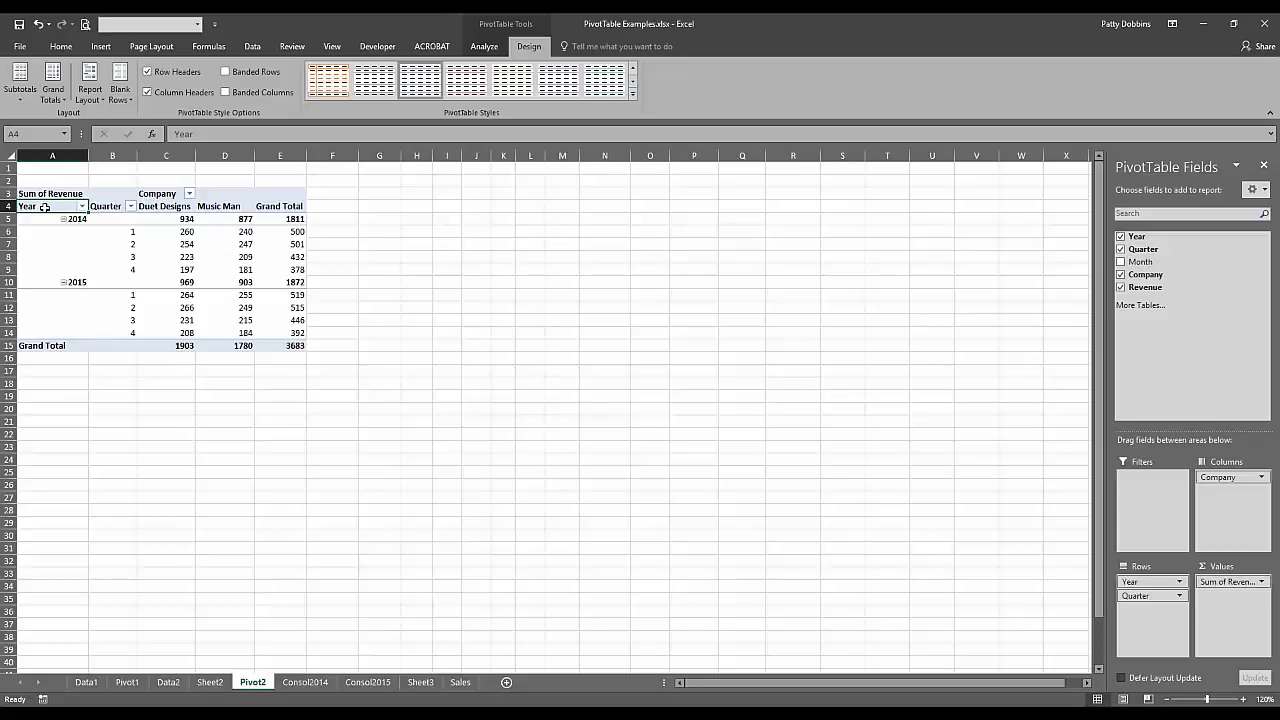
- Show the PivotTable in Tabular Form
left_click(91, 94)
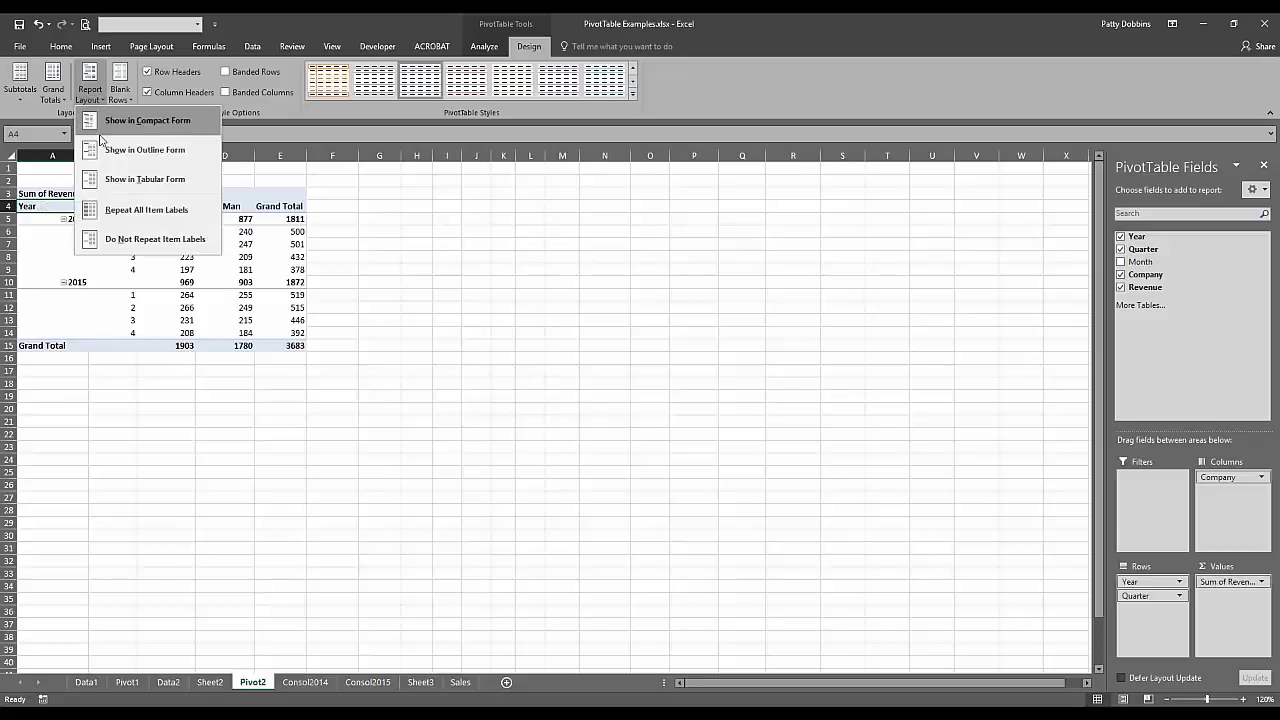
left_click(118, 179)
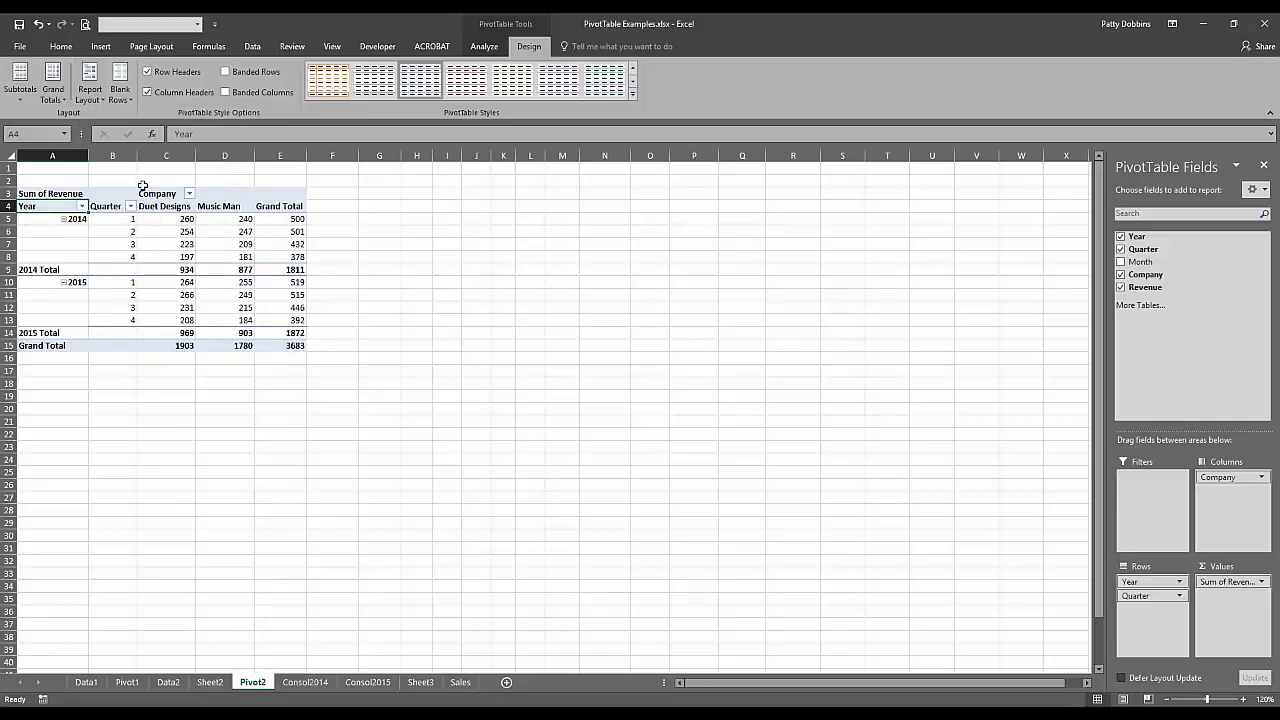
- Repeat all item labels in the tabular layout, and set it back to not repeating them
left_click(93, 86)
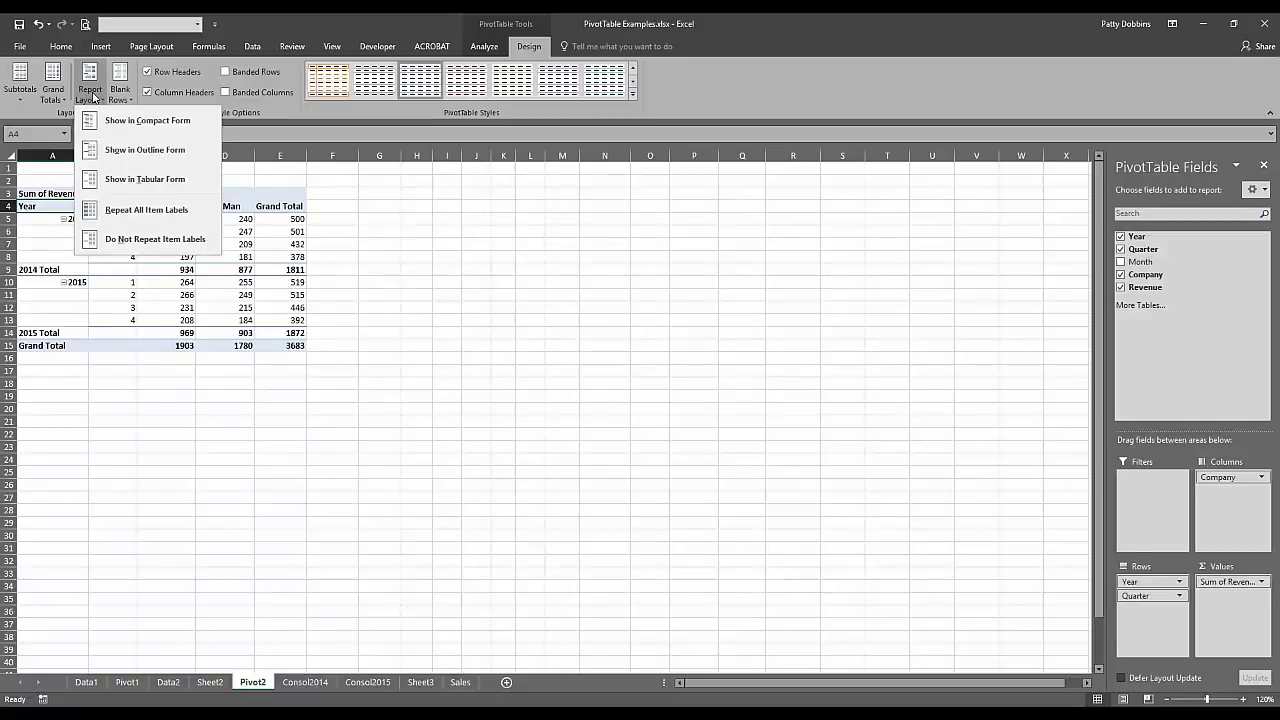
left_click(140, 210)
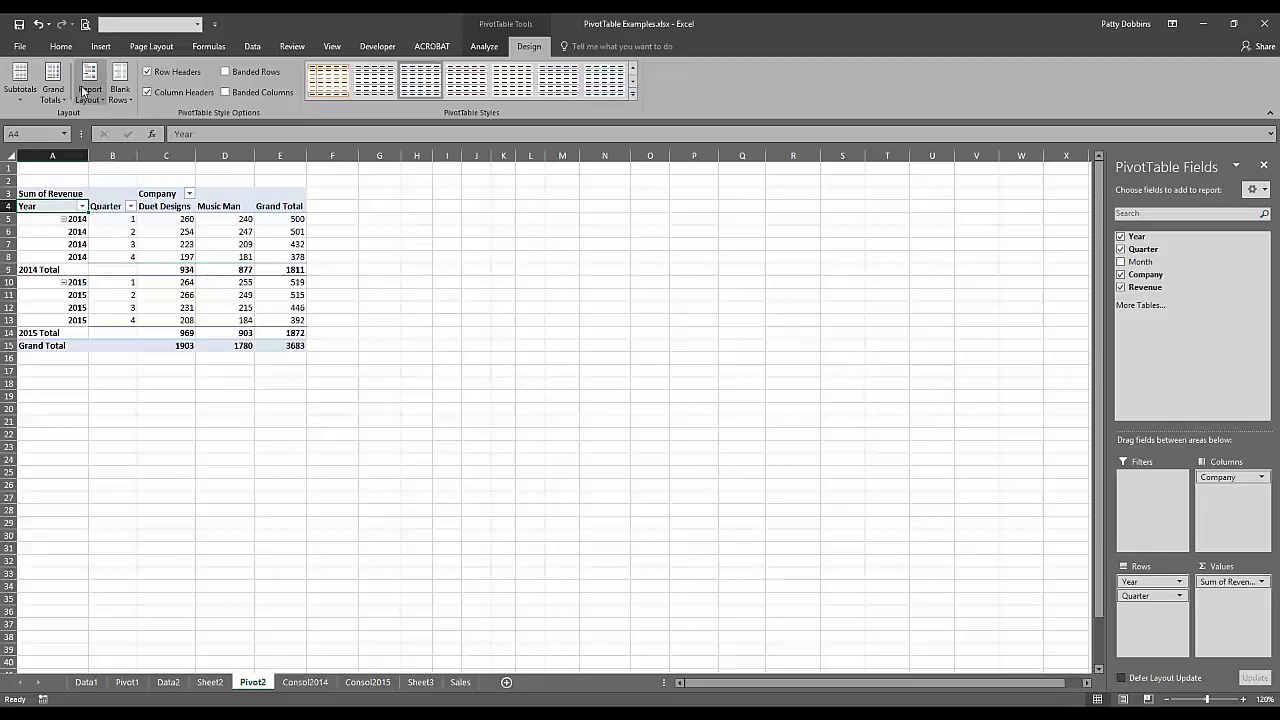
left_click(87, 92)
left_click(130, 237)
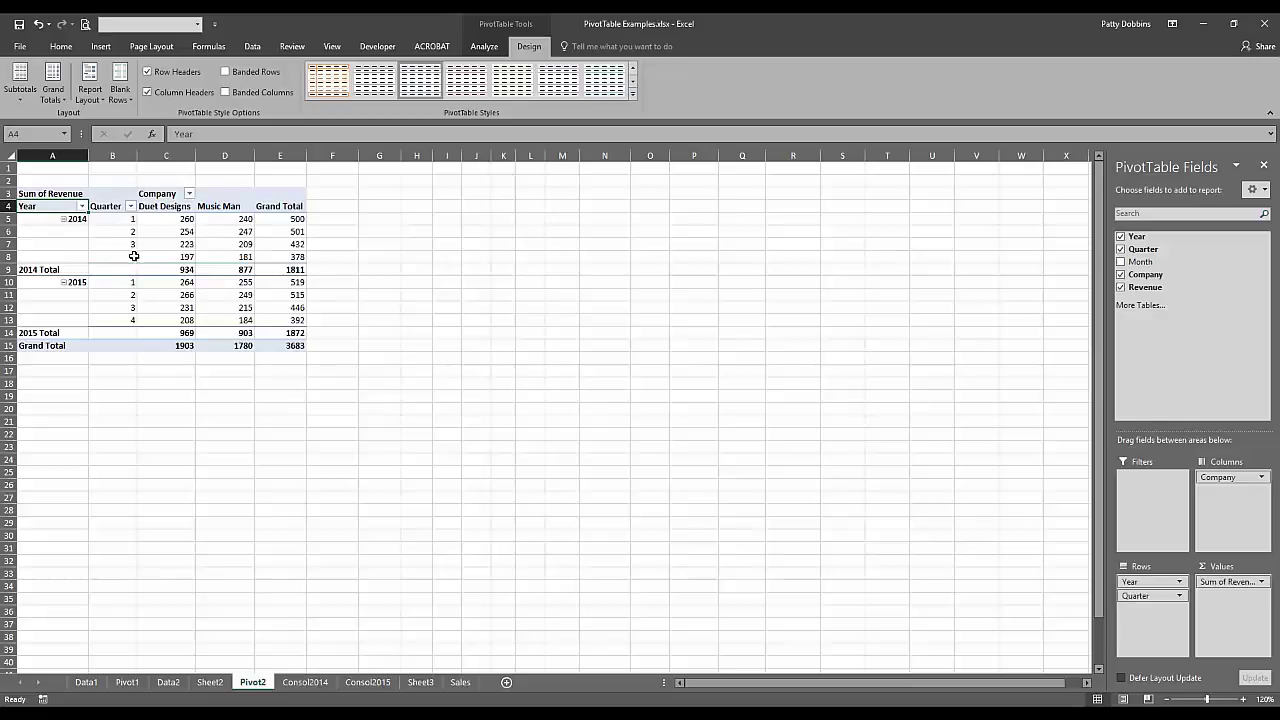
- Insert a blank line after each item in the PivotTable, and remove the blank lines again
left_click(125, 95)
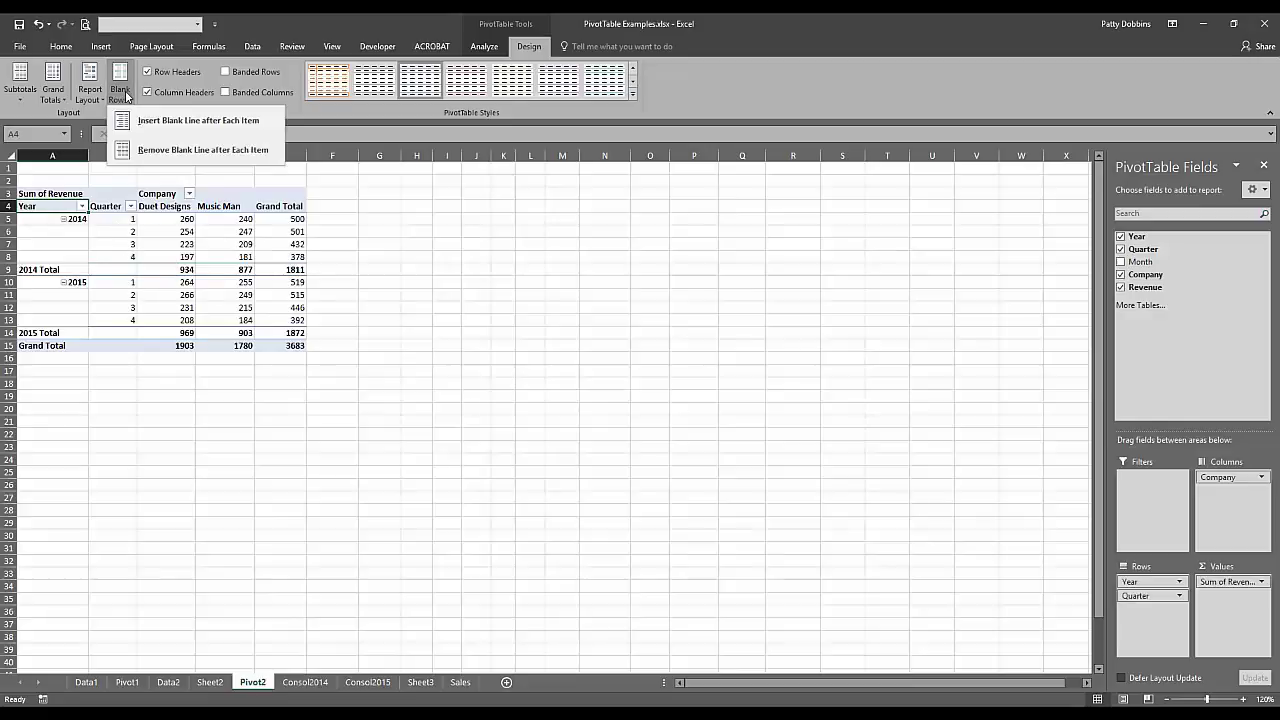
left_click(197, 120)
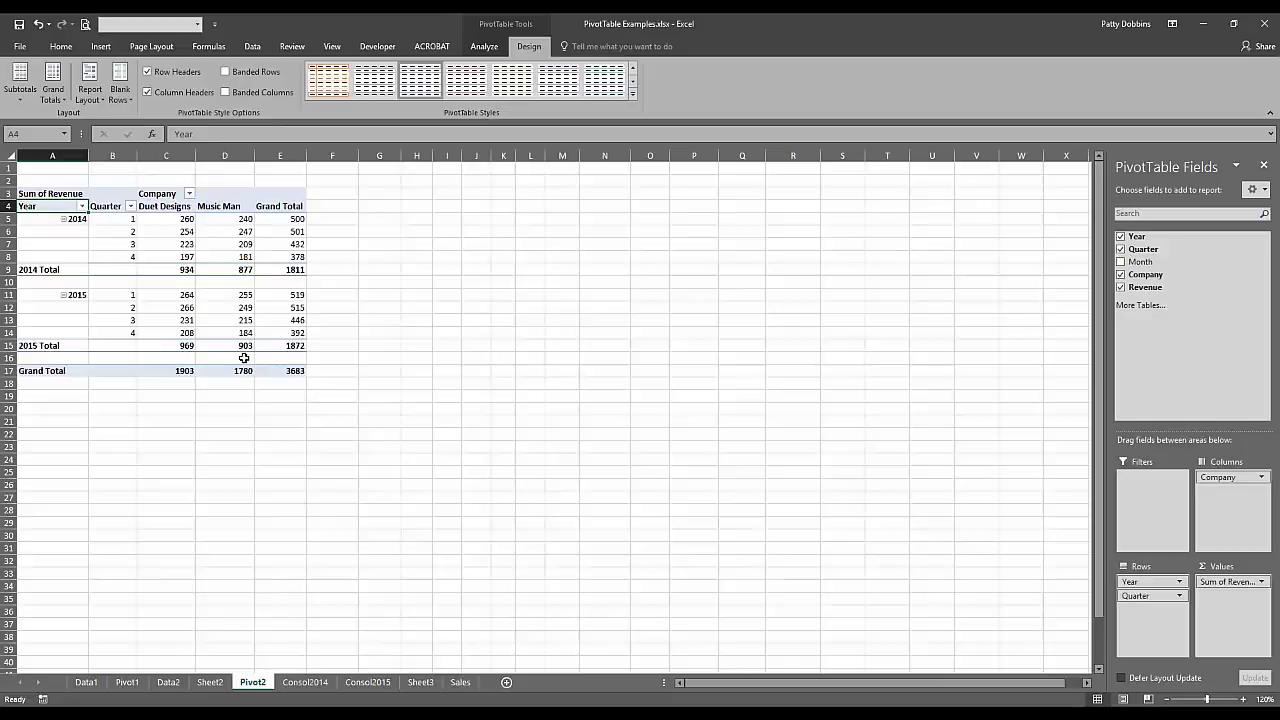
left_click(125, 90)
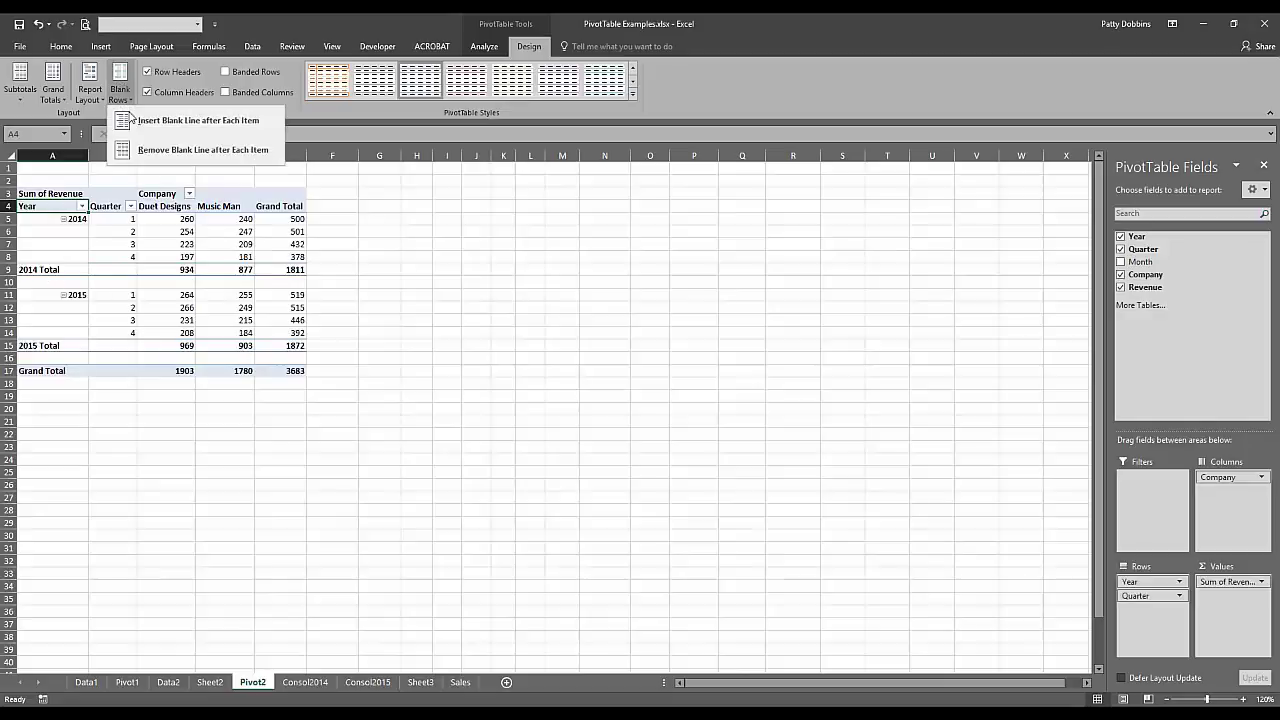
left_click(145, 151)
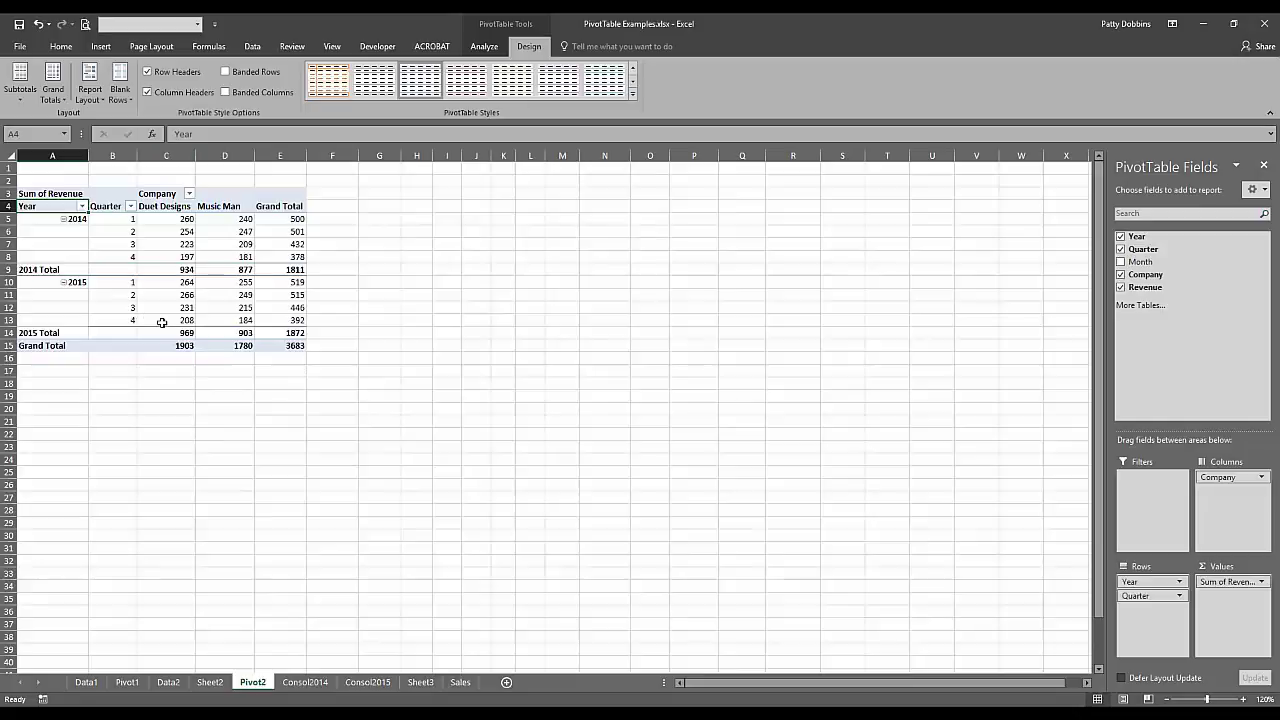
- Return the PivotTable's report layout to Compact Form
left_click(139, 245)
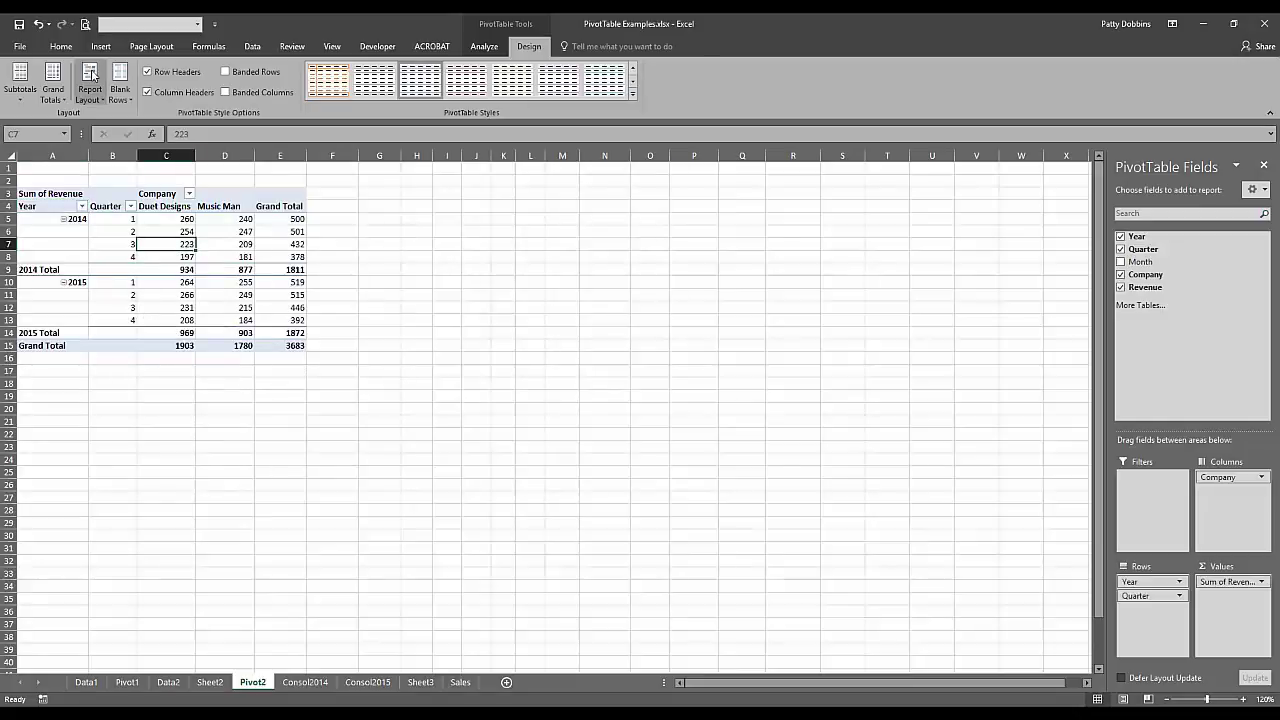
left_click(92, 80)
left_click(111, 121)
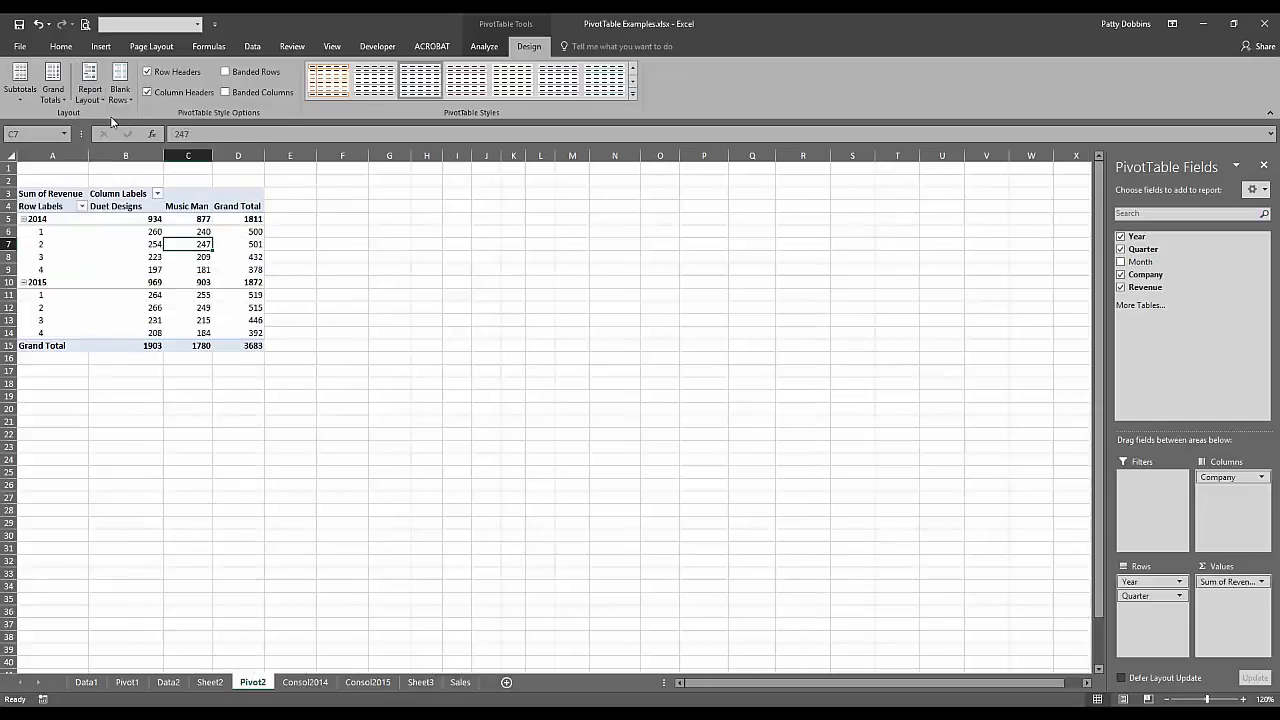
left_click(114, 257)
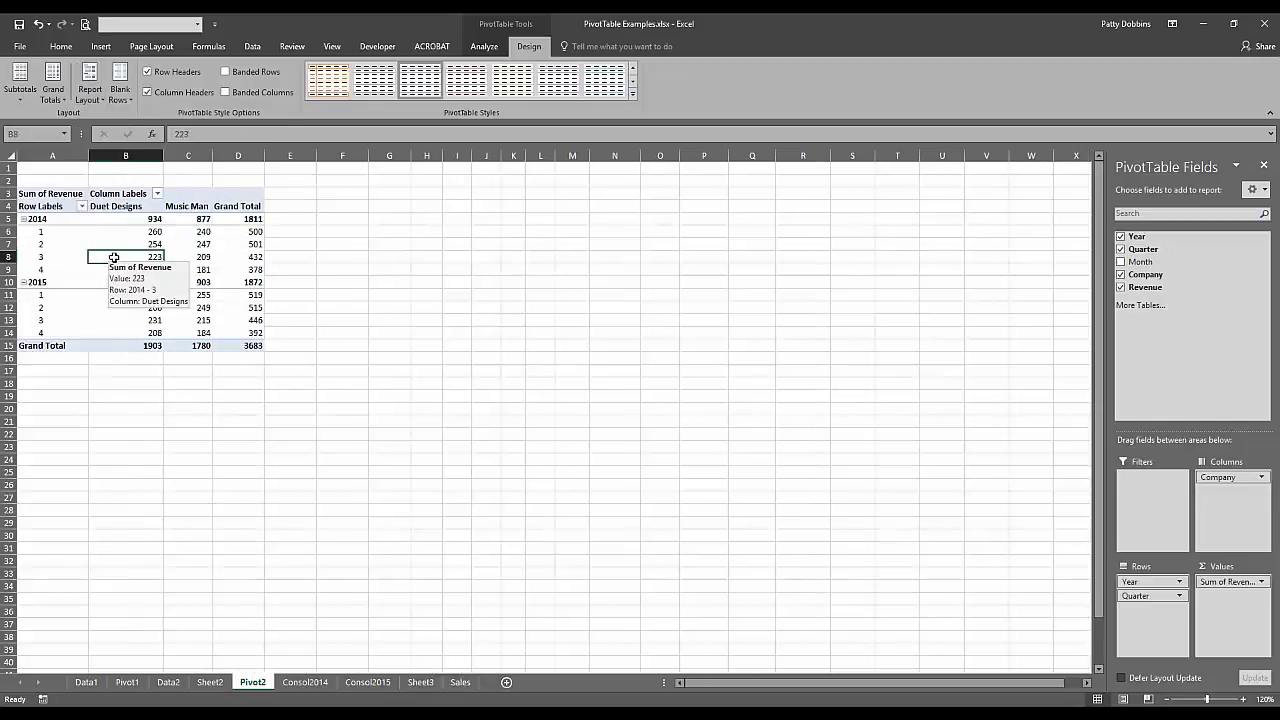
- Turn banded rows on and off again for the PivotTable, and do the same with banded columns
left_click(226, 72)
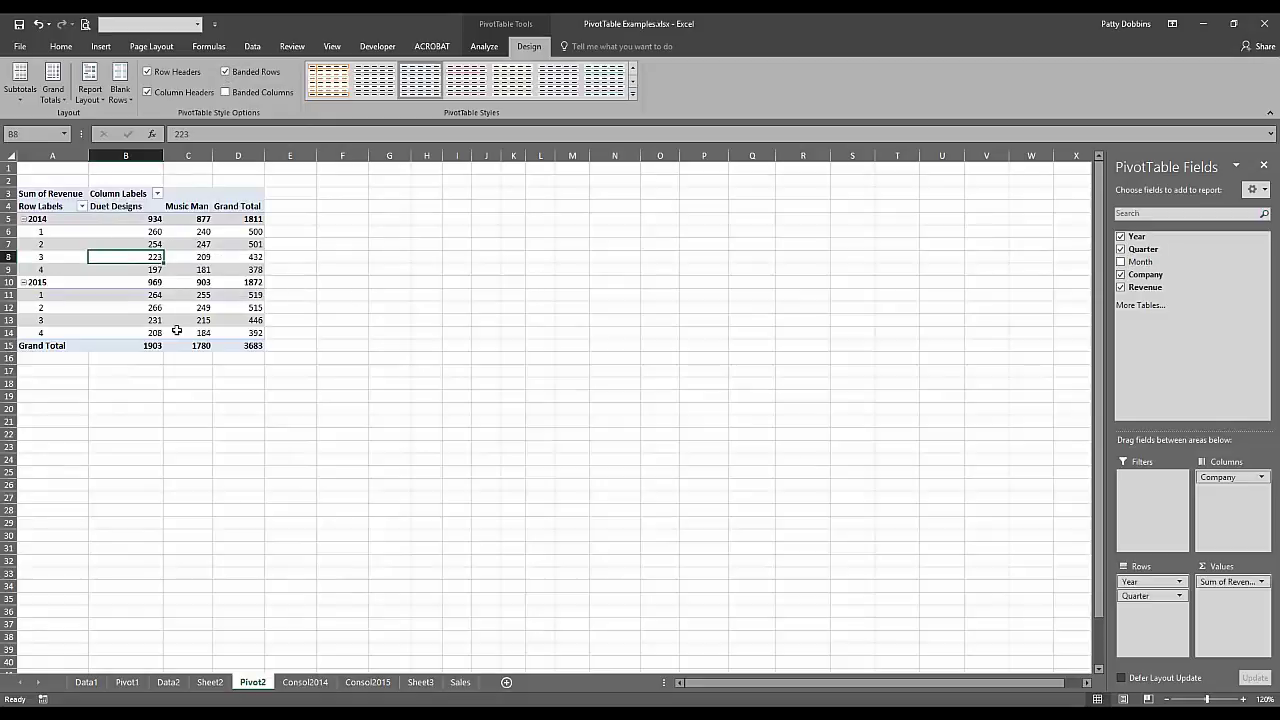
mouse_move(173, 279)
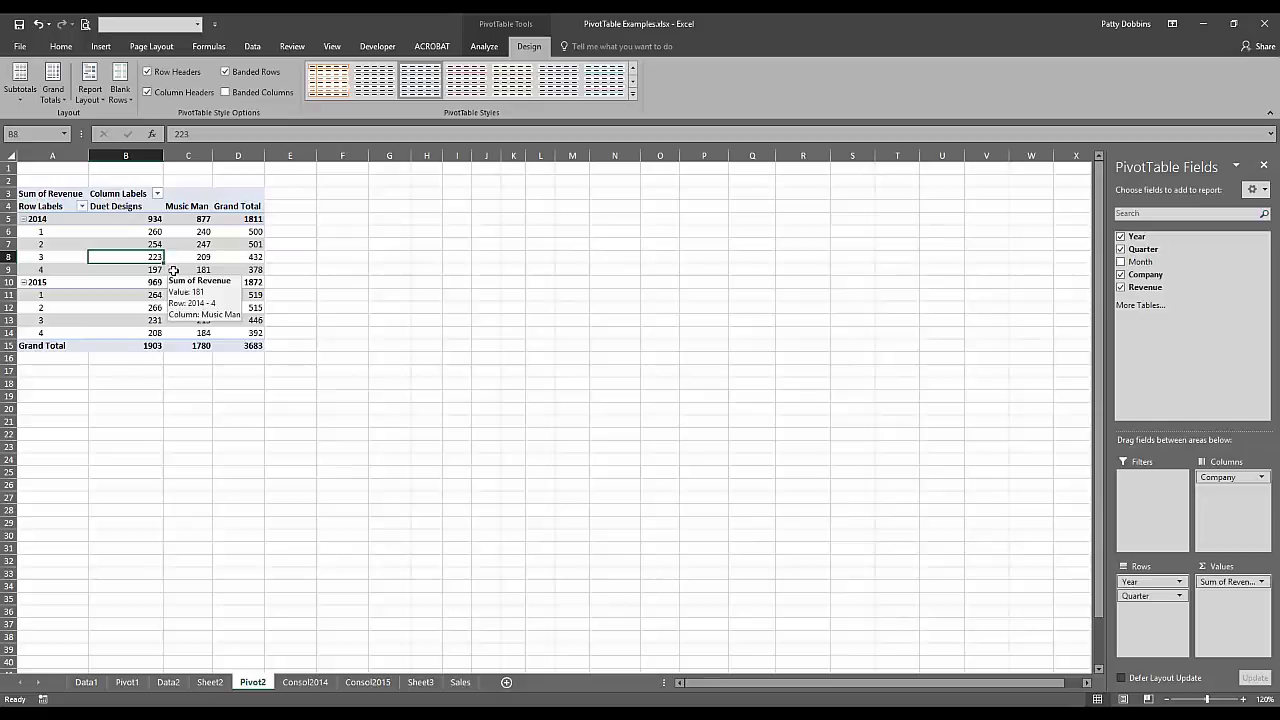
left_click(225, 71)
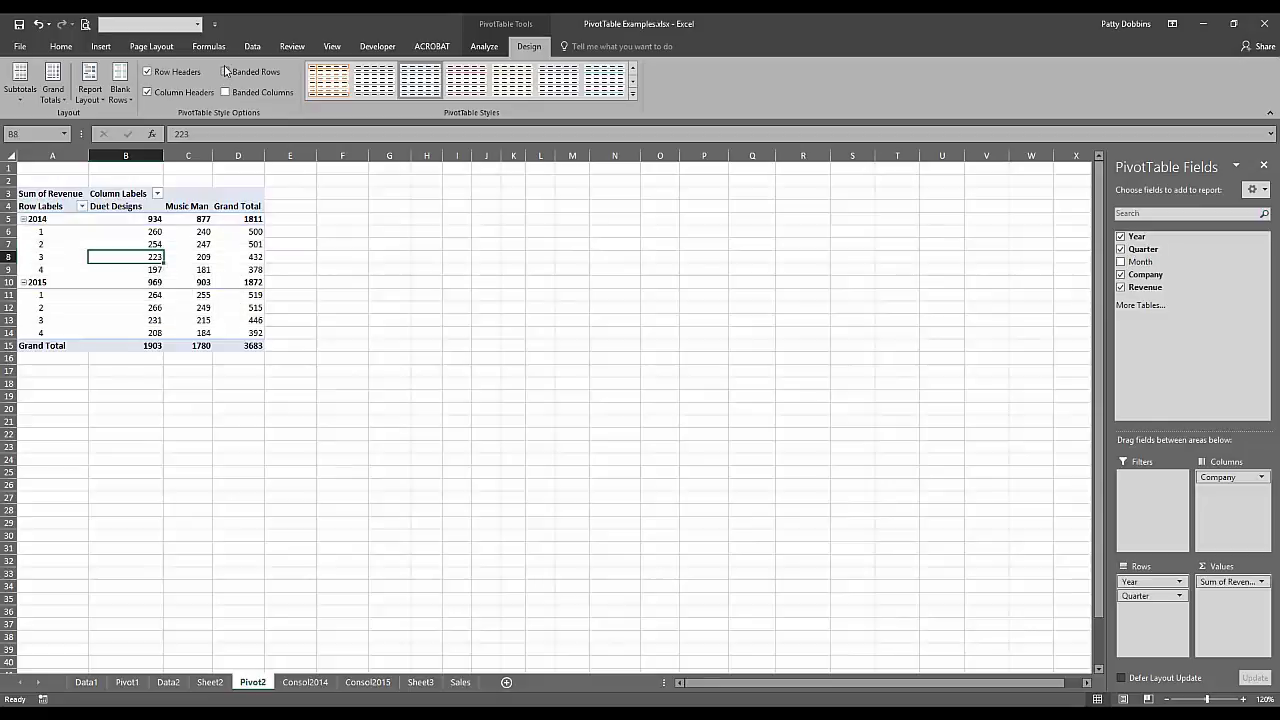
left_click(225, 92)
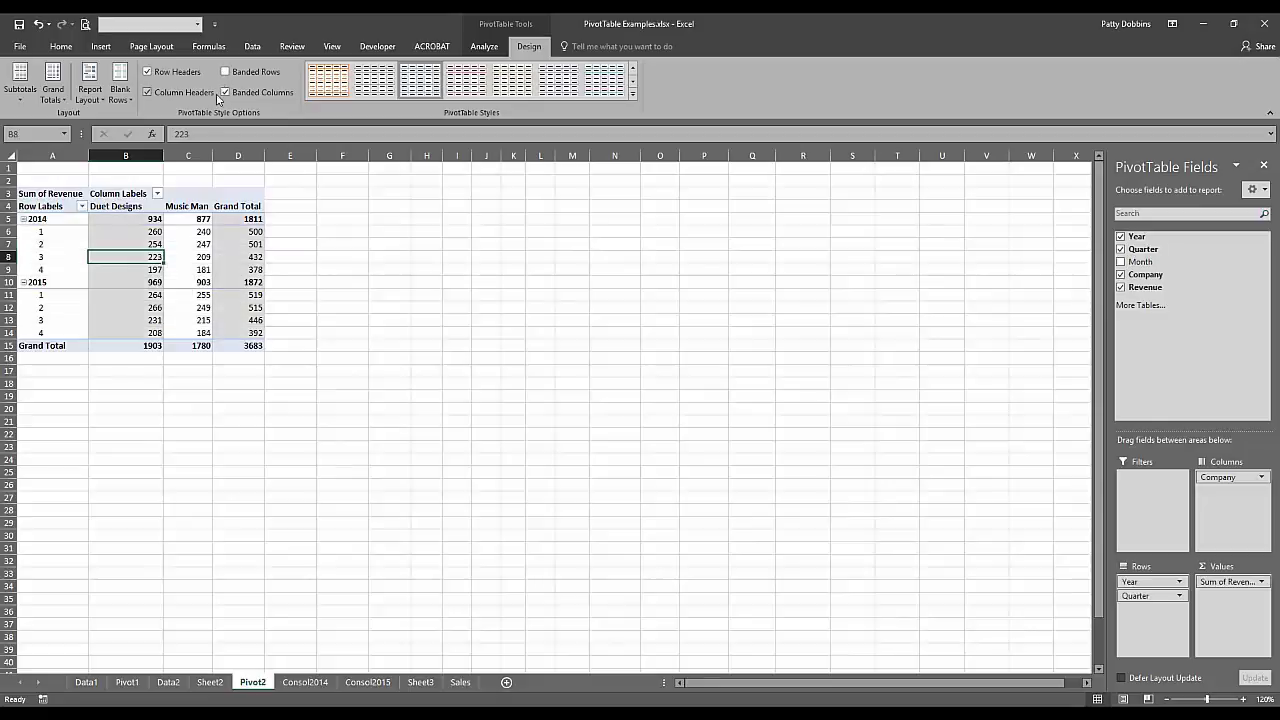
left_click(226, 92)
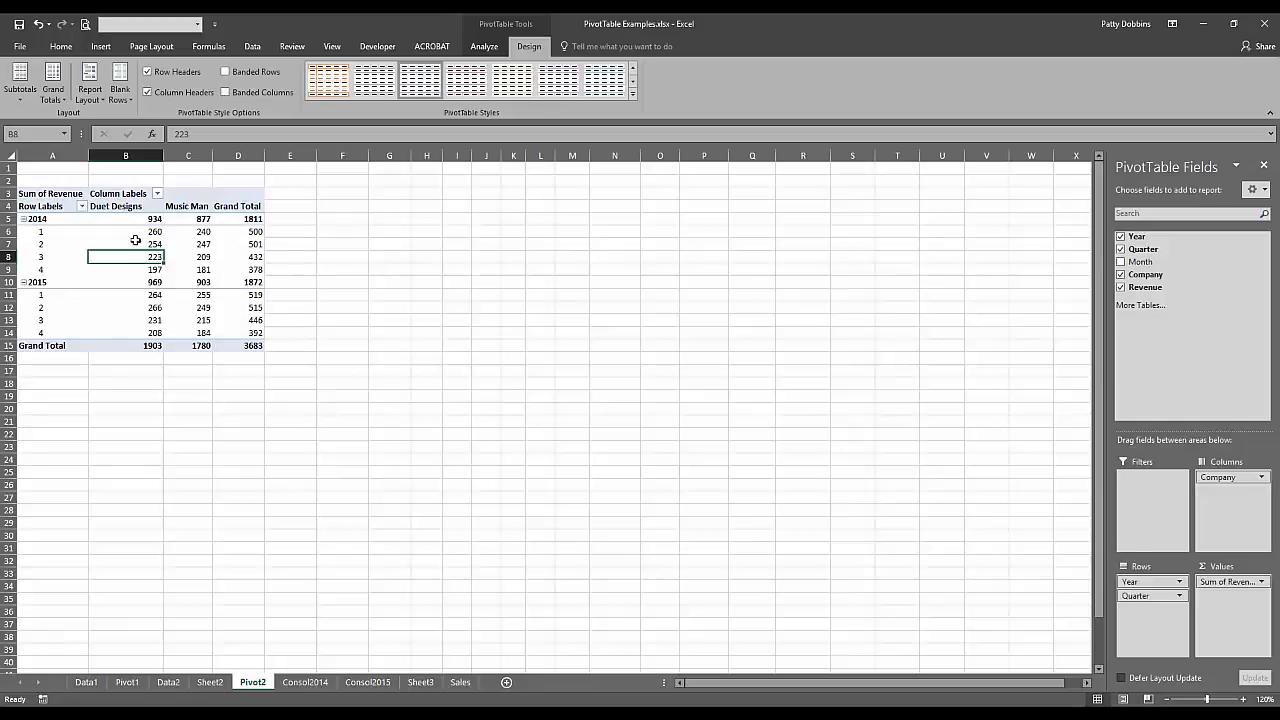
mouse_move(135, 241)
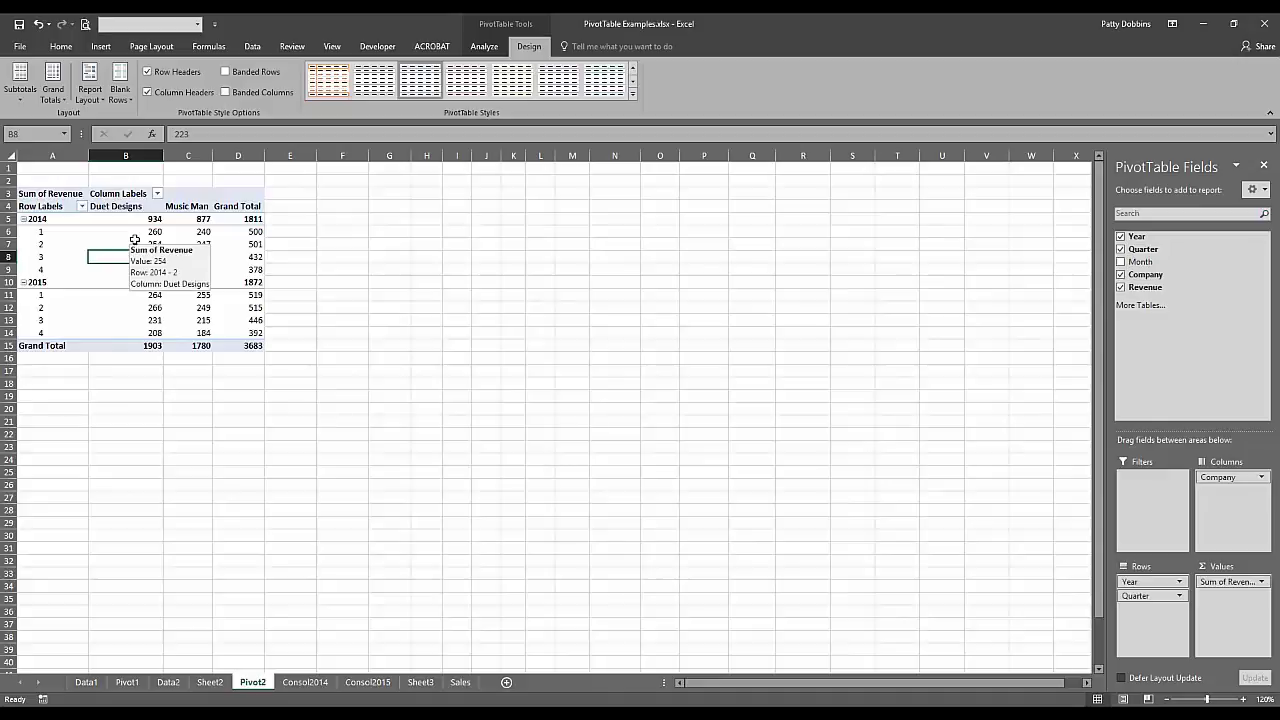
left_click(135, 241)
- Try the blue and green styles from the first Medium row on the PivotTable, and settle on the teal one
mouse_move(265, 328)
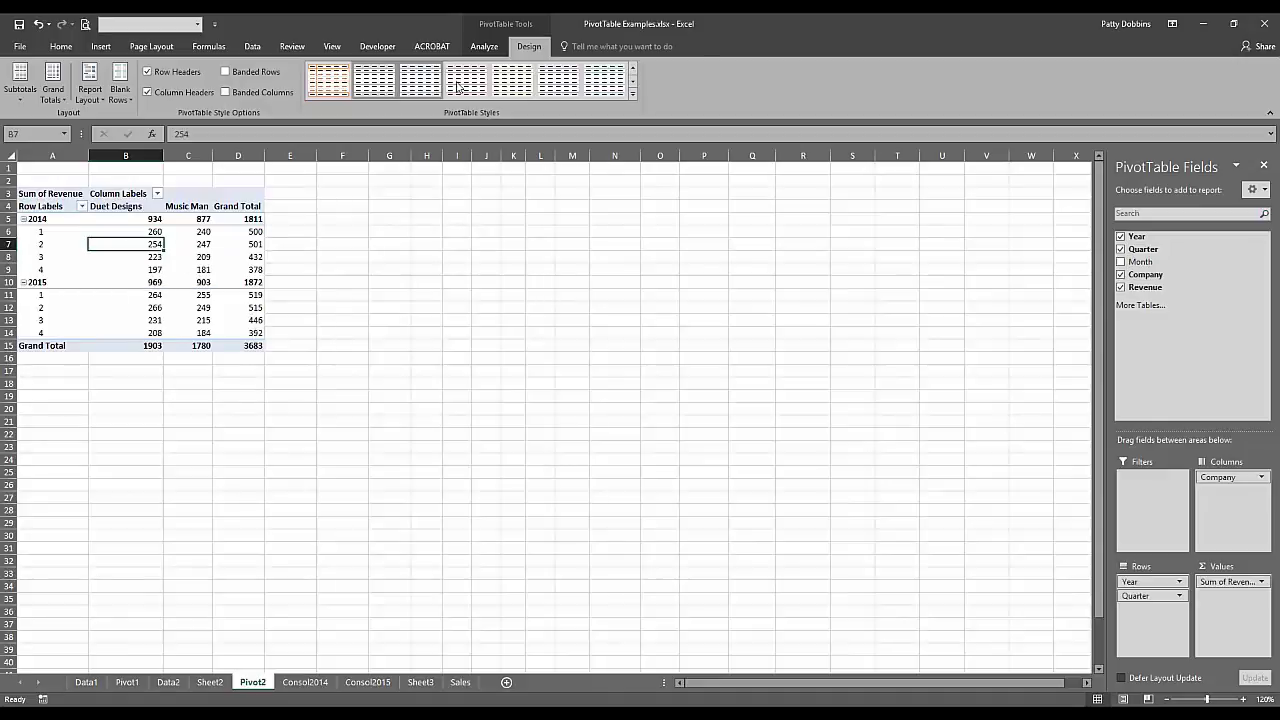
left_click(633, 93)
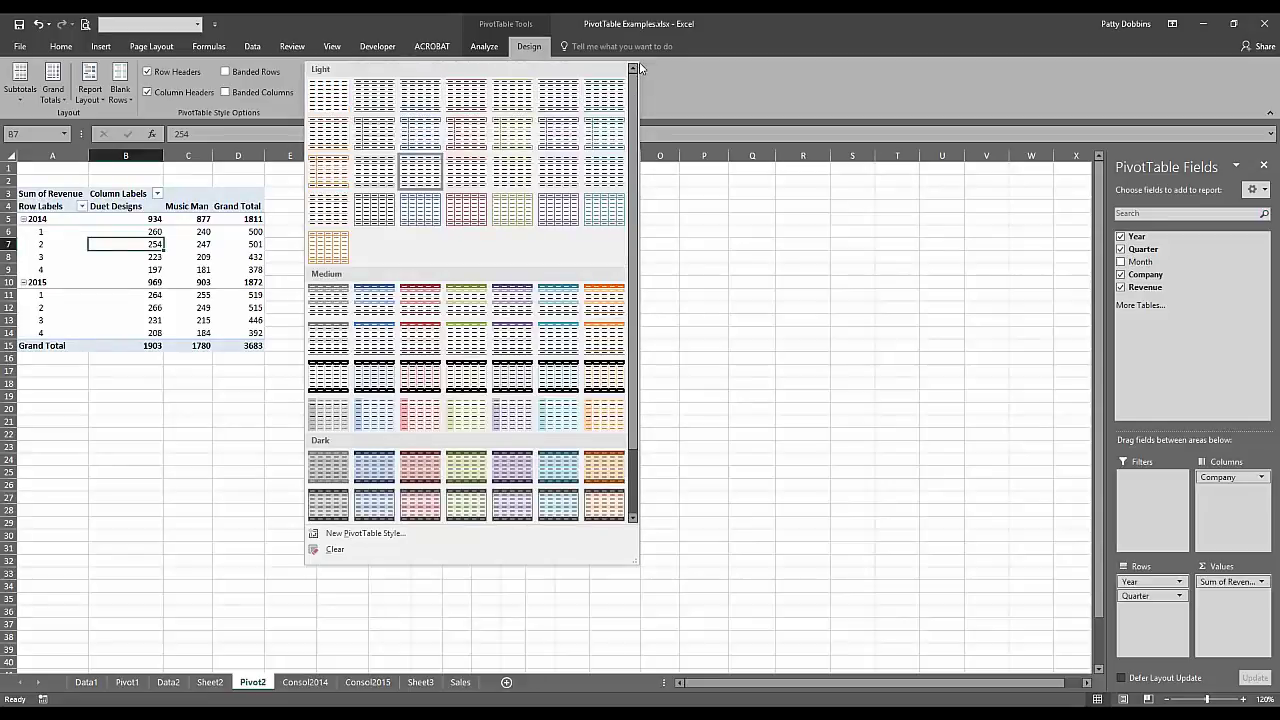
left_click(720, 84)
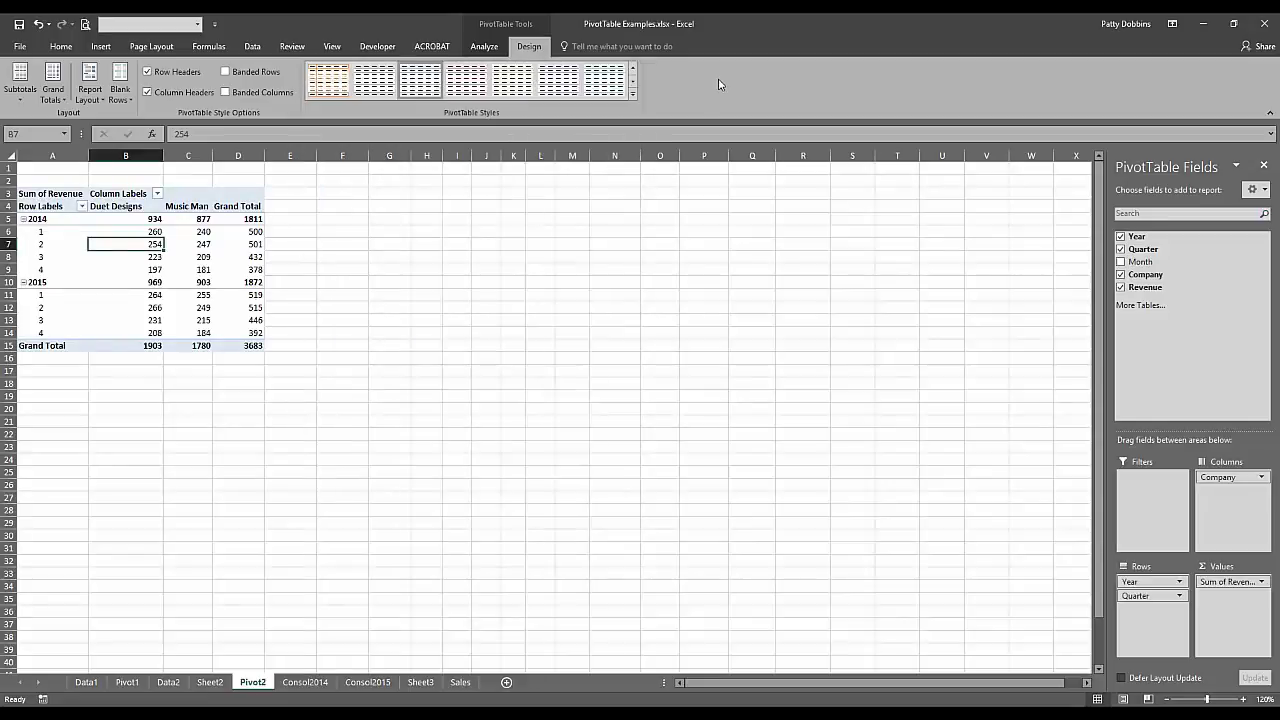
left_click(632, 93)
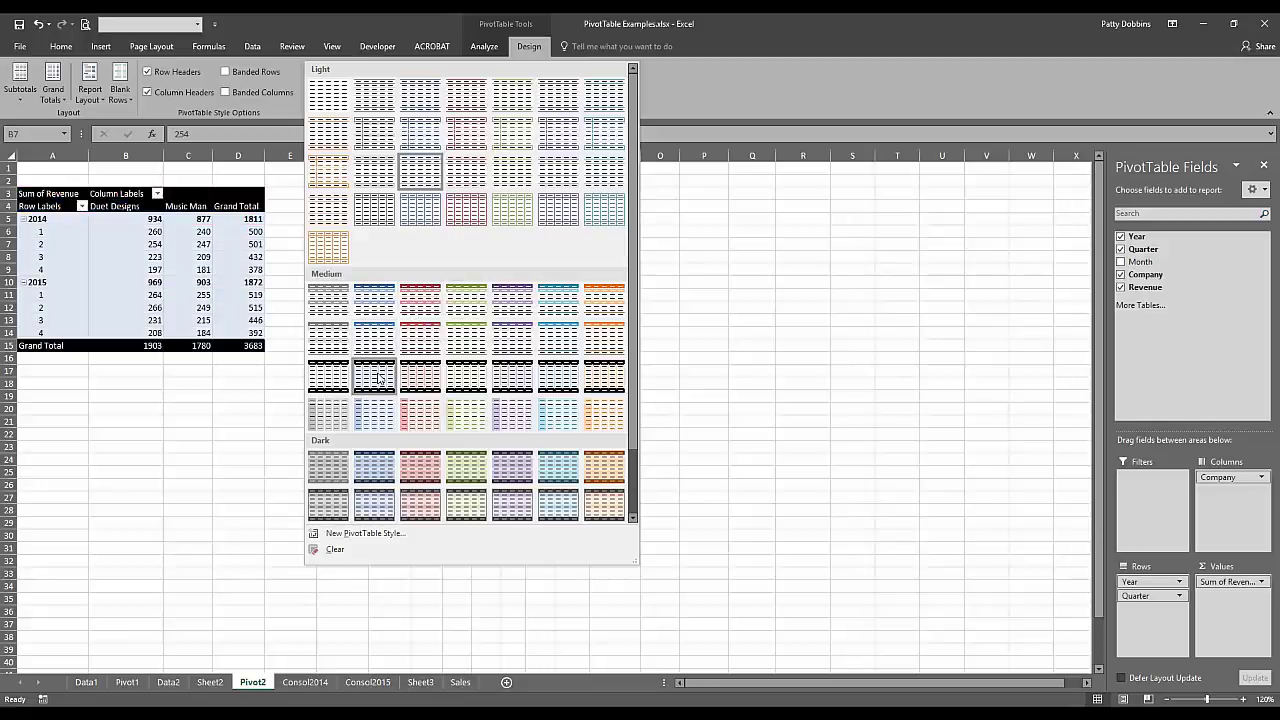
left_click(374, 298)
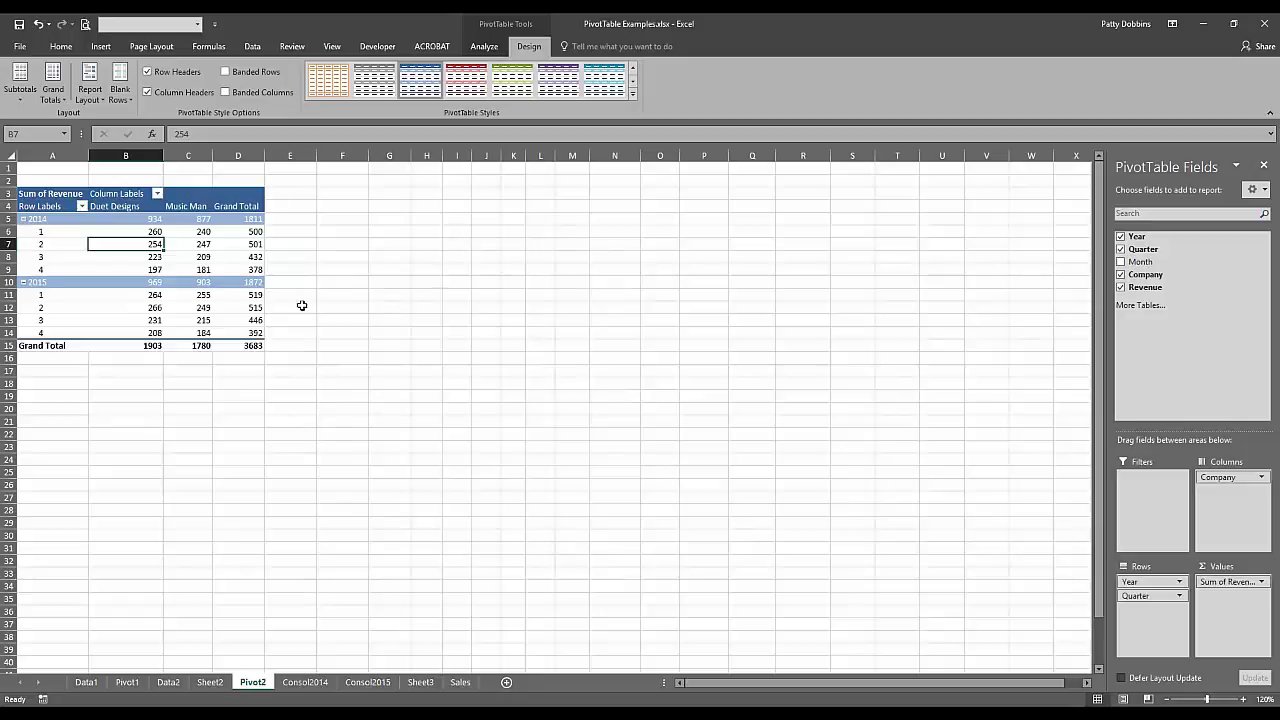
mouse_move(131, 243)
left_click(512, 80)
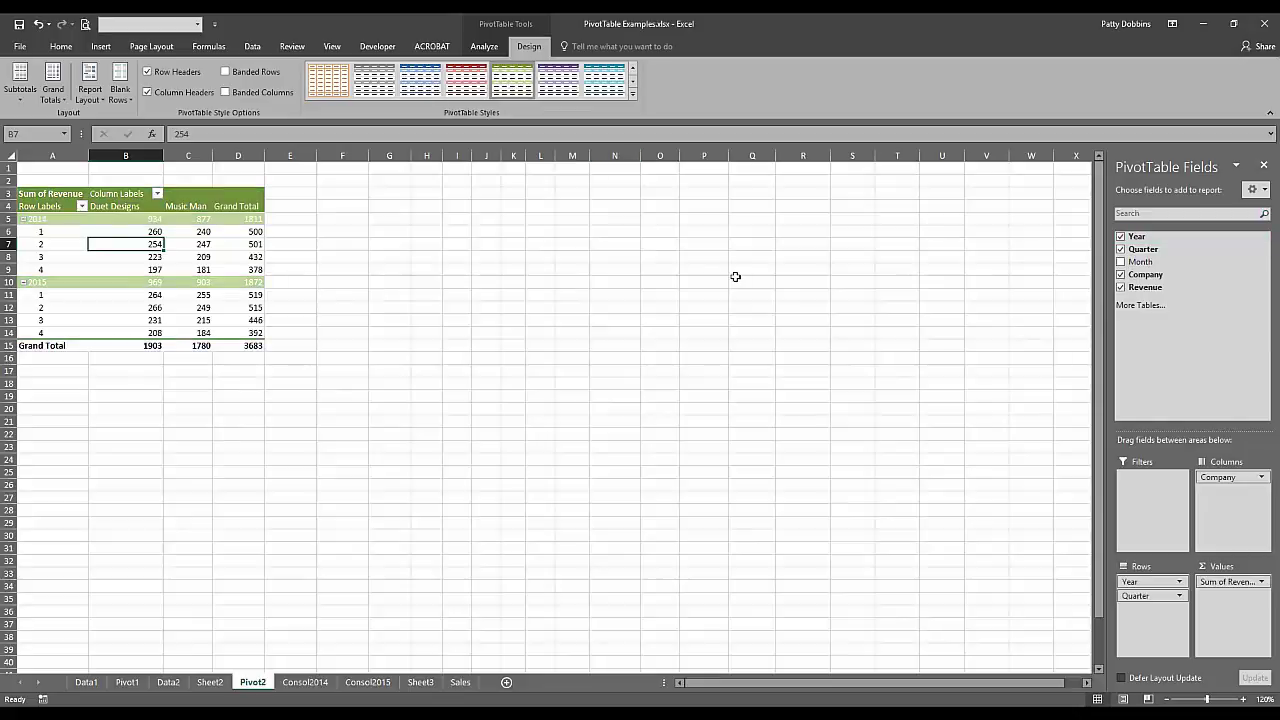
left_click(604, 80)
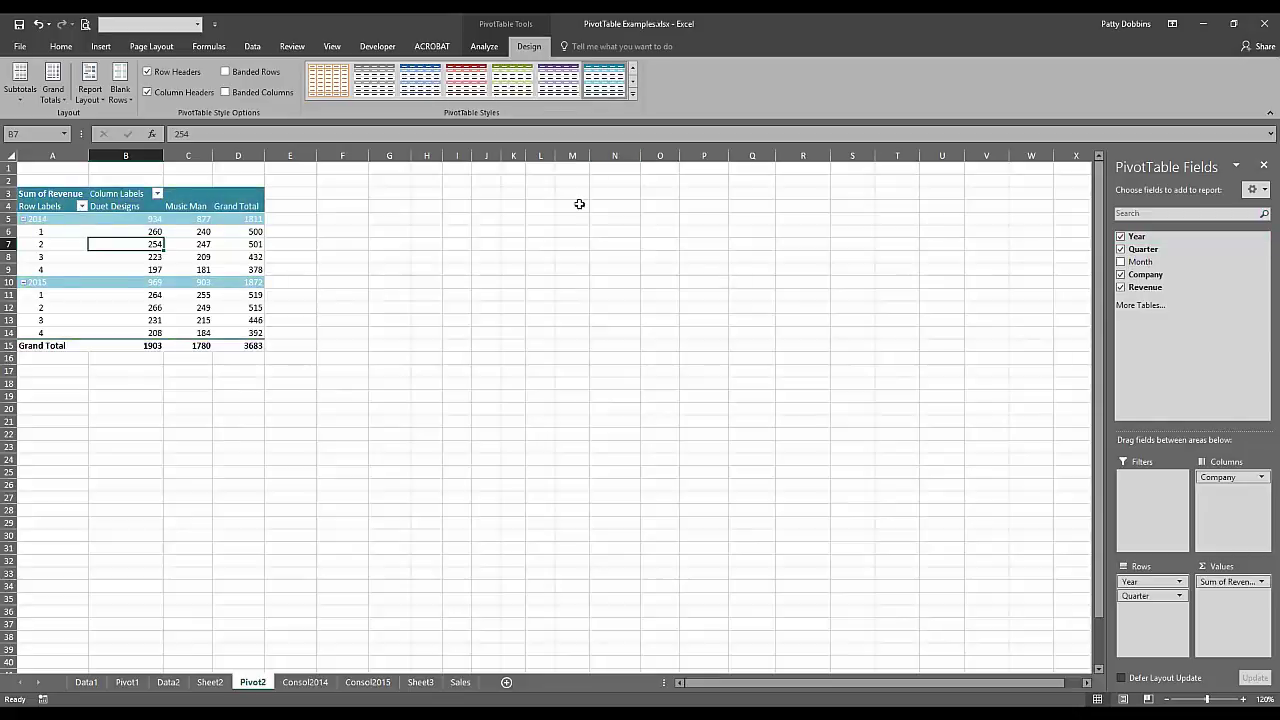
mouse_move(113, 290)
- Refresh the PivotTable with the latest data from its source
left_click(145, 257)
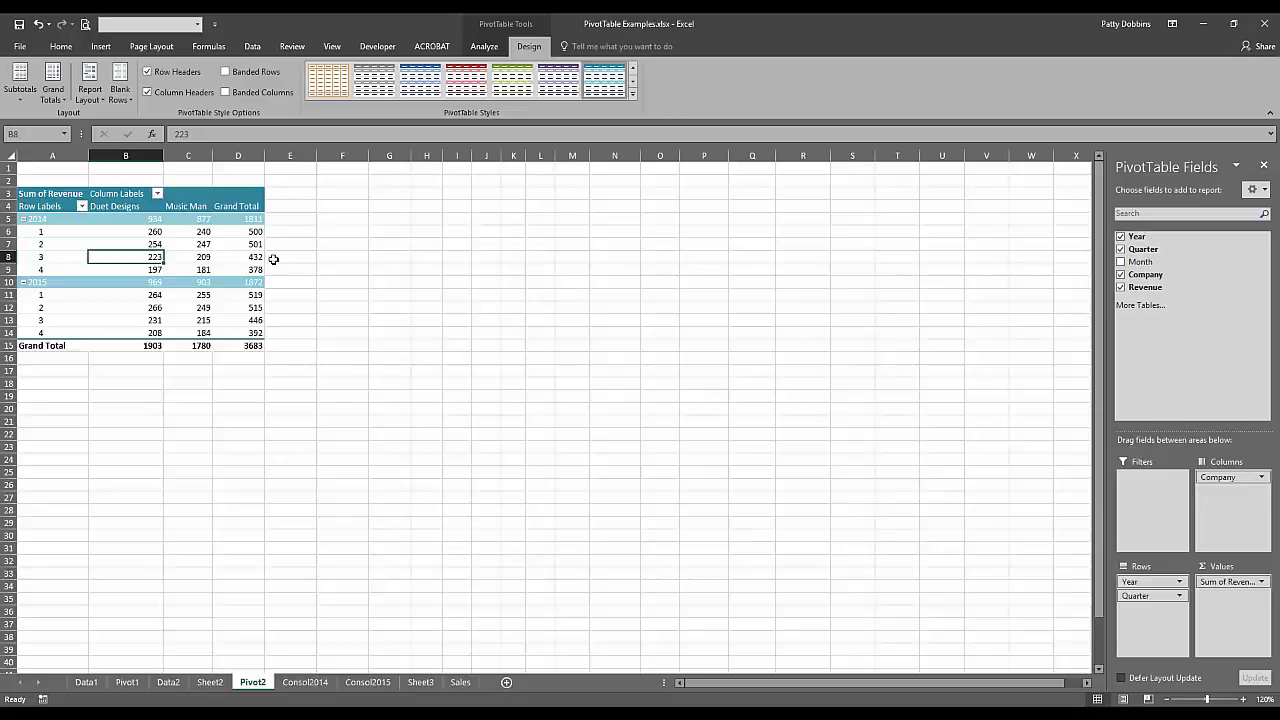
left_click(190, 257)
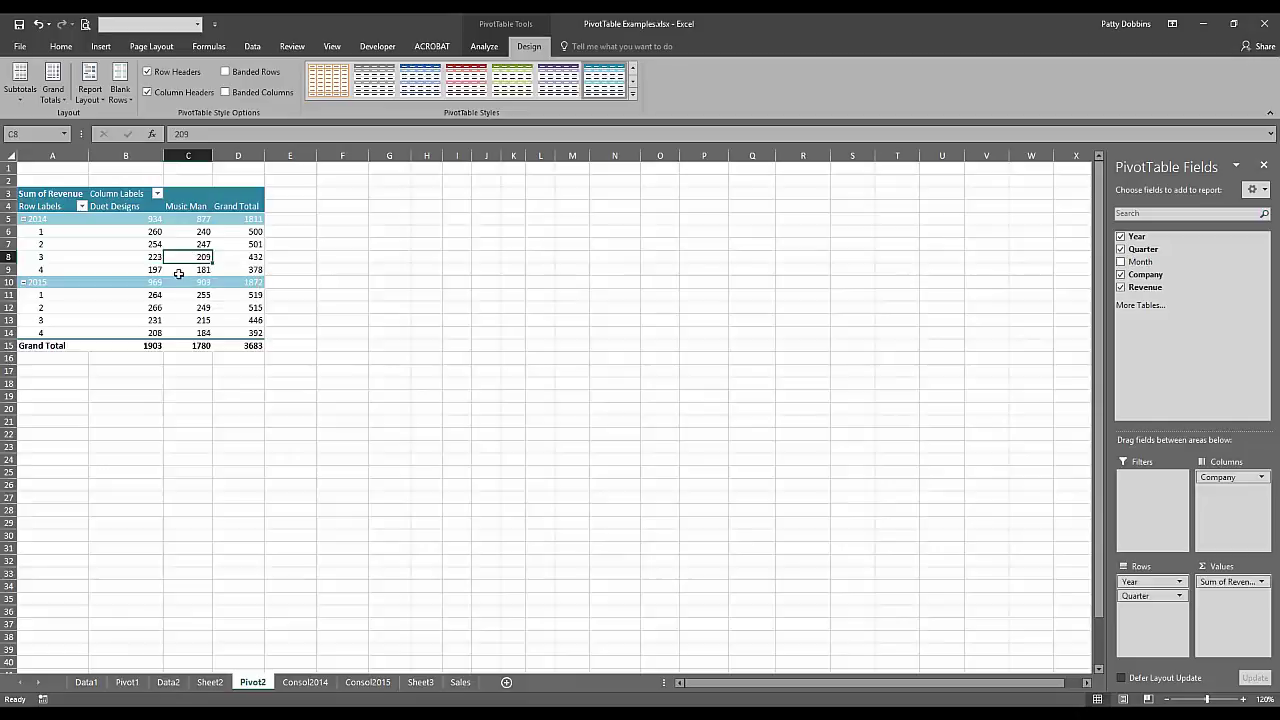
left_click(486, 48)
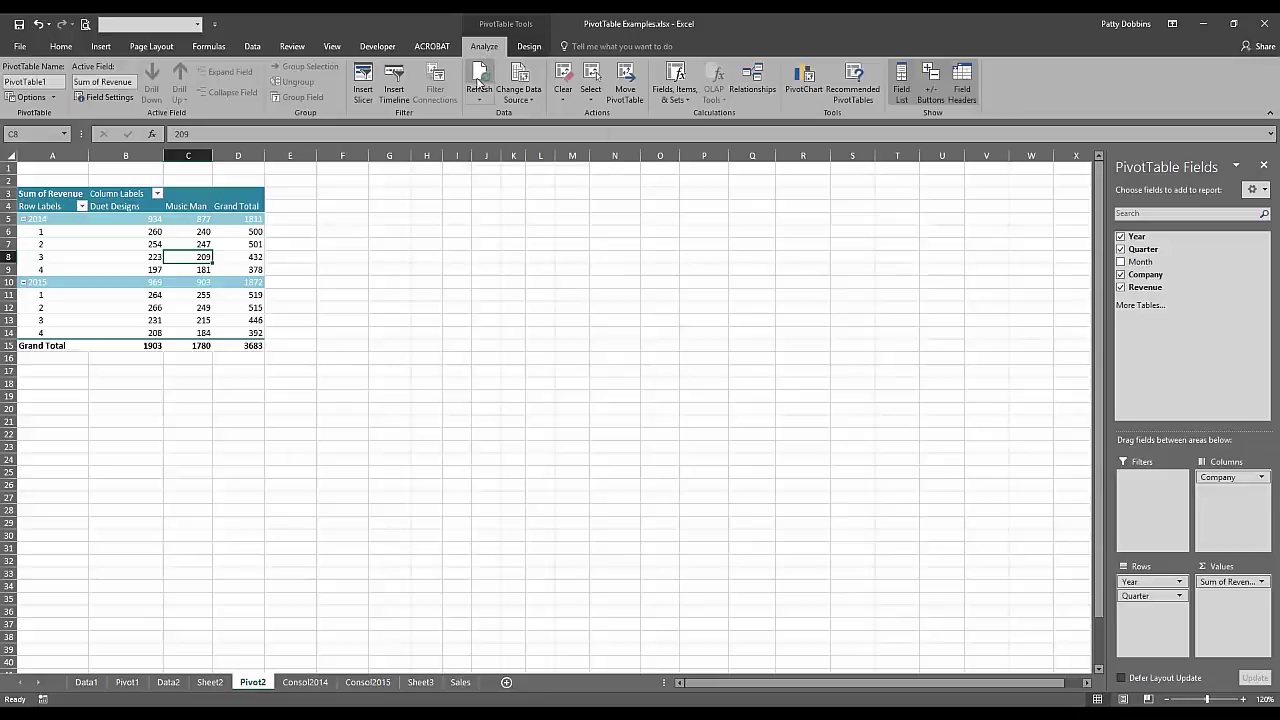
left_click(479, 82)
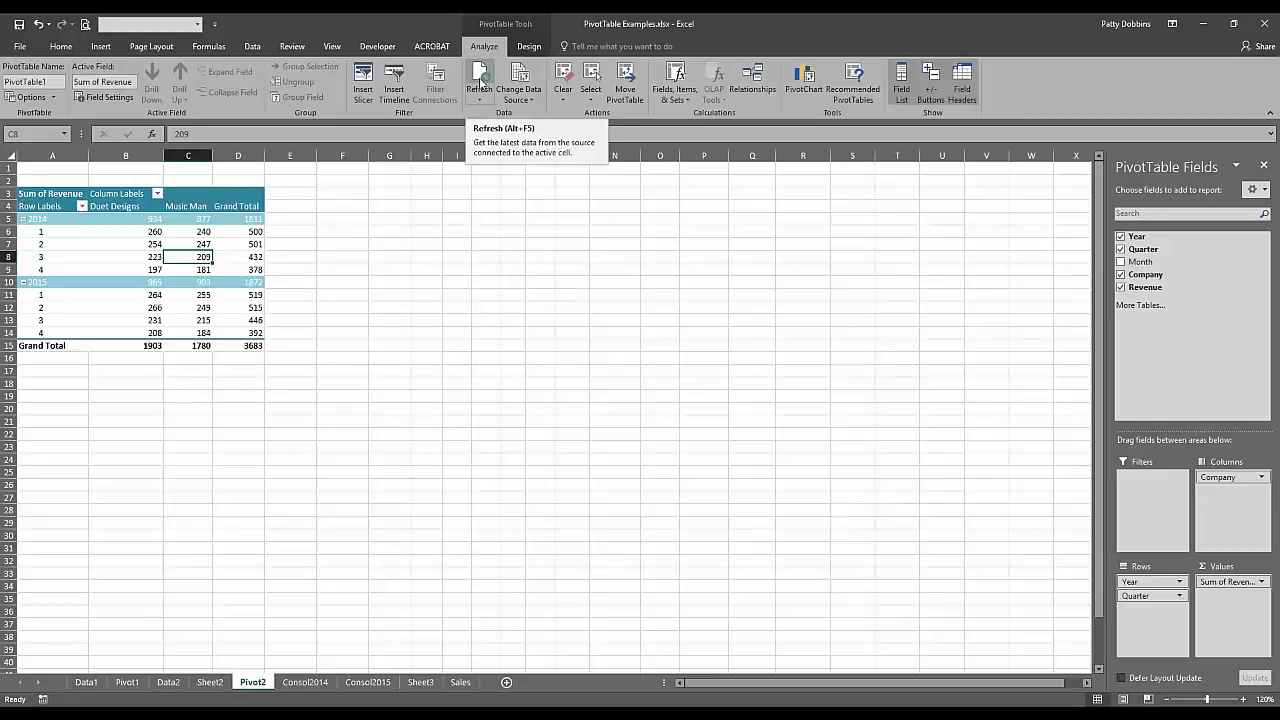
left_click(130, 256)
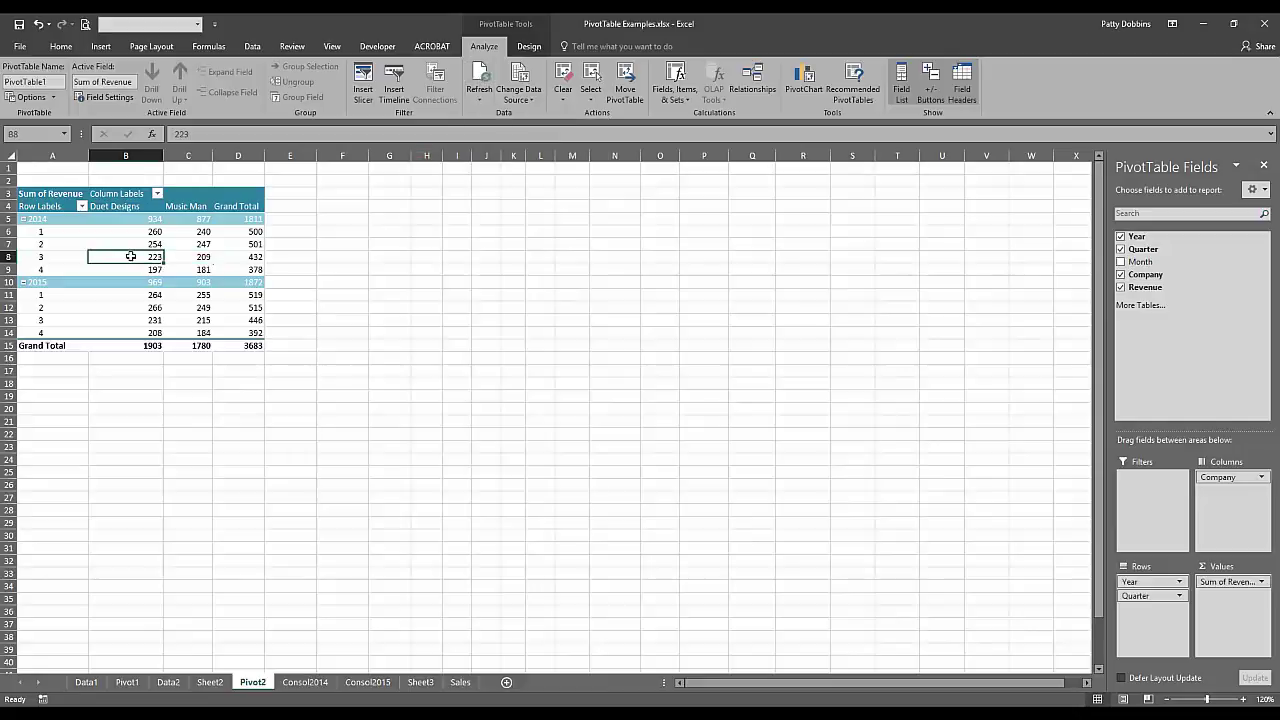
mouse_move(130, 256)
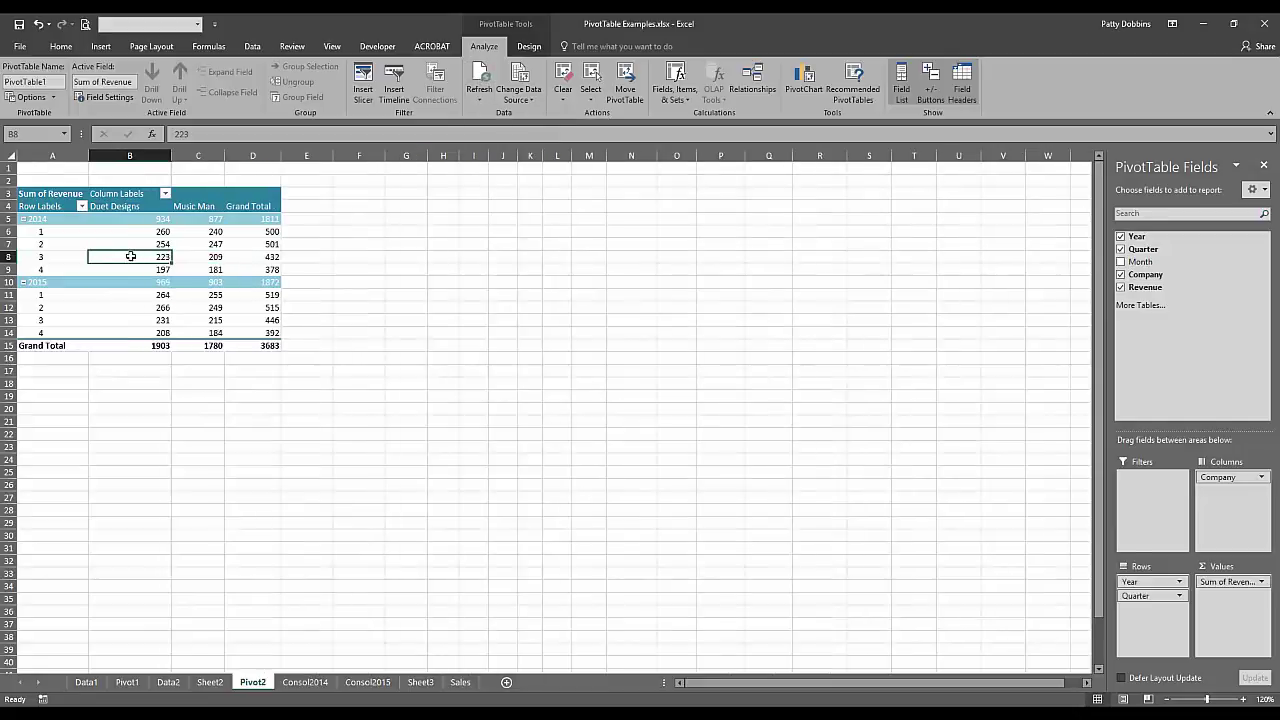
left_click(184, 232)
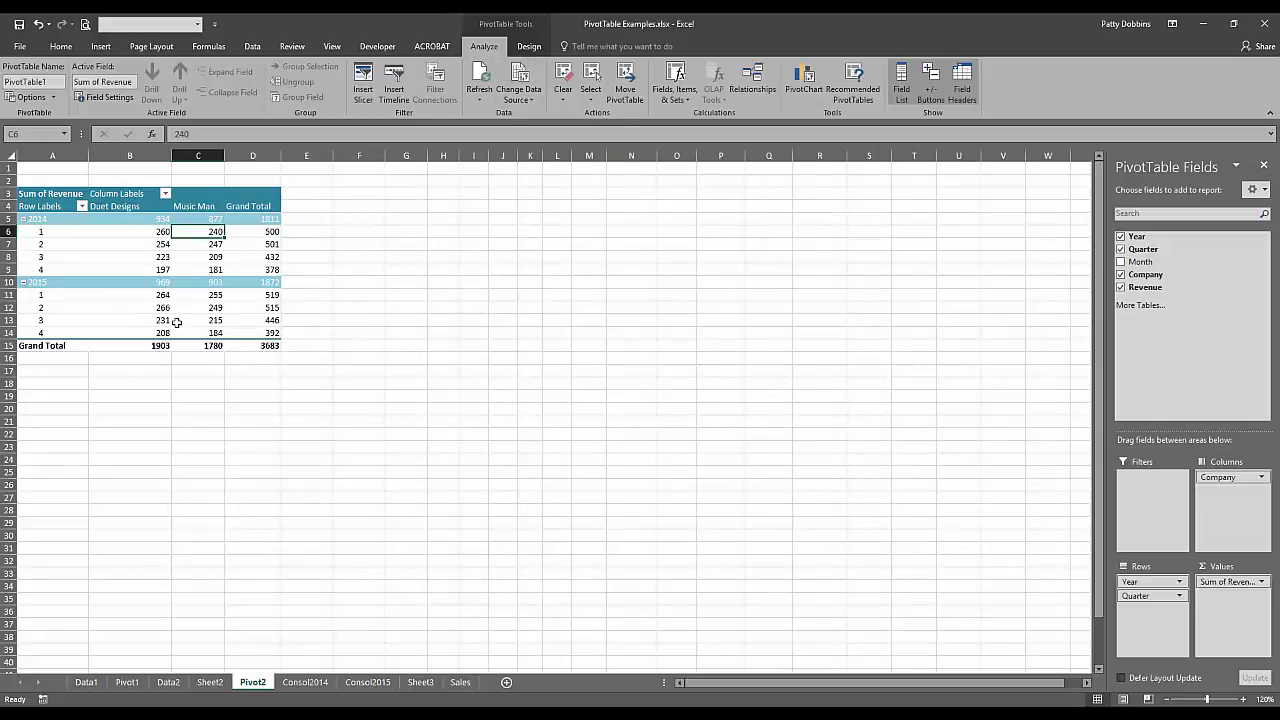
mouse_move(163, 320)
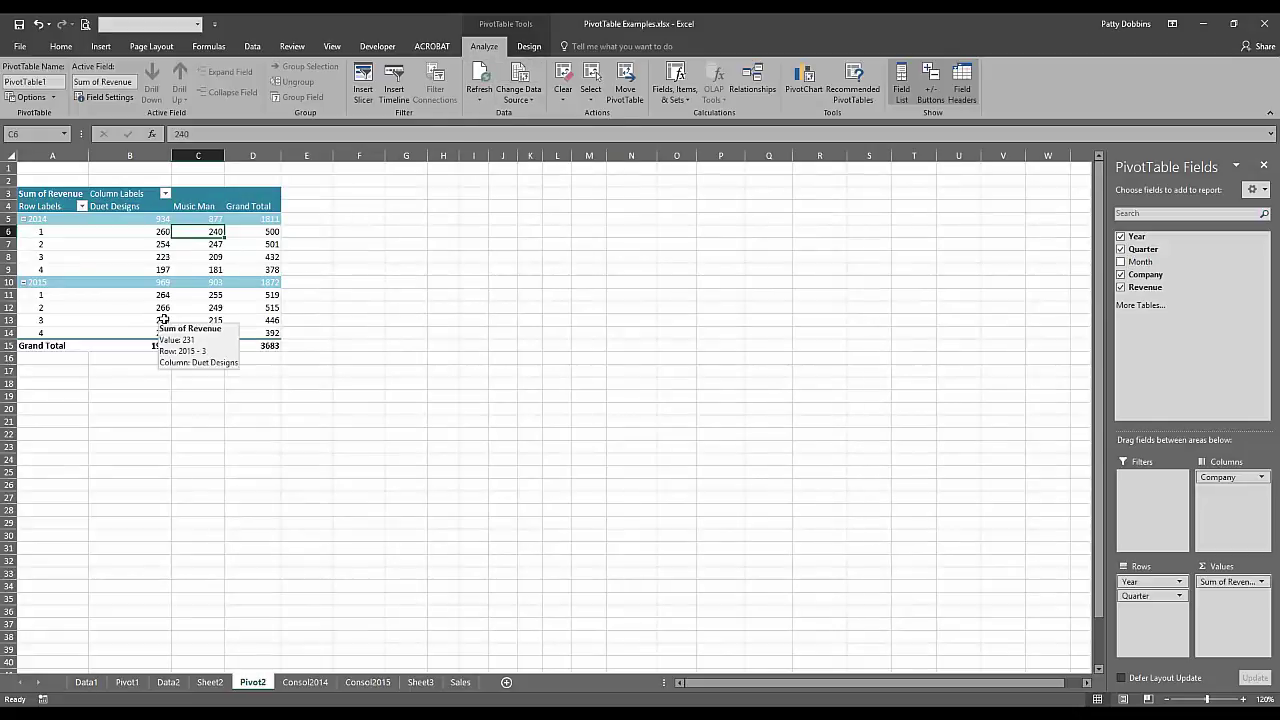
- Go to the Sales sheet and examine the Count of Sales column in the source table
left_click(461, 684)
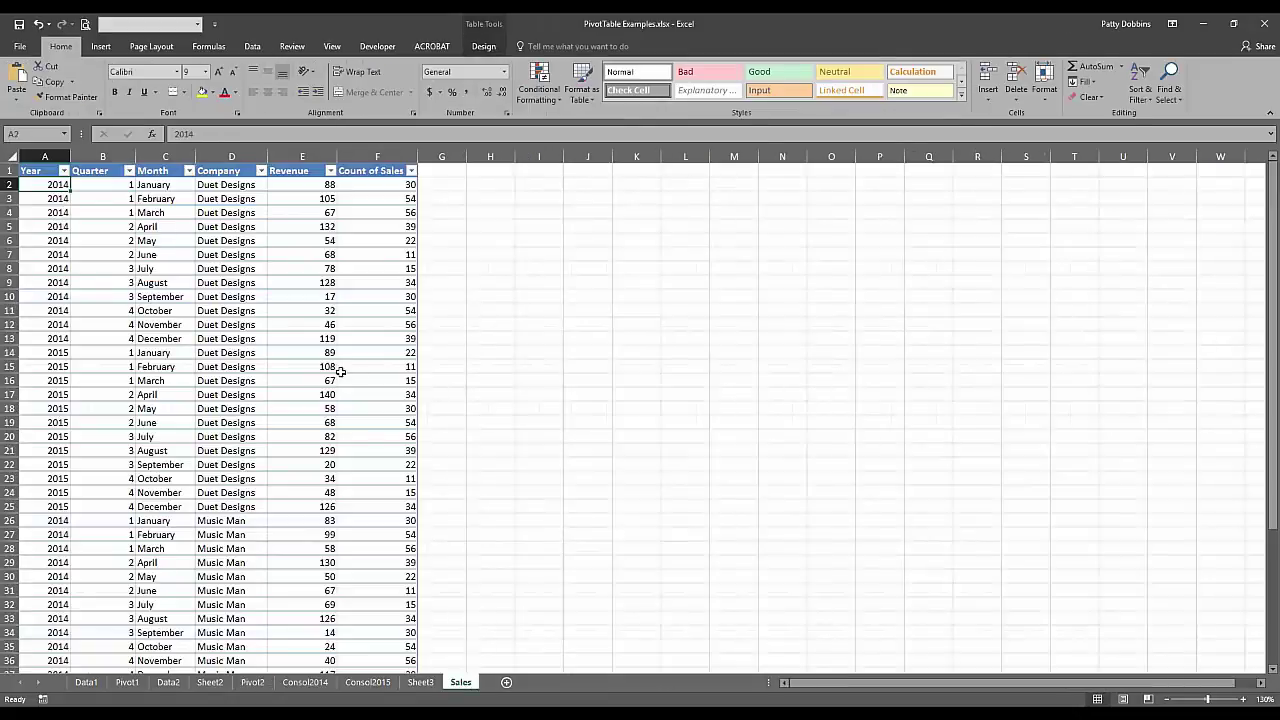
left_click(358, 452)
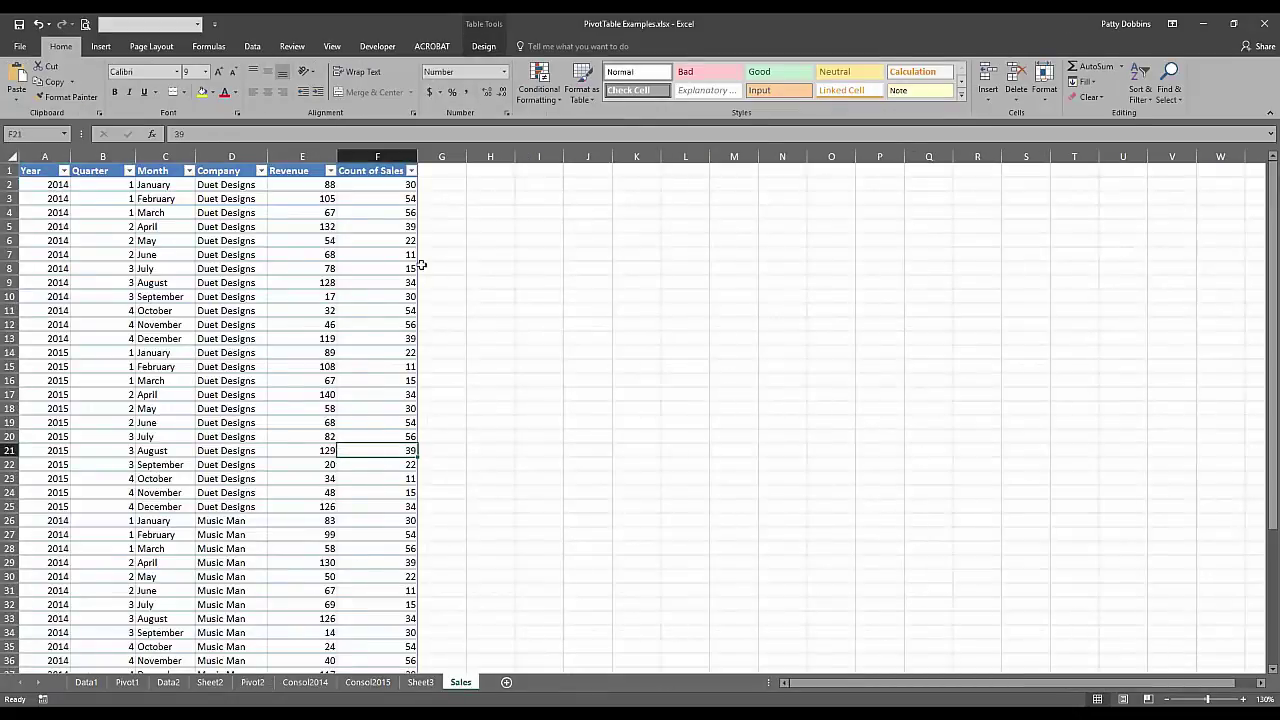
left_click(377, 156)
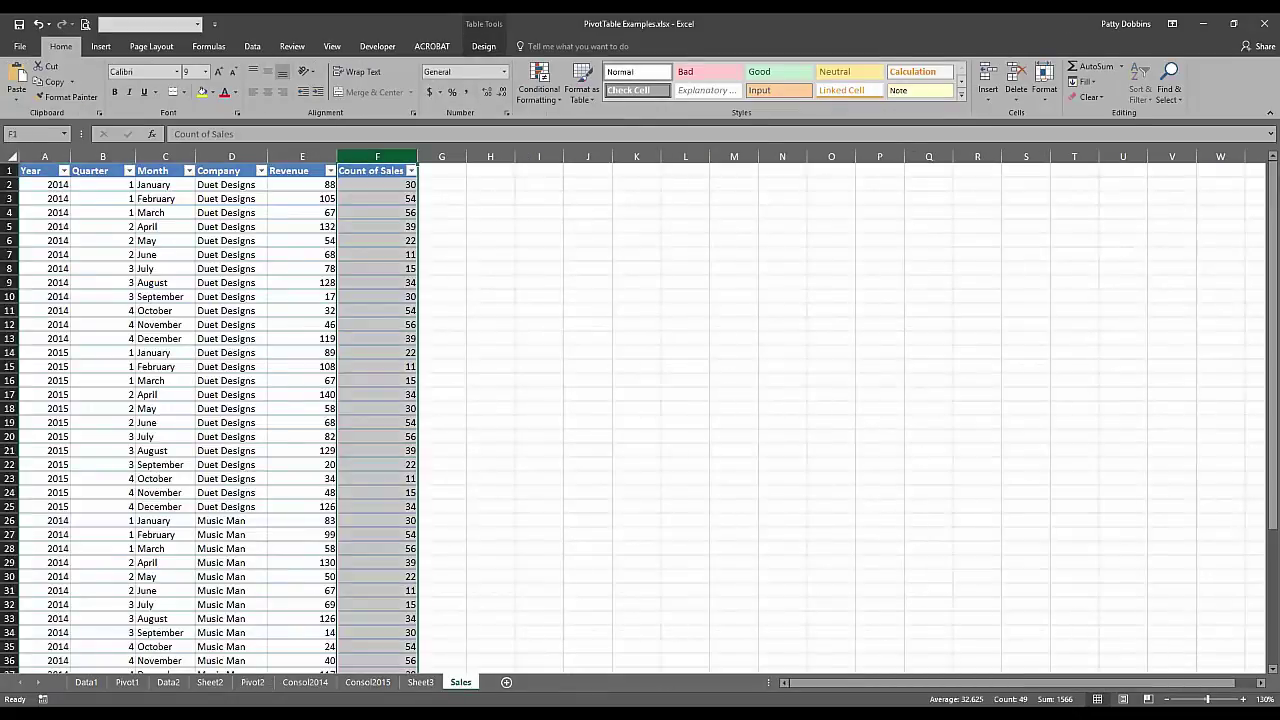
left_click(441, 213)
- Copy the 2015 Duet Designs rows and paste them directly below the last row of the Sales table, starting at A50
scroll(232, 498, "down", 7)
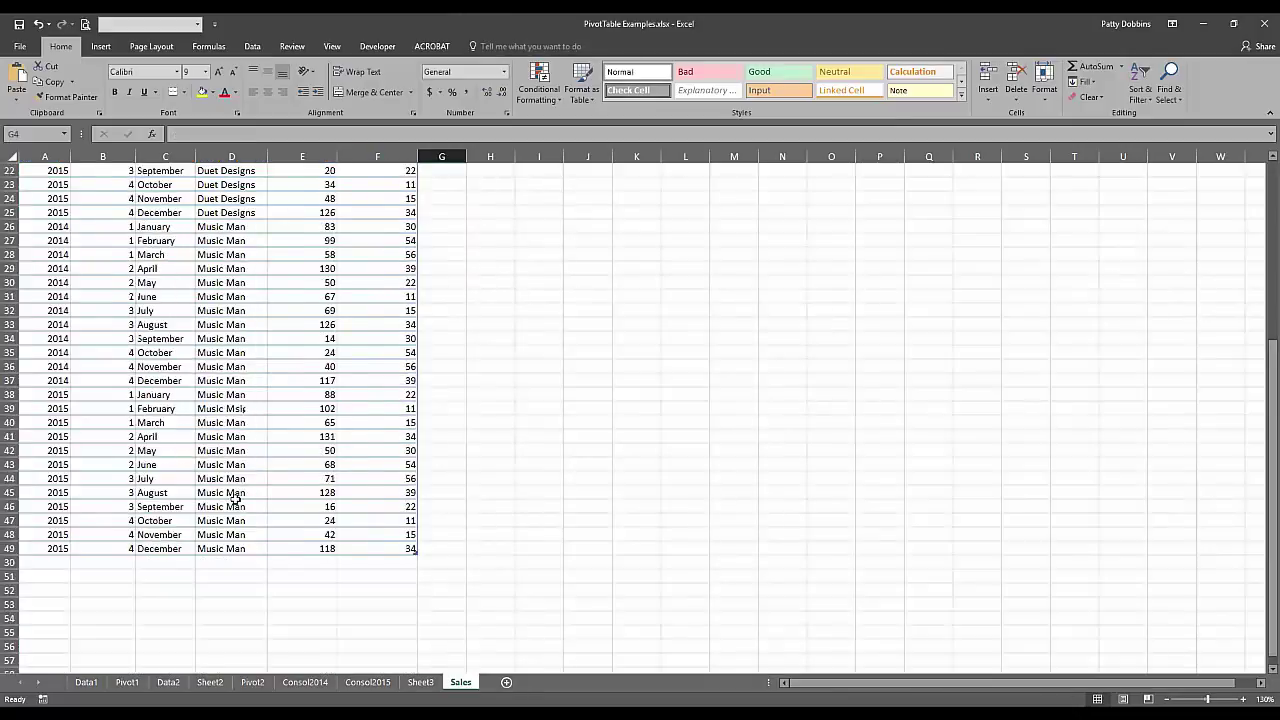
left_click_drag(405, 548, 100, 548)
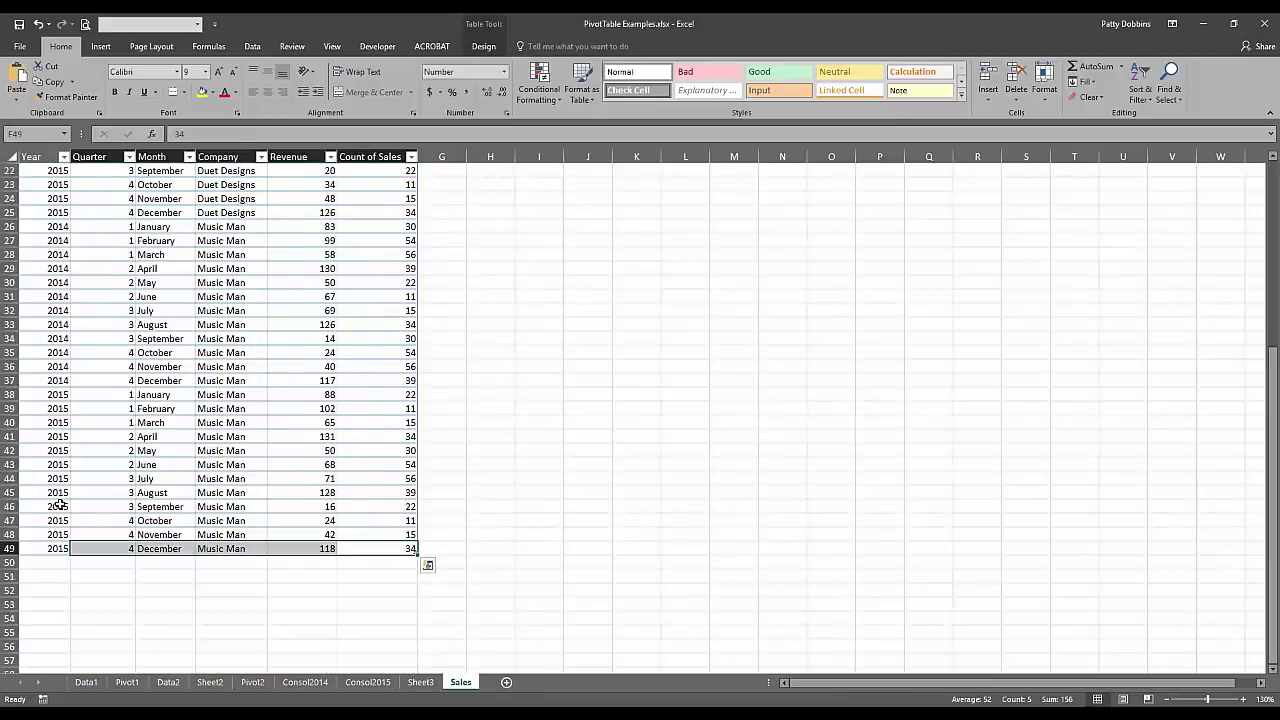
left_click(57, 534)
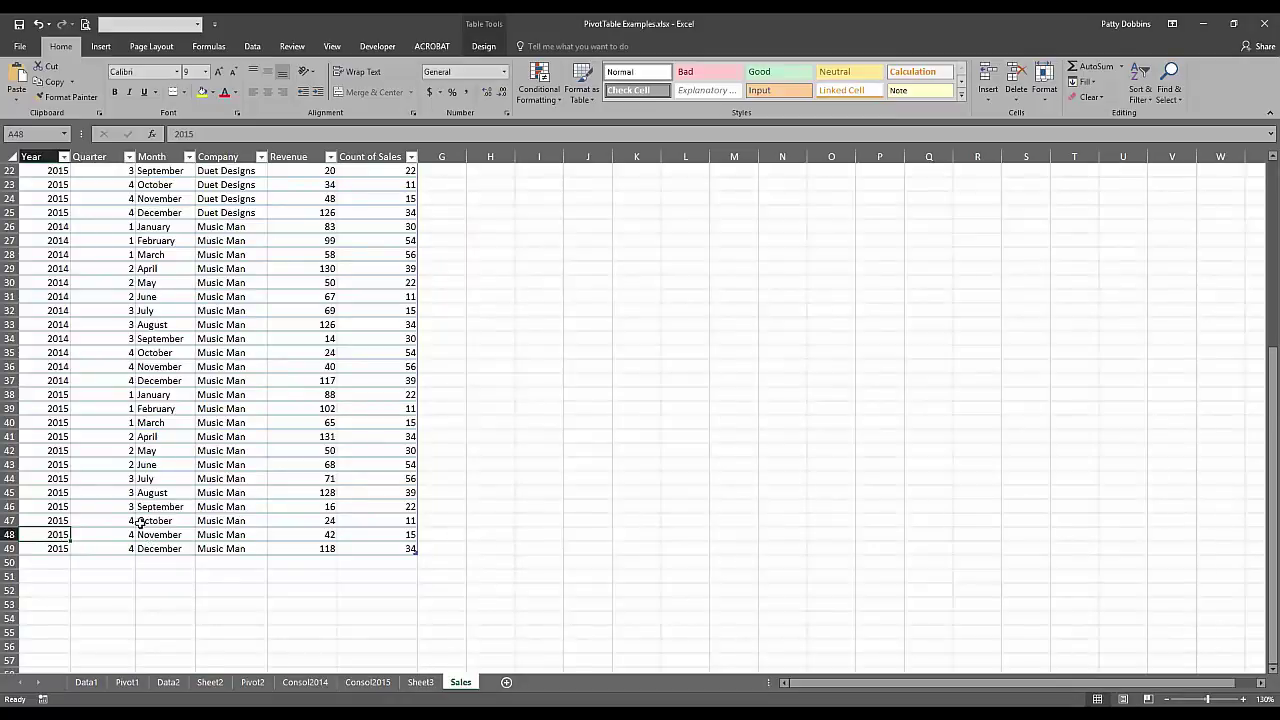
scroll(140, 521, "up", 5)
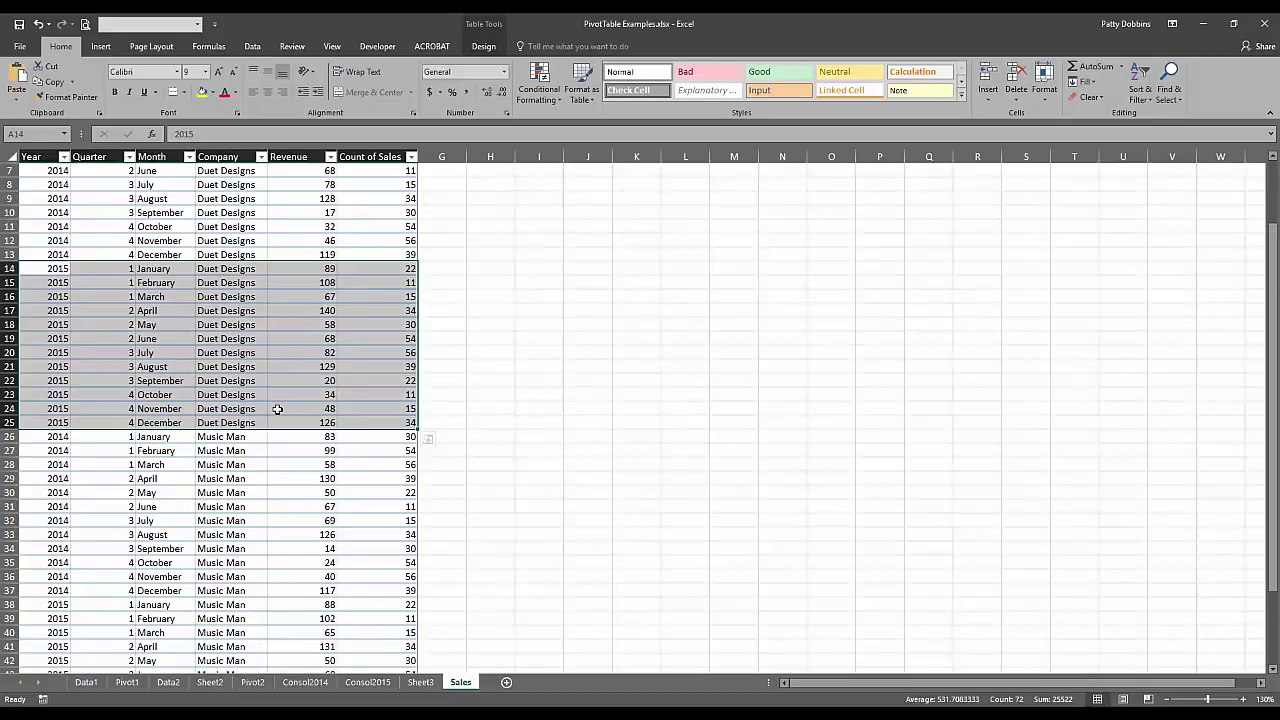
key("ctrl+c")
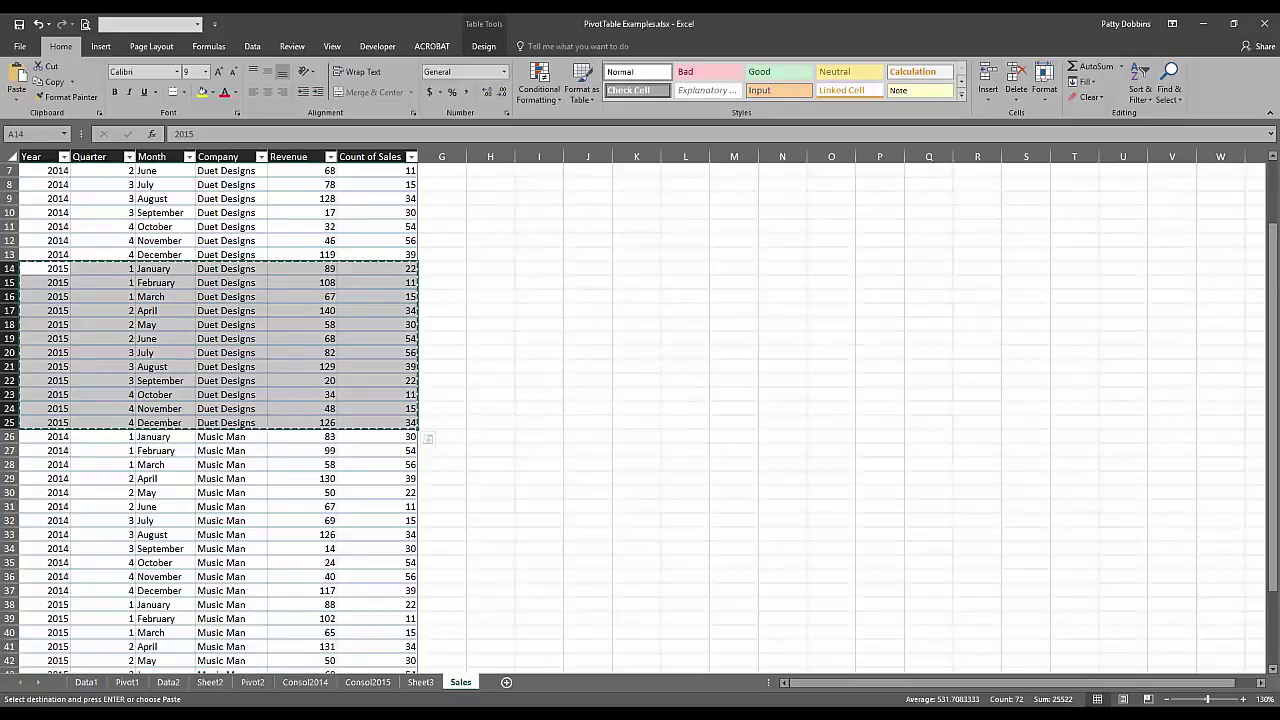
scroll(161, 479, "down", 7)
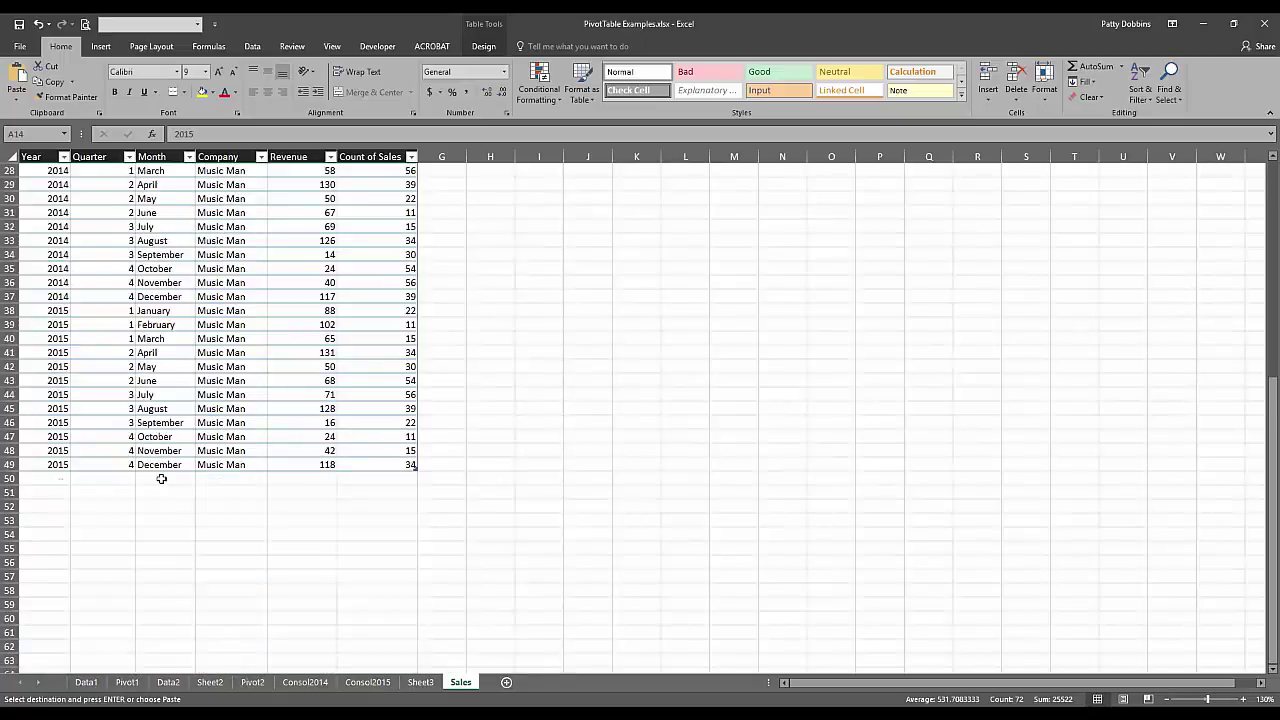
left_click(55, 479)
key("ctrl+v")
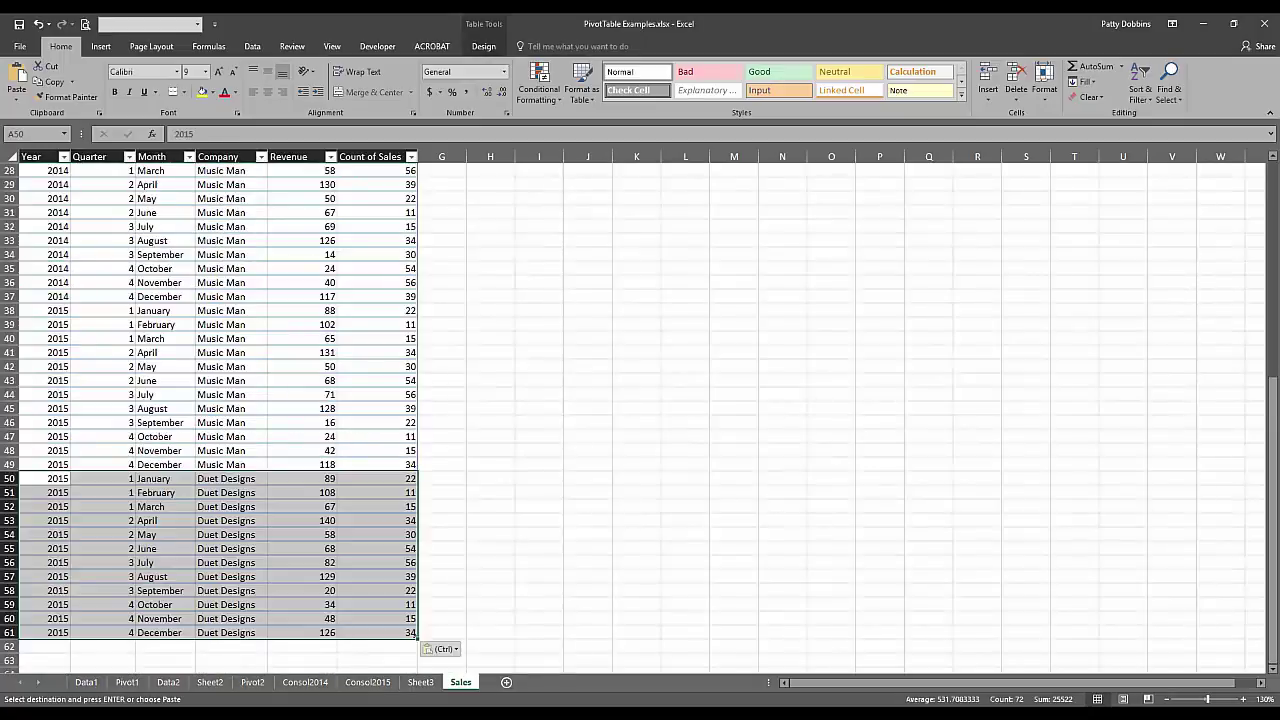
- Clear the July to December rows from the Duet Designs data pasted at the end of the table
left_click(53, 478)
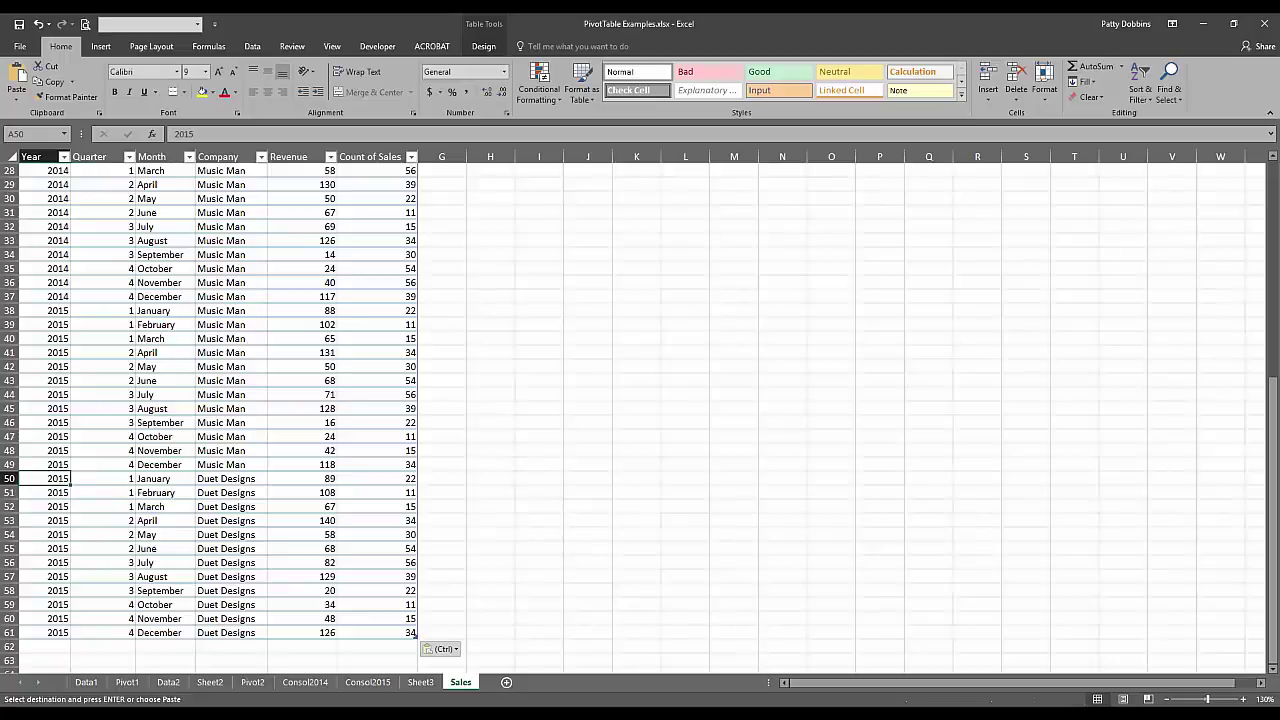
mouse_move(46, 564)
left_mouse_down()
mouse_move(166, 569)
mouse_move(329, 609)
mouse_move(400, 646)
mouse_move(400, 633)
left_mouse_up()
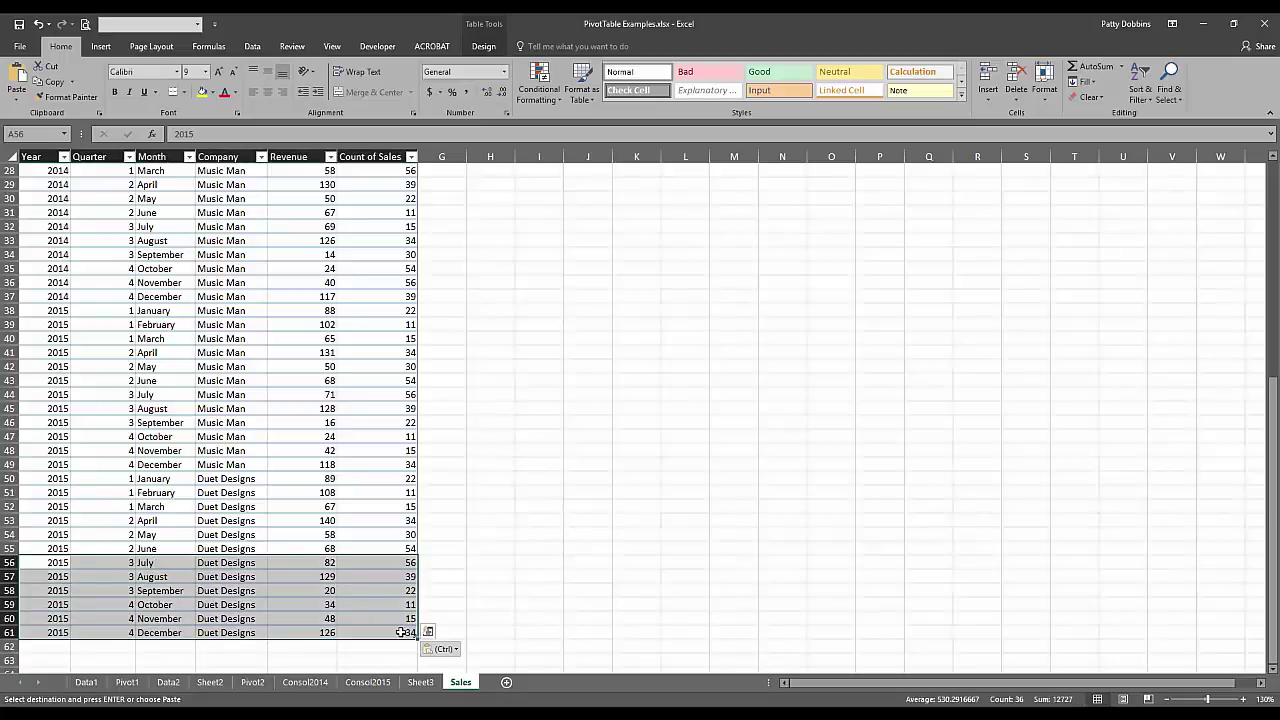
key("Delete")
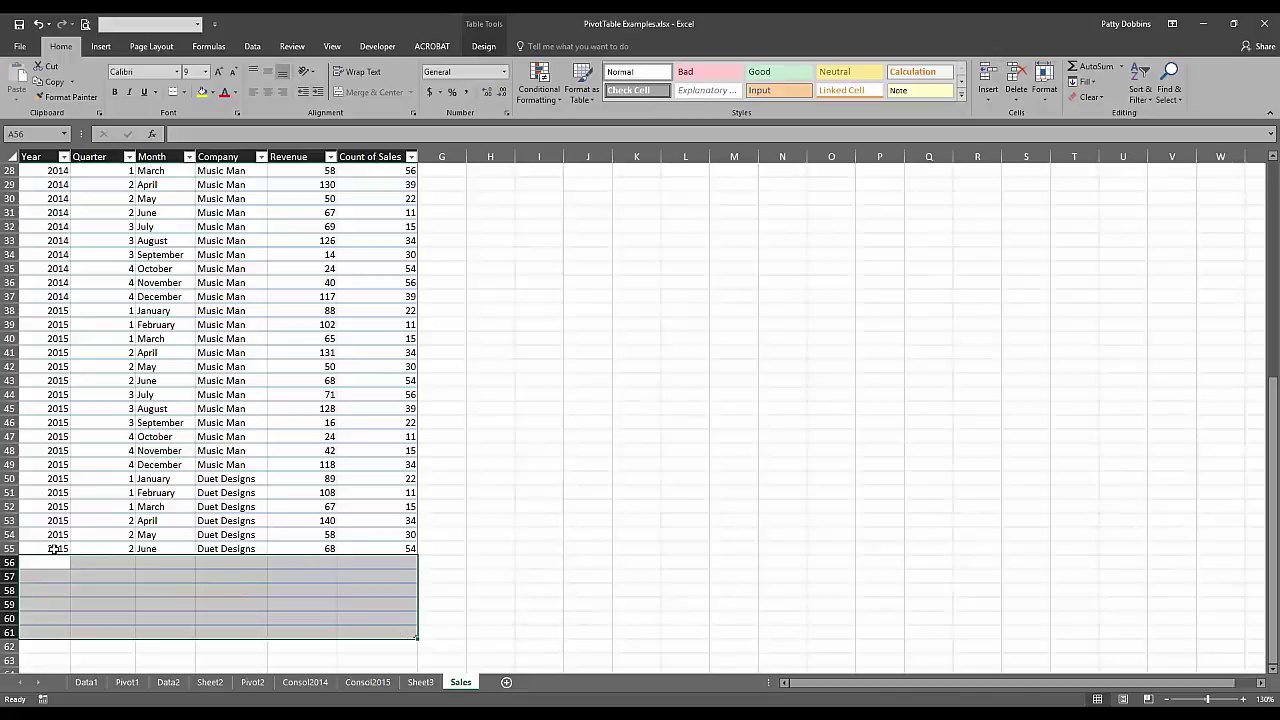
- Copy the January to June 2015 Music Man rows into the empty table rows starting at A56
scroll(62, 518, "up", 3)
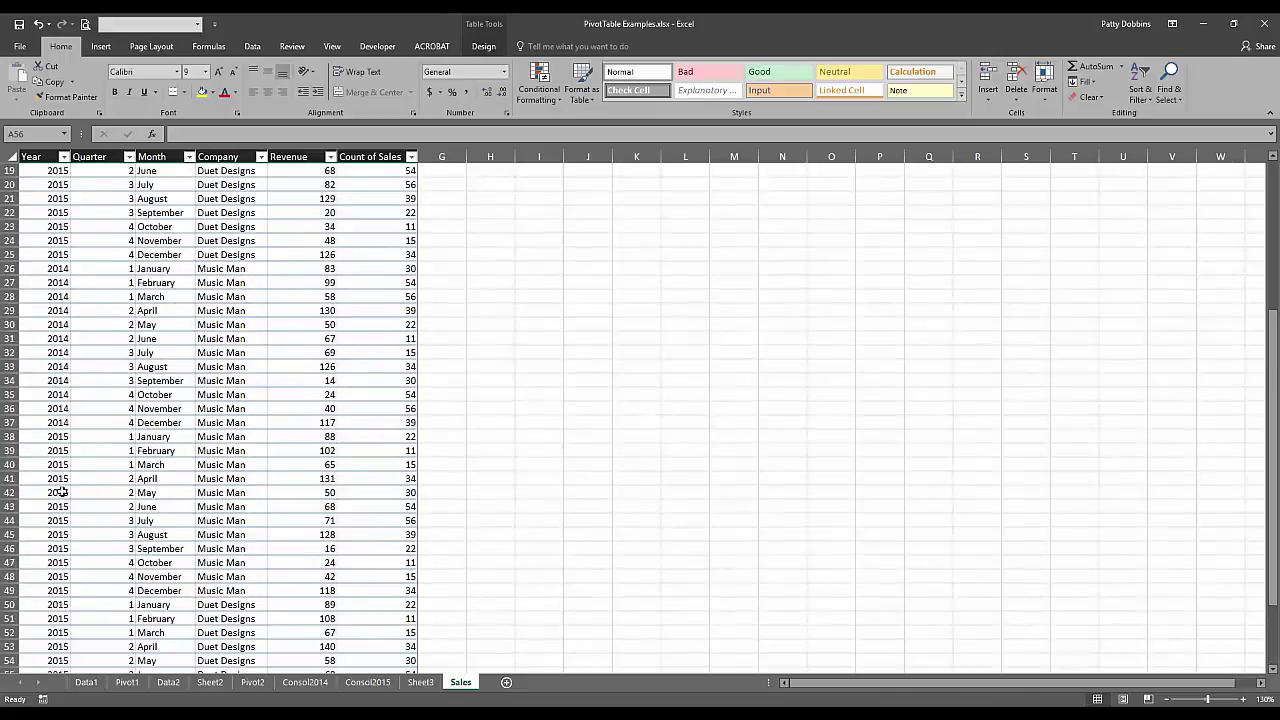
left_click(58, 270)
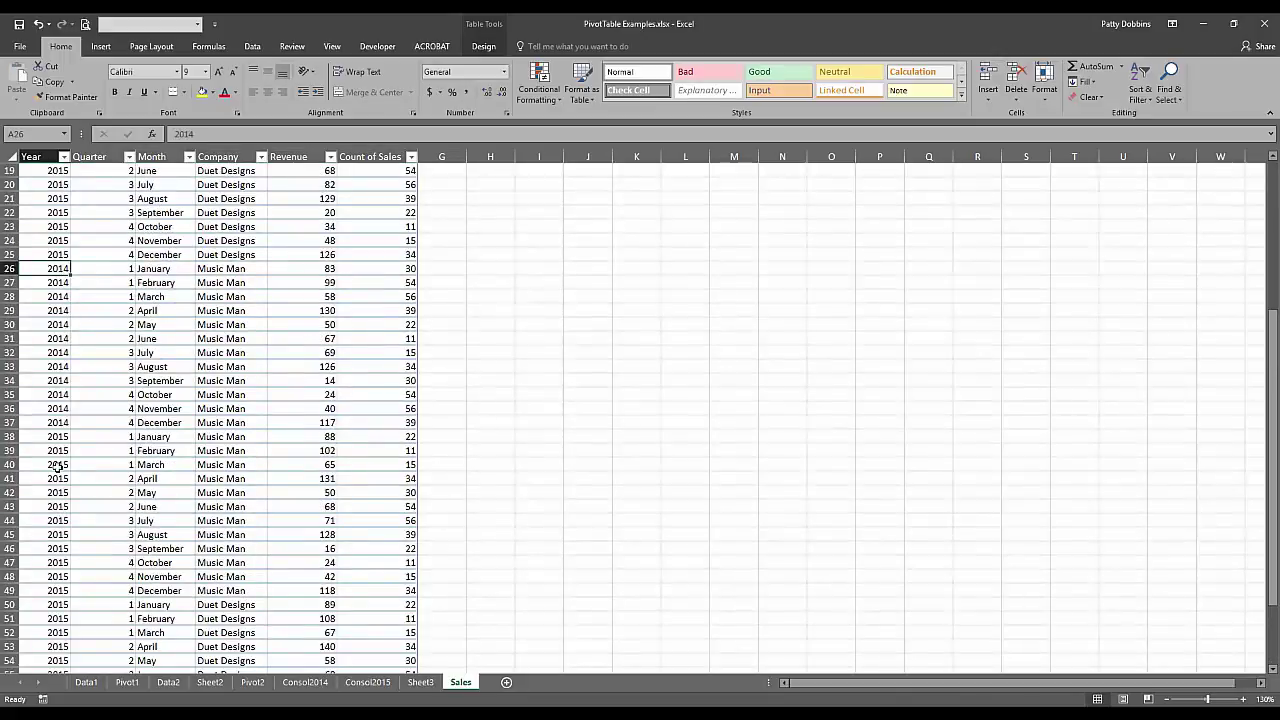
left_click_drag(56, 437, 380, 506)
key("ctrl+c")
scroll(300, 525, "down", 5)
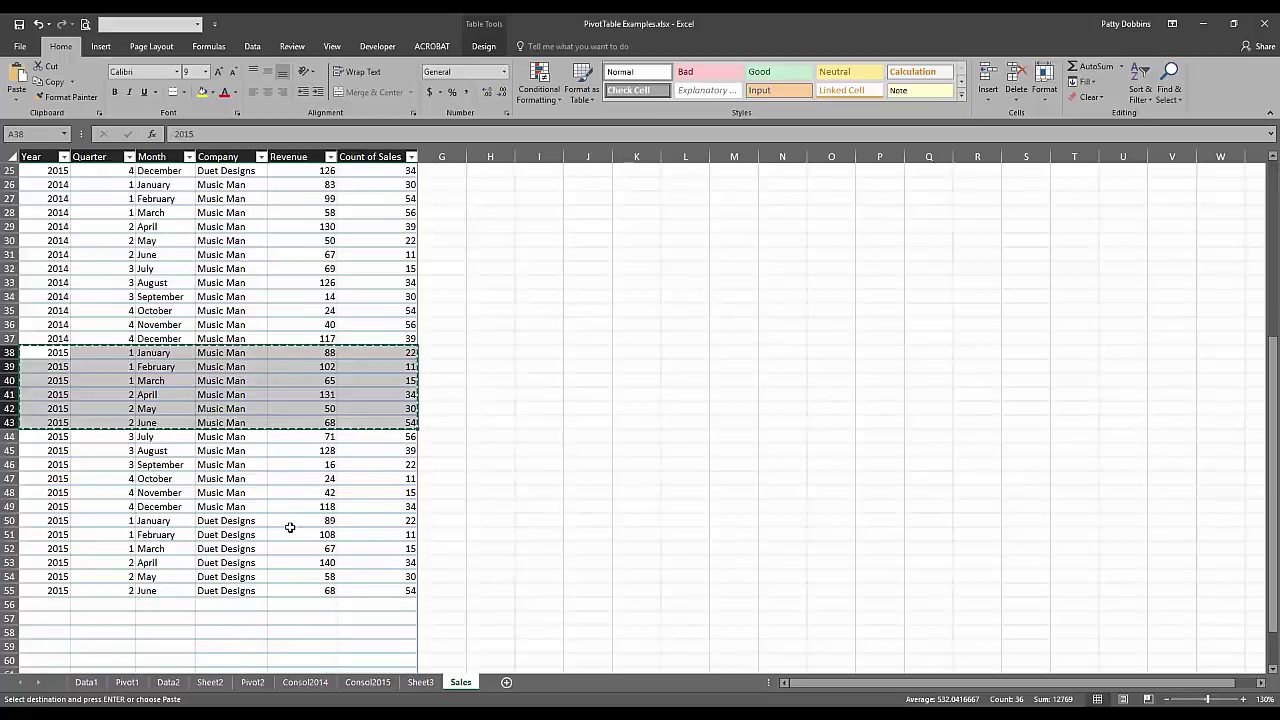
left_click(40, 479)
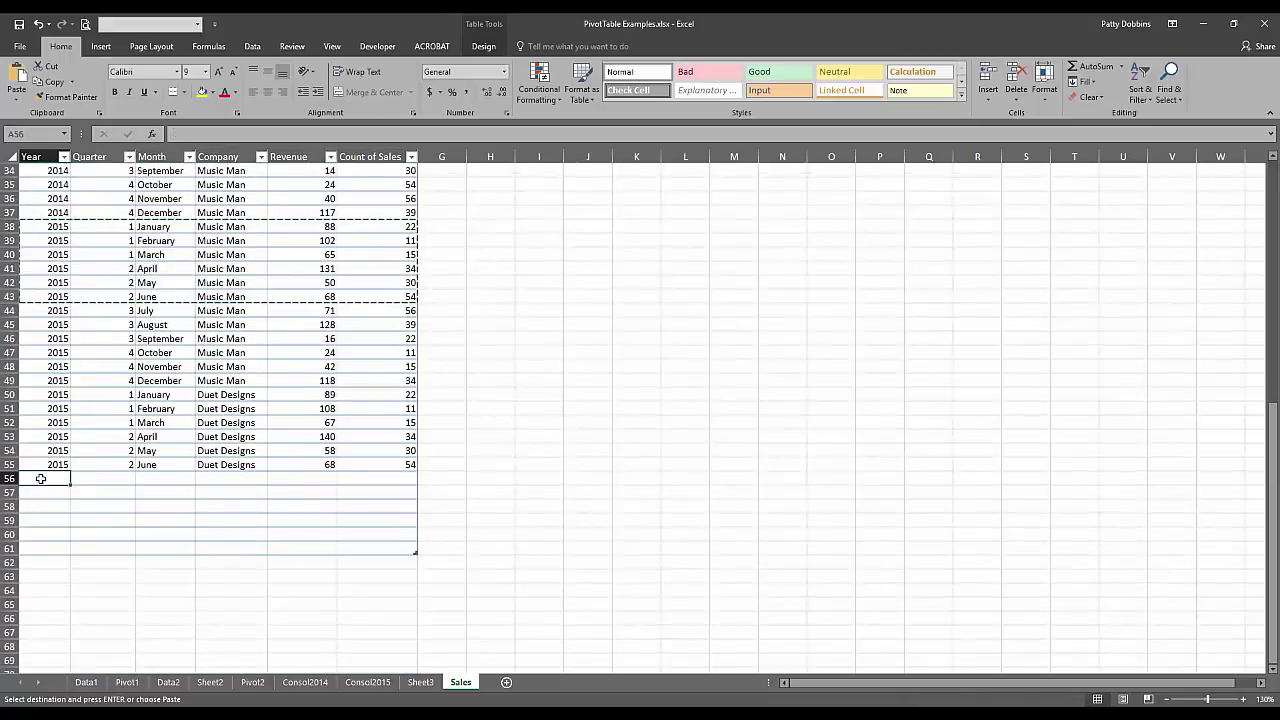
key("ctrl+v")
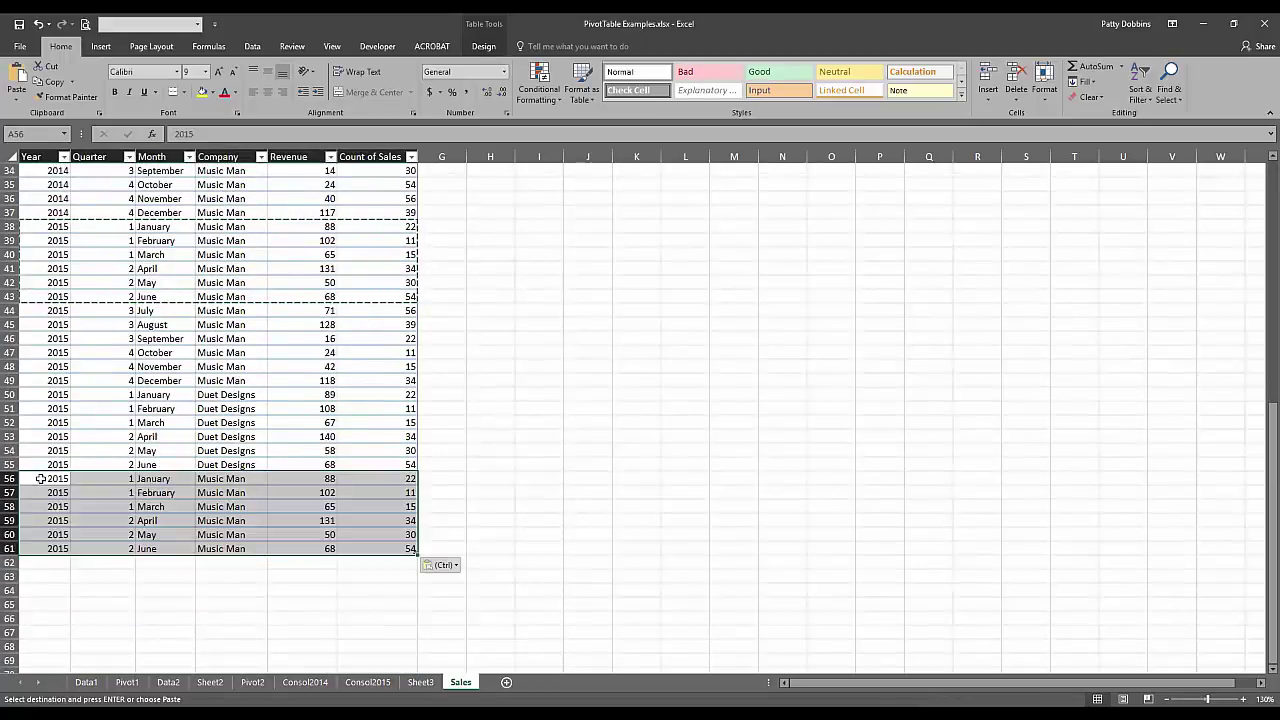
key("Escape")
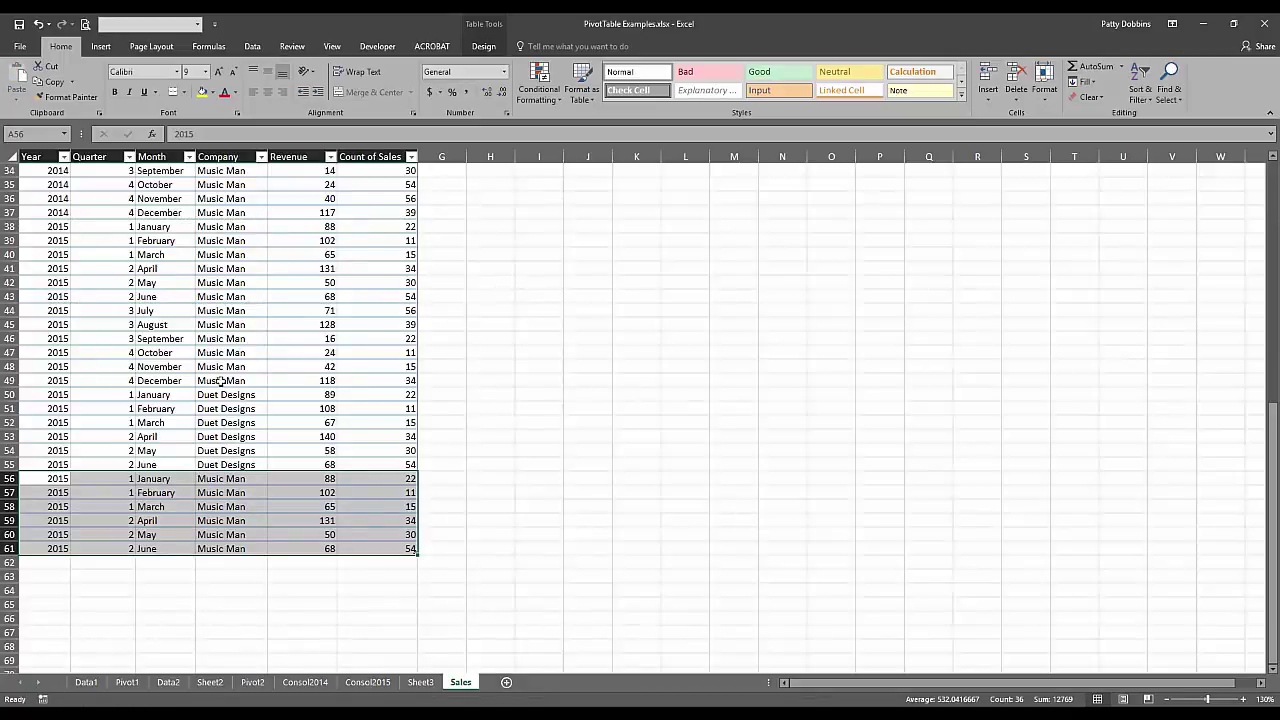
- Set the Year to 2016 for all the newly pasted Duet Designs and Music Man rows, A50 to A61
left_click_drag(48, 393, 50, 547)
type("20")
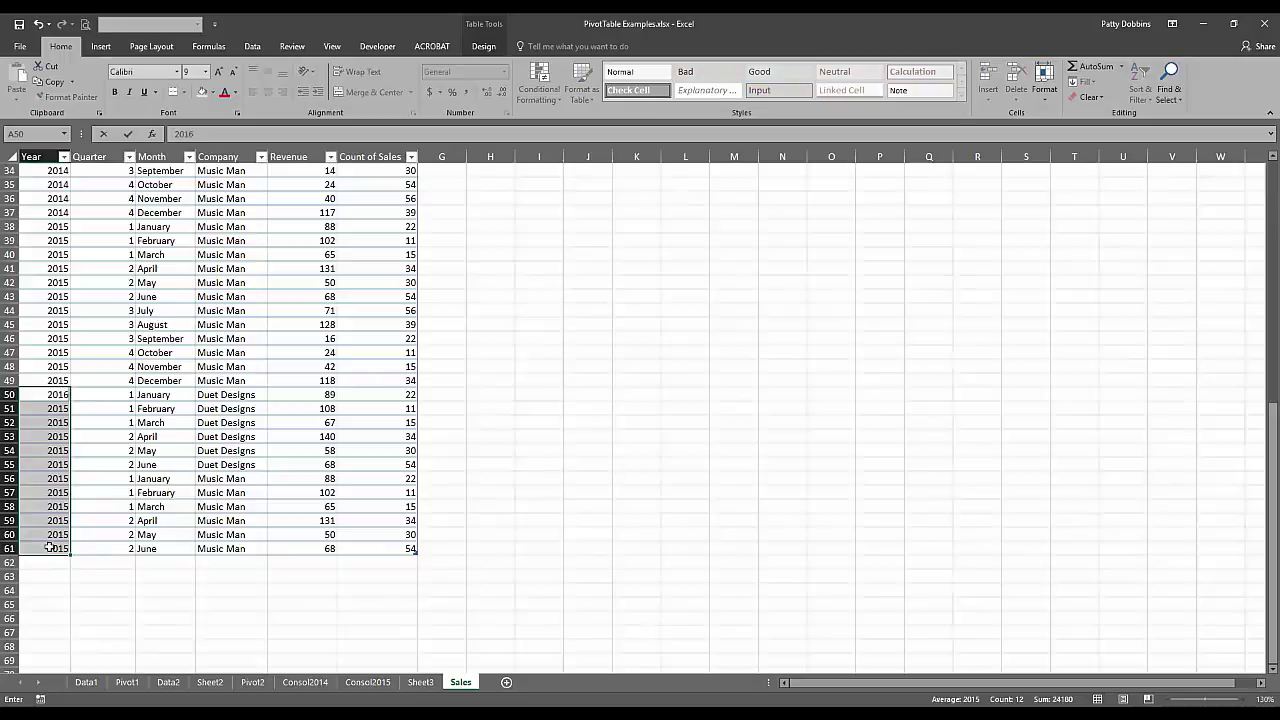
type("16")
key("ctrl+Return")
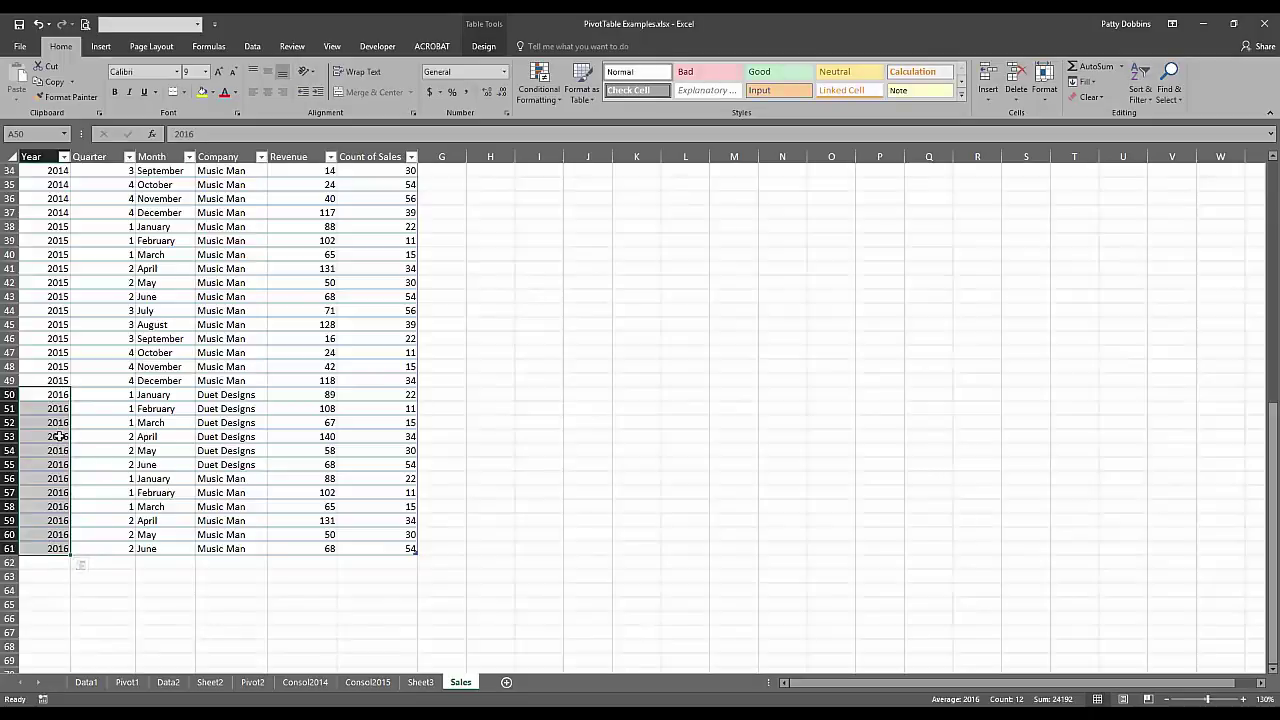
left_click(105, 481)
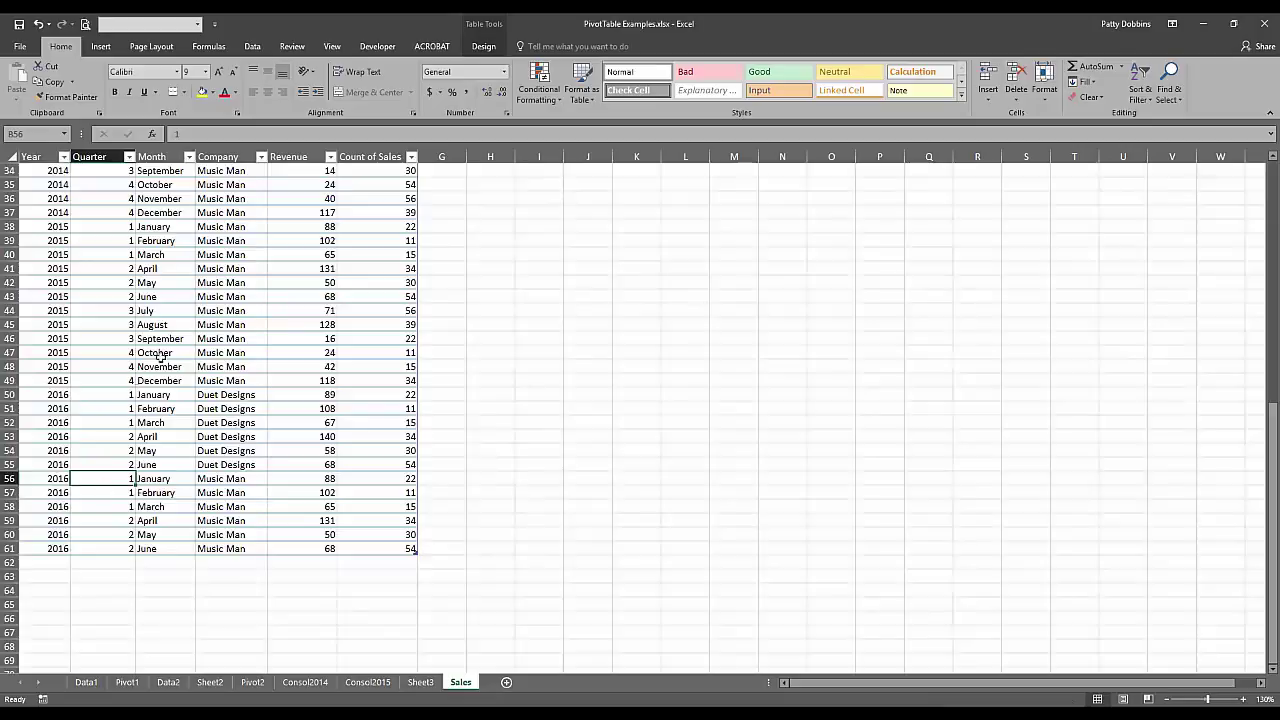
left_click(300, 481)
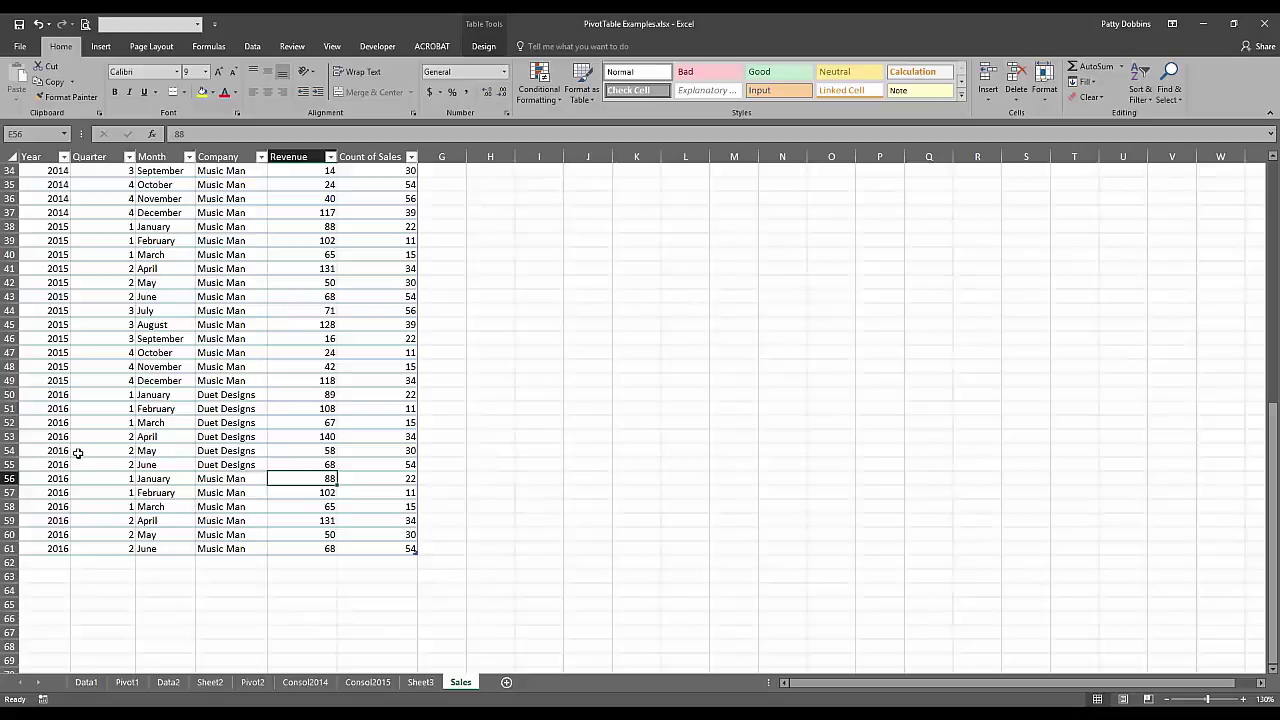
left_click(231, 453)
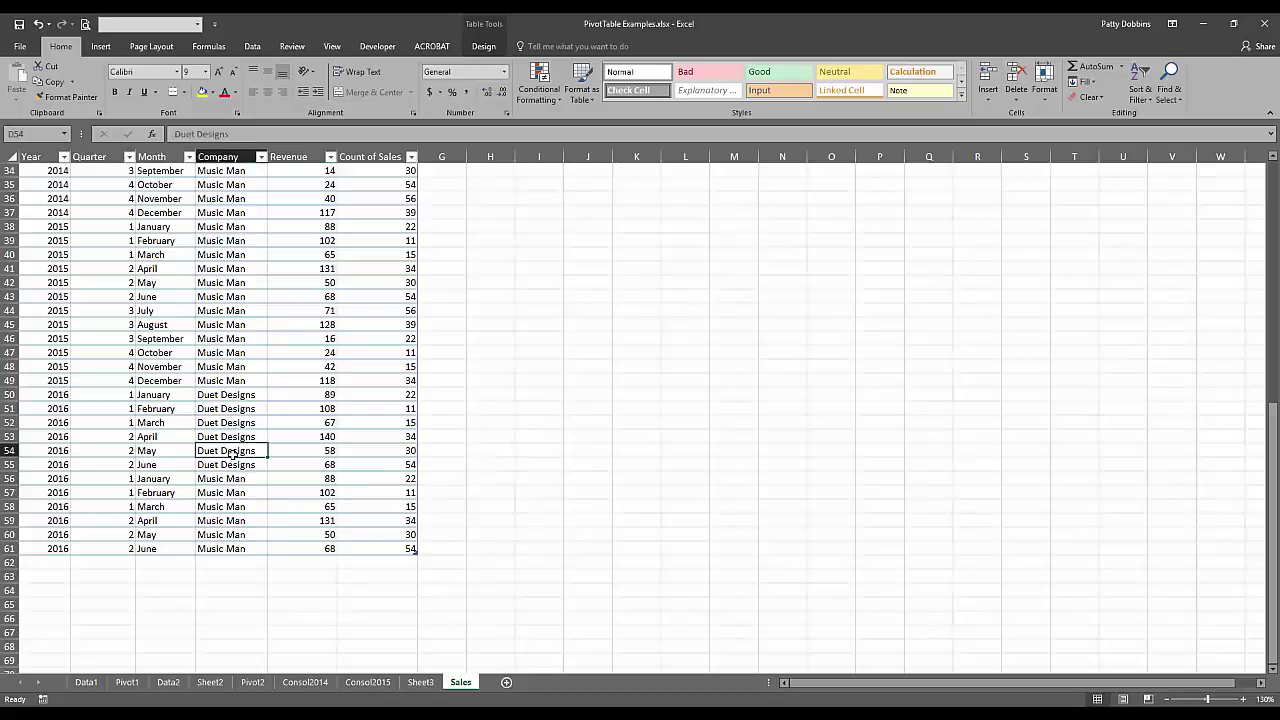
- Undo the addition of the 2016 rows to the Sales table and cancel the pending copy selection
left_click(38, 24)
left_click(38, 24)
left_click(38, 24)
left_click(38, 24)
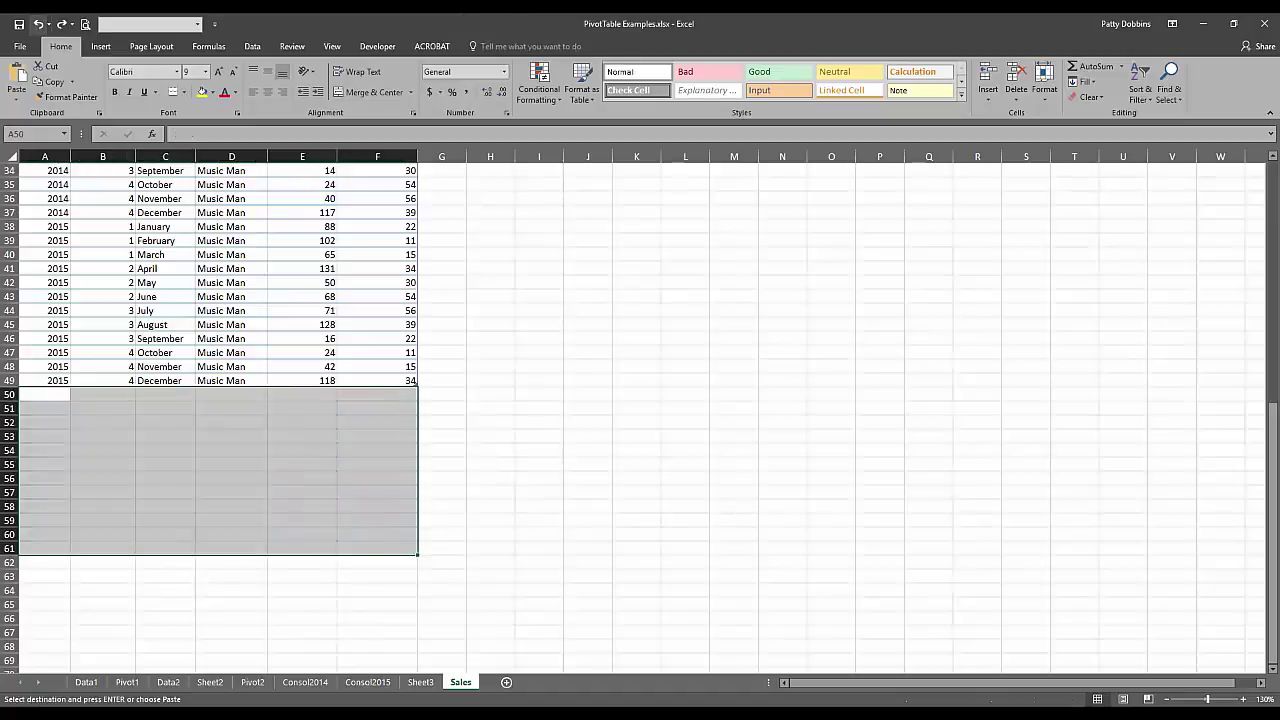
left_click(117, 325)
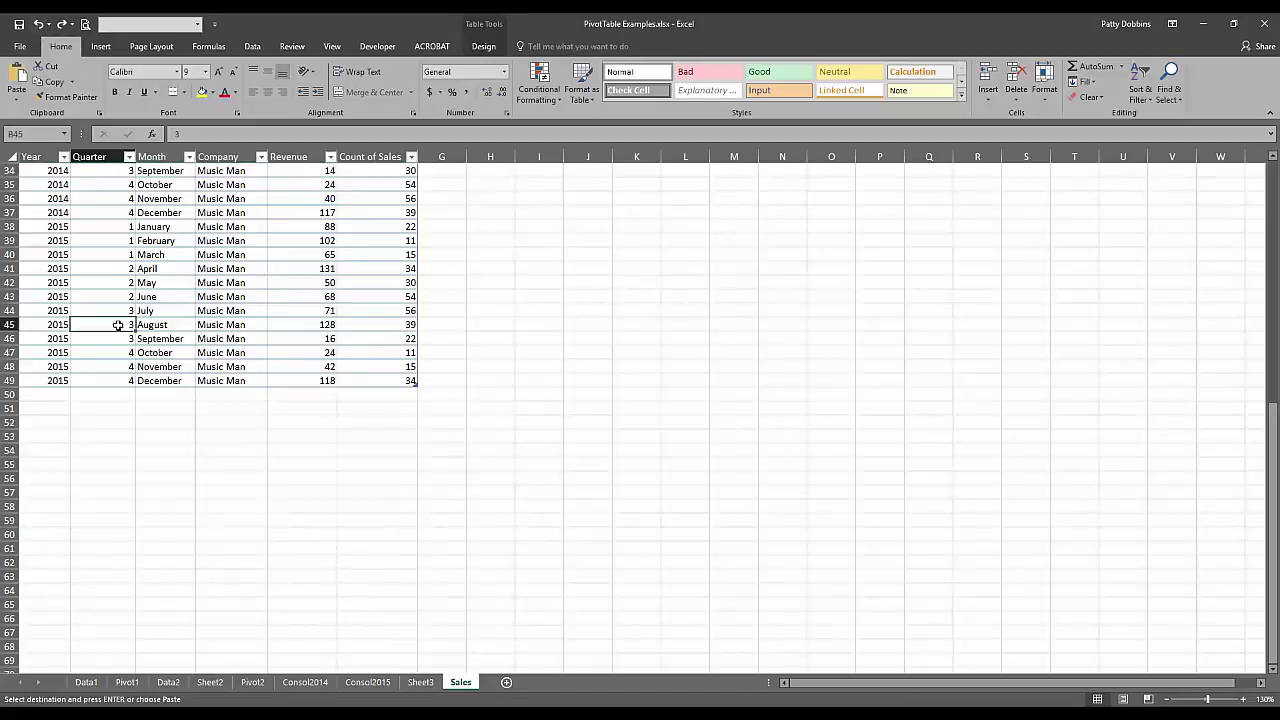
scroll(238, 320, "up", 8)
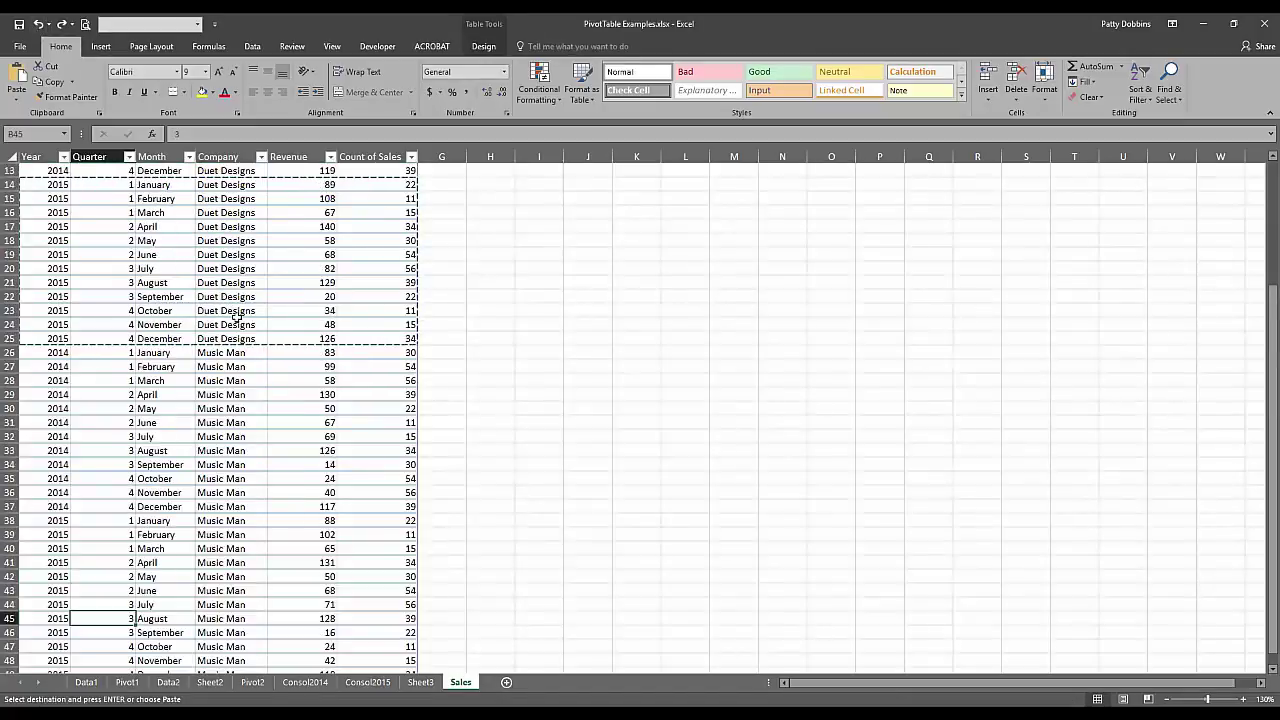
key("Escape")
- Create a PivotTable from the Sales table on a new worksheet
left_click(228, 282)
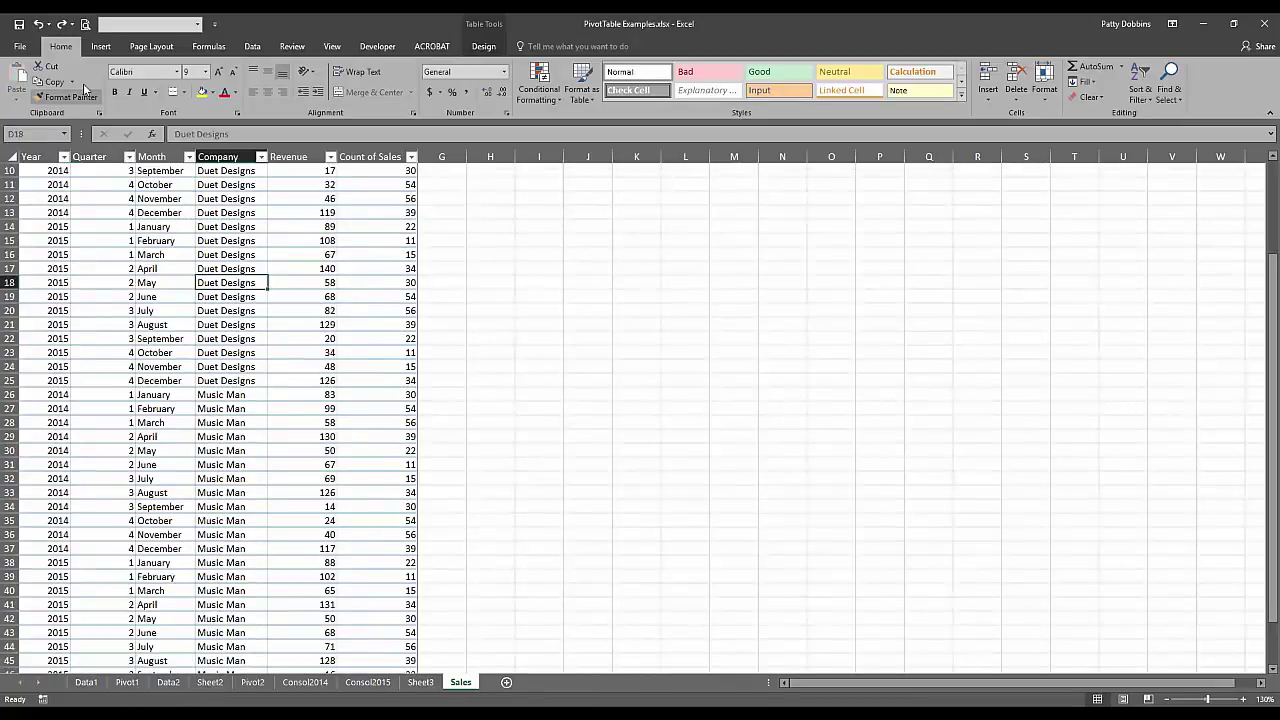
left_click(101, 47)
left_click(22, 80)
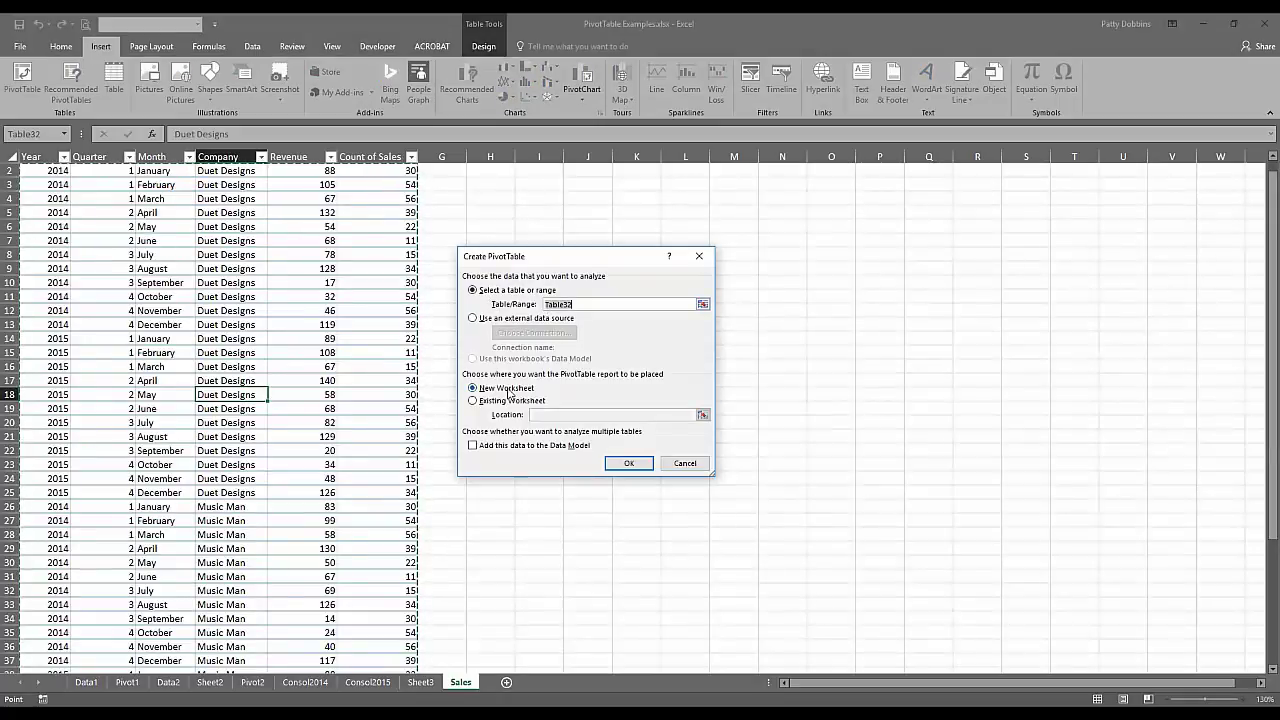
left_click(629, 465)
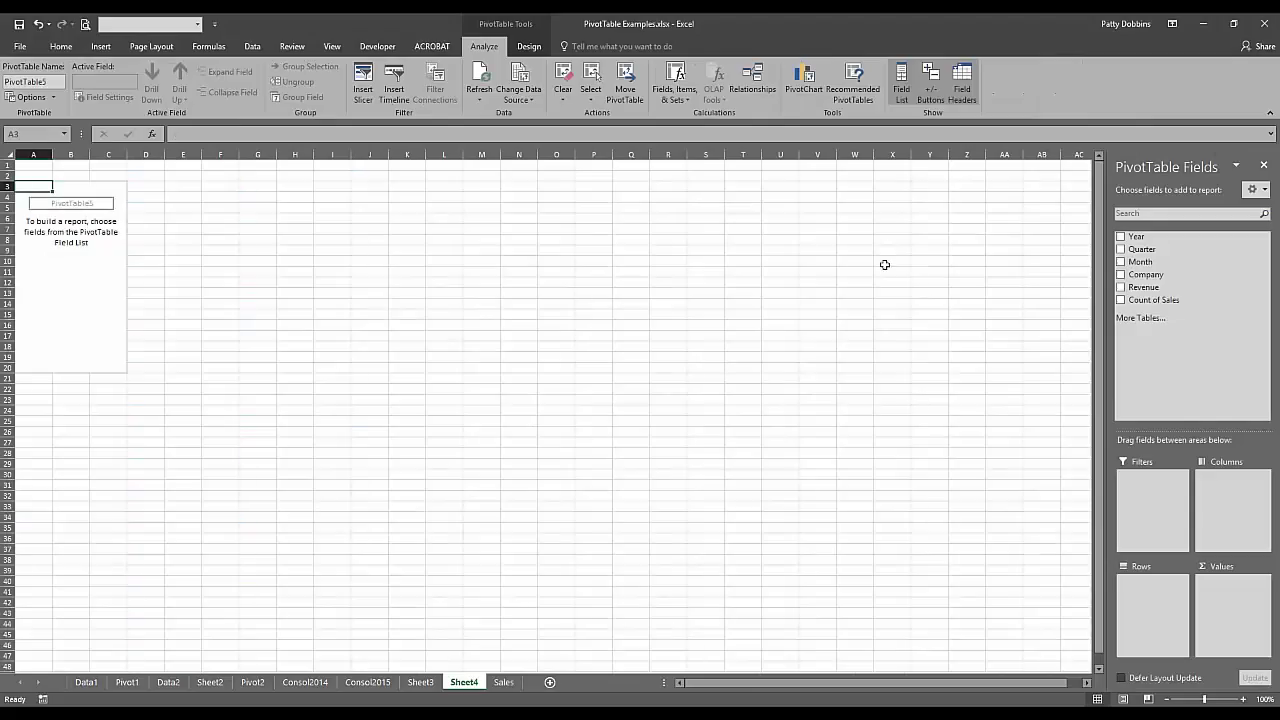
- Lay out the PivotTable with Company as columns, the sum of Revenue as values, and Year then Quarter as rows
left_click_drag(1150, 274, 1229, 486)
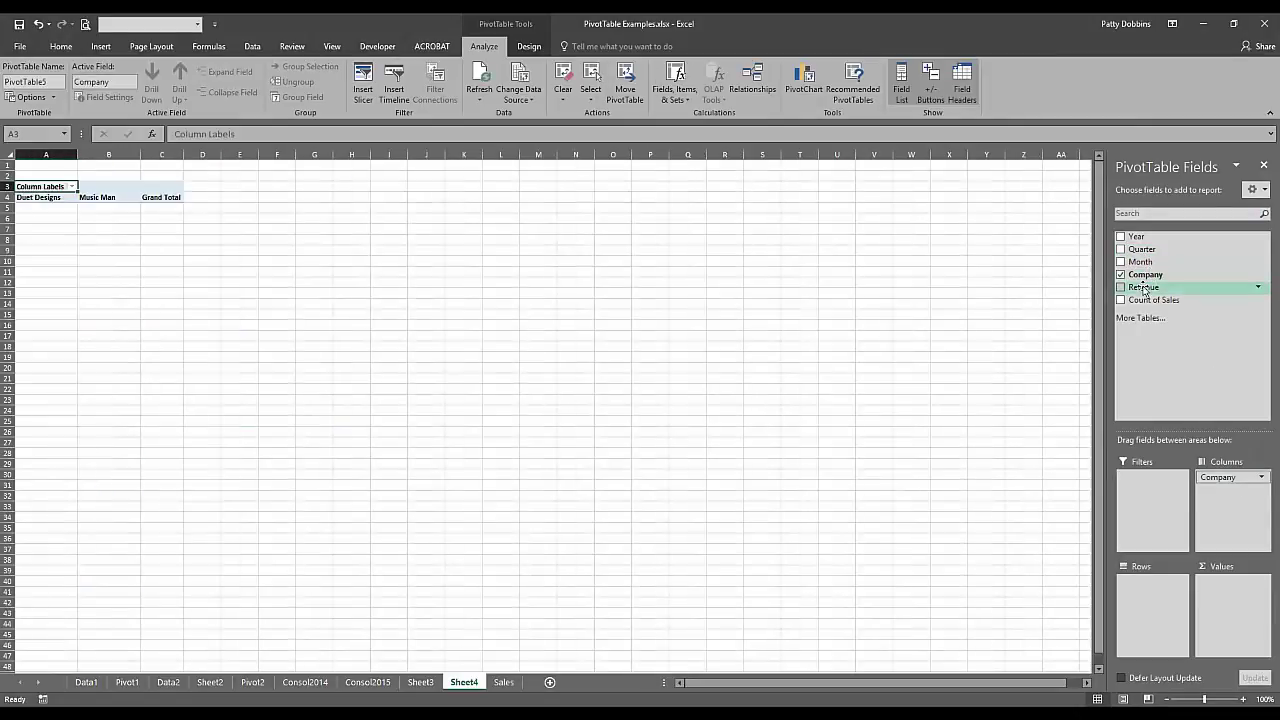
left_click_drag(1143, 289, 1241, 622)
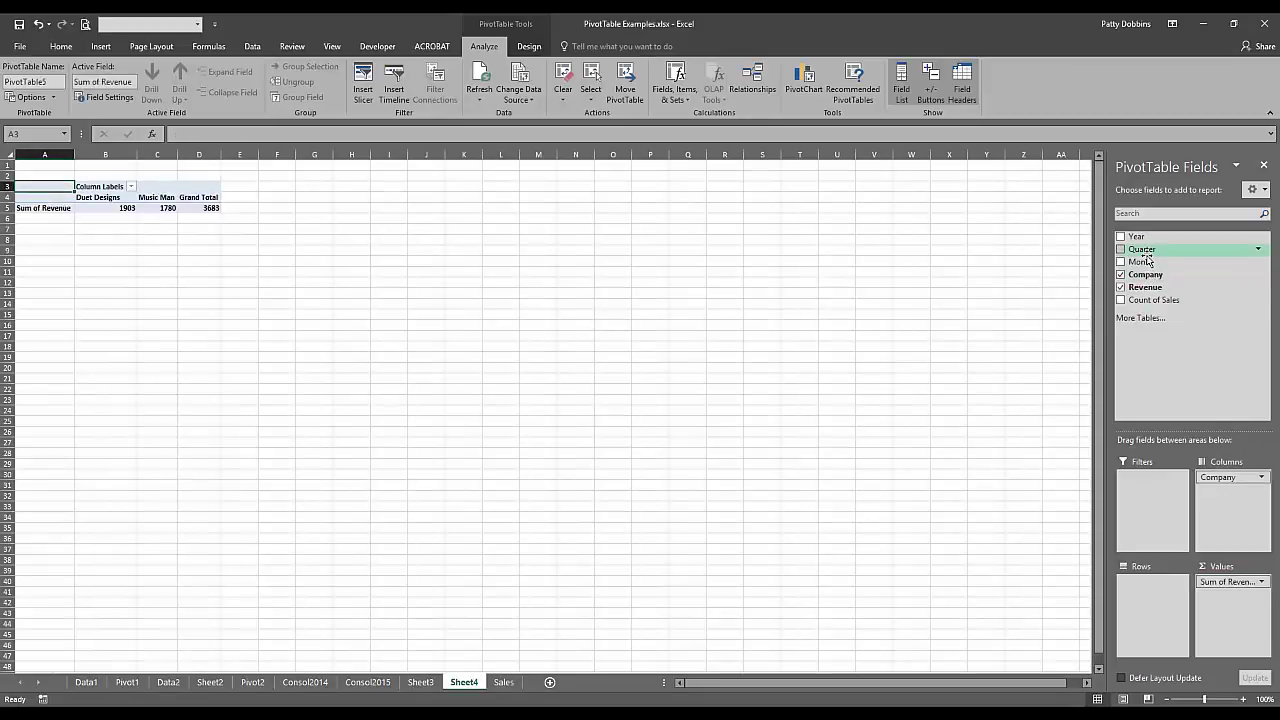
left_click_drag(1138, 240, 1156, 608)
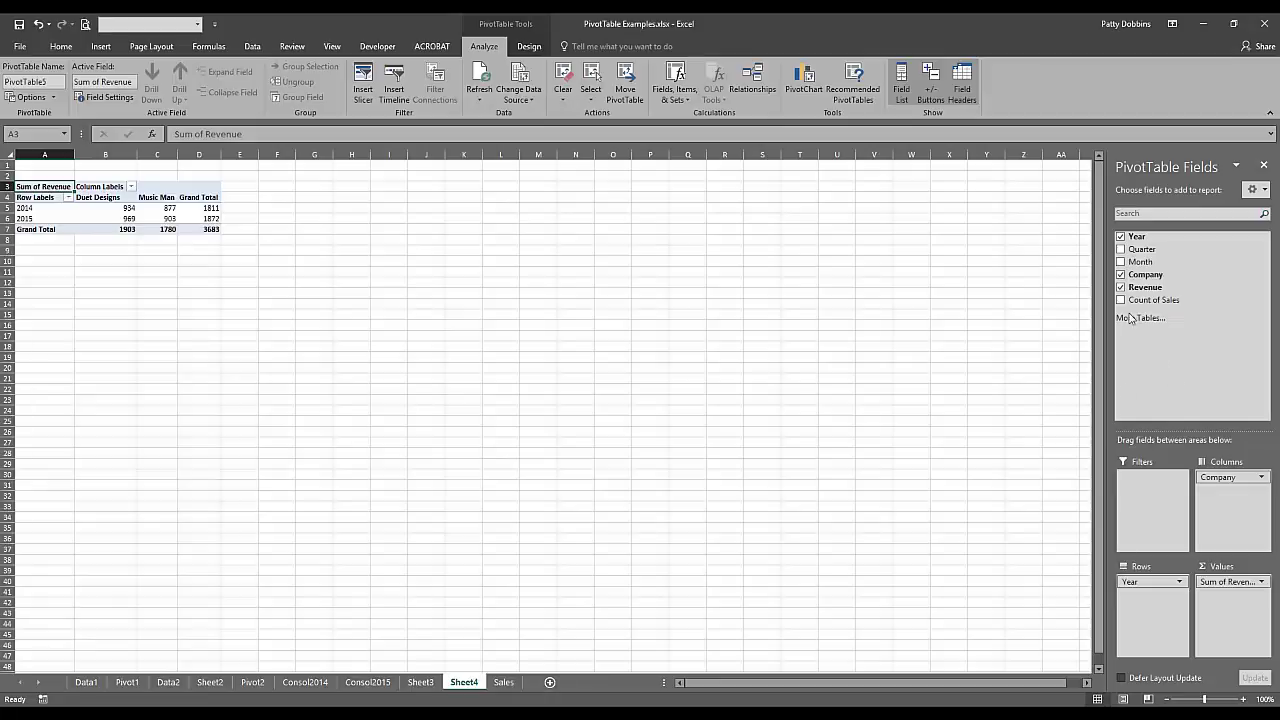
left_click_drag(1140, 249, 1151, 600)
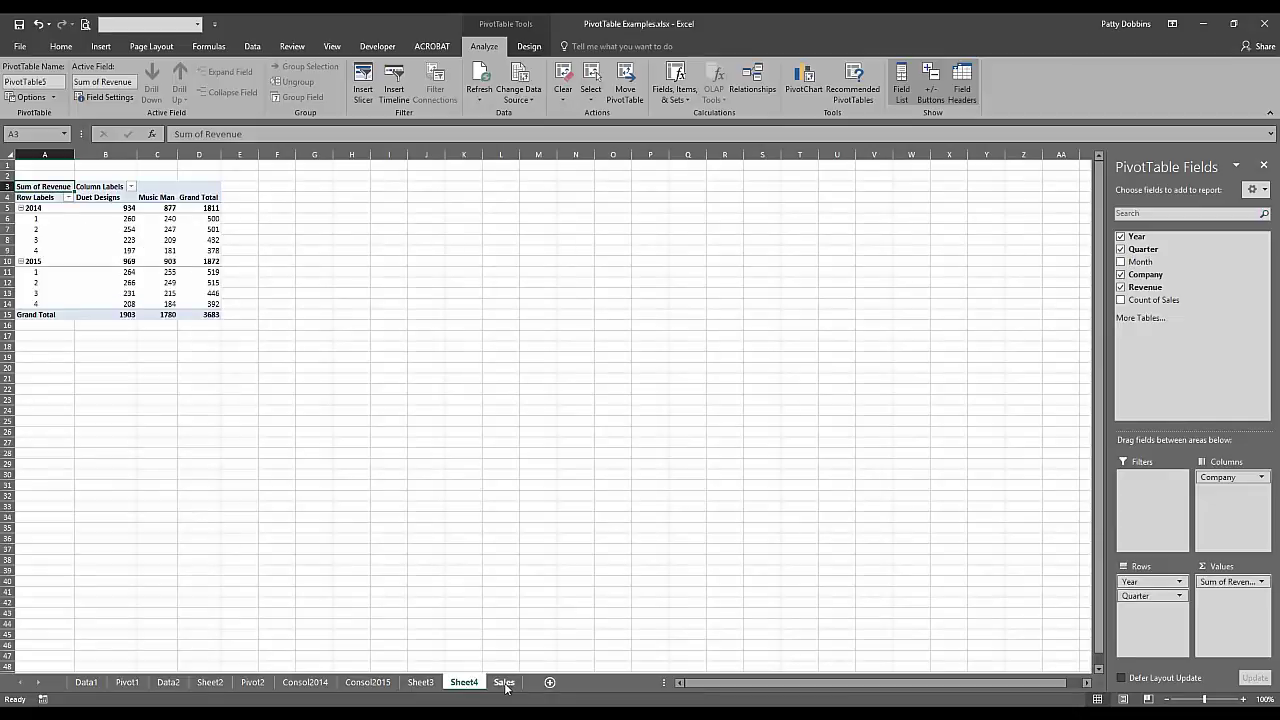
- Rename the new PivotTable's sheet to SalesPivot, and check the source data on the Sales sheet before returning to it
double_click(464, 682)
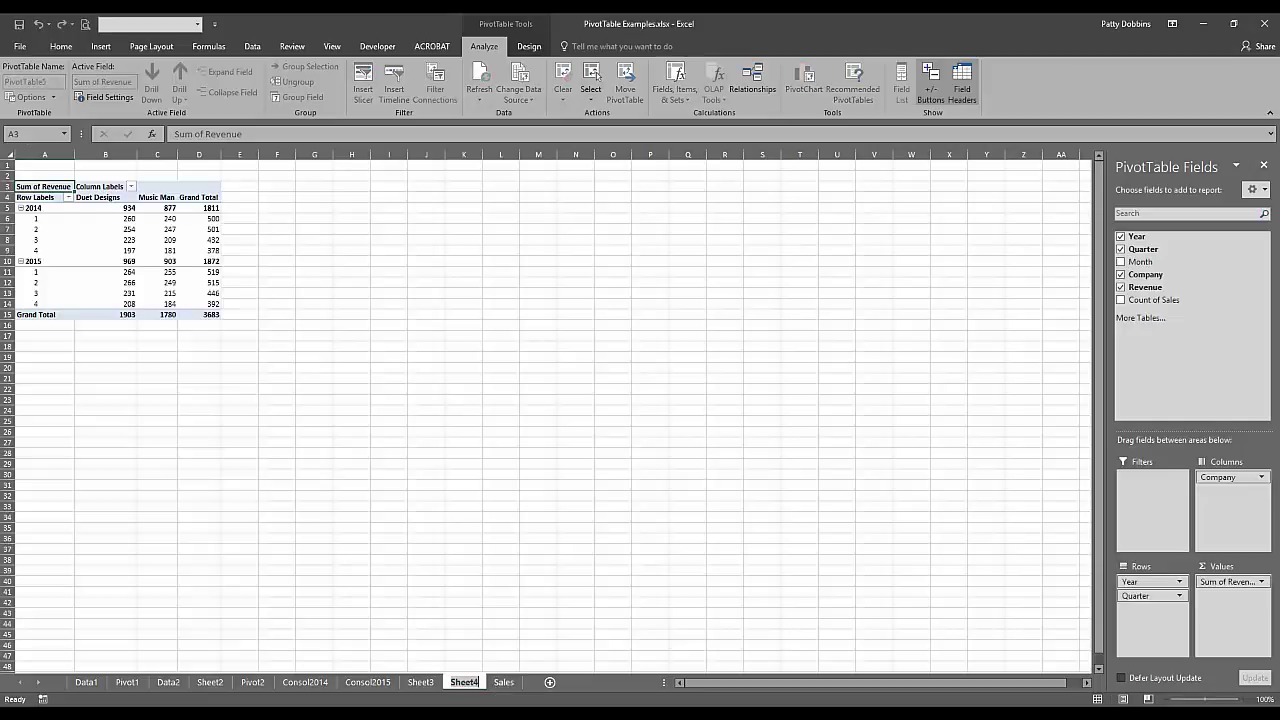
type("SalesPivot")
key("Return")
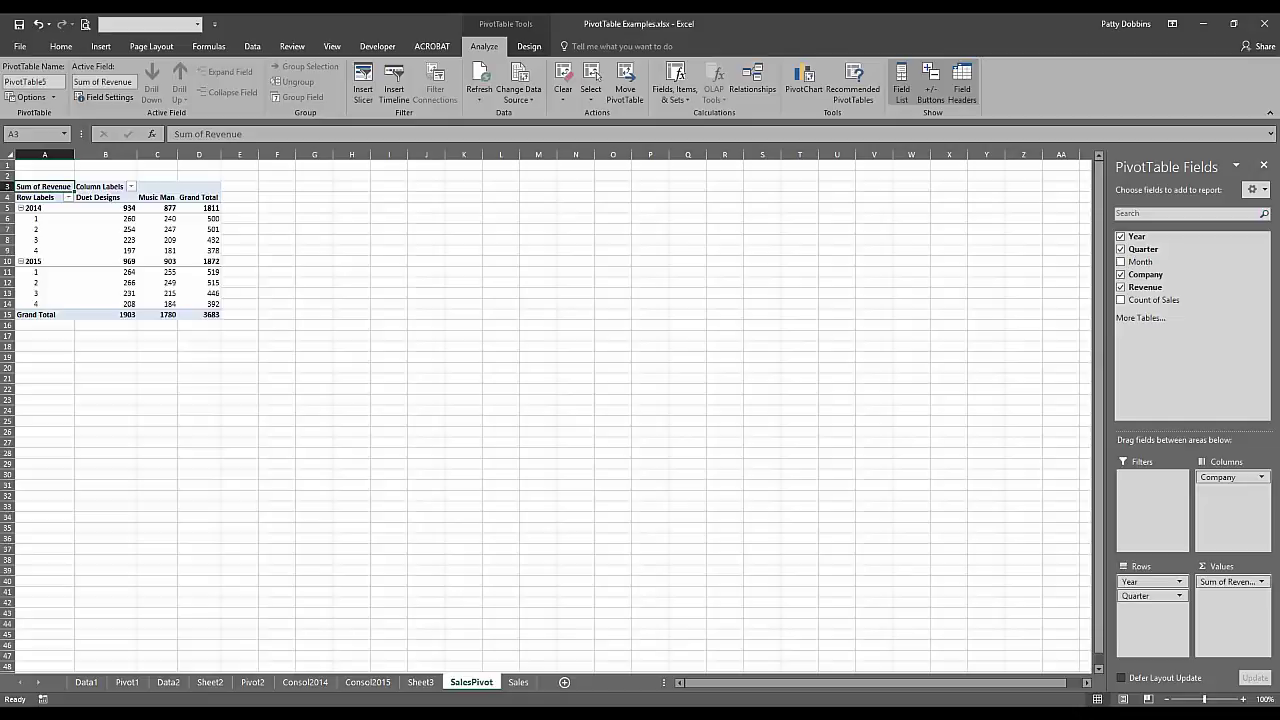
left_click(518, 683)
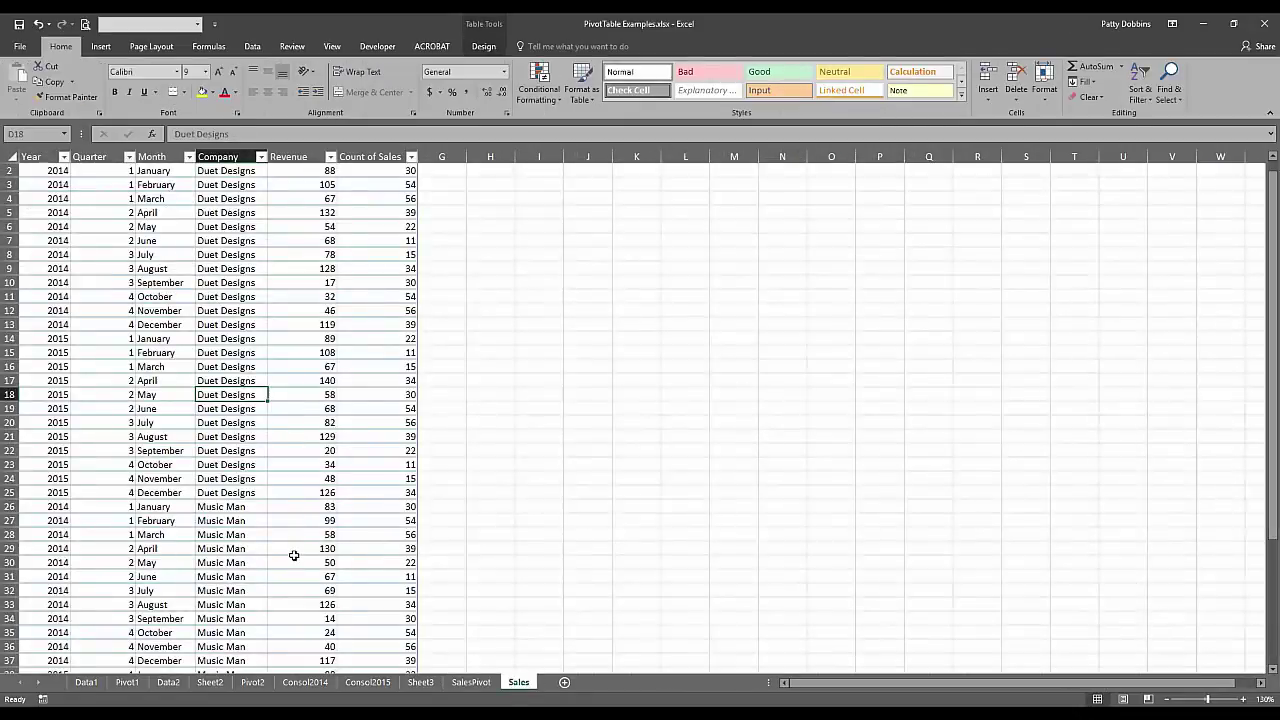
left_click(472, 683)
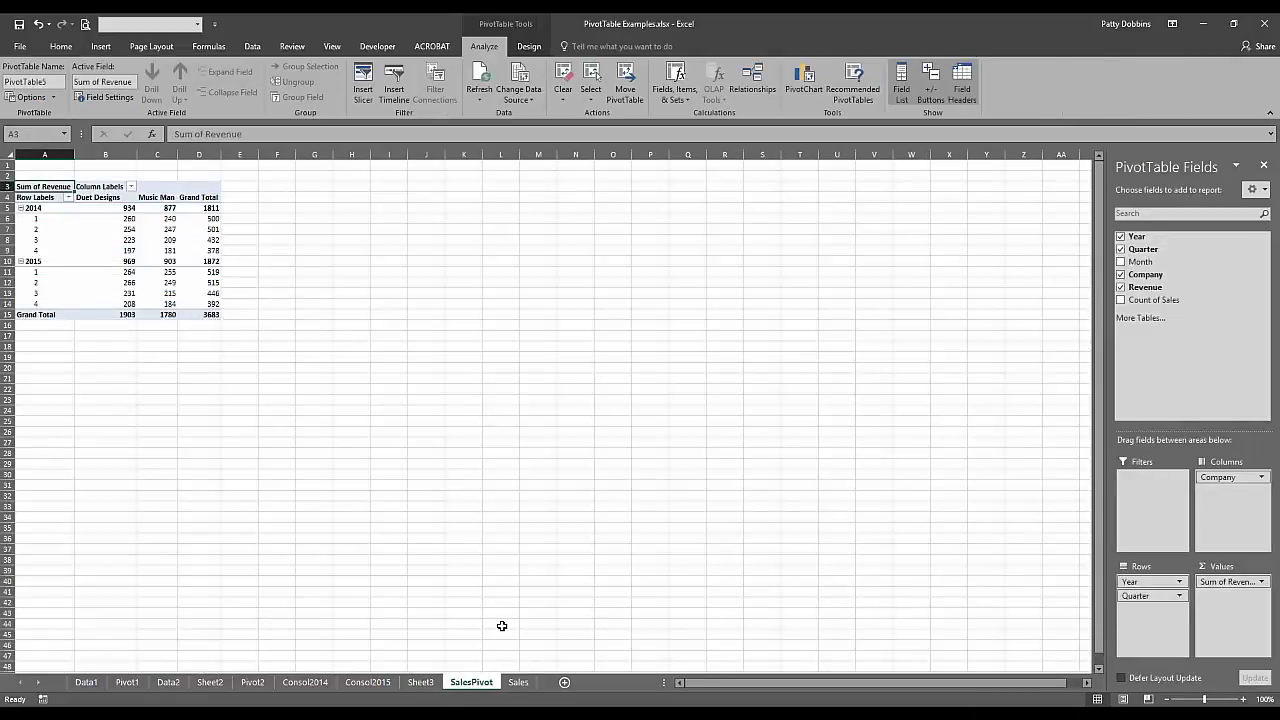
- Turn on the Total Row for the table on the Sales sheet
left_click(517, 683)
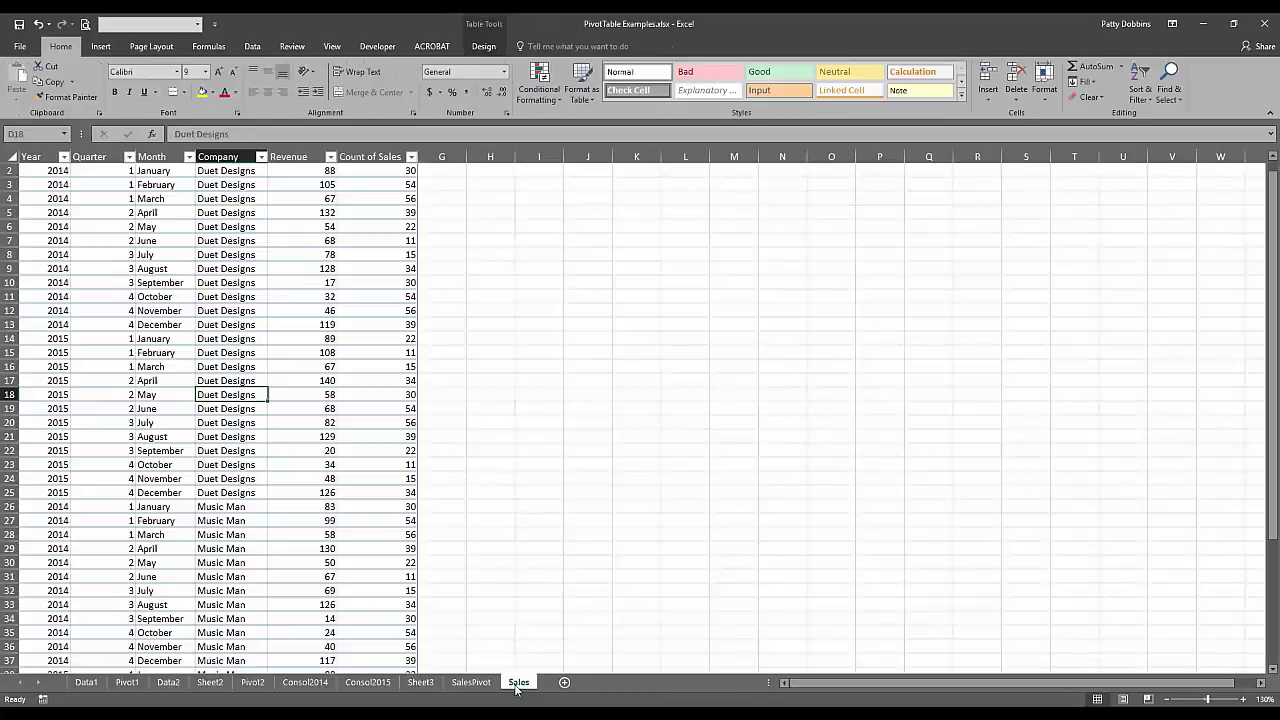
scroll(414, 536, "down", 7)
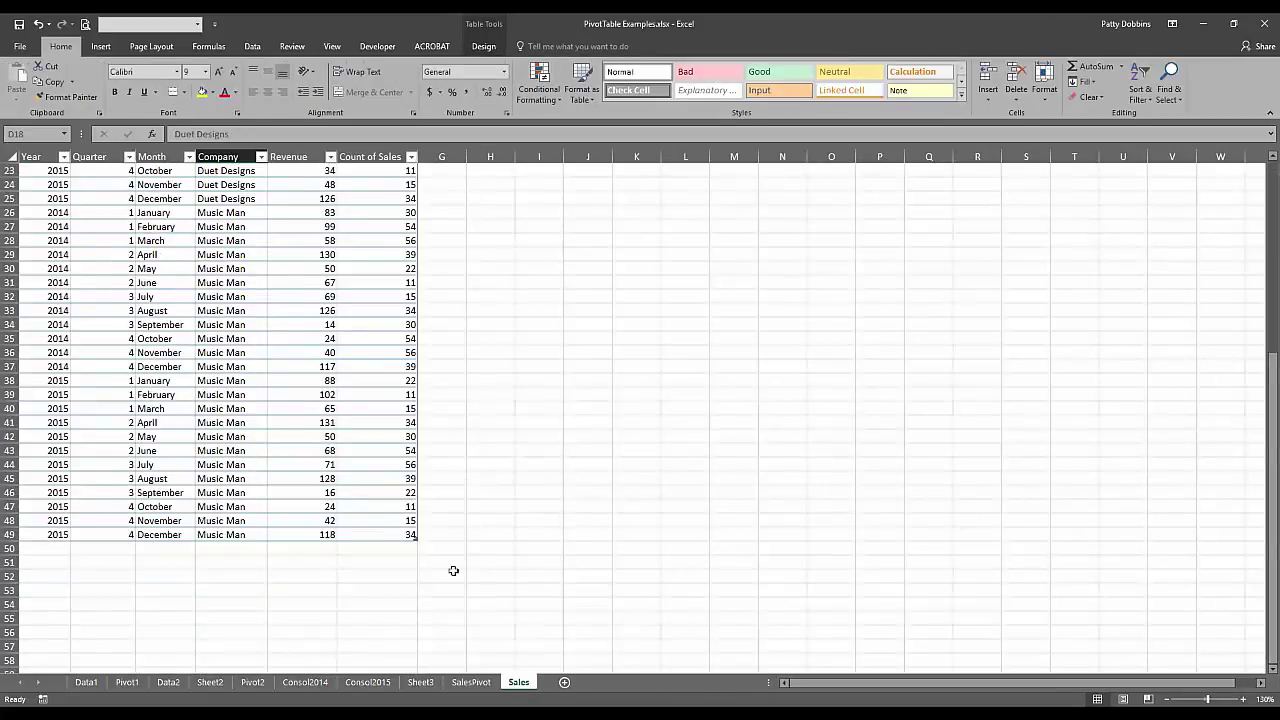
left_click(128, 494)
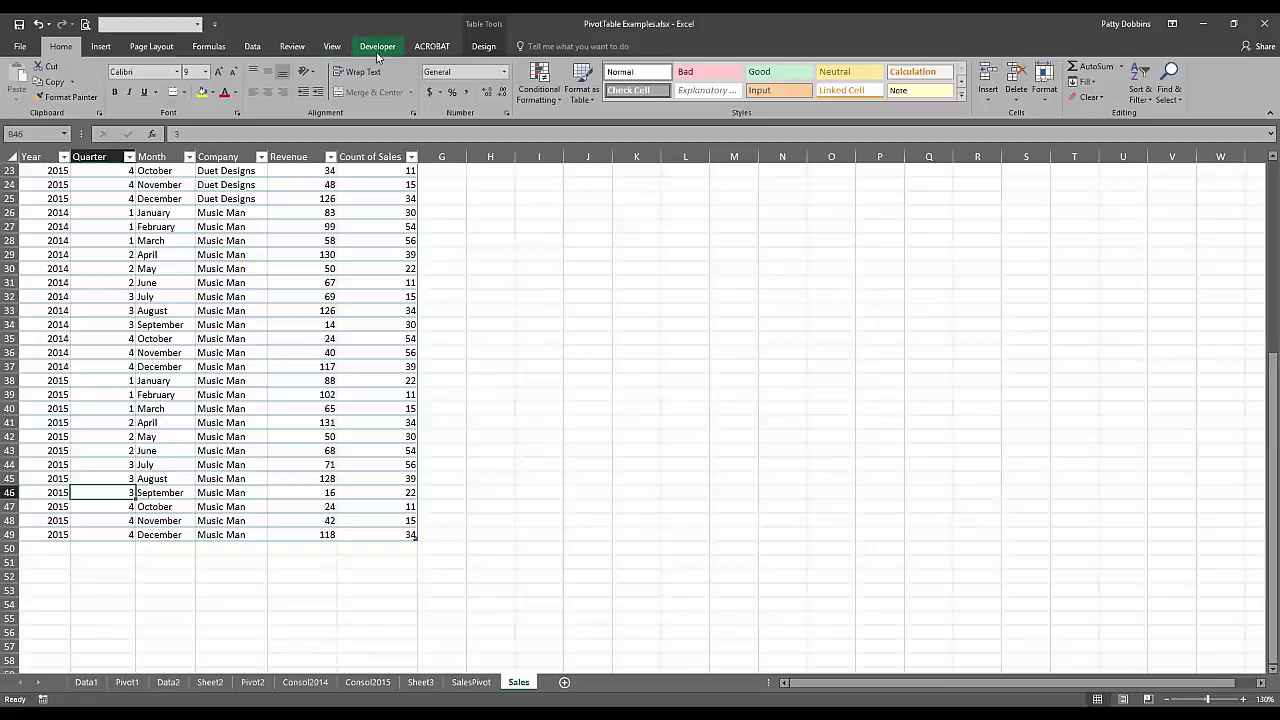
left_click(483, 47)
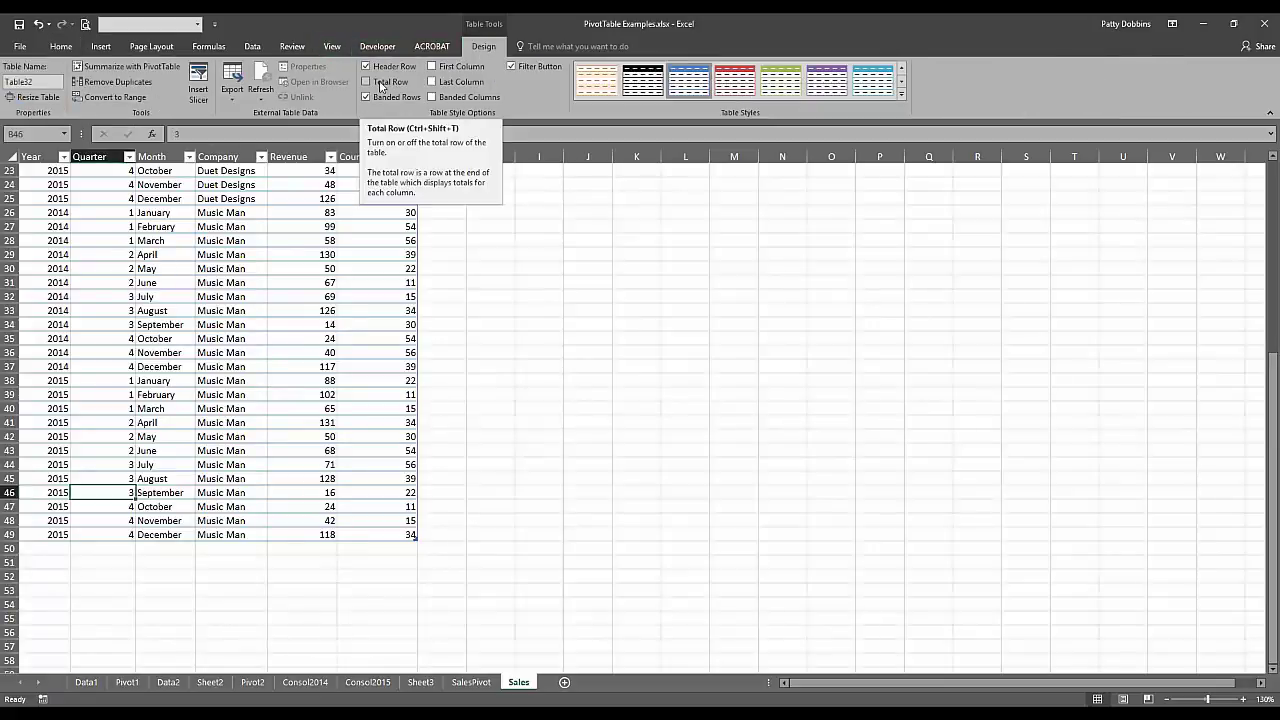
left_click(380, 86)
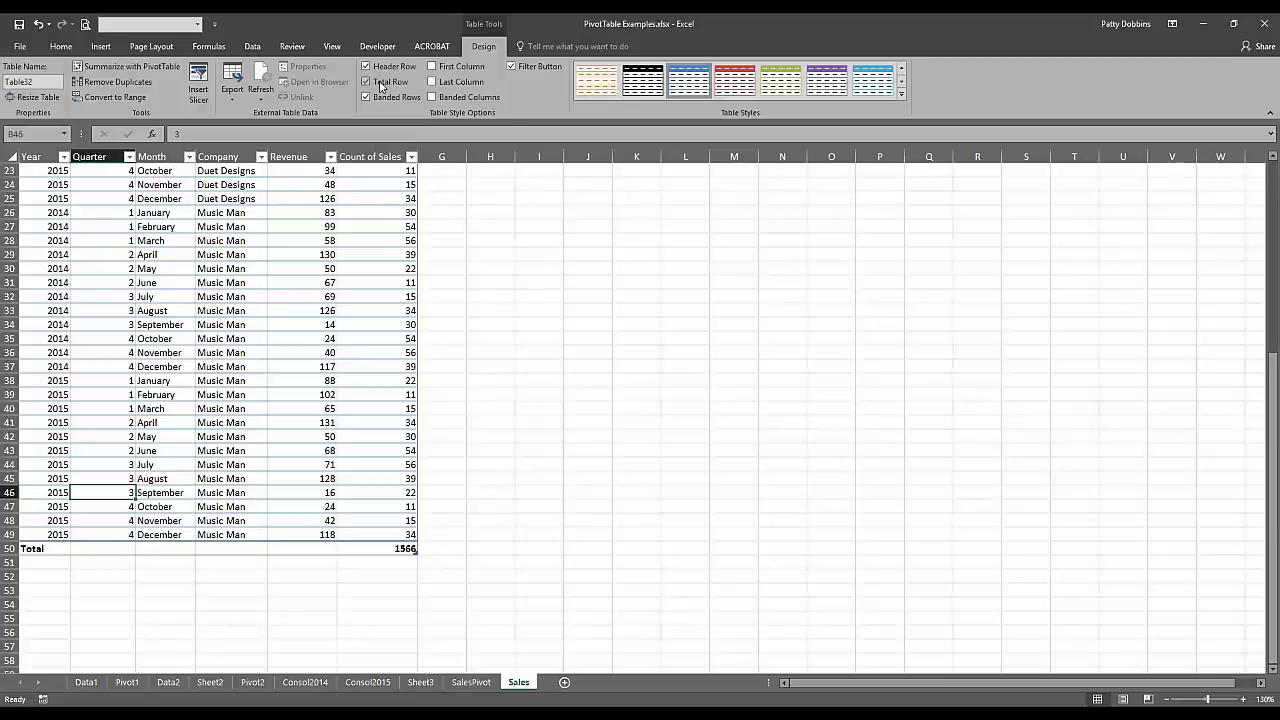
left_click(375, 533)
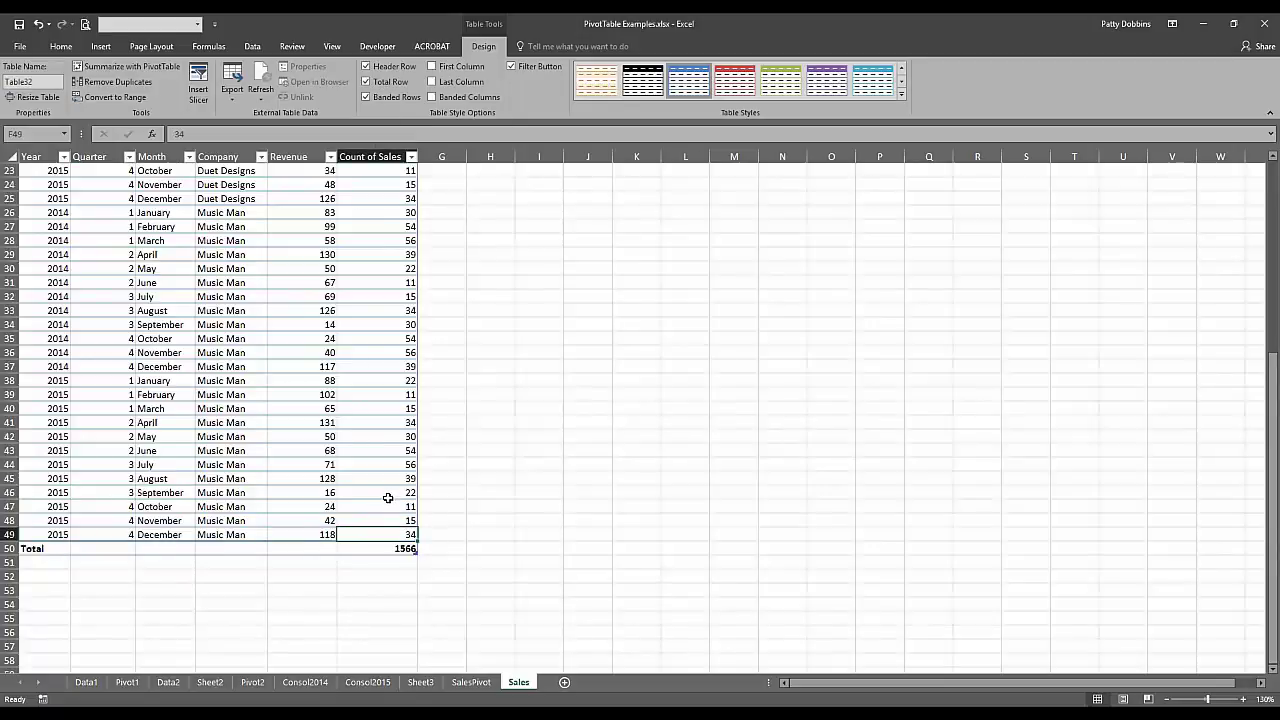
scroll(388, 498, "up", 8)
scroll(388, 499, "down", 7)
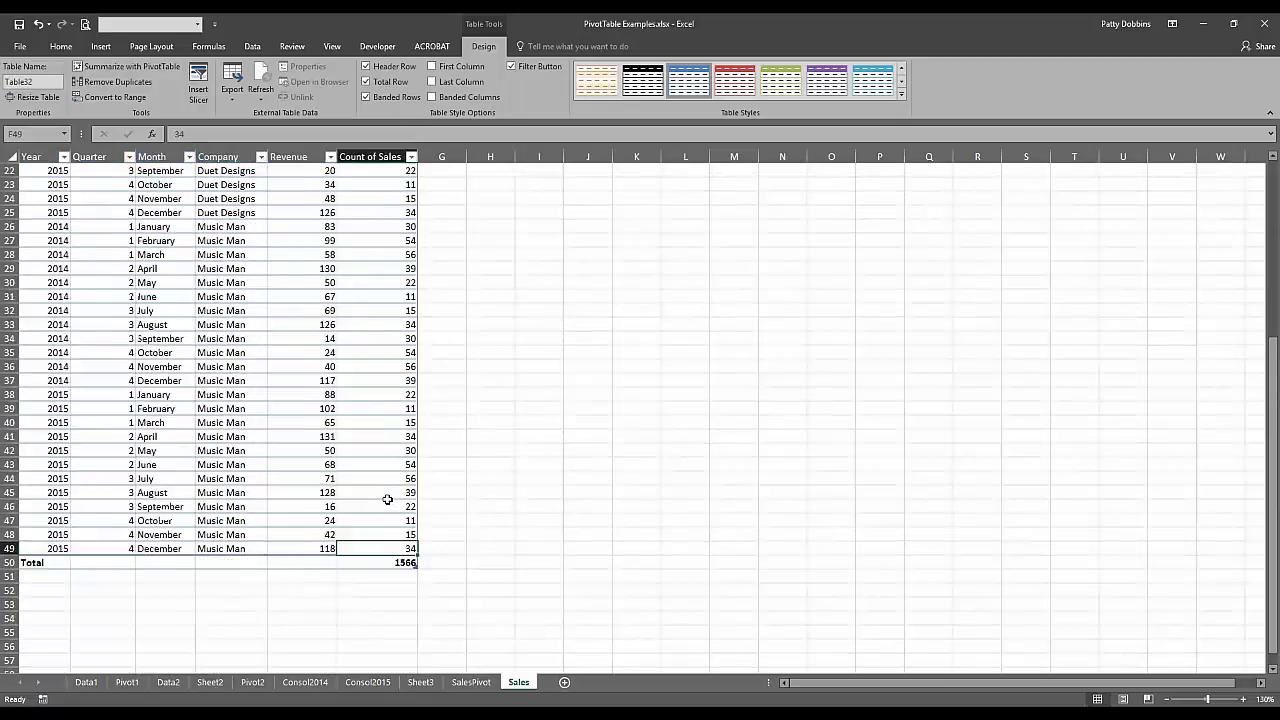
- View the functions available for the Count of Sales total without changing it, and look over the table's rows
left_click(404, 562)
left_click(424, 563)
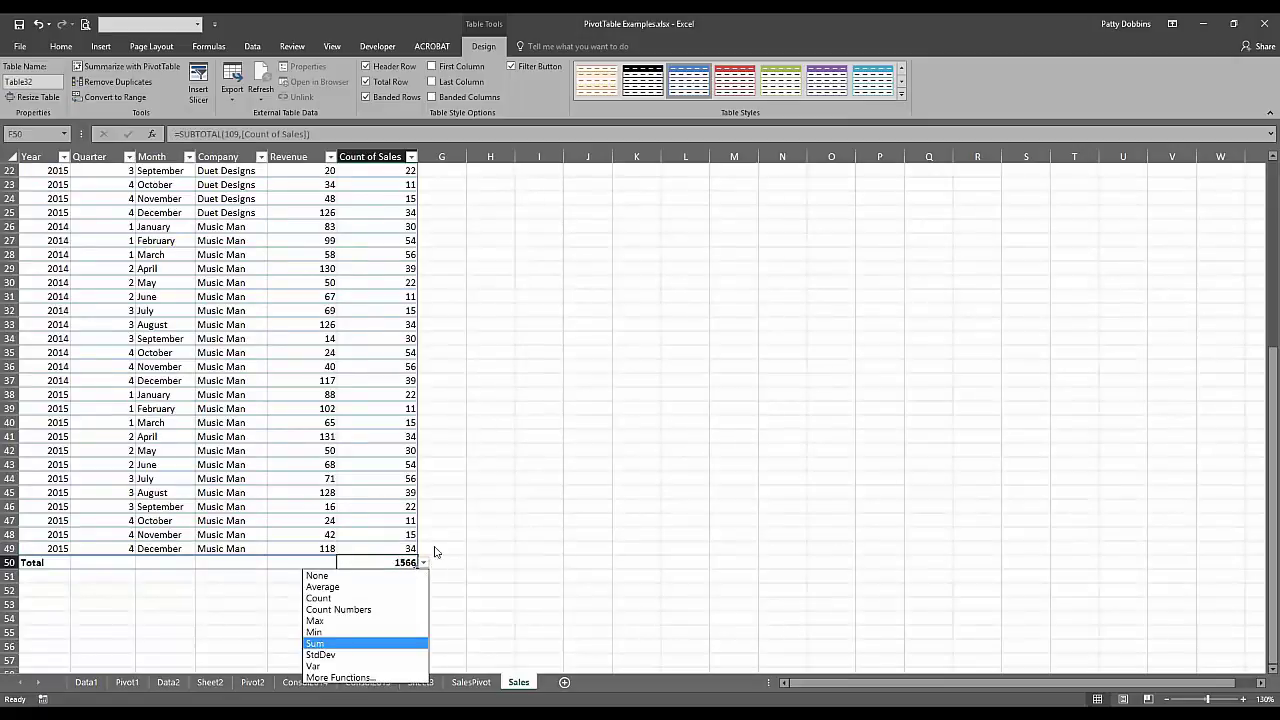
key("Escape")
scroll(390, 541, "up", 7)
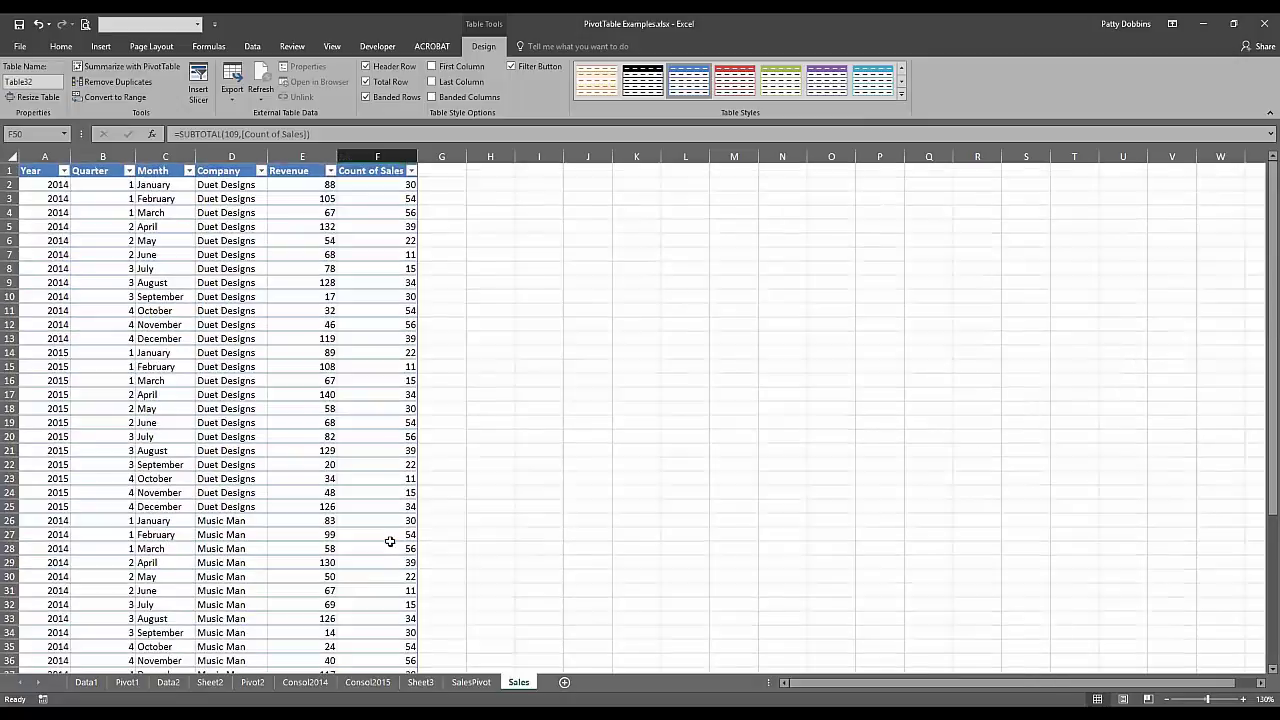
scroll(388, 542, "down", 6)
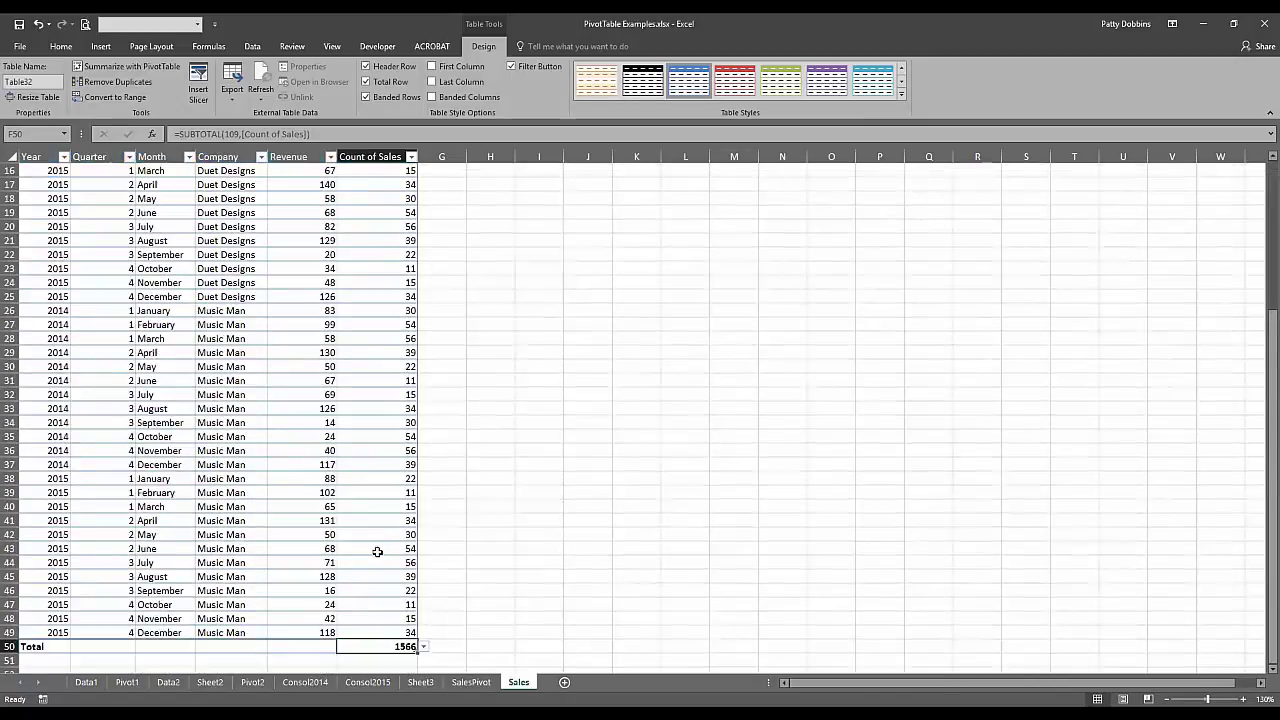
- Select all the monthly Revenue values, E2:E49, to read their sum
left_click(321, 603)
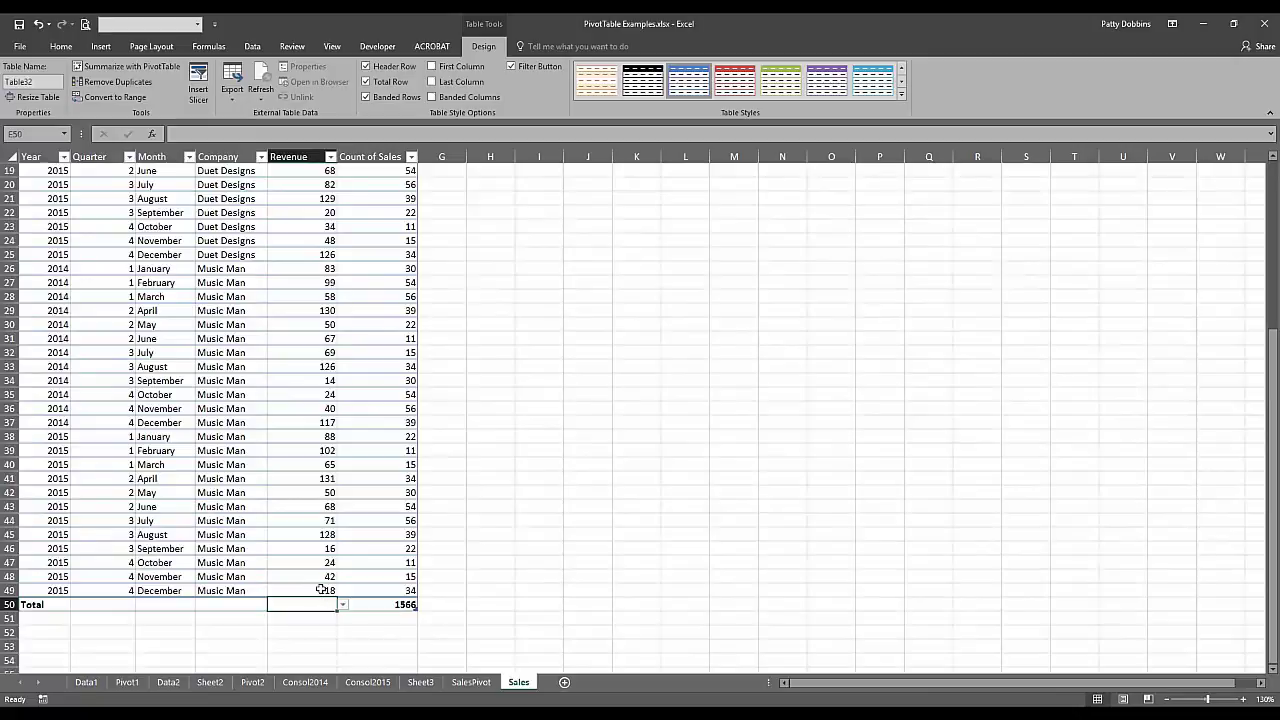
left_click_drag(321, 590, 329, 414)
scroll(318, 407, "up", 6)
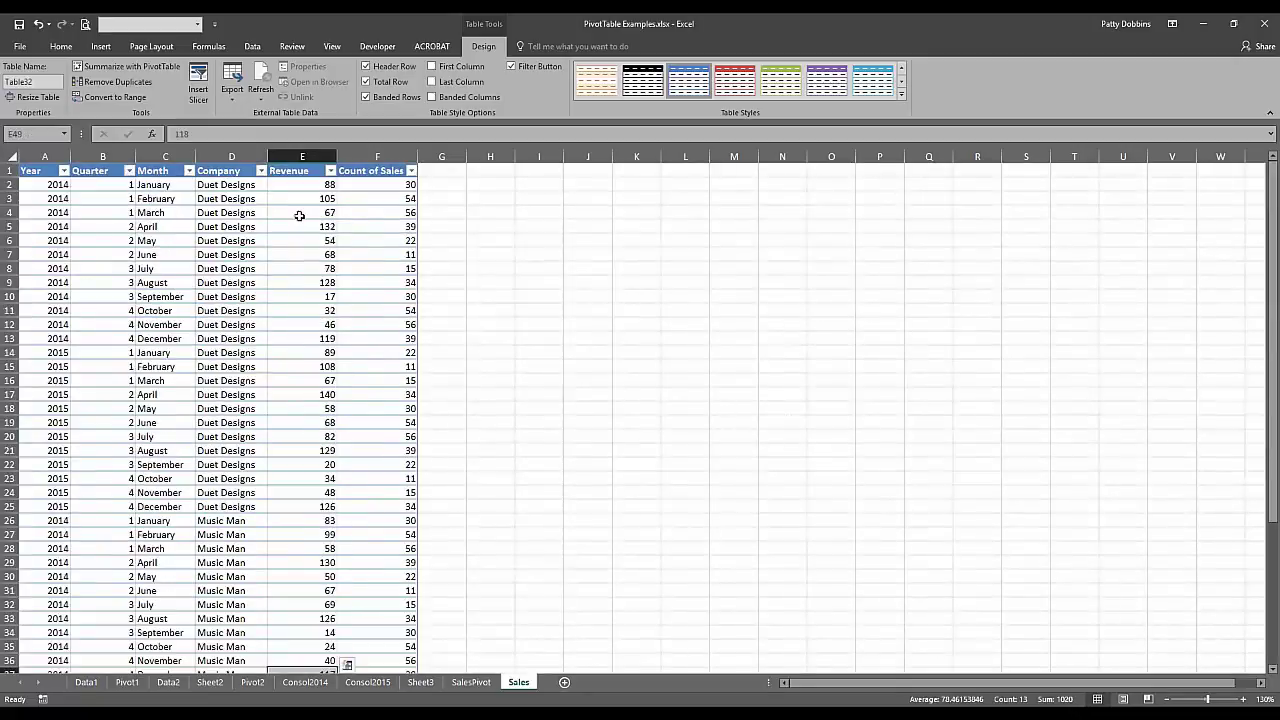
left_click_drag(300, 186, 318, 684)
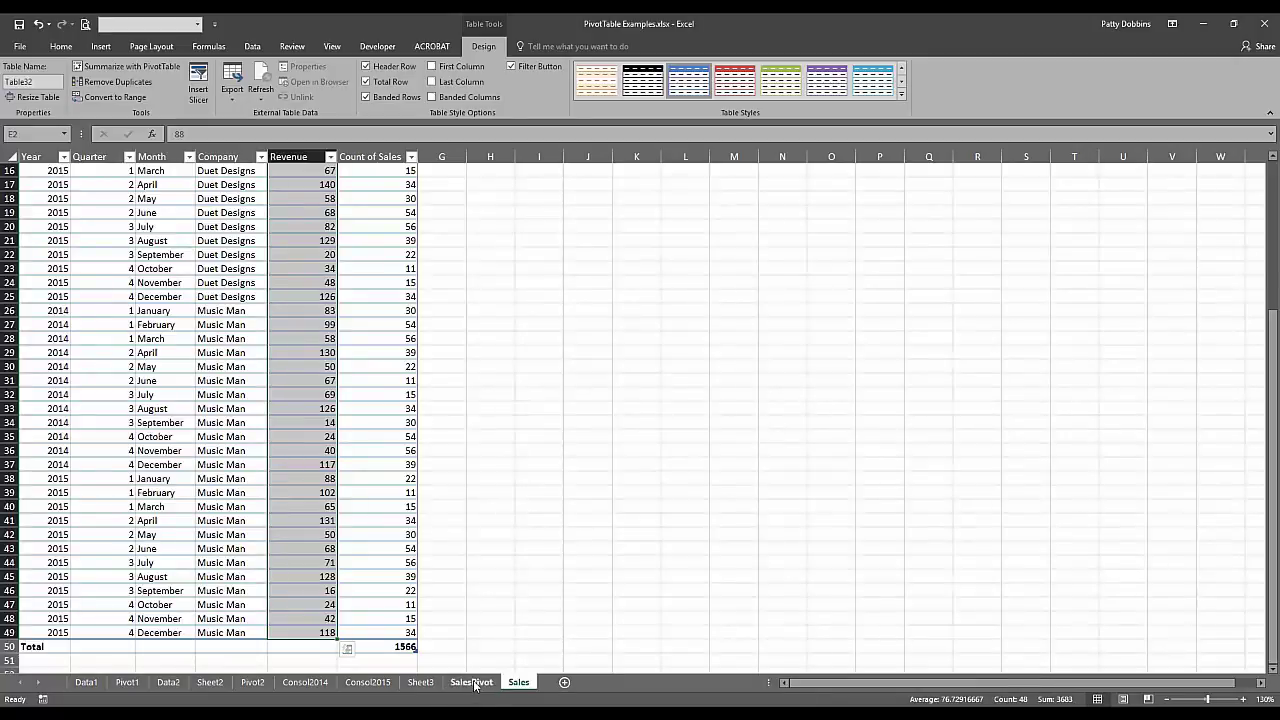
- Note the PivotTable's revenue grand total, 3683, in cell H12 of the SalesPivot sheet
left_click(471, 682)
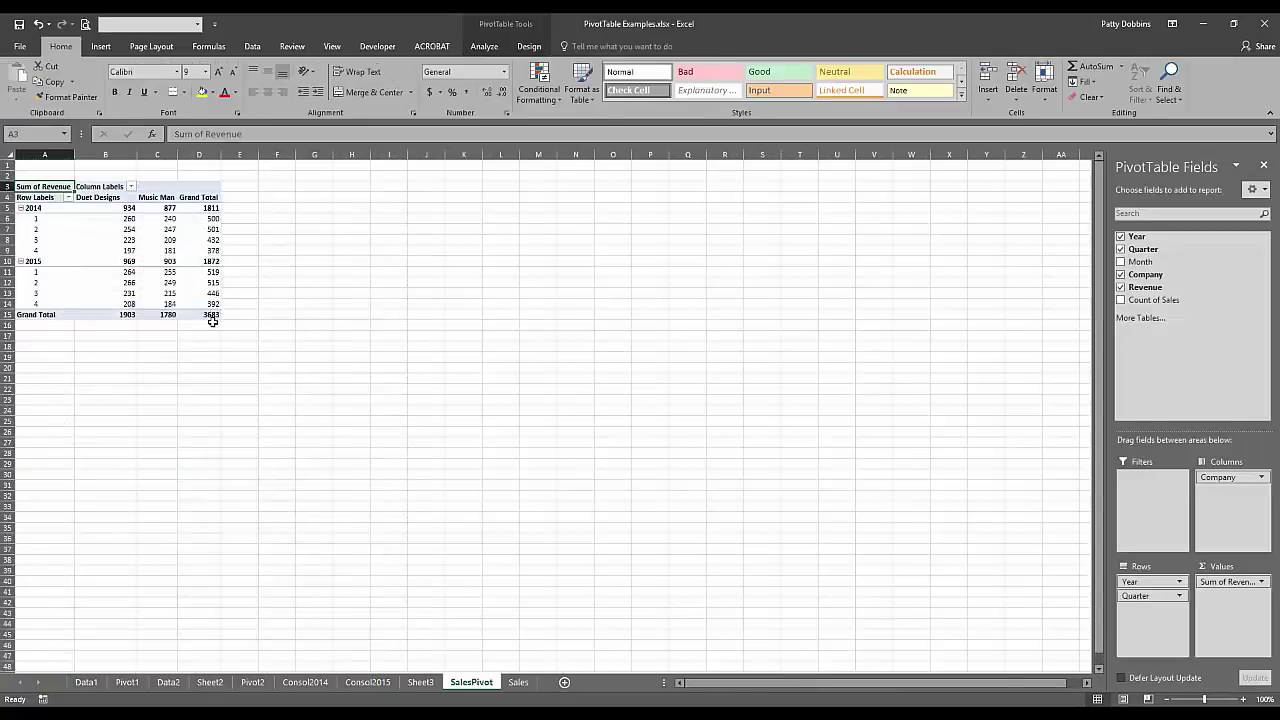
left_click(351, 282)
type("3683")
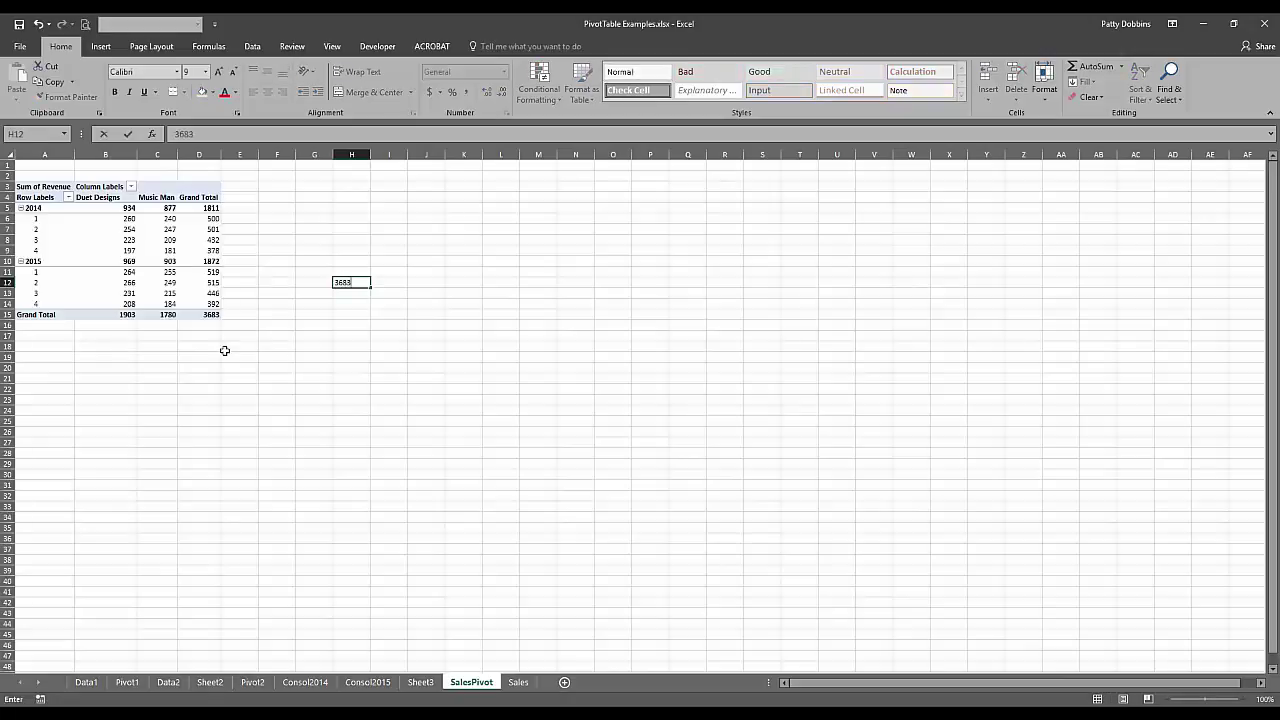
left_click(225, 350)
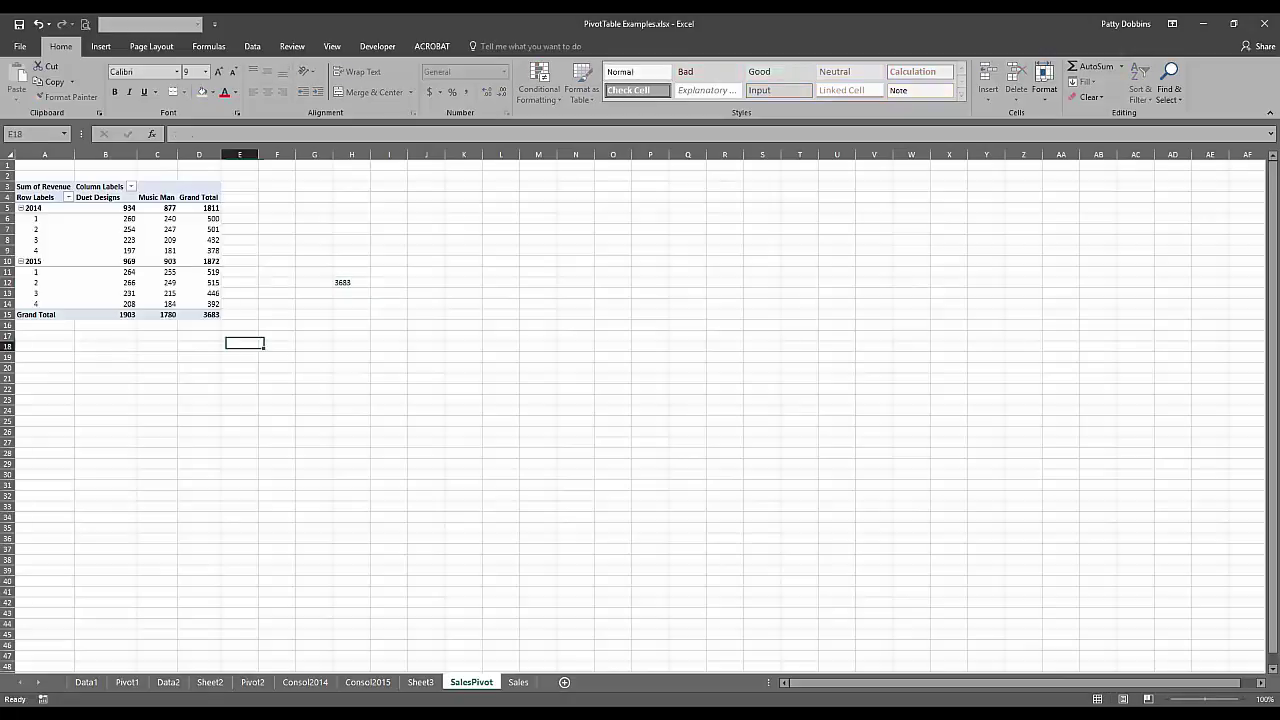
- Turn off the Total Row for the table on the Sales sheet
left_click(522, 683)
left_click(489, 578)
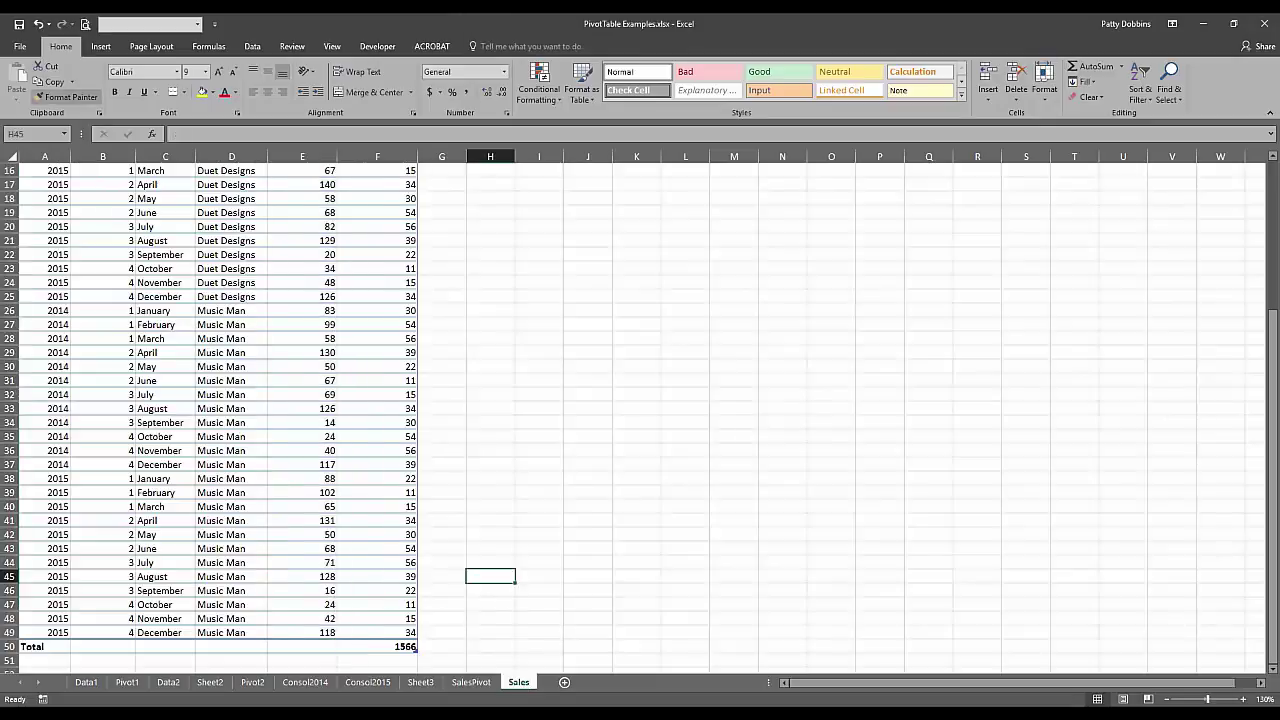
scroll(85, 630, "down", 1)
left_click(300, 282)
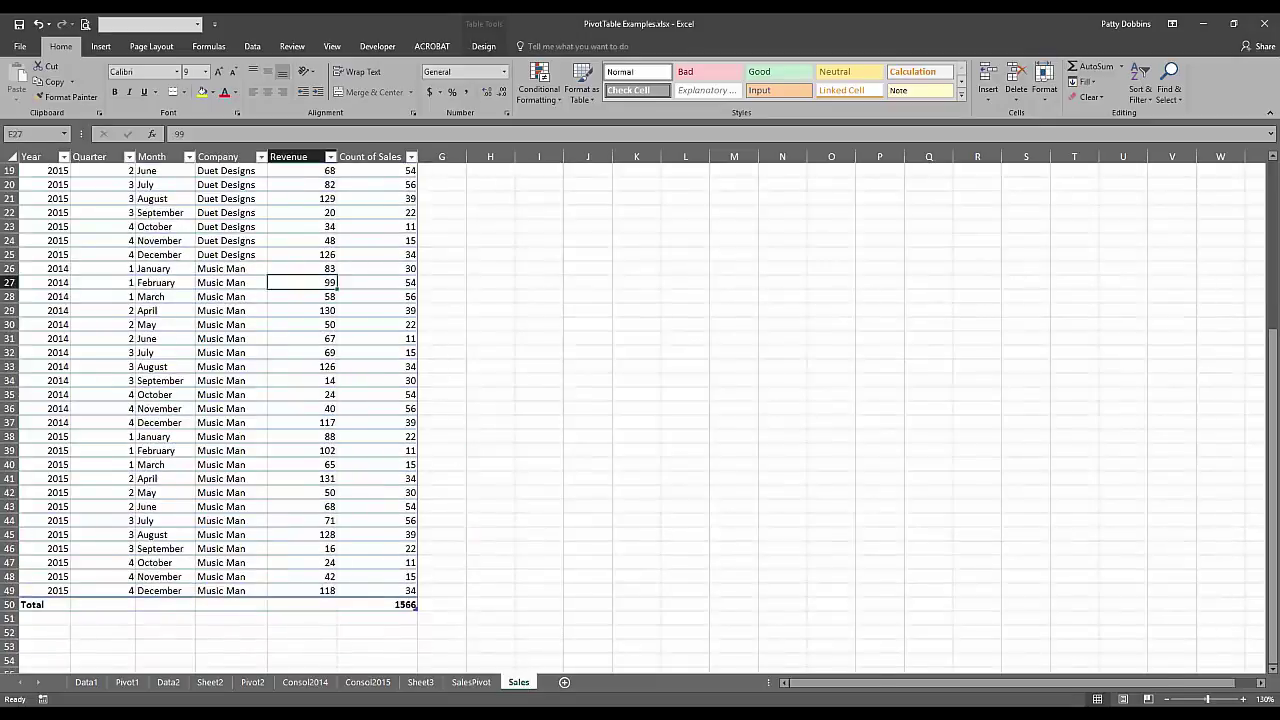
left_click(484, 46)
left_click(365, 81)
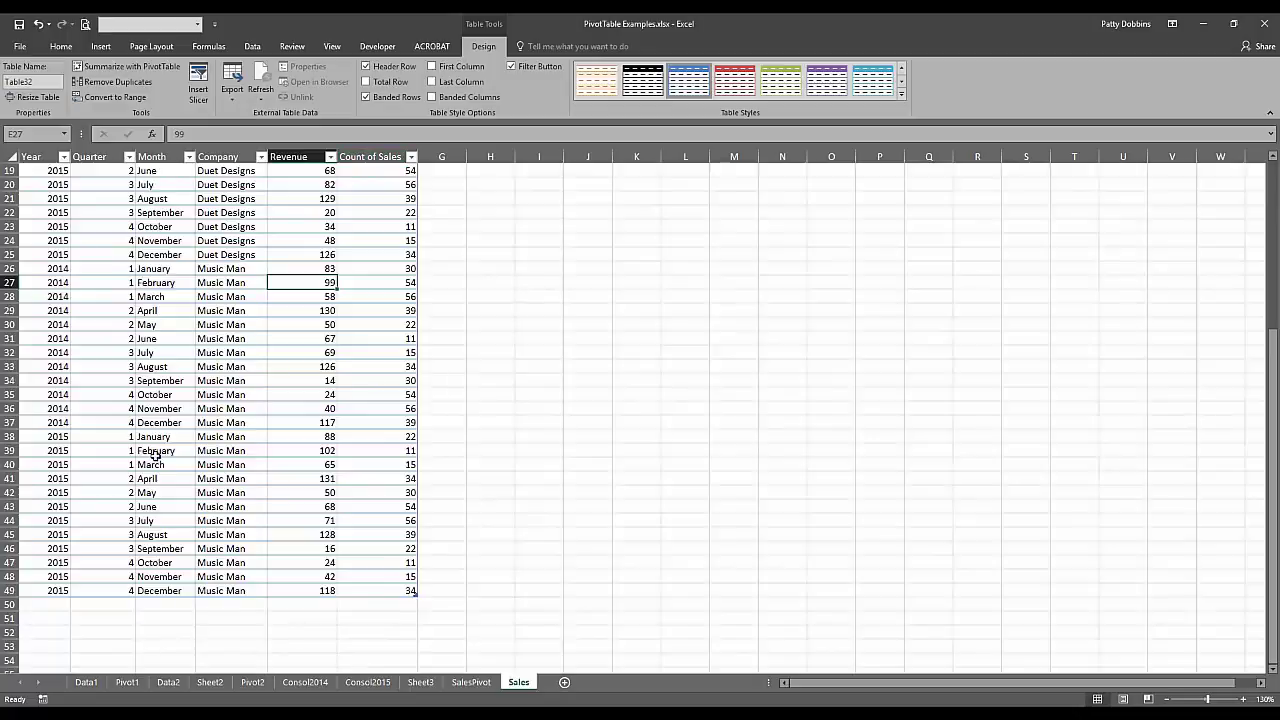
- Copy the Music Man rows for January to June 2015 and append them to the Sales table from row 50
scroll(46, 288, "up", 1)
left_click(50, 308)
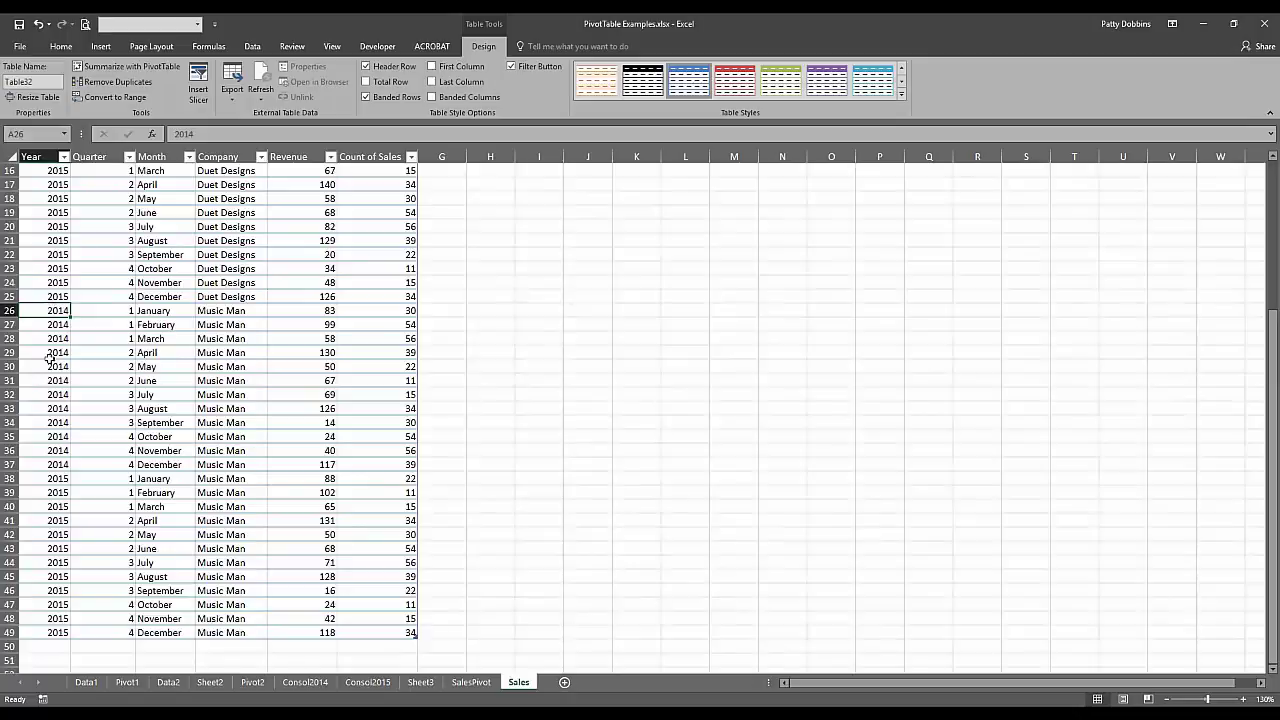
left_click_drag(57, 478, 393, 552)
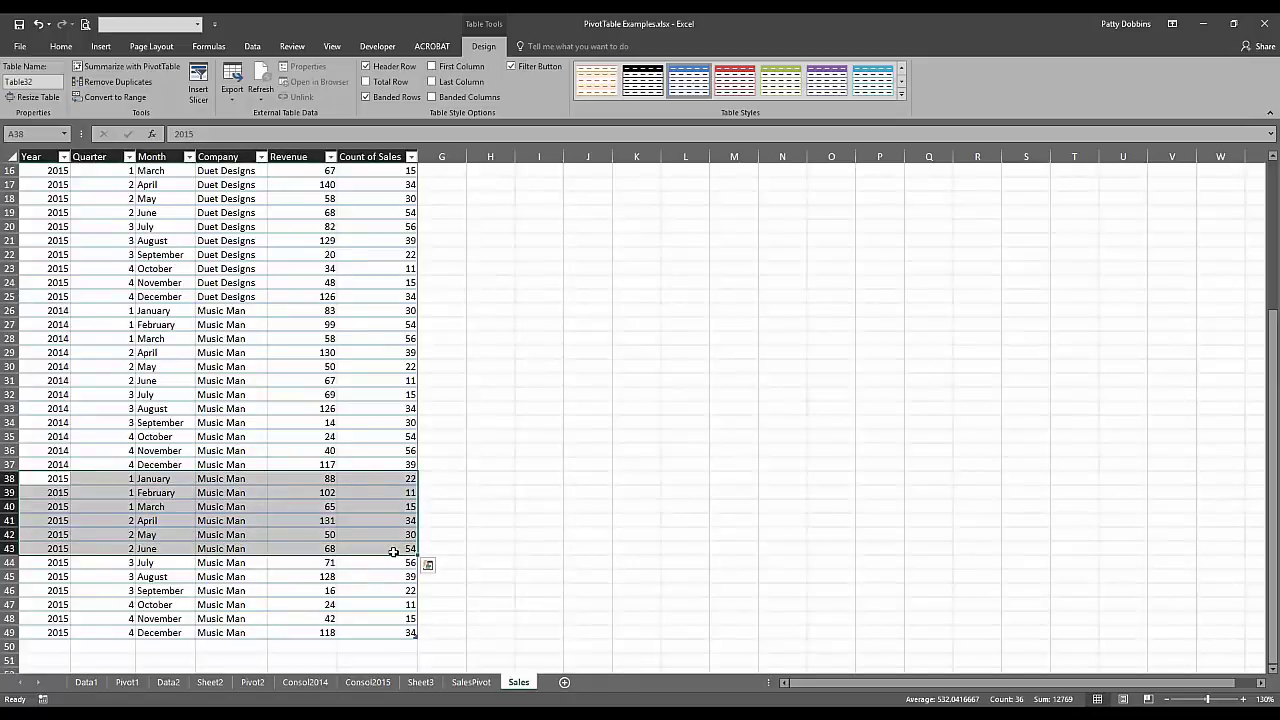
key("ctrl+c")
scroll(169, 451, "down", 5)
left_click(49, 436)
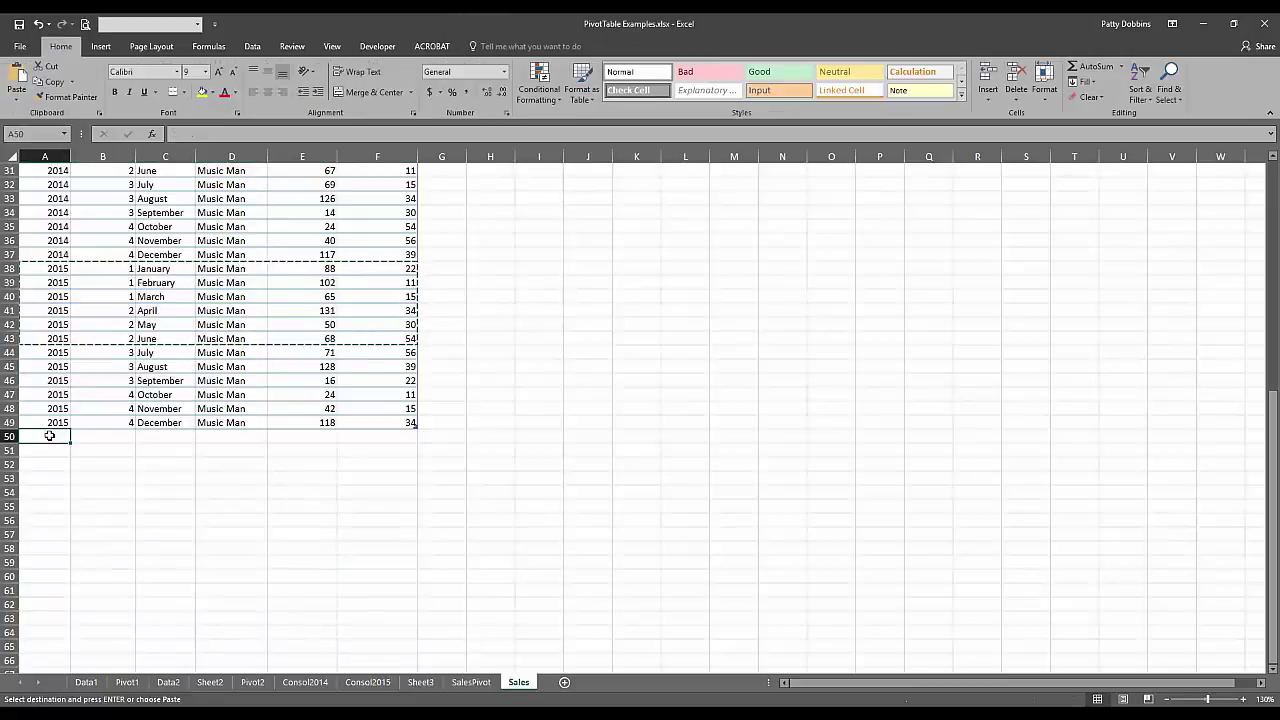
key("ctrl+v")
double_click(51, 435)
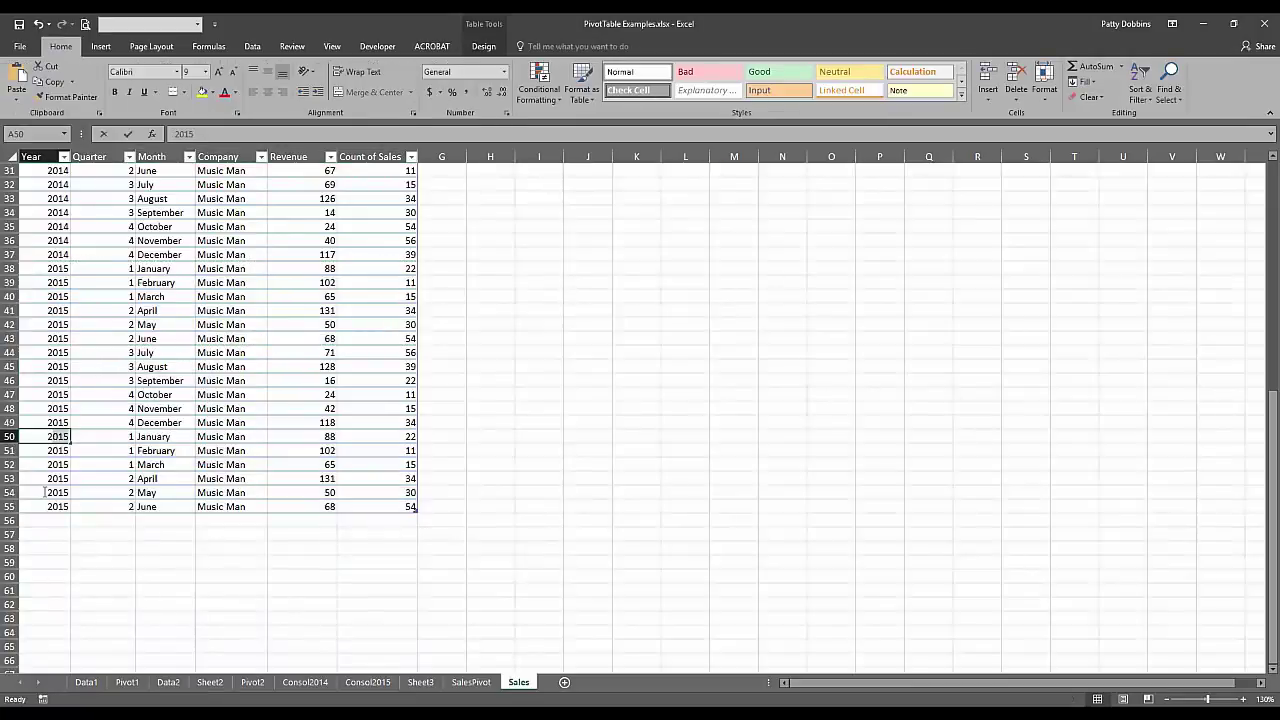
double_click(51, 435)
left_click(35, 463)
left_click(36, 438)
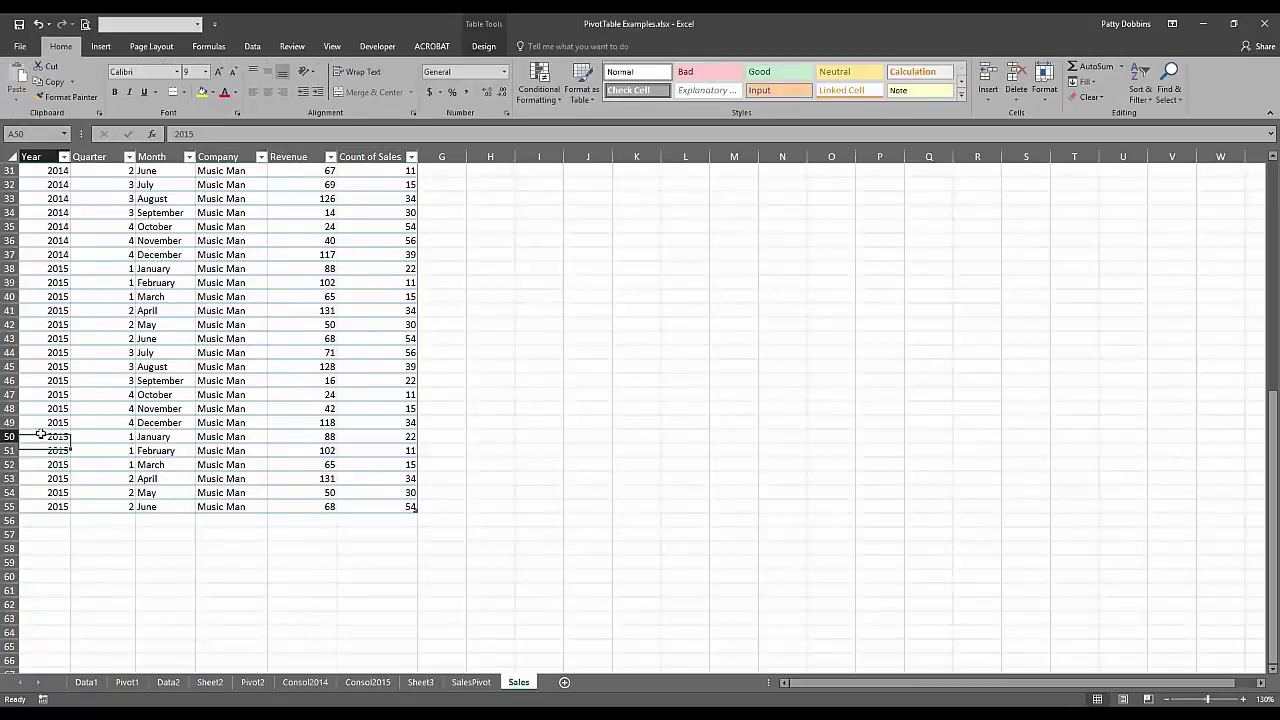
- Copy the Duet Designs rows for January to June 2015 and append them to the Sales table from row 56
scroll(62, 390, "up", 6)
scroll(62, 390, "up", 3)
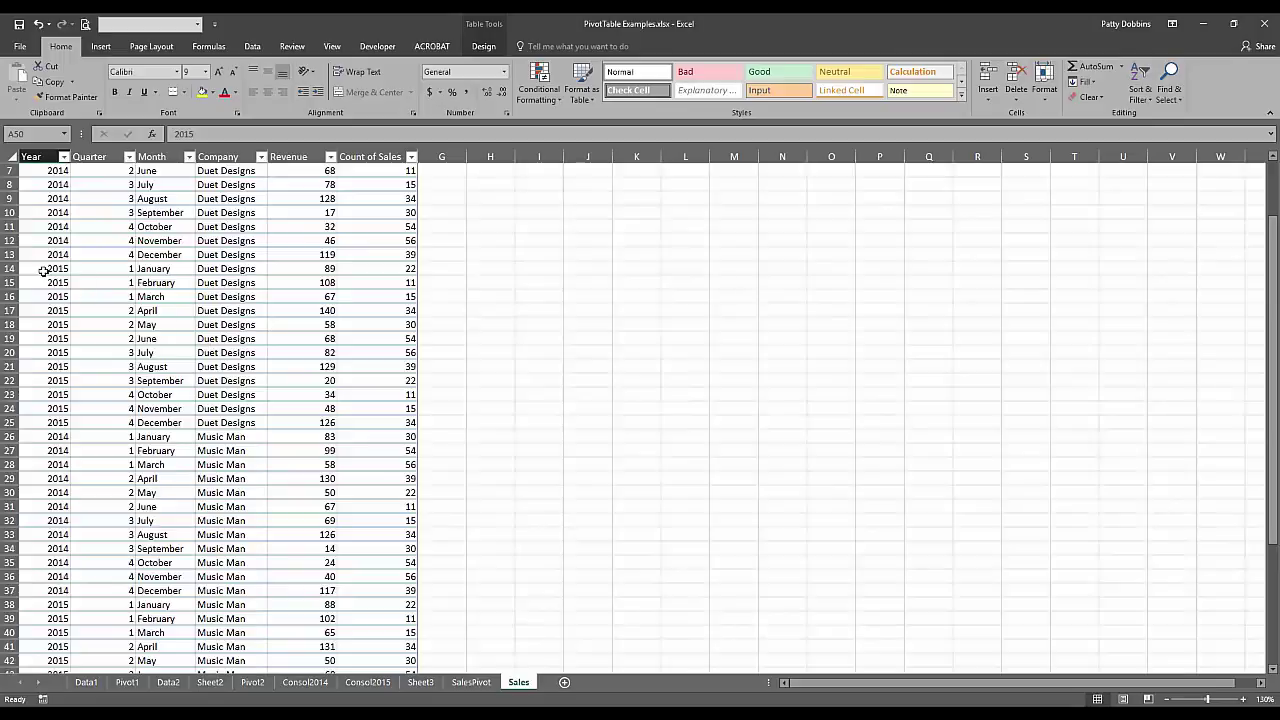
left_click_drag(48, 270, 400, 337)
key("ctrl+c")
scroll(211, 524, "down", 8)
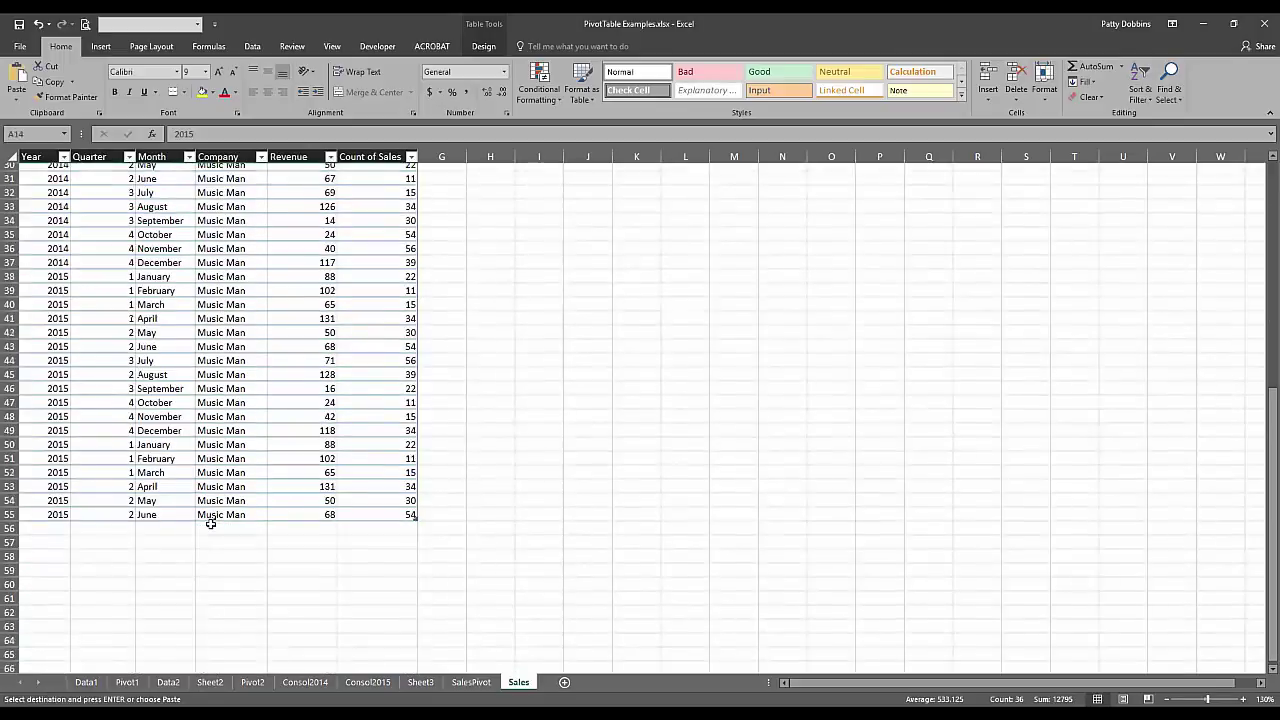
left_click(53, 520)
key("ctrl+v")
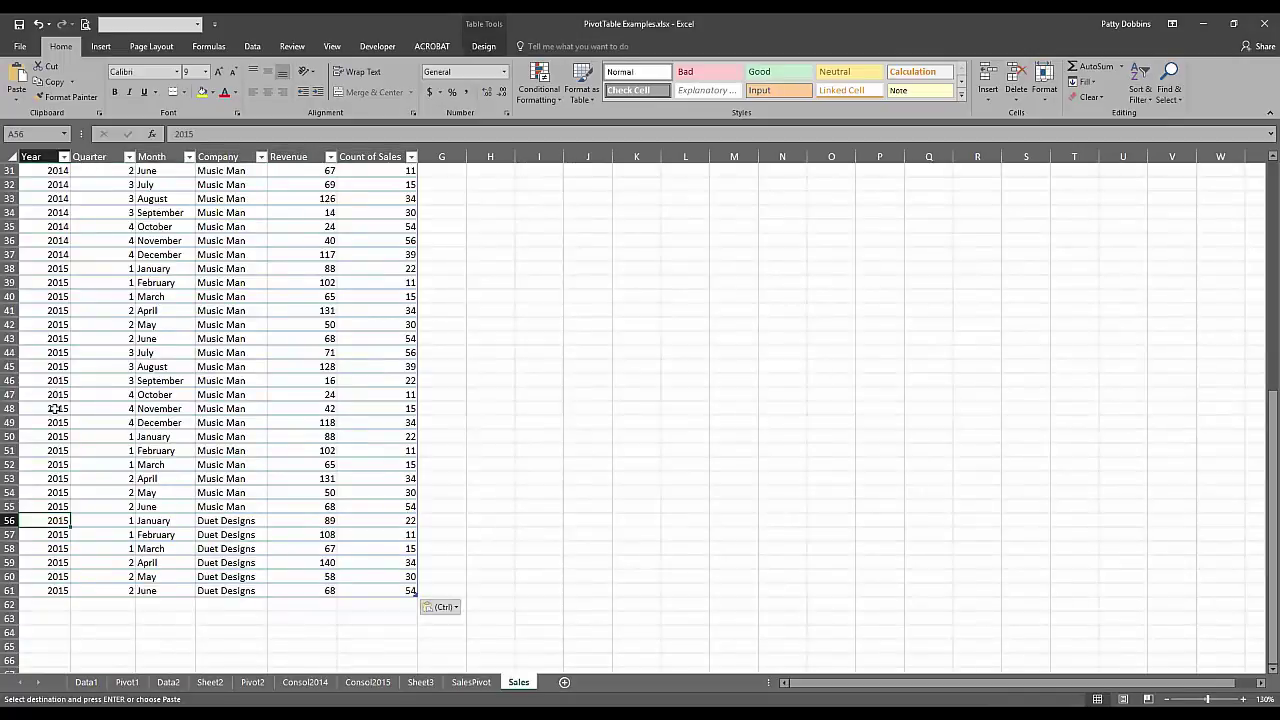
- Set the Year of all the appended rows, A50:A61, to 2016 in one entry
left_click_drag(54, 436, 55, 590)
type("2016")
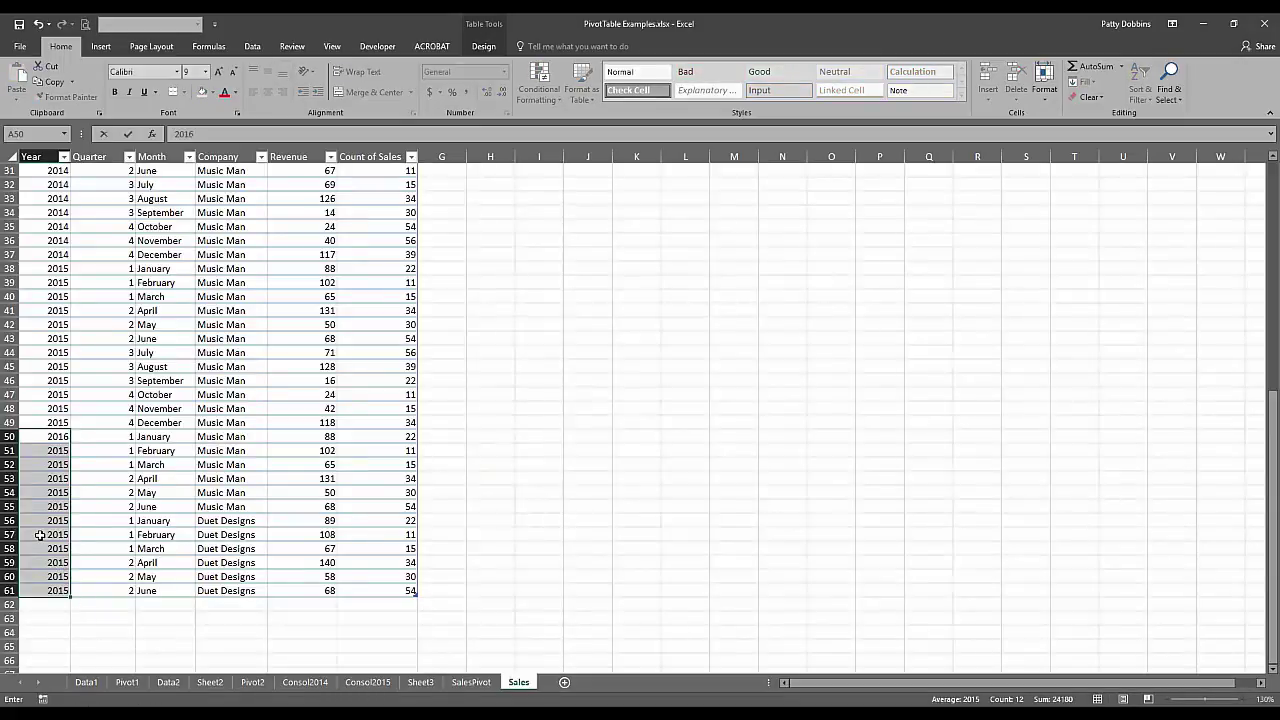
key("ctrl+Return")
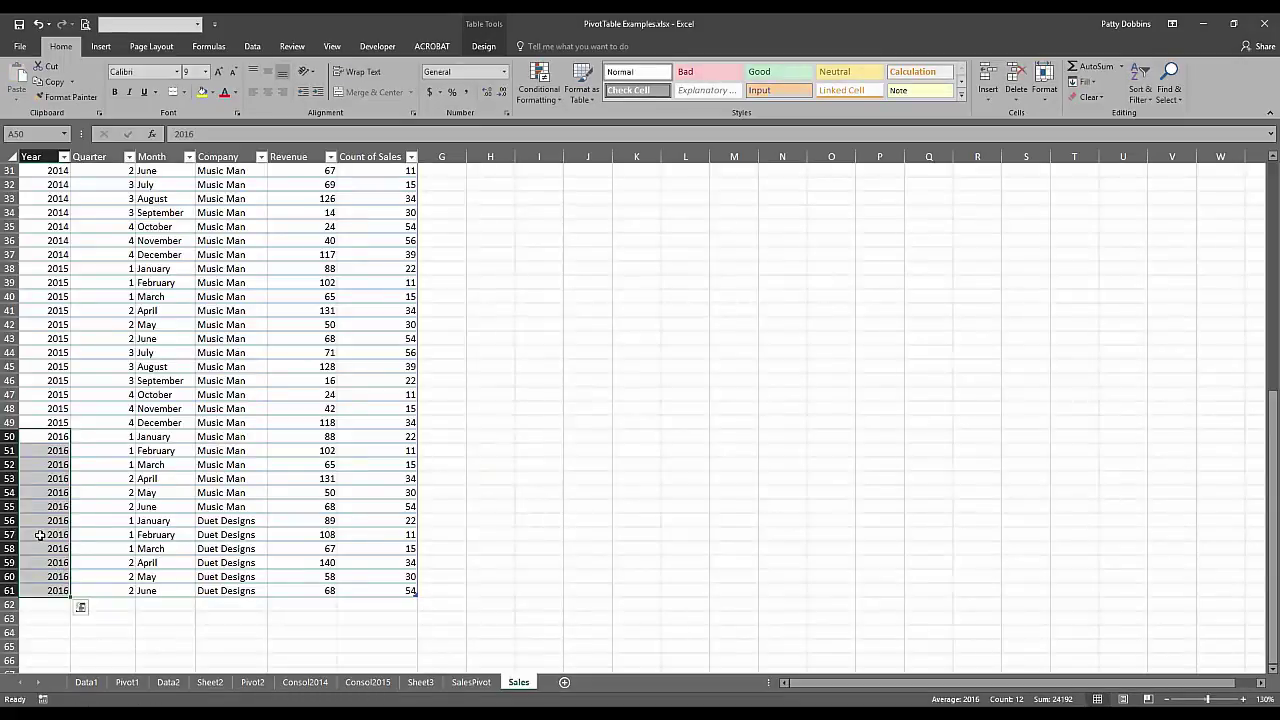
left_click(96, 460)
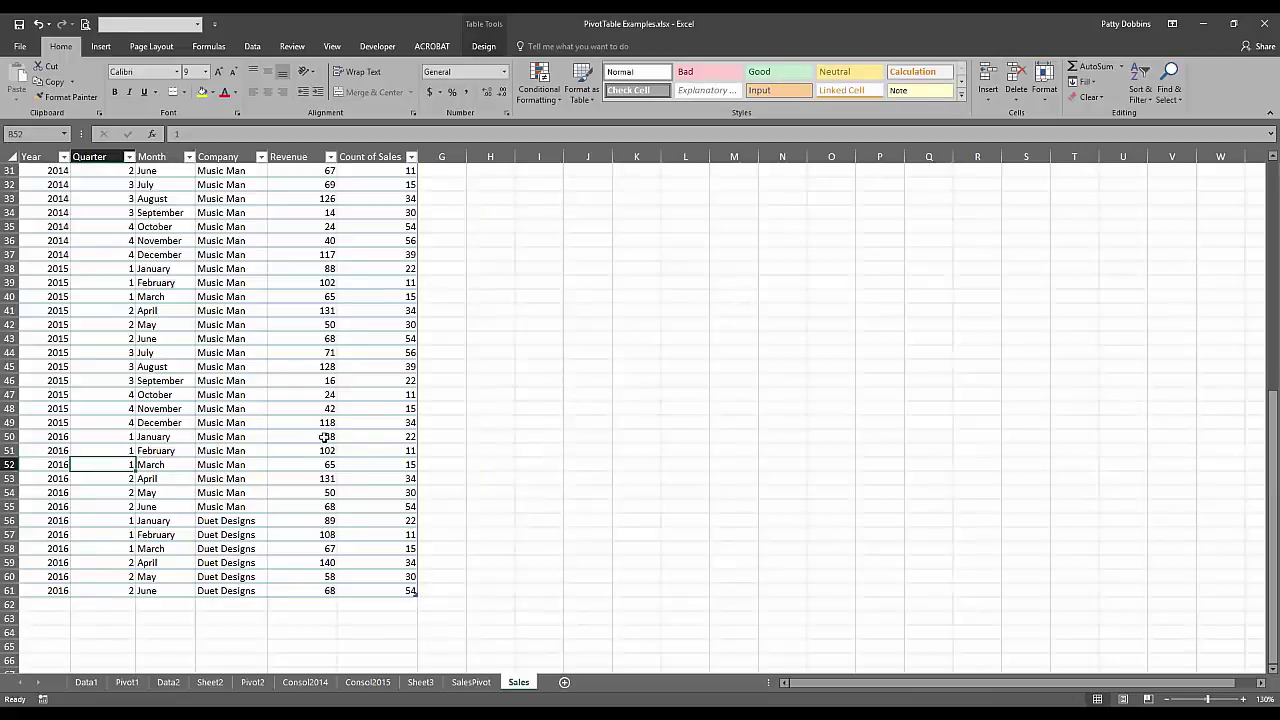
- Compare the PivotTable on the SalesPivot sheet with the noted total, and refresh it to include the added sales rows
left_click(472, 684)
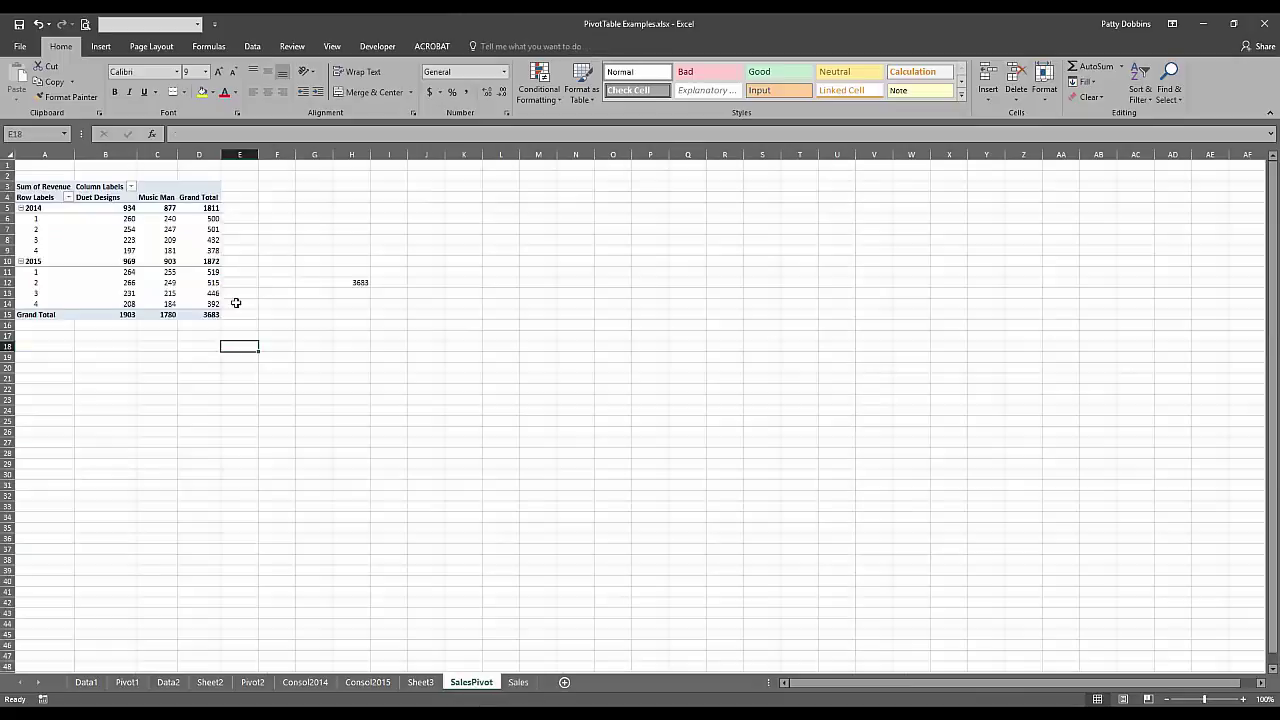
left_click(140, 250)
mouse_move(213, 316)
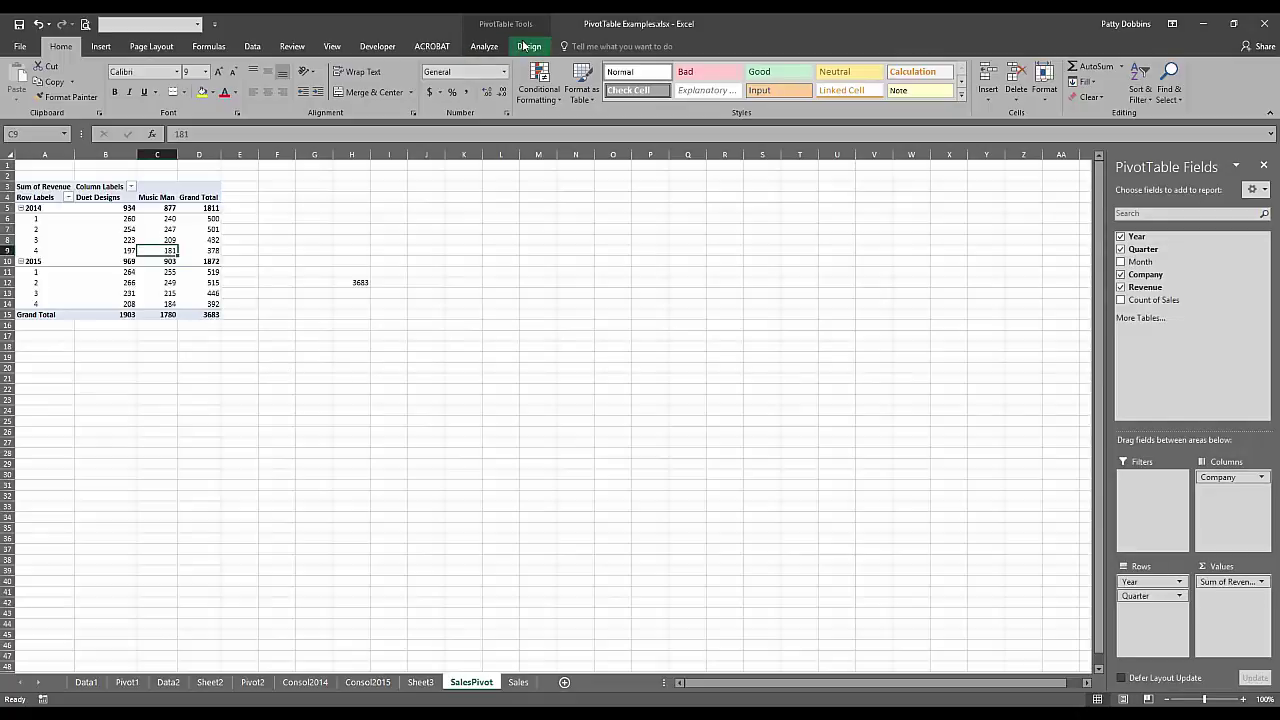
left_click(484, 47)
left_click(481, 77)
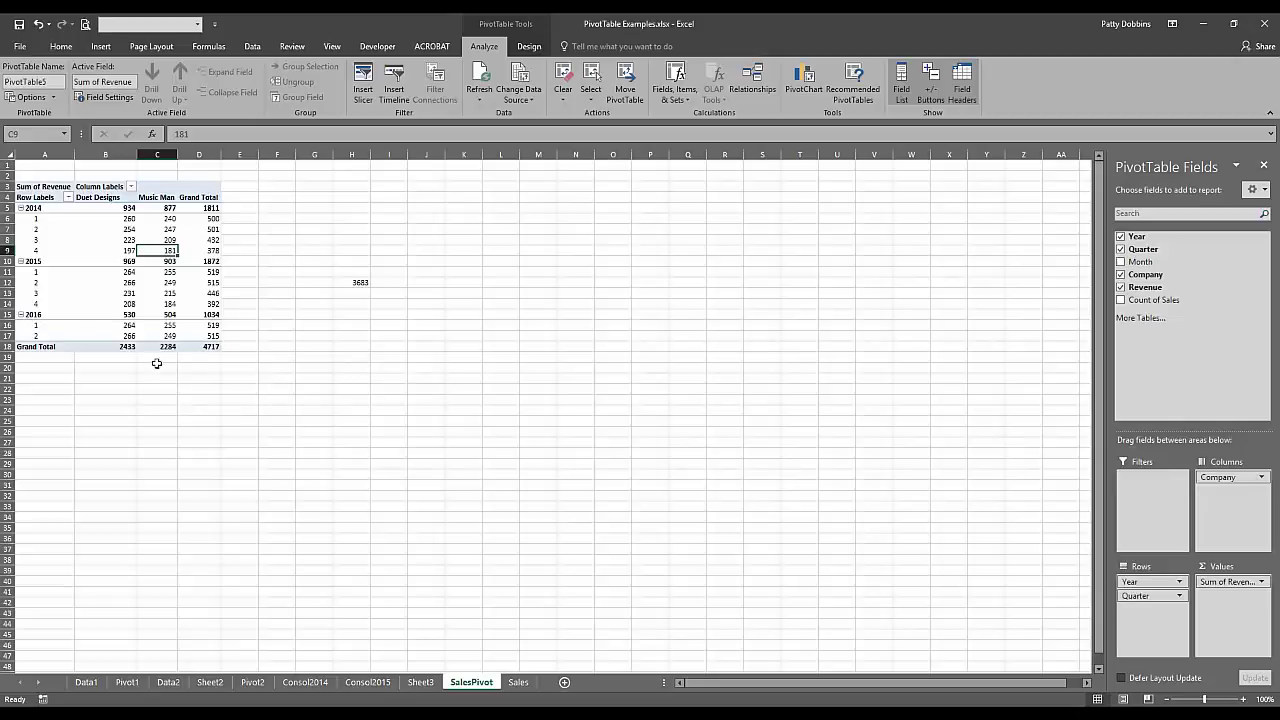
- Check which table the revenue PivotTable uses as its data source, leaving the source as it is
mouse_move(161, 285)
left_click(530, 100)
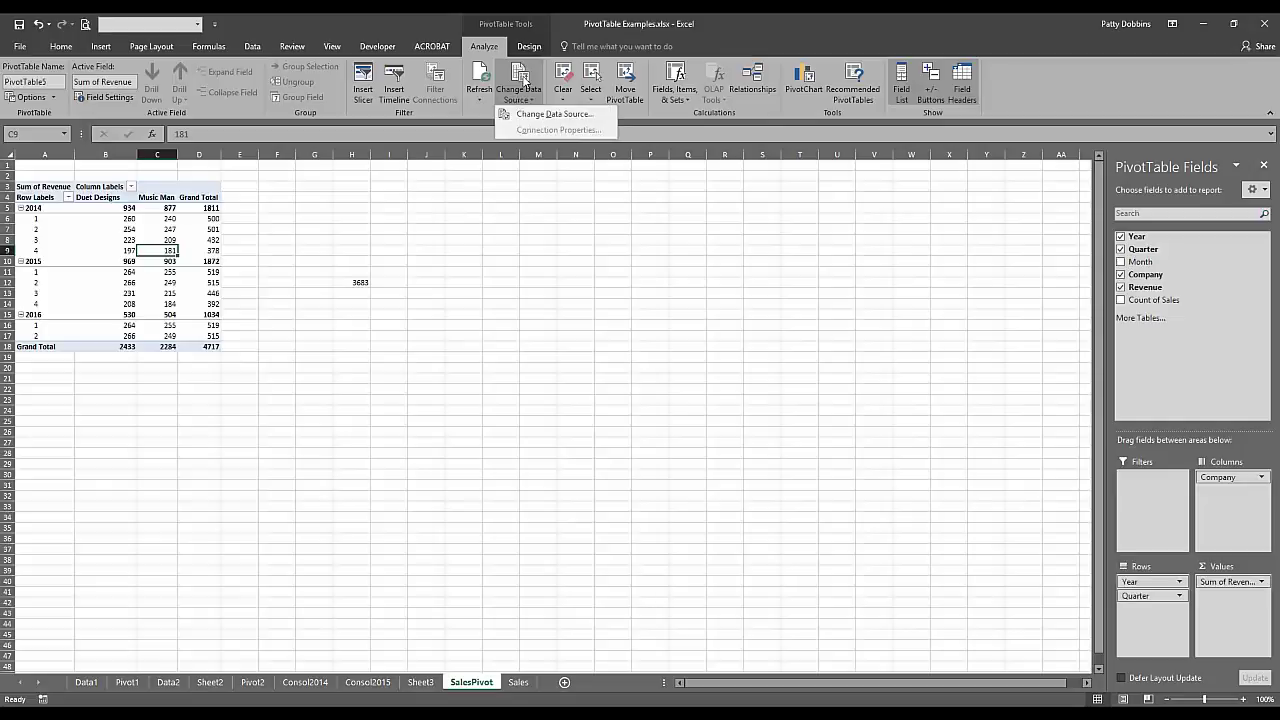
left_click(554, 113)
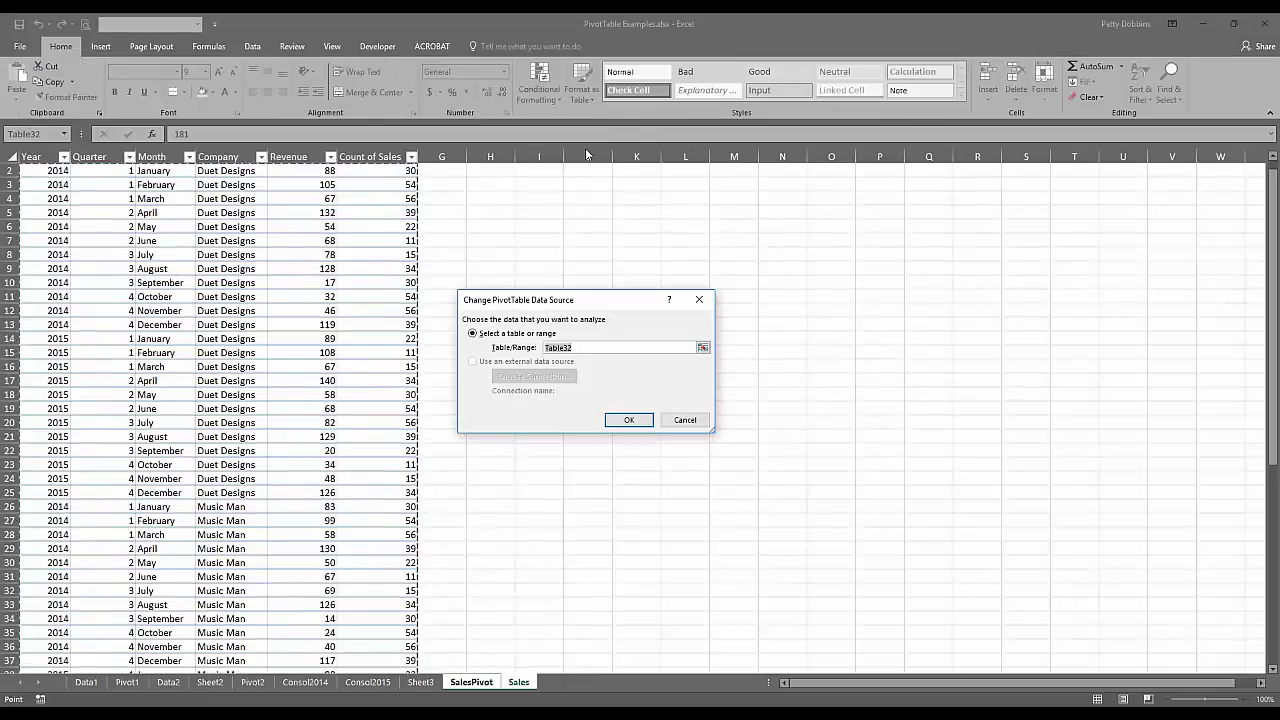
left_click(682, 421)
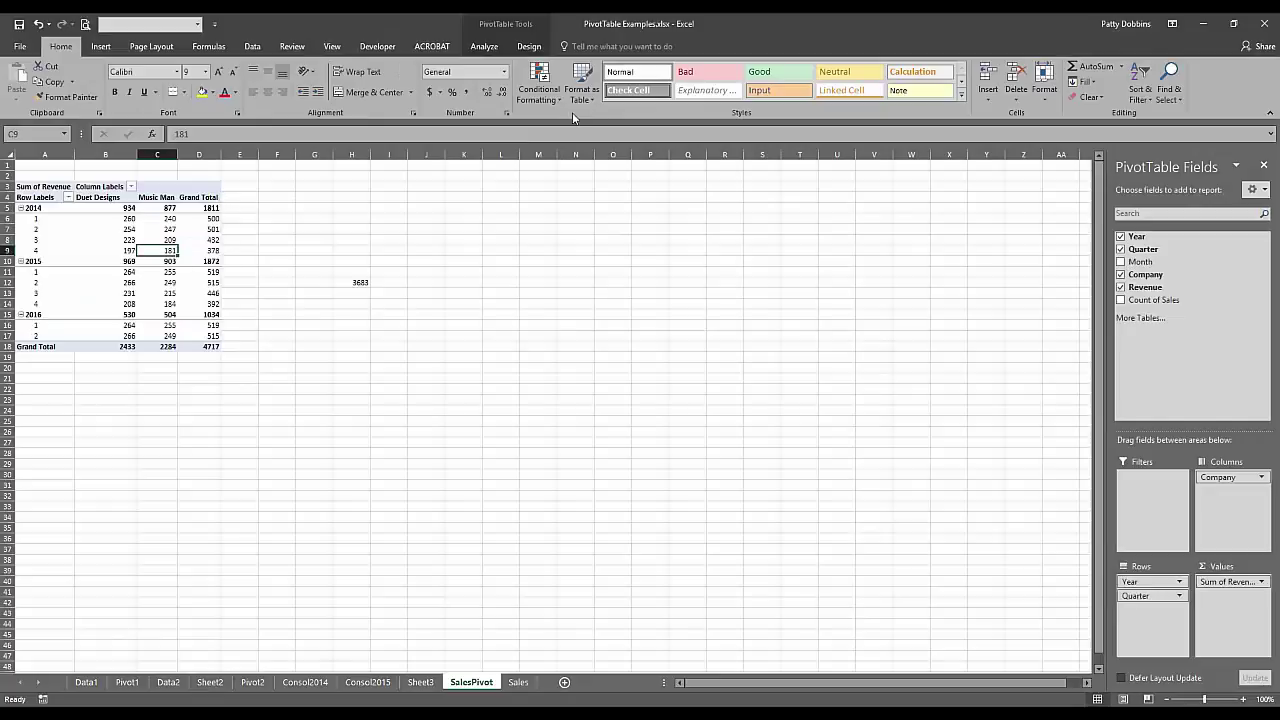
- Clear all fields from the revenue PivotTable, and undo the clearing
left_click(124, 230)
left_click(484, 46)
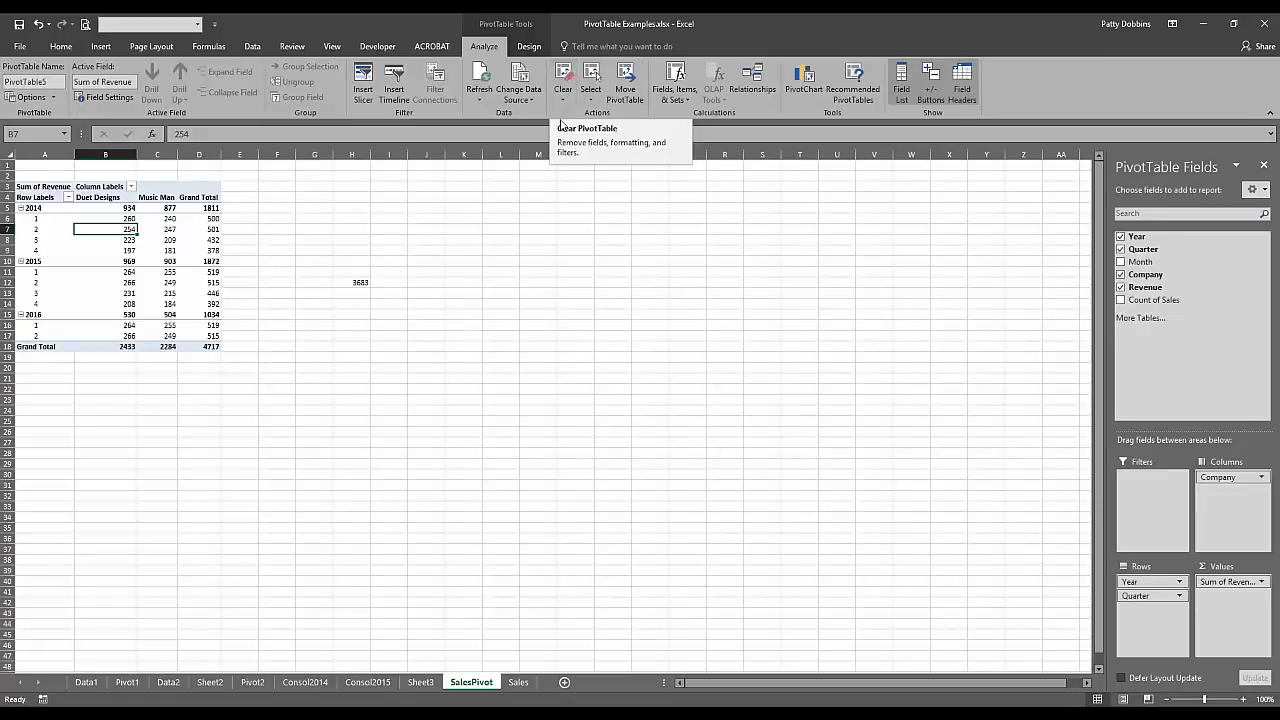
left_click(564, 100)
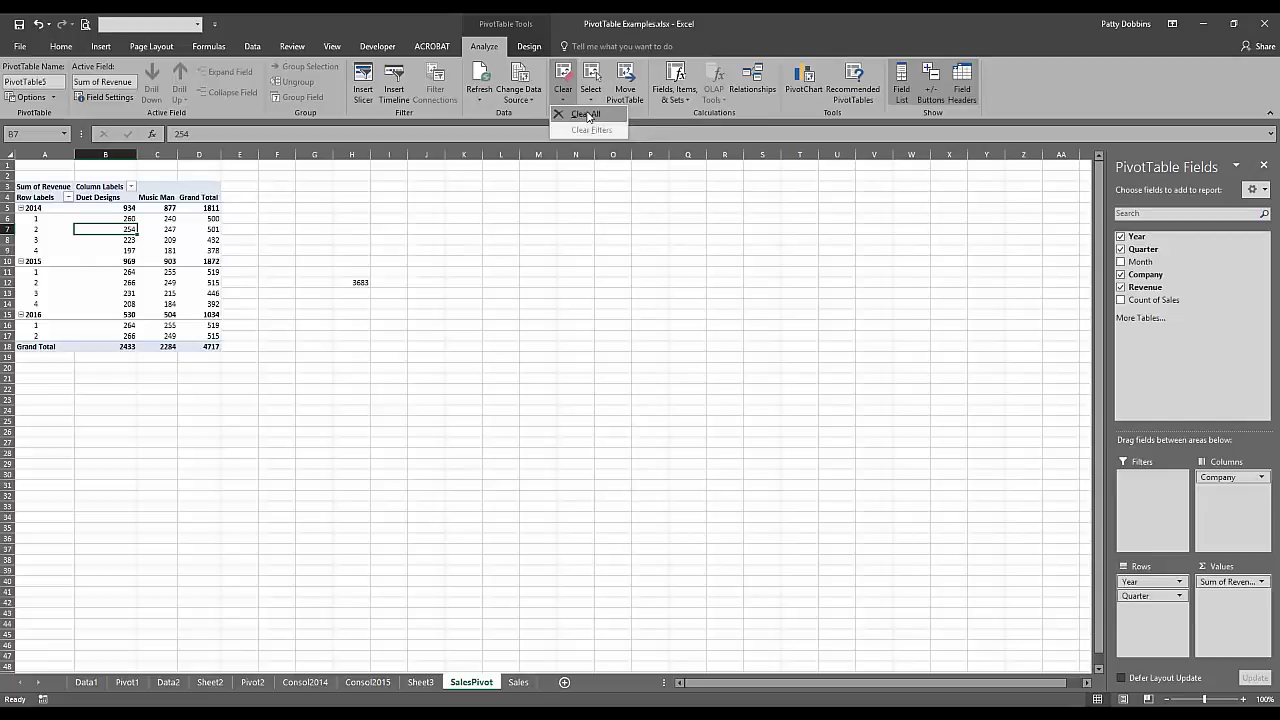
left_click(586, 115)
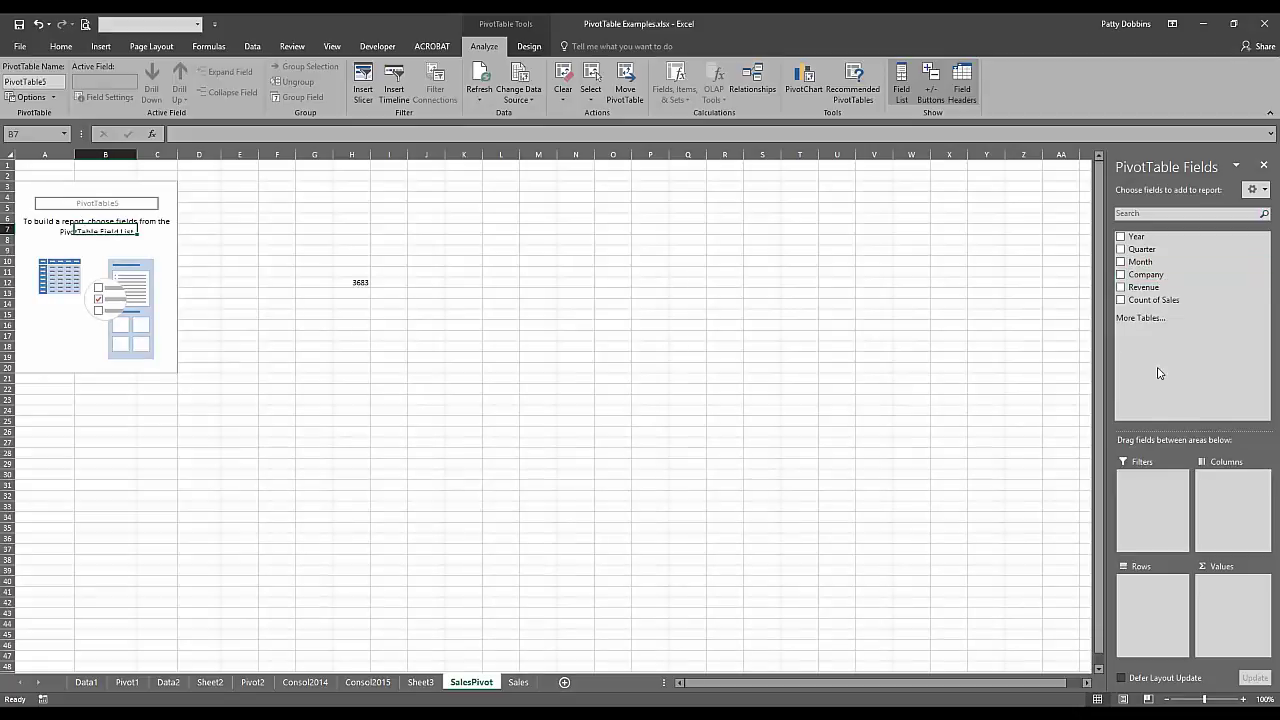
left_click(37, 24)
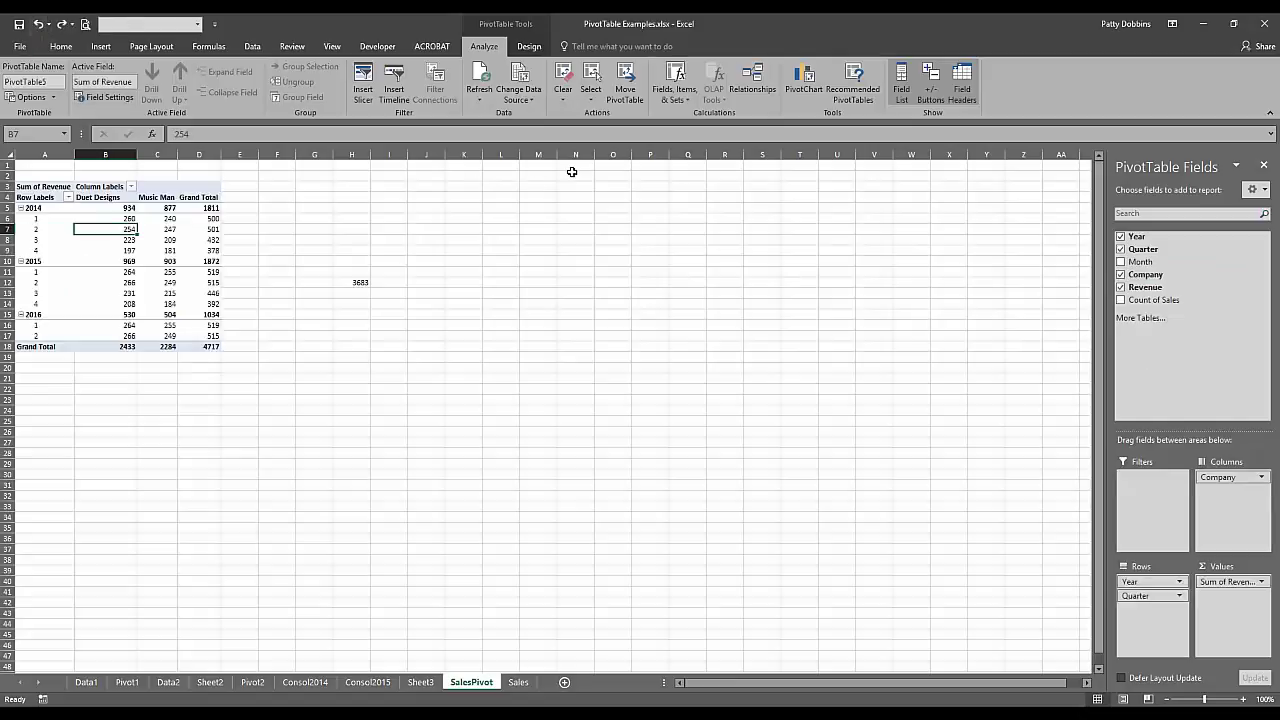
- Select the entire PivotTable, narrow the selection to its values only, and paste a copy of them at N5
left_click(592, 100)
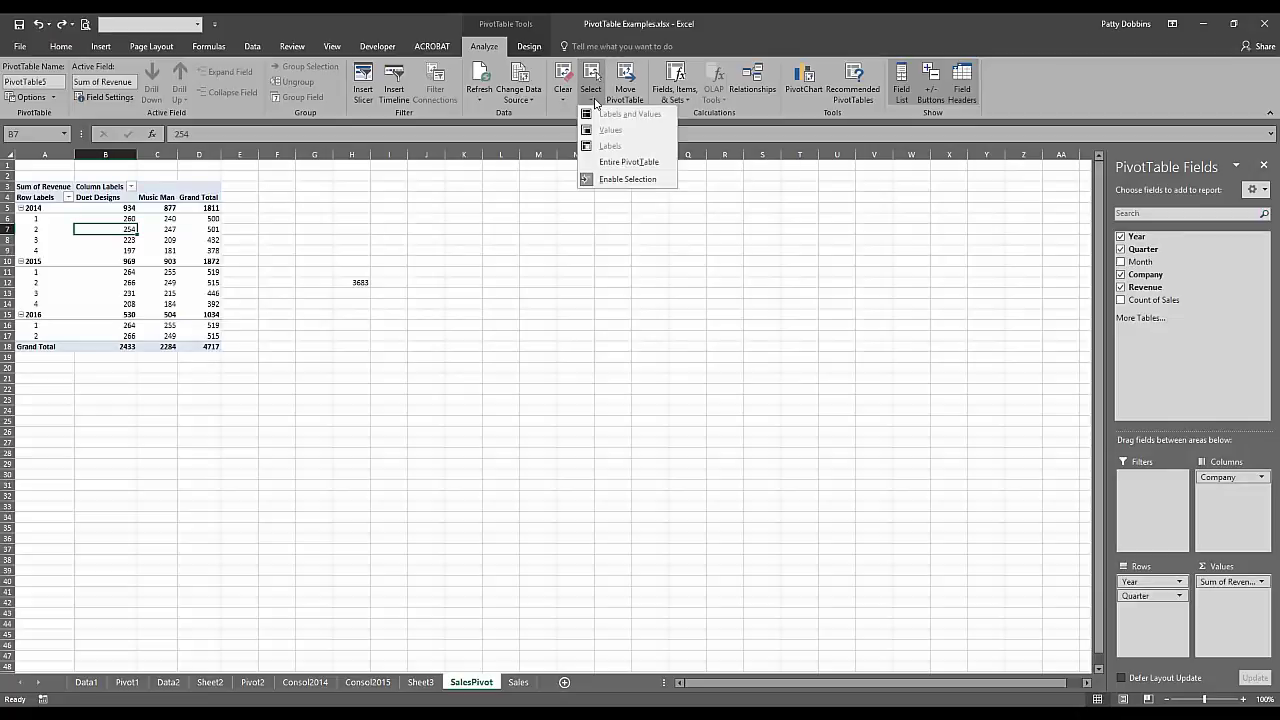
left_click(621, 170)
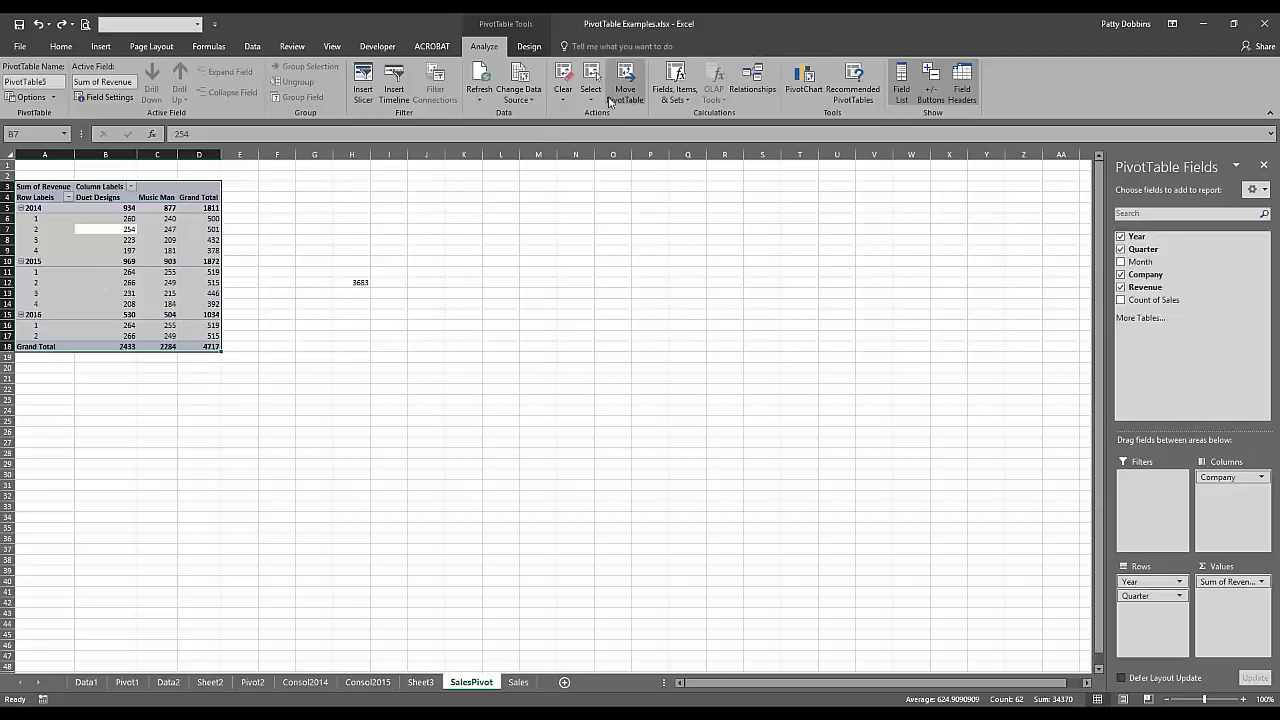
left_click(600, 98)
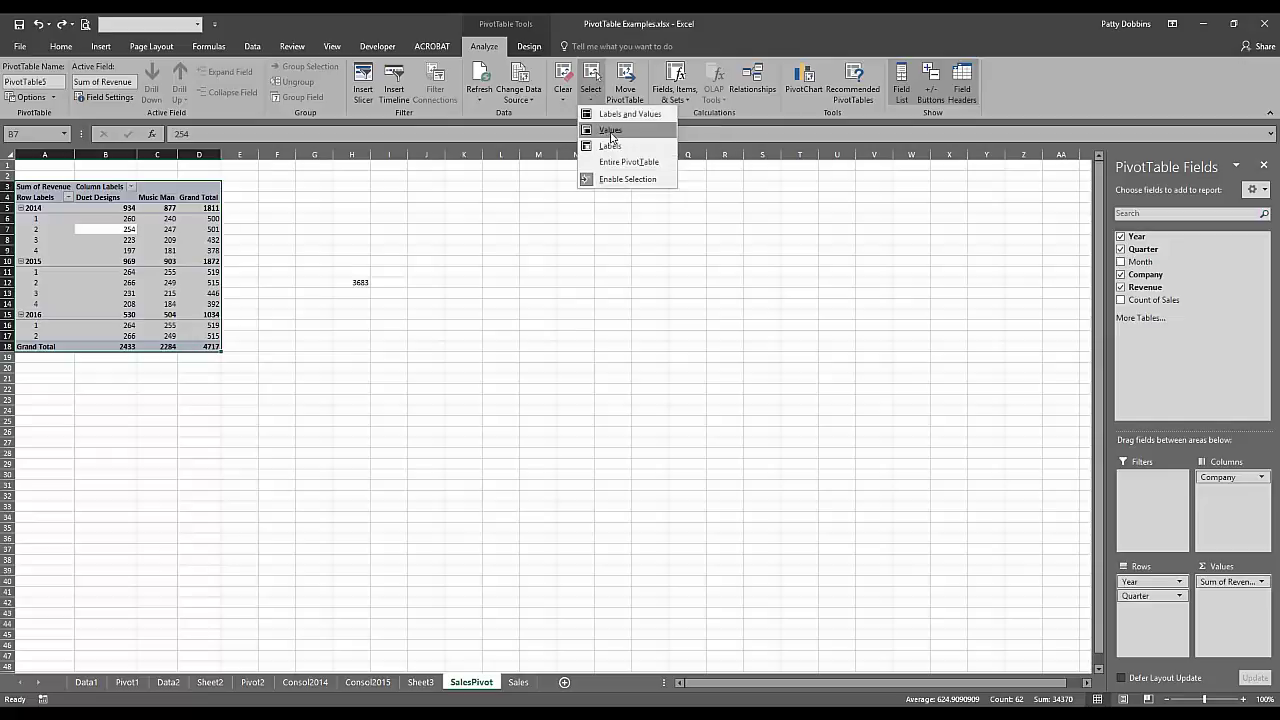
left_click(611, 134)
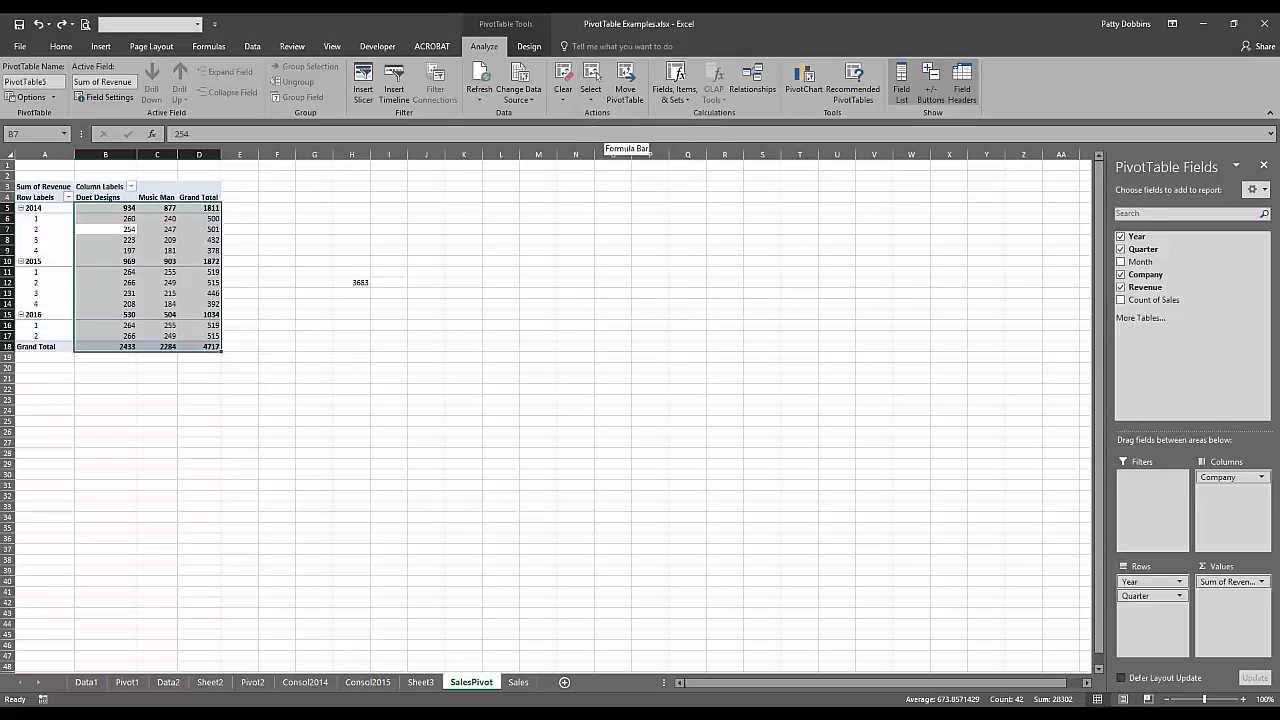
key("ctrl+c")
left_click(560, 209)
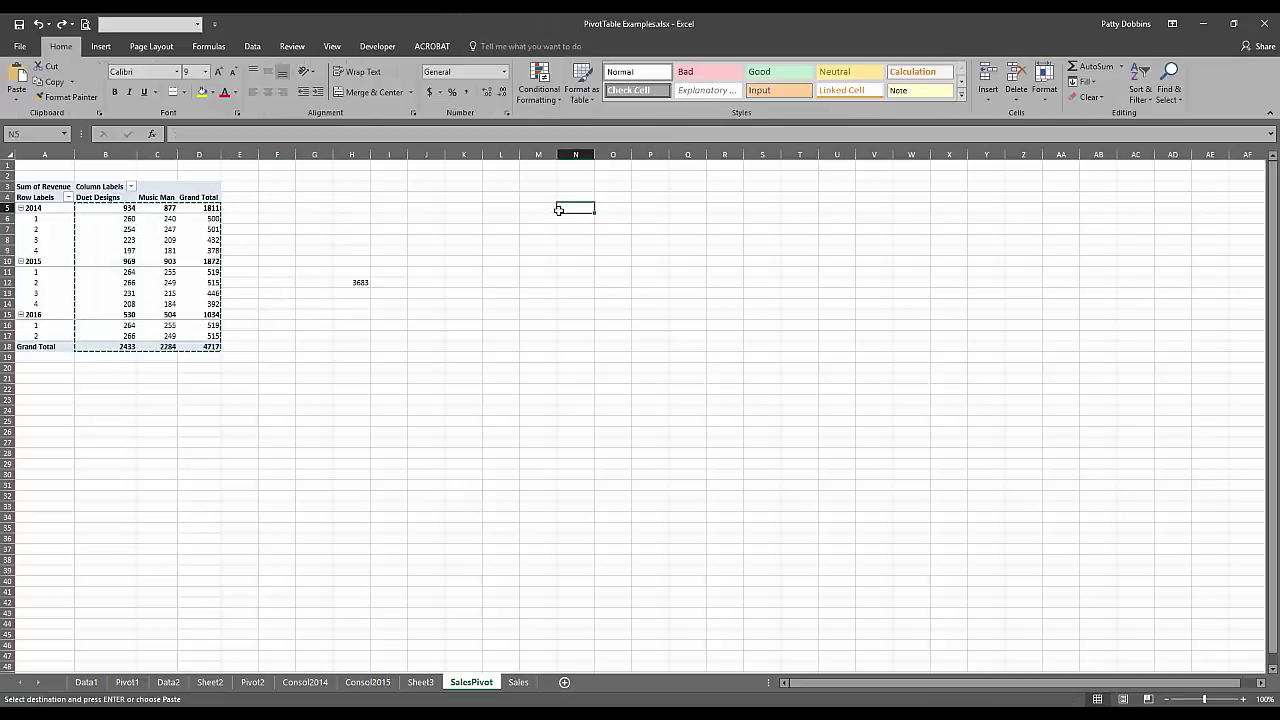
key("ctrl+v")
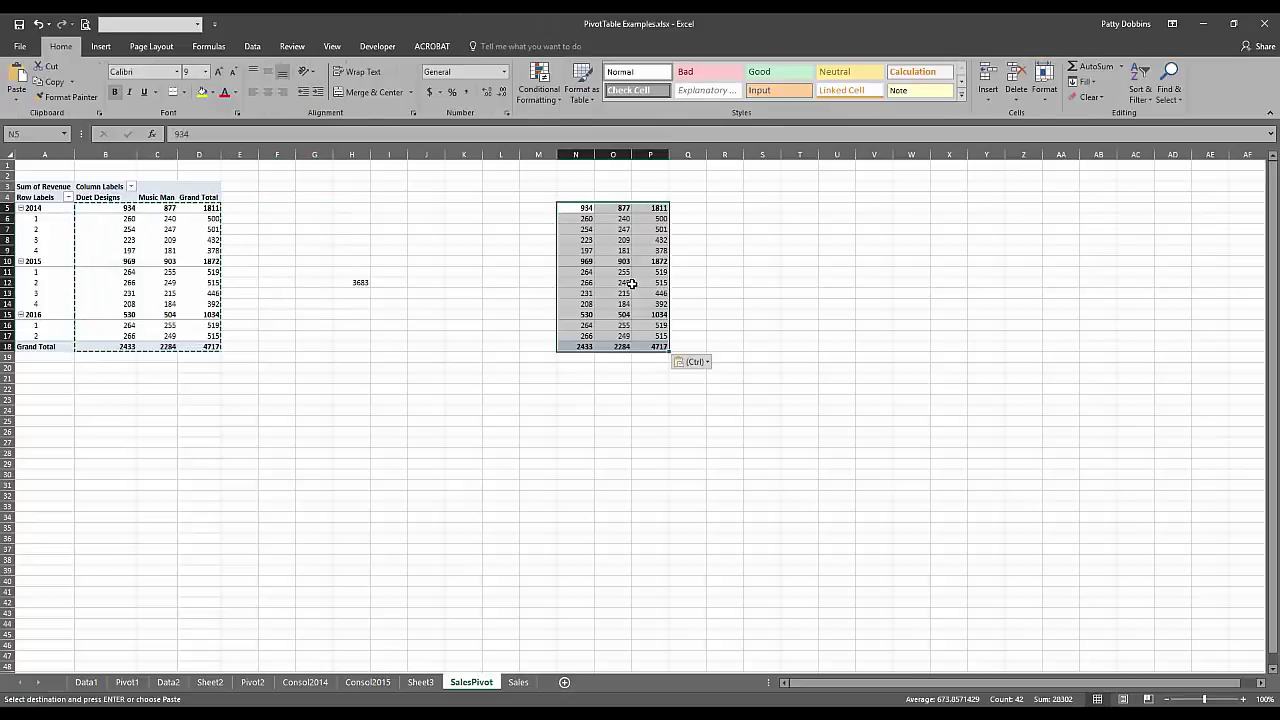
left_click(636, 283)
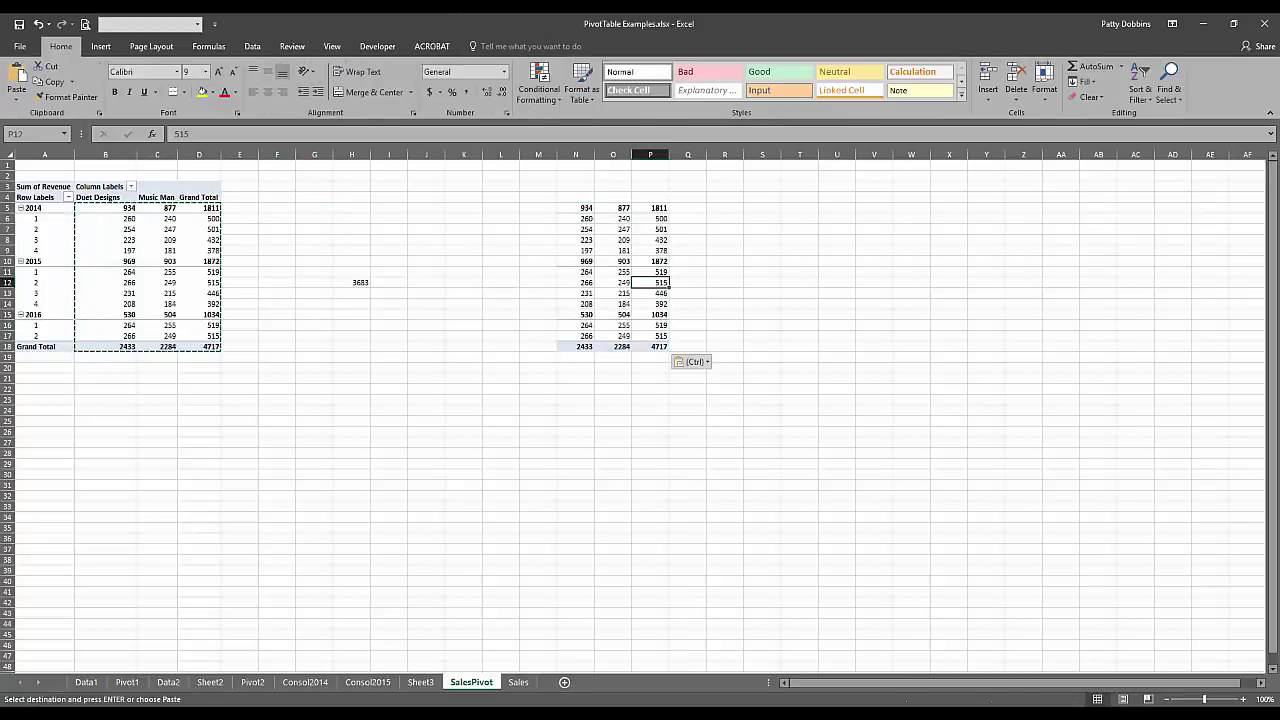
left_click(143, 237)
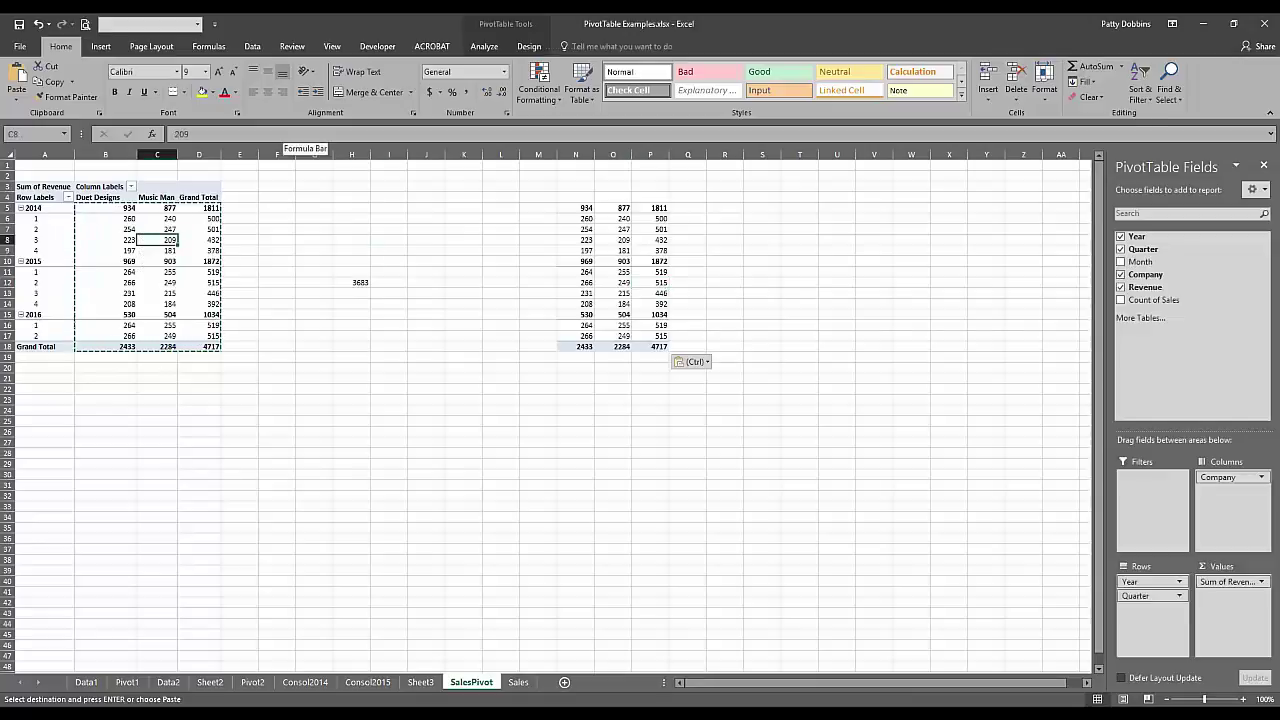
key("Escape")
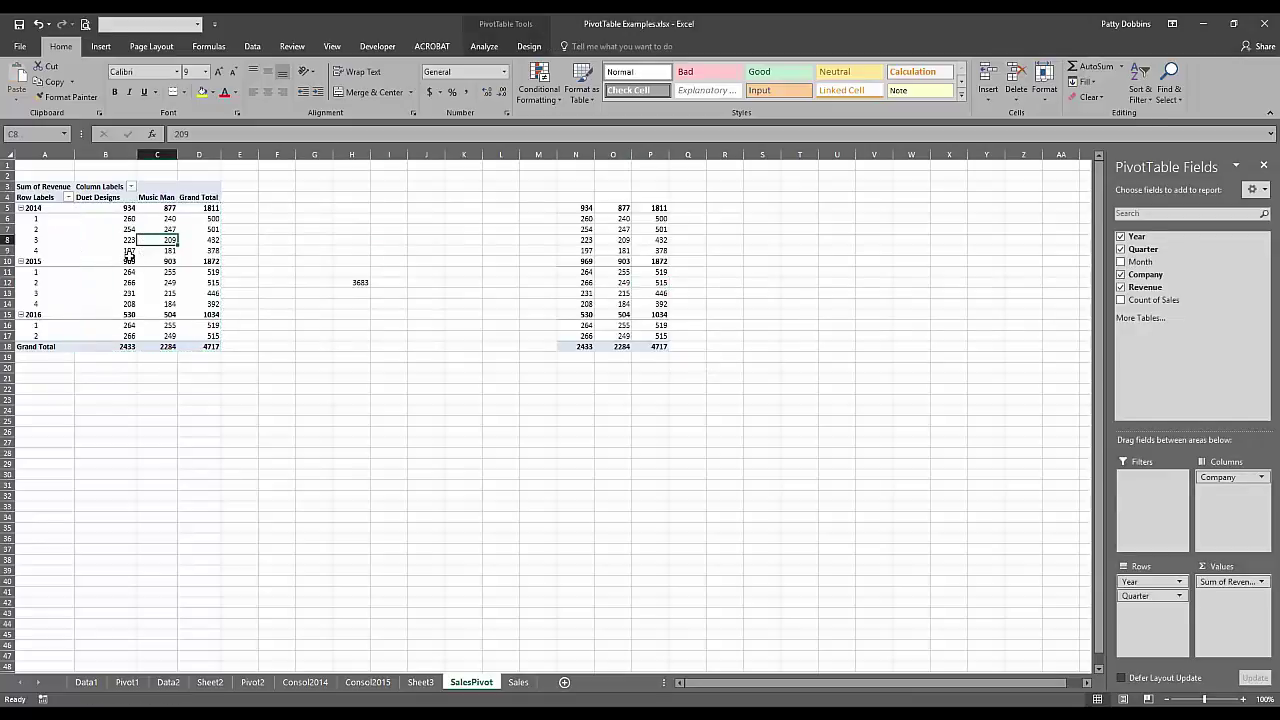
- Examine the placement options for moving the PivotTable, and close them without moving it
left_click(485, 47)
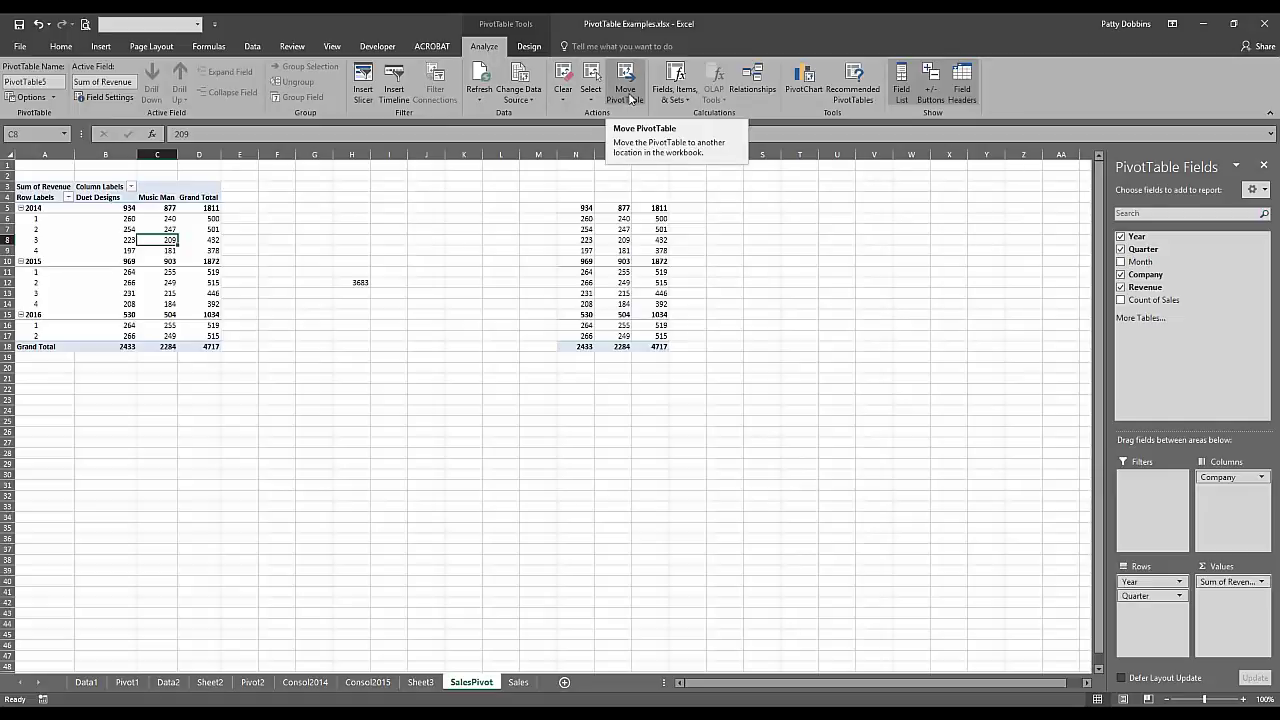
left_click(626, 92)
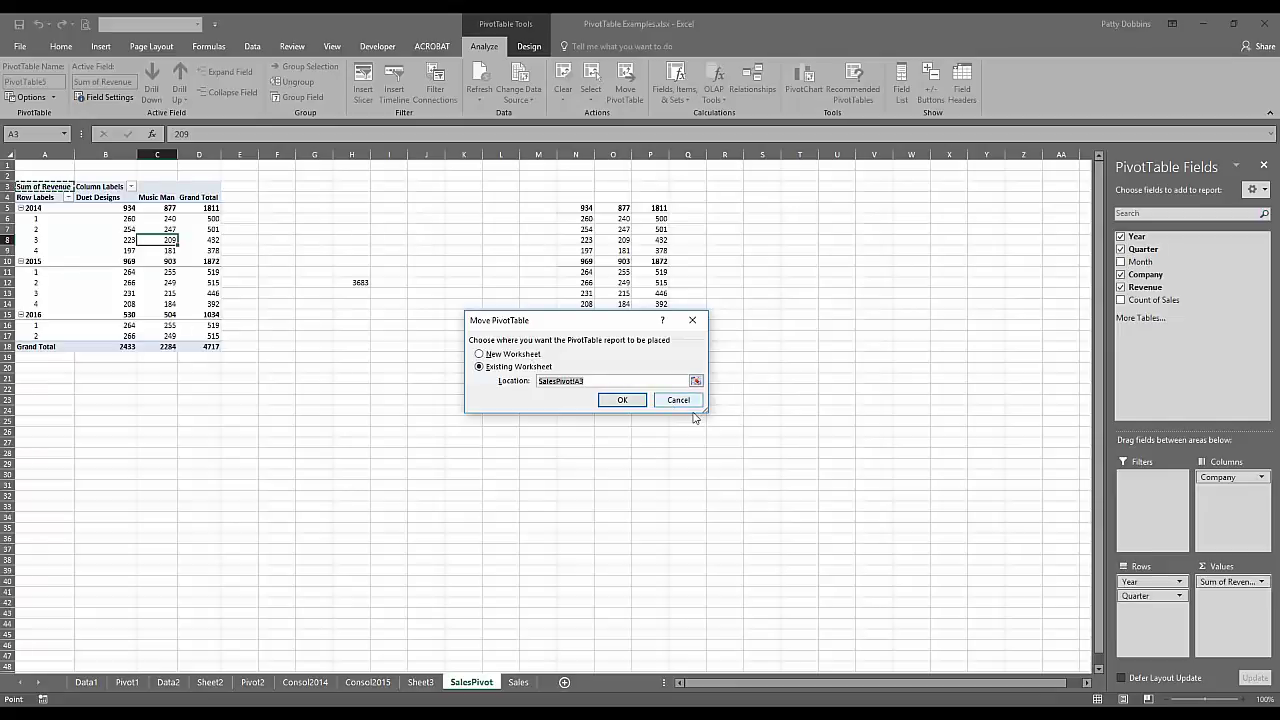
left_click(681, 402)
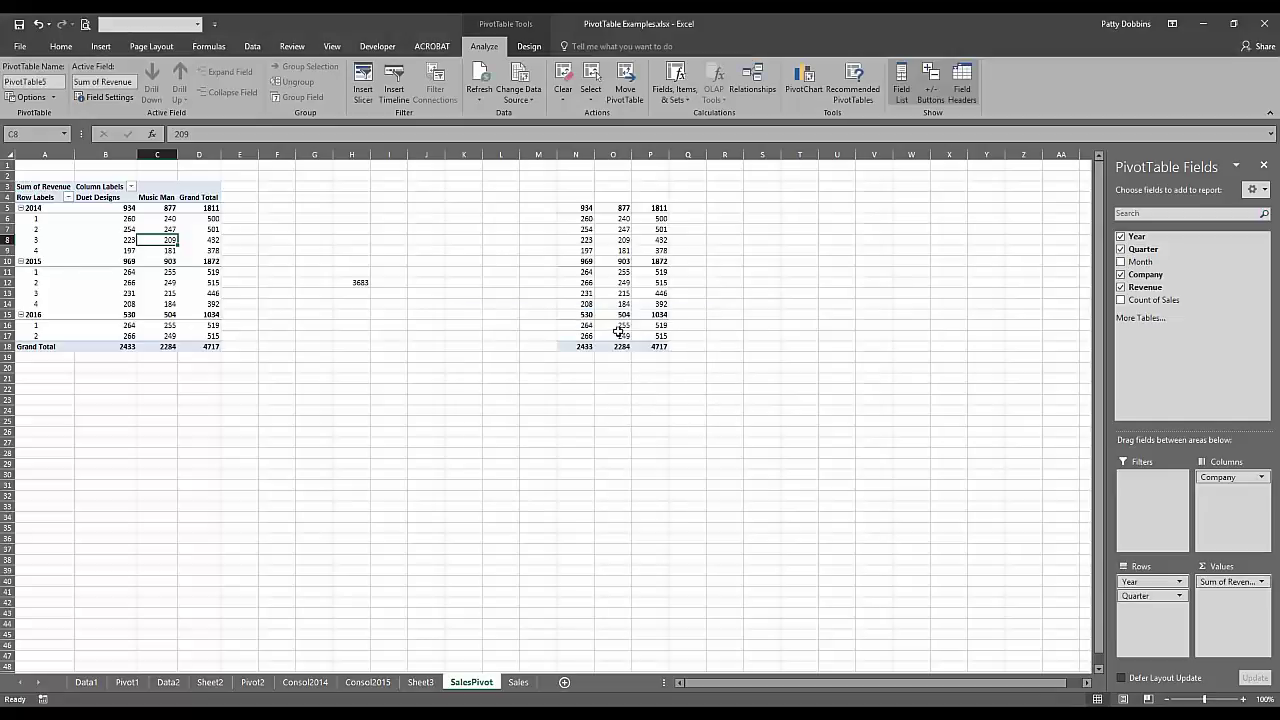
left_click(434, 253)
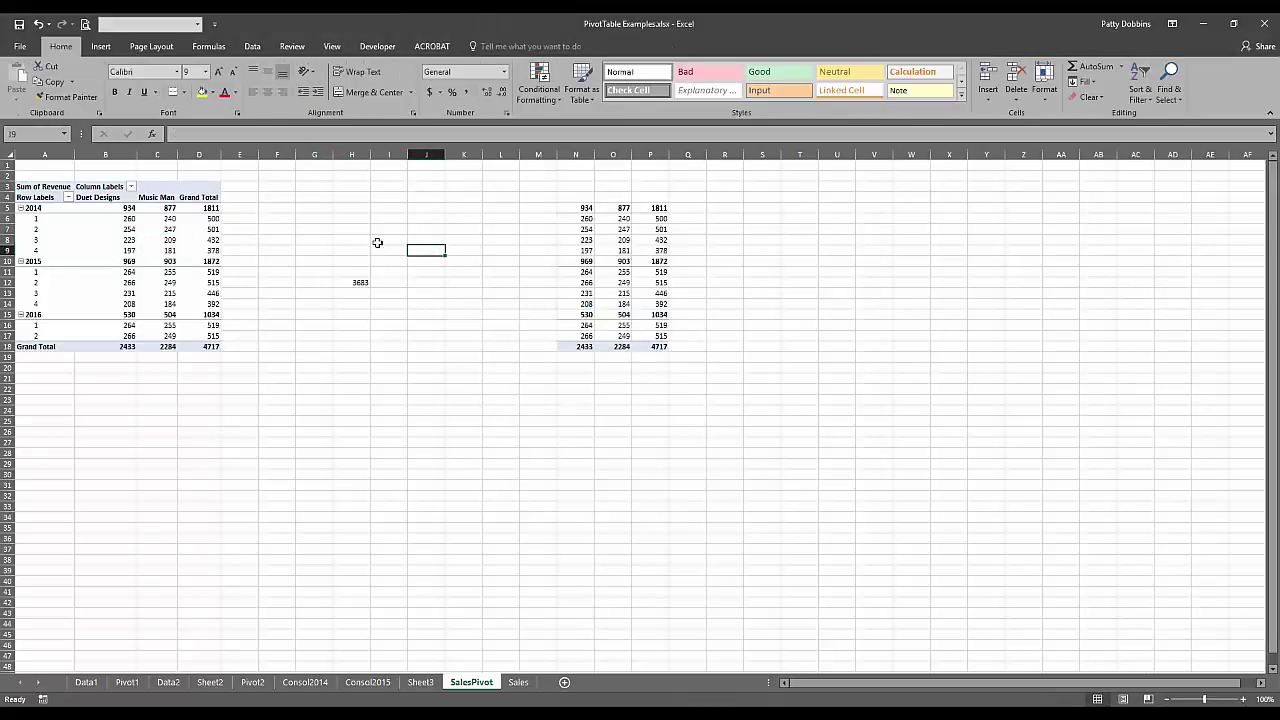
- Hide and restore the PivotTable's expand/collapse buttons and its field headers
left_click(132, 281)
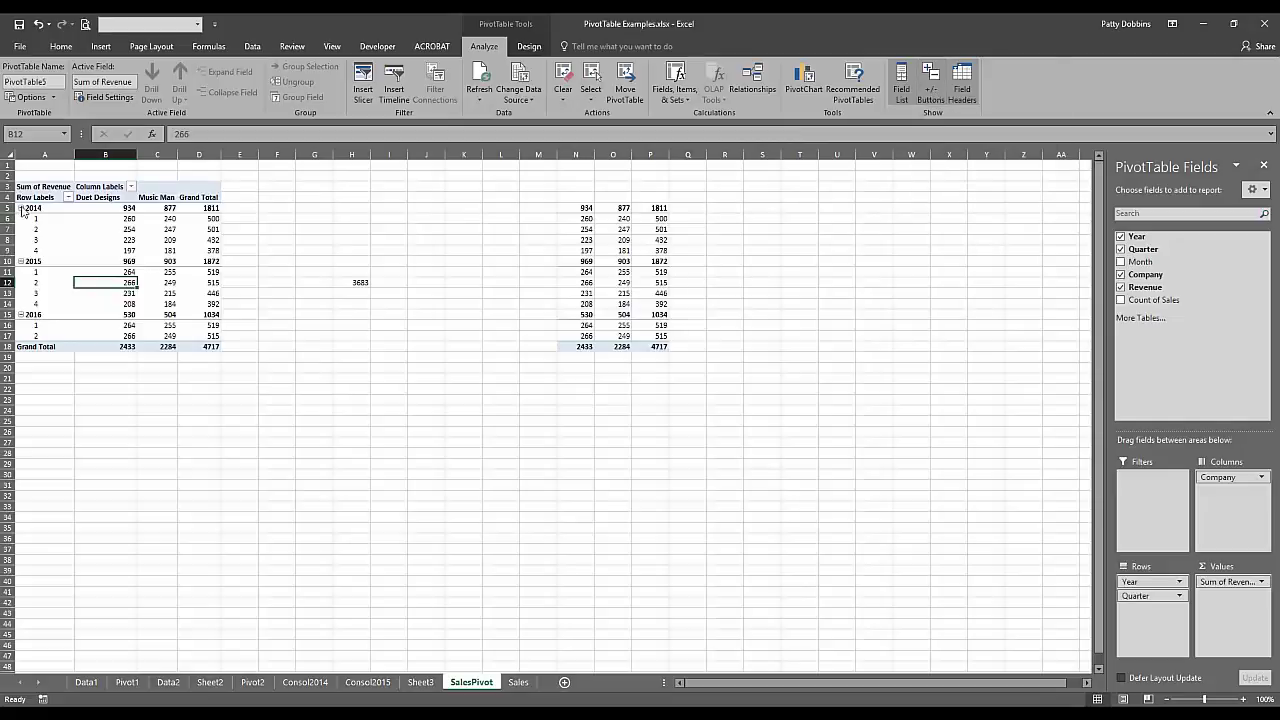
left_click(932, 76)
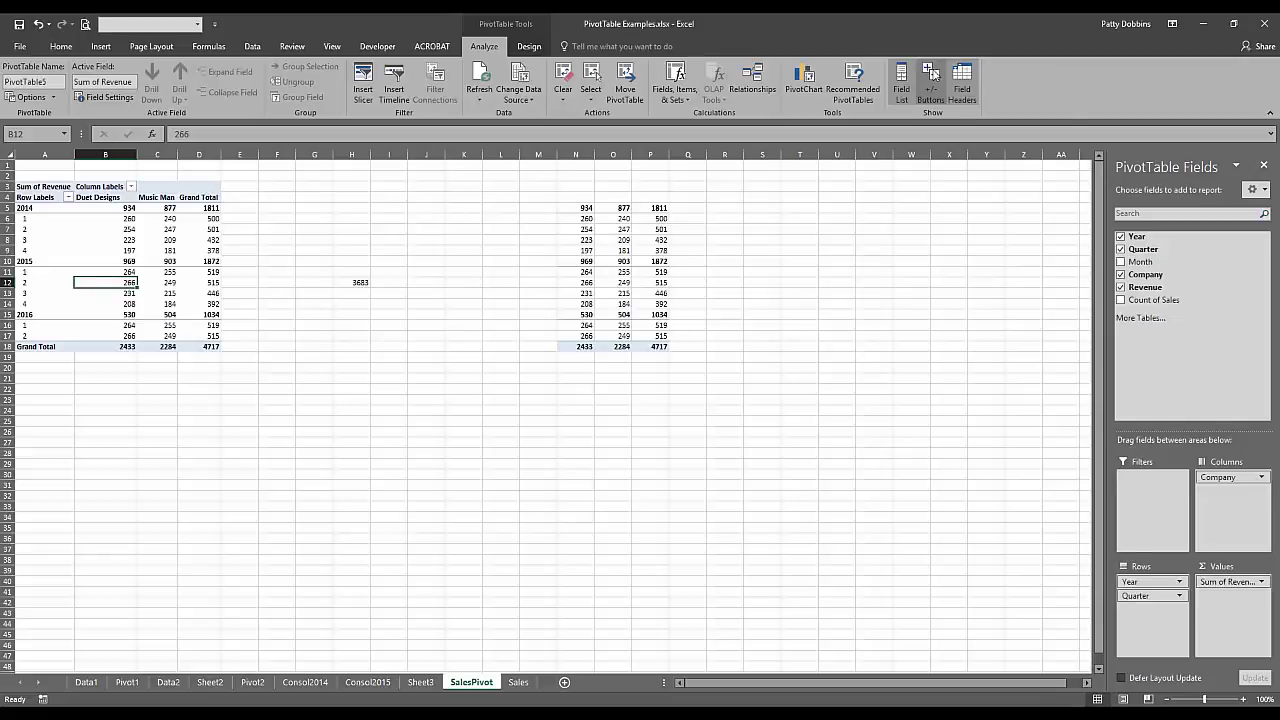
left_click(932, 75)
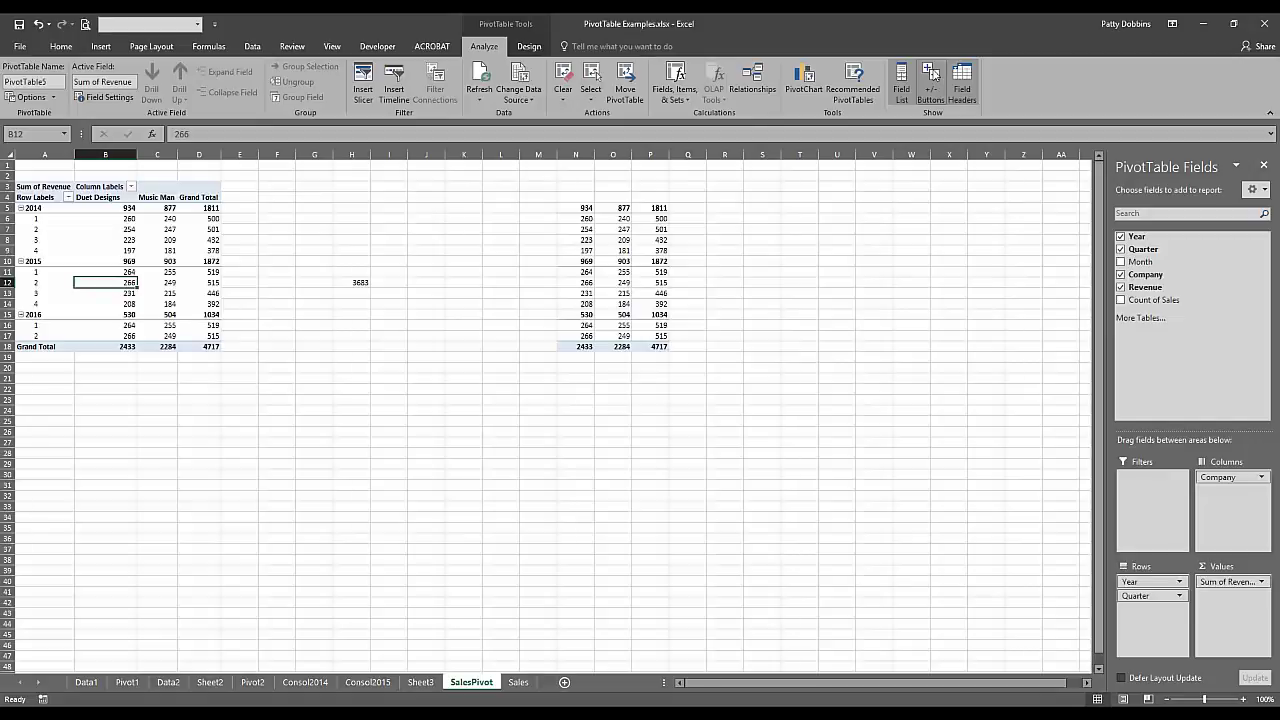
left_click(966, 76)
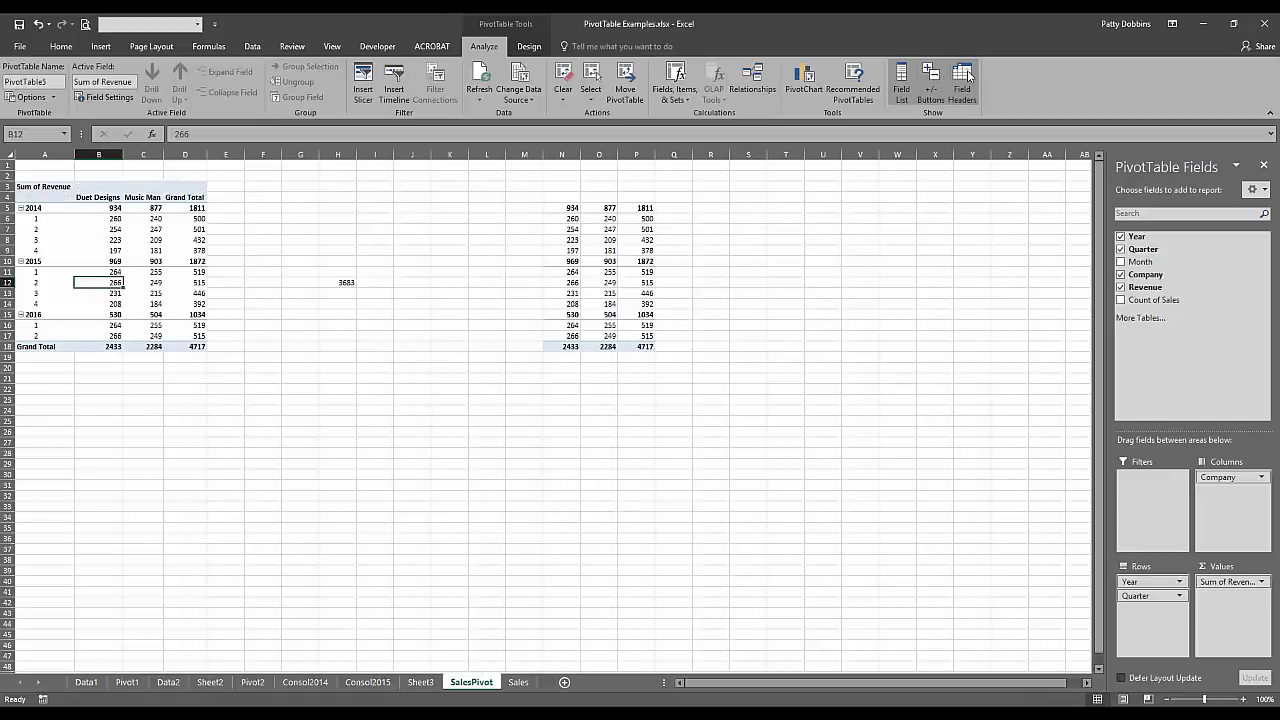
left_click(966, 76)
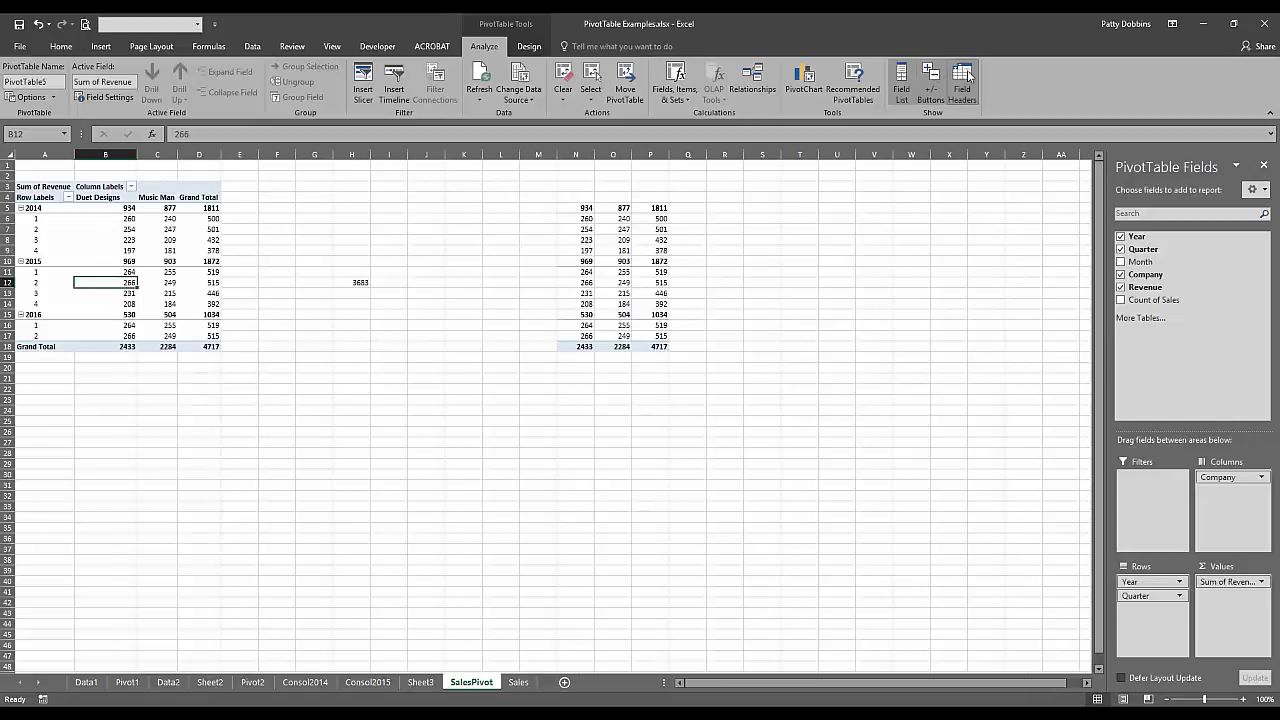
left_click(966, 76)
left_click(966, 76)
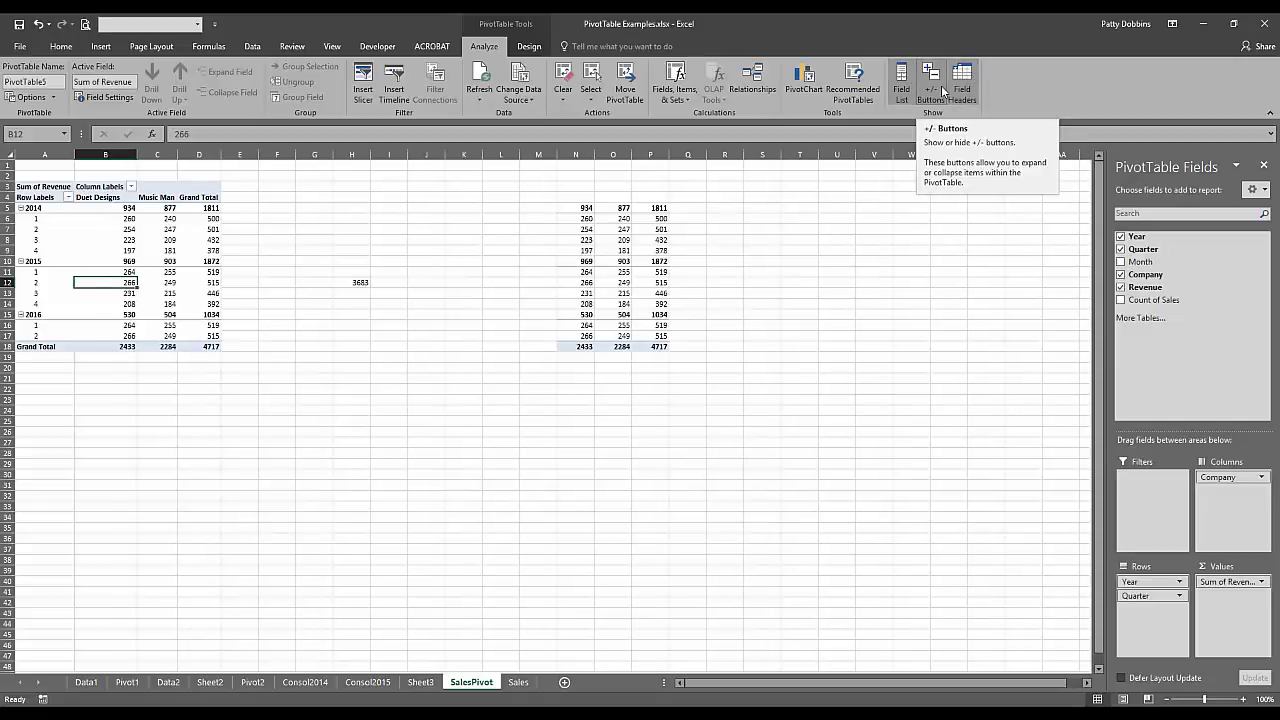
- Delete the pasted values together with their cells M4:Q19, and clear the noted total in H12
left_click_drag(546, 196, 680, 357)
key("Delete")
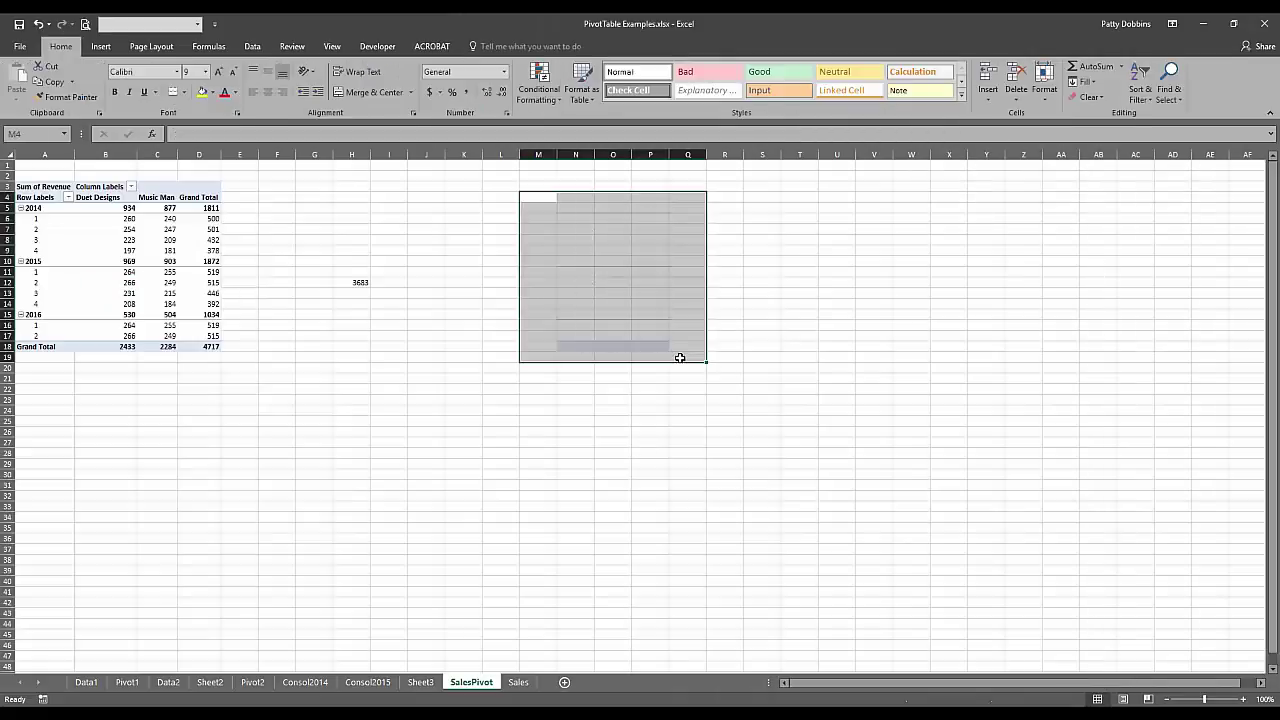
right_click(582, 318)
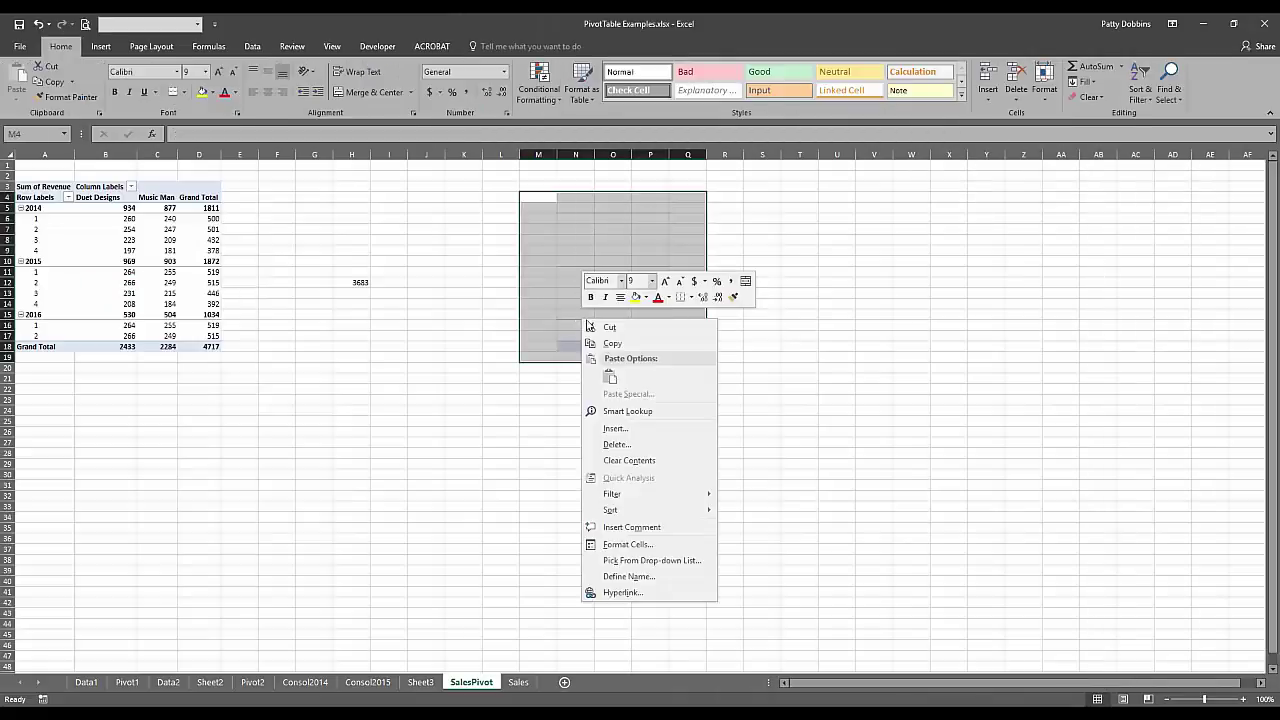
left_click(615, 428)
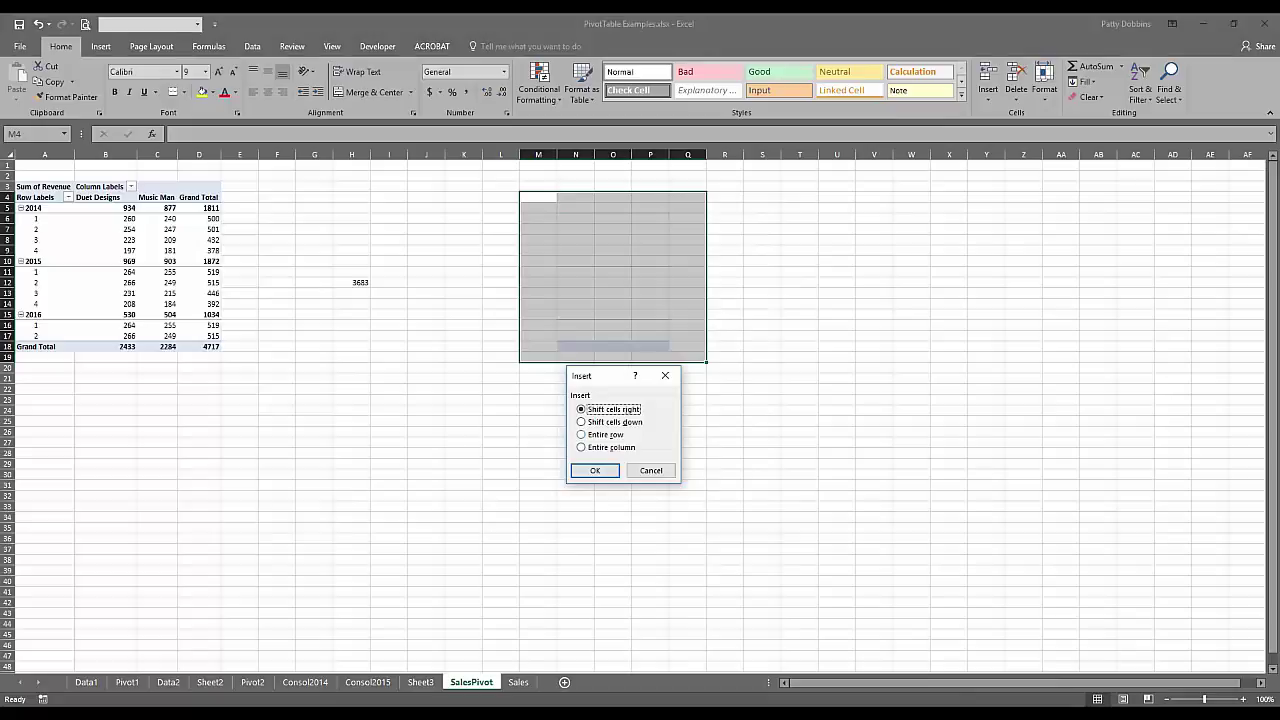
left_click(650, 470)
right_click(613, 292)
left_click(640, 424)
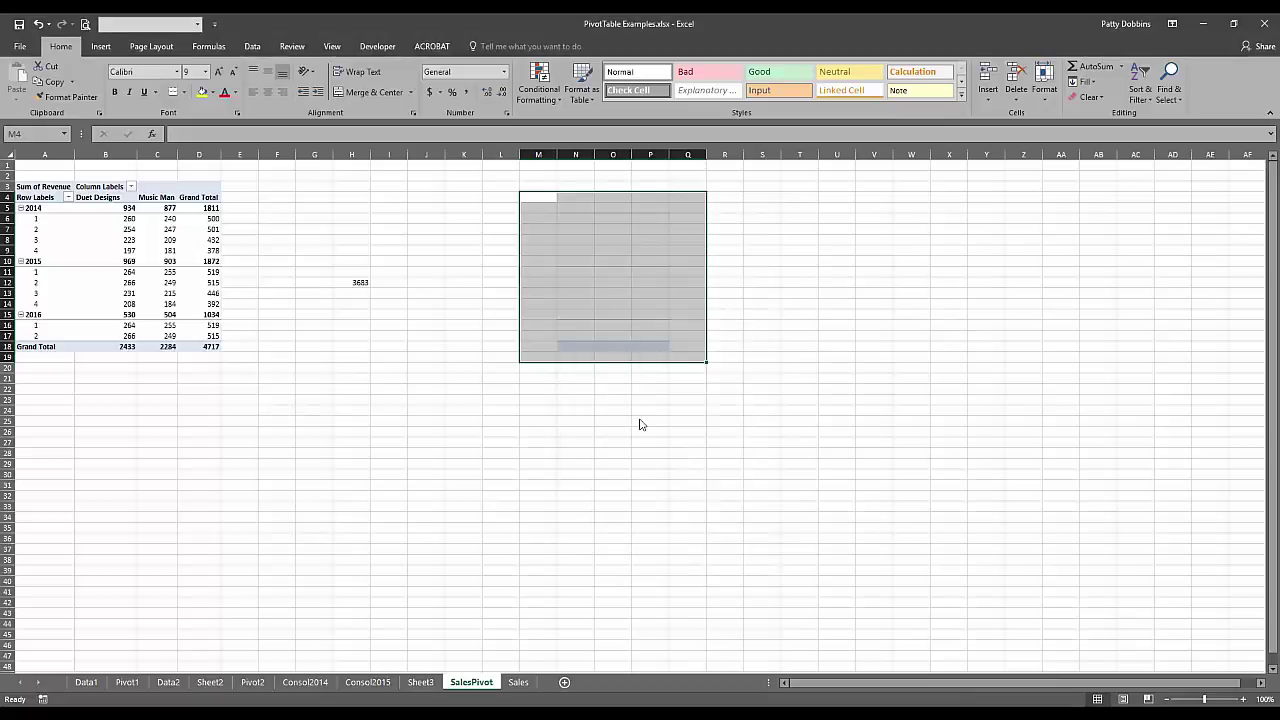
left_click(609, 452)
left_click(464, 312)
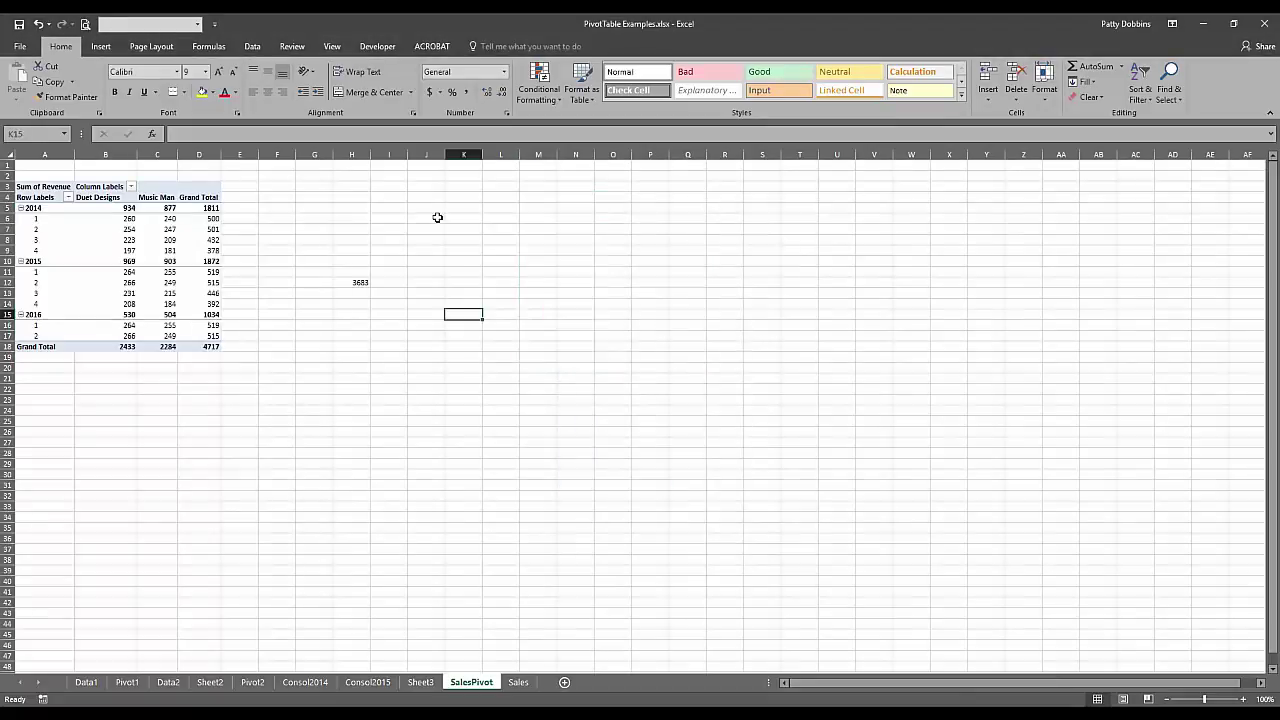
left_click(358, 283)
key("Delete")
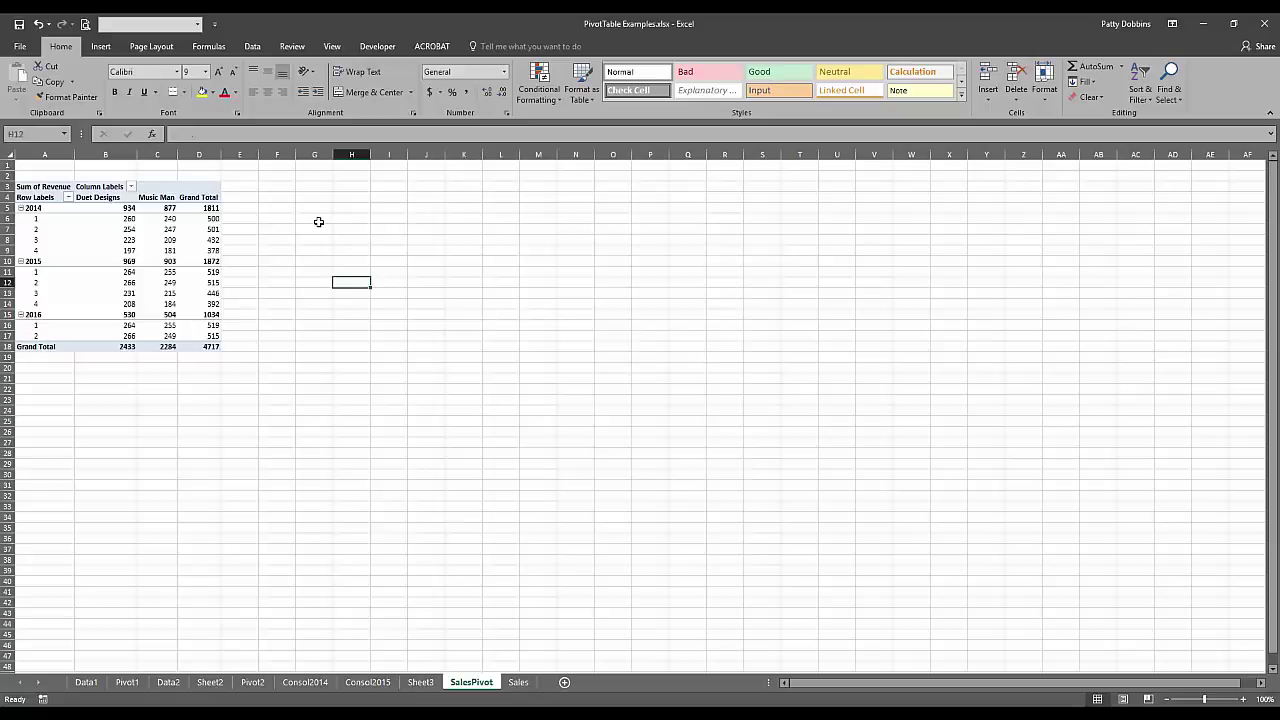
- Filter the PivotTable's Quarter field from the field list so that only quarter 2 is shown
left_click(149, 252)
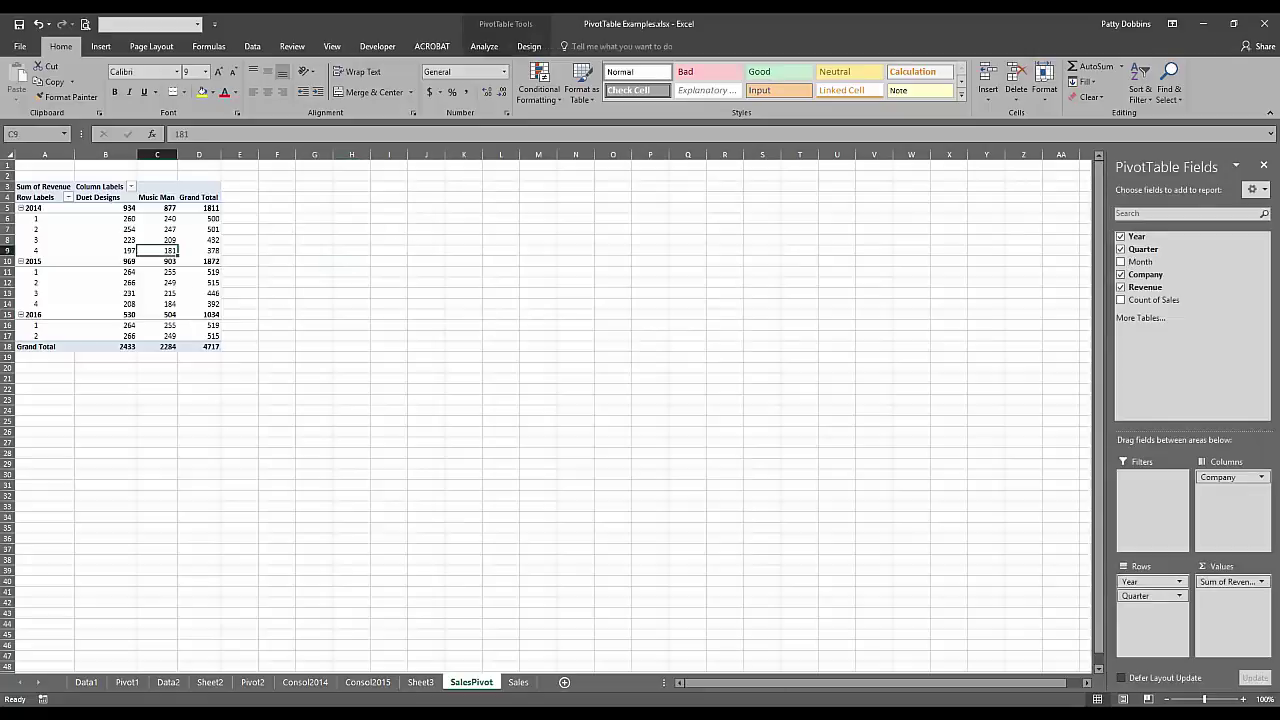
left_click(484, 46)
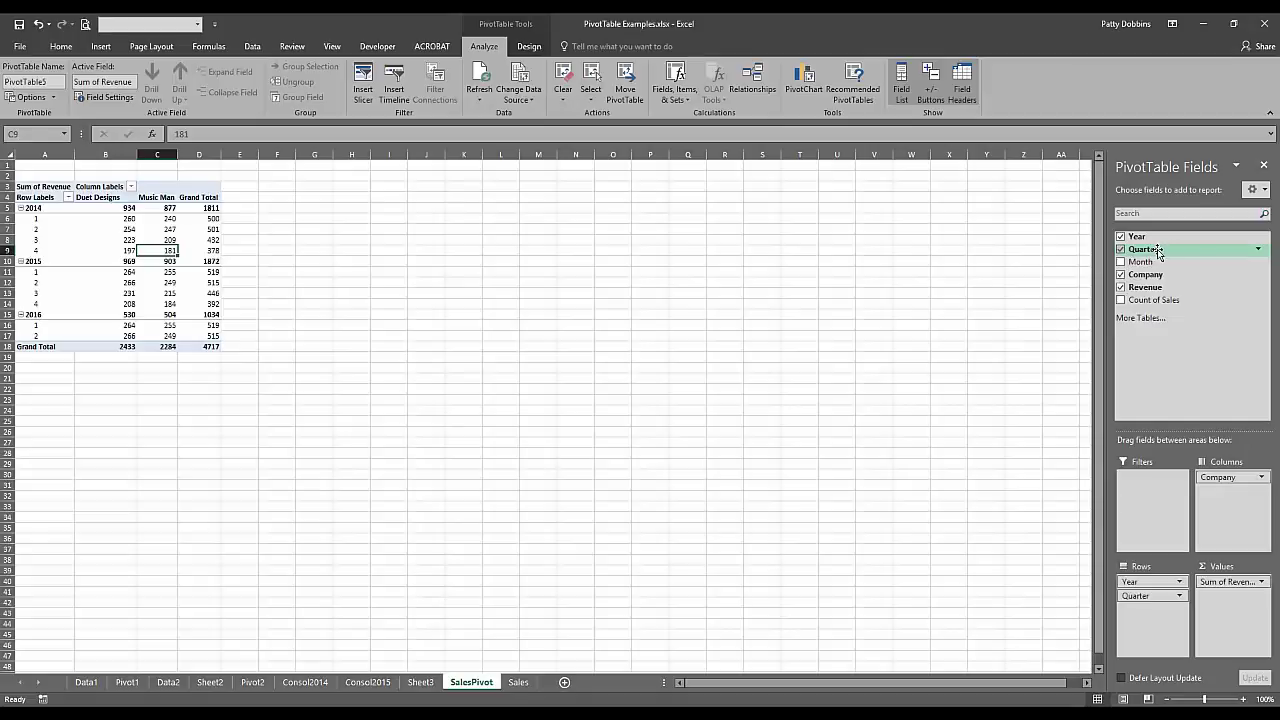
left_click(1259, 251)
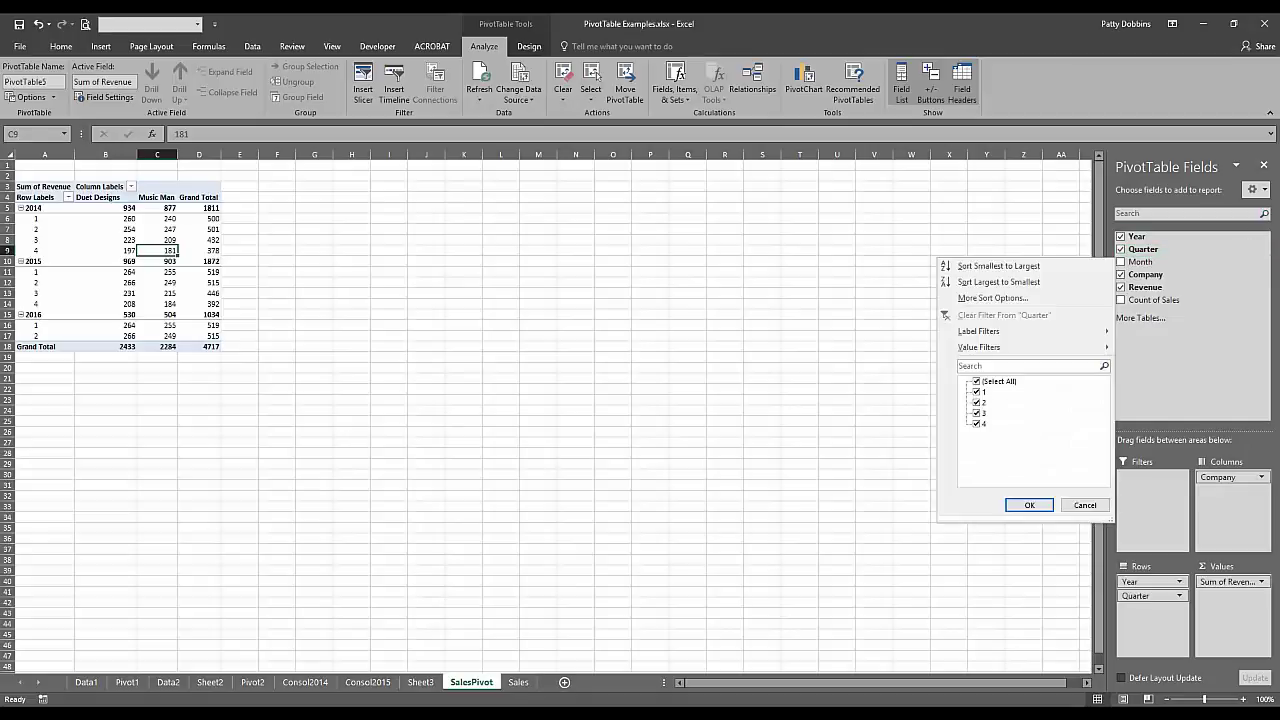
left_click(978, 383)
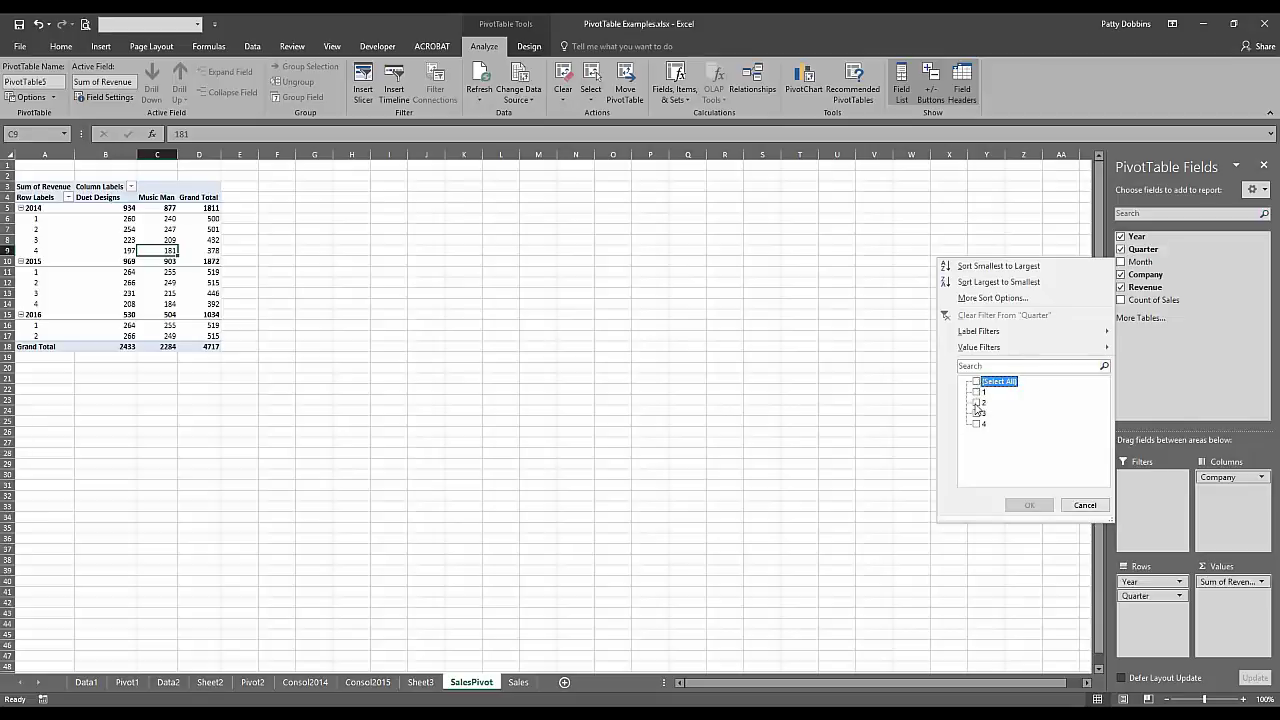
left_click(977, 402)
left_click(1026, 505)
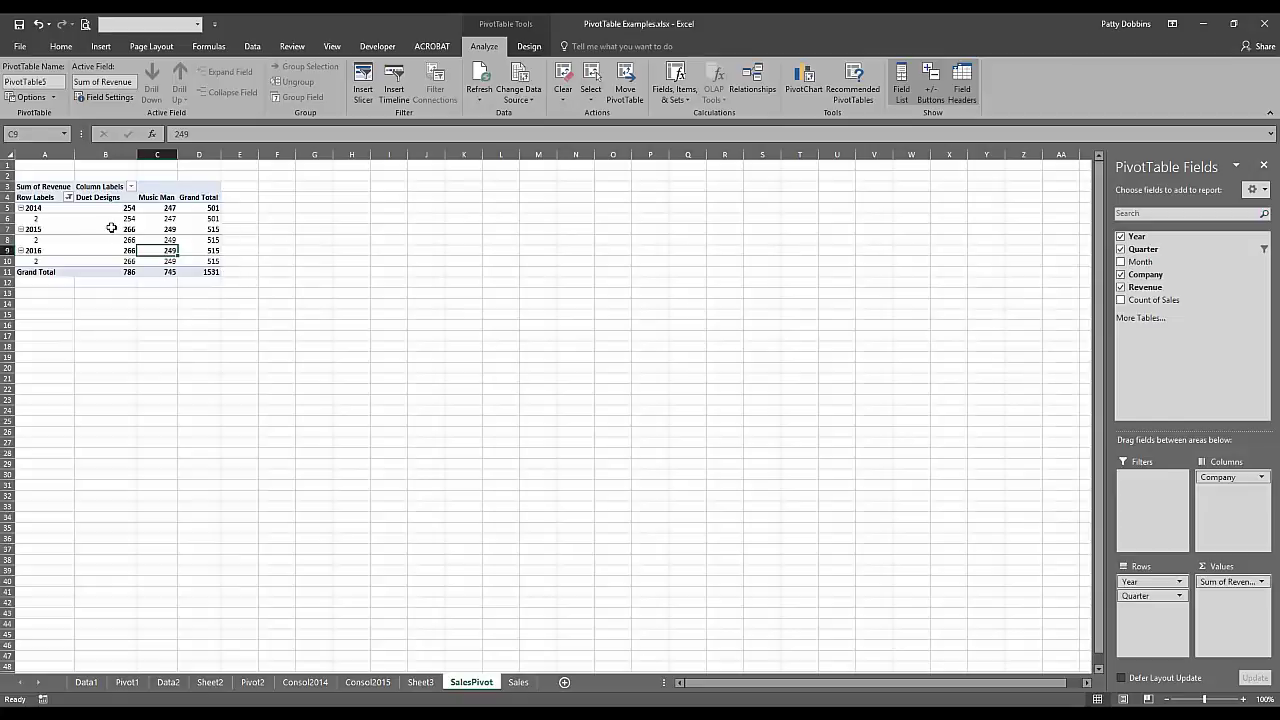
mouse_move(88, 223)
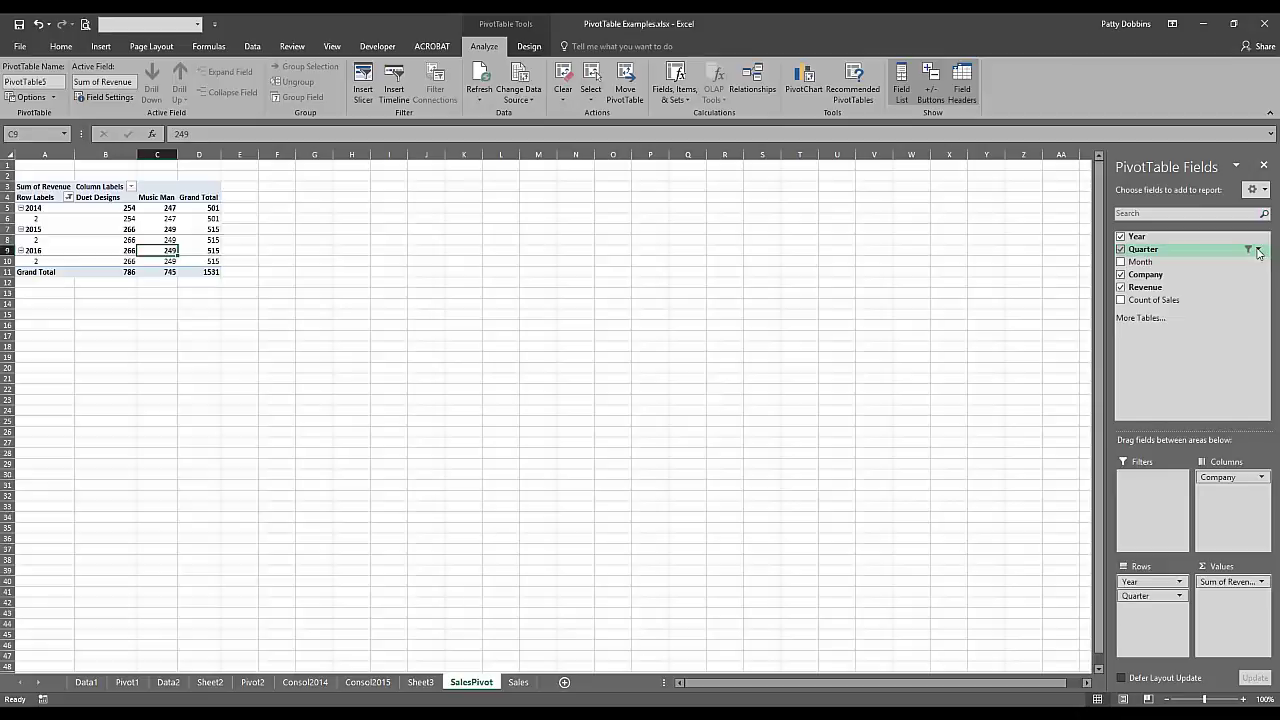
- Clear the filter from the Quarter field and reselect a value inside the PivotTable
left_click(1259, 252)
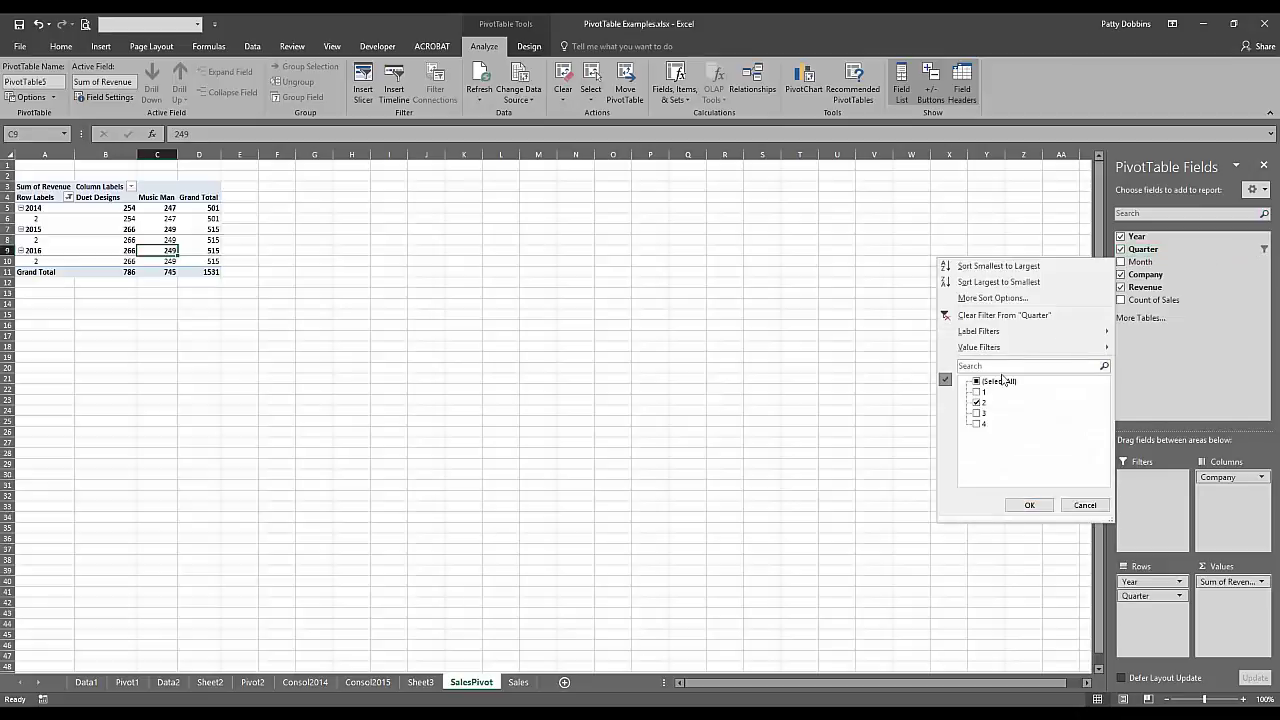
left_click(1000, 315)
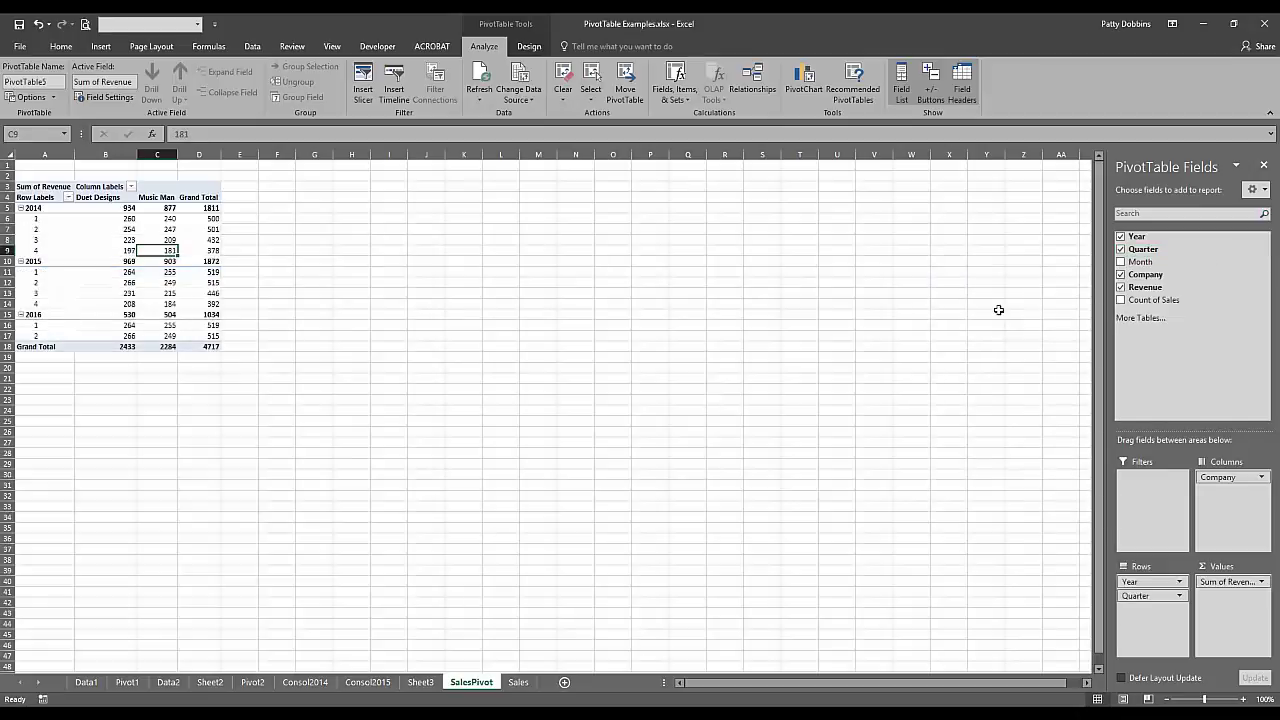
left_click(407, 302)
left_click(118, 271)
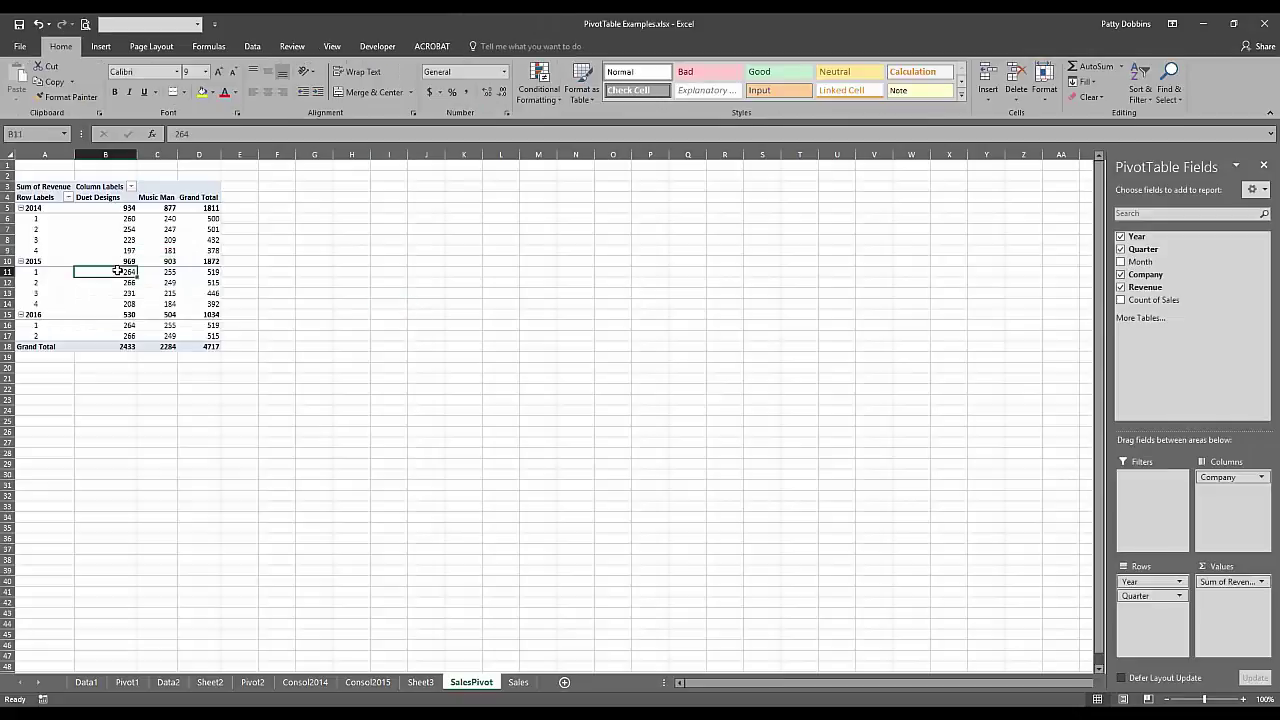
mouse_move(118, 271)
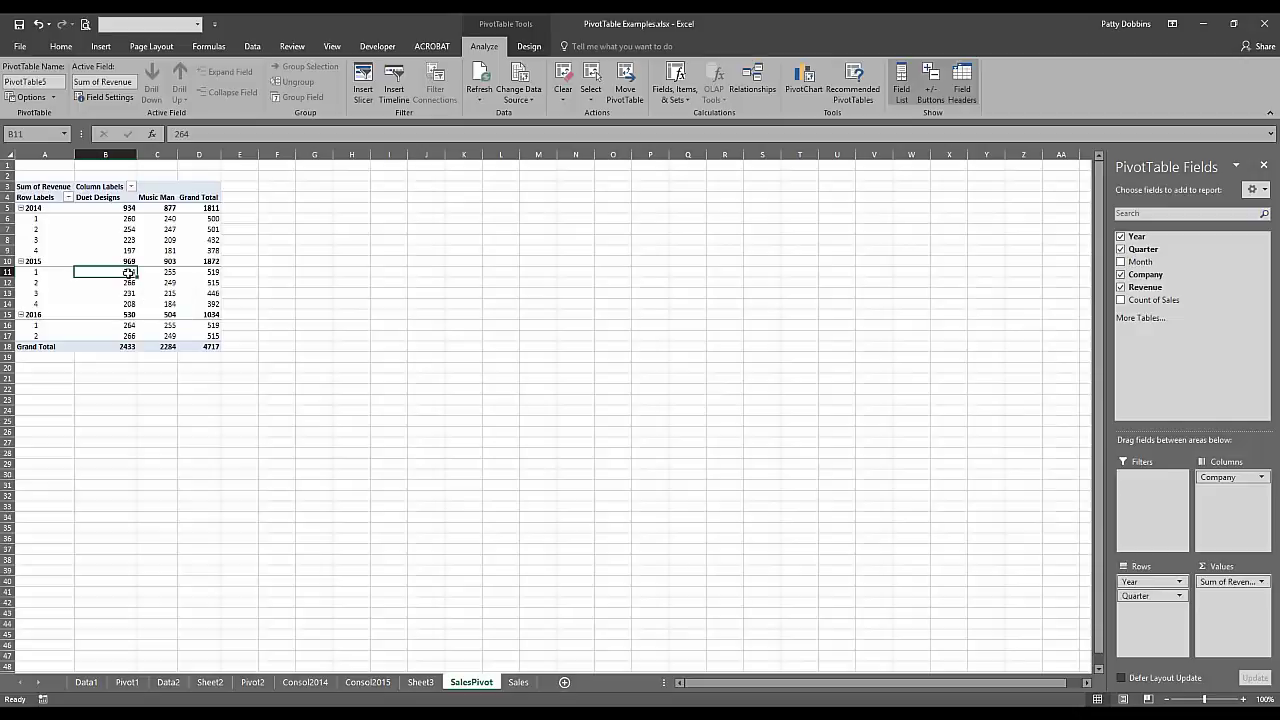
- Insert slicers for Year and Company and place them side by side to the right of the PivotTable
left_click(130, 229)
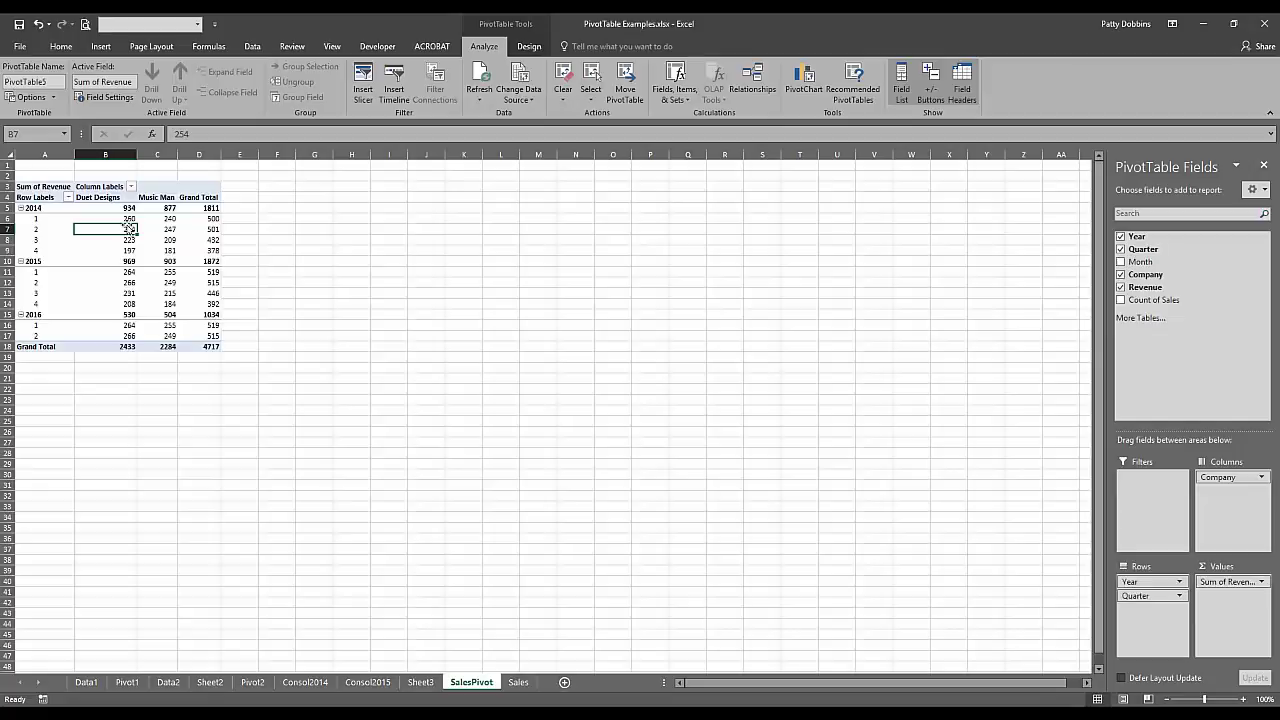
left_click(363, 90)
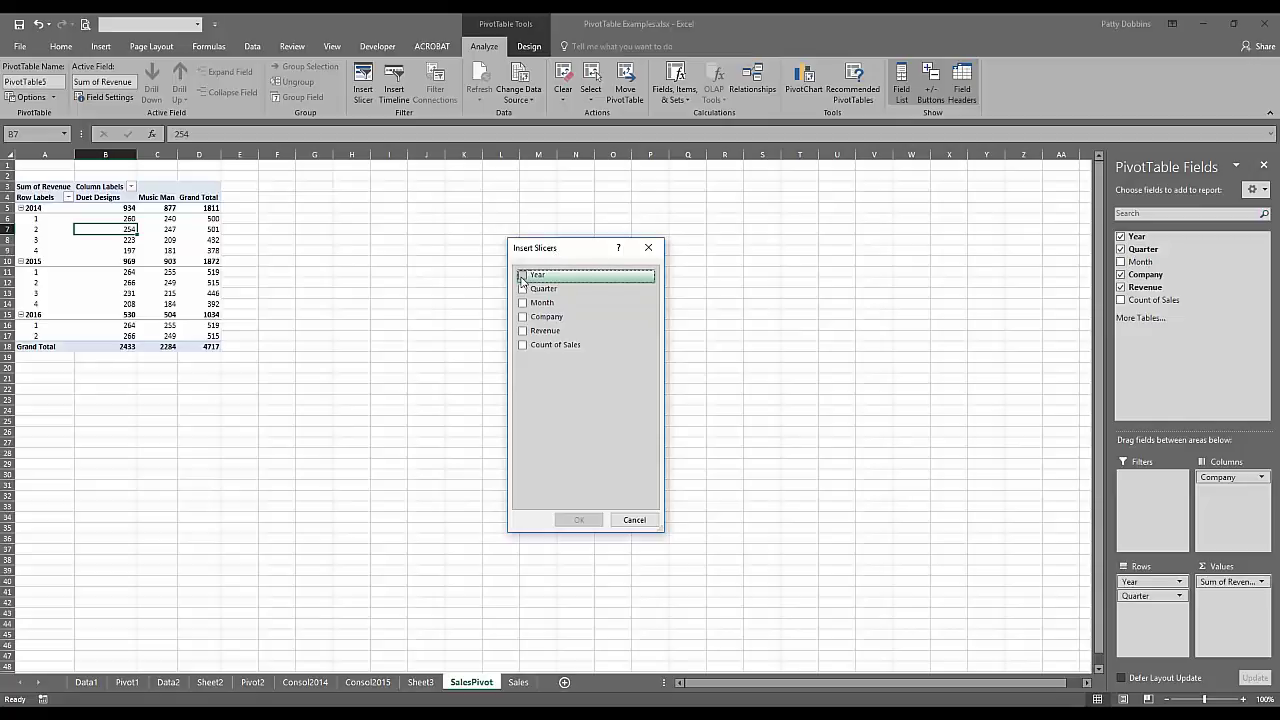
left_click(521, 276)
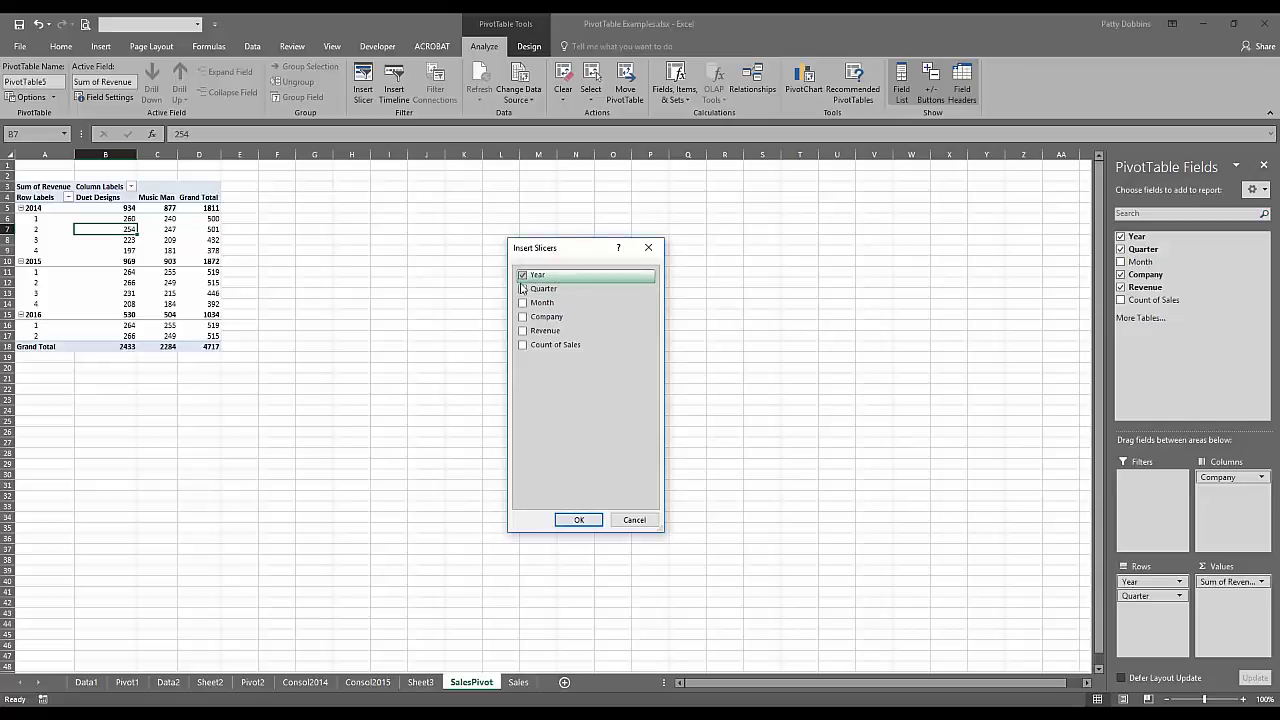
left_click(521, 317)
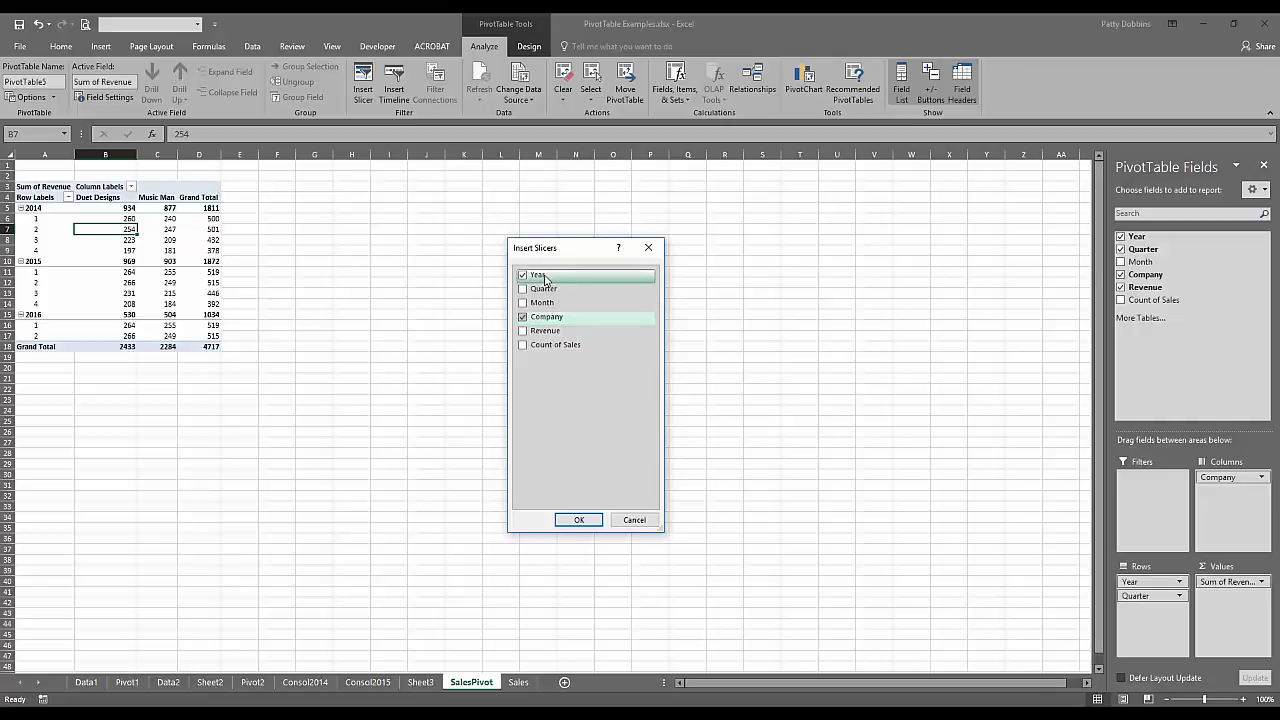
left_click(578, 519)
left_click_drag(535, 356, 592, 214)
left_click_drag(517, 323, 446, 211)
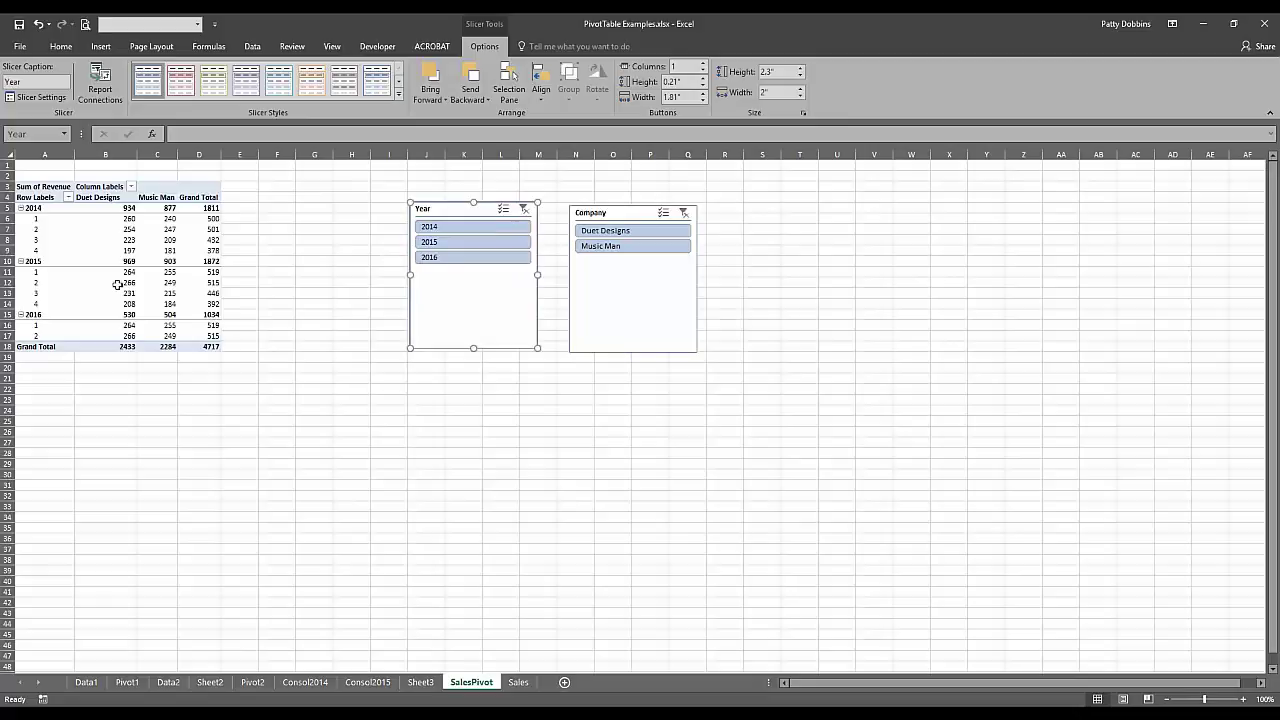
left_click(112, 241)
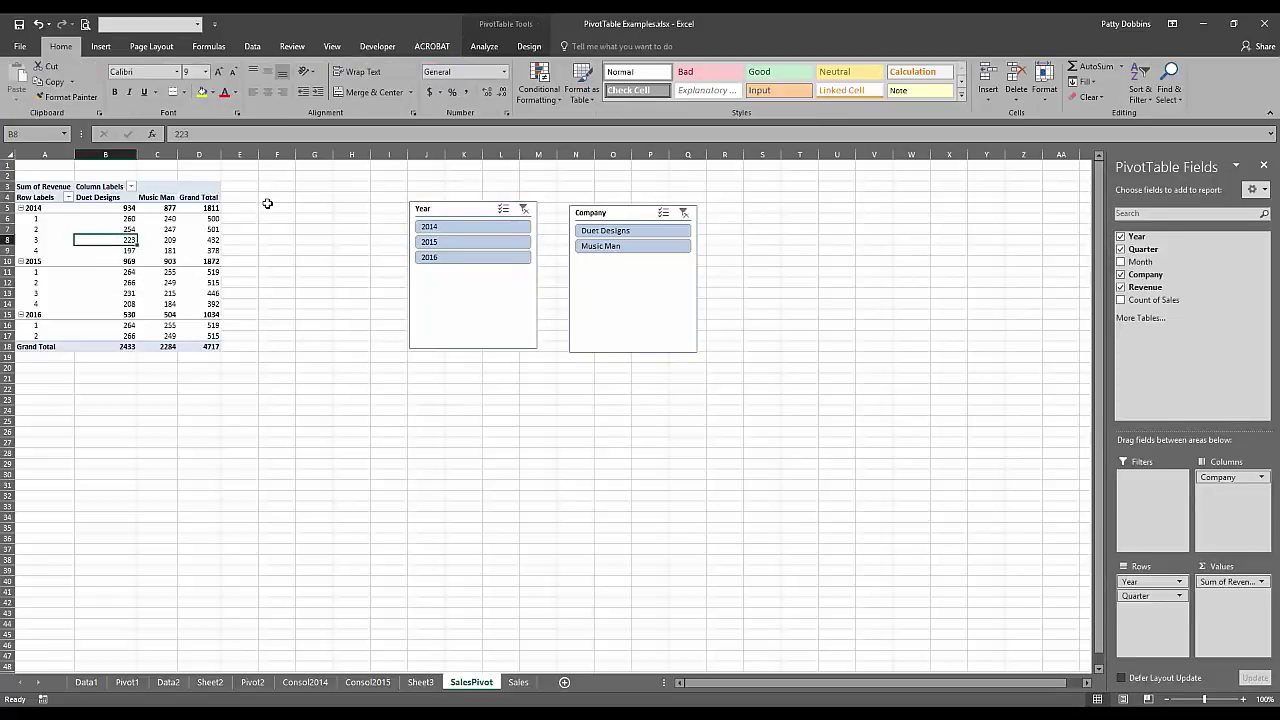
- Use the slicers to filter to Duet Designs in 2014, switch the year to 2016, and add 2014 to the selection
left_click(455, 230)
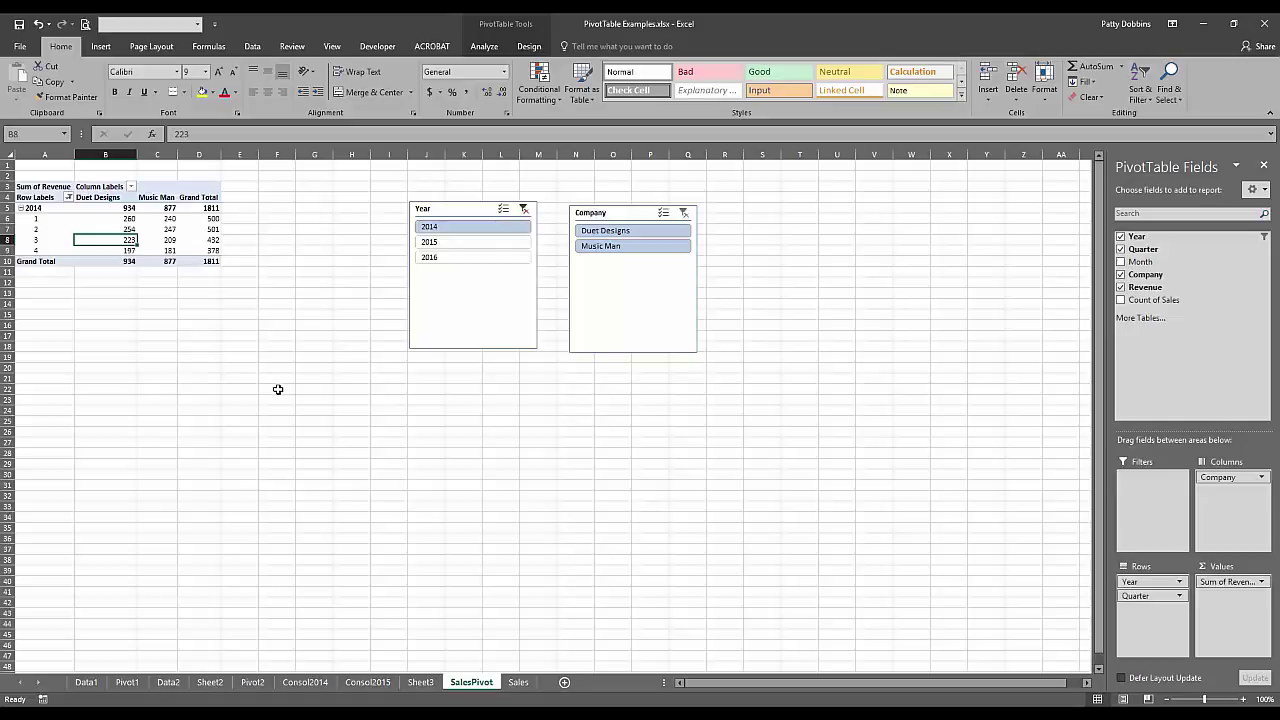
left_click(606, 230)
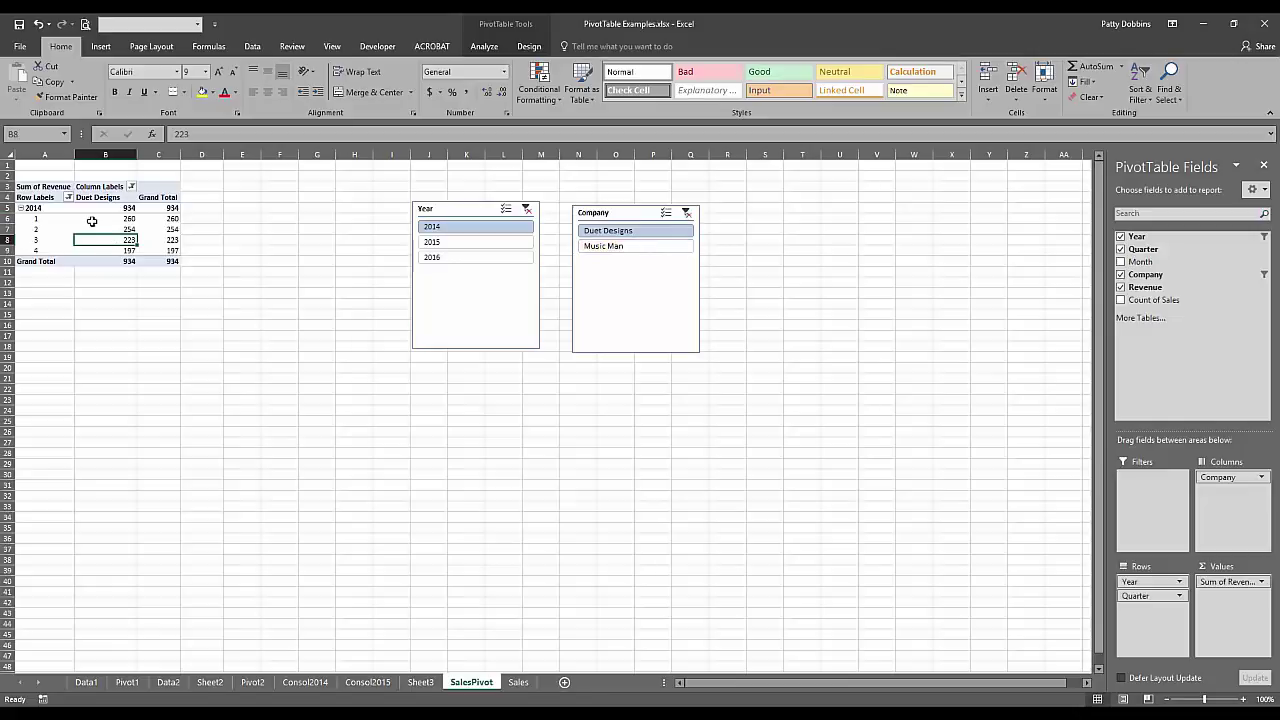
mouse_move(92, 221)
left_click(450, 257)
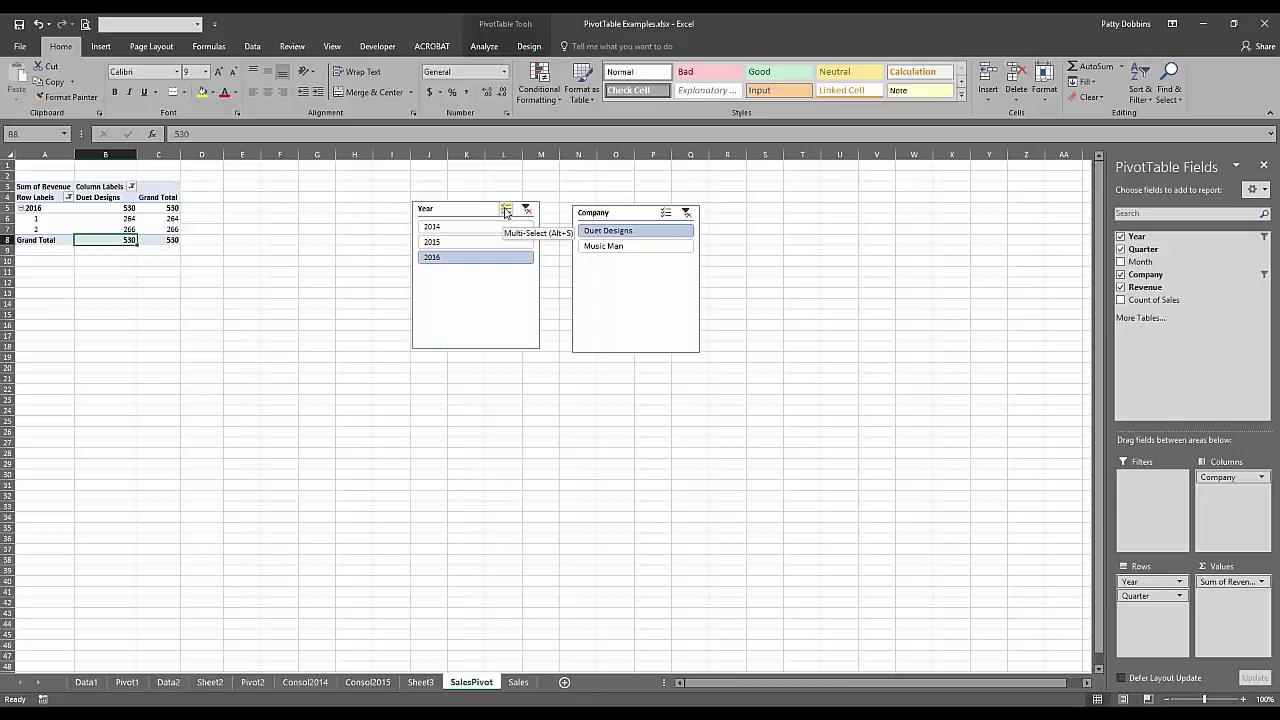
left_click(444, 229)
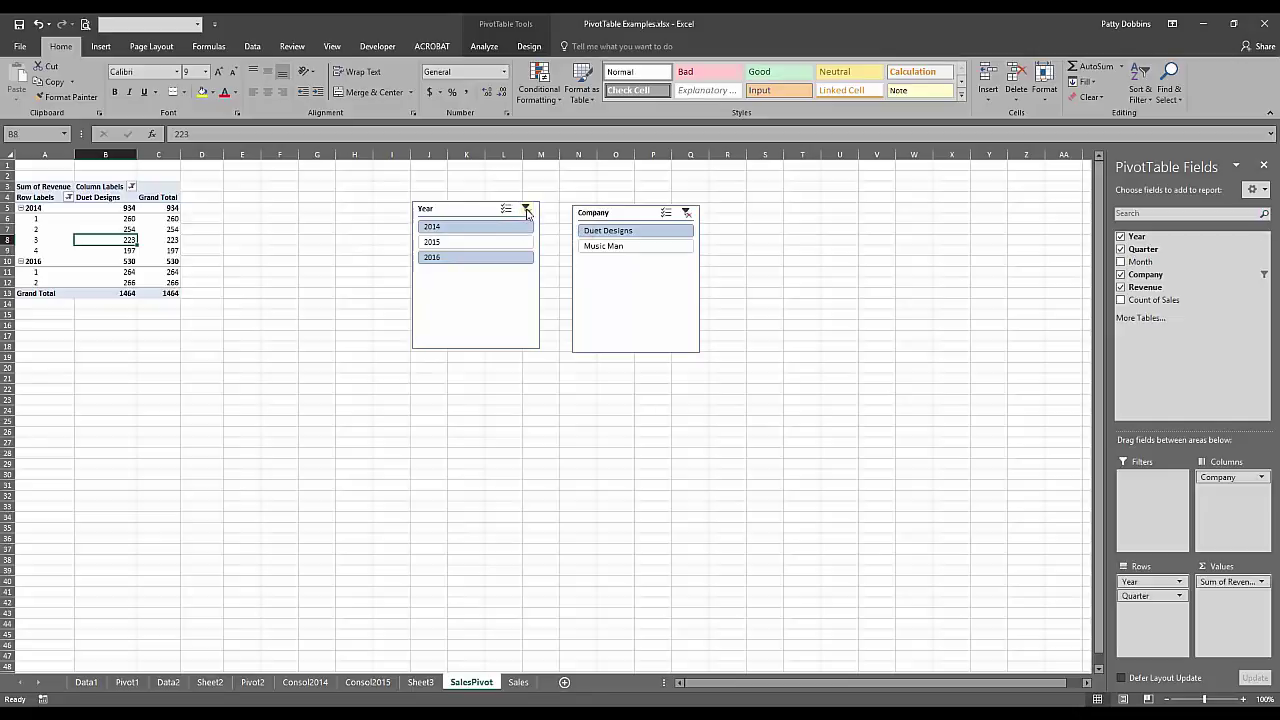
- Clear the filters of the Year and Company slicers and remove both slicers from the sheet
left_click(527, 210)
left_click(686, 213)
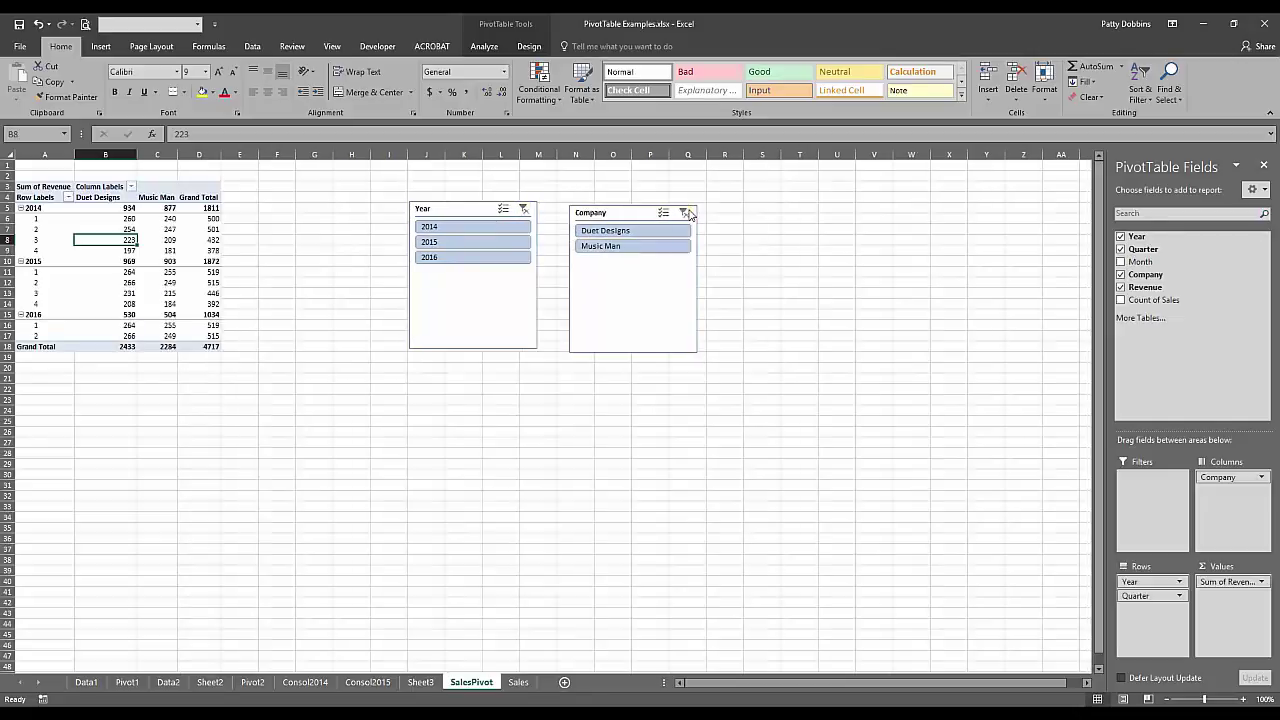
right_click(472, 312)
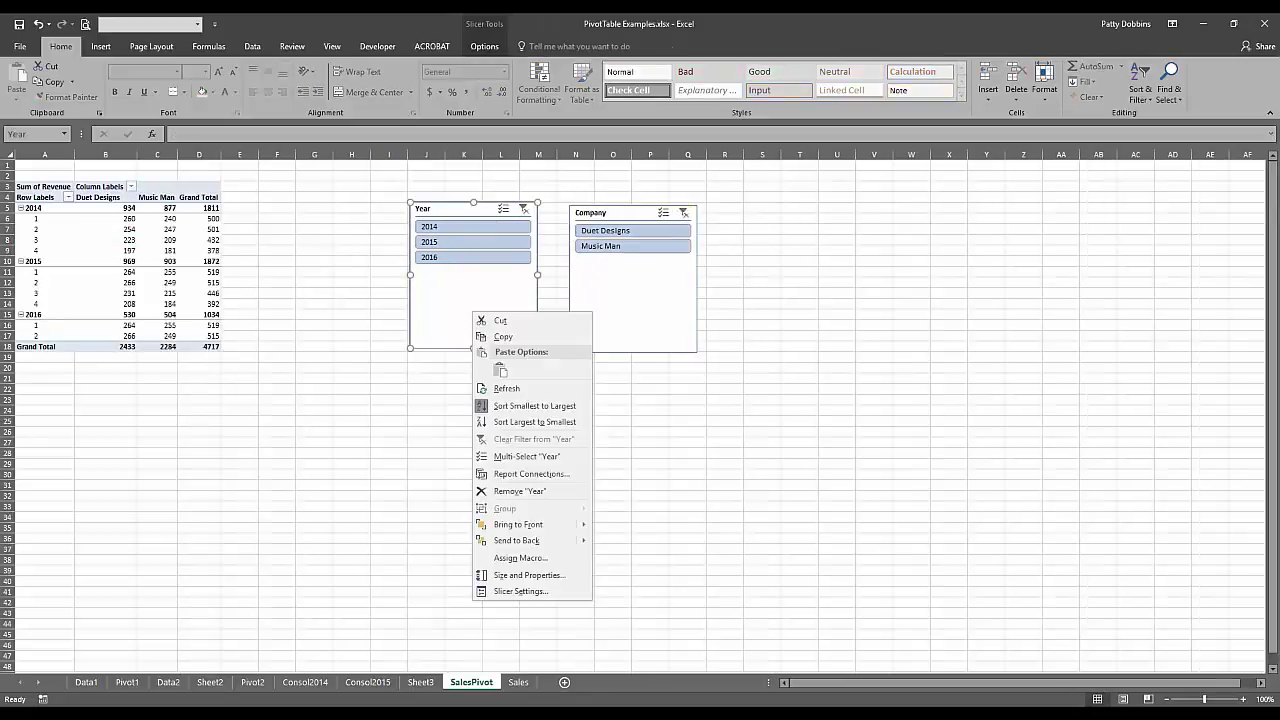
left_click(509, 491)
right_click(627, 295)
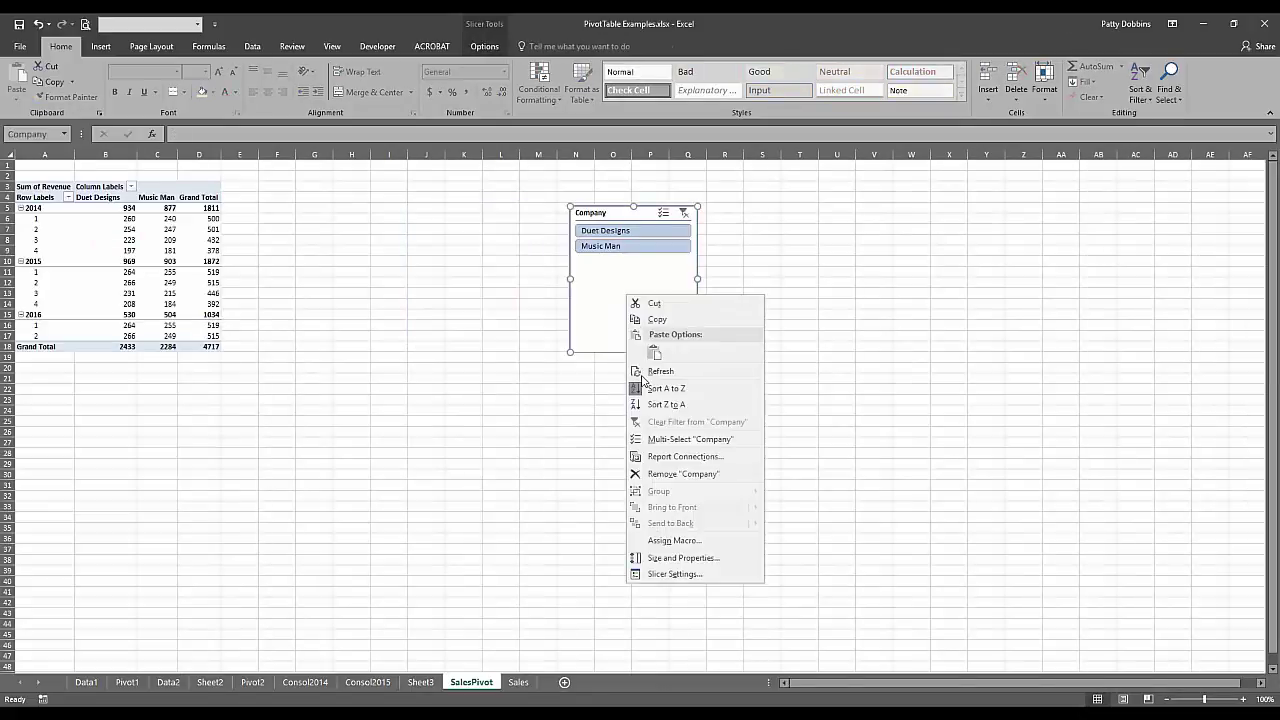
left_click(652, 475)
left_click(351, 277)
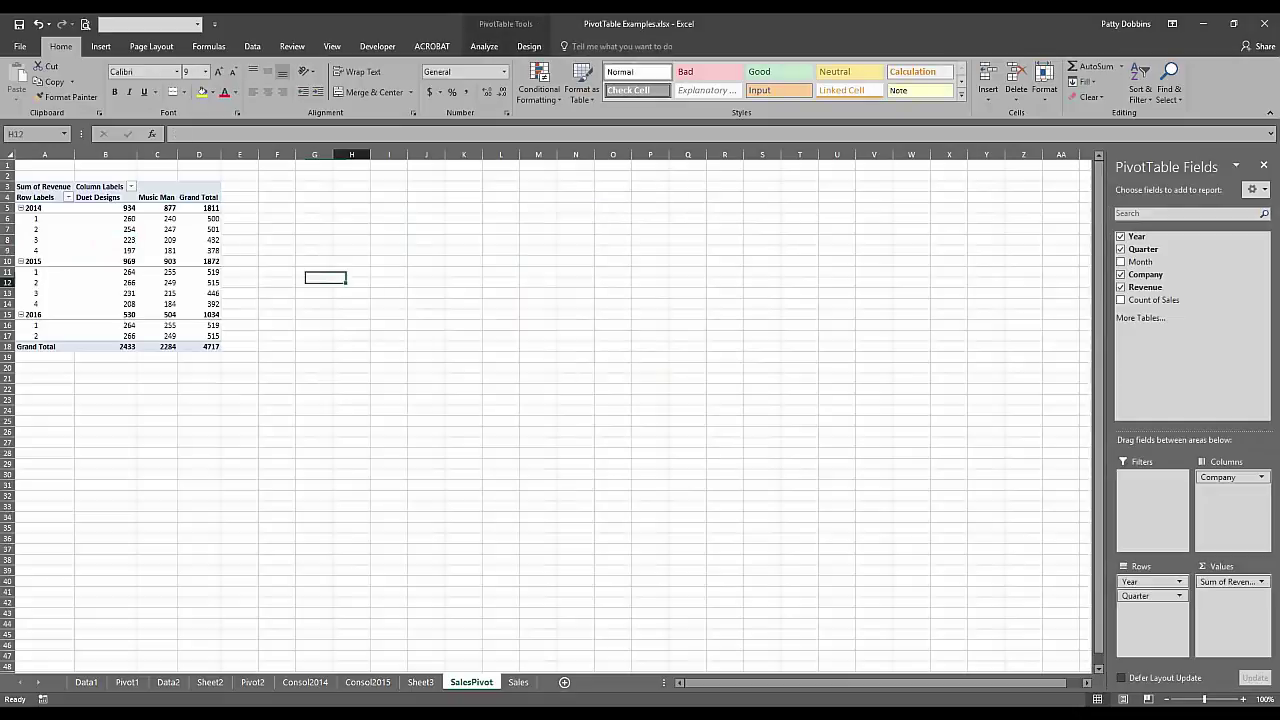
- Drill into the 2014 quarter 2 grand total in D7 to extract its underlying records onto a new sheet
left_click(104, 228)
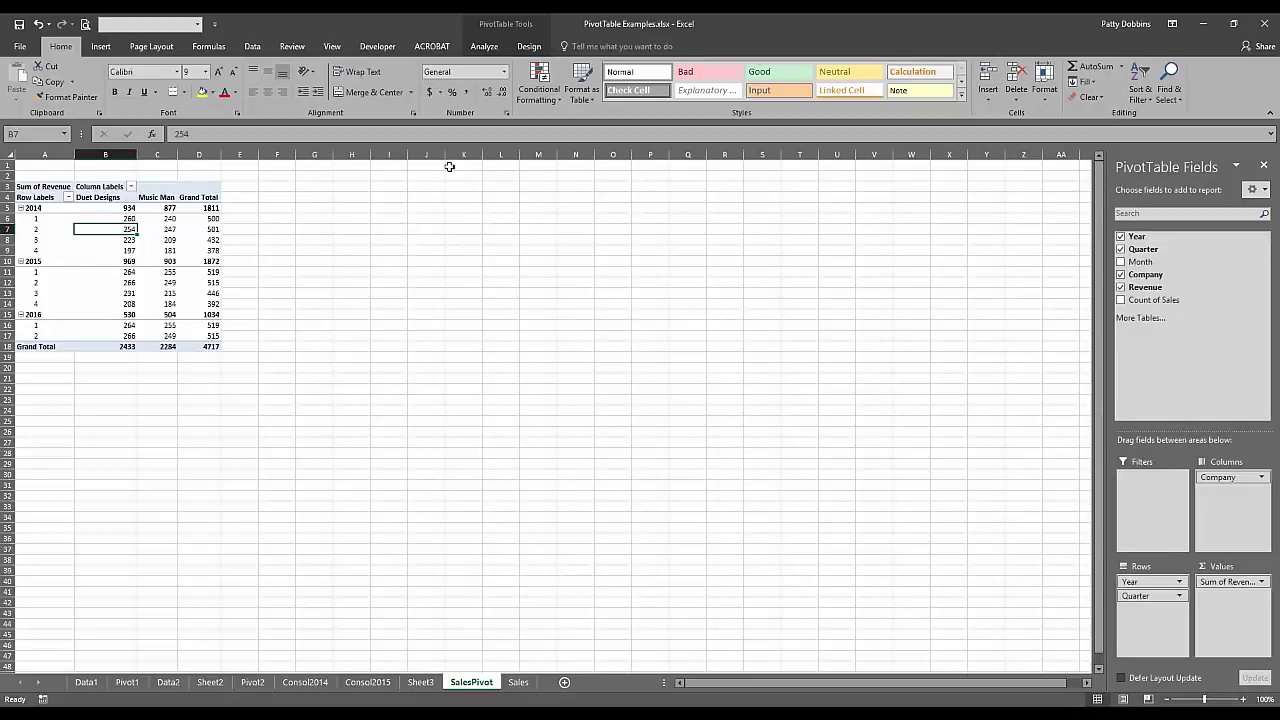
left_click(137, 240)
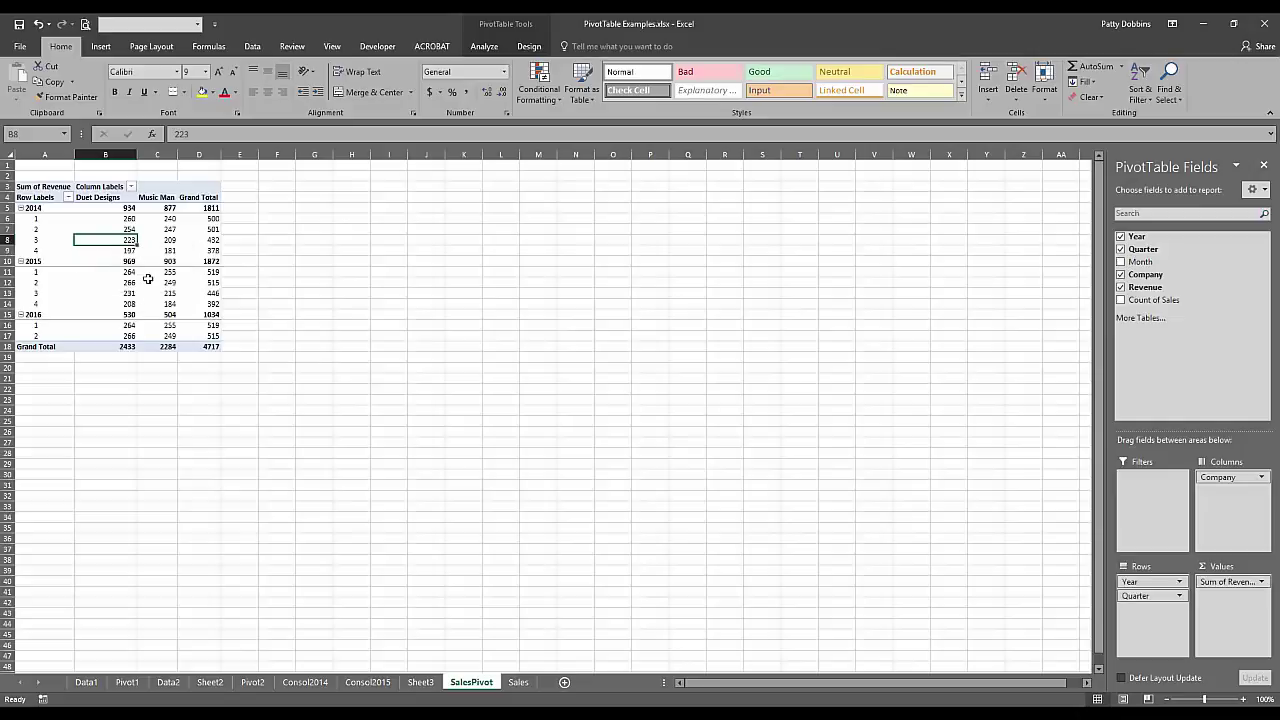
left_click(212, 230)
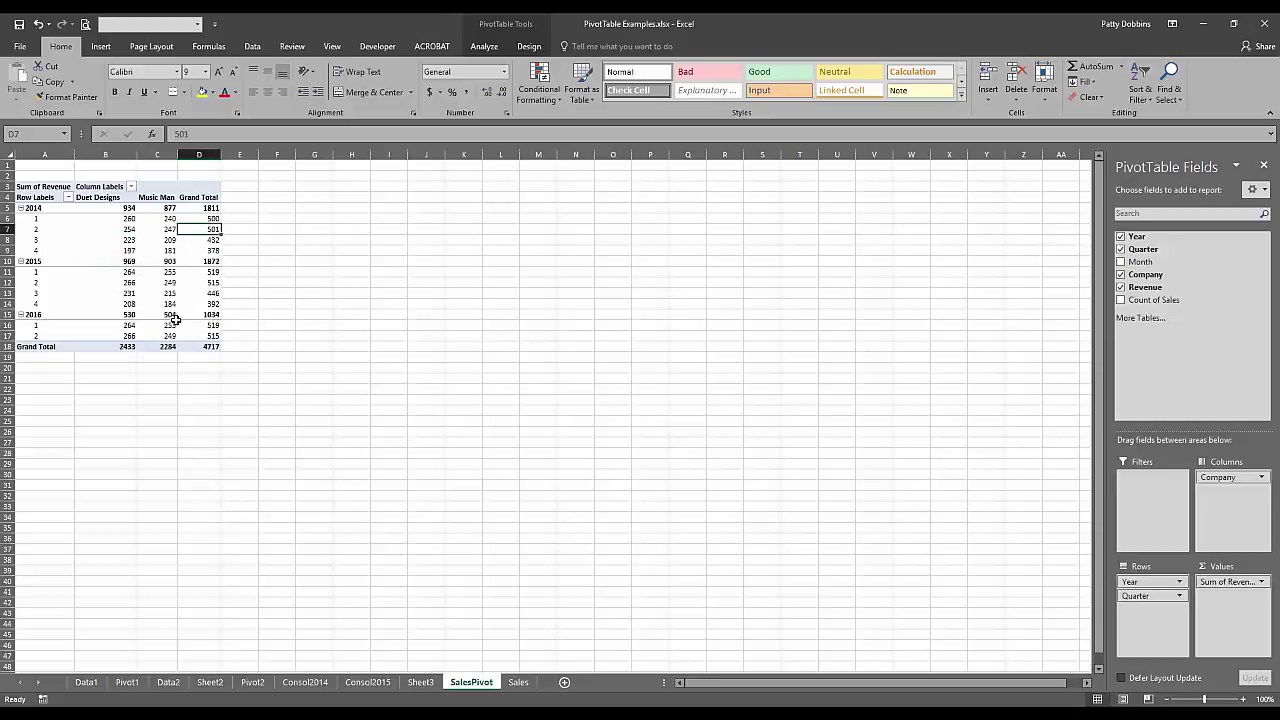
double_click(195, 230)
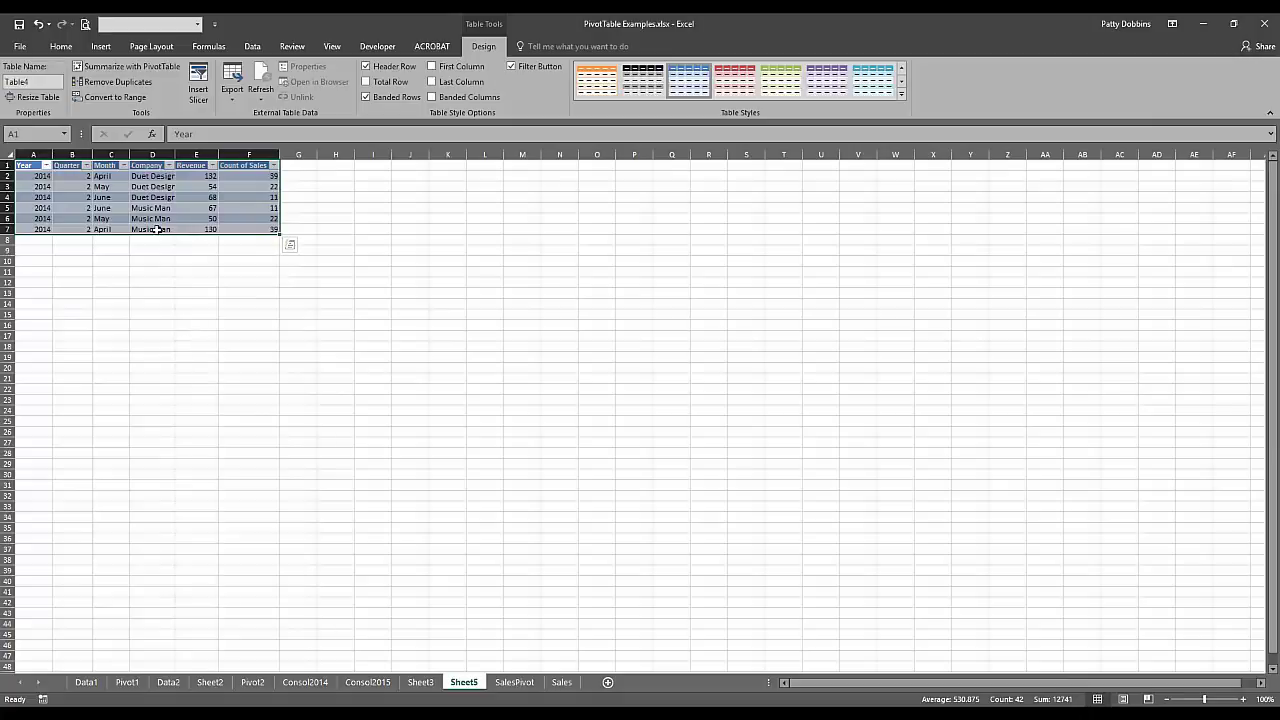
left_click(156, 188)
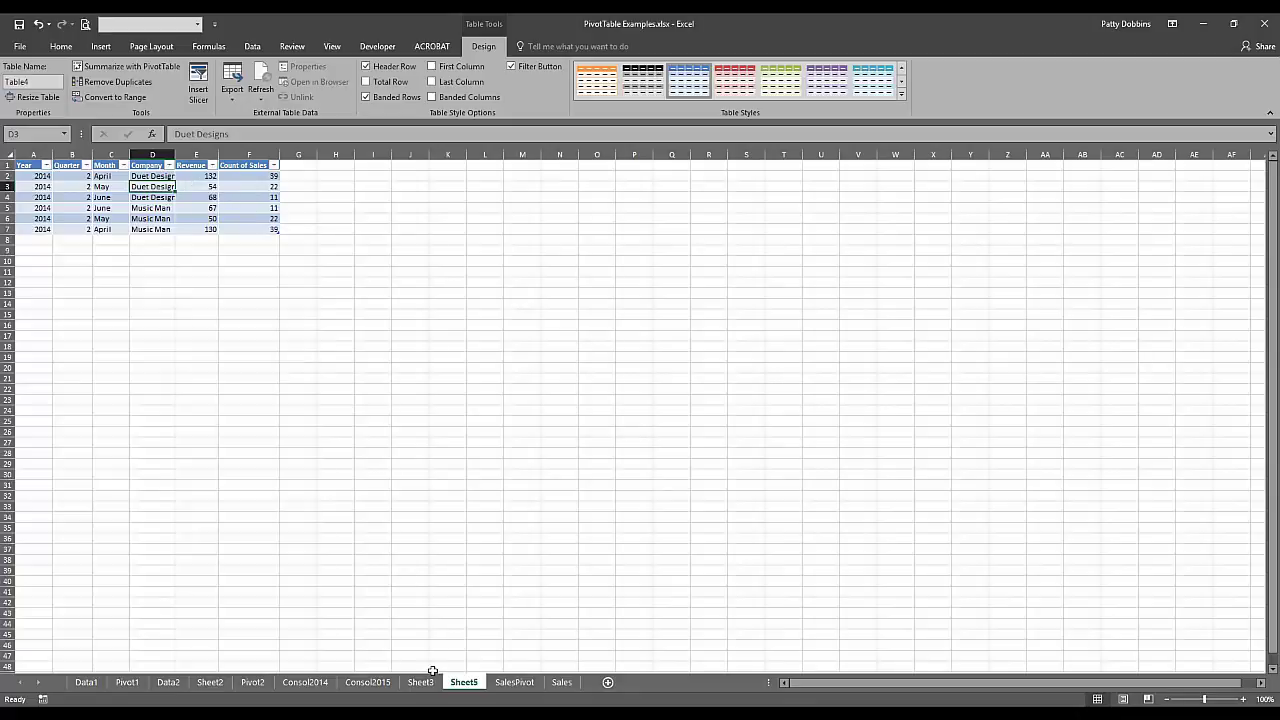
- Return to the SalesPivot sheet and start a calculated field named Average Sales for its PivotTable
left_click(512, 684)
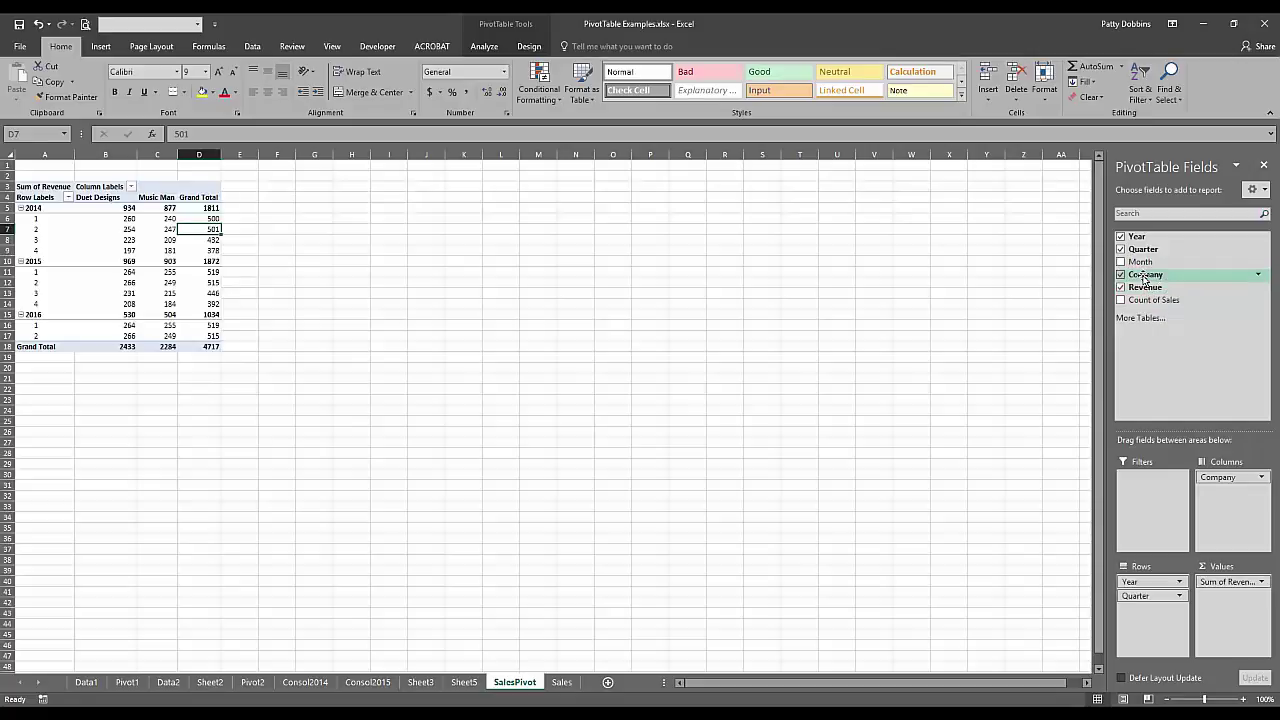
left_click(158, 250)
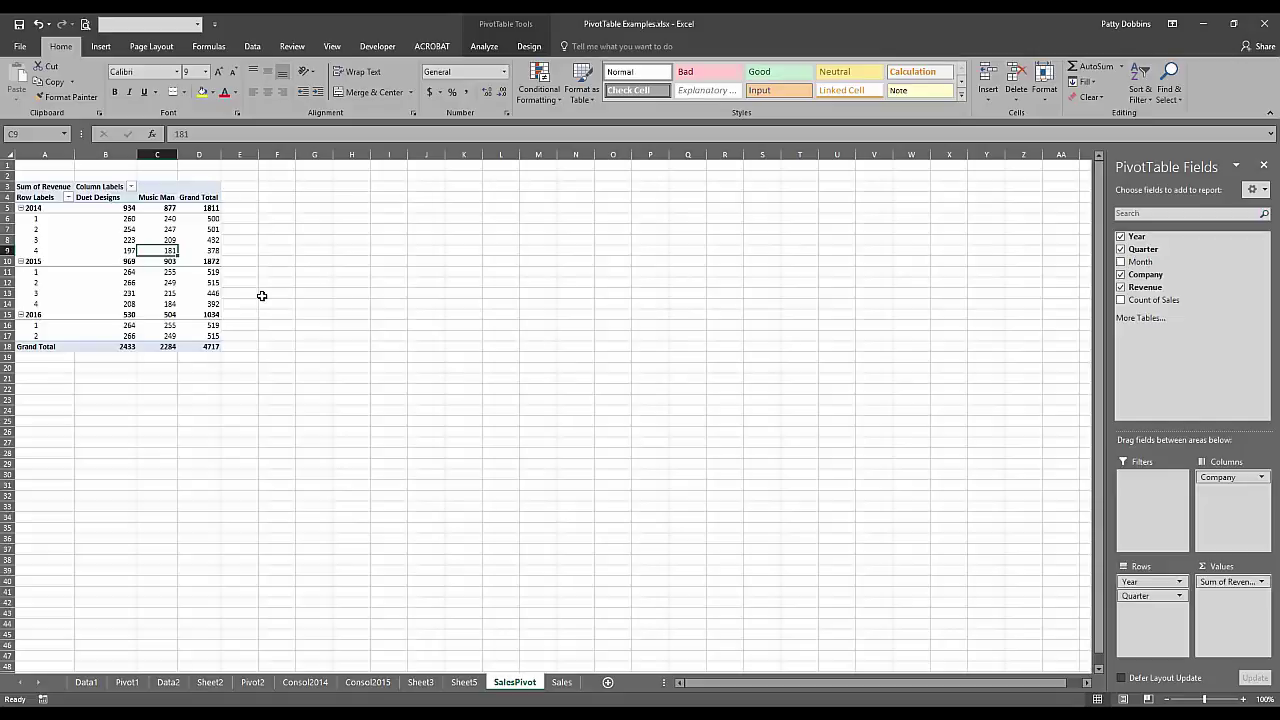
left_click(172, 231)
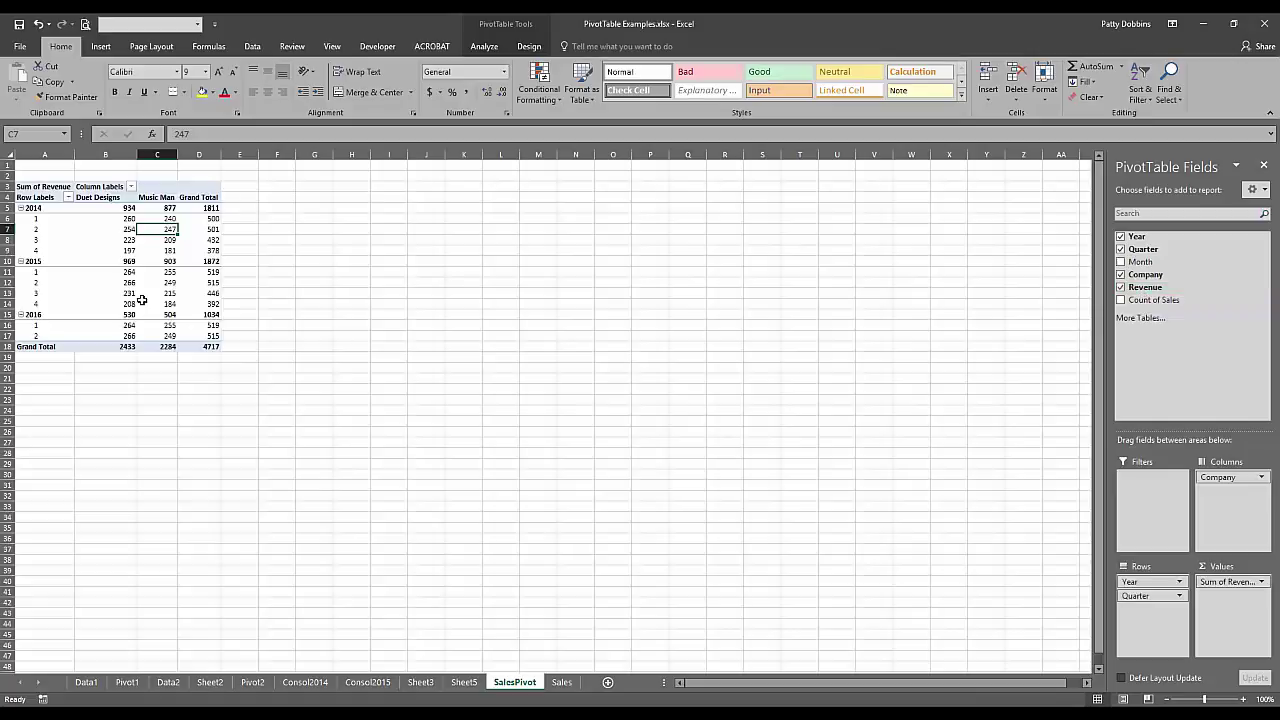
left_click(159, 240)
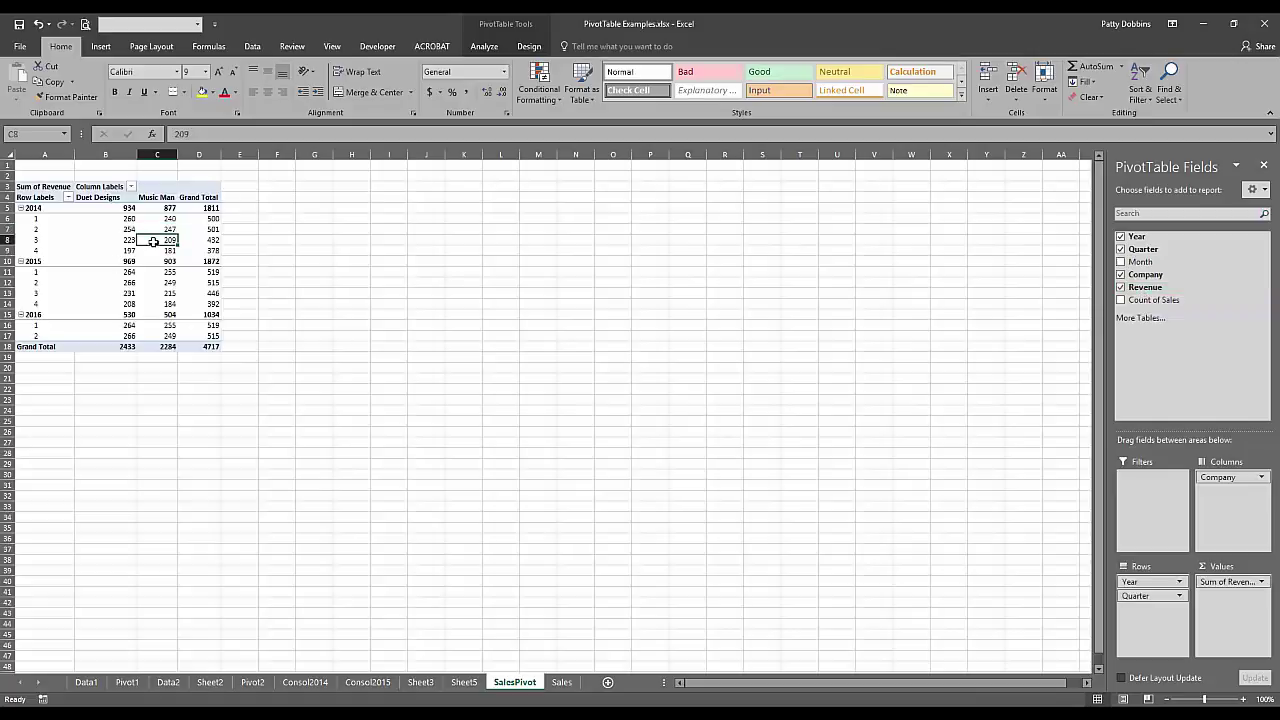
left_click(484, 46)
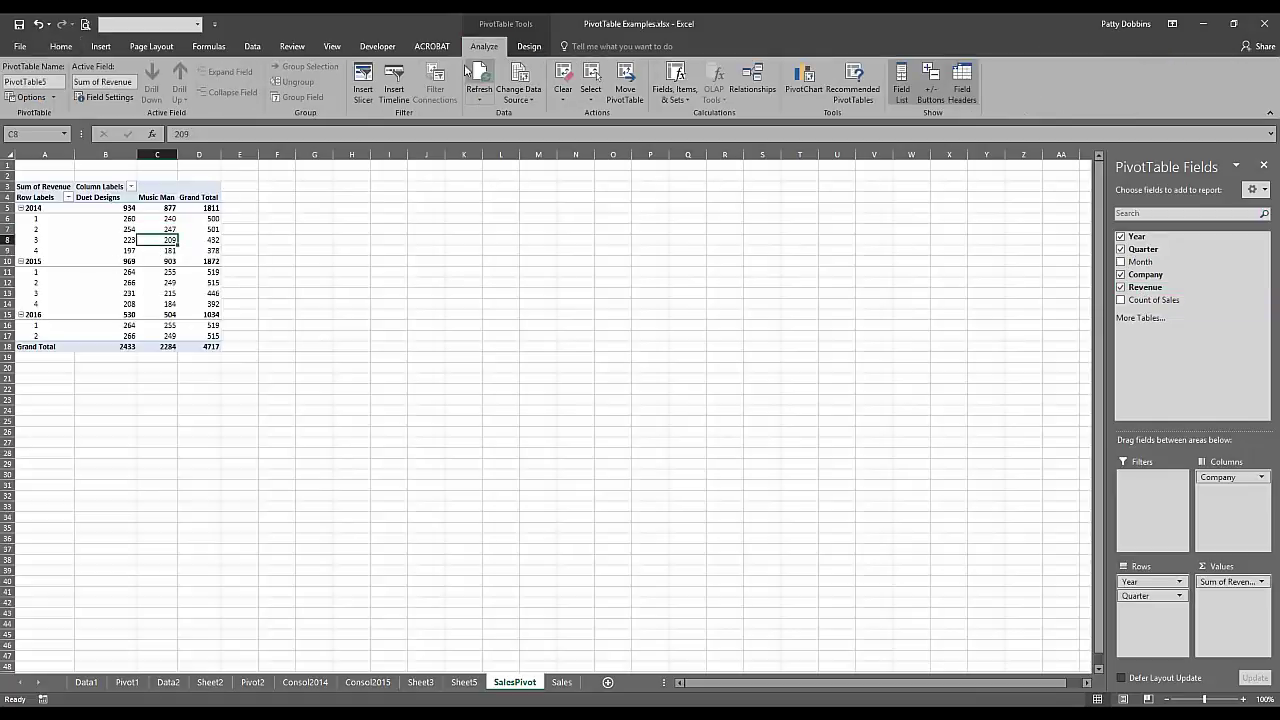
left_click(690, 96)
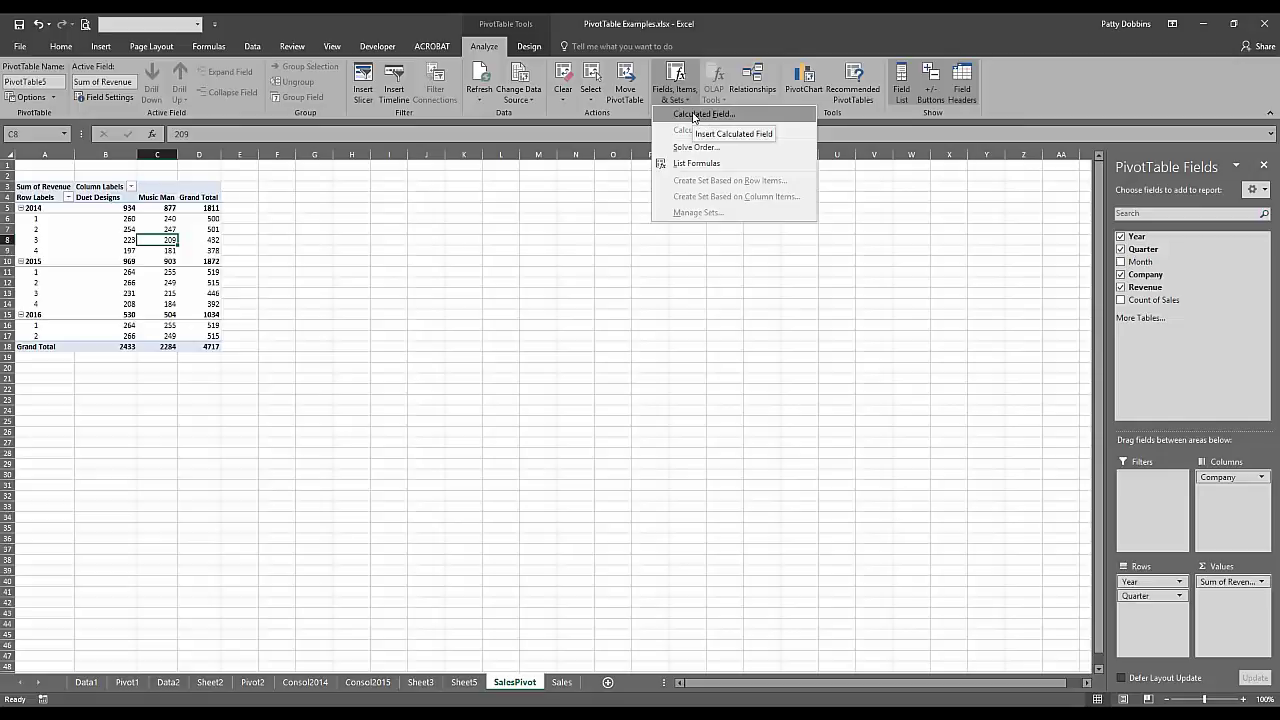
left_click(694, 116)
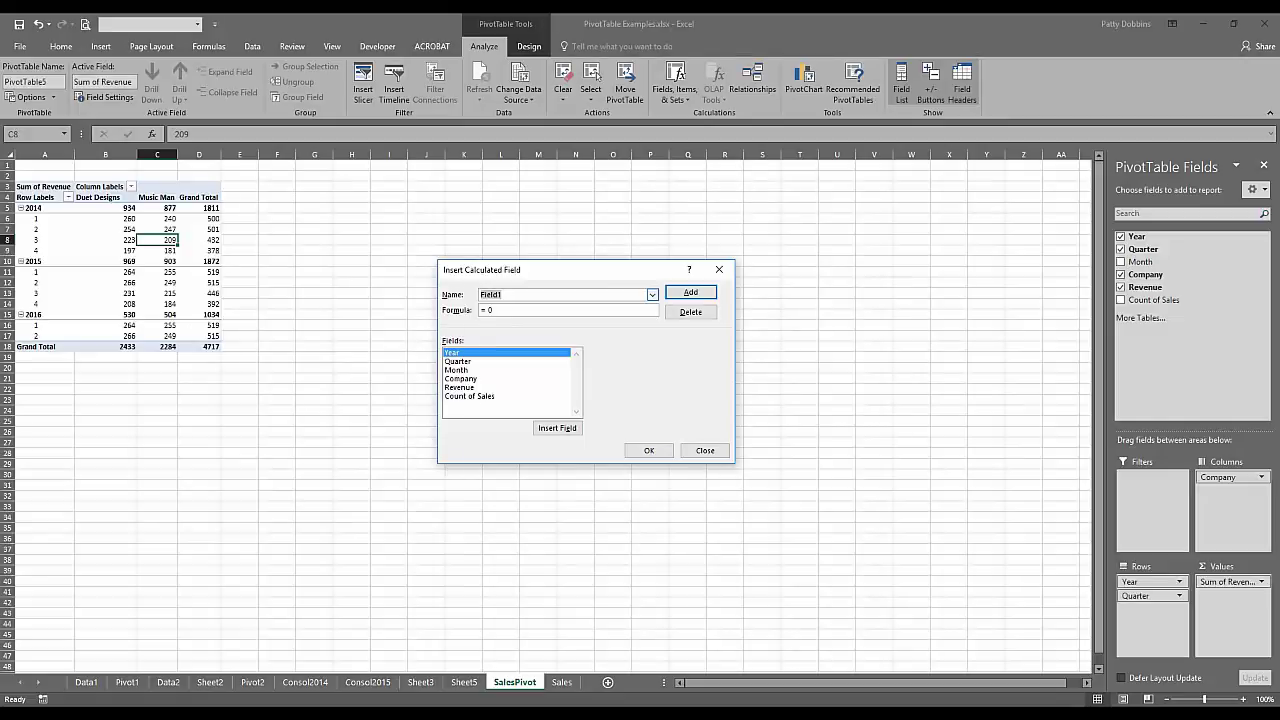
type("Average Sales")
- Define the Average Sales formula as Revenue divided by Count of Sales and insert the calculated field
left_click(494, 310)
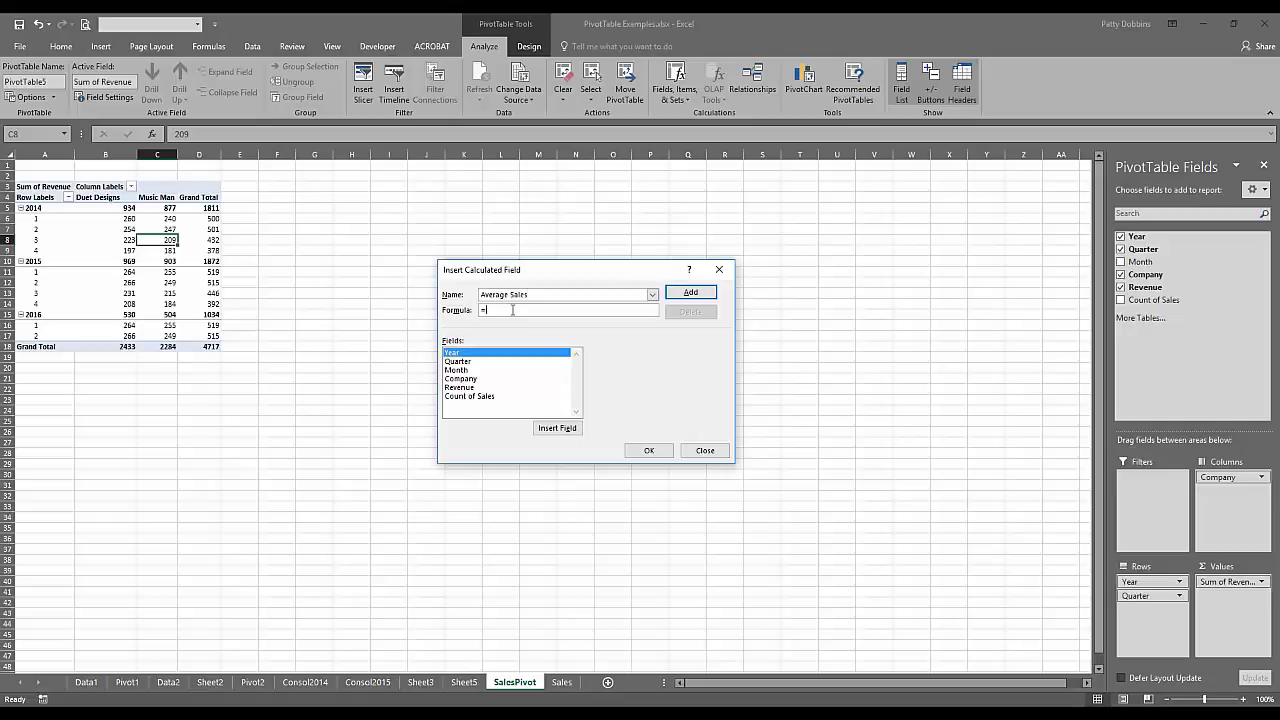
left_click(470, 388)
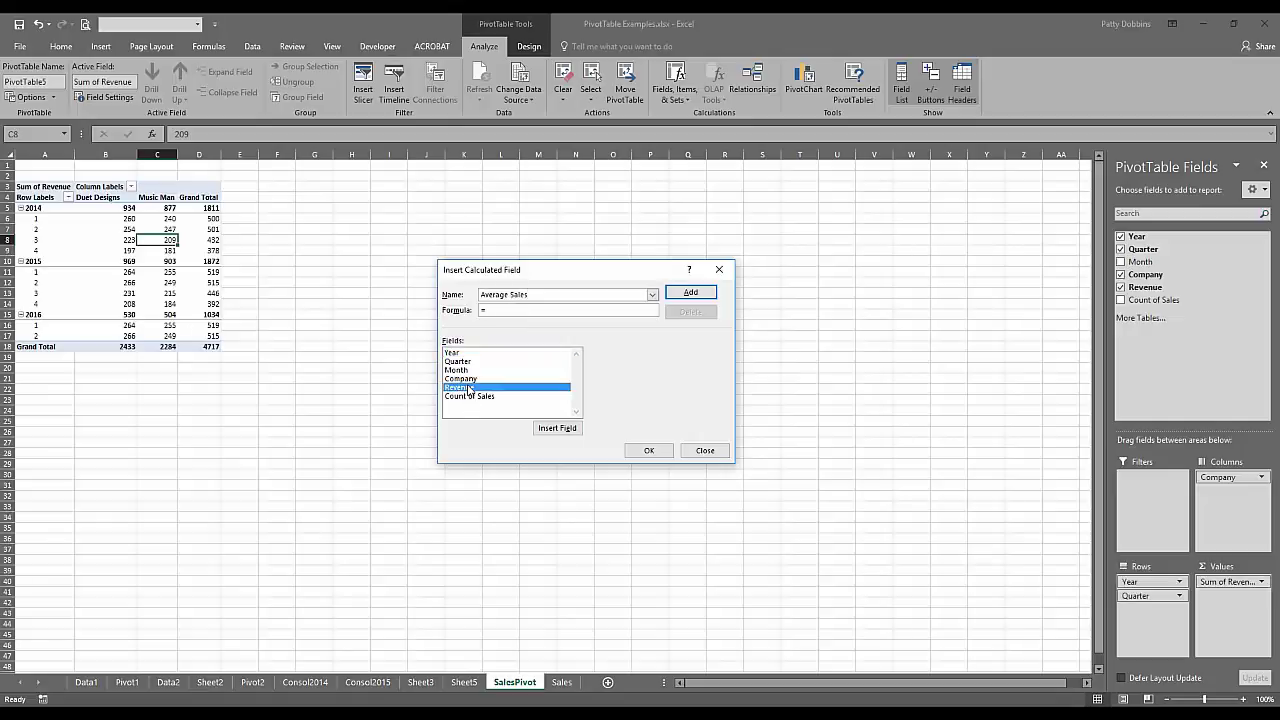
left_click(543, 430)
type("/")
left_click(489, 396)
left_click(555, 428)
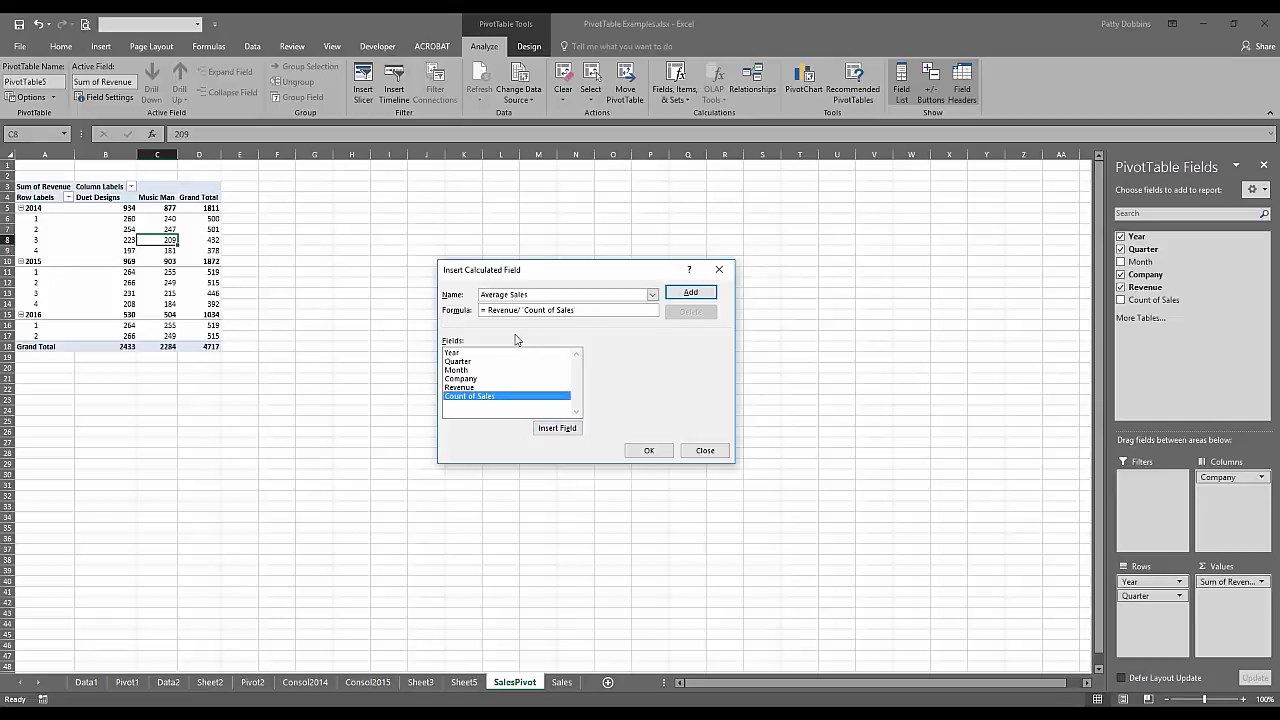
left_click(648, 450)
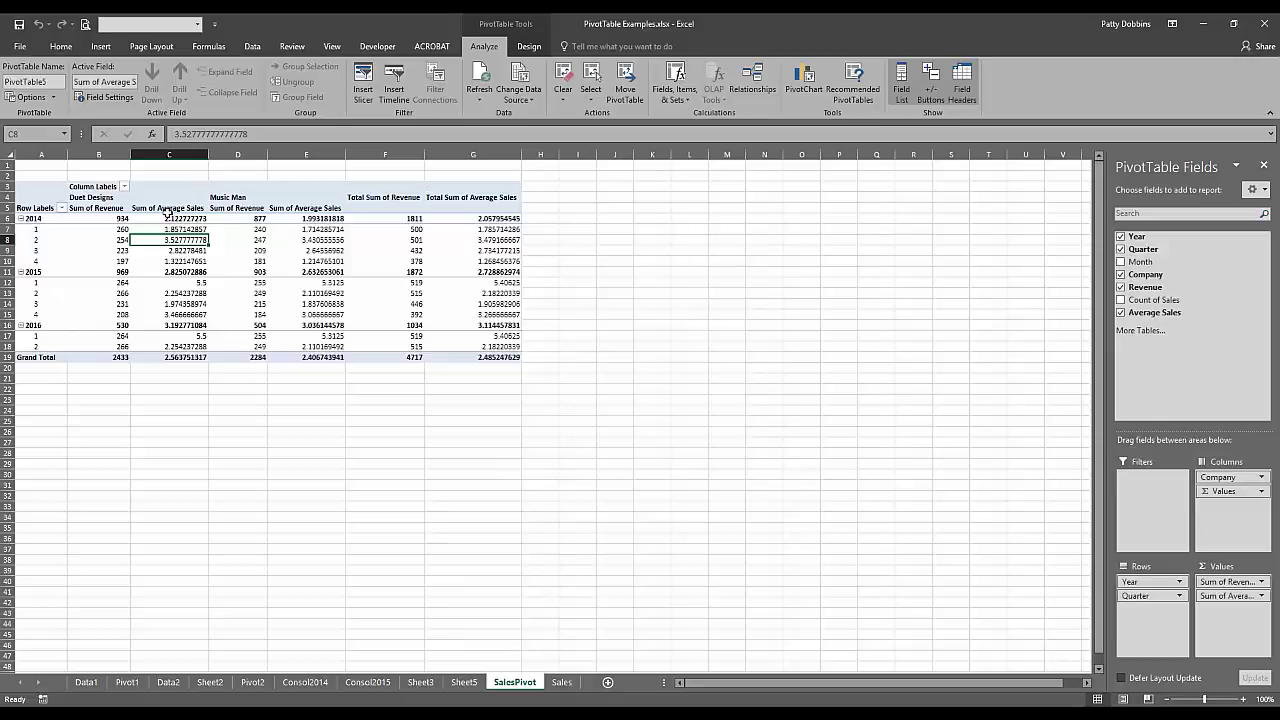
- Add Count of Sales to the PivotTable values and place it between Revenue and Average Sales
mouse_move(181, 218)
left_click(172, 250)
left_click(172, 261)
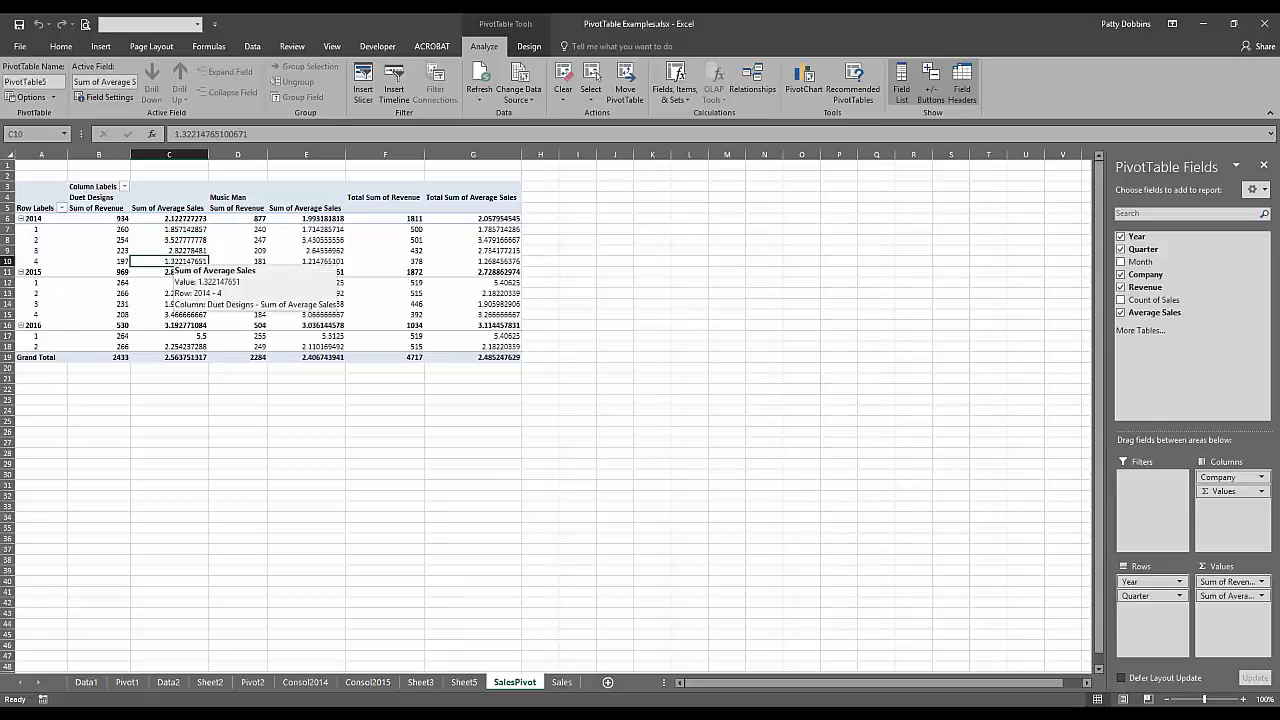
left_click(172, 250)
left_click(172, 229)
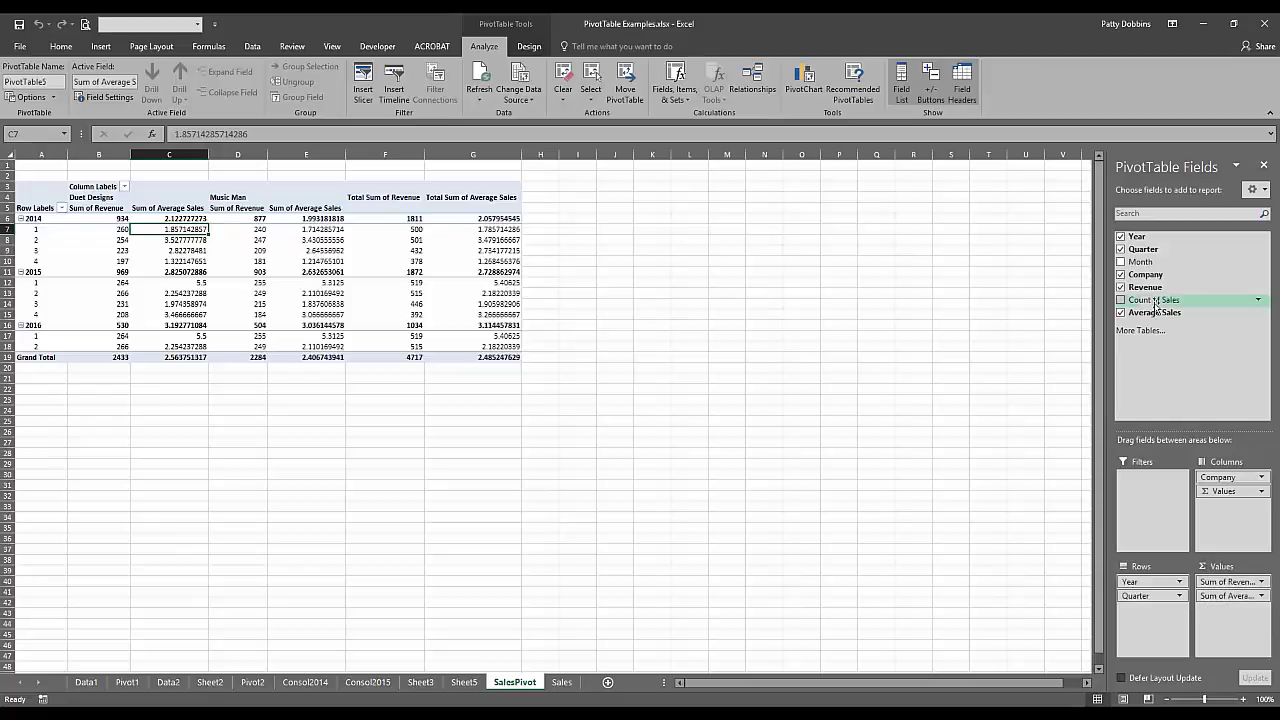
left_click_drag(1142, 303, 1234, 612)
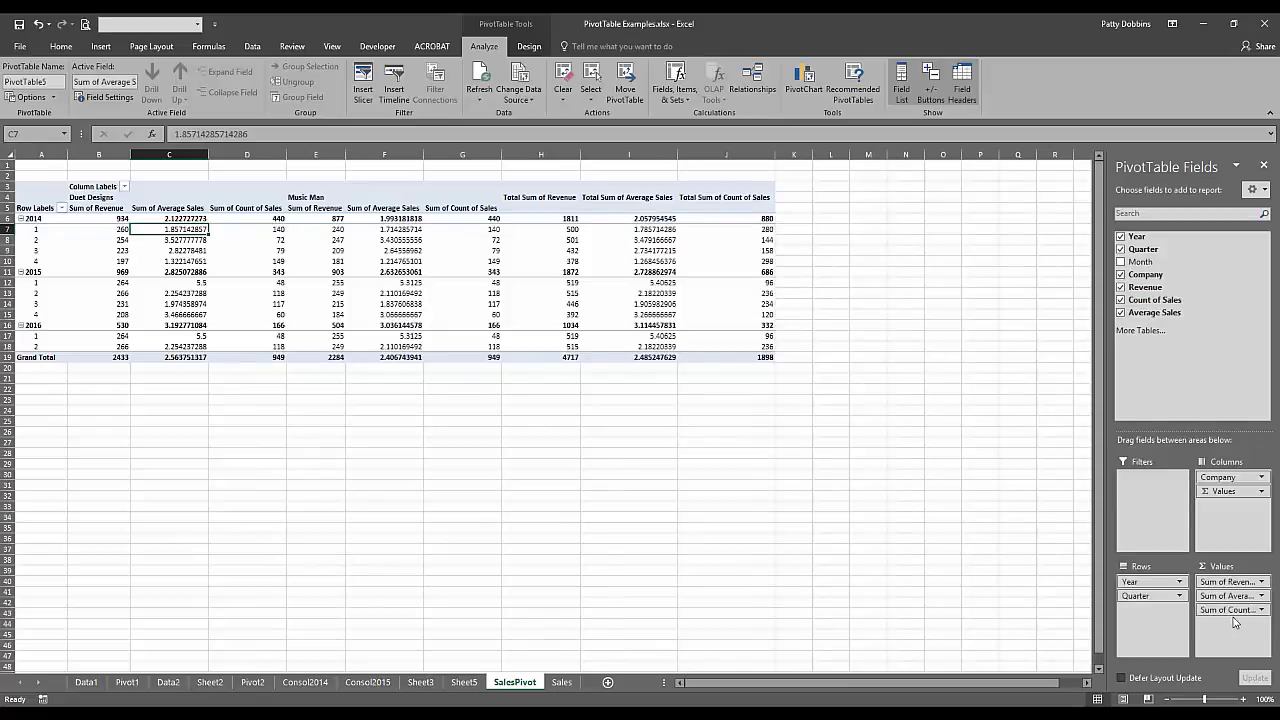
left_click_drag(1233, 614, 1238, 596)
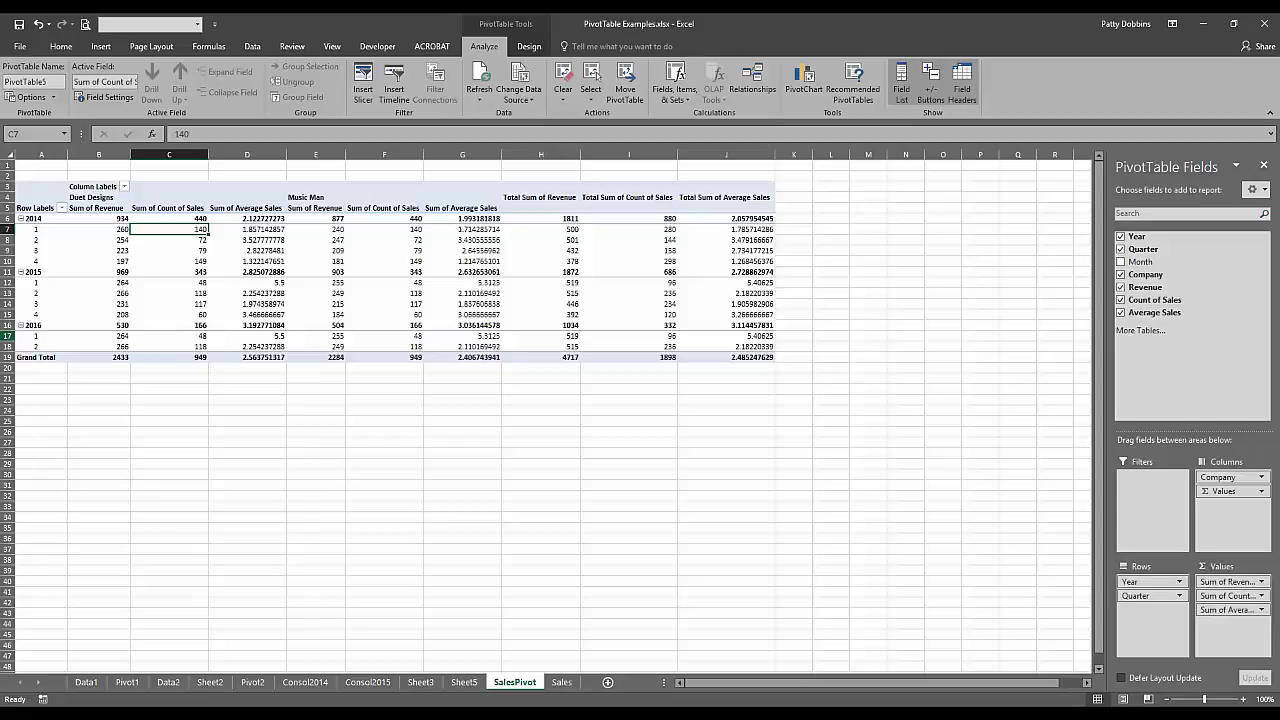
- Compare the revenue and count of sales figures for the Duet Designs quarters of 2014
left_click(166, 251)
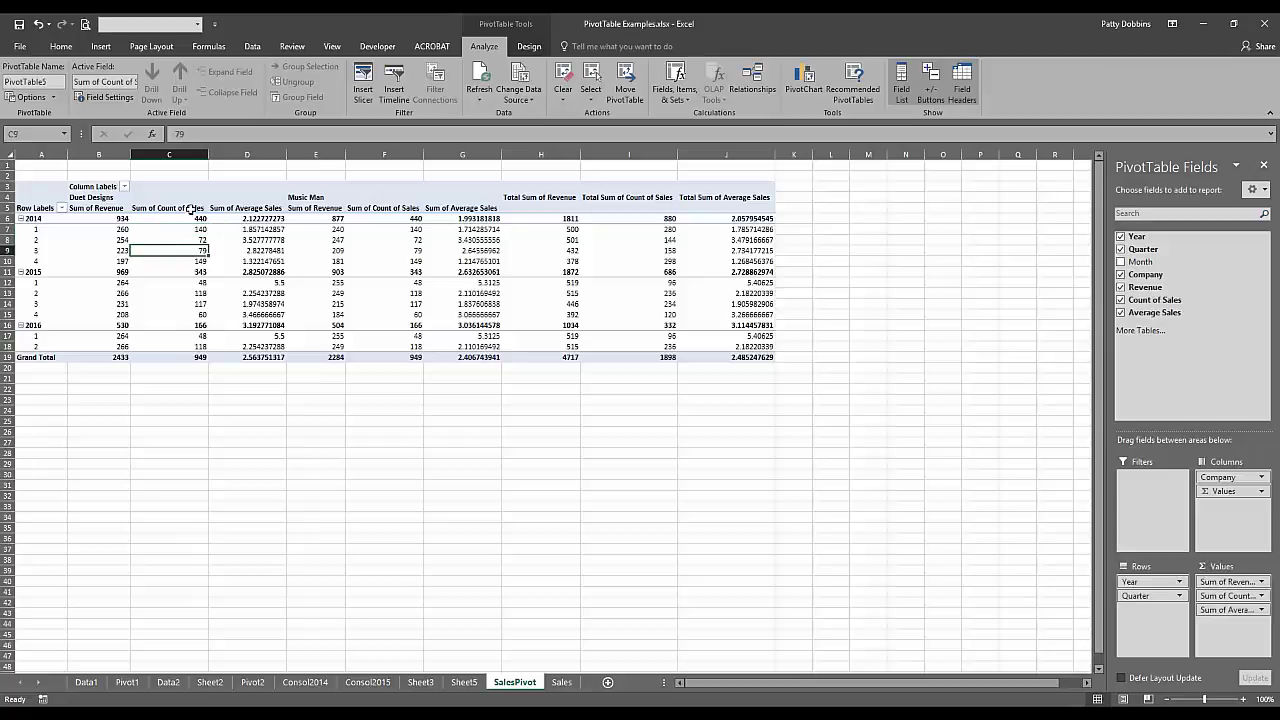
left_click(166, 241)
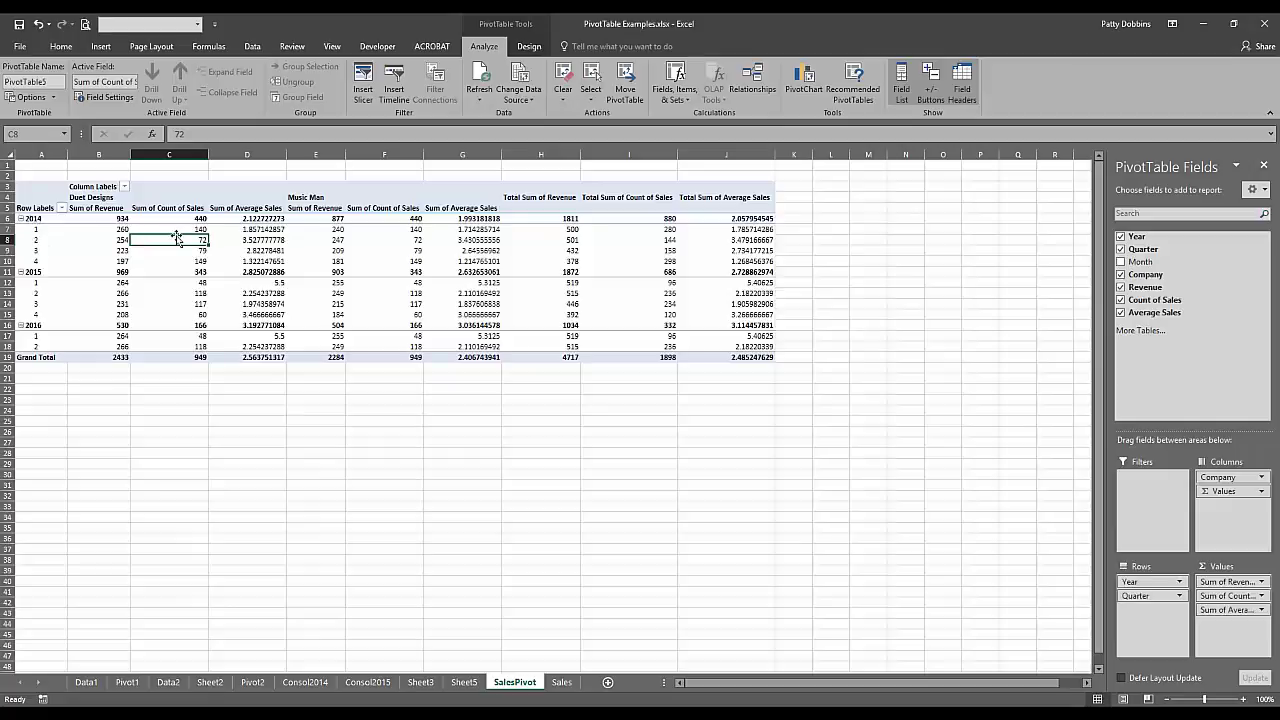
mouse_move(179, 241)
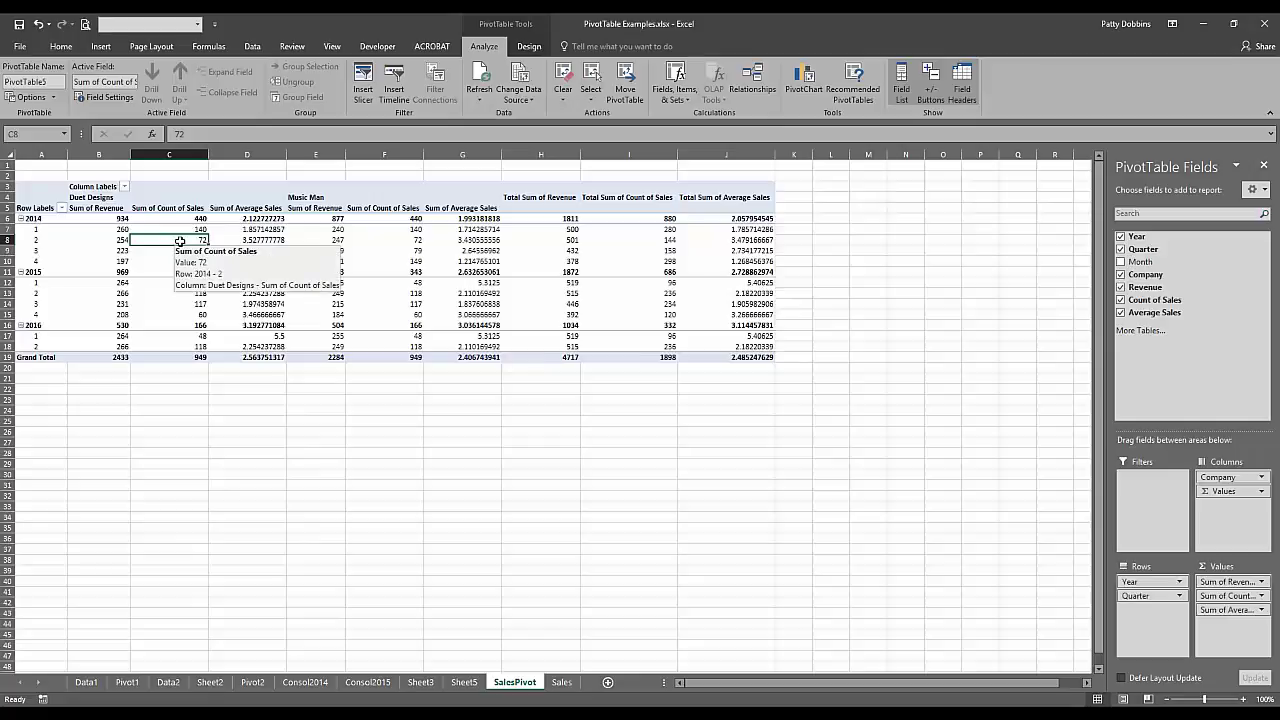
left_click(127, 242)
mouse_move(75, 317)
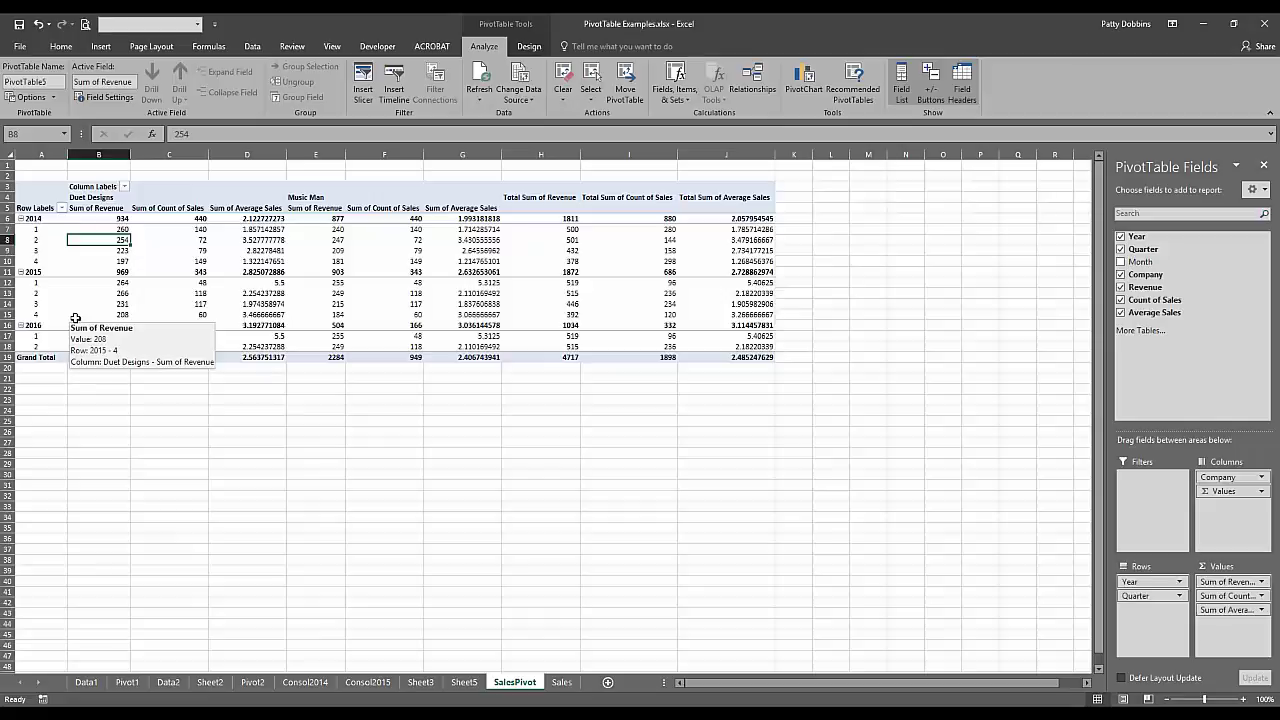
mouse_move(177, 247)
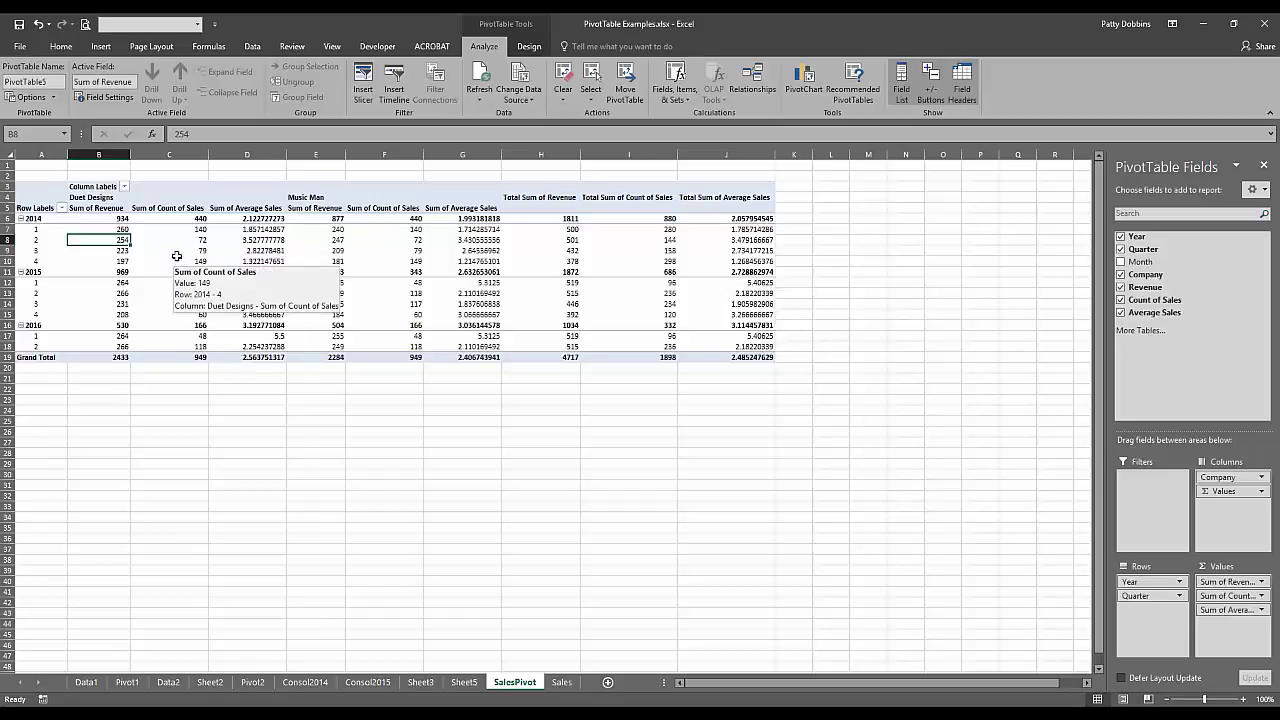
left_click(179, 261)
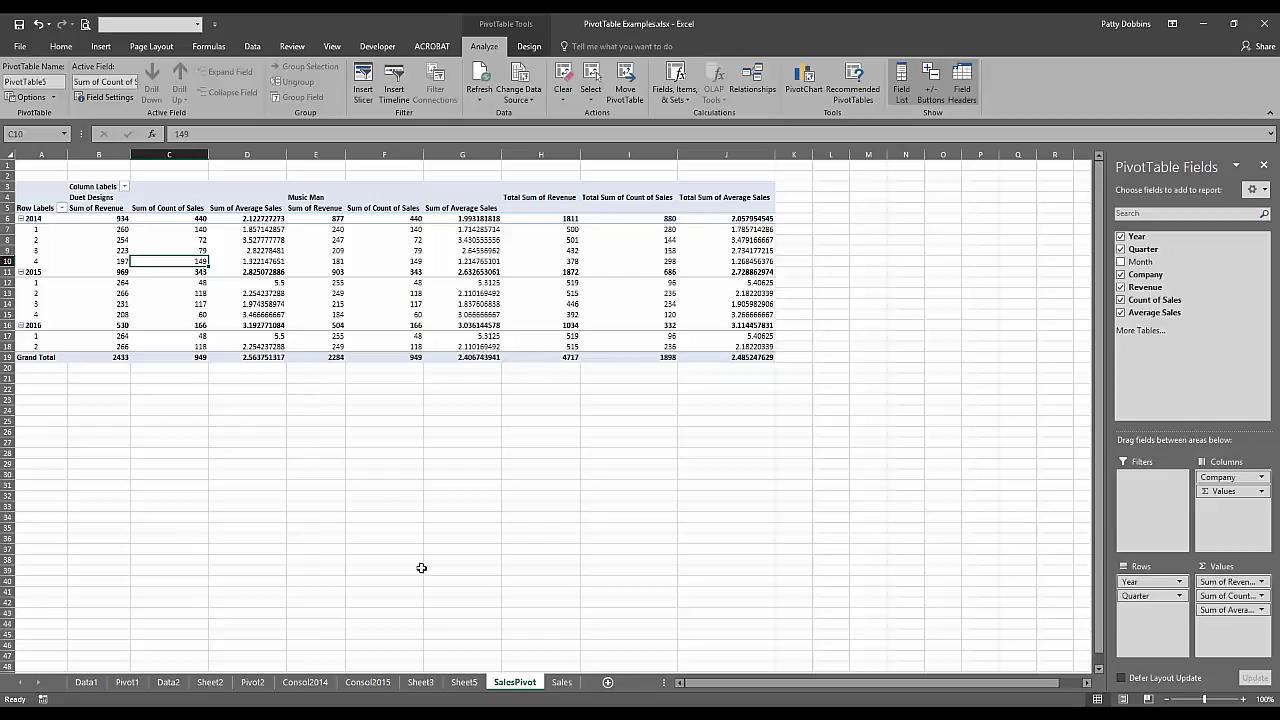
- Insert a column PivotChart from the PivotTable on the Pivot2 sheet and move it up beside the table
left_click(253, 683)
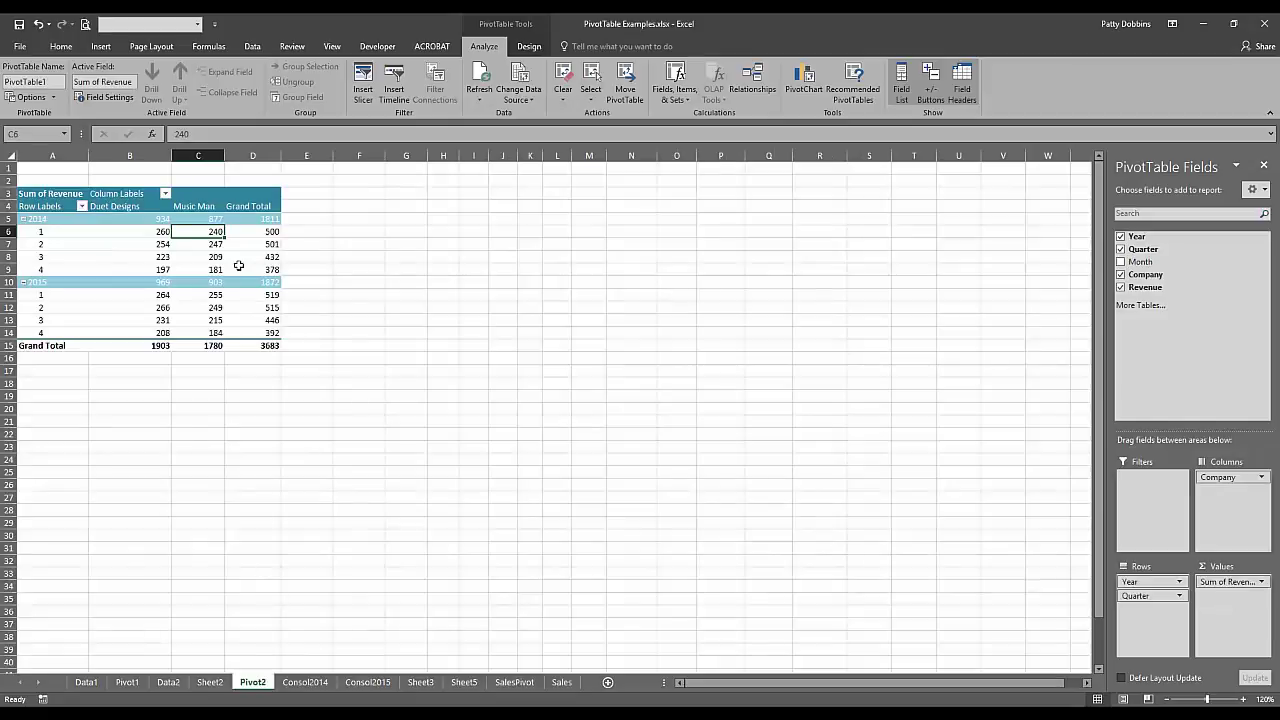
left_click(162, 256)
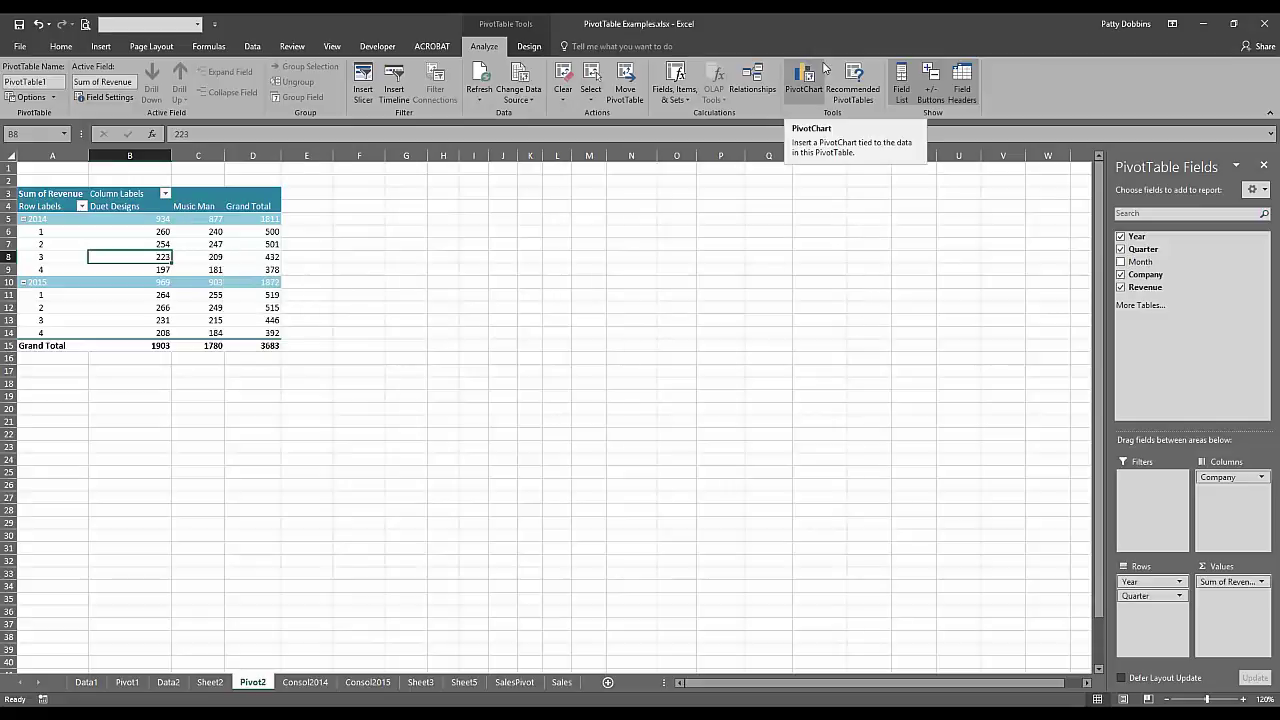
left_click(100, 47)
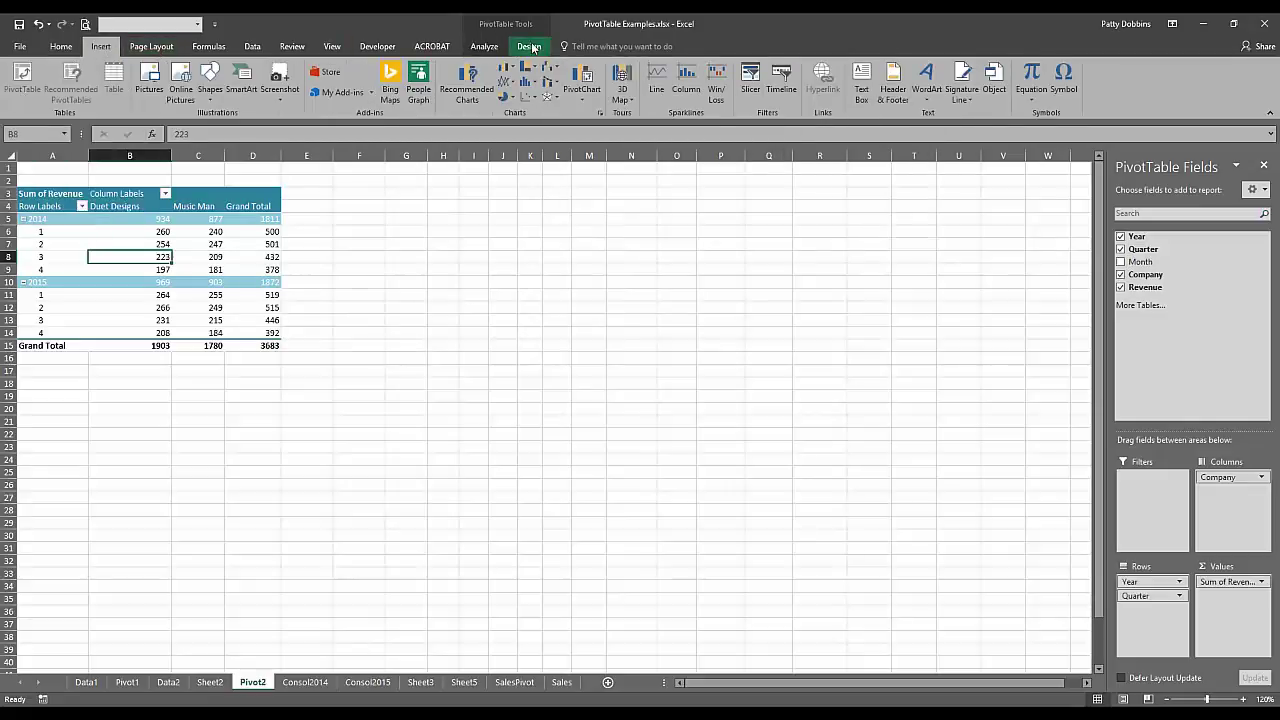
left_click(486, 47)
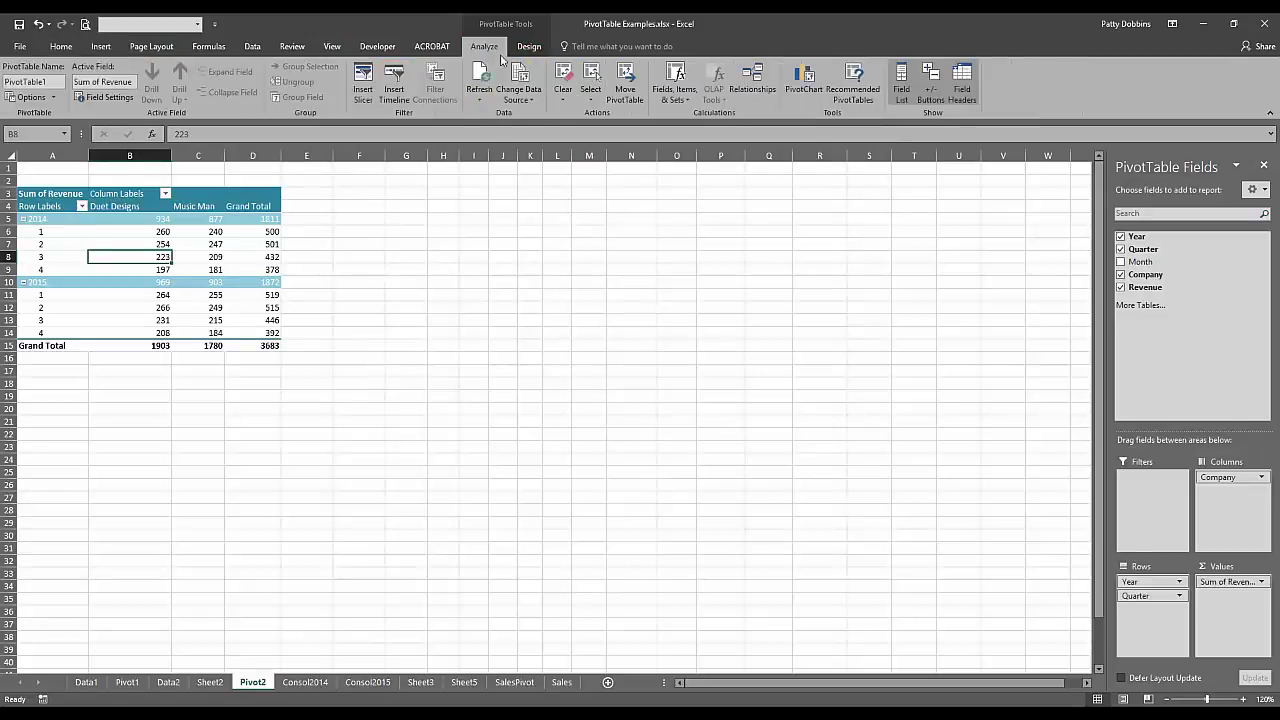
left_click(806, 80)
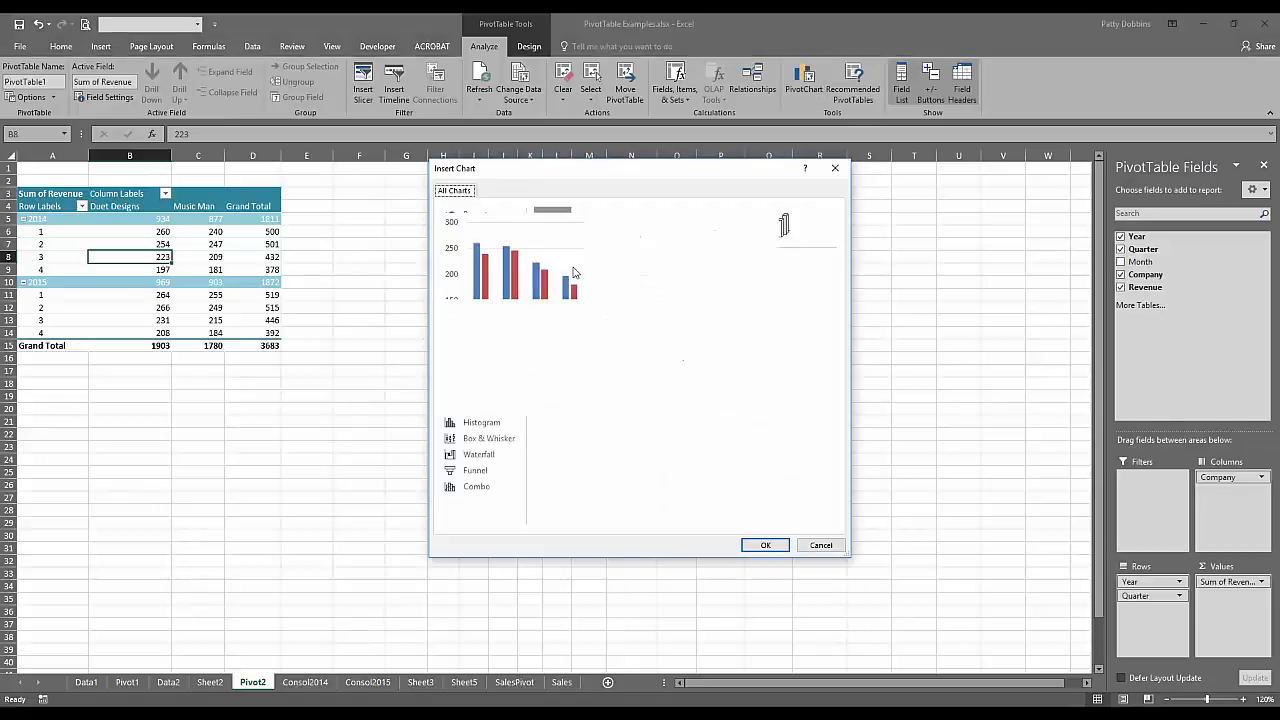
mouse_move(648, 372)
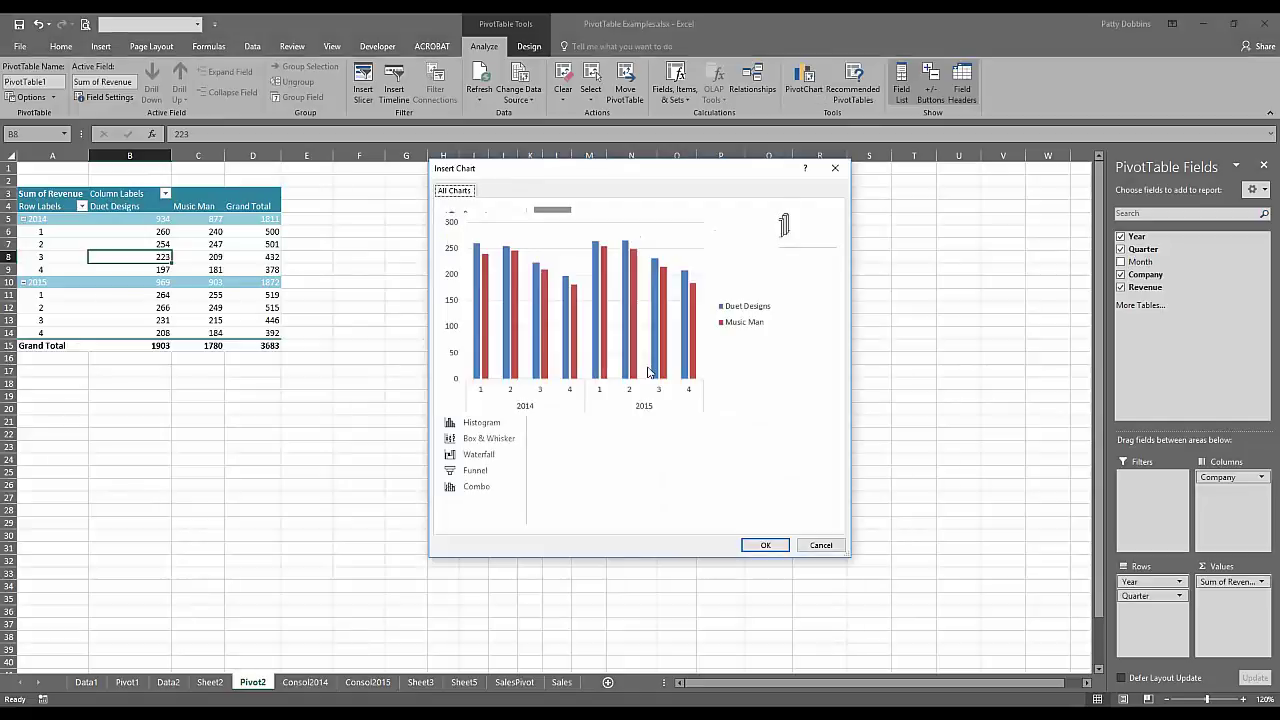
left_click(765, 545)
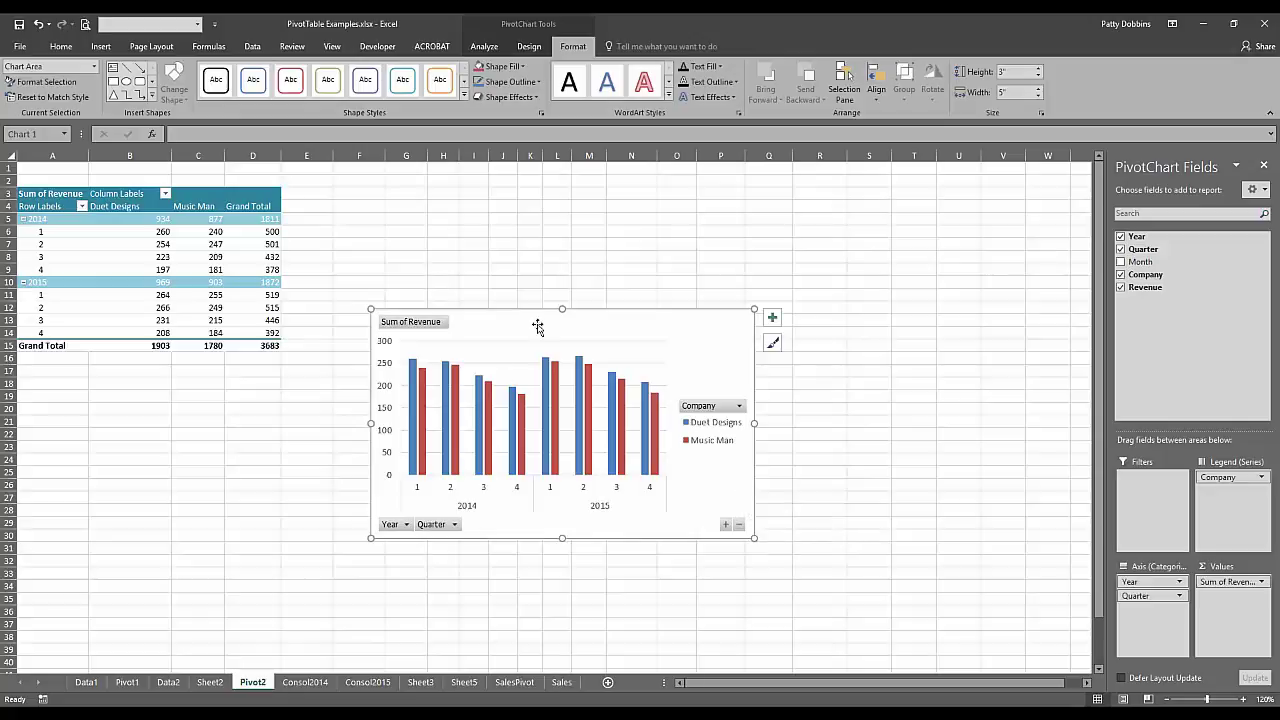
left_click_drag(536, 326, 551, 223)
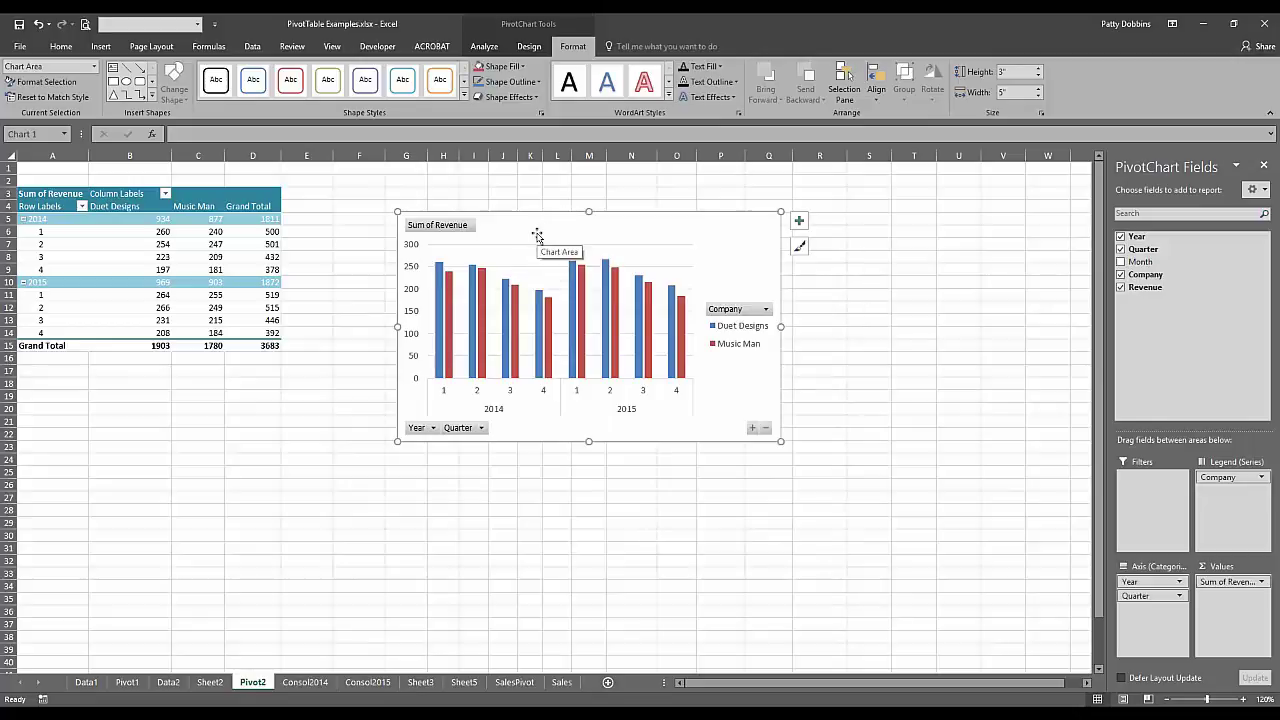
- Swap Quarter for Month in the PivotTable rows, and remove Month to leave only Year
left_click(184, 274)
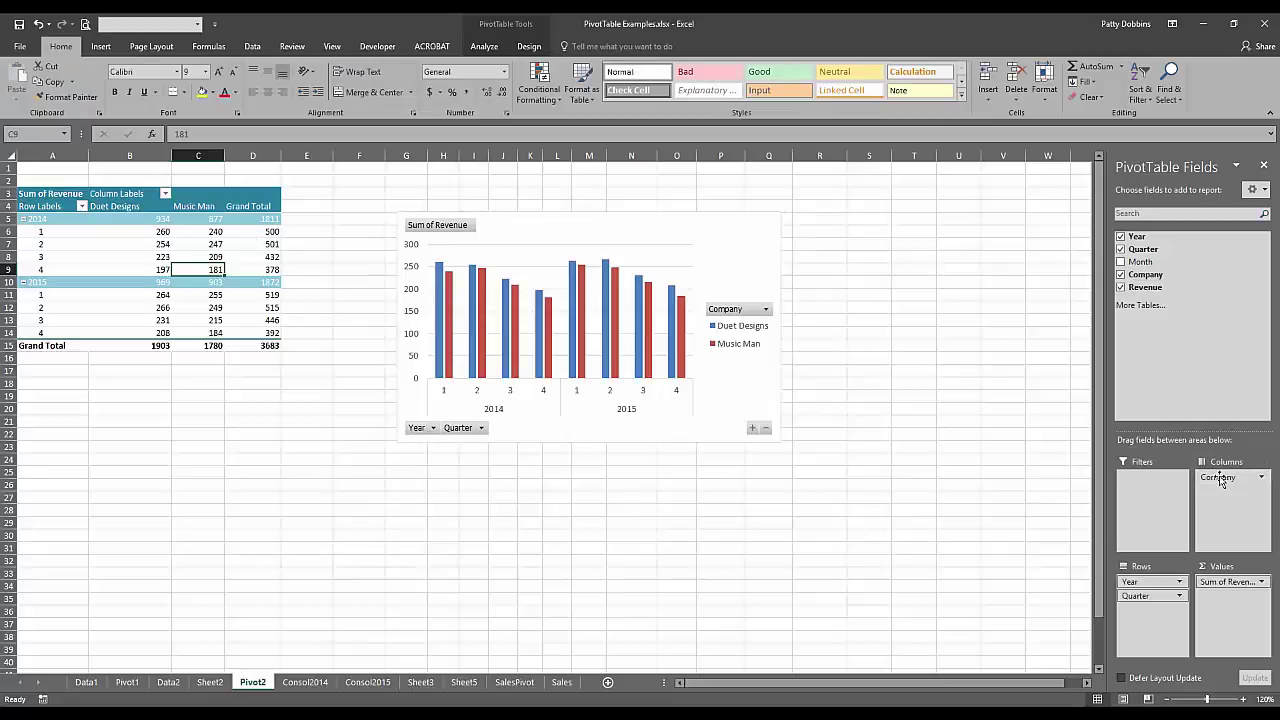
left_click_drag(1140, 261, 1190, 338)
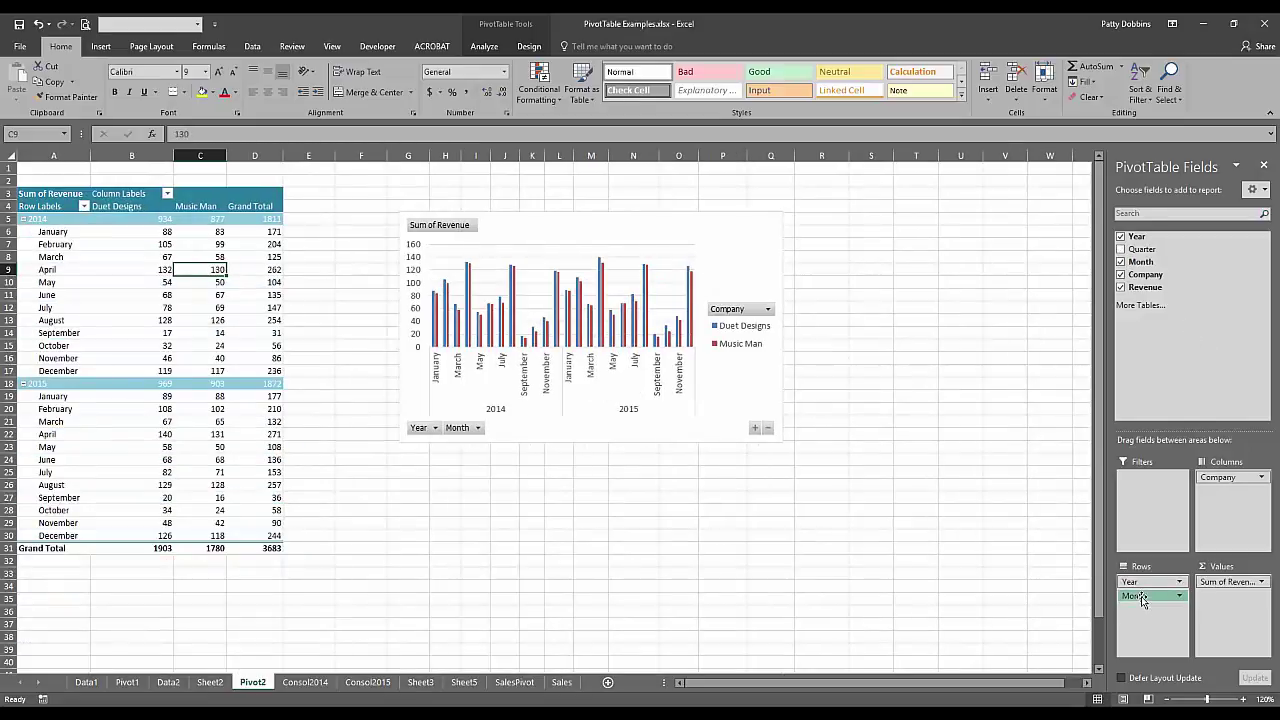
left_click_drag(1143, 600, 1180, 300)
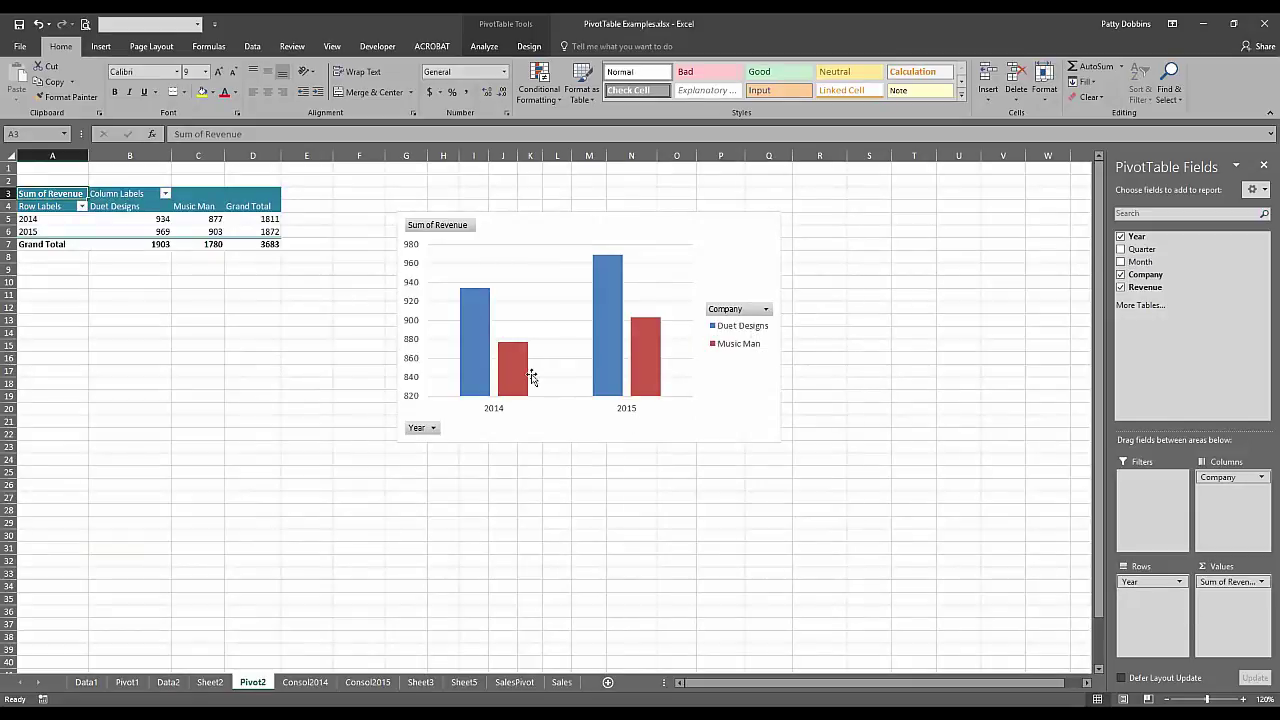
- Replace Year with Month as the only row field of the PivotTable and its chart
mouse_move(512, 370)
mouse_move(466, 298)
left_click_drag(1150, 582, 1190, 345)
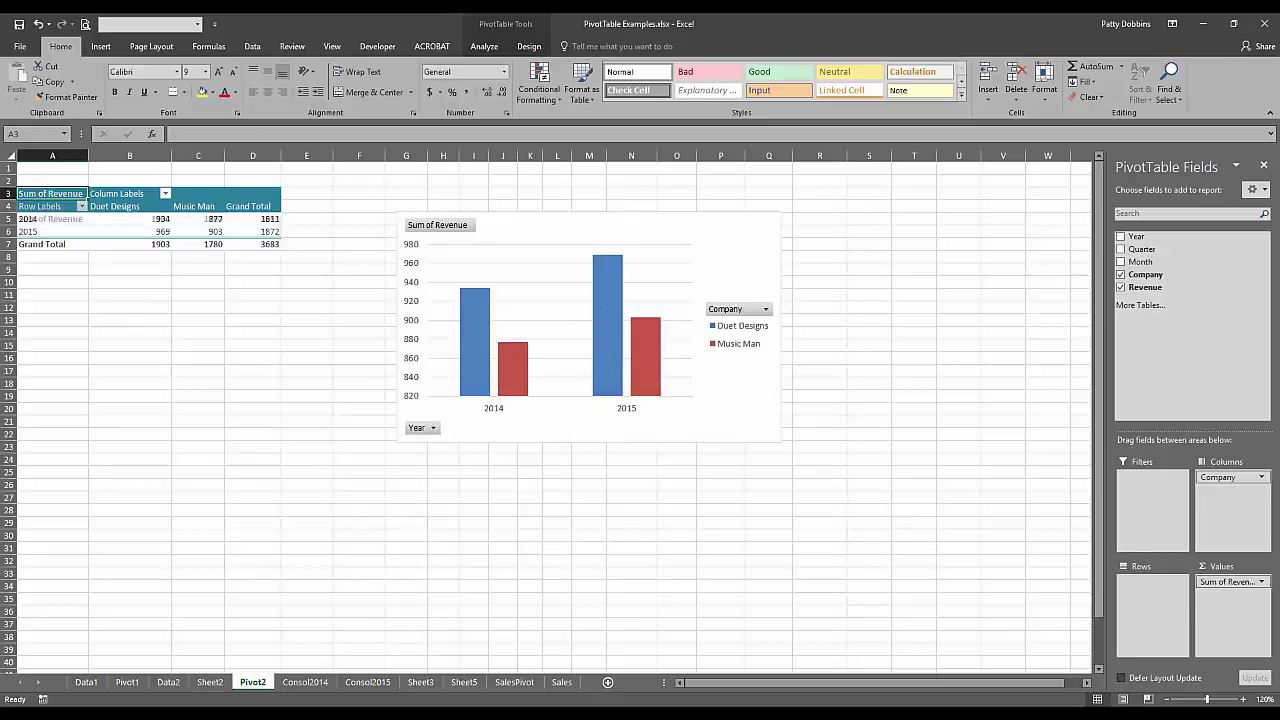
left_click_drag(1140, 261, 1152, 583)
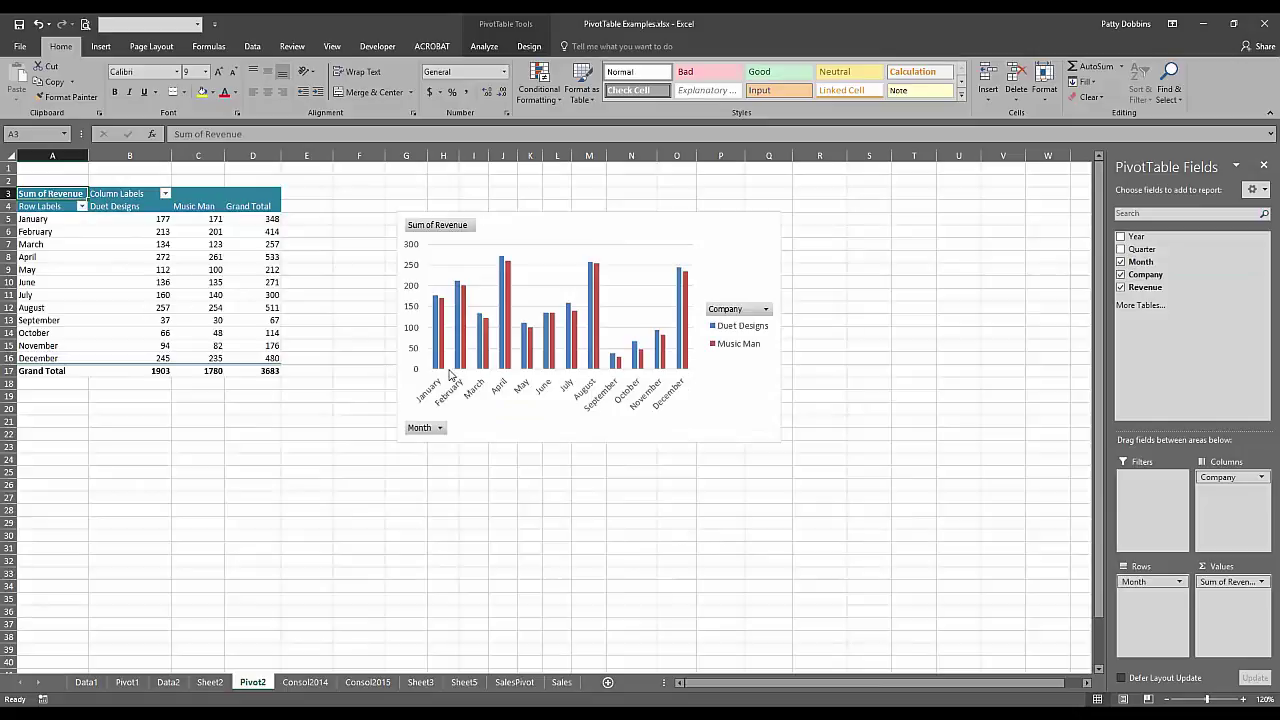